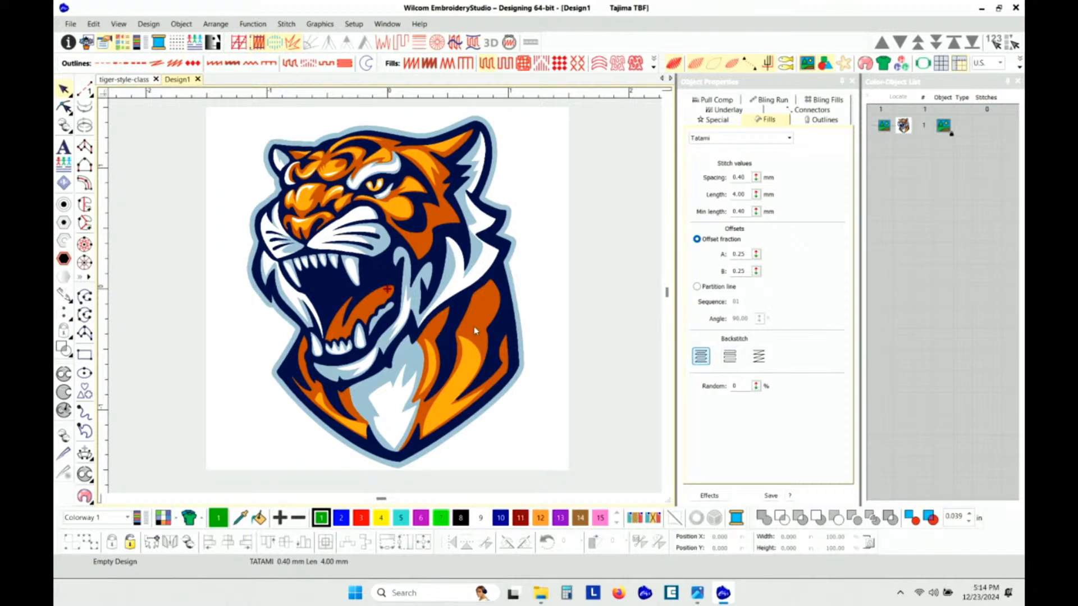
Start the Measure tool over the orange neck stripes of the tiger and switch the measurement units to Metric.
{"action": "scroll", "coordinate": [472, 322], "scroll_direction": "up", "scroll_amount": 5}
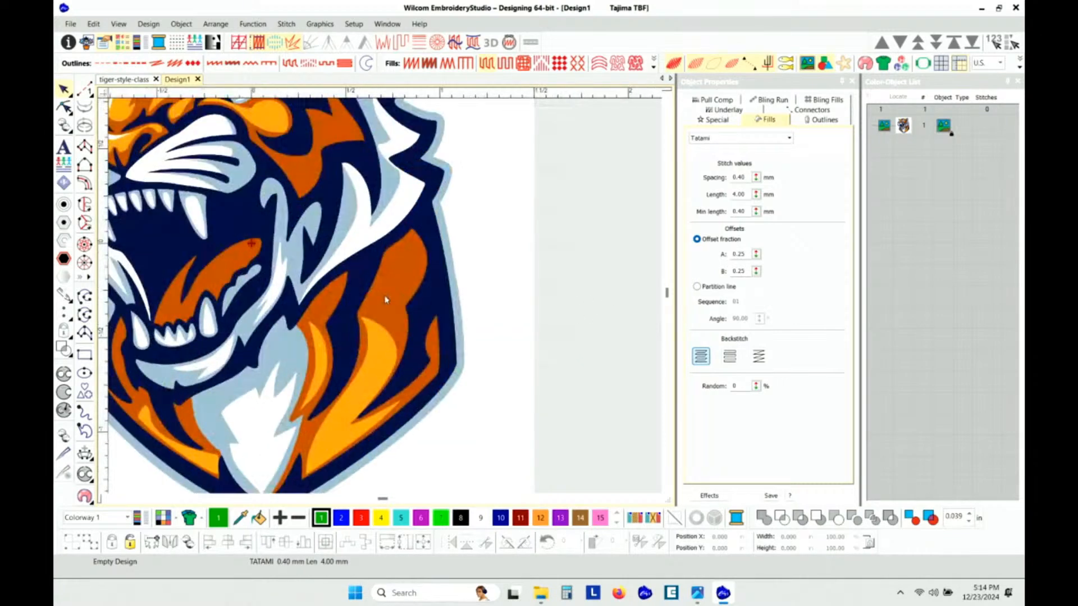
{"action": "scroll", "coordinate": [386, 297], "scroll_direction": "up", "scroll_amount": 2}
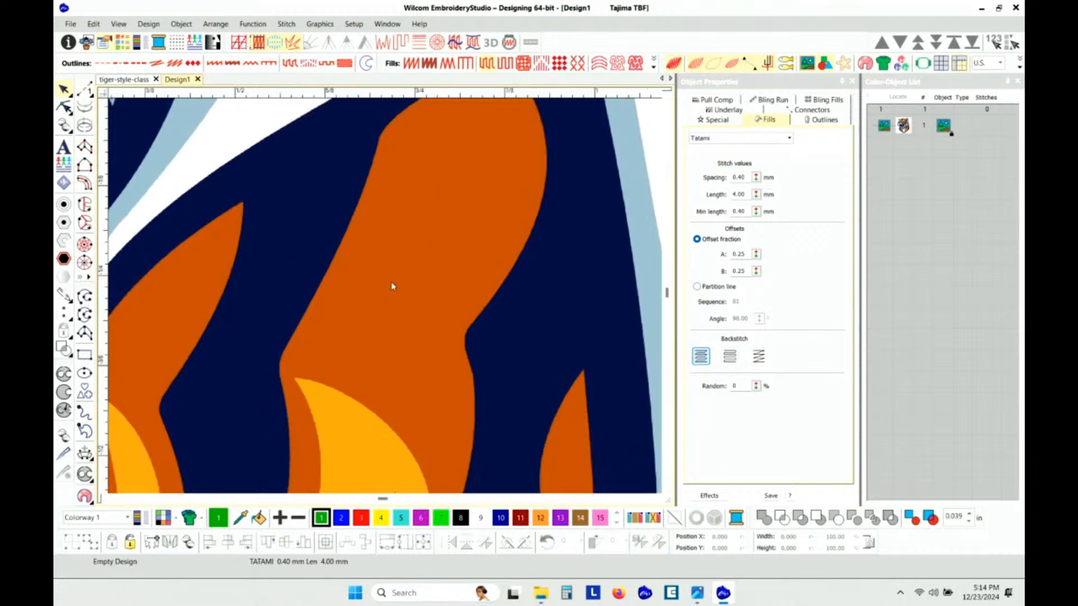
{"action": "scroll", "coordinate": [386, 300], "scroll_direction": "down", "scroll_amount": 1}
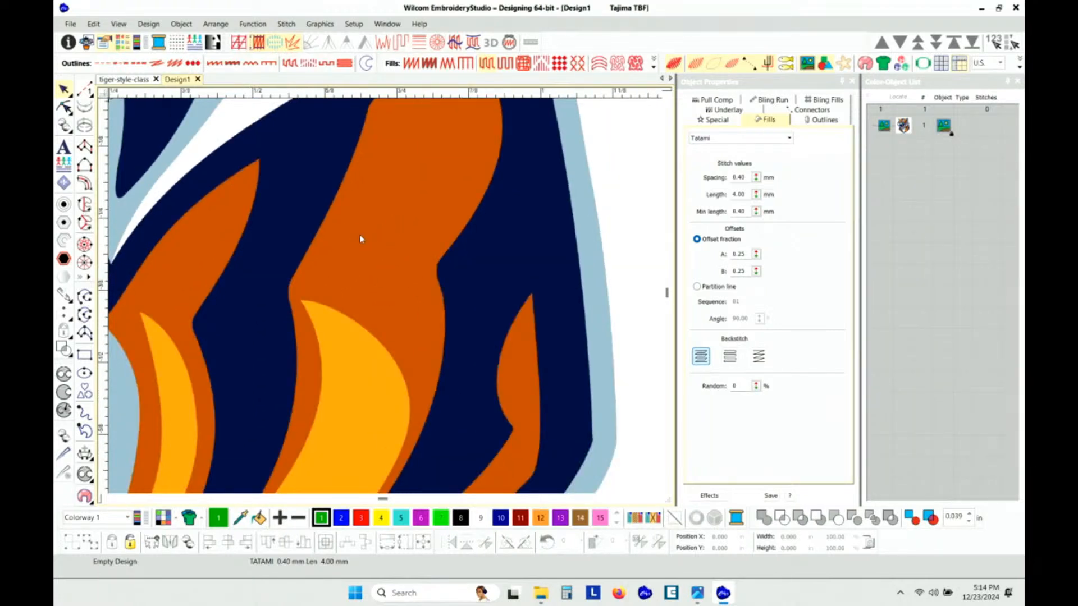
{"action": "scroll", "coordinate": [349, 332], "scroll_direction": "down", "scroll_amount": 2}
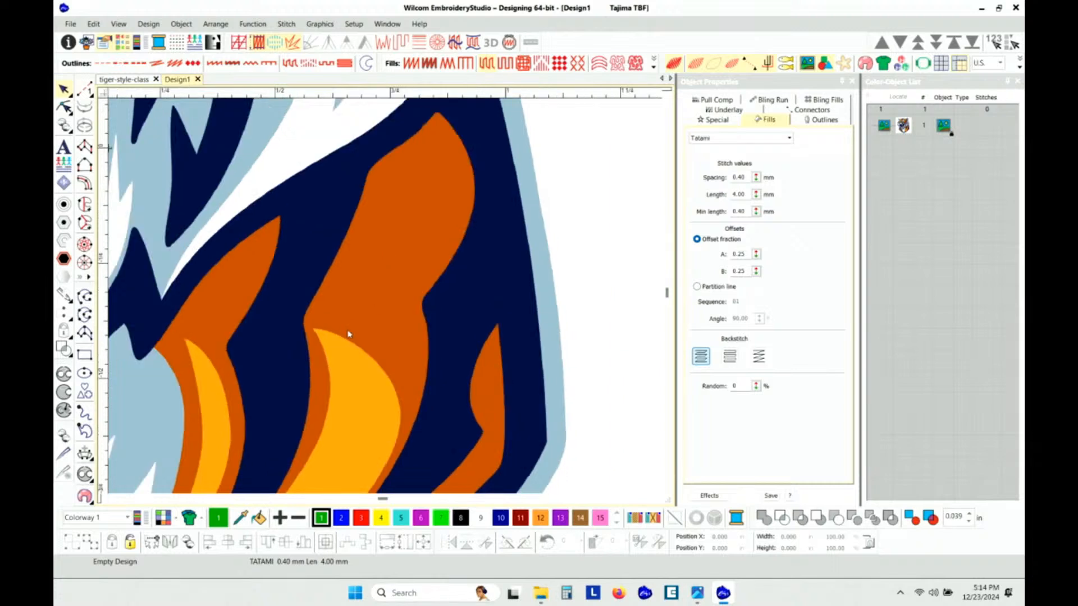
{"action": "scroll", "coordinate": [339, 320], "scroll_direction": "up", "scroll_amount": 1}
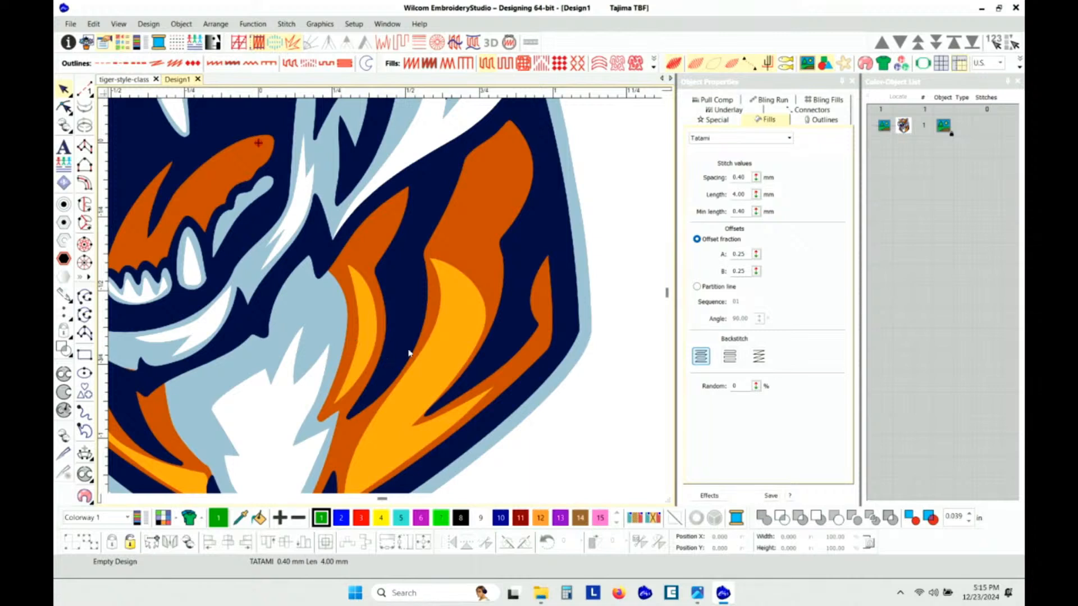
{"action": "key", "text": "m"}
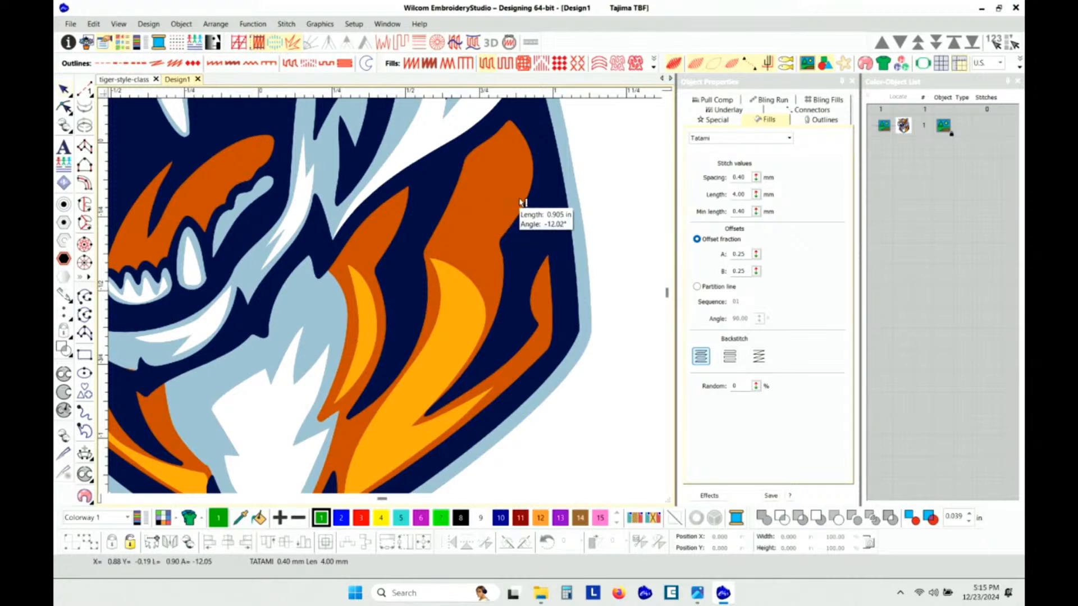
{"action": "left_click", "coordinate": [1002, 63]}
{"action": "left_click", "coordinate": [987, 80]}
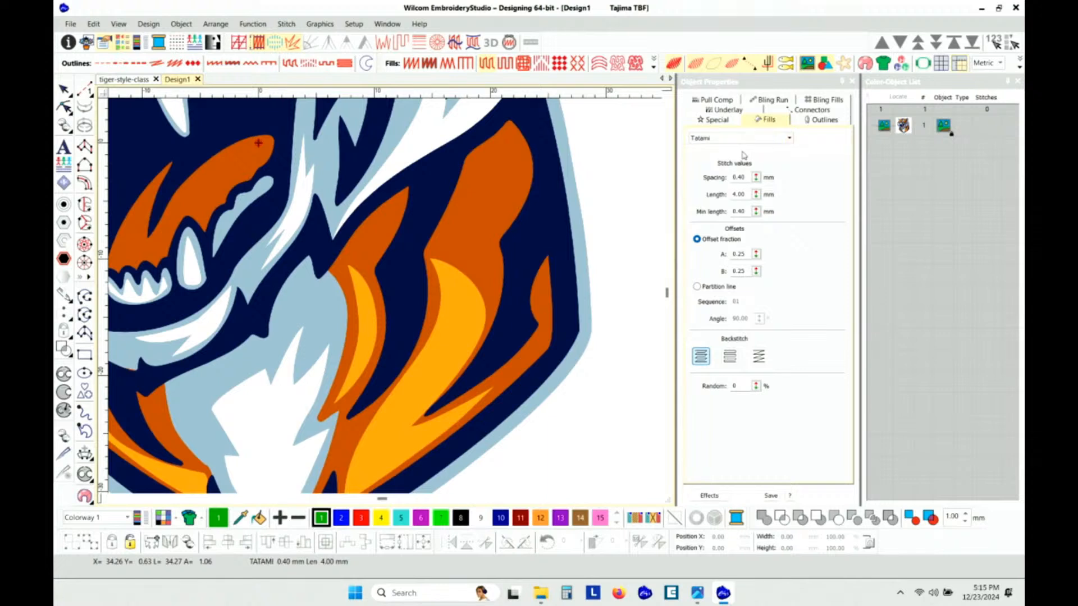
Measure the width of the large orange neck stripe at its upper, middle and lower parts.
{"action": "left_click_drag", "start_coordinate": [530, 193], "coordinate": [454, 193]}
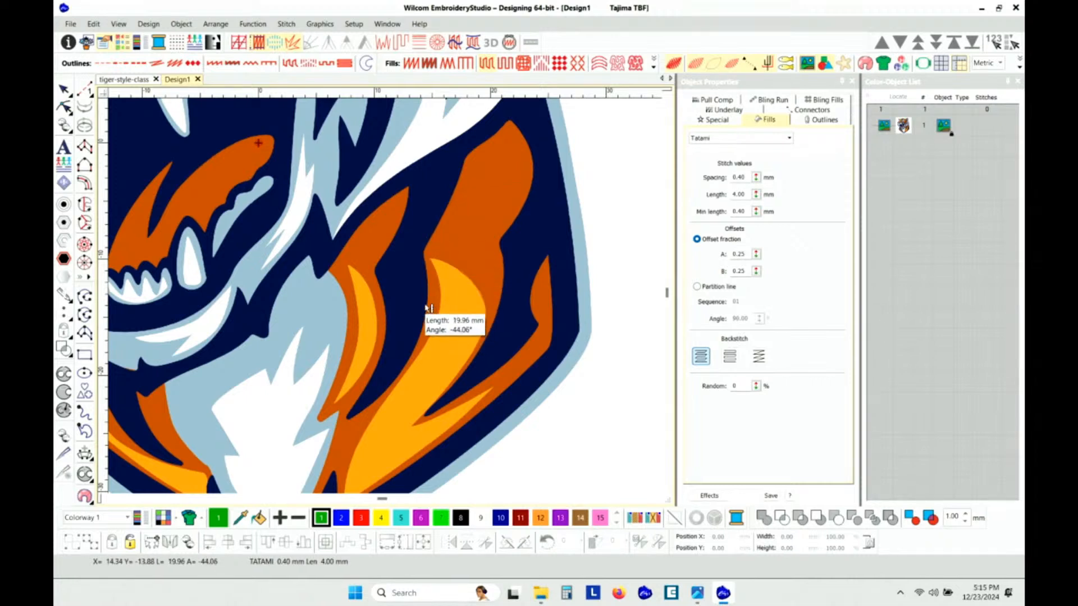
{"action": "left_click_drag", "start_coordinate": [425, 306], "coordinate": [492, 336]}
{"action": "left_click_drag", "start_coordinate": [400, 370], "coordinate": [439, 396]}
{"action": "key", "text": "Escape"}
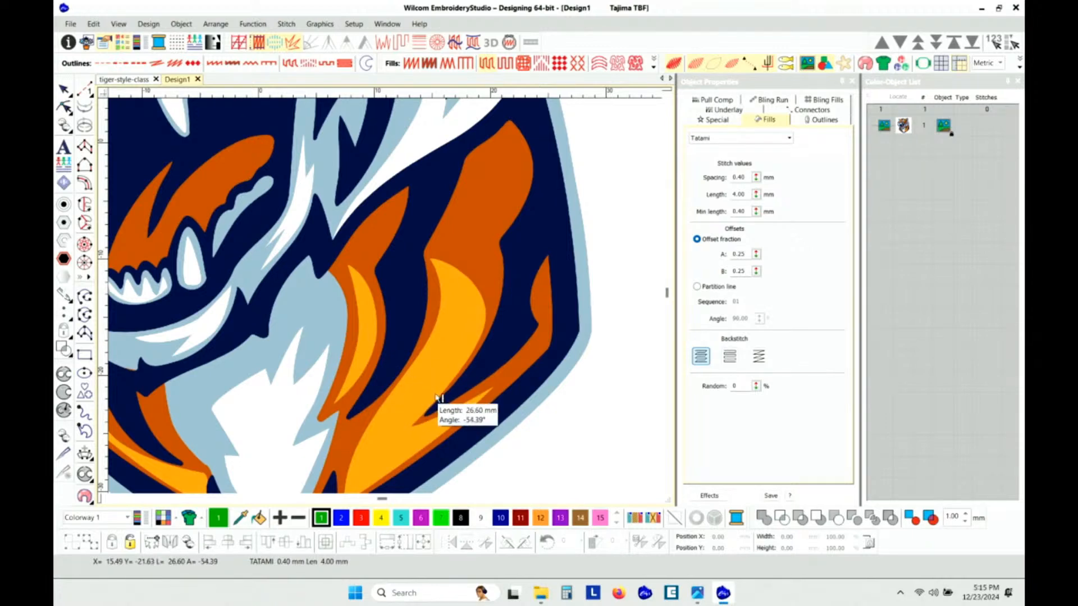
Measure across the light blue and white chest patch at several heights.
{"action": "scroll", "coordinate": [337, 394], "scroll_direction": "down", "scroll_amount": 2}
{"action": "left_click_drag", "start_coordinate": [327, 297], "coordinate": [384, 296]}
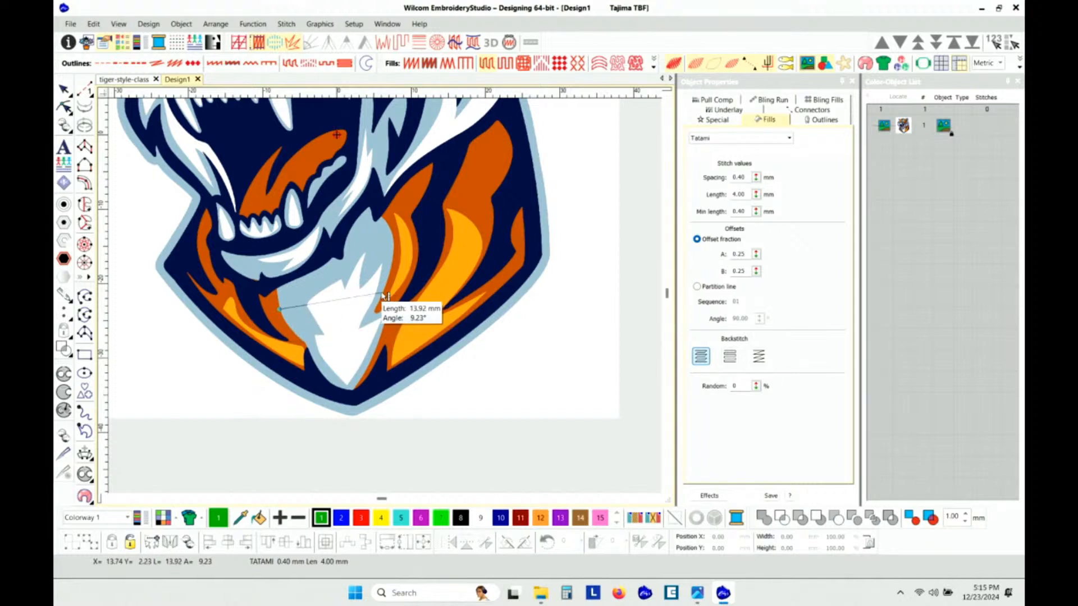
{"action": "left_click", "coordinate": [382, 293]}
{"action": "left_click", "coordinate": [311, 274]}
{"action": "left_click_drag", "start_coordinate": [338, 286], "coordinate": [376, 309]}
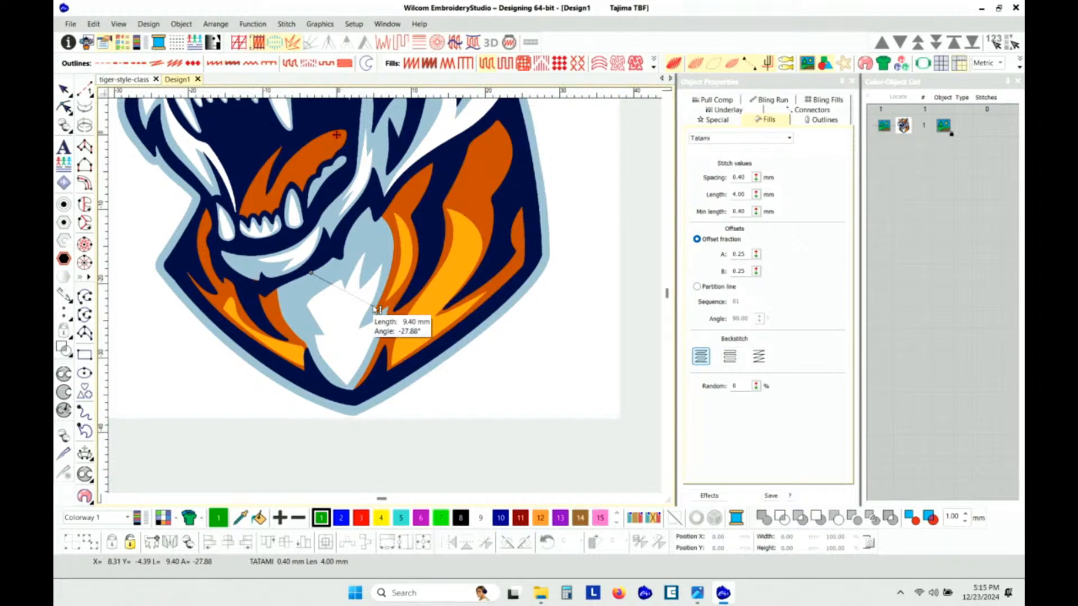
{"action": "left_click", "coordinate": [317, 365]}
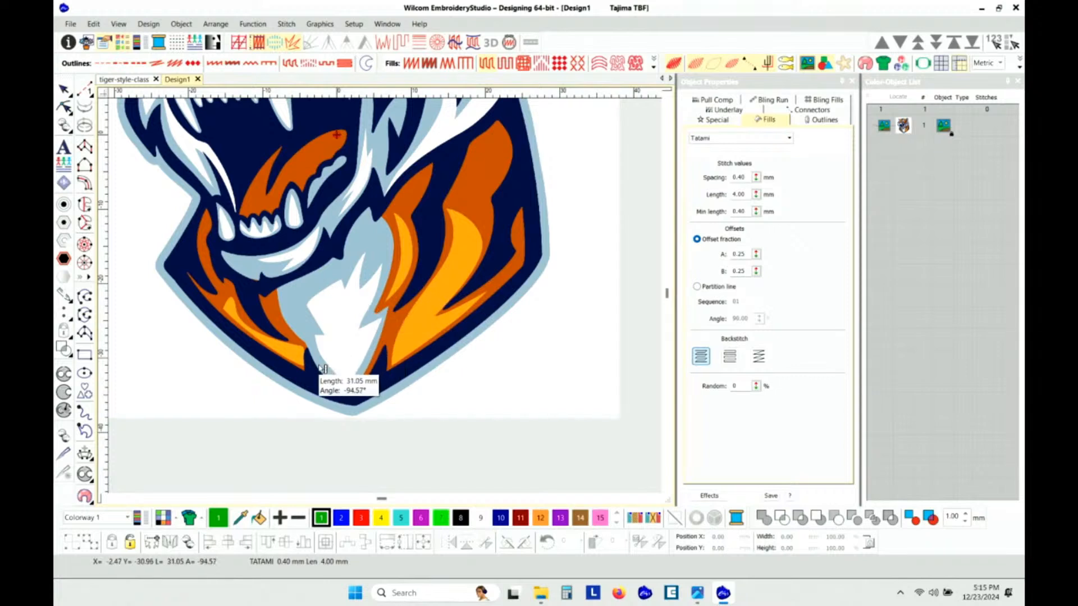
{"action": "left_click", "coordinate": [374, 359]}
Examine the chest, open mouth and dark navy areas against the whole tiger, and end measuring.
{"action": "scroll", "coordinate": [336, 324], "scroll_direction": "down", "scroll_amount": 1}
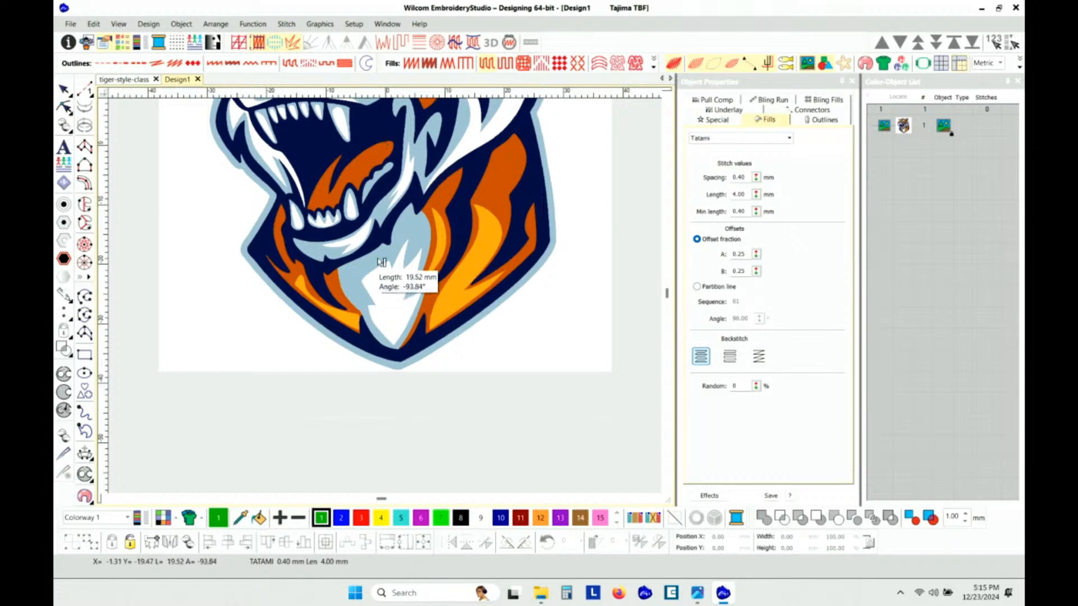
{"action": "scroll", "coordinate": [396, 225], "scroll_direction": "down", "scroll_amount": 1}
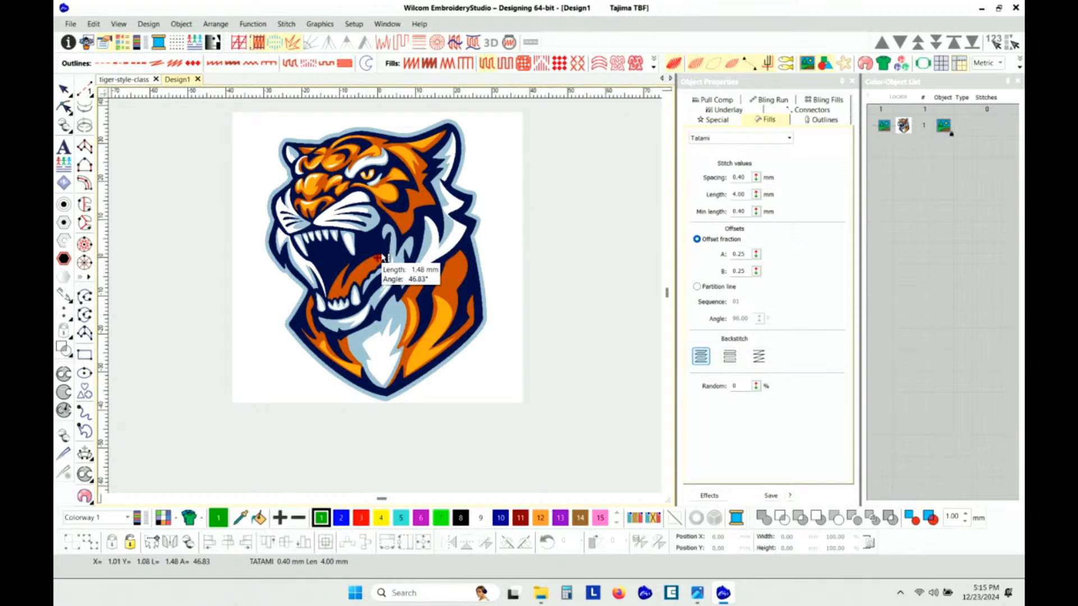
{"action": "scroll", "coordinate": [387, 255], "scroll_direction": "up", "scroll_amount": 3}
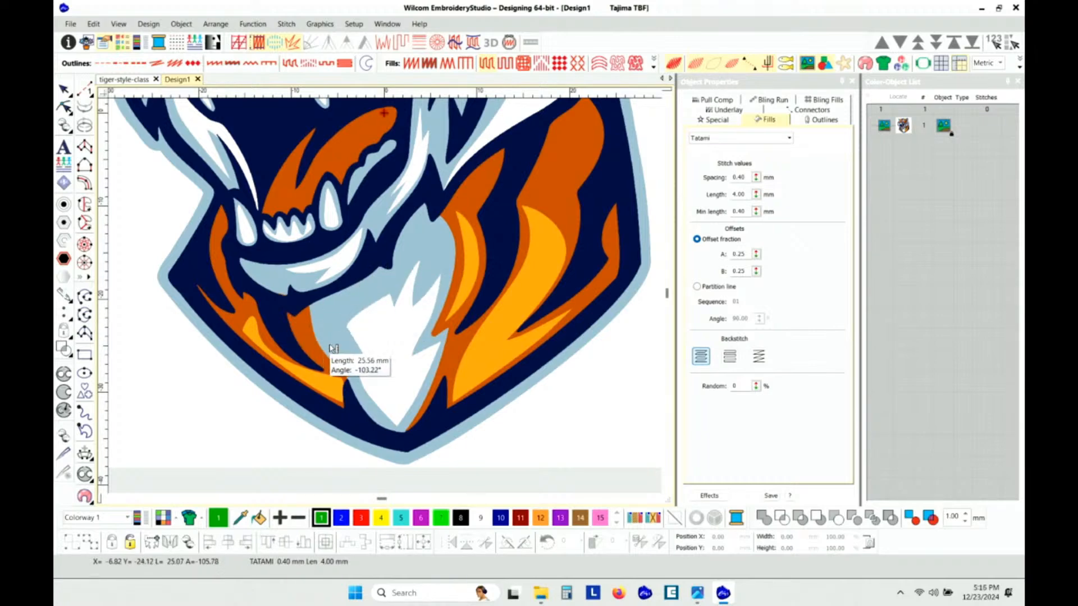
{"action": "scroll", "coordinate": [385, 322], "scroll_direction": "down", "scroll_amount": 4}
{"action": "scroll", "coordinate": [385, 289], "scroll_direction": "up", "scroll_amount": 4}
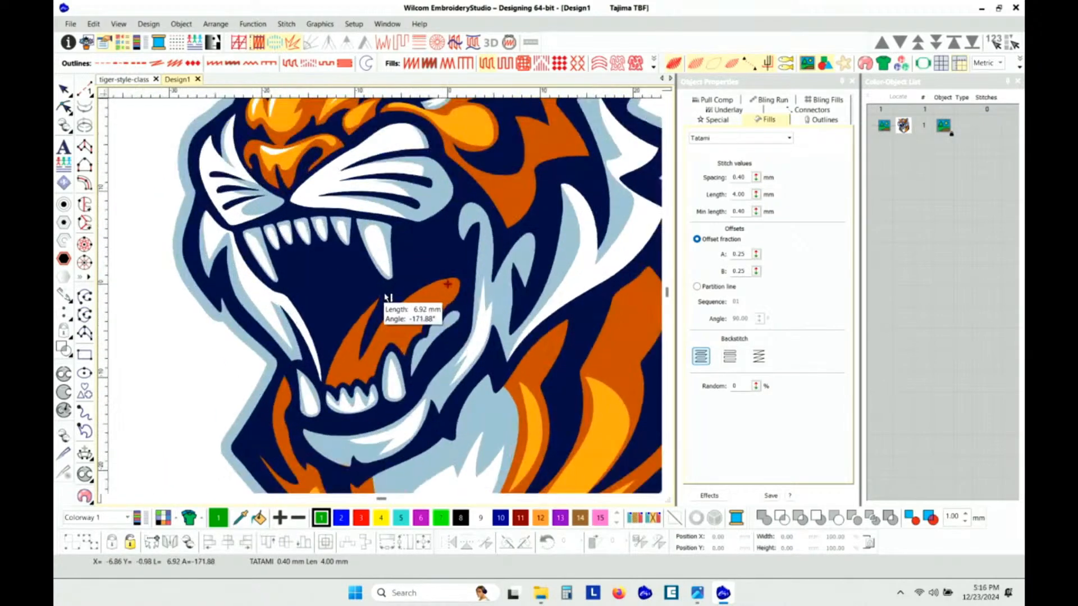
{"action": "scroll", "coordinate": [386, 297], "scroll_direction": "up", "scroll_amount": 1}
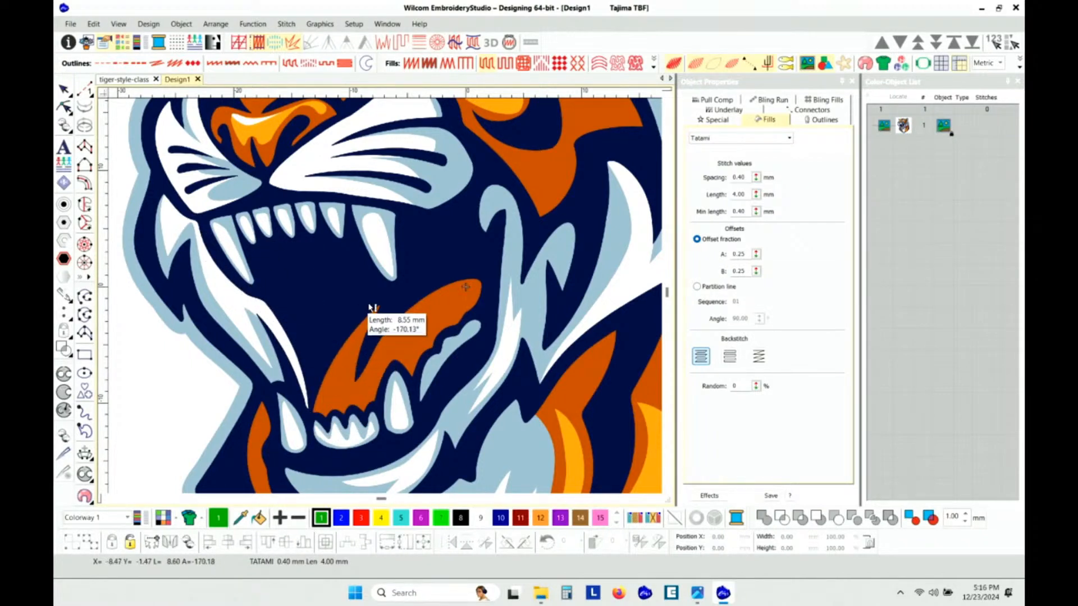
{"action": "scroll", "coordinate": [387, 299], "scroll_direction": "down", "scroll_amount": 1}
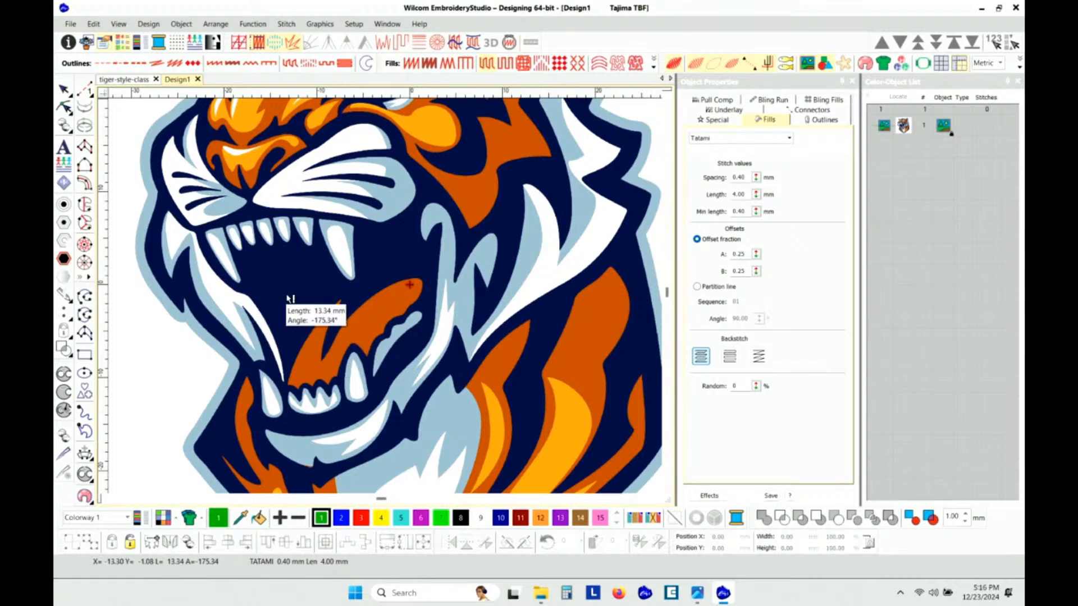
{"action": "scroll", "coordinate": [348, 303], "scroll_direction": "down", "scroll_amount": 4}
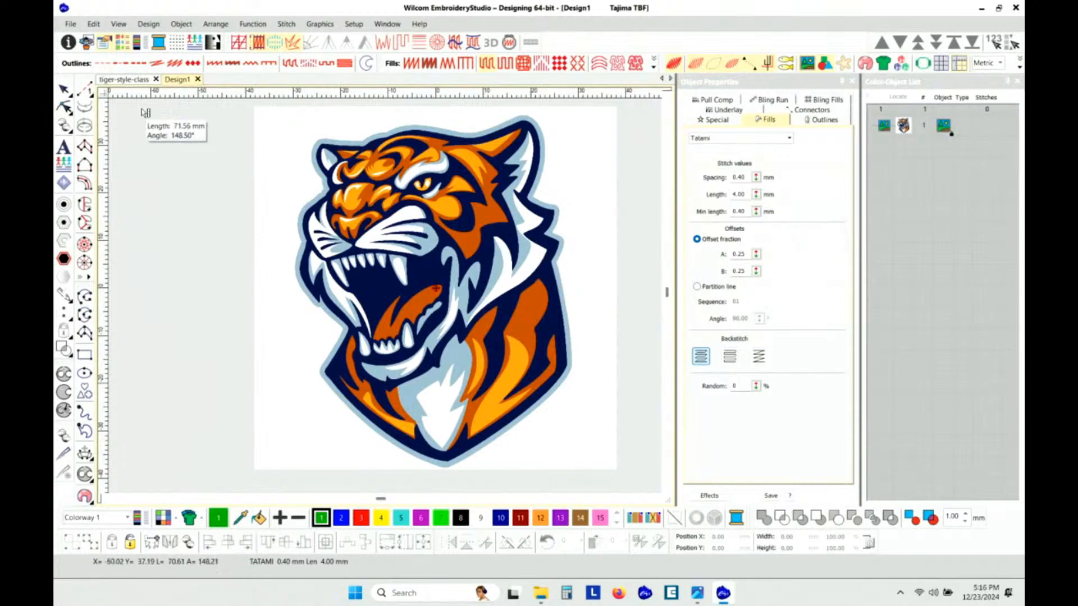
{"action": "left_click", "coordinate": [63, 89]}
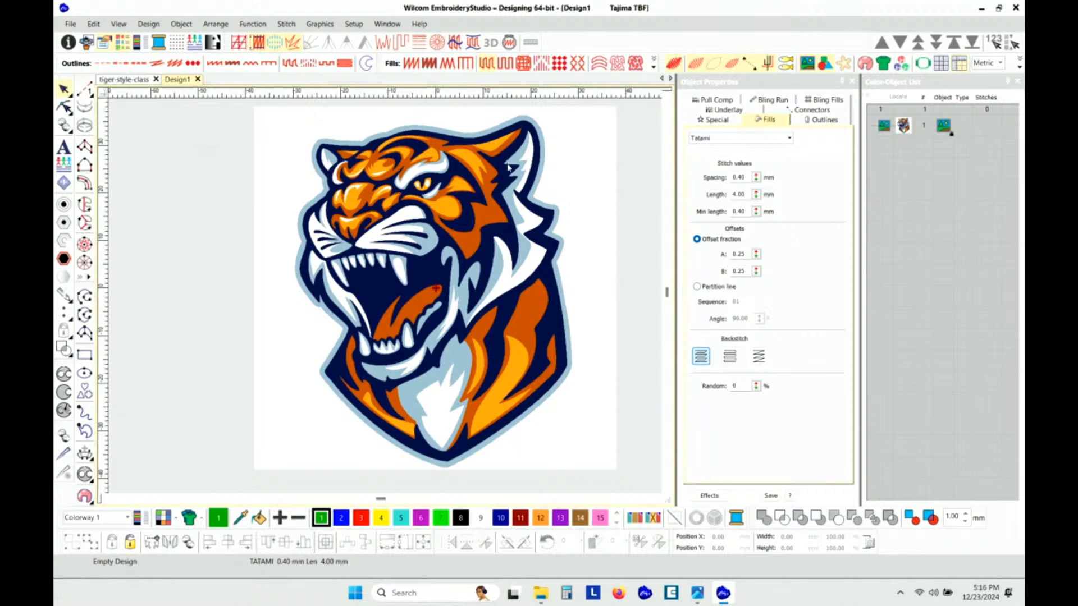
Examine the large ear, cheek fur, jaw and neck stripes of the tiger artwork up close.
{"action": "scroll", "coordinate": [508, 163], "scroll_direction": "up", "scroll_amount": 3}
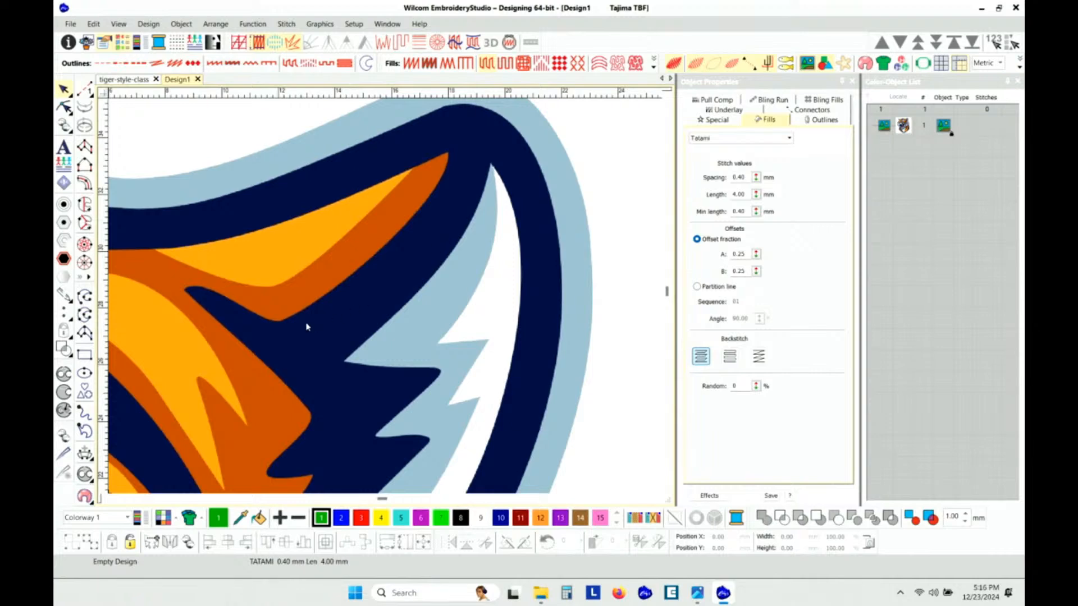
{"action": "scroll", "coordinate": [300, 366], "scroll_direction": "down", "scroll_amount": 3}
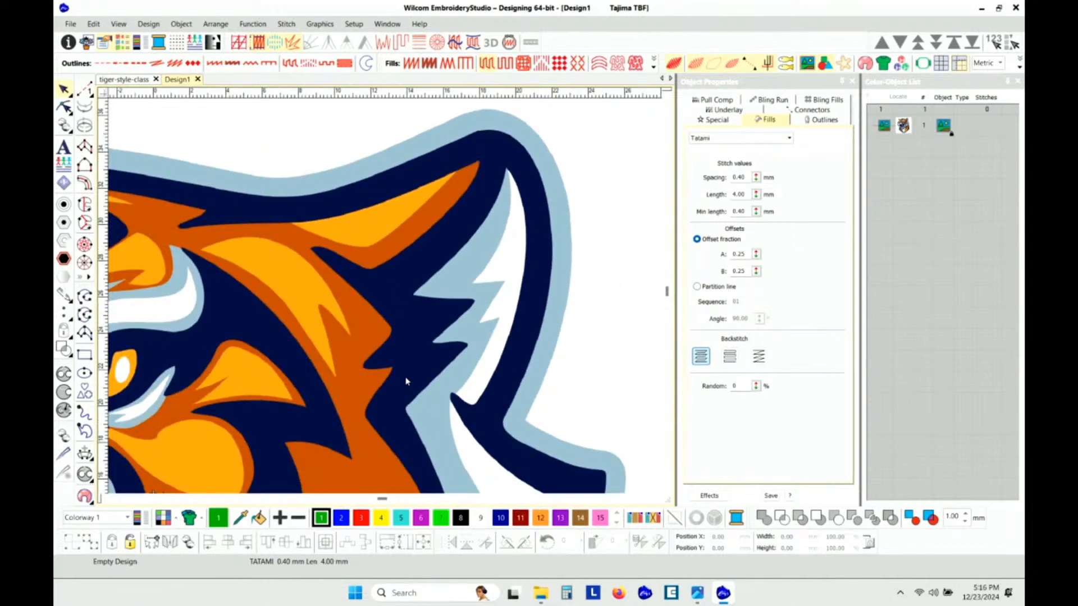
{"action": "scroll", "coordinate": [421, 425], "scroll_direction": "down", "scroll_amount": 1}
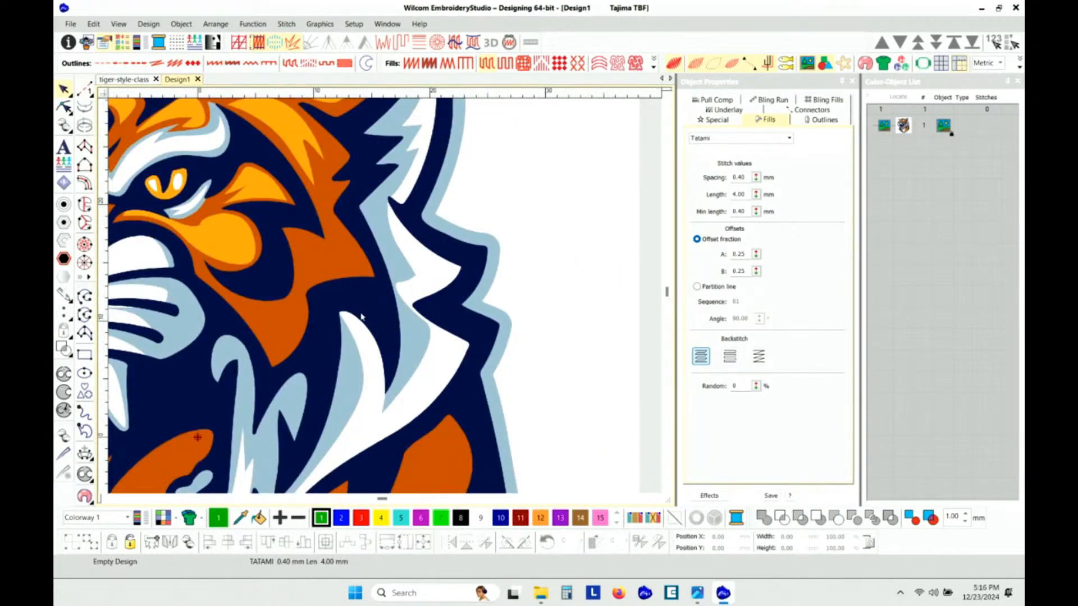
{"action": "scroll", "coordinate": [318, 416], "scroll_direction": "down", "scroll_amount": 1}
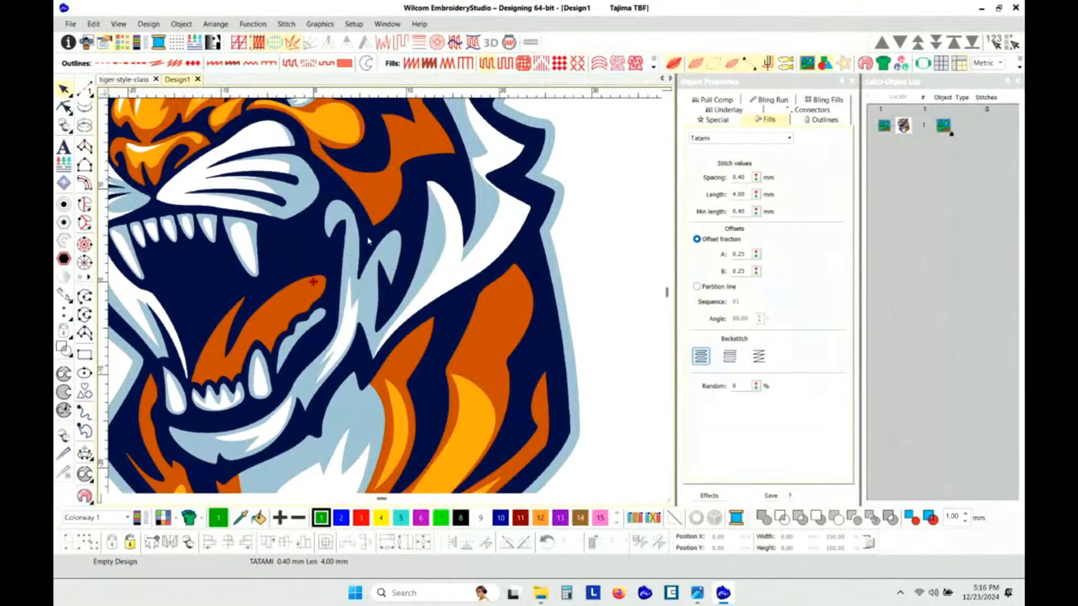
{"action": "scroll", "coordinate": [360, 247], "scroll_direction": "down", "scroll_amount": 2}
{"action": "scroll", "coordinate": [386, 300], "scroll_direction": "up", "scroll_amount": 3}
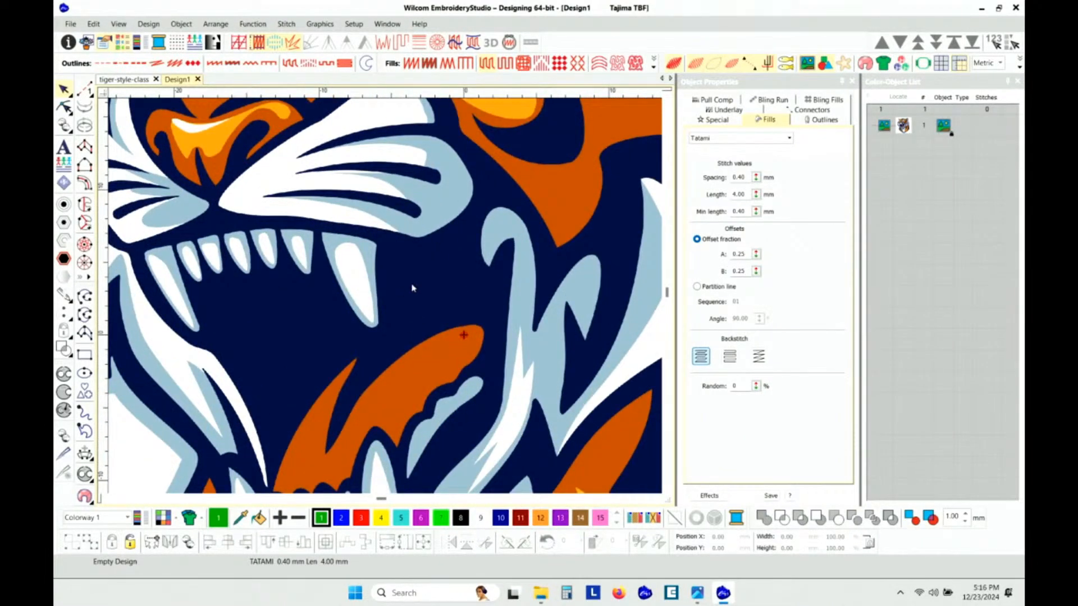
{"action": "scroll", "coordinate": [397, 281], "scroll_direction": "down", "scroll_amount": 1}
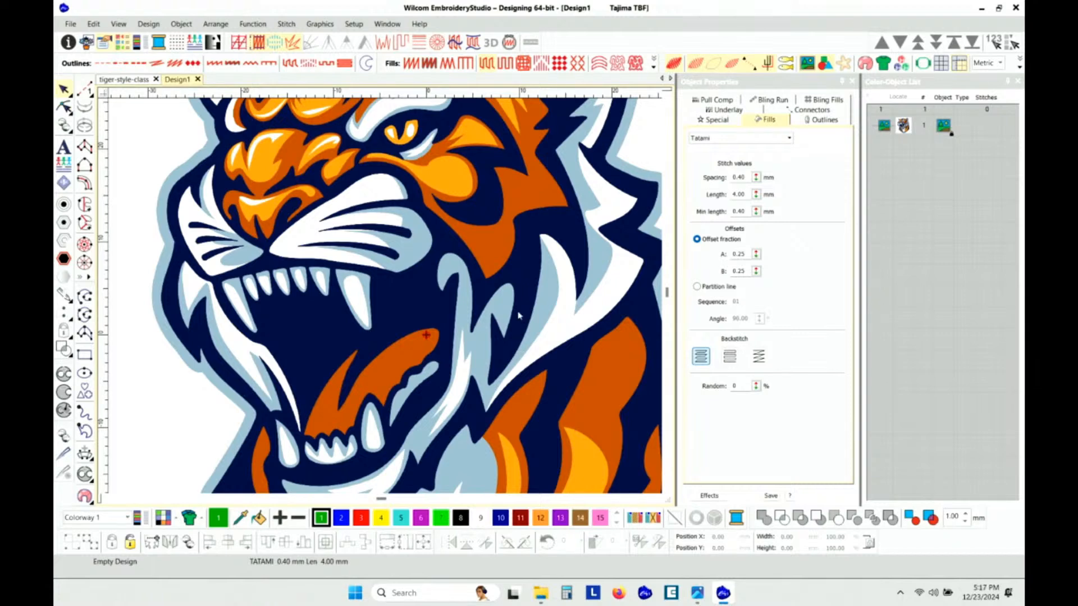
{"action": "scroll", "coordinate": [565, 255], "scroll_direction": "down", "scroll_amount": 1}
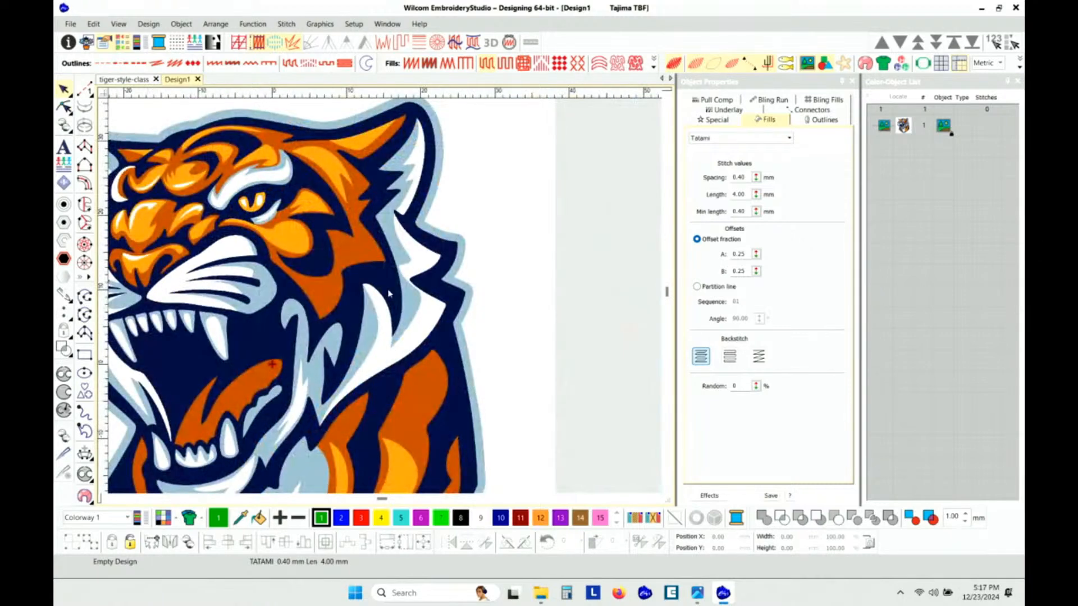
{"action": "scroll", "coordinate": [408, 372], "scroll_direction": "down", "scroll_amount": 1}
{"action": "scroll", "coordinate": [382, 305], "scroll_direction": "up", "scroll_amount": 2}
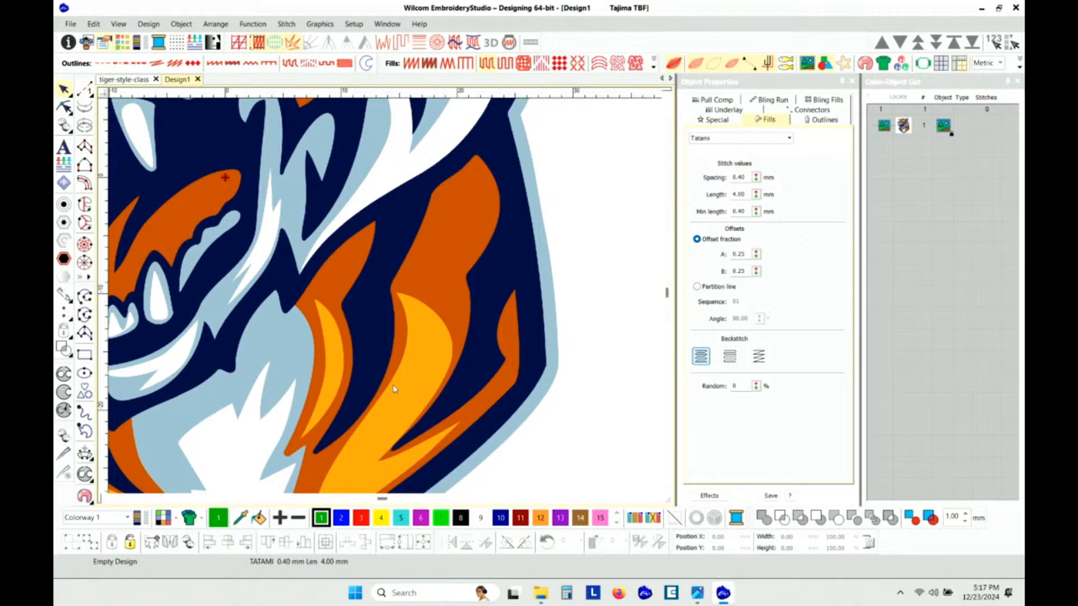
{"action": "scroll", "coordinate": [307, 330], "scroll_direction": "down", "scroll_amount": 3}
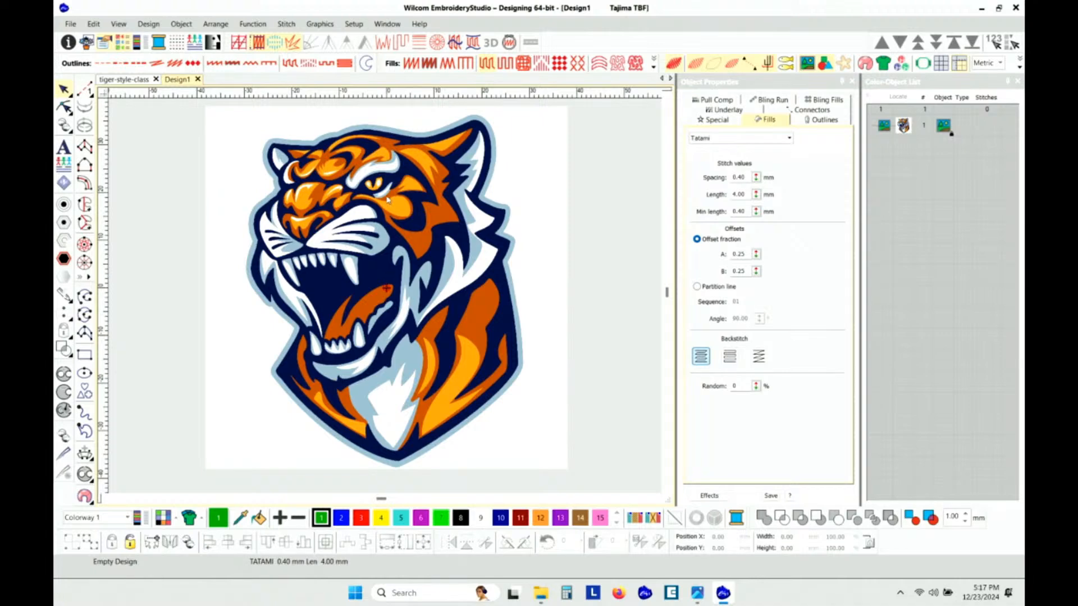
Examine the small details around the tiger's eye, forehead, nose and small ear.
{"action": "scroll", "coordinate": [396, 181], "scroll_direction": "up", "scroll_amount": 3}
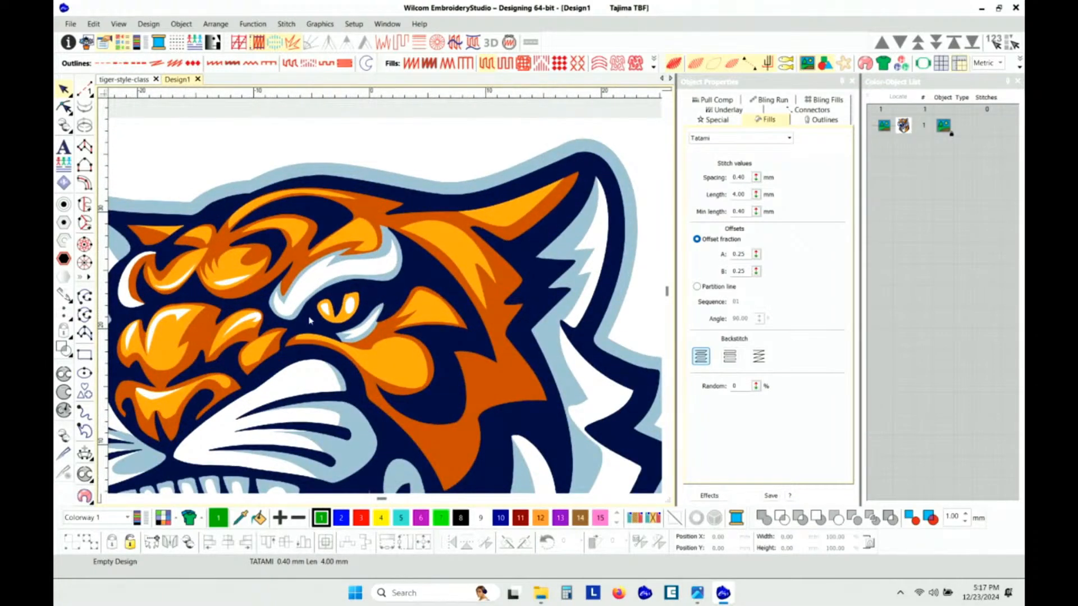
{"action": "scroll", "coordinate": [354, 313], "scroll_direction": "down", "scroll_amount": 2}
{"action": "scroll", "coordinate": [386, 301], "scroll_direction": "up", "scroll_amount": 2}
{"action": "scroll", "coordinate": [385, 300], "scroll_direction": "up", "scroll_amount": 1}
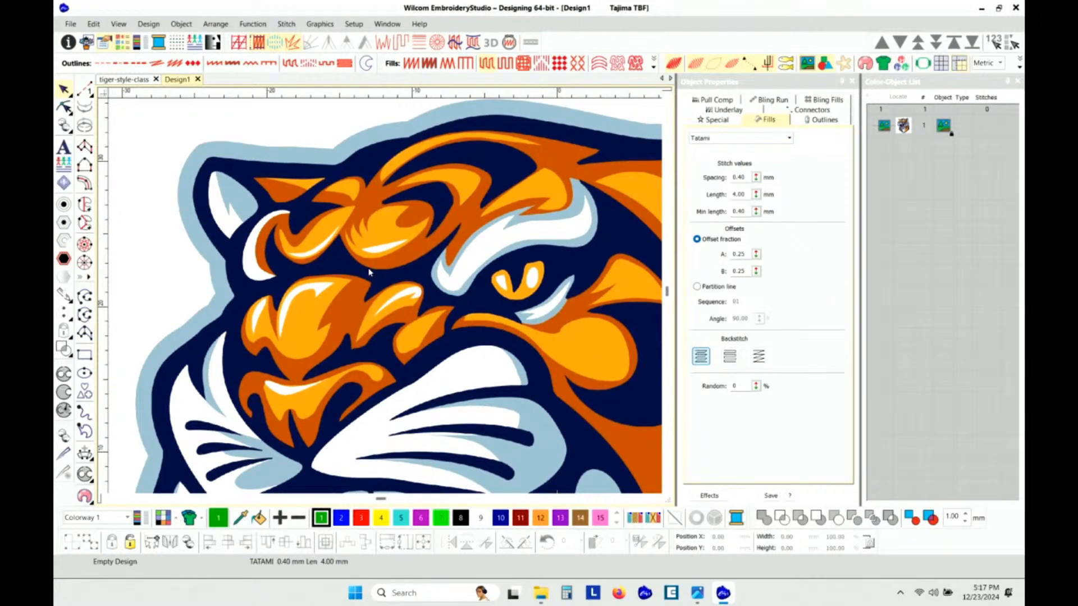
{"action": "scroll", "coordinate": [508, 283], "scroll_direction": "up", "scroll_amount": 3}
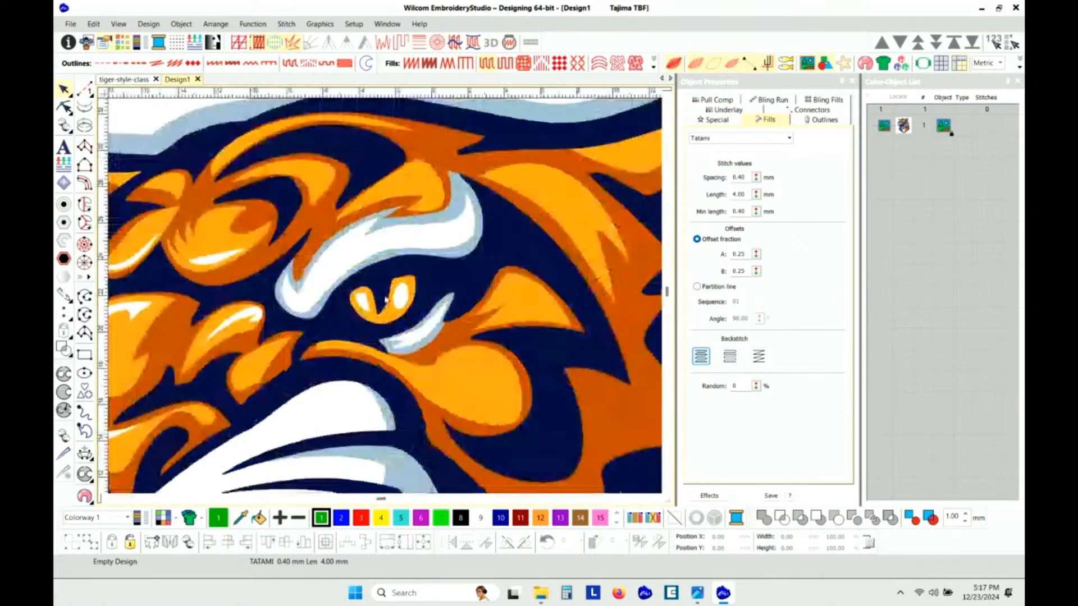
{"action": "scroll", "coordinate": [385, 300], "scroll_direction": "down", "scroll_amount": 1}
{"action": "scroll", "coordinate": [385, 300], "scroll_direction": "down", "scroll_amount": 1}
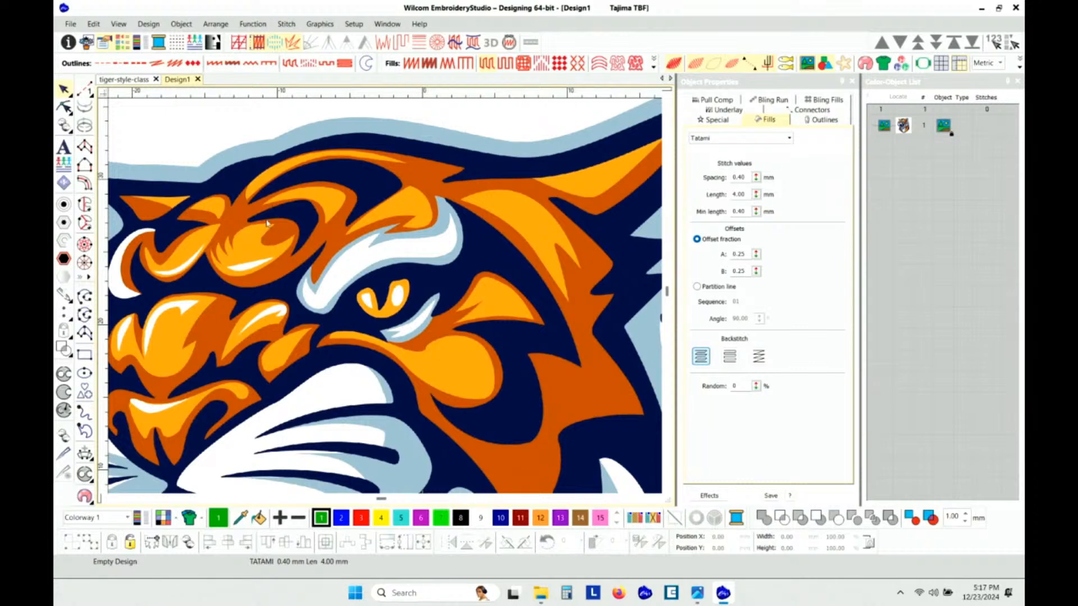
{"action": "scroll", "coordinate": [334, 213], "scroll_direction": "down", "scroll_amount": 3}
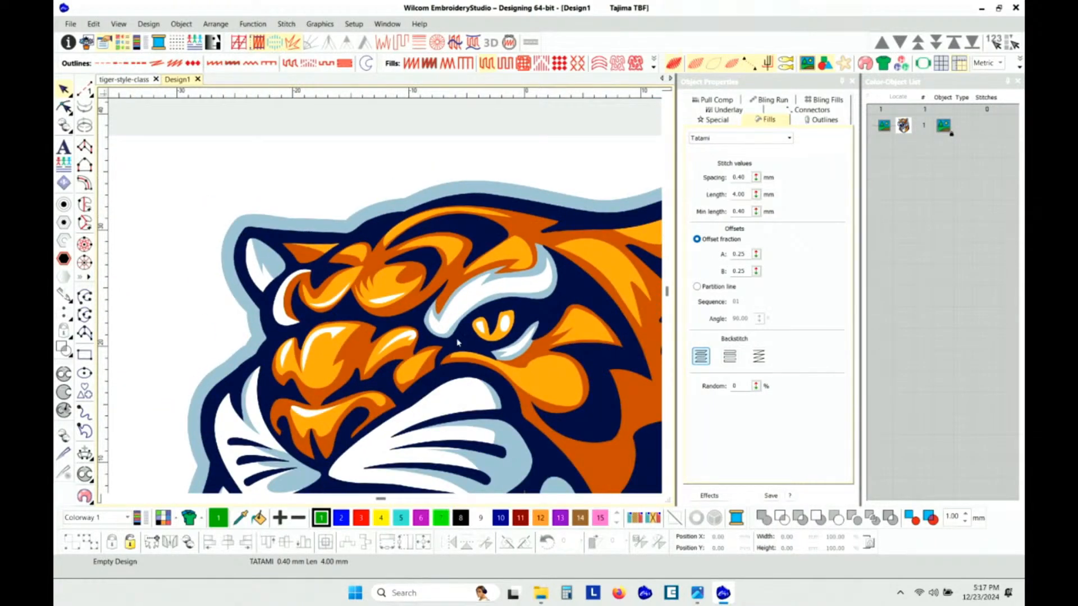
{"action": "scroll", "coordinate": [382, 306], "scroll_direction": "down", "scroll_amount": 1}
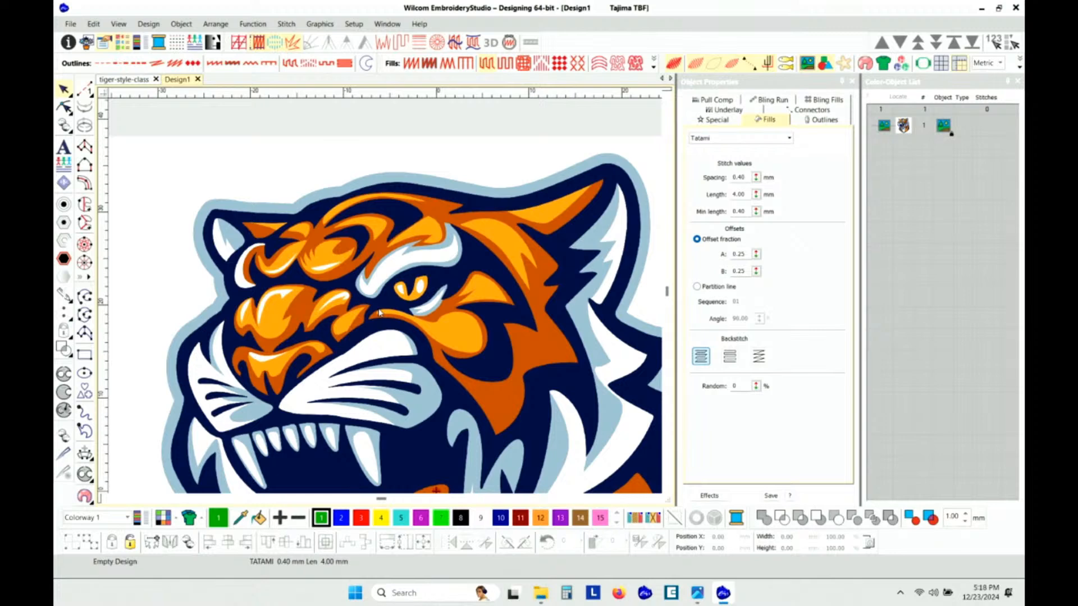
{"action": "scroll", "coordinate": [379, 313], "scroll_direction": "down", "scroll_amount": 4}
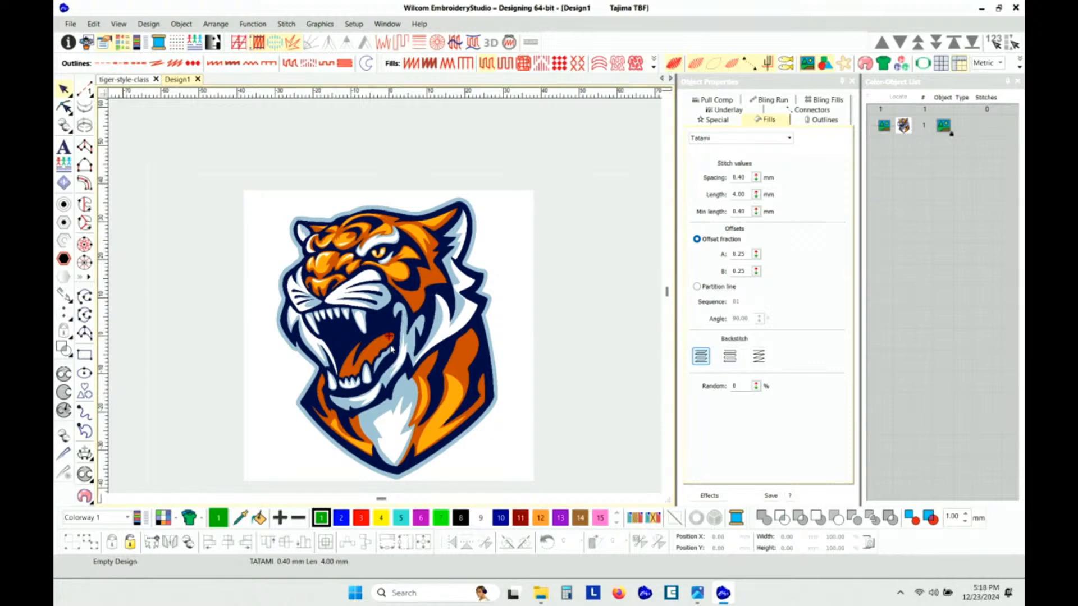
{"action": "scroll", "coordinate": [392, 349], "scroll_direction": "up", "scroll_amount": 1}
{"action": "scroll", "coordinate": [392, 349], "scroll_direction": "down", "scroll_amount": 1}
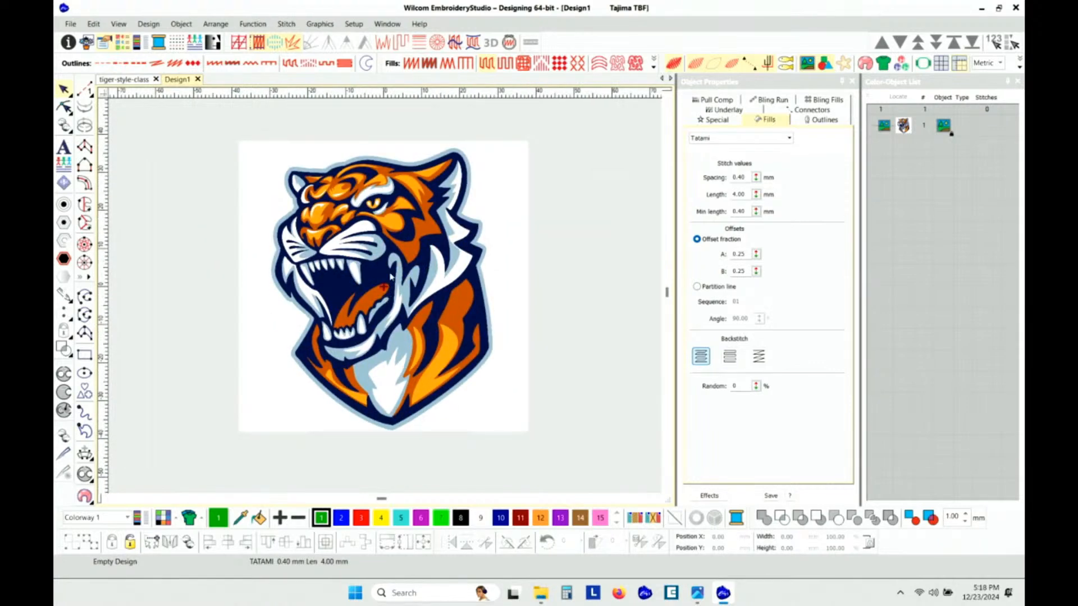
{"action": "scroll", "coordinate": [385, 299], "scroll_direction": "up", "scroll_amount": 1}
{"action": "scroll", "coordinate": [385, 299], "scroll_direction": "down", "scroll_amount": 1}
{"action": "scroll", "coordinate": [385, 299], "scroll_direction": "up", "scroll_amount": 1}
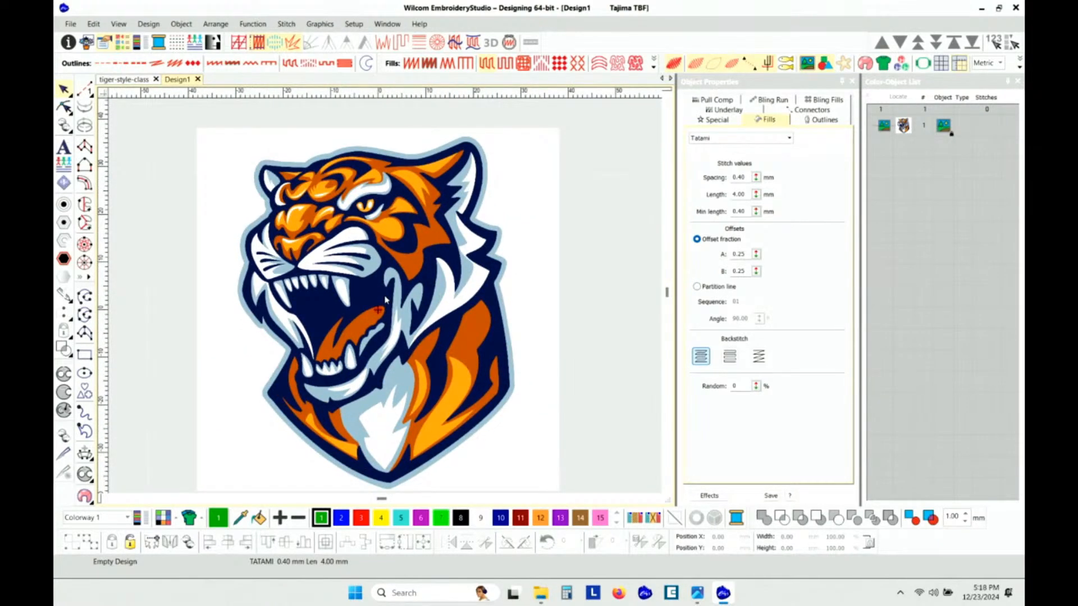
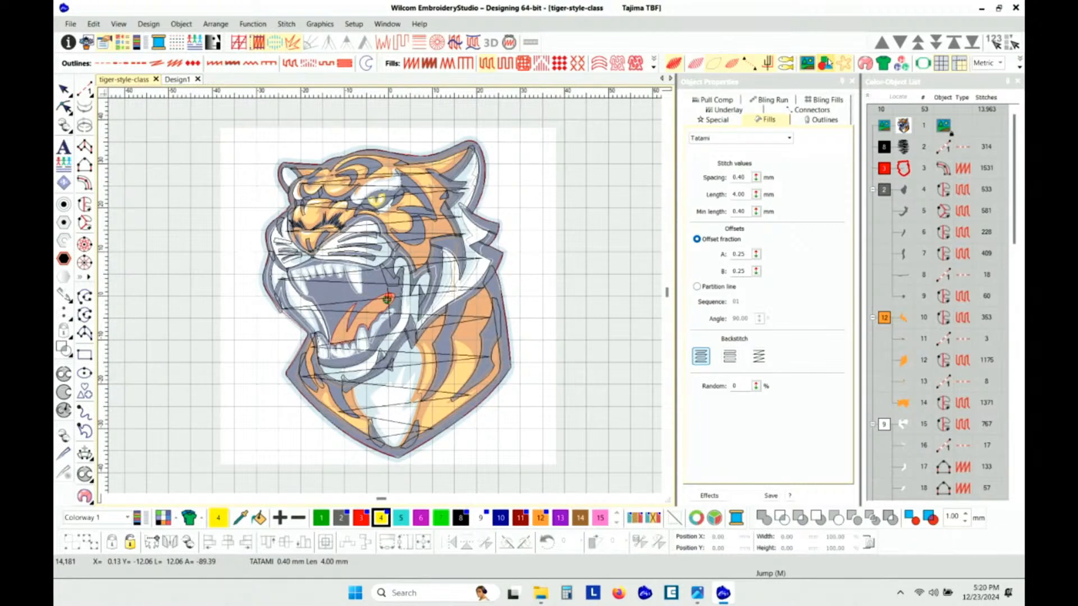
In the tiger-style-class design, stop dimming the background artwork and show the stitches in TrueView.
{"action": "left_click", "coordinate": [844, 65]}
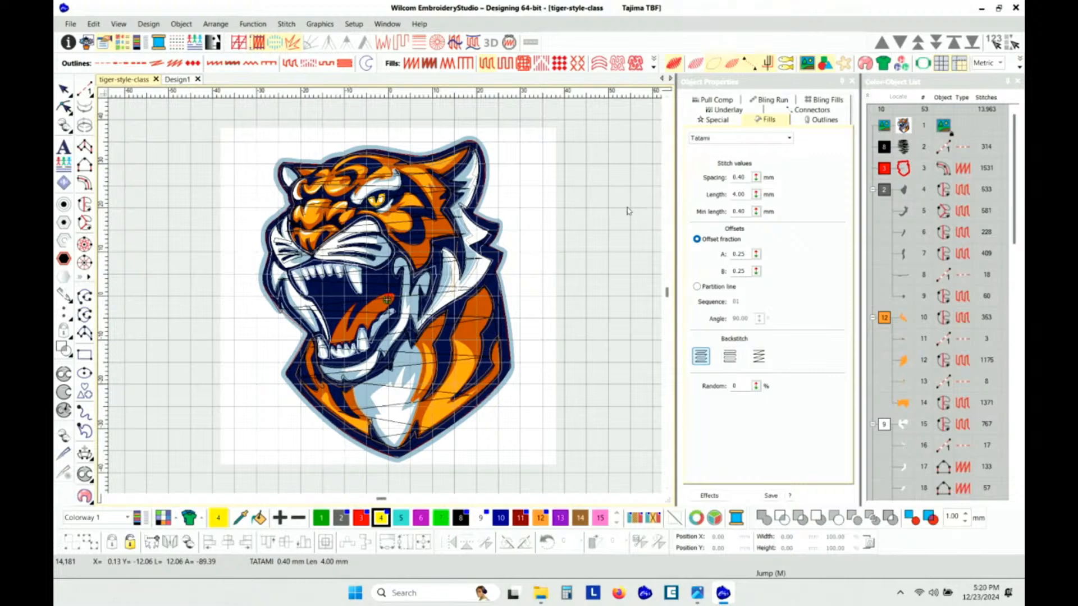
{"action": "key", "text": "t"}
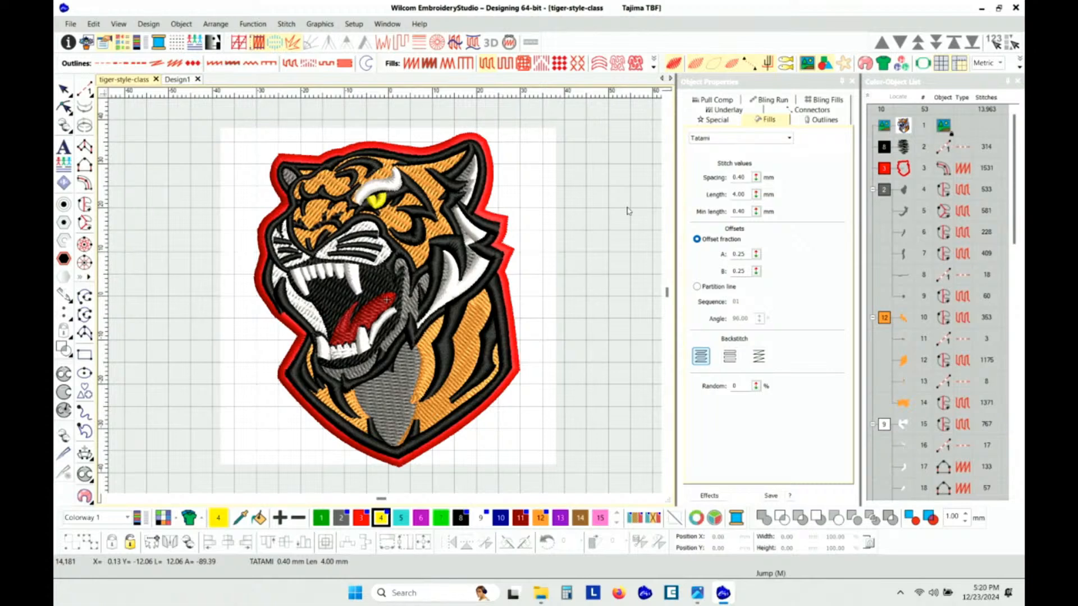
{"action": "key", "text": "t"}
{"action": "key", "text": "t"}
Examine the finished stitching around the tiger's large ear, eye and cheek fur up close.
{"action": "scroll", "coordinate": [386, 301], "scroll_direction": "up", "scroll_amount": 3}
{"action": "scroll", "coordinate": [386, 301], "scroll_direction": "up", "scroll_amount": 2}
{"action": "scroll", "coordinate": [386, 300], "scroll_direction": "down", "scroll_amount": 3}
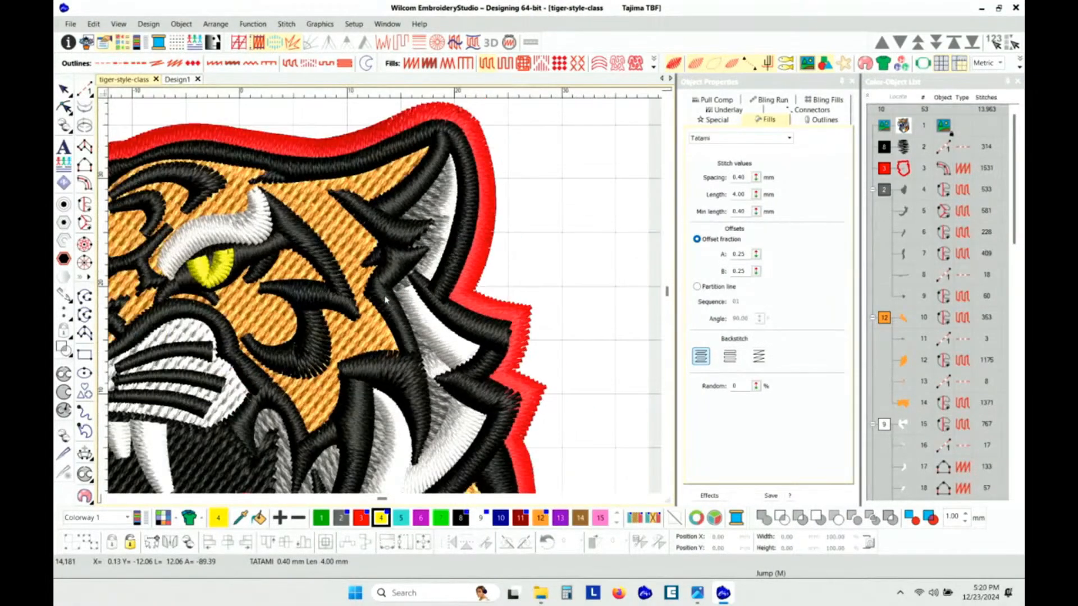
{"action": "scroll", "coordinate": [386, 300], "scroll_direction": "up", "scroll_amount": 2}
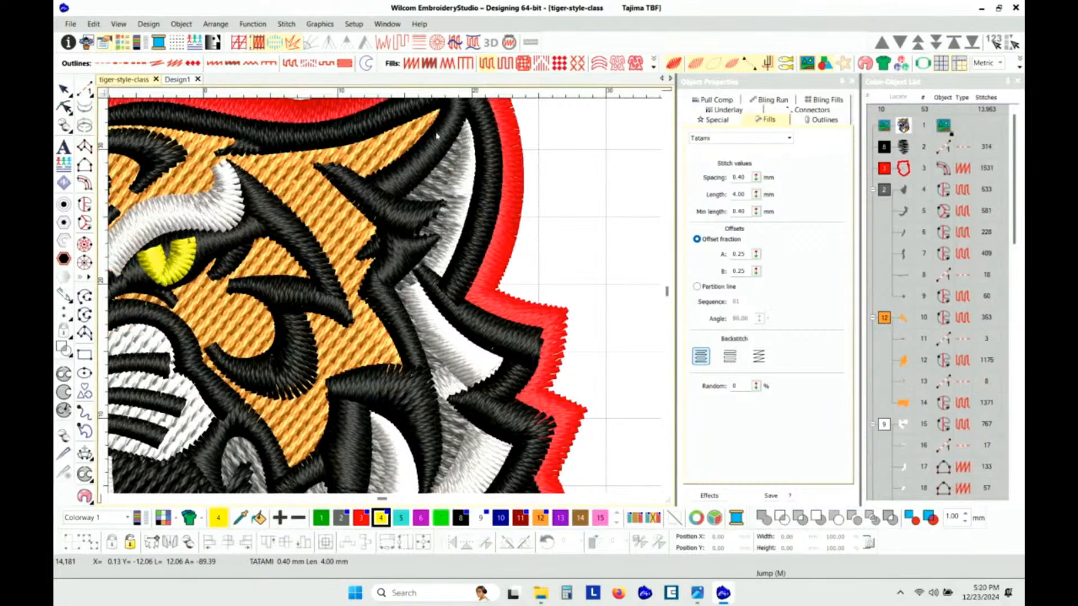
{"action": "scroll", "coordinate": [402, 282], "scroll_direction": "down", "scroll_amount": 1}
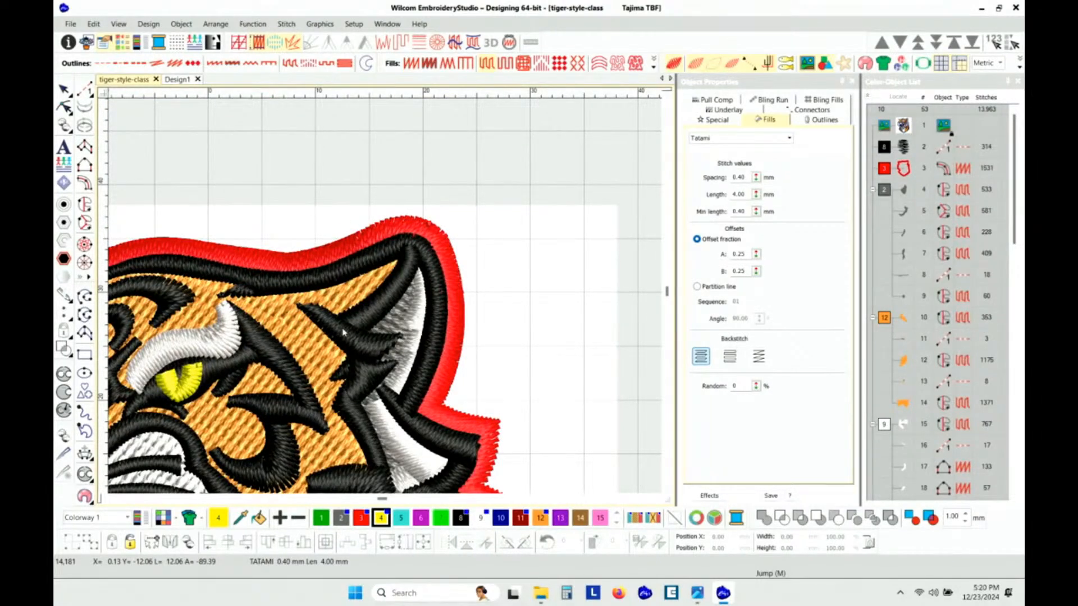
{"action": "scroll", "coordinate": [360, 368], "scroll_direction": "up", "scroll_amount": 2}
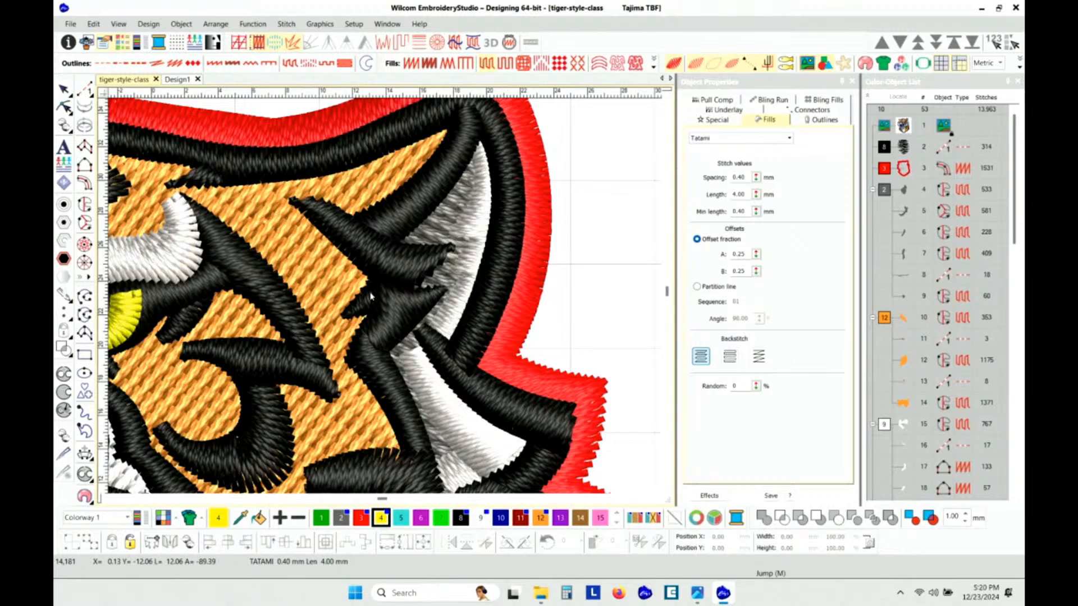
{"action": "scroll", "coordinate": [385, 307], "scroll_direction": "down", "scroll_amount": 1}
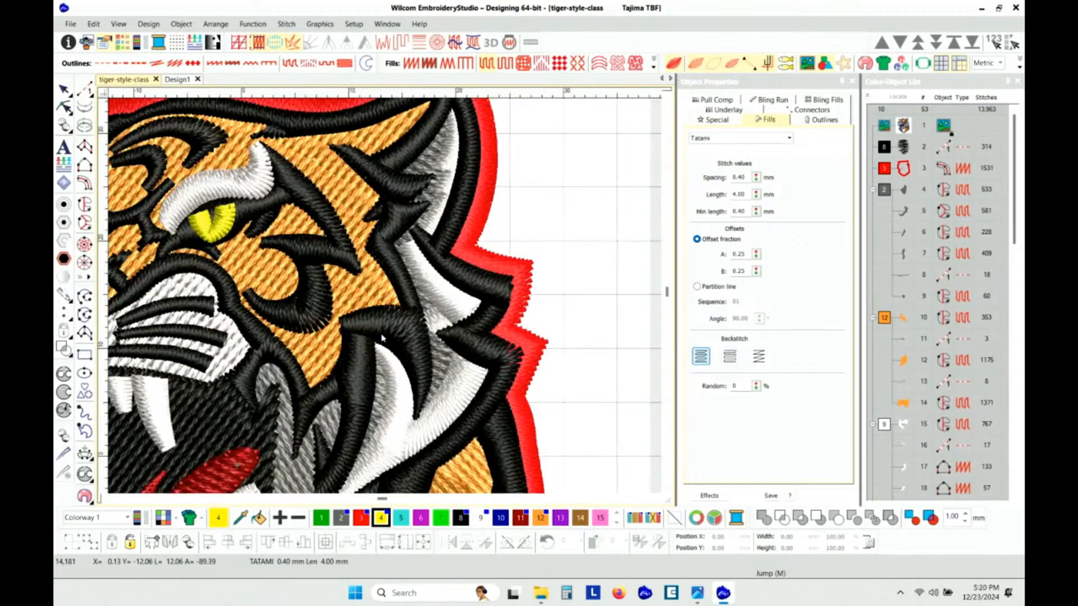
Examine the stitching of the mouth, jaw, grey chest patch and neck stripes, and compare it with the whole head.
{"action": "scroll", "coordinate": [359, 415], "scroll_direction": "down", "scroll_amount": 1}
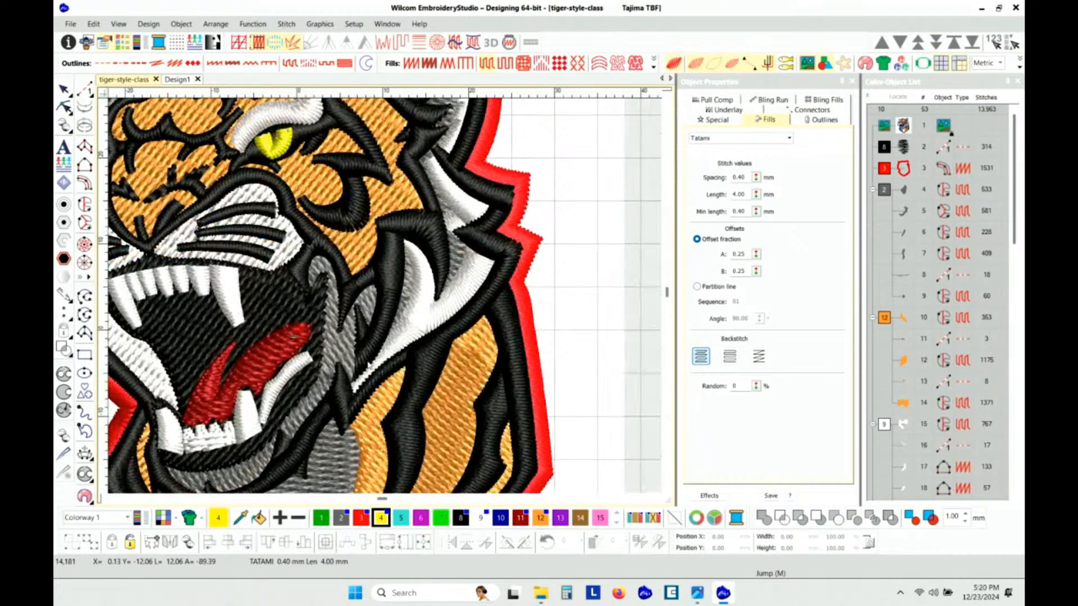
{"action": "scroll", "coordinate": [357, 415], "scroll_direction": "down", "scroll_amount": 1}
{"action": "scroll", "coordinate": [385, 298], "scroll_direction": "up", "scroll_amount": 2}
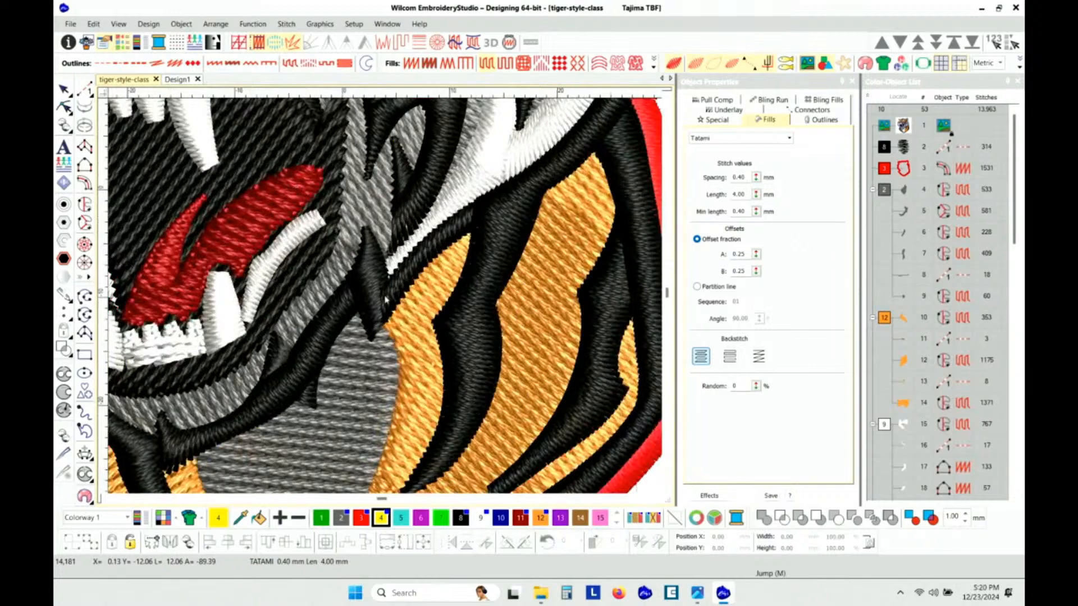
{"action": "scroll", "coordinate": [387, 300], "scroll_direction": "up", "scroll_amount": 2}
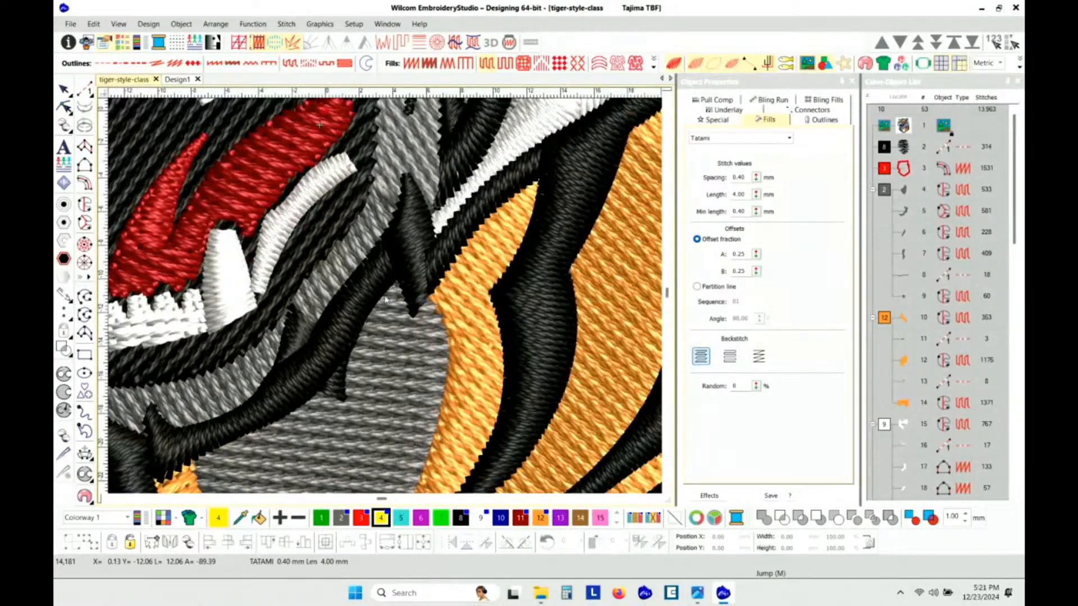
{"action": "scroll", "coordinate": [416, 284], "scroll_direction": "down", "scroll_amount": 1}
{"action": "scroll", "coordinate": [385, 299], "scroll_direction": "down", "scroll_amount": 4}
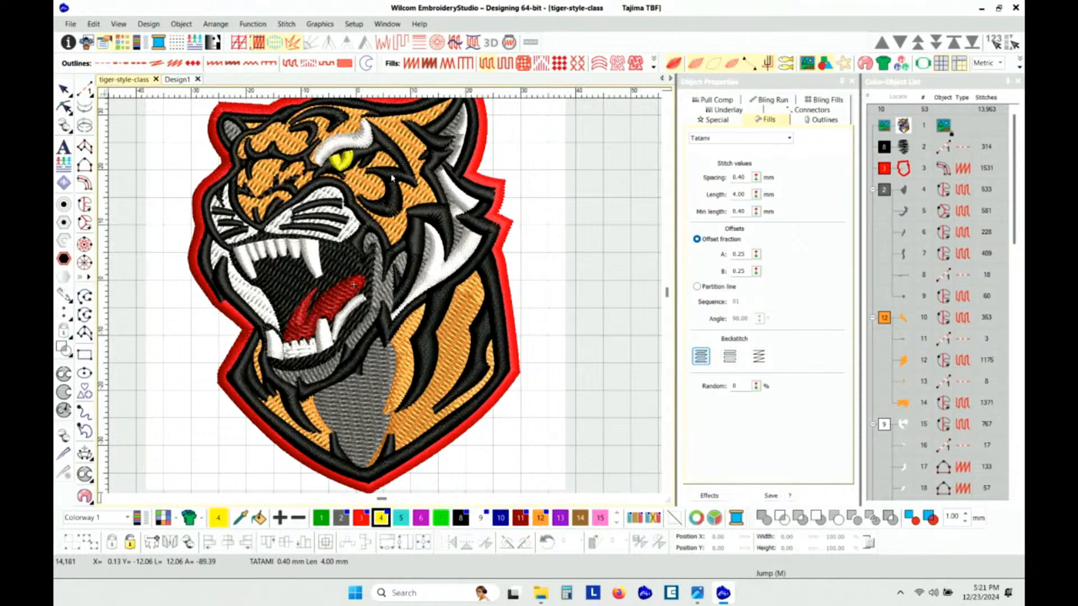
{"action": "scroll", "coordinate": [393, 183], "scroll_direction": "up", "scroll_amount": 2}
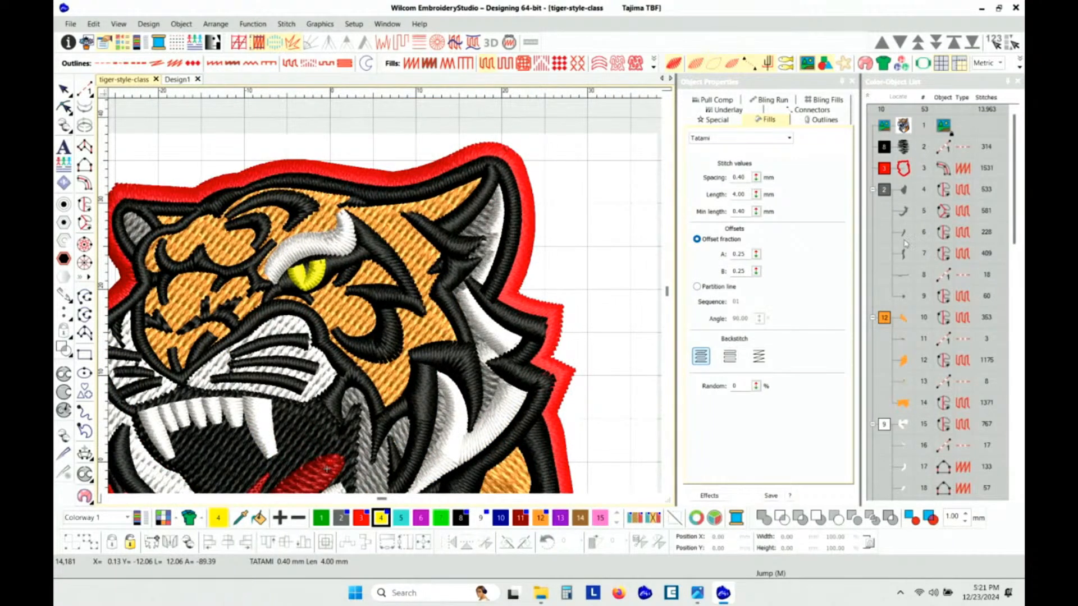
Select all objects in black thread color 8 and hide every other object in the design.
{"action": "scroll", "coordinate": [894, 322], "scroll_direction": "down", "scroll_amount": 3}
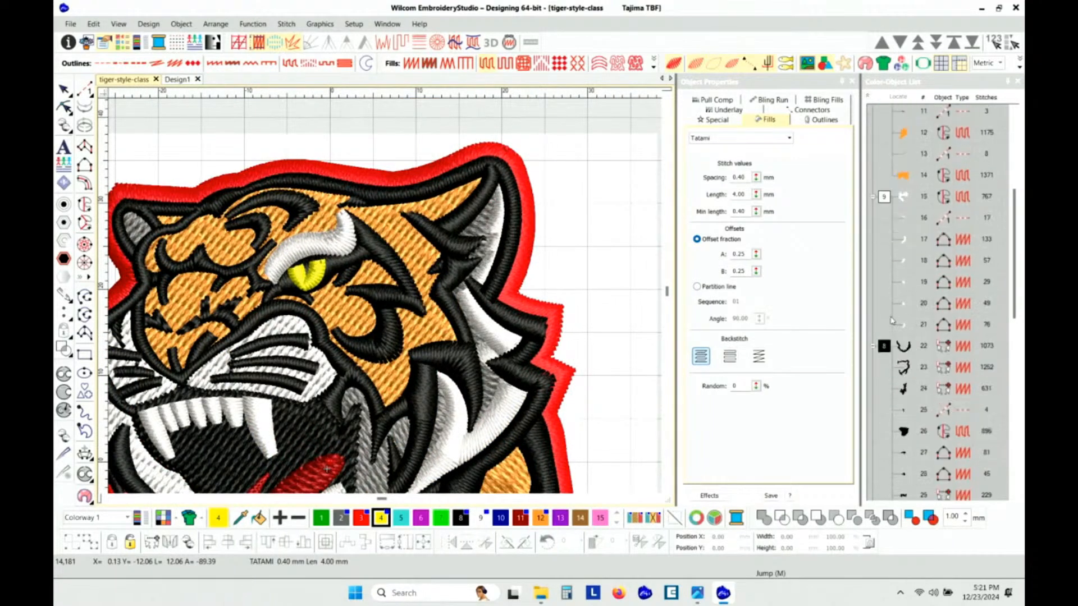
{"action": "left_click", "coordinate": [884, 347]}
{"action": "right_click", "coordinate": [884, 346]}
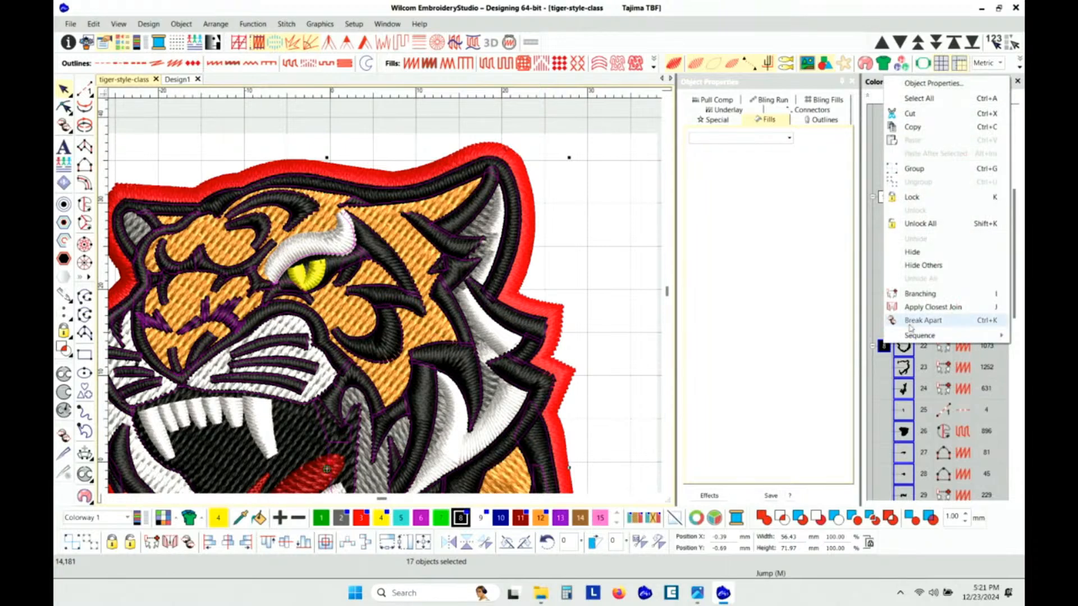
{"action": "left_click", "coordinate": [932, 265]}
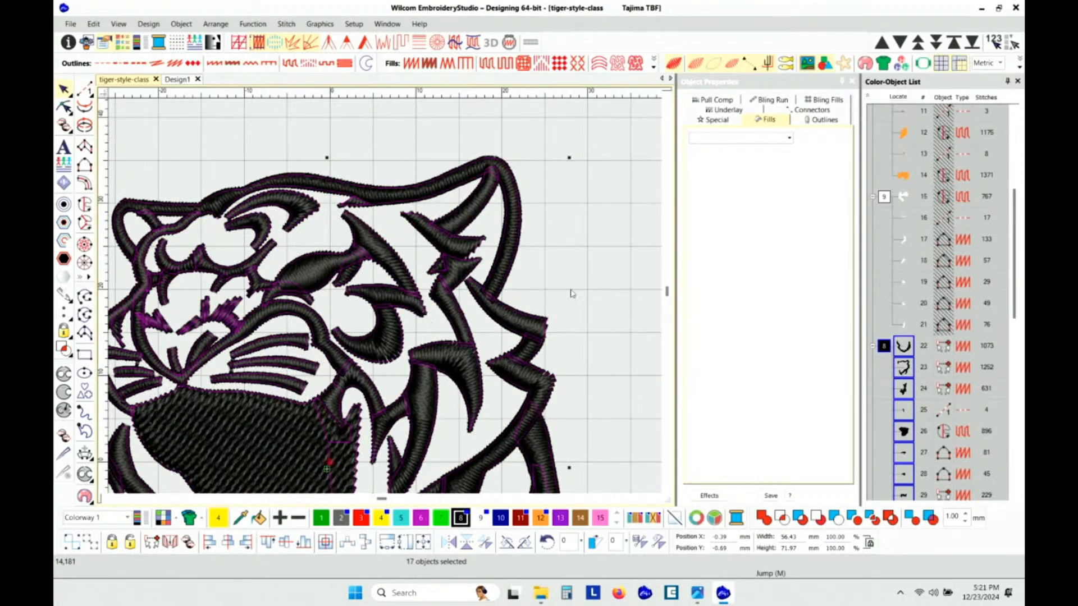
{"action": "scroll", "coordinate": [373, 308], "scroll_direction": "down", "scroll_amount": 2}
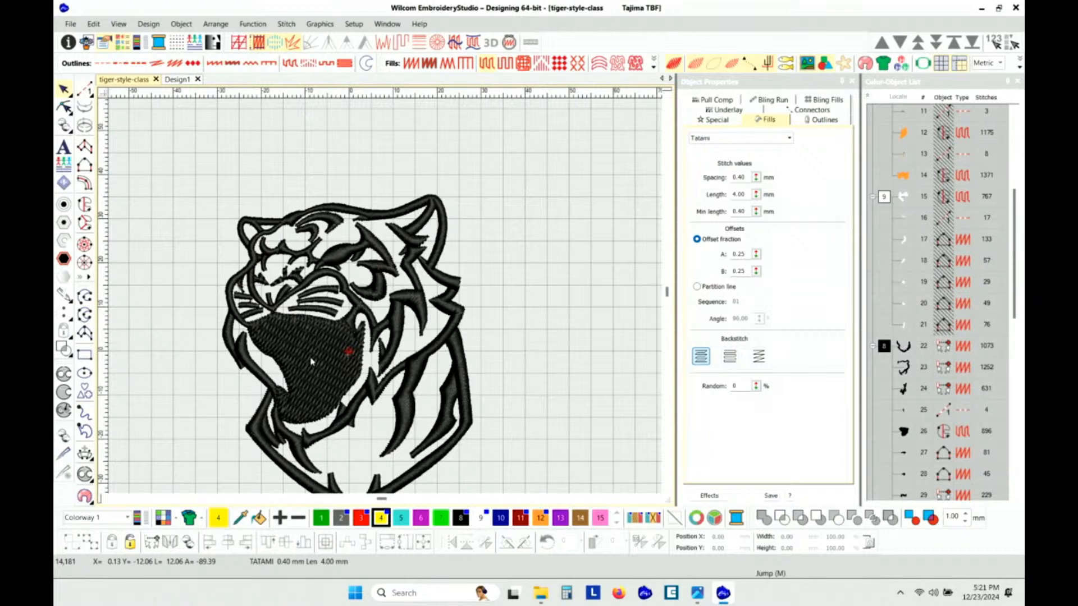
Hide the black mouth fill, object 26, and view the remaining black outlines and stripes as a whole.
{"action": "left_click", "coordinate": [903, 431]}
{"action": "right_click", "coordinate": [904, 433]}
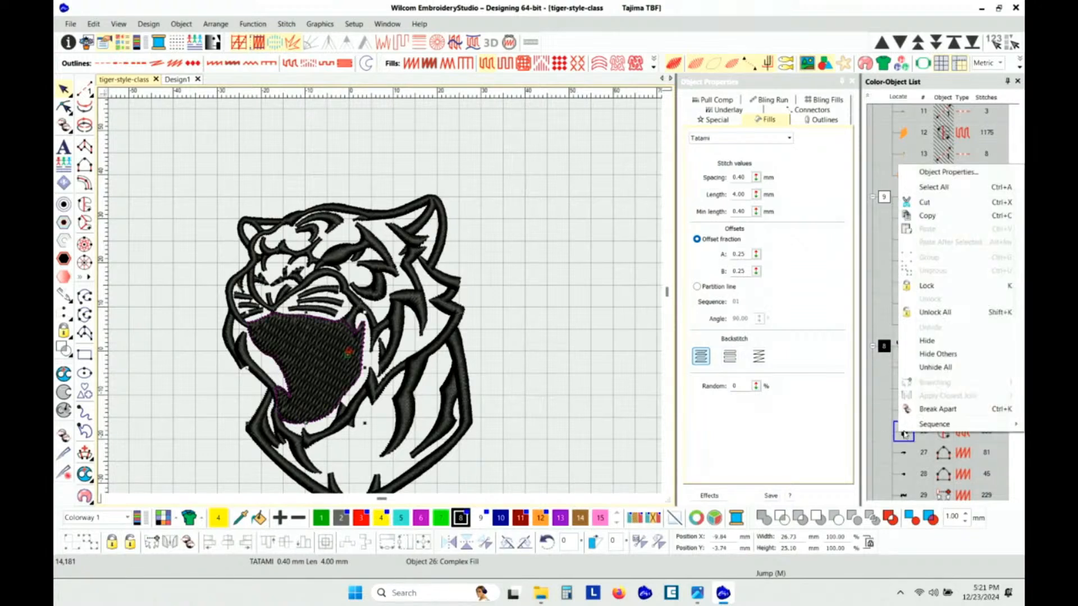
{"action": "left_click", "coordinate": [928, 341]}
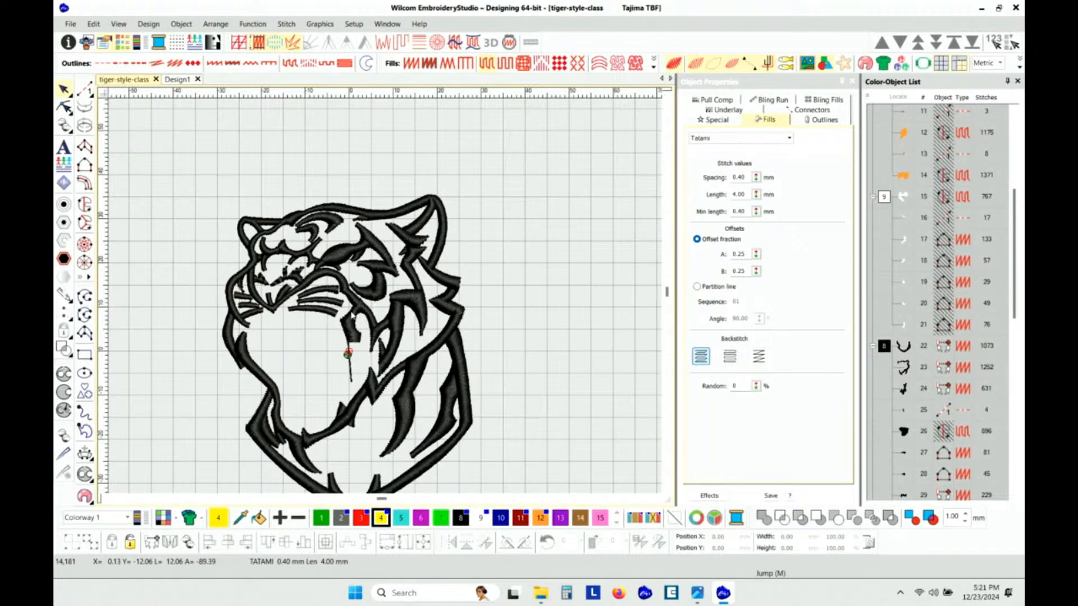
{"action": "scroll", "coordinate": [348, 329], "scroll_direction": "down", "scroll_amount": 1}
{"action": "scroll", "coordinate": [386, 299], "scroll_direction": "up", "scroll_amount": 2}
{"action": "scroll", "coordinate": [386, 299], "scroll_direction": "down", "scroll_amount": 1}
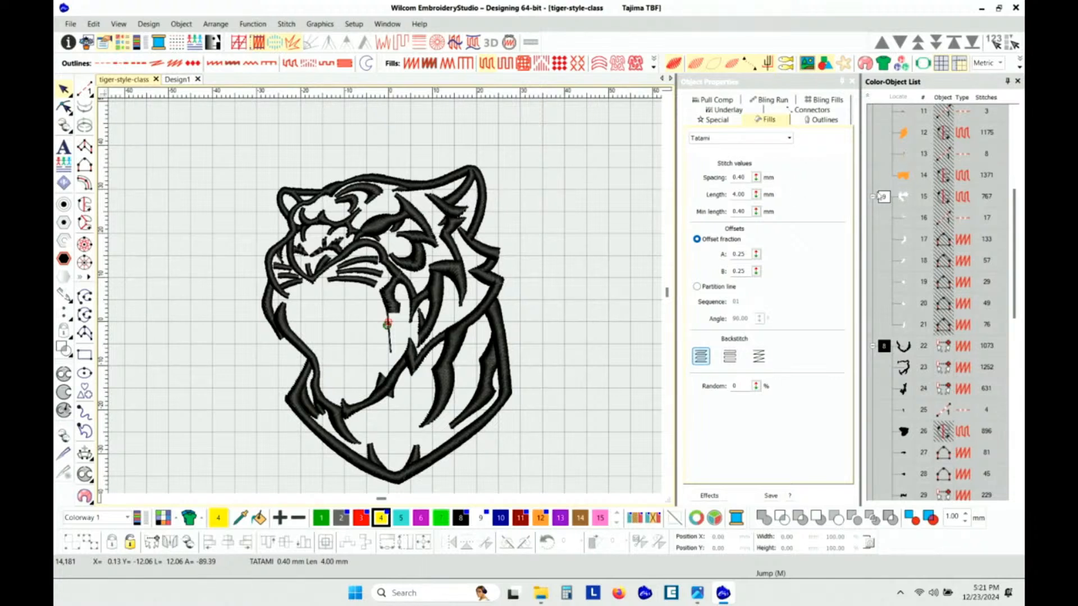
Unhide all objects of the tiger design and turn off the display of the background artwork.
{"action": "right_click", "coordinate": [884, 199]}
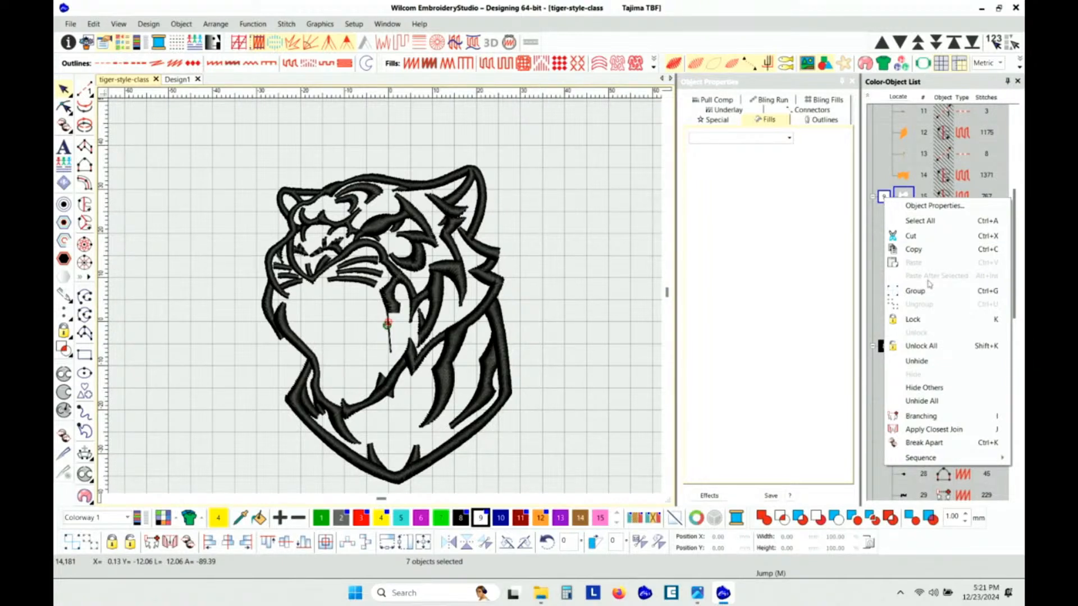
{"action": "left_click", "coordinate": [936, 401]}
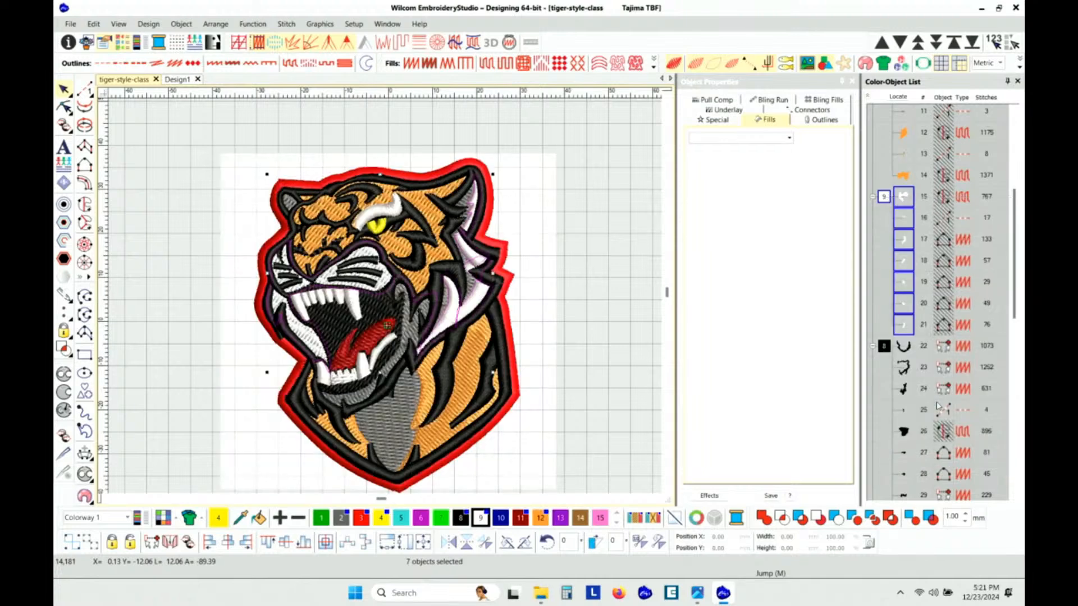
{"action": "key", "text": "d"}
{"action": "left_click", "coordinate": [584, 236]}
{"action": "scroll", "coordinate": [475, 274], "scroll_direction": "down", "scroll_amount": 2}
{"action": "scroll", "coordinate": [385, 299], "scroll_direction": "up", "scroll_amount": 1}
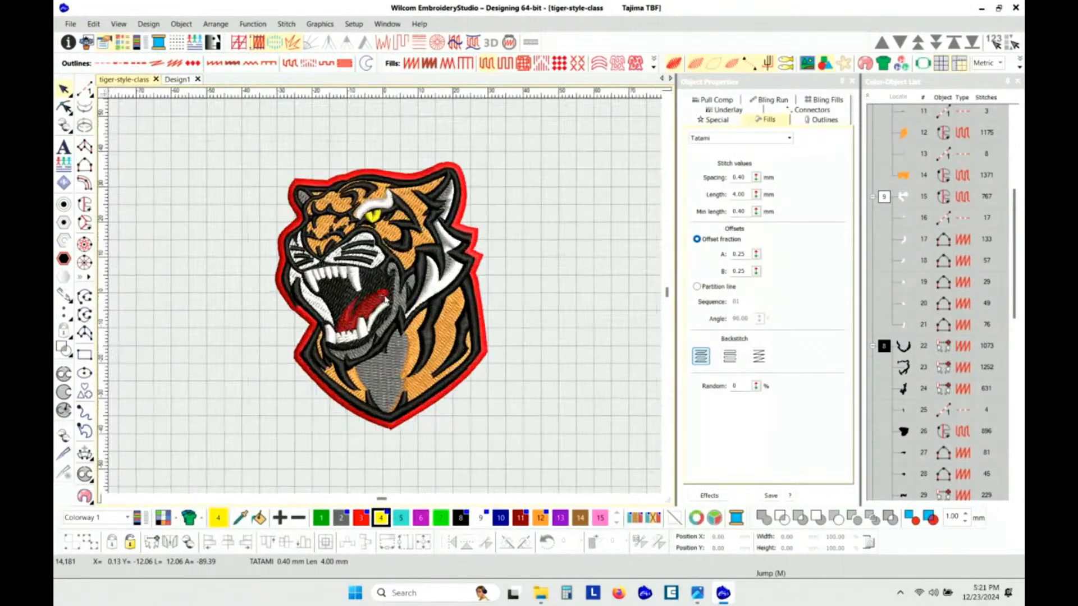
{"action": "scroll", "coordinate": [386, 300], "scroll_direction": "up", "scroll_amount": 1}
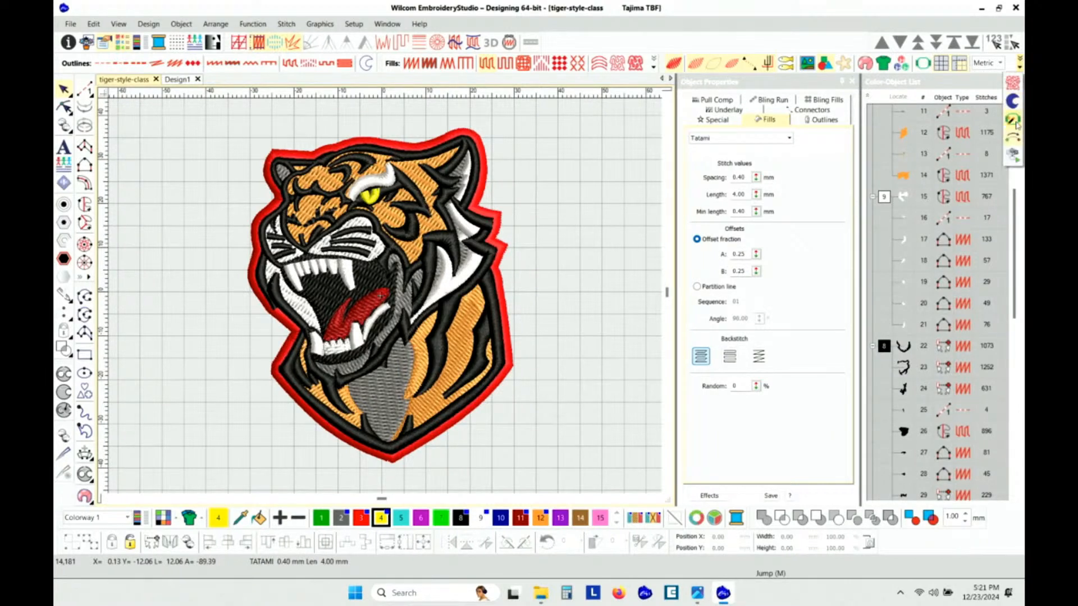
Simulate the design's stitch-out with stepping by Trim, pausing in the red border and going back to the black zigzag stitches.
{"action": "key", "text": "shift+r"}
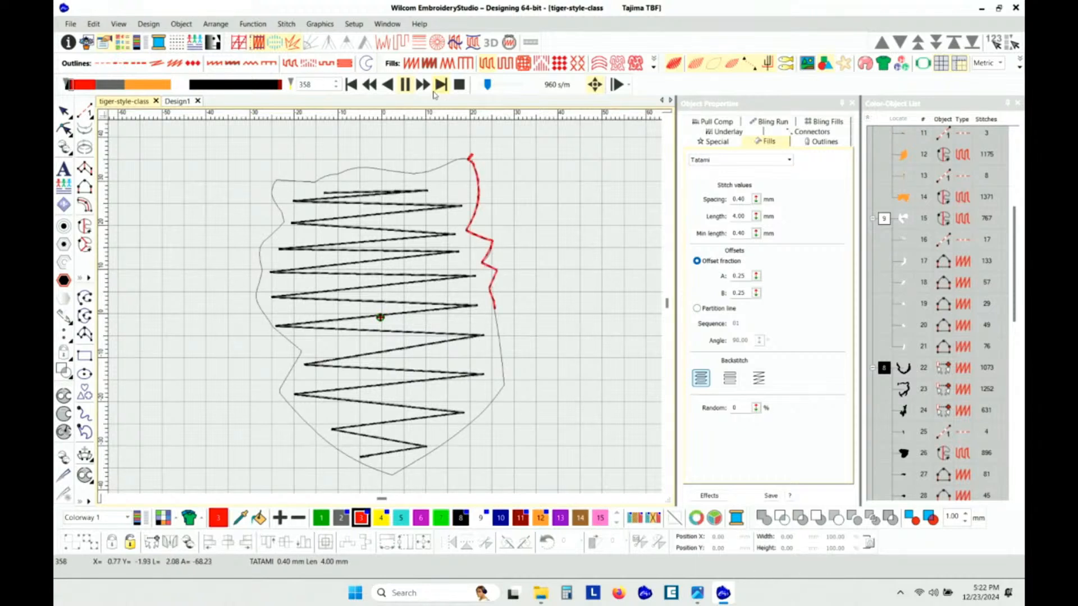
{"action": "left_click", "coordinate": [404, 84]}
{"action": "left_click", "coordinate": [629, 84]}
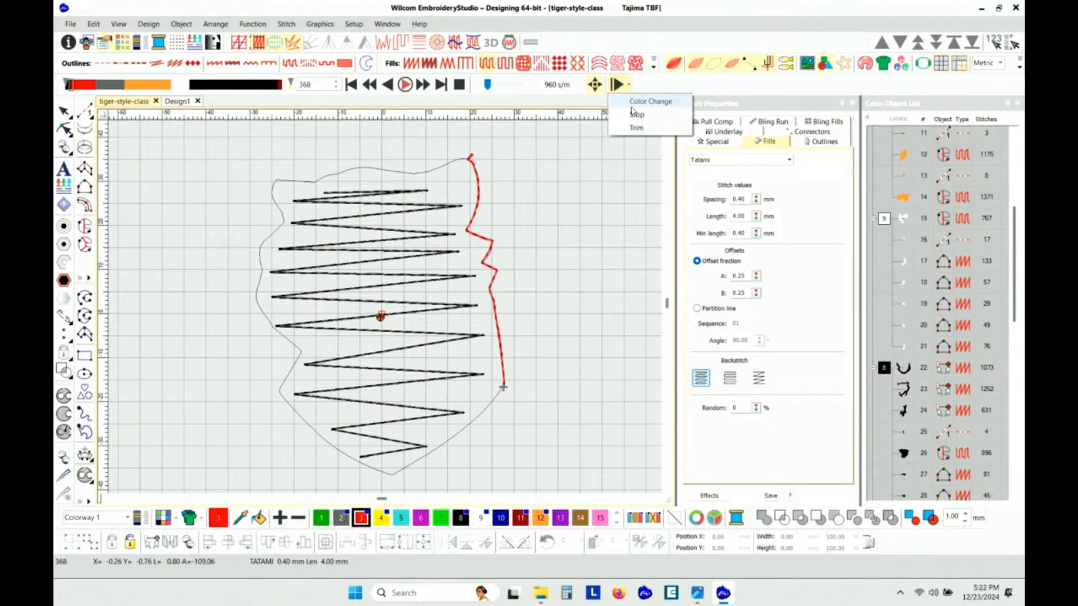
{"action": "left_click", "coordinate": [636, 128]}
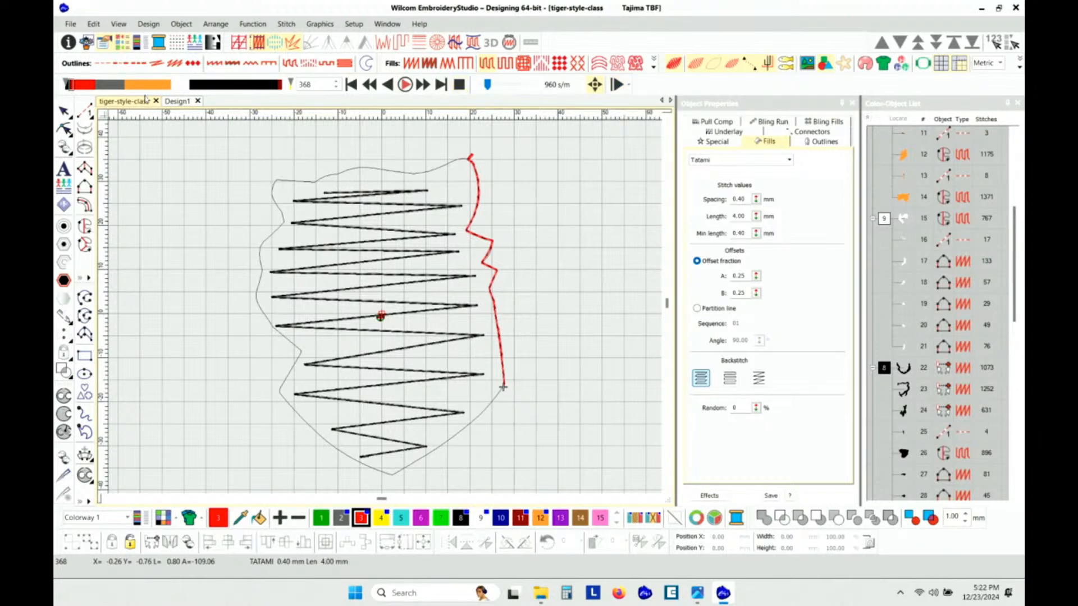
{"action": "left_click", "coordinate": [70, 86]}
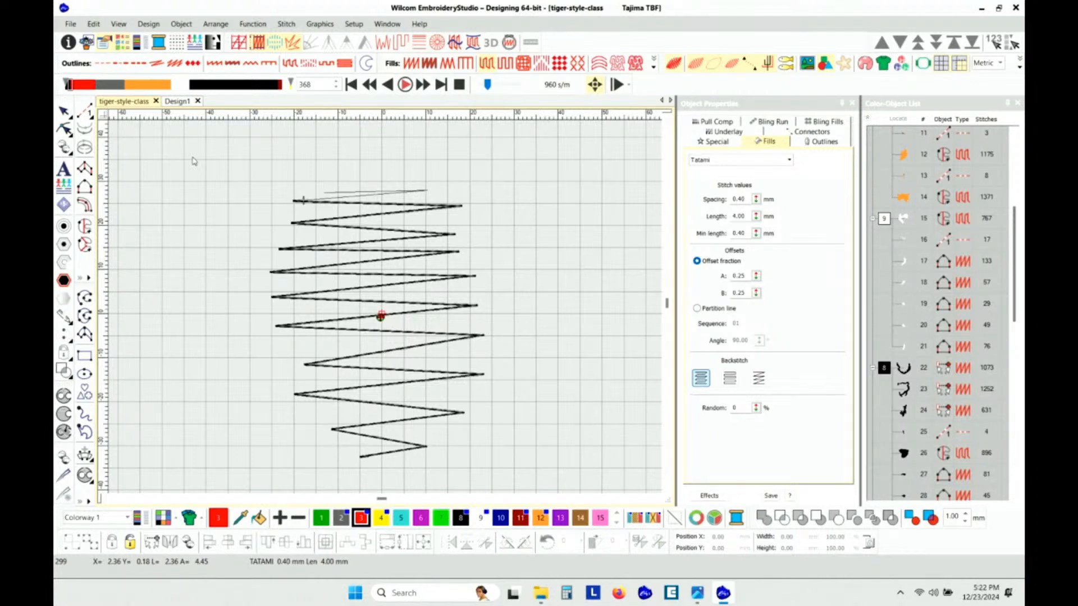
Open the design information and review the size, stitch, color and trim figures along with the beginning of the object sequence.
{"action": "left_click", "coordinate": [68, 42]}
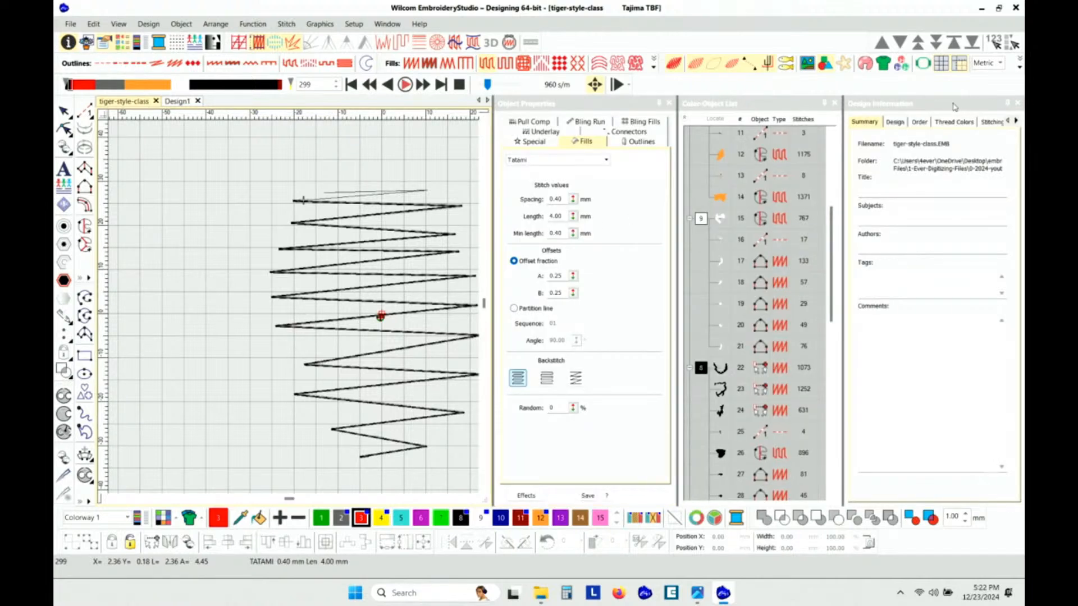
{"action": "left_click", "coordinate": [896, 122]}
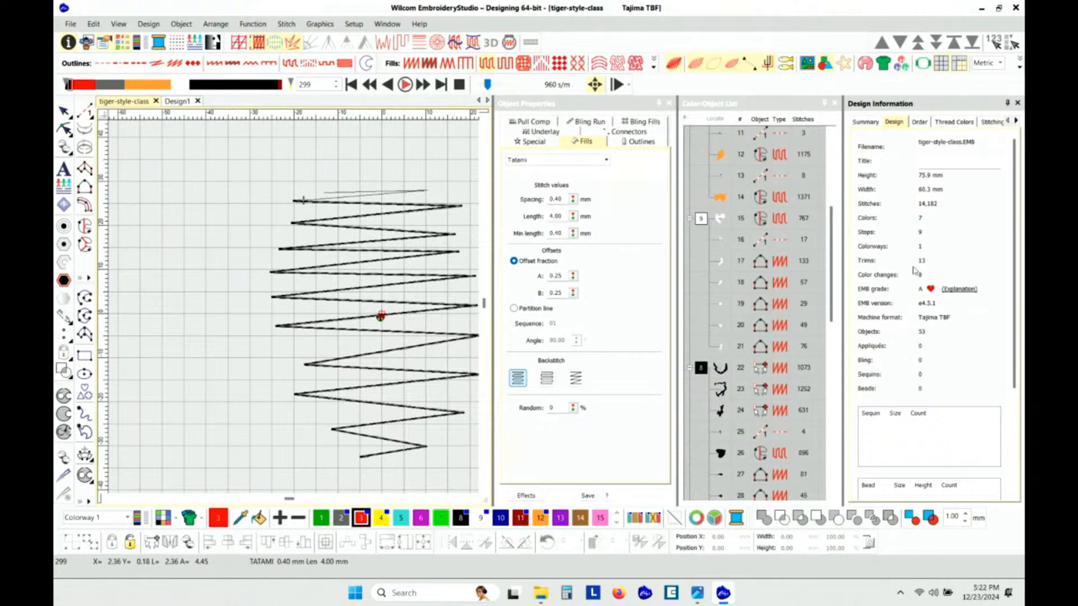
{"action": "scroll", "coordinate": [389, 333], "scroll_direction": "down", "scroll_amount": 1}
{"action": "scroll", "coordinate": [292, 307], "scroll_direction": "up", "scroll_amount": 1}
{"action": "scroll", "coordinate": [292, 307], "scroll_direction": "down", "scroll_amount": 1}
{"action": "scroll", "coordinate": [292, 307], "scroll_direction": "up", "scroll_amount": 1}
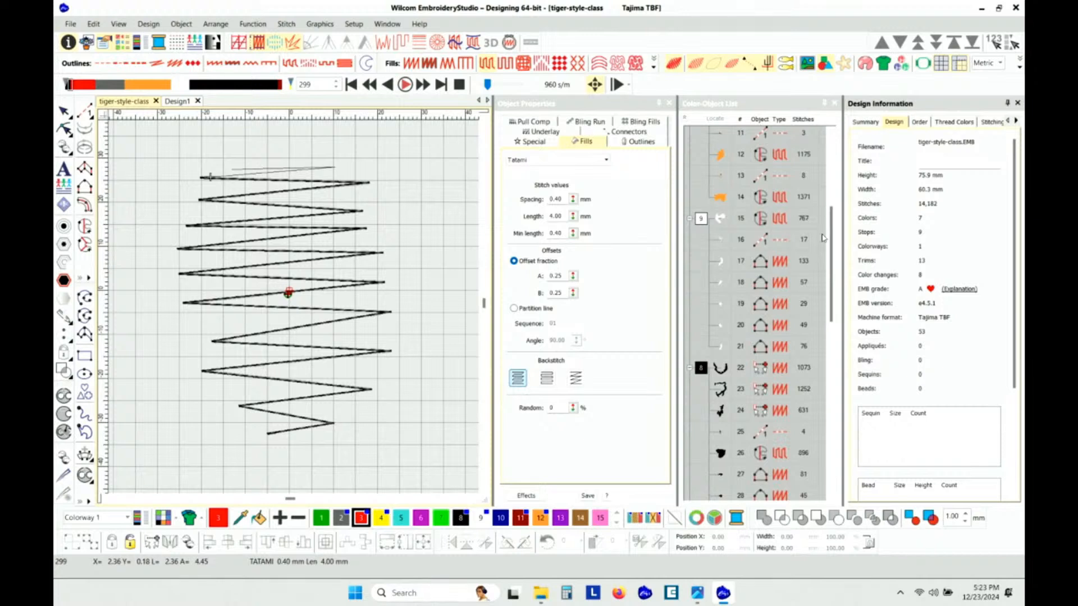
{"action": "scroll", "coordinate": [833, 256], "scroll_direction": "up", "scroll_amount": 5}
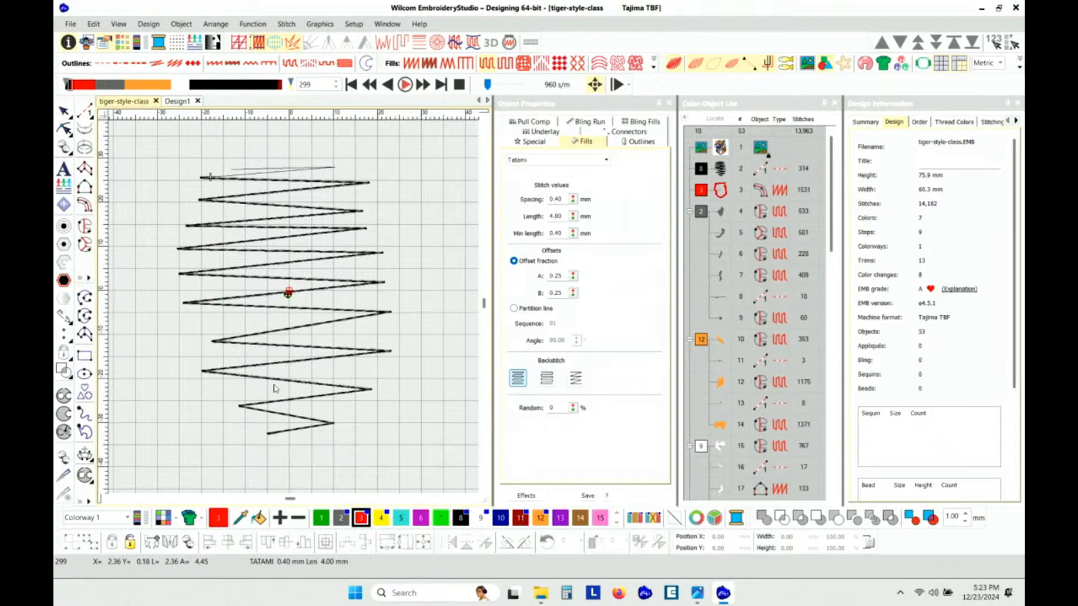
Continue the stitch-out simulation through the black zigzag and the red border, raising the playback speed to 5220 s/m.
{"action": "left_click", "coordinate": [405, 85]}
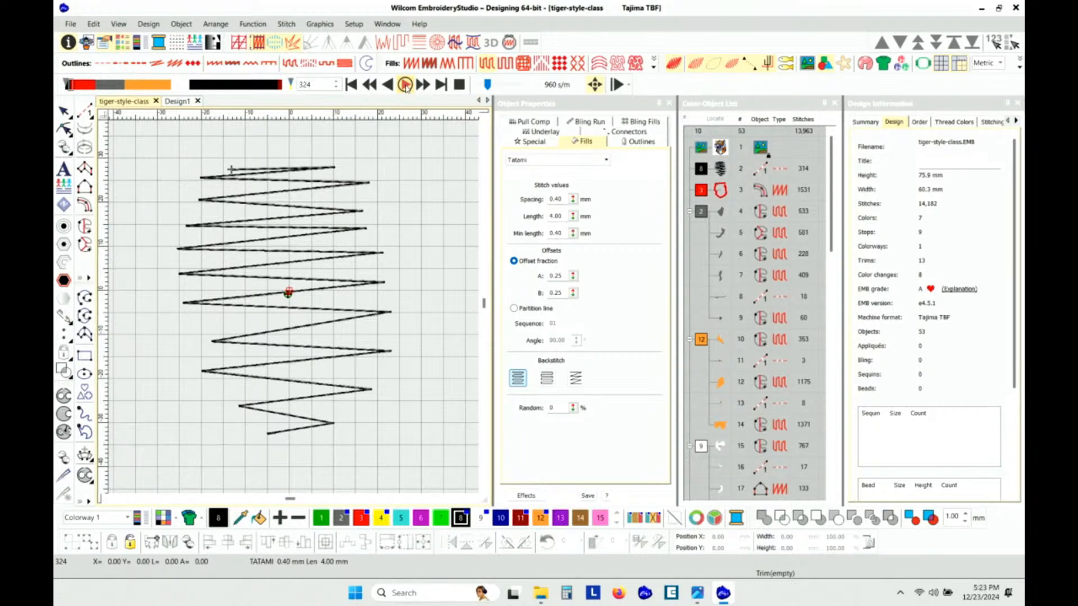
{"action": "left_click", "coordinate": [405, 85]}
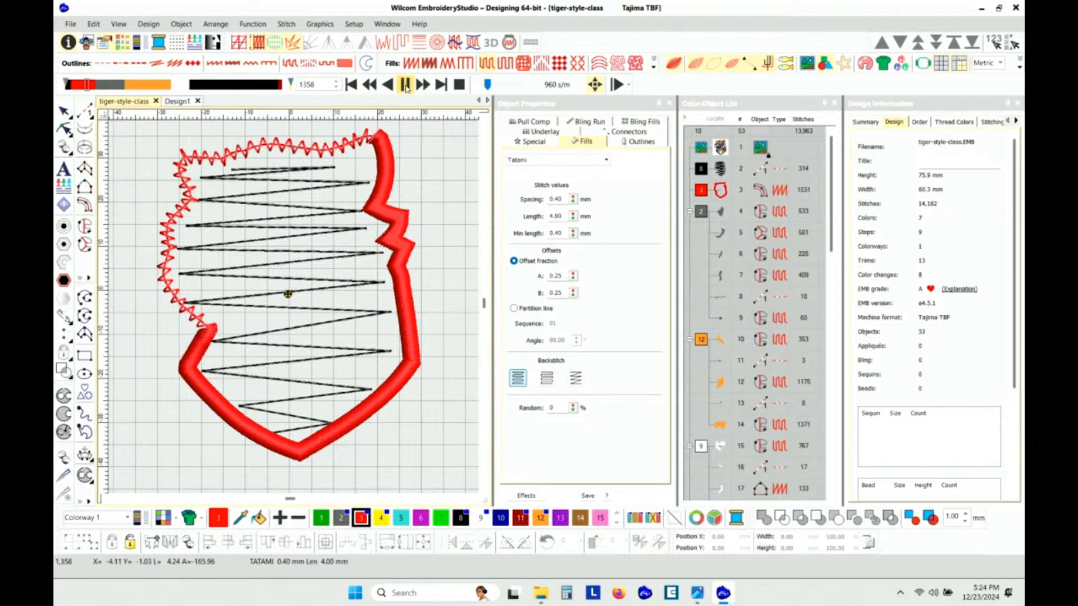
{"action": "left_click_drag", "start_coordinate": [488, 84], "coordinate": [495, 85]}
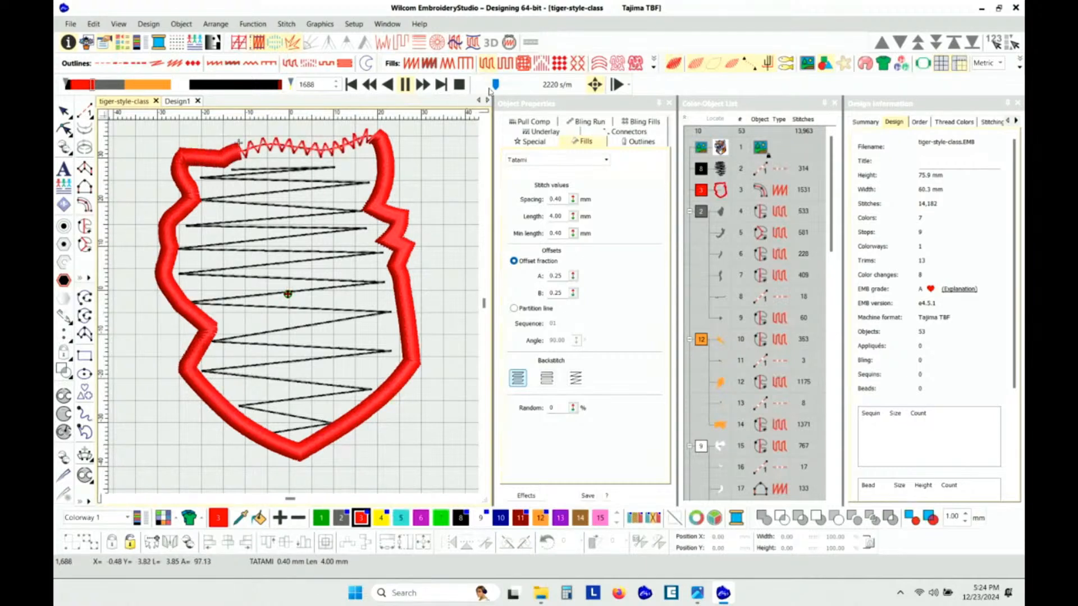
{"action": "left_click_drag", "start_coordinate": [497, 89], "coordinate": [501, 89]}
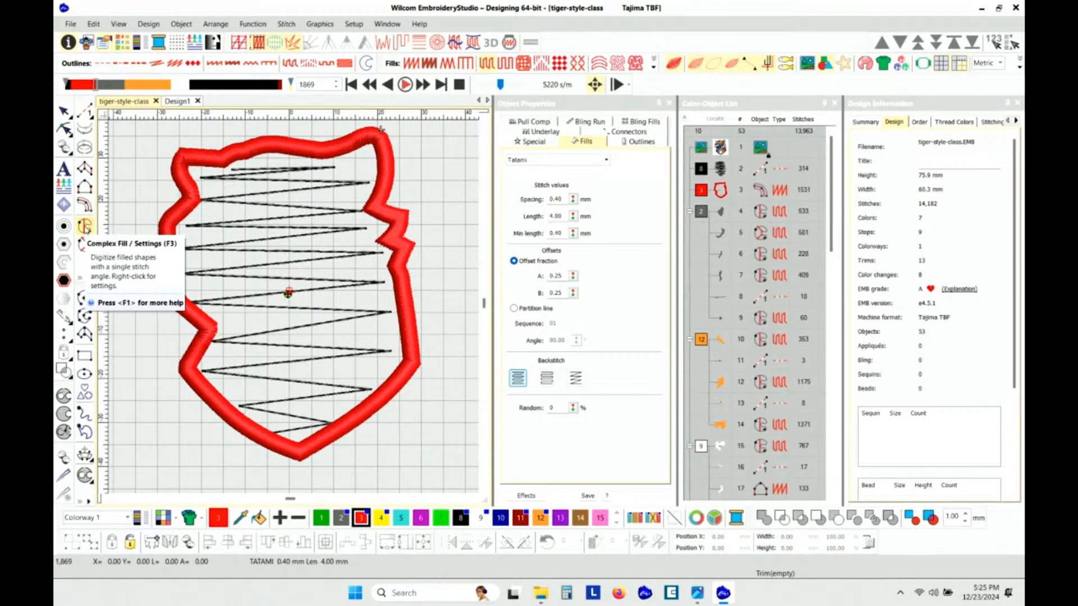
Simulate the gray fills and the start of the orange chest fills, and compare them with the tiger.jpg artwork in the image viewer.
{"action": "left_click", "coordinate": [404, 85]}
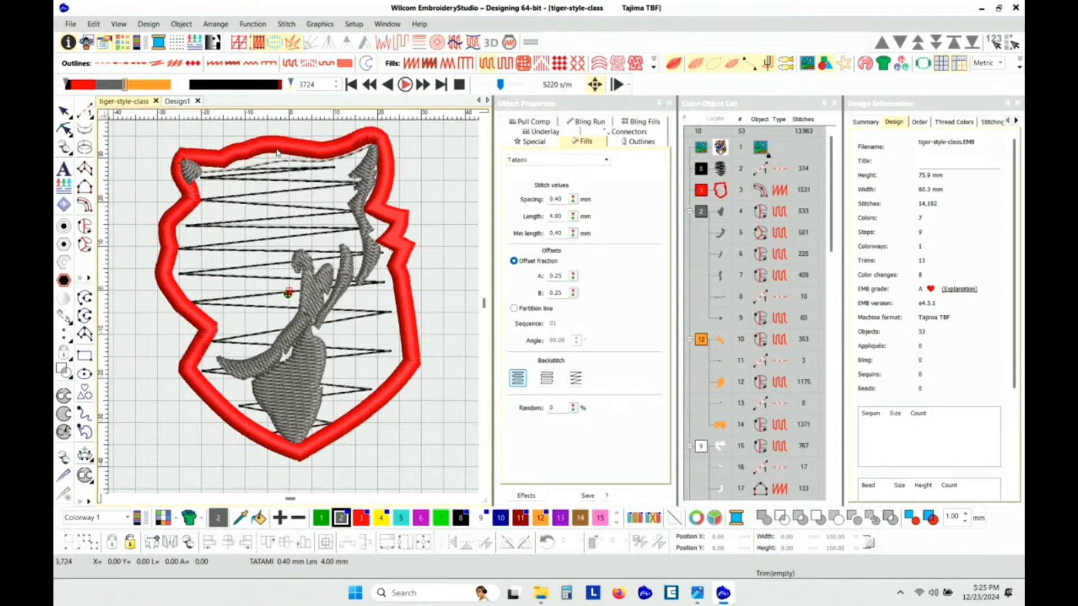
{"action": "left_click", "coordinate": [405, 84]}
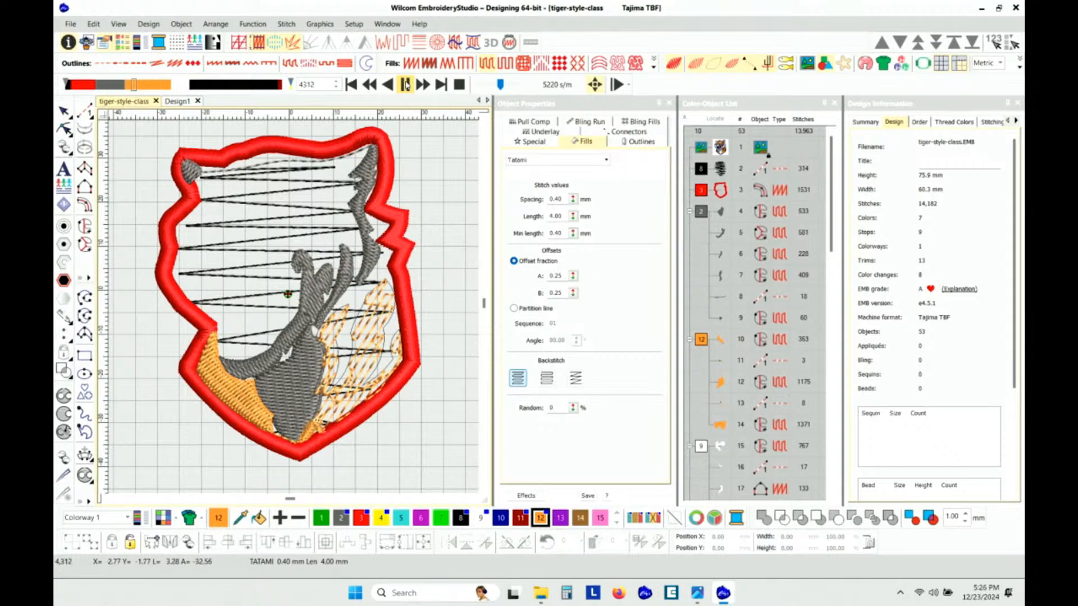
{"action": "left_click", "coordinate": [405, 84]}
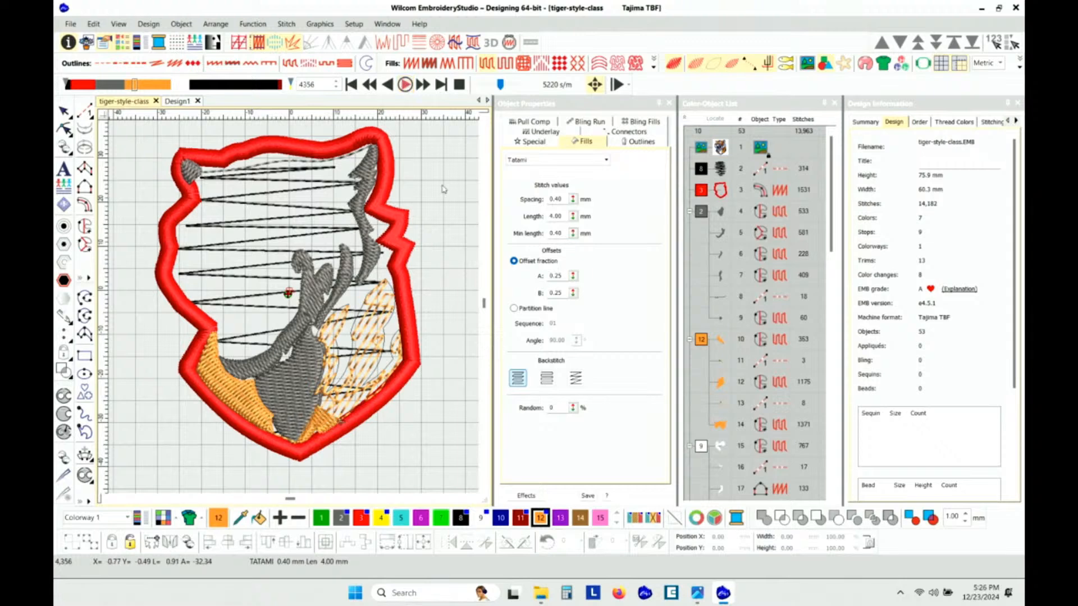
{"action": "left_click", "coordinate": [699, 595]}
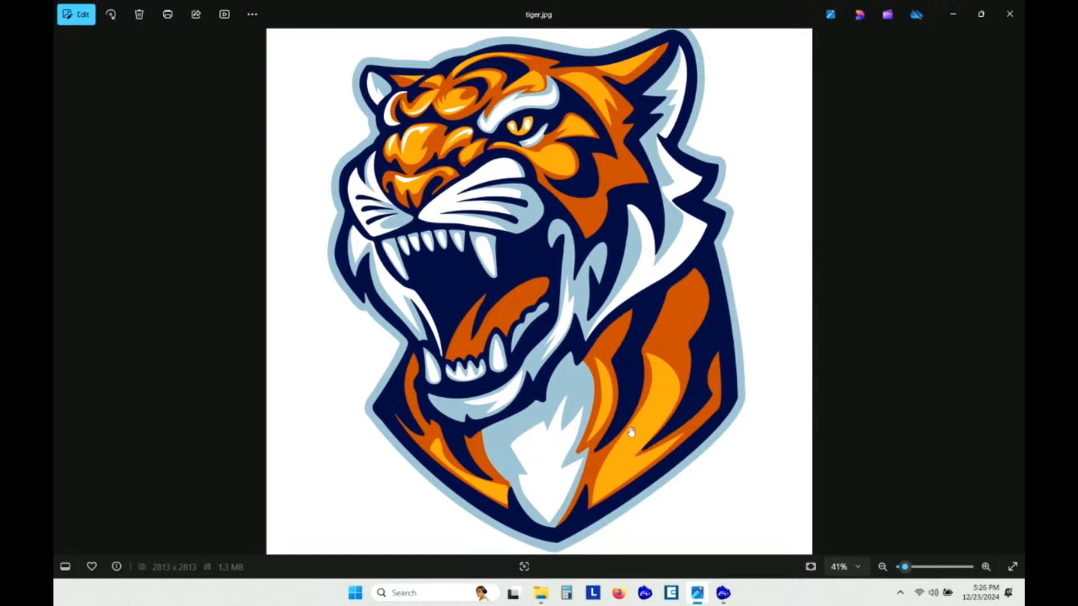
{"action": "left_click", "coordinate": [953, 14]}
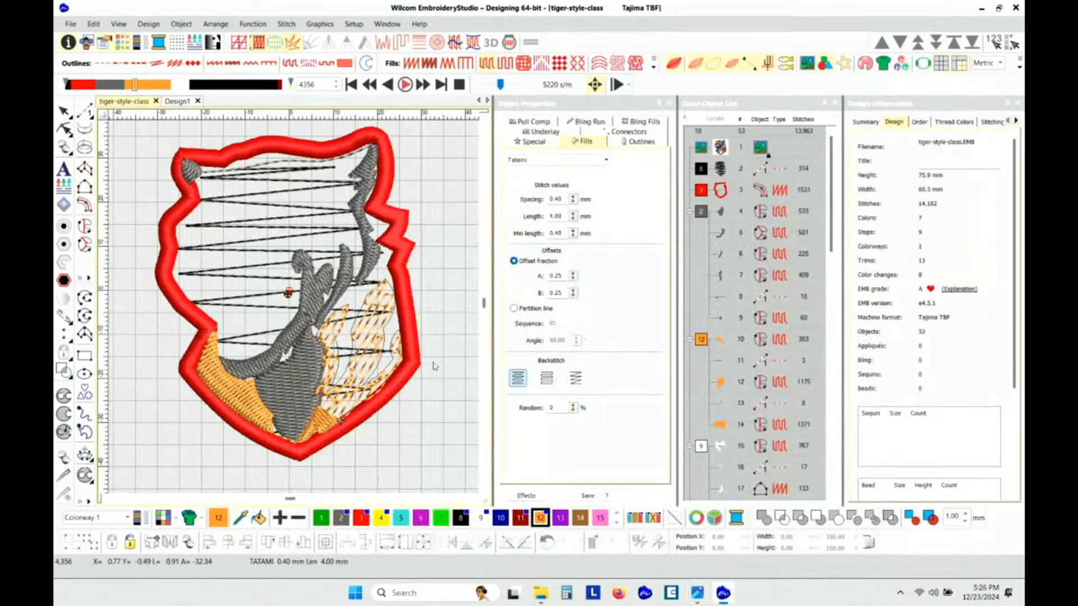
Play the remaining orange fills and the white face and fur stitching, raising the simulation speed to 12060 s/m.
{"action": "left_click", "coordinate": [406, 84]}
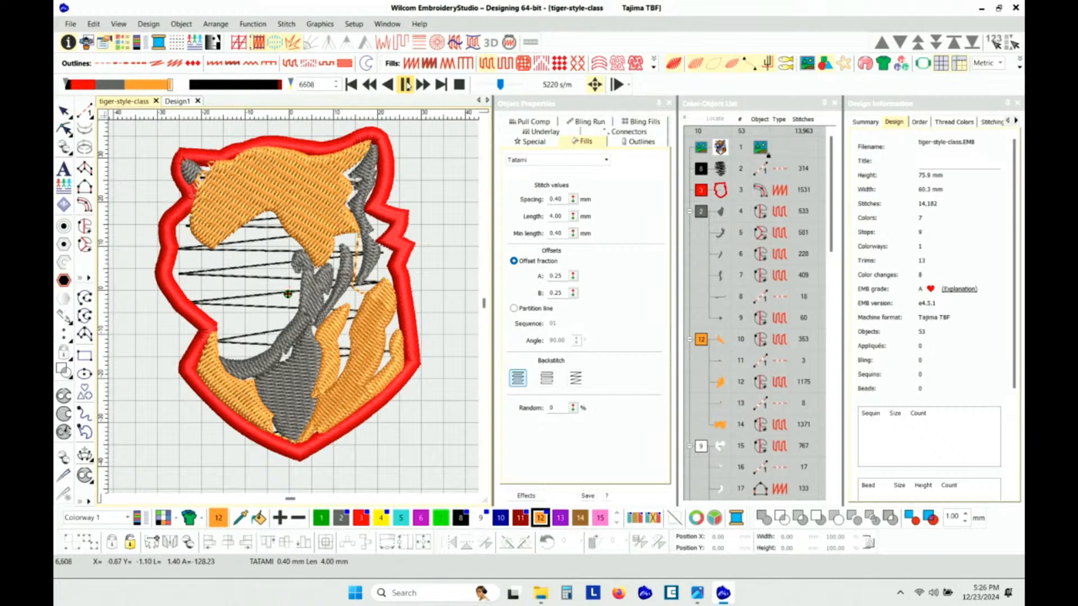
{"action": "left_click", "coordinate": [406, 84]}
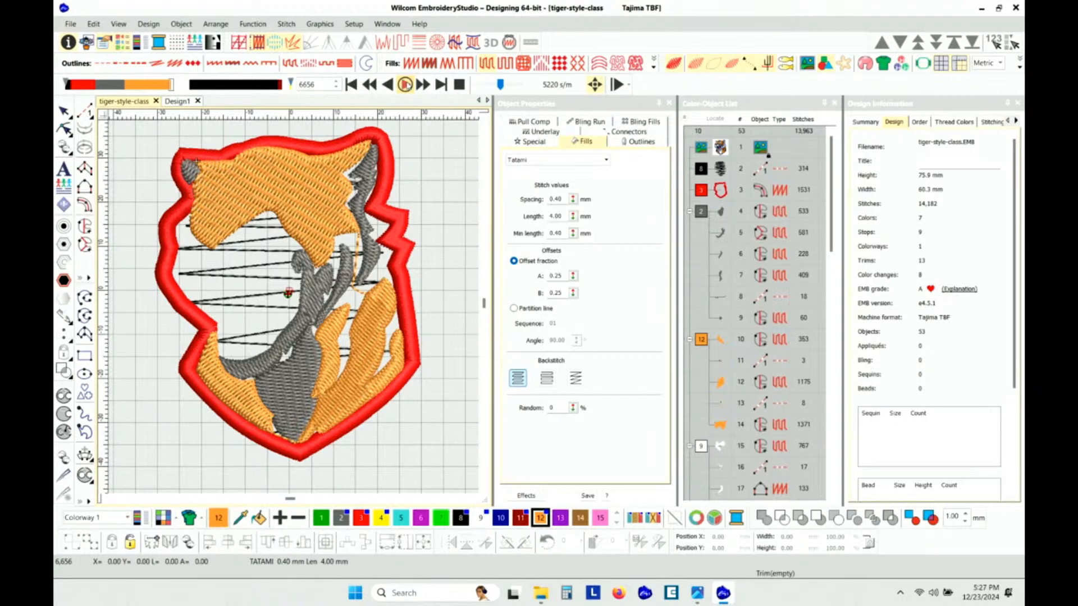
{"action": "left_click", "coordinate": [405, 84]}
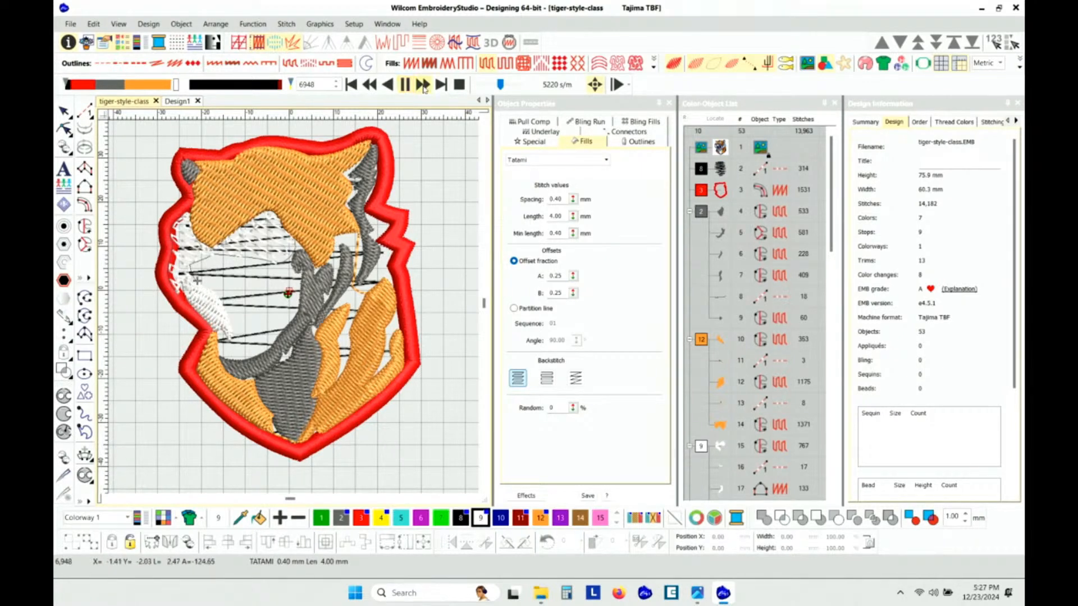
{"action": "left_click_drag", "start_coordinate": [501, 85], "coordinate": [505, 85]}
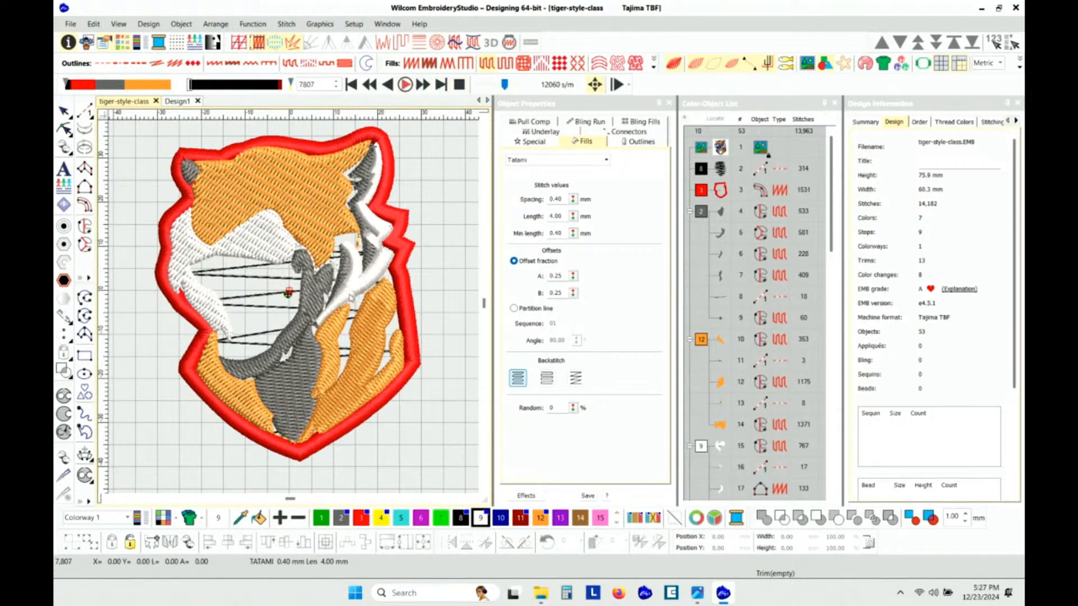
Examine how the white satin fur beside the cheek overlaps the gray and orange fills.
{"action": "scroll", "coordinate": [359, 297], "scroll_direction": "up", "scroll_amount": 3}
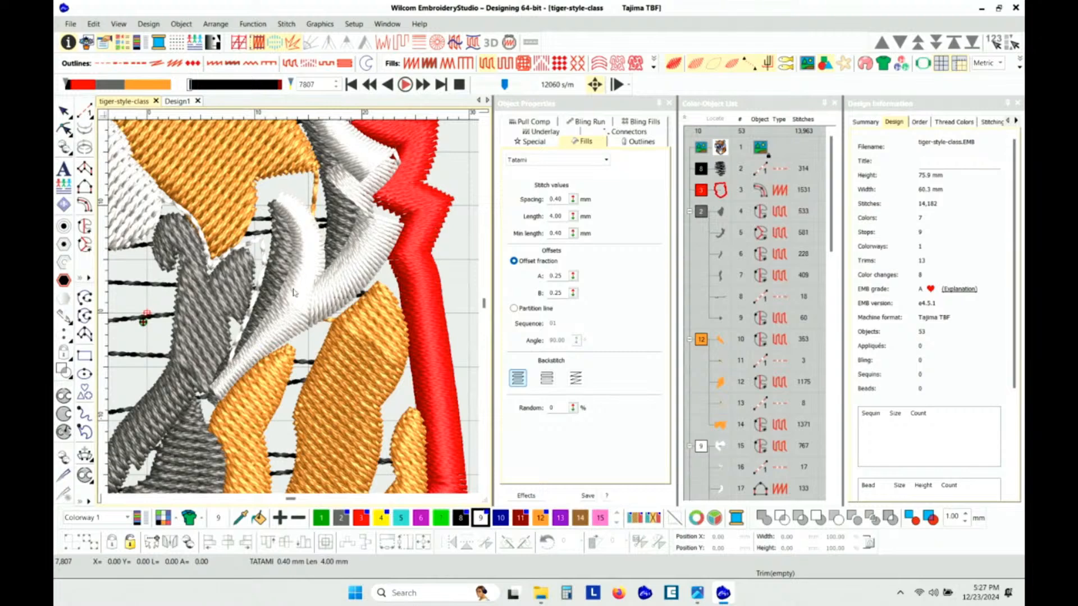
{"action": "scroll", "coordinate": [293, 309], "scroll_direction": "down", "scroll_amount": 2}
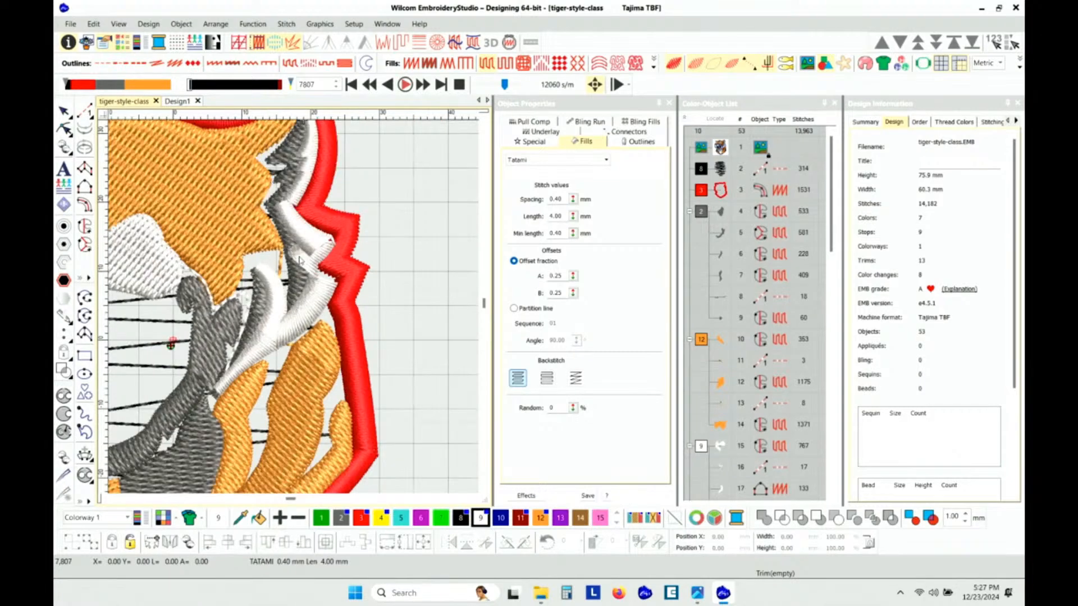
{"action": "scroll", "coordinate": [300, 262], "scroll_direction": "down", "scroll_amount": 1}
{"action": "scroll", "coordinate": [272, 307], "scroll_direction": "down", "scroll_amount": 2}
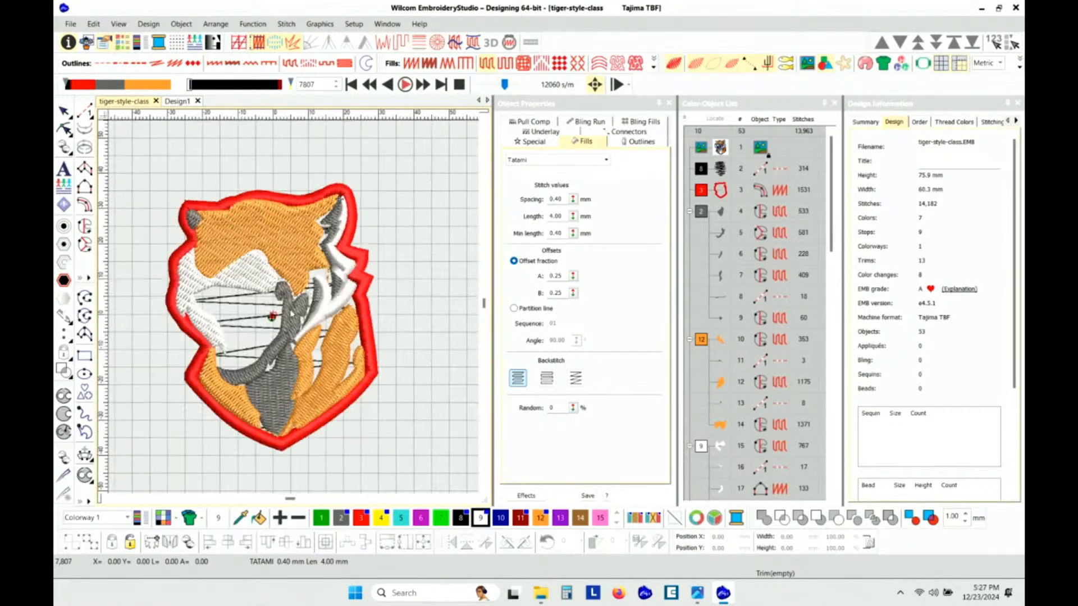
{"action": "scroll", "coordinate": [292, 312], "scroll_direction": "up", "scroll_amount": 1}
Simulate the black mouth fill and outer outlines, and inspect the black edges beside the white muzzle up close.
{"action": "left_click", "coordinate": [405, 84]}
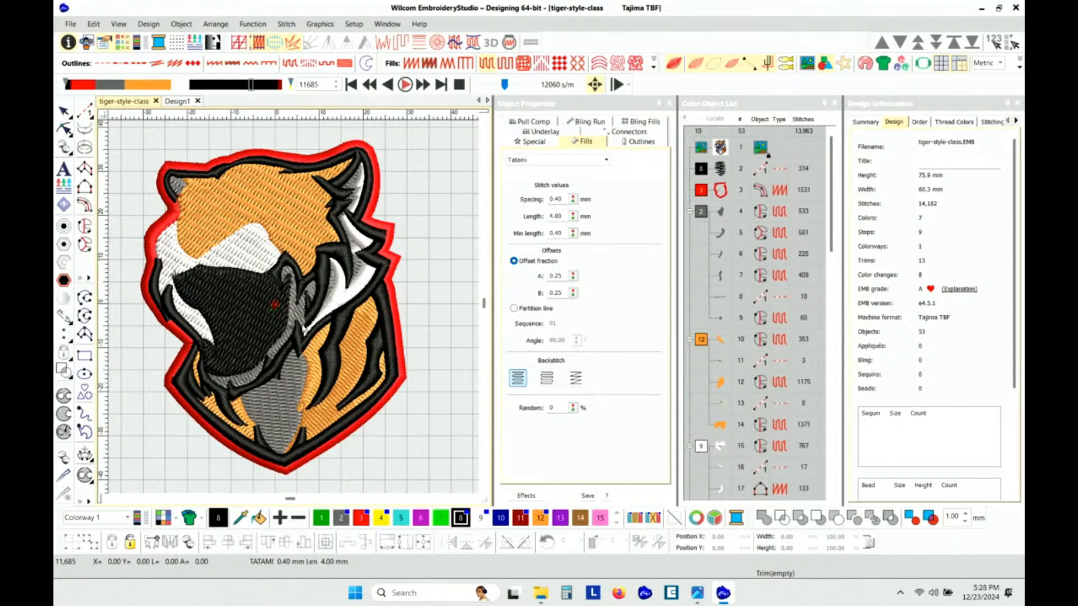
{"action": "scroll", "coordinate": [178, 275], "scroll_direction": "up", "scroll_amount": 2}
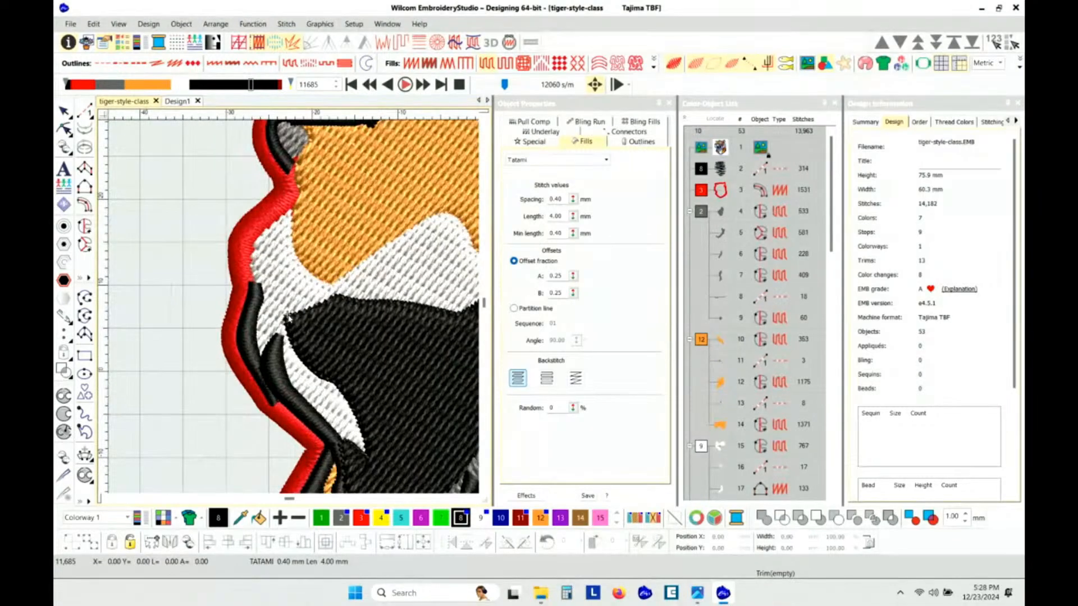
{"action": "scroll", "coordinate": [285, 318], "scroll_direction": "down", "scroll_amount": 4}
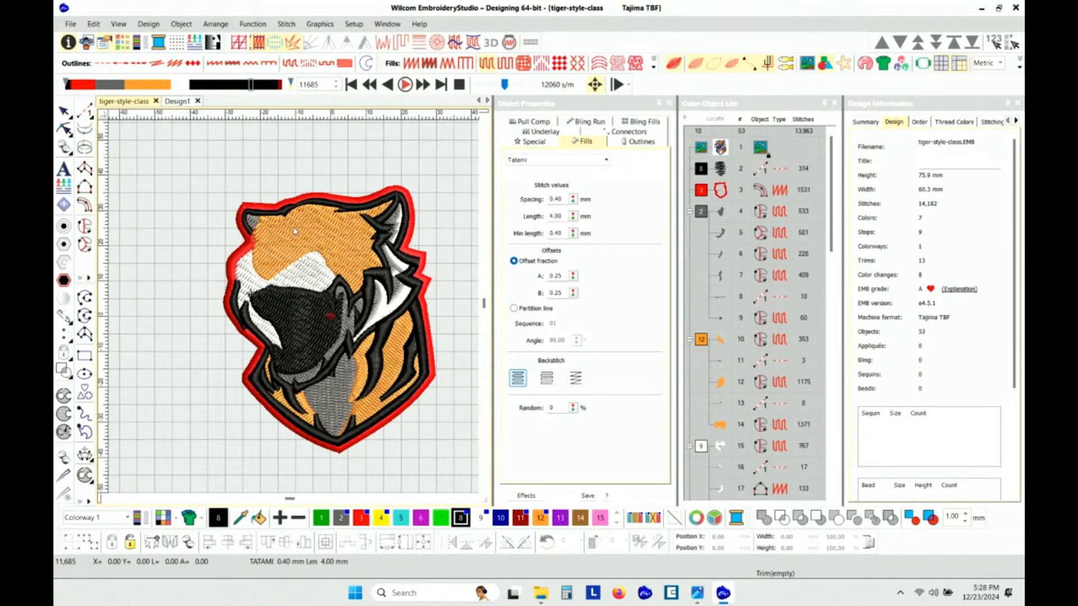
Simulate the black face stripes and whisker lines, the red tongue and the white upper teeth.
{"action": "left_click", "coordinate": [404, 84]}
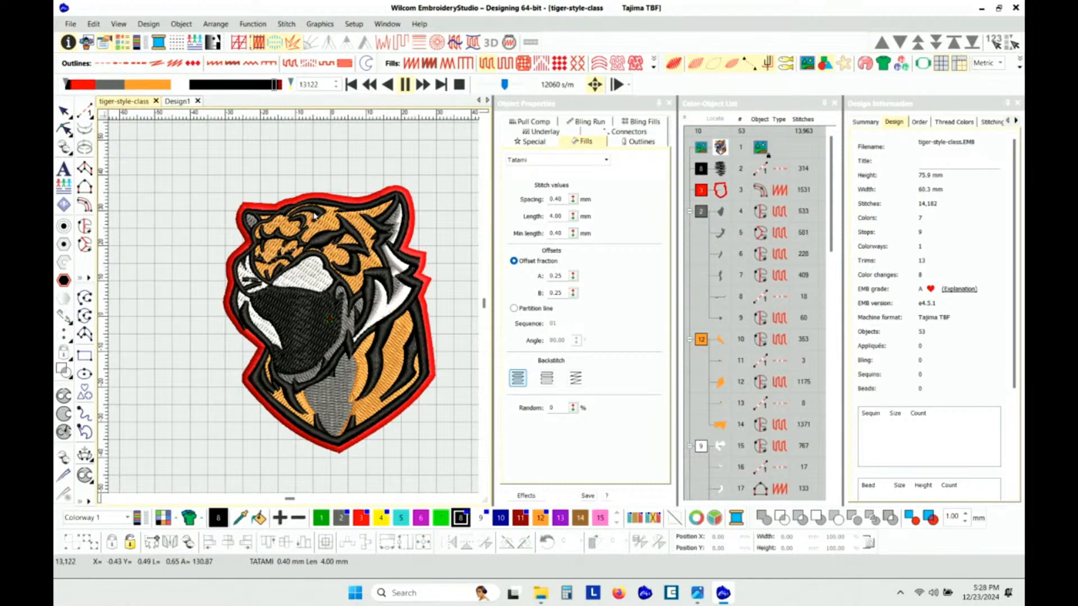
{"action": "left_click", "coordinate": [403, 85]}
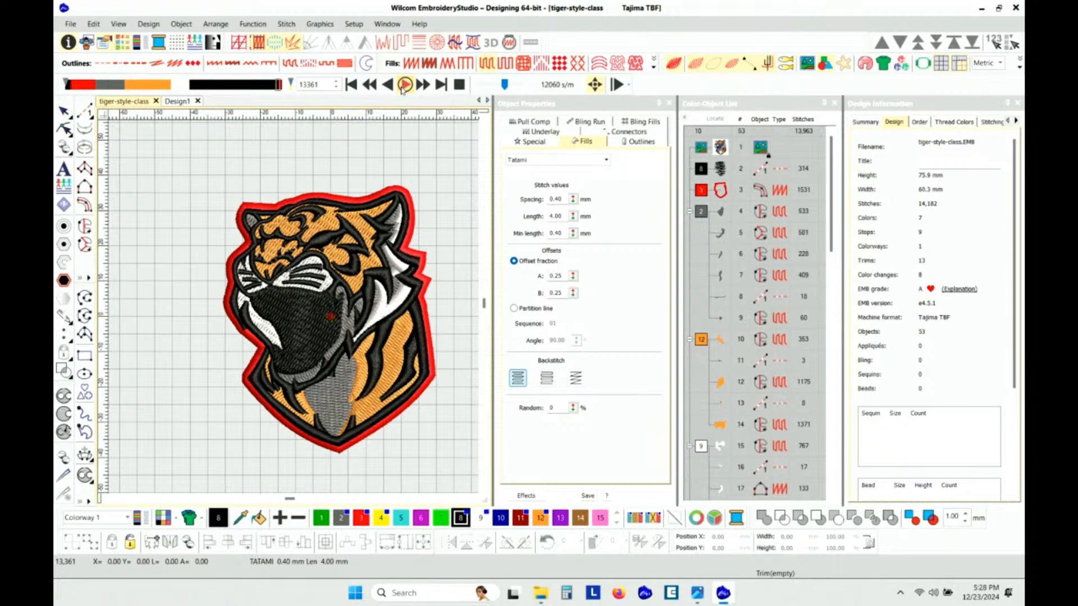
{"action": "left_click", "coordinate": [405, 84]}
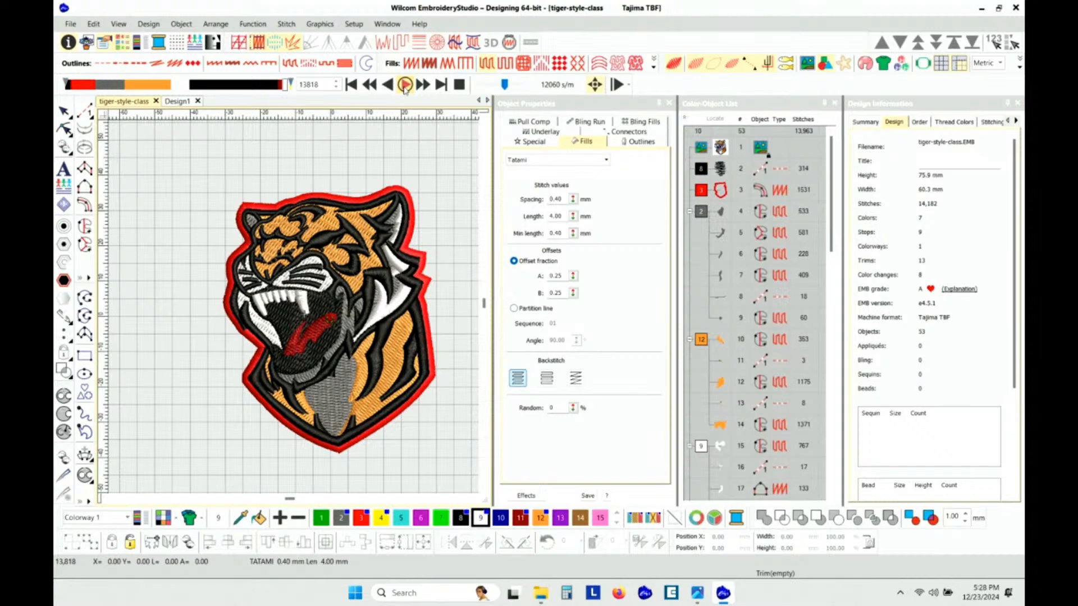
Examine the satin stitching of the upper teeth and fangs against the black mouth fill.
{"action": "scroll", "coordinate": [268, 316], "scroll_direction": "up", "scroll_amount": 4}
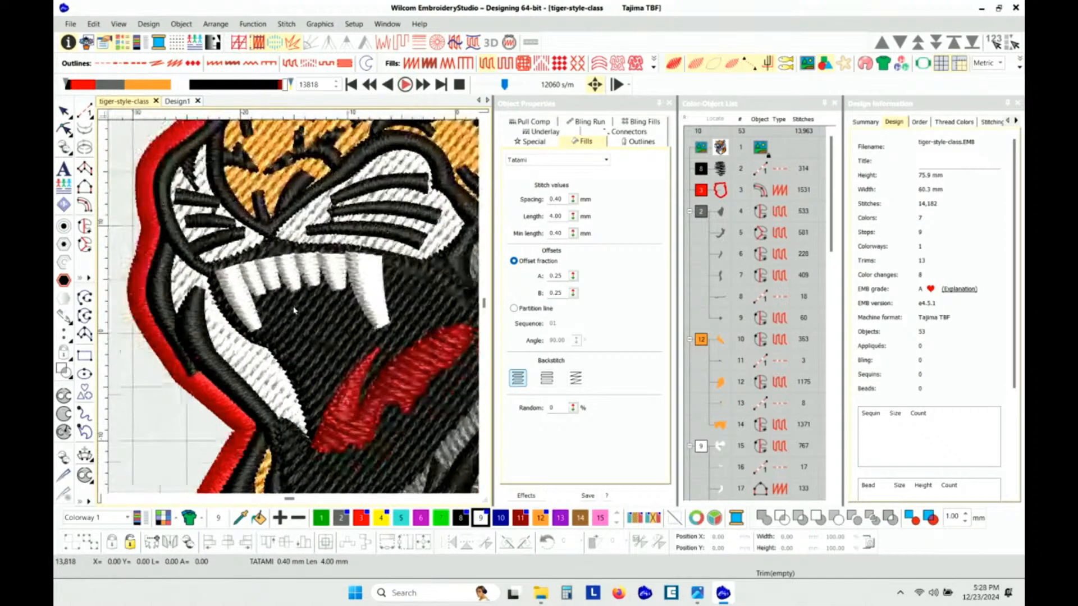
{"action": "scroll", "coordinate": [294, 309], "scroll_direction": "down", "scroll_amount": 2}
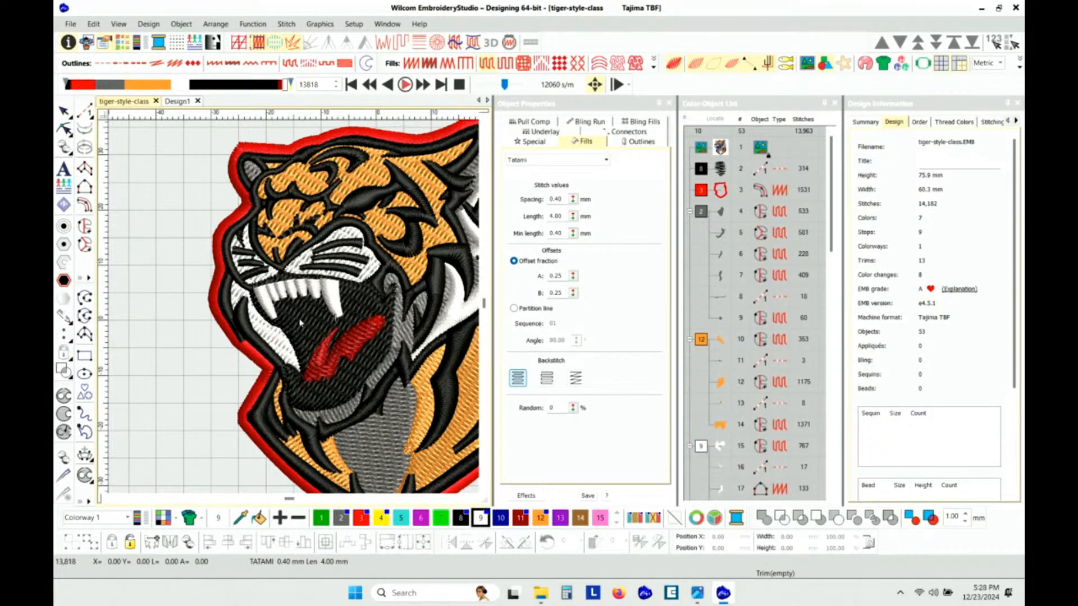
{"action": "scroll", "coordinate": [275, 296], "scroll_direction": "up", "scroll_amount": 3}
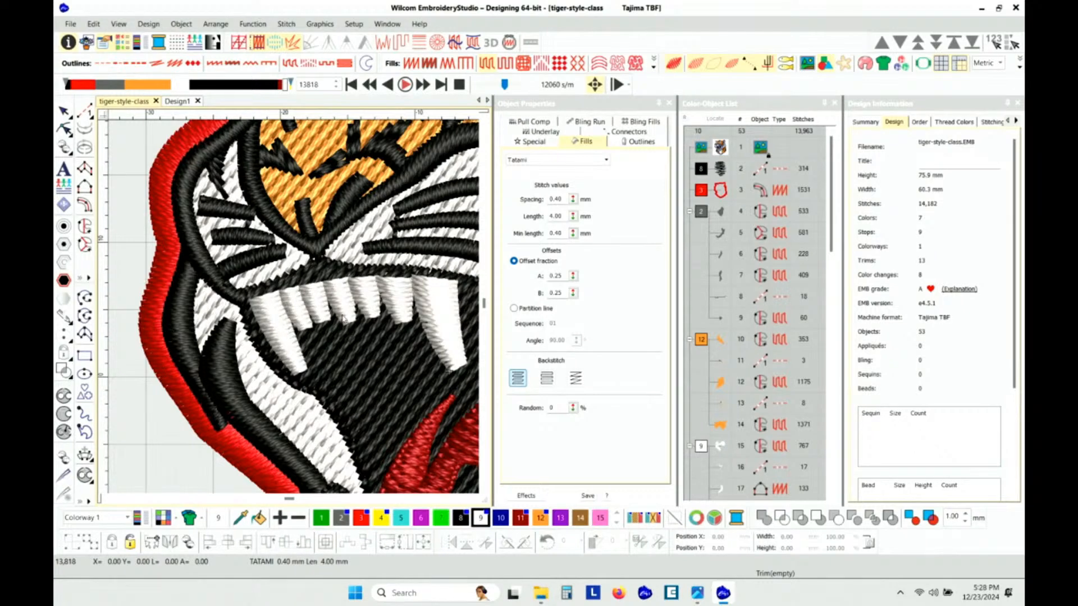
{"action": "scroll", "coordinate": [328, 309], "scroll_direction": "down", "scroll_amount": 3}
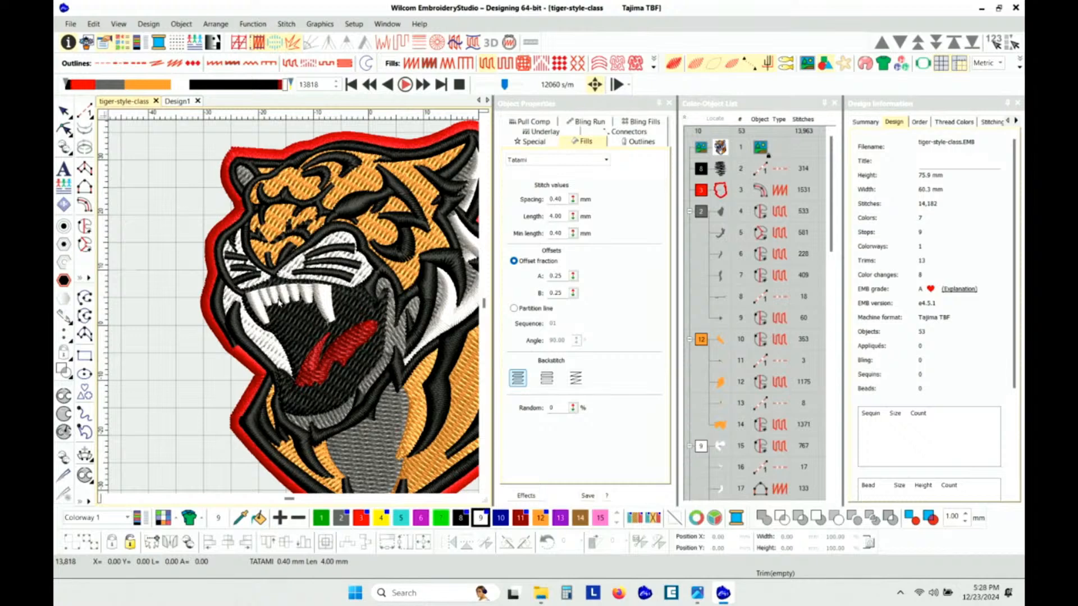
Simulate the lower teeth and the white eyebrow, and inspect the eyebrow's stitching up close.
{"action": "left_click", "coordinate": [405, 85]}
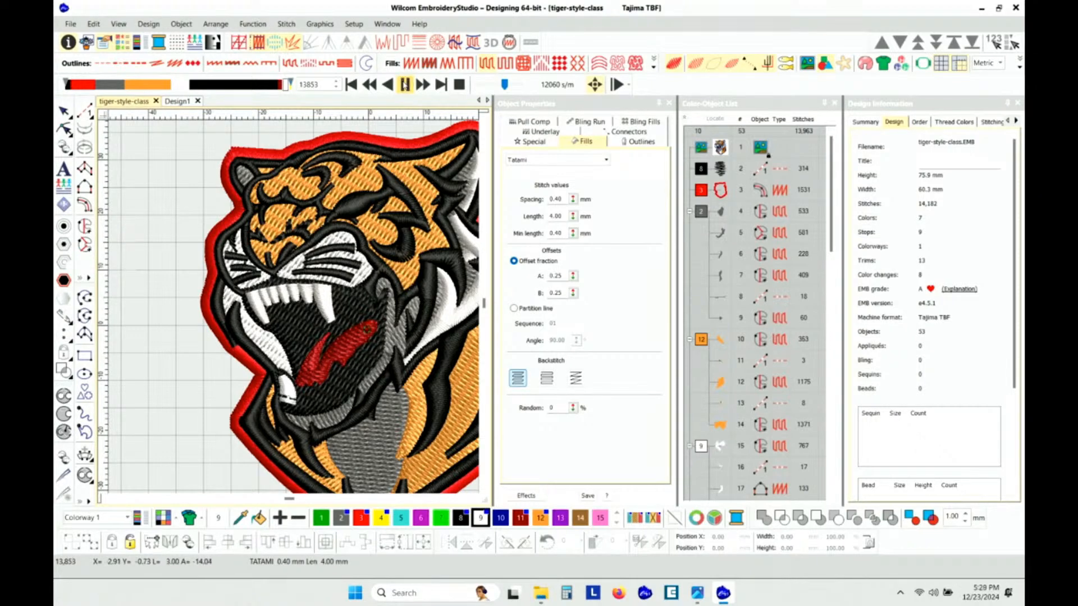
{"action": "left_click", "coordinate": [405, 85]}
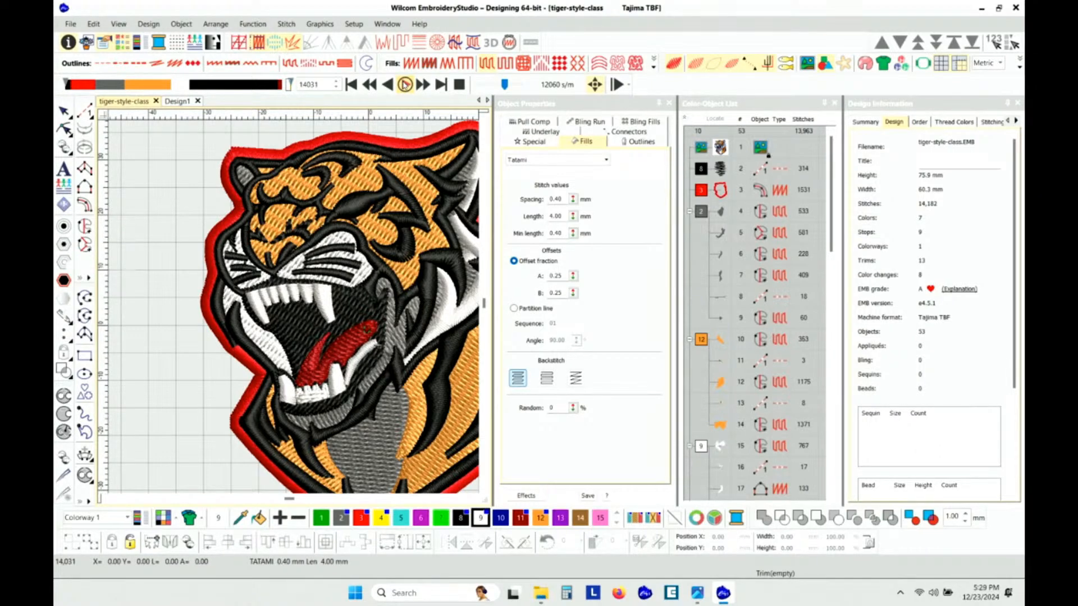
{"action": "left_click", "coordinate": [404, 85]}
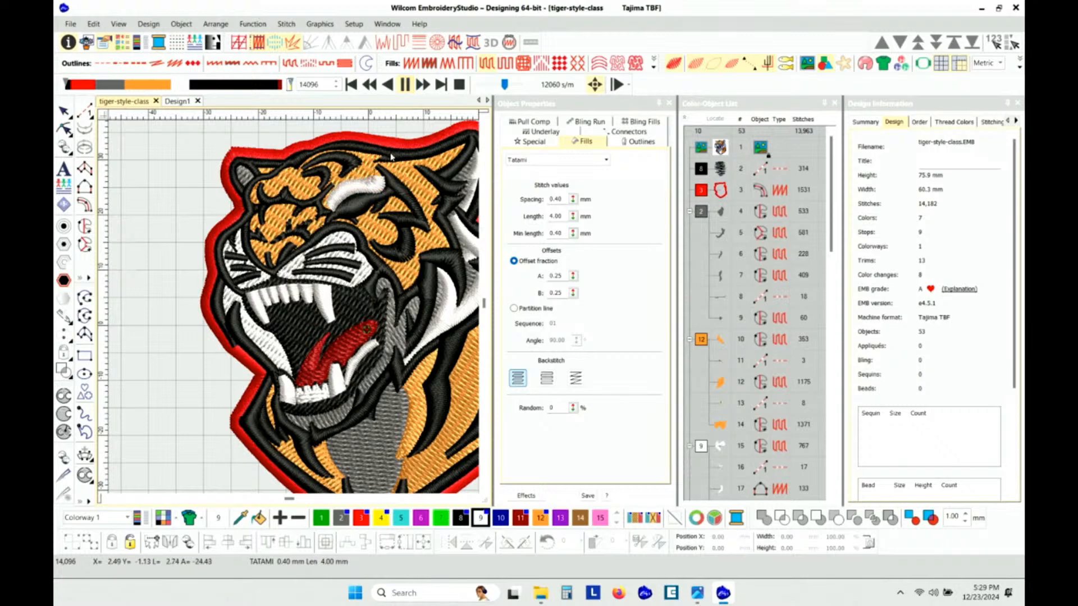
{"action": "scroll", "coordinate": [340, 204], "scroll_direction": "up", "scroll_amount": 2}
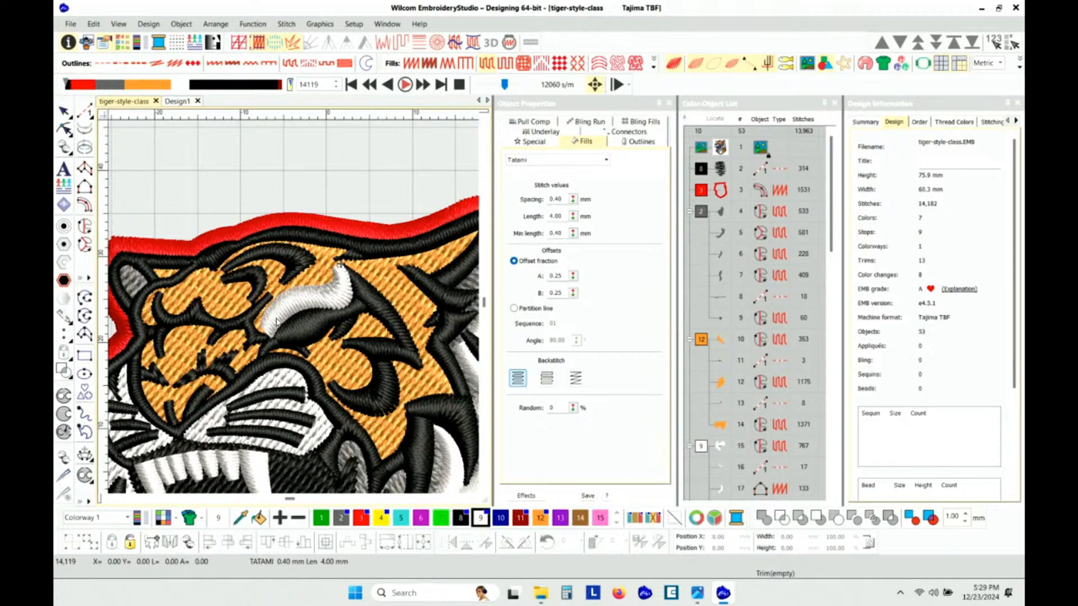
{"action": "scroll", "coordinate": [294, 310], "scroll_direction": "down", "scroll_amount": 1}
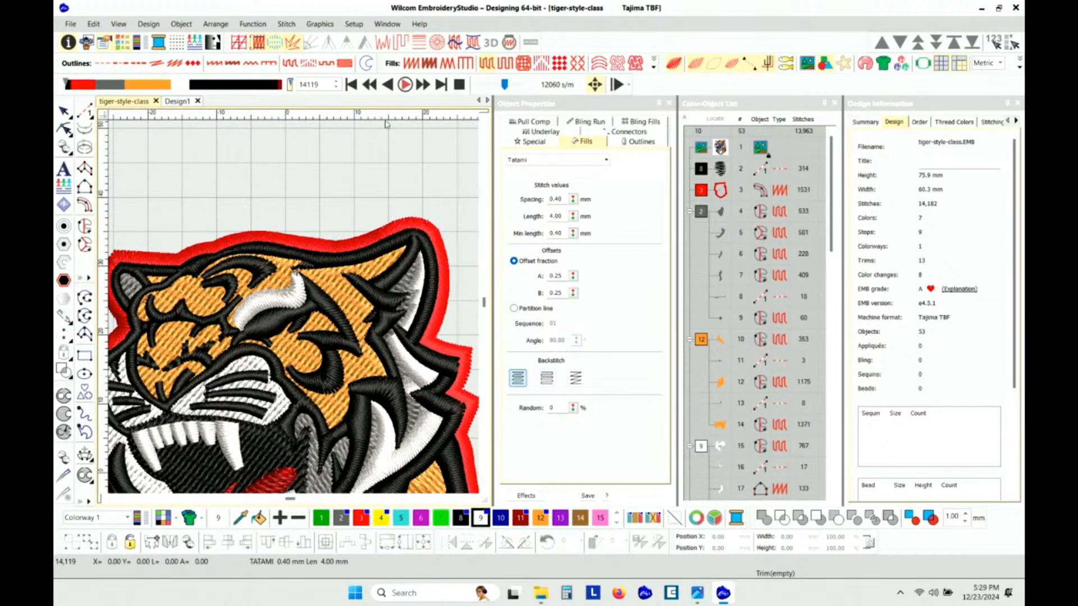
Simulate the yellow eye, inspect its stitches around the pupil, and exit the simulation to view the whole tiger.
{"action": "left_click", "coordinate": [404, 84]}
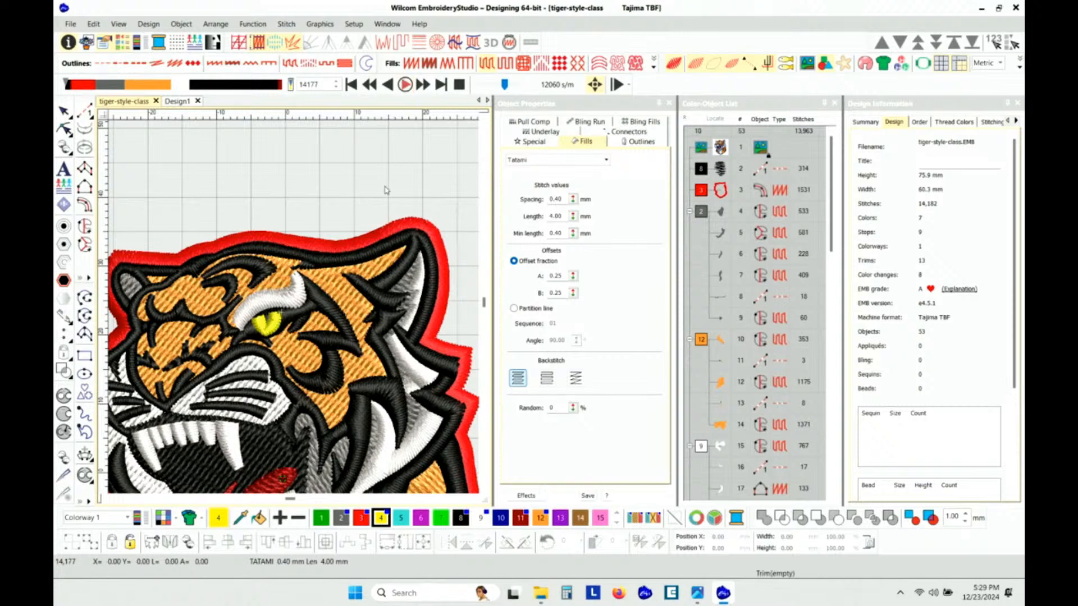
{"action": "scroll", "coordinate": [298, 303], "scroll_direction": "up", "scroll_amount": 3}
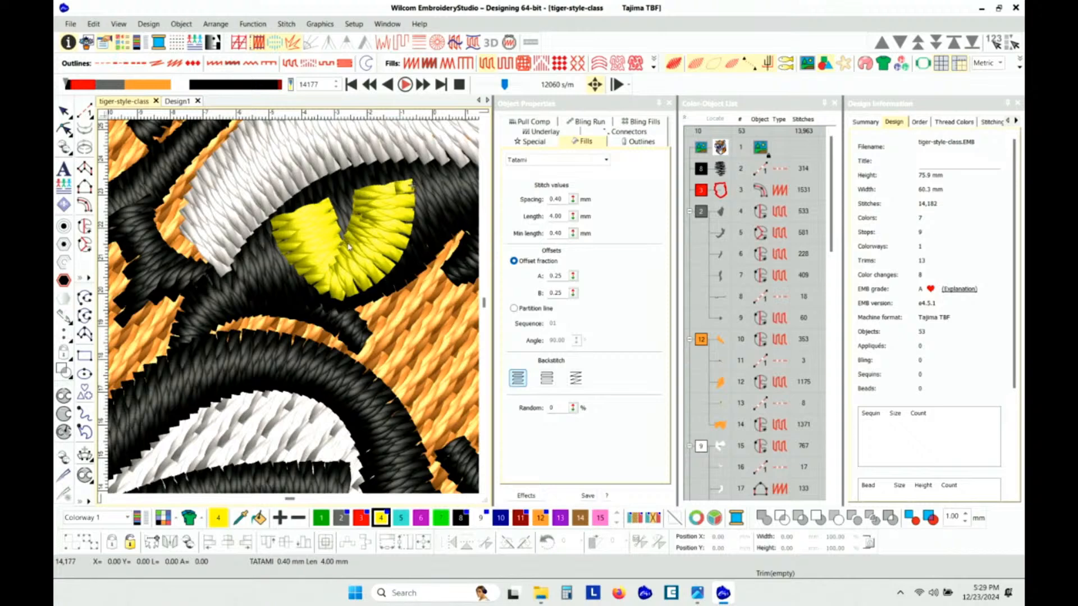
{"action": "scroll", "coordinate": [348, 247], "scroll_direction": "down", "scroll_amount": 5}
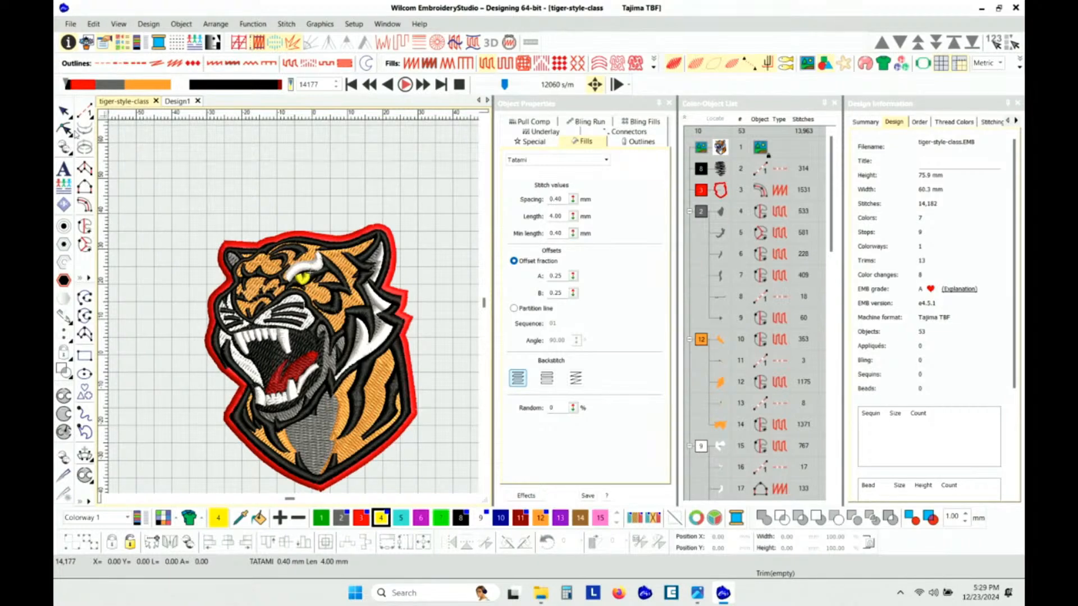
{"action": "left_click", "coordinate": [64, 112]}
{"action": "scroll", "coordinate": [206, 240], "scroll_direction": "down", "scroll_amount": 4}
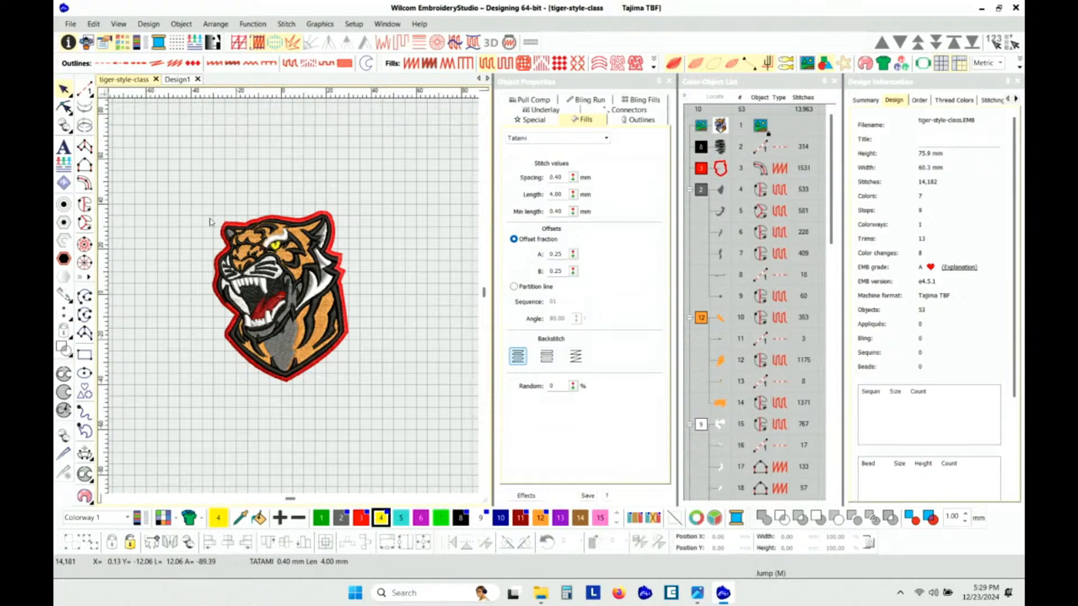
Select the whole tiger embroidery and switch the measurement units to U.S.
{"action": "left_click_drag", "start_coordinate": [199, 212], "coordinate": [405, 441]}
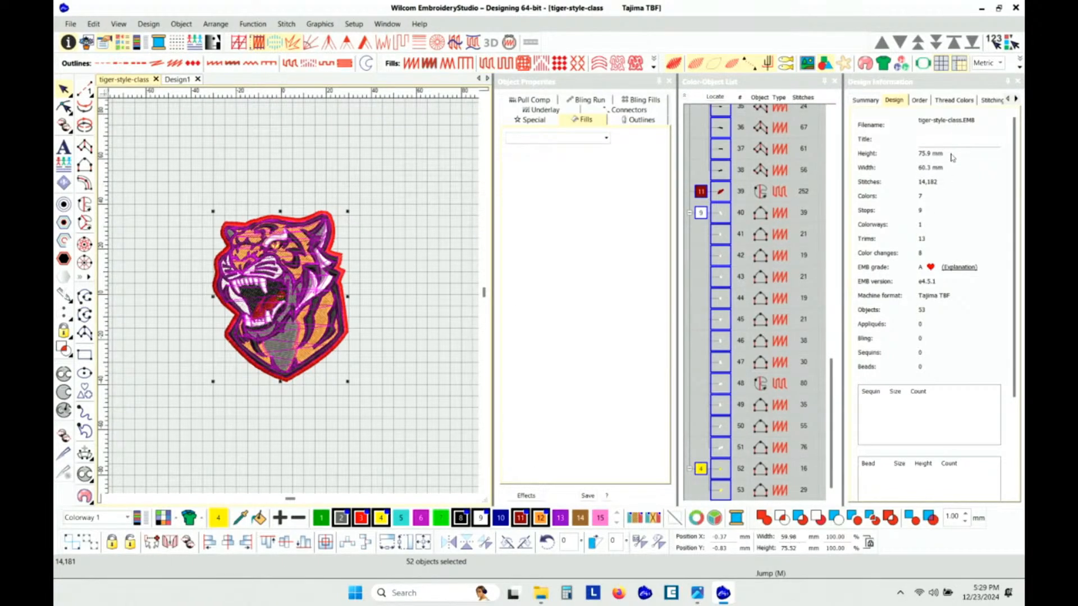
{"action": "left_click", "coordinate": [1002, 63]}
{"action": "left_click", "coordinate": [995, 88]}
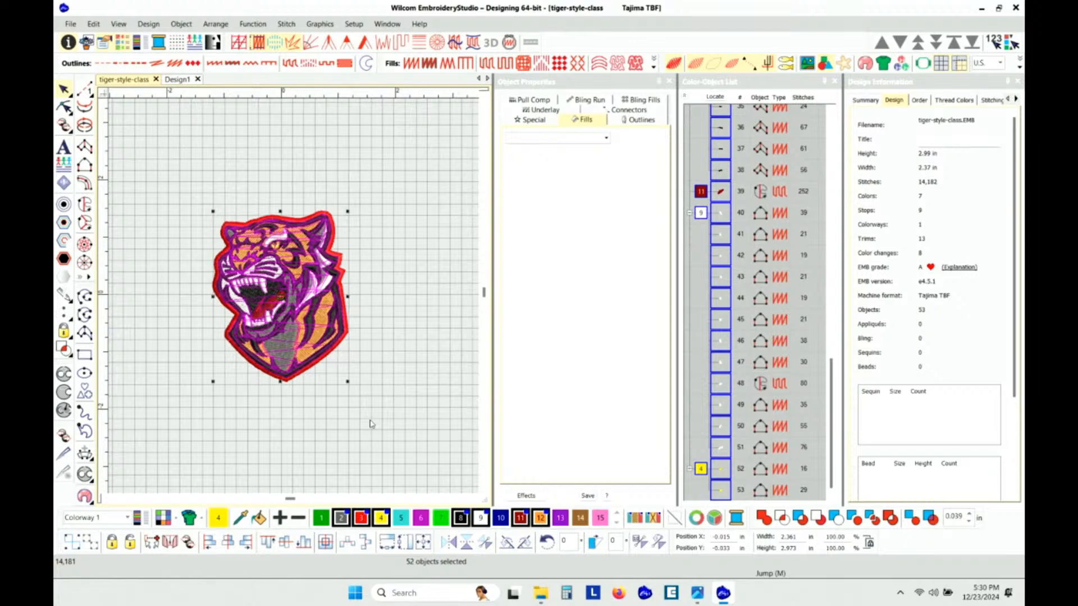
Deselect the tiger embroidery and collapse the Color-Object List into its color blocks.
{"action": "left_click", "coordinate": [407, 359]}
{"action": "scroll", "coordinate": [282, 293], "scroll_direction": "up", "scroll_amount": 2}
{"action": "scroll", "coordinate": [294, 300], "scroll_direction": "up", "scroll_amount": 2}
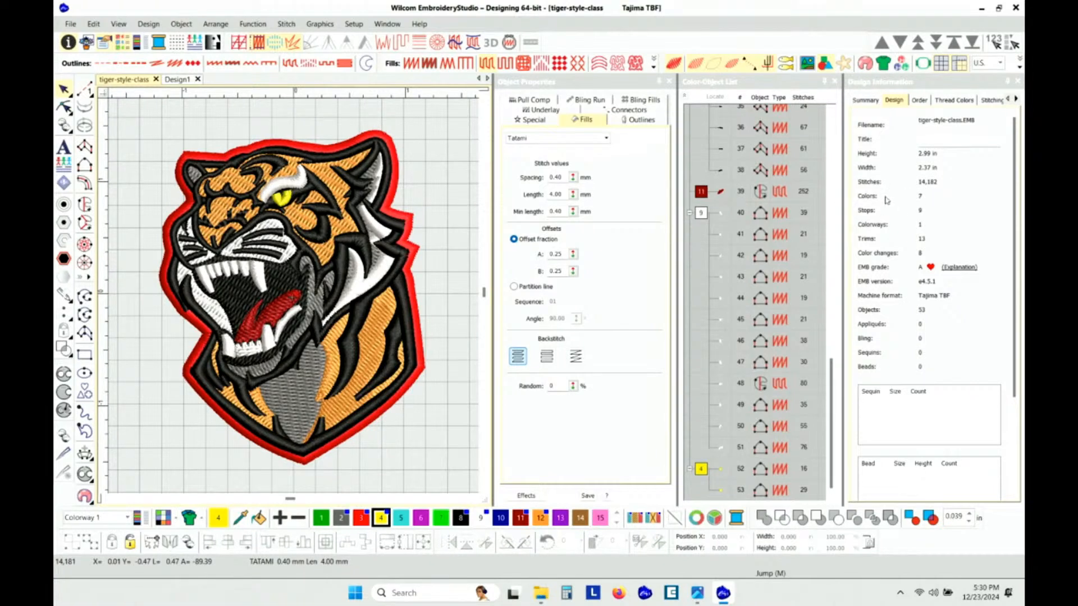
{"action": "left_click", "coordinate": [686, 96]}
{"action": "left_click", "coordinate": [686, 96]}
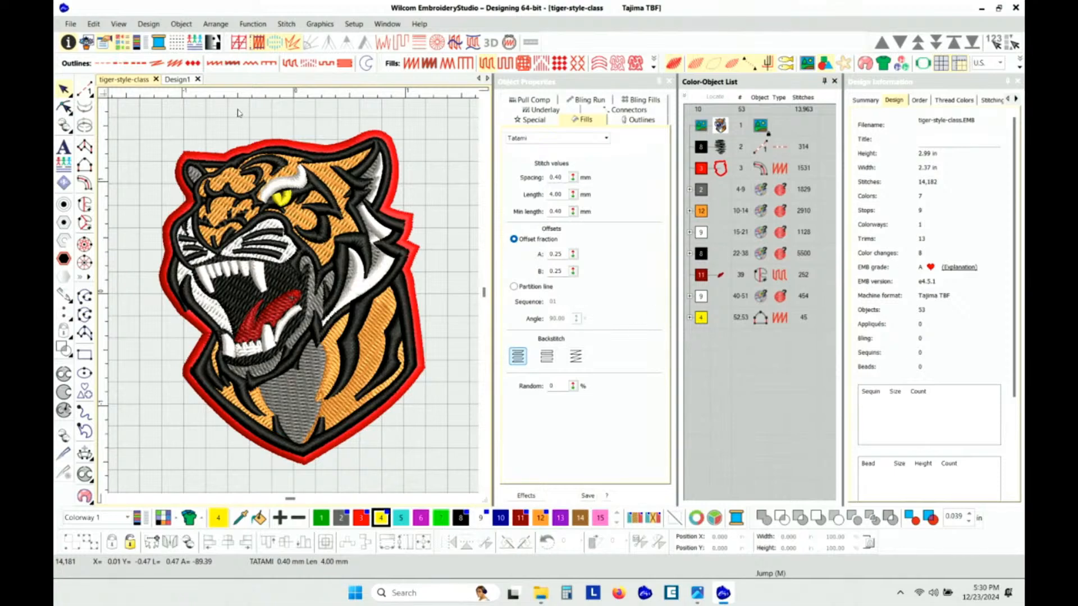
Switch to Design1 and dim its tiger artwork for tracing.
{"action": "left_click", "coordinate": [179, 80]}
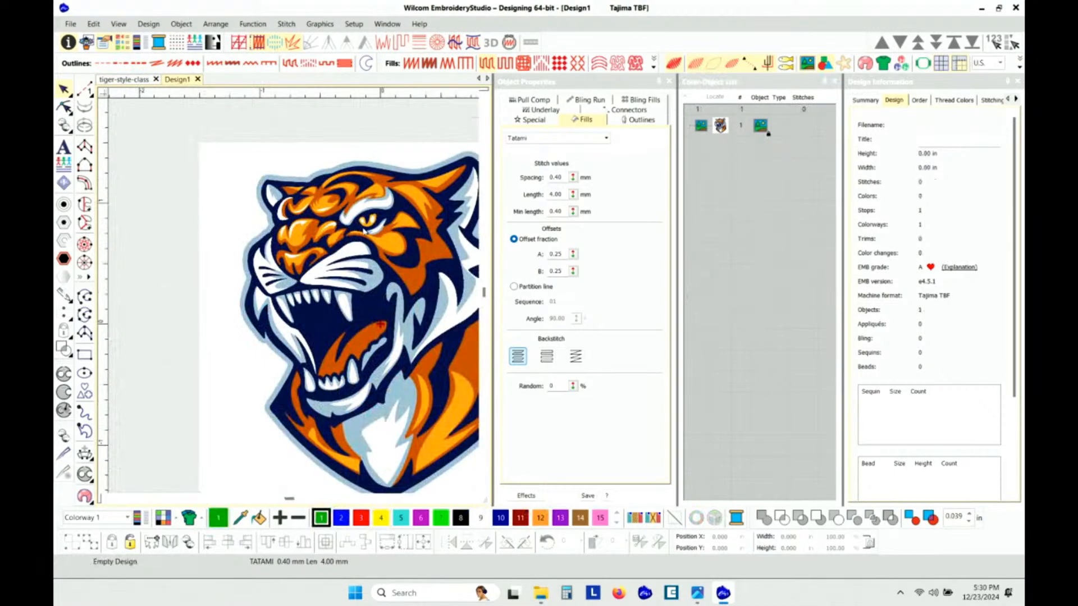
{"action": "key", "text": "shift+g"}
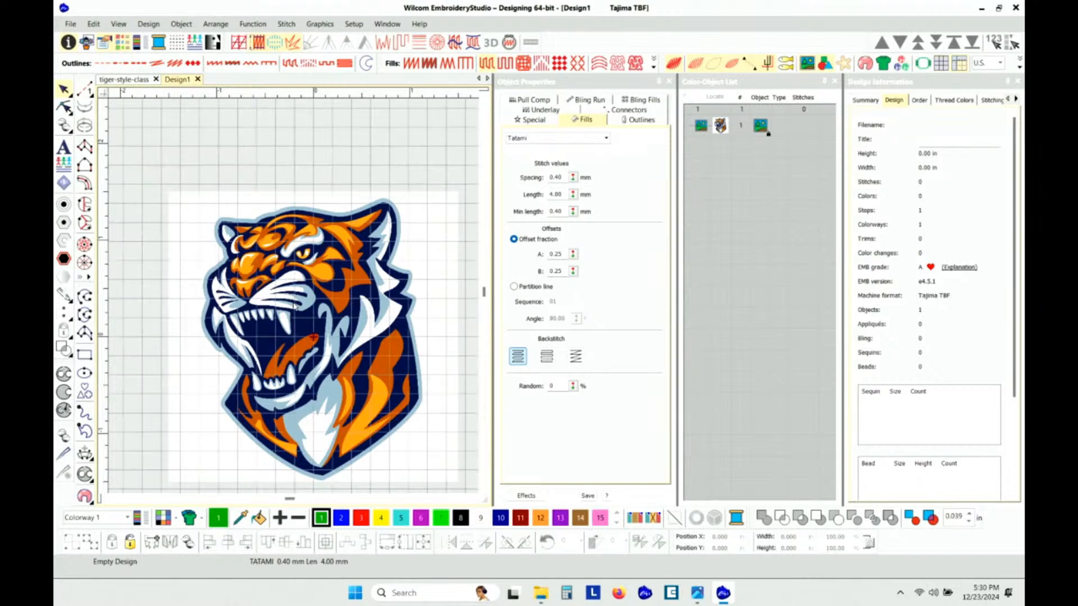
{"action": "left_click", "coordinate": [844, 67]}
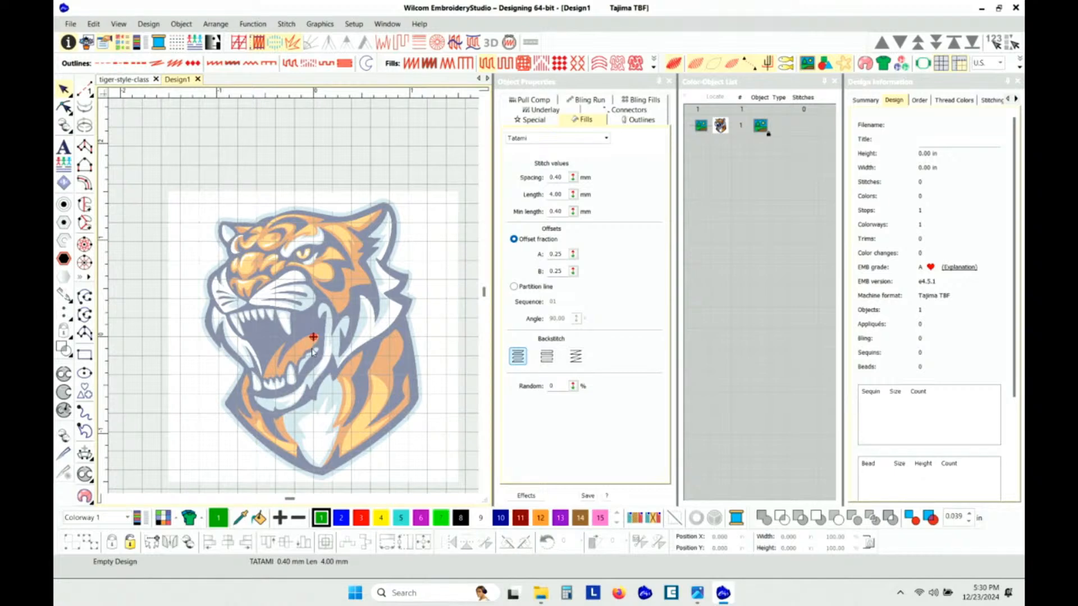
{"action": "scroll", "coordinate": [312, 347], "scroll_direction": "up", "scroll_amount": 3}
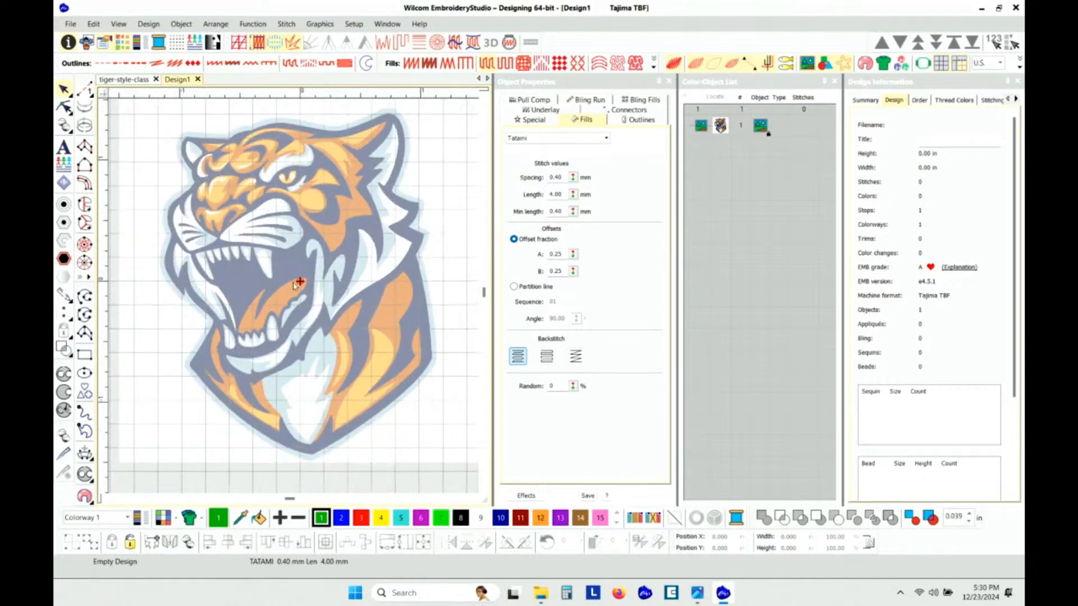
{"action": "scroll", "coordinate": [294, 297], "scroll_direction": "up", "scroll_amount": 1}
{"action": "scroll", "coordinate": [294, 291], "scroll_direction": "down", "scroll_amount": 1}
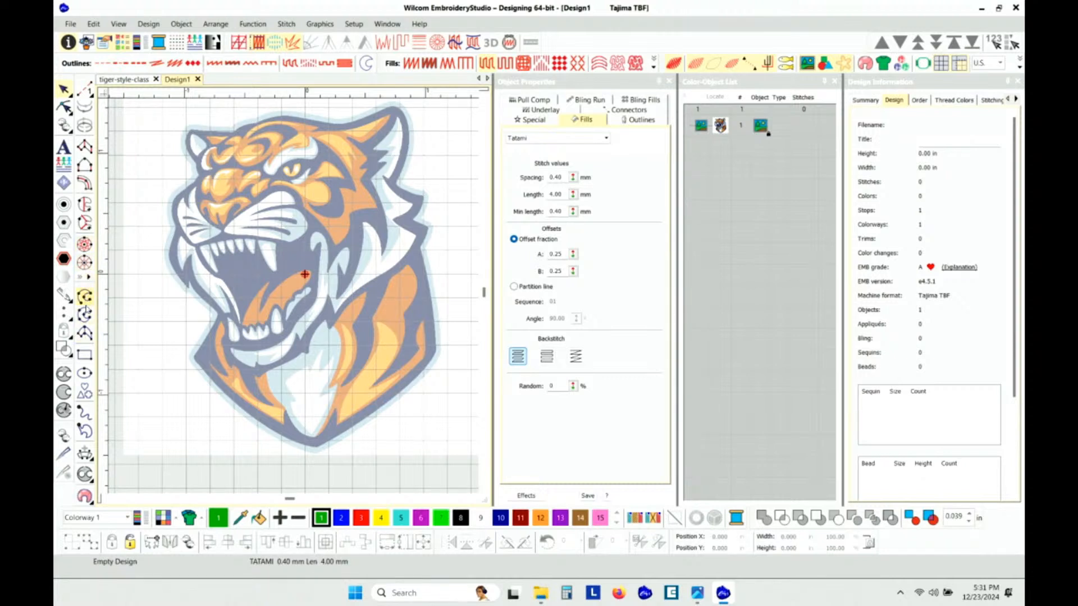
{"action": "left_click", "coordinate": [84, 164]}
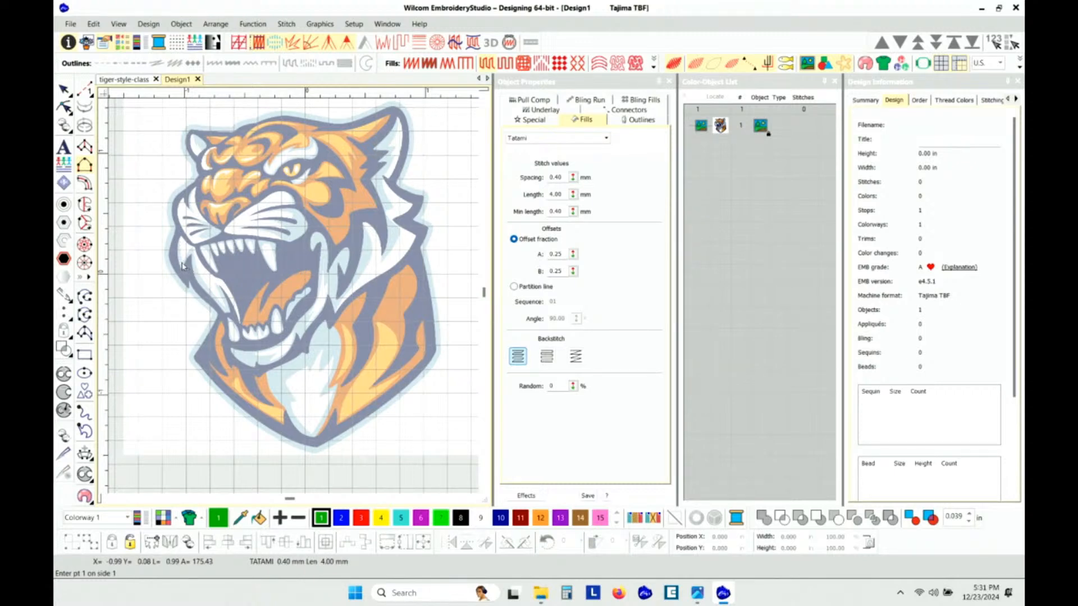
{"action": "scroll", "coordinate": [186, 272], "scroll_direction": "up", "scroll_amount": 3}
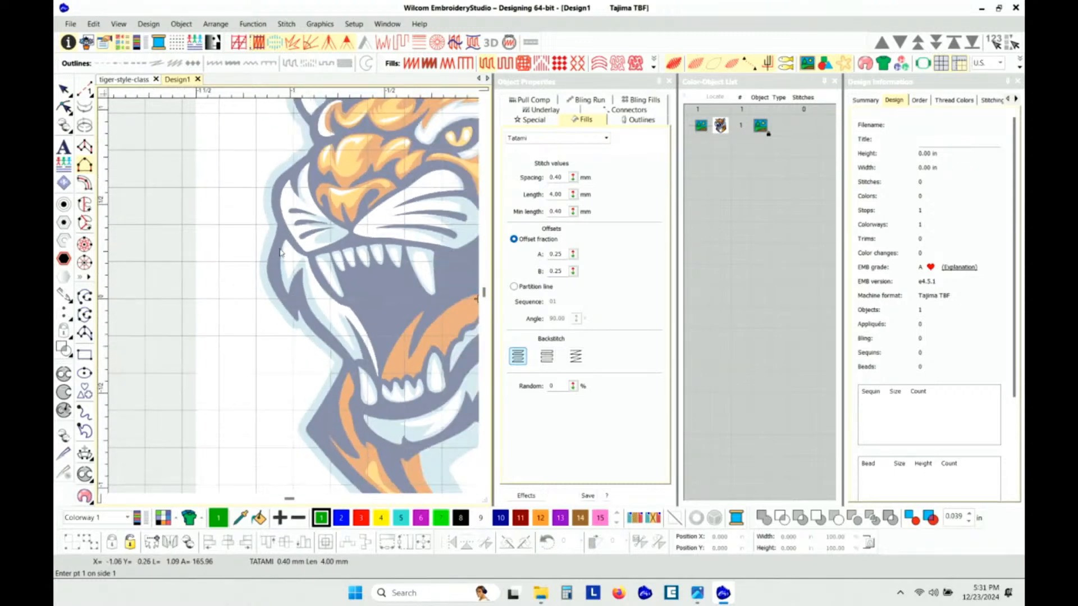
{"action": "scroll", "coordinate": [294, 296], "scroll_direction": "up", "scroll_amount": 3}
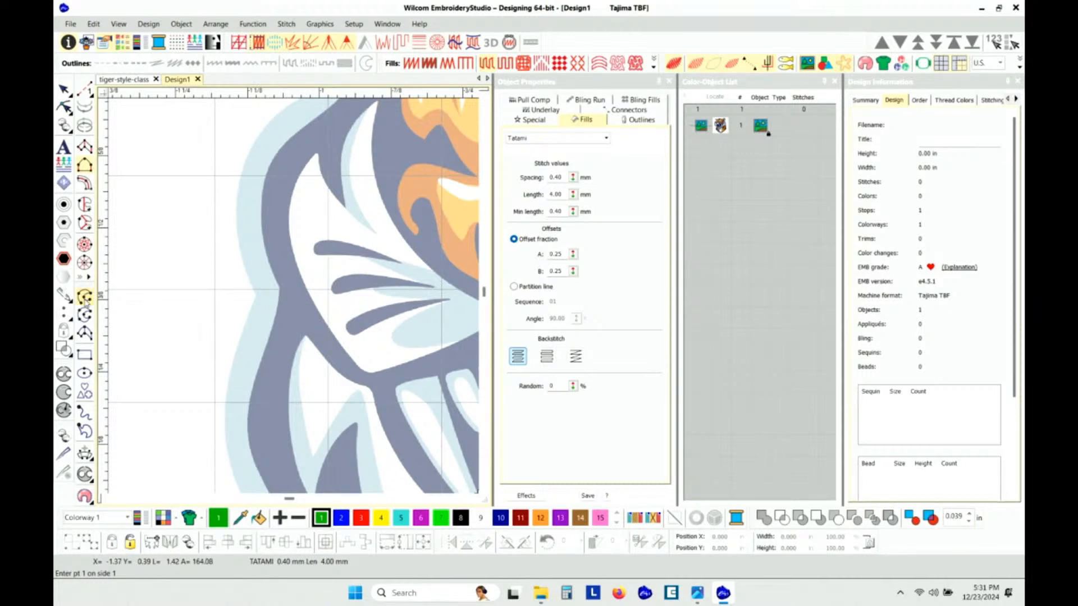
{"action": "left_click", "coordinate": [85, 298]}
{"action": "left_click", "coordinate": [297, 294]}
{"action": "left_click", "coordinate": [282, 362]}
{"action": "left_click", "coordinate": [280, 440]}
{"action": "scroll", "coordinate": [280, 462], "scroll_direction": "down", "scroll_amount": 2}
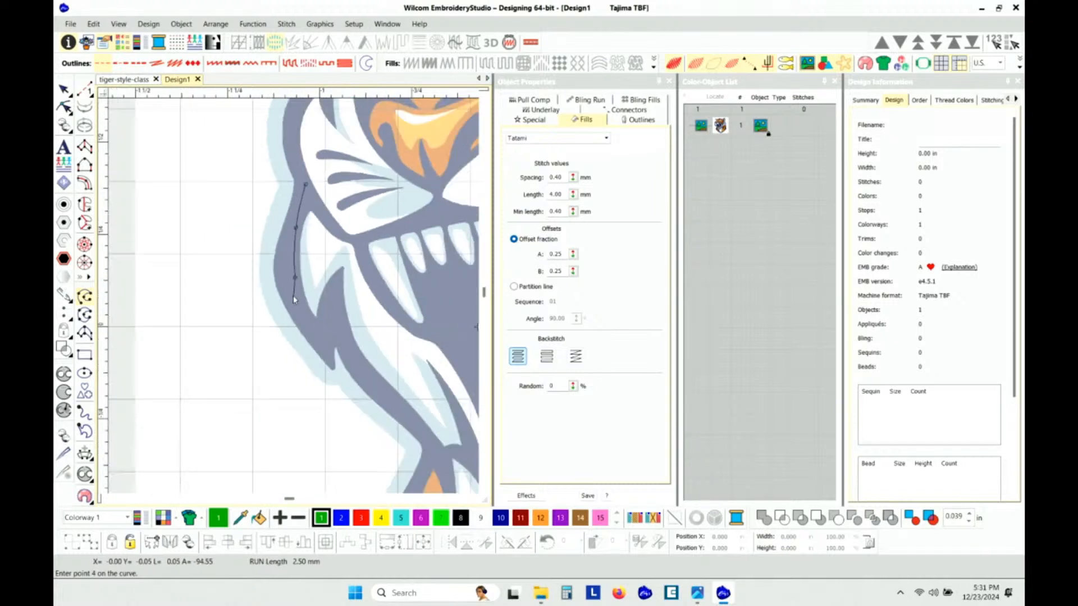
{"action": "right_click", "coordinate": [301, 307]}
{"action": "left_click", "coordinate": [328, 353]}
{"action": "left_click", "coordinate": [335, 280]}
{"action": "left_click", "coordinate": [349, 349]}
{"action": "scroll", "coordinate": [374, 400], "scroll_direction": "down", "scroll_amount": 1}
{"action": "left_click", "coordinate": [308, 304]}
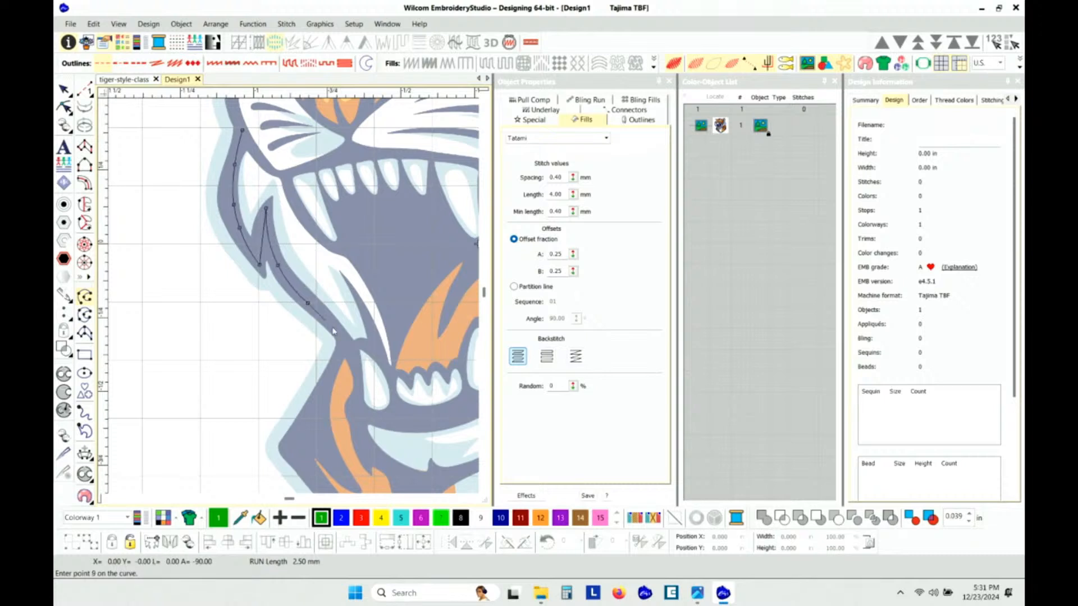
{"action": "left_click", "coordinate": [341, 343]}
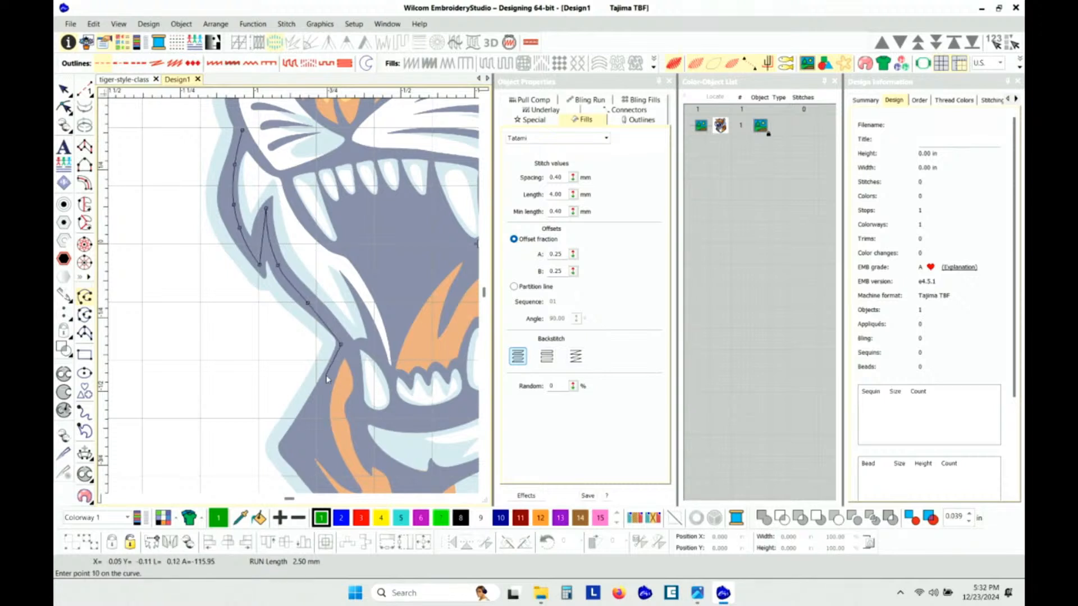
{"action": "left_click", "coordinate": [329, 377]}
{"action": "scroll", "coordinate": [331, 379], "scroll_direction": "down", "scroll_amount": 1}
{"action": "left_click", "coordinate": [297, 448]}
{"action": "left_click", "coordinate": [306, 386]}
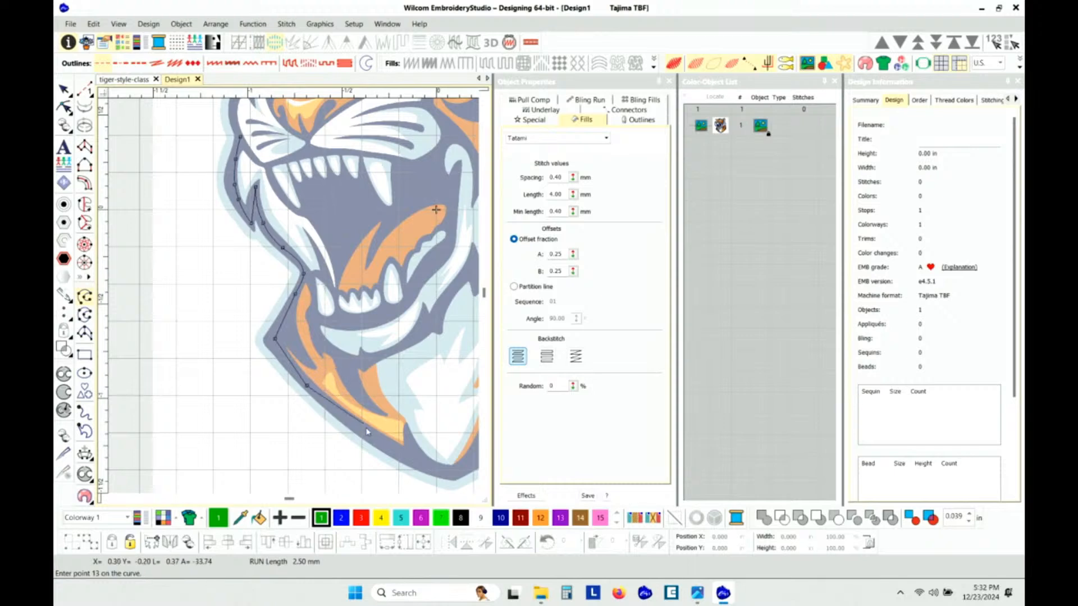
{"action": "left_click", "coordinate": [379, 443]}
{"action": "left_click", "coordinate": [443, 475]}
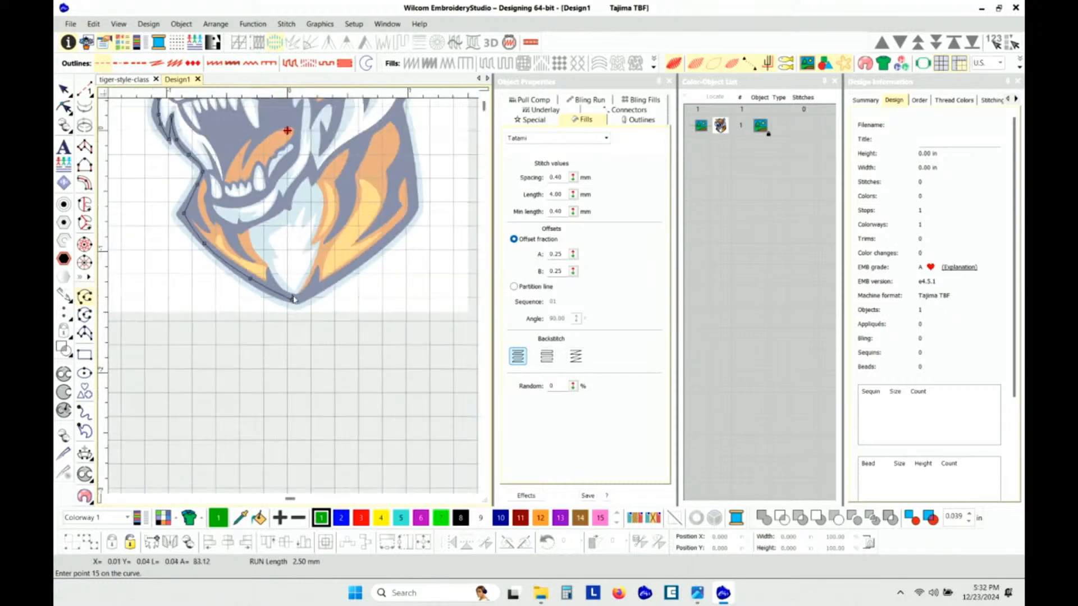
{"action": "left_click", "coordinate": [309, 300]}
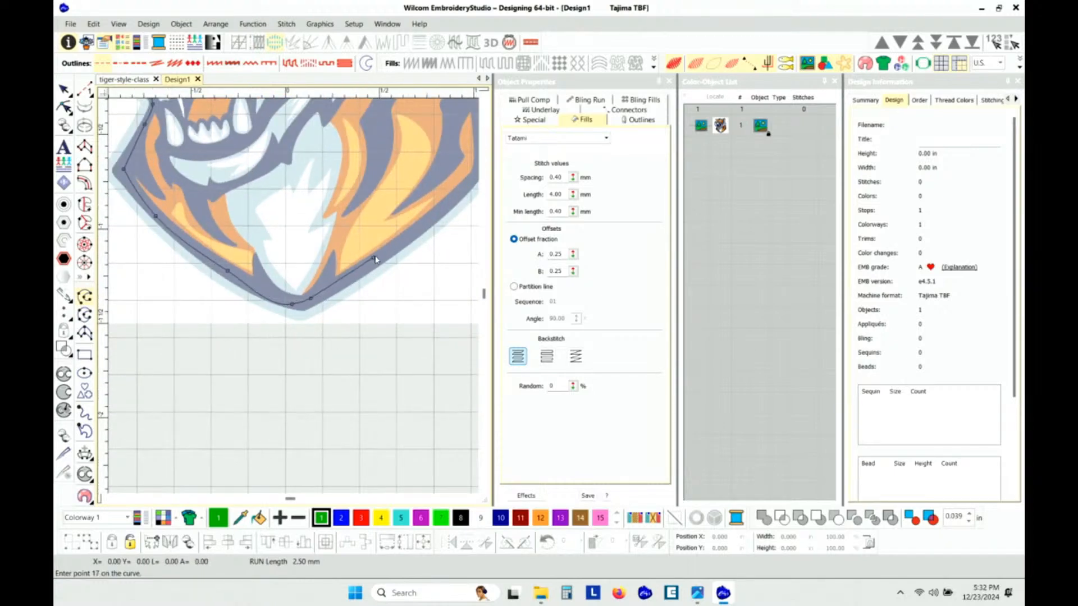
{"action": "left_click", "coordinate": [373, 259]}
{"action": "left_click", "coordinate": [377, 242]}
{"action": "left_click", "coordinate": [402, 217]}
{"action": "left_click", "coordinate": [399, 170]}
{"action": "left_click", "coordinate": [287, 262]}
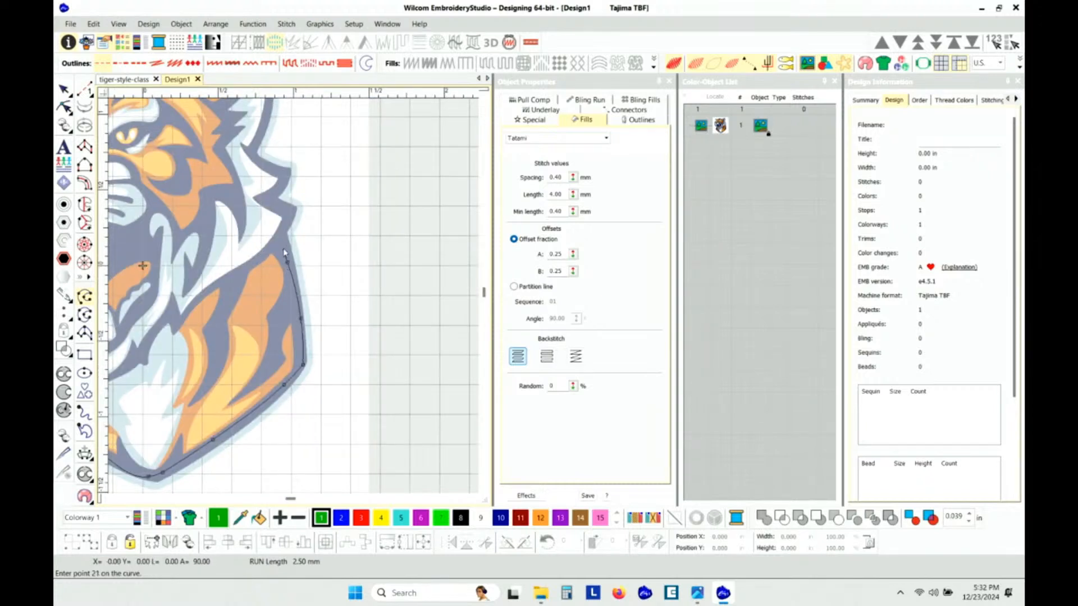
{"action": "scroll", "coordinate": [281, 242], "scroll_direction": "down", "scroll_amount": 2}
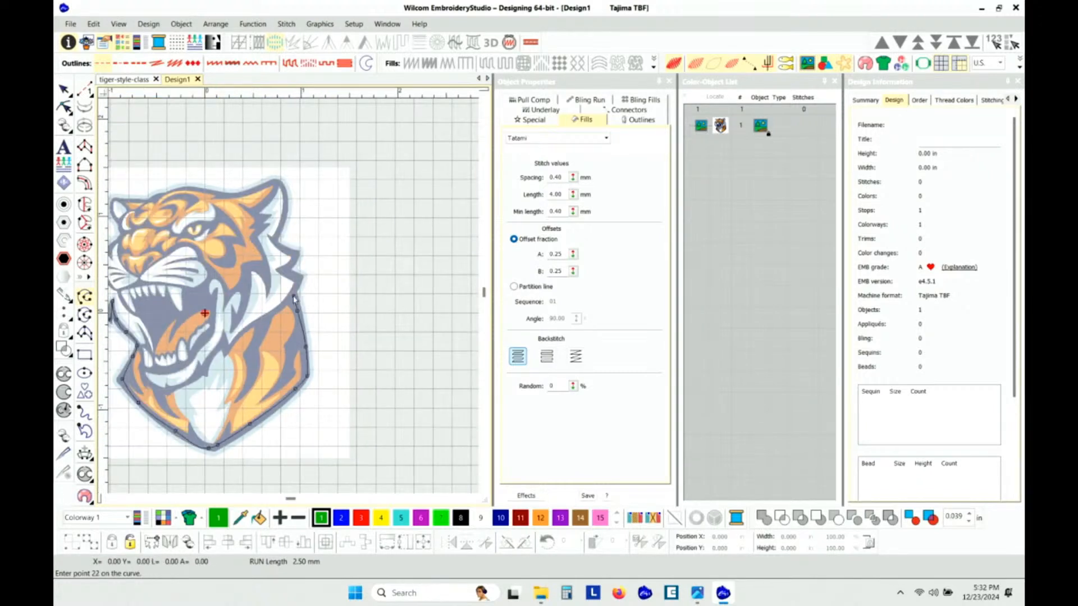
{"action": "scroll", "coordinate": [294, 299], "scroll_direction": "down", "scroll_amount": 1}
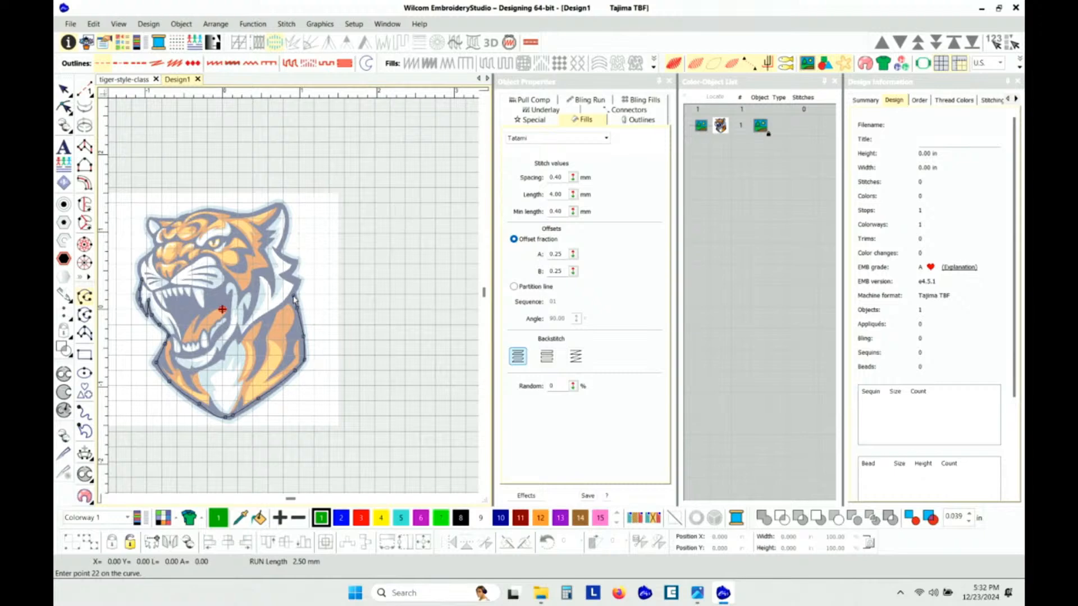
{"action": "scroll", "coordinate": [293, 299], "scroll_direction": "up", "scroll_amount": 1}
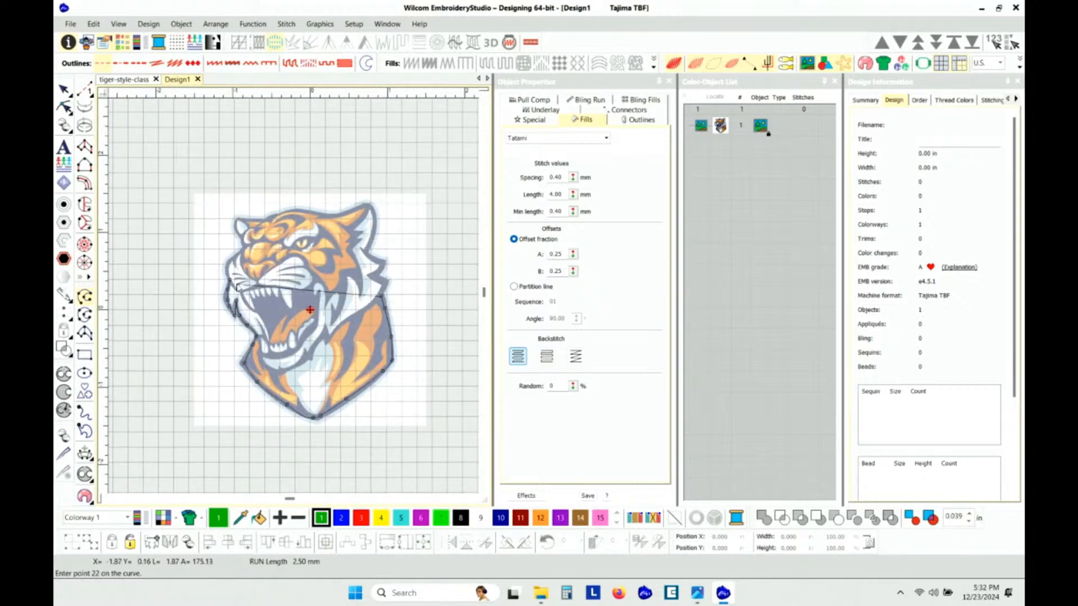
{"action": "scroll", "coordinate": [280, 303], "scroll_direction": "up", "scroll_amount": 2}
{"action": "scroll", "coordinate": [293, 298], "scroll_direction": "down", "scroll_amount": 3}
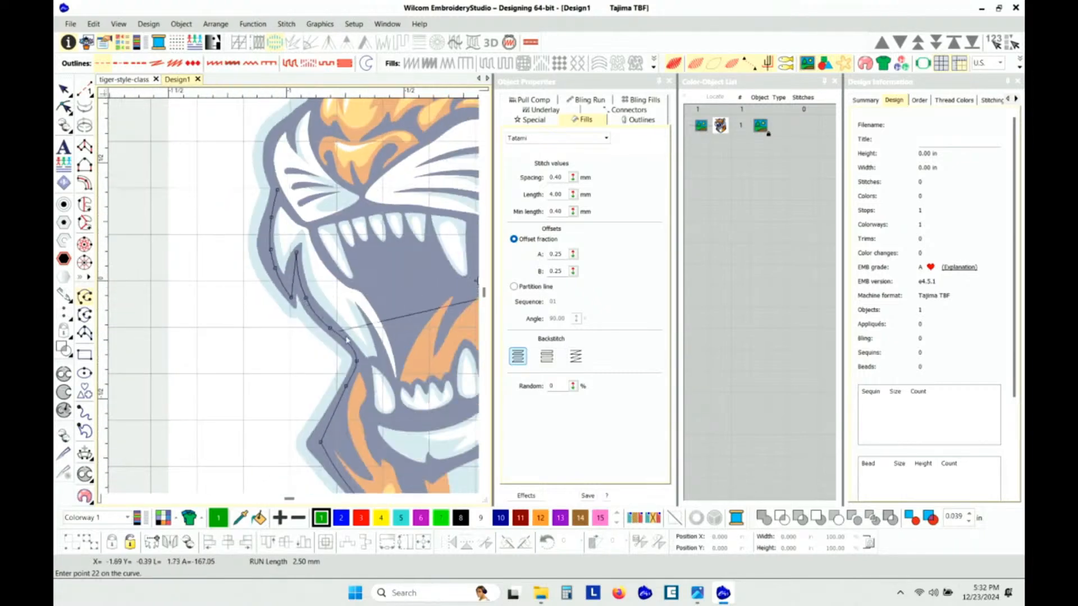
{"action": "scroll", "coordinate": [293, 298], "scroll_direction": "up", "scroll_amount": 2}
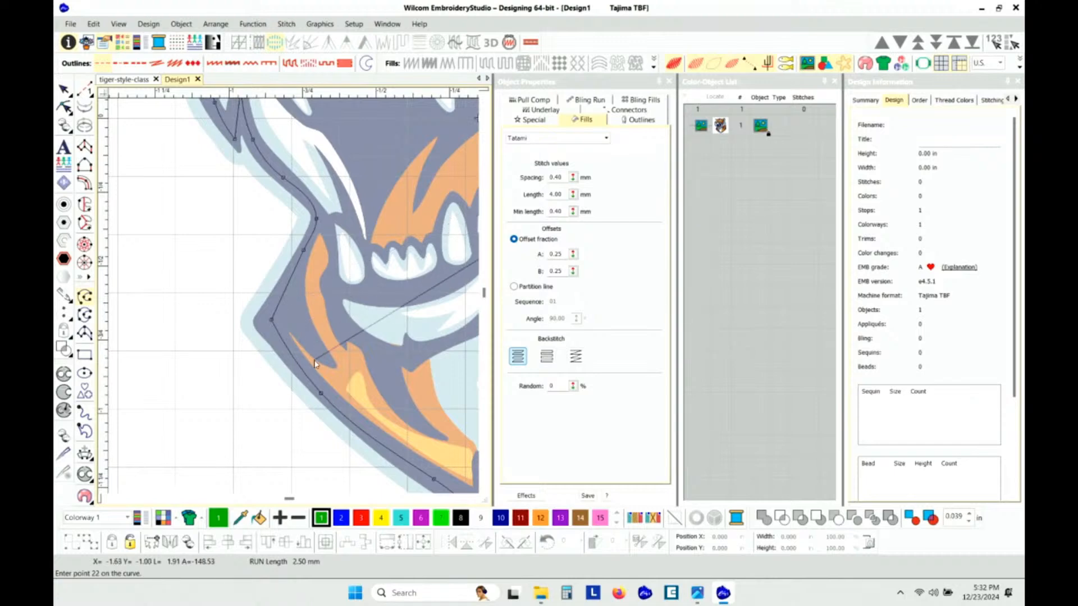
{"action": "scroll", "coordinate": [368, 334], "scroll_direction": "down", "scroll_amount": 2}
{"action": "scroll", "coordinate": [369, 335], "scroll_direction": "up", "scroll_amount": 2}
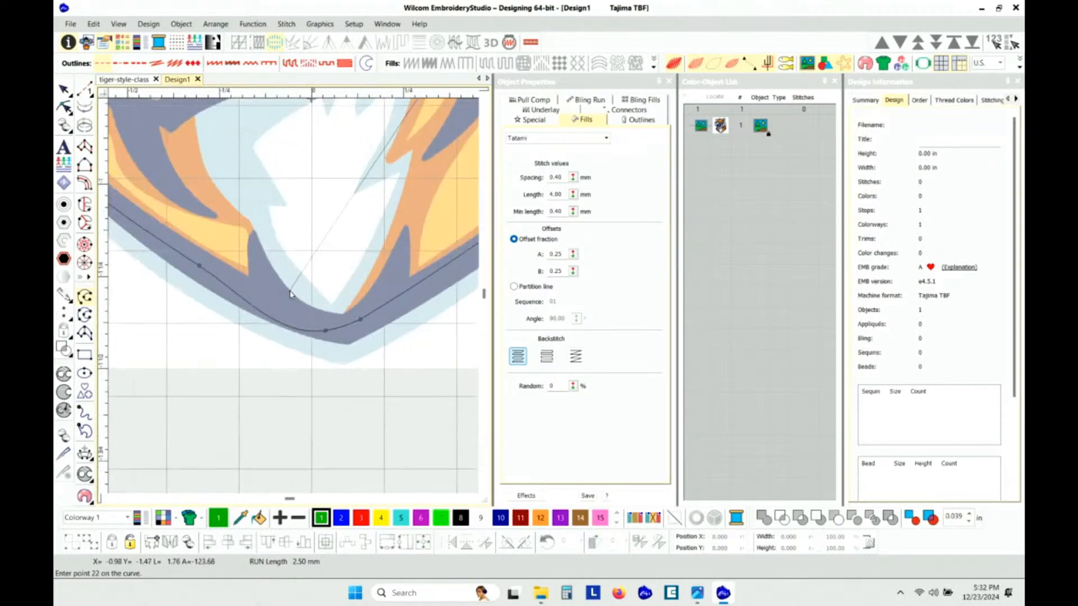
{"action": "scroll", "coordinate": [389, 205], "scroll_direction": "down", "scroll_amount": 2}
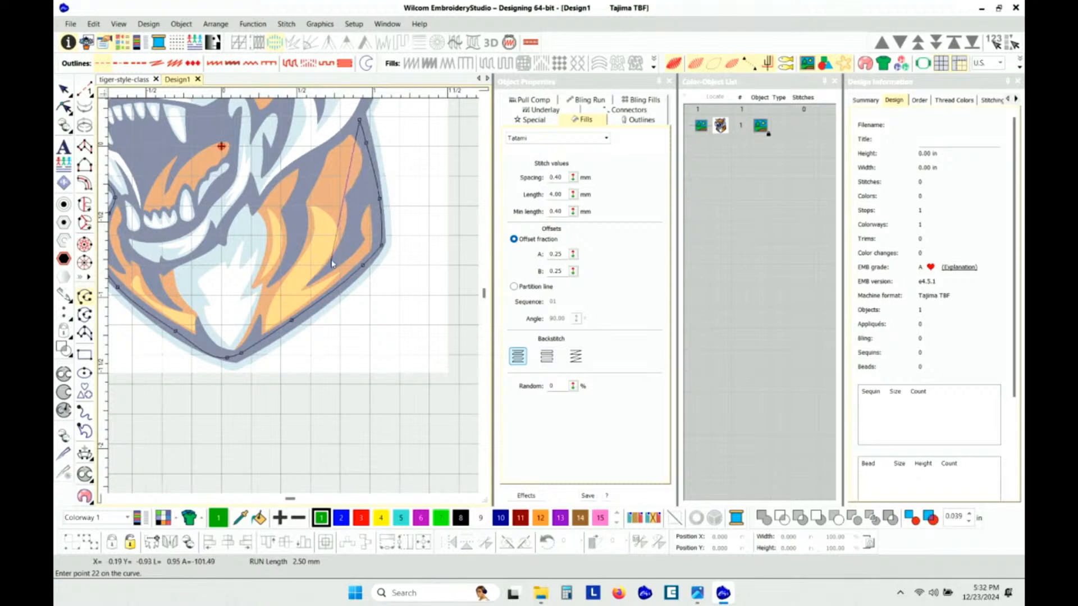
{"action": "scroll", "coordinate": [331, 264], "scroll_direction": "up", "scroll_amount": 3}
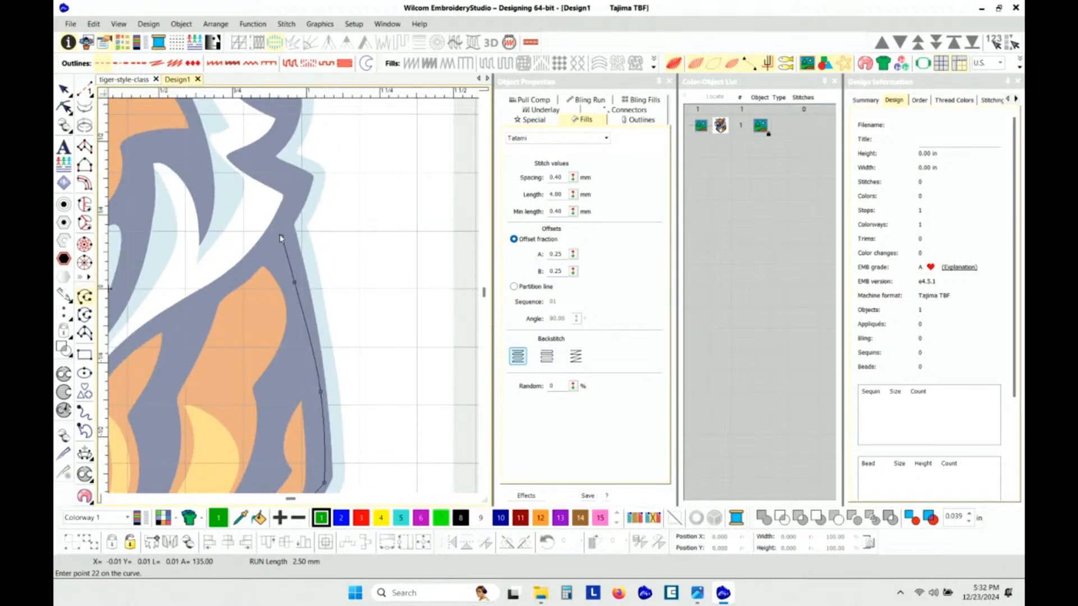
{"action": "key", "text": "Escape"}
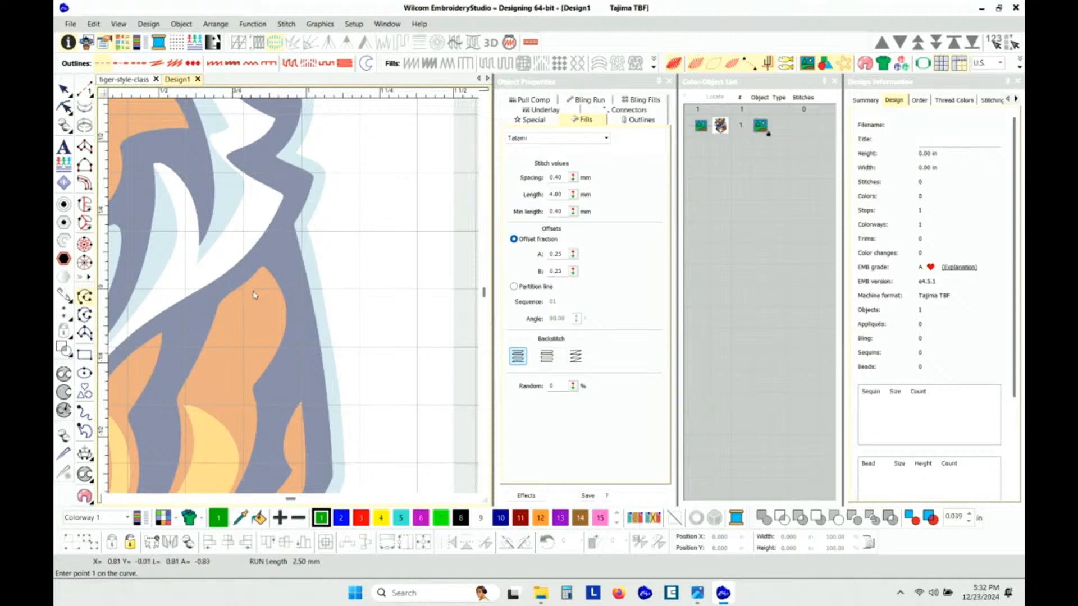
{"action": "scroll", "coordinate": [251, 297], "scroll_direction": "down", "scroll_amount": 3}
{"action": "scroll", "coordinate": [270, 303], "scroll_direction": "down", "scroll_amount": 1}
{"action": "scroll", "coordinate": [293, 298], "scroll_direction": "up", "scroll_amount": 1}
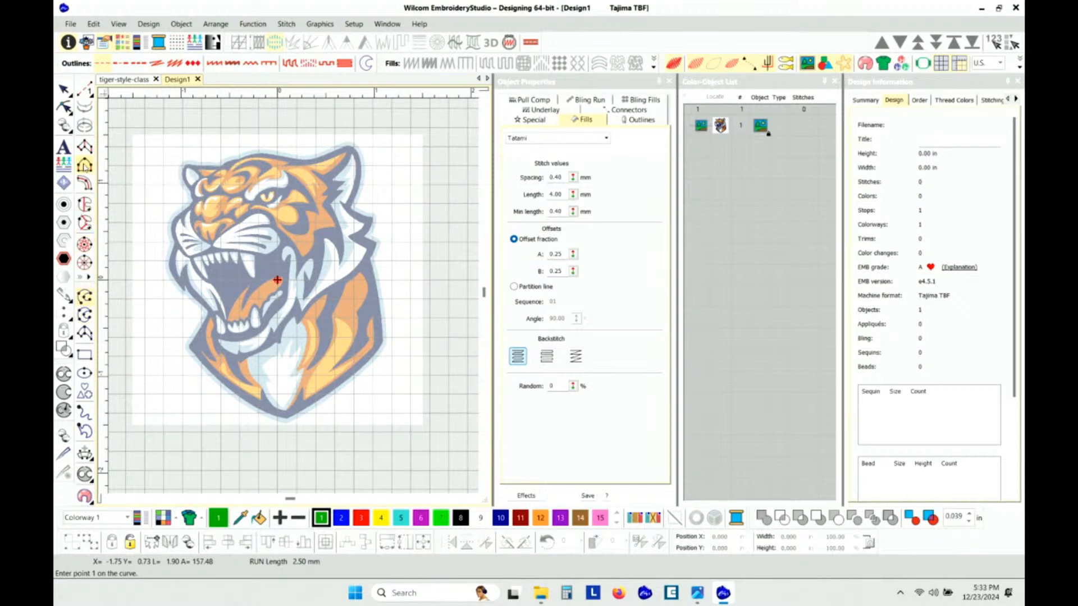
Start a Column B object and trace side 1 down the outer edge of the dark outline from the notch beside the whiskers.
{"action": "left_click", "coordinate": [84, 165]}
{"action": "scroll", "coordinate": [298, 303], "scroll_direction": "up", "scroll_amount": 3}
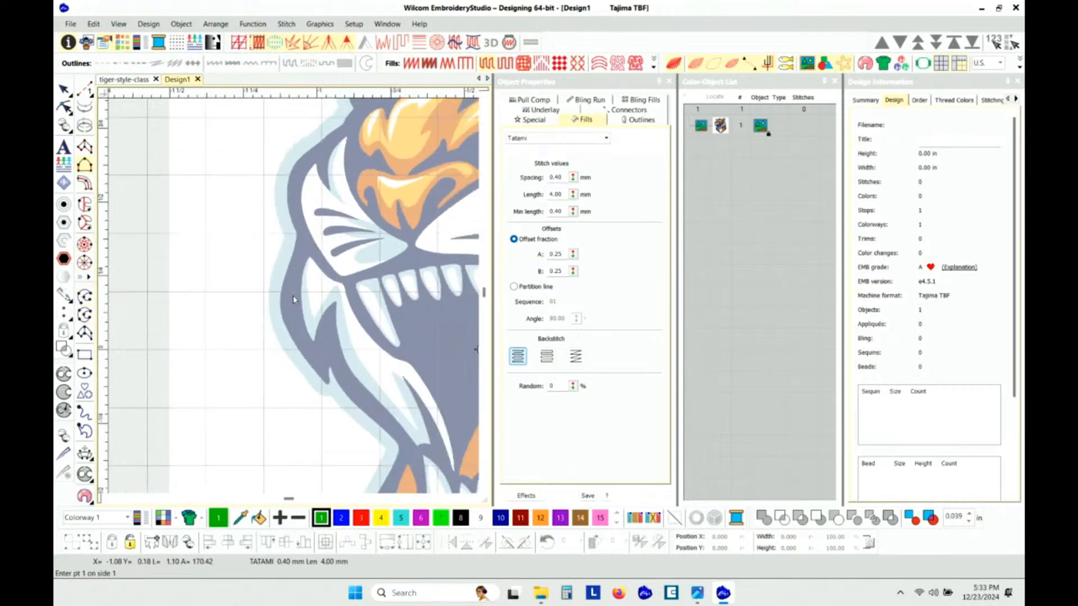
{"action": "scroll", "coordinate": [293, 299], "scroll_direction": "up", "scroll_amount": 2}
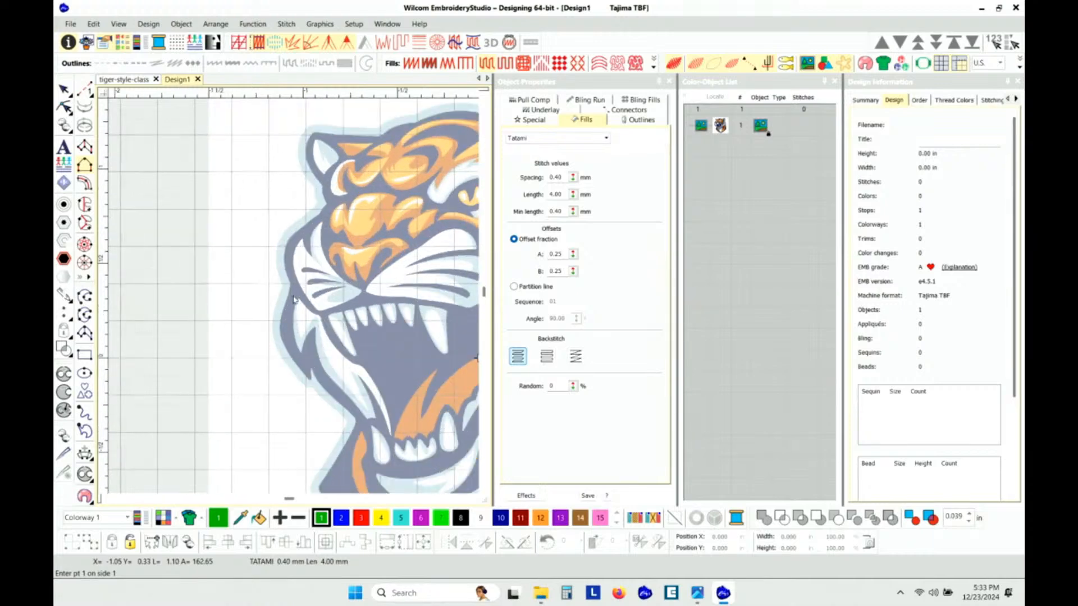
{"action": "scroll", "coordinate": [294, 299], "scroll_direction": "up", "scroll_amount": 2}
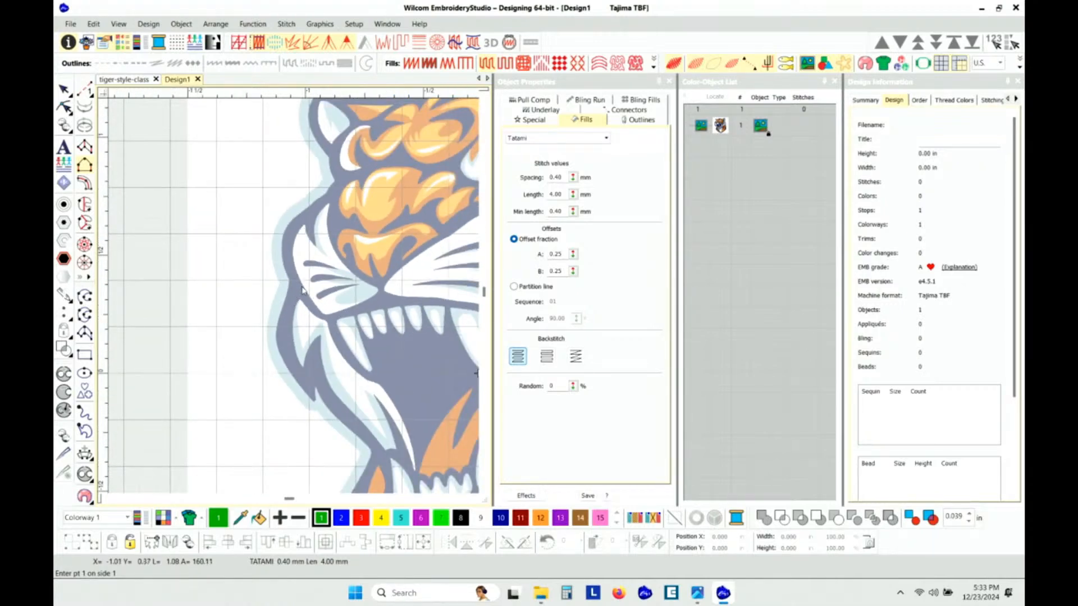
{"action": "scroll", "coordinate": [300, 296], "scroll_direction": "down", "scroll_amount": 1}
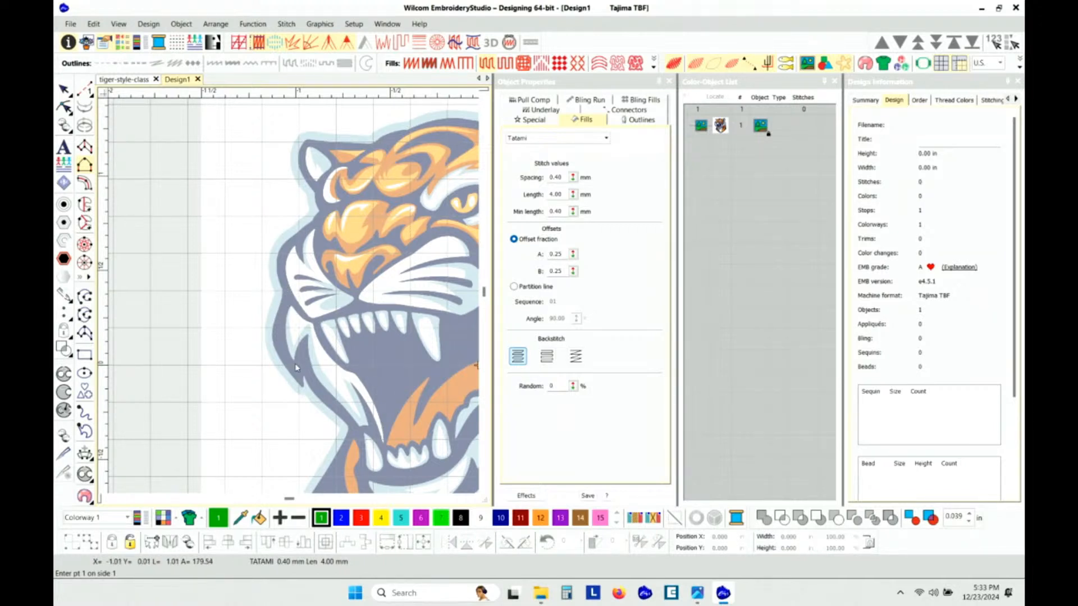
{"action": "scroll", "coordinate": [284, 314], "scroll_direction": "up", "scroll_amount": 3}
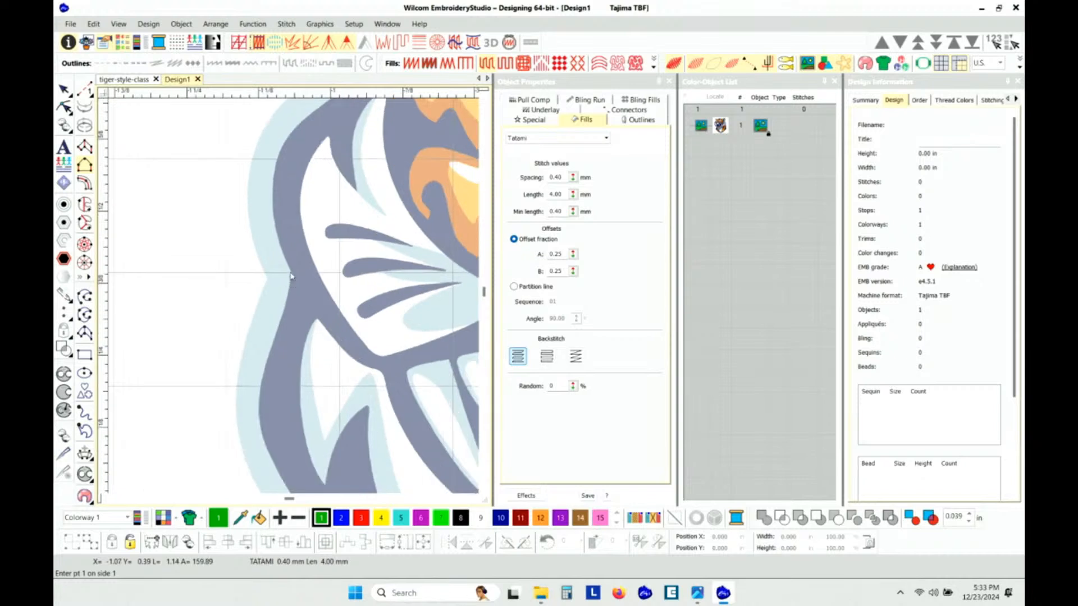
{"action": "left_click", "coordinate": [291, 263]}
{"action": "left_click", "coordinate": [292, 280]}
{"action": "left_click", "coordinate": [280, 326]}
{"action": "left_click", "coordinate": [263, 375]}
{"action": "left_click", "coordinate": [267, 450]}
Continue side 1 along the outer cheek outline to just past its lower tip, overlapping the light blue border.
{"action": "scroll", "coordinate": [308, 330], "scroll_direction": "down", "scroll_amount": 1}
{"action": "left_click", "coordinate": [311, 330]}
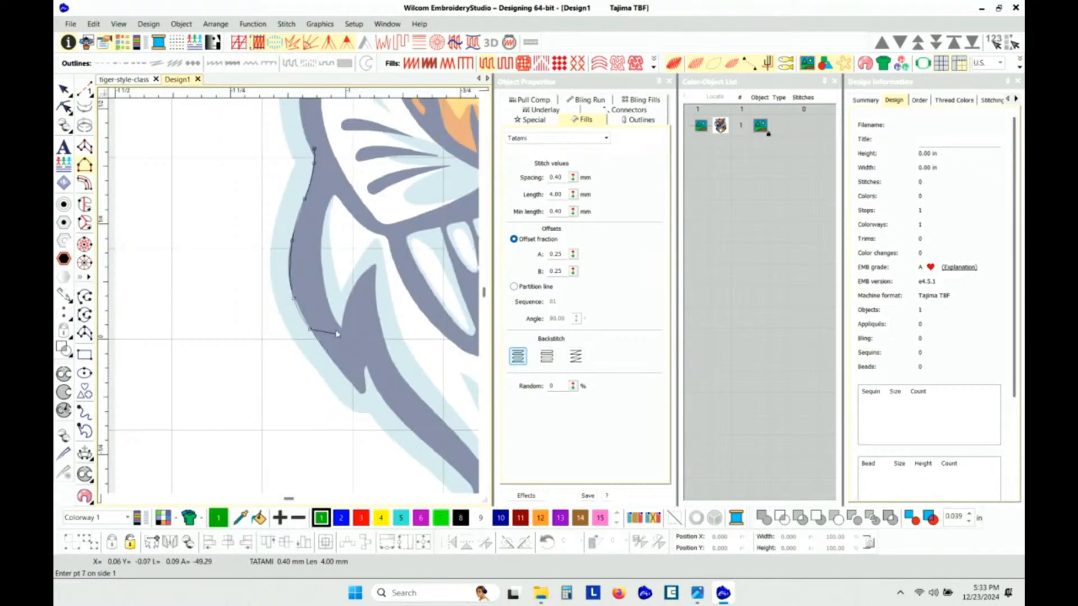
{"action": "left_click", "coordinate": [336, 373]}
{"action": "scroll", "coordinate": [356, 392], "scroll_direction": "down", "scroll_amount": 1}
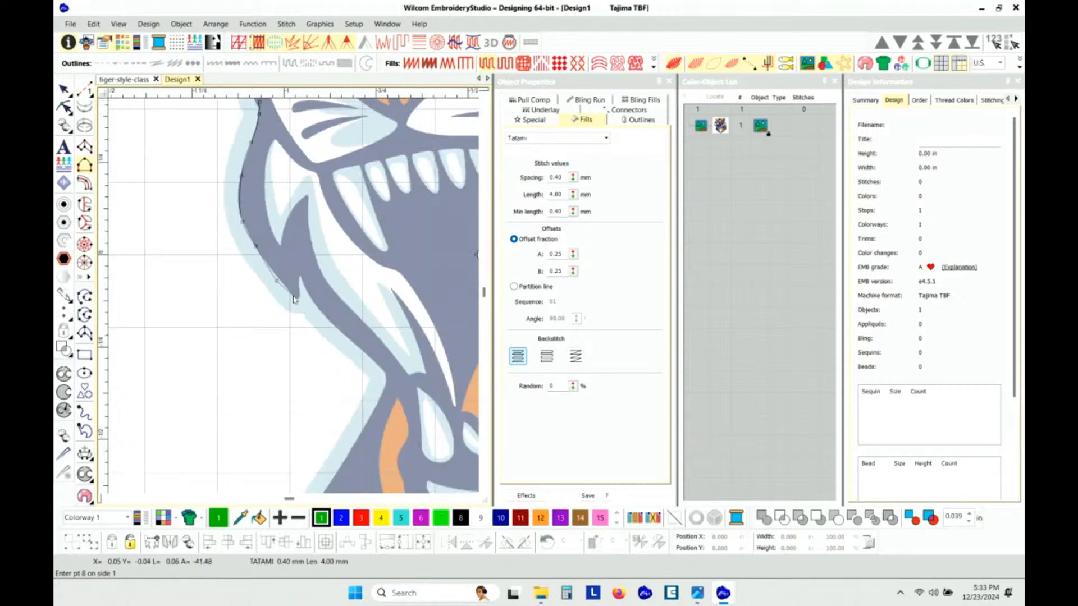
{"action": "scroll", "coordinate": [294, 296], "scroll_direction": "up", "scroll_amount": 3}
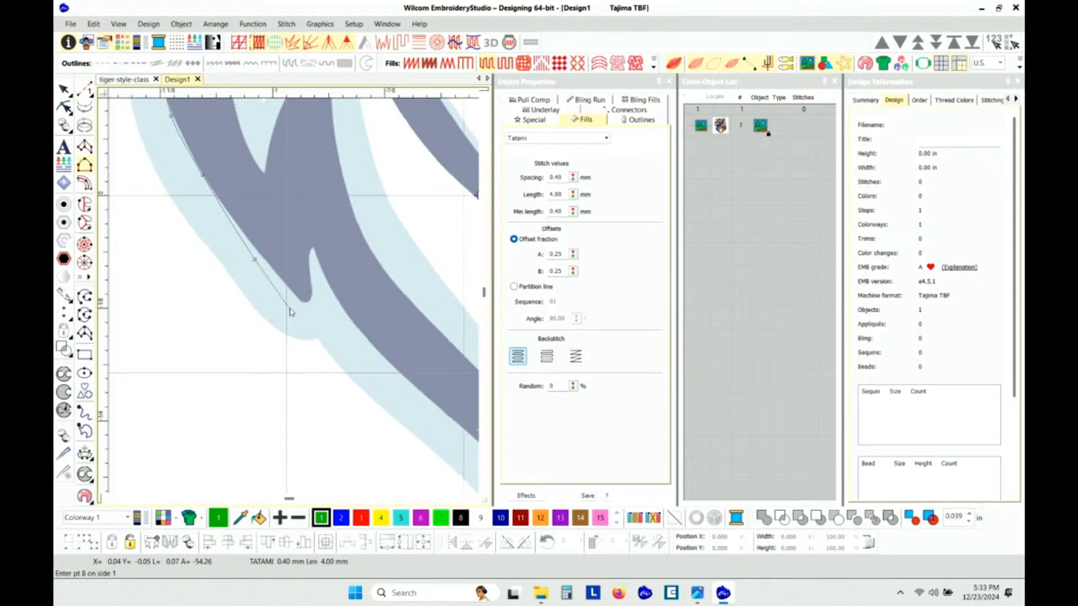
{"action": "left_click", "coordinate": [305, 335]}
Trace side 2 along the inner edge of the cheek outline from the whisker notch to the lower tip and generate the column's stitches.
{"action": "scroll", "coordinate": [299, 247], "scroll_direction": "down", "scroll_amount": 3}
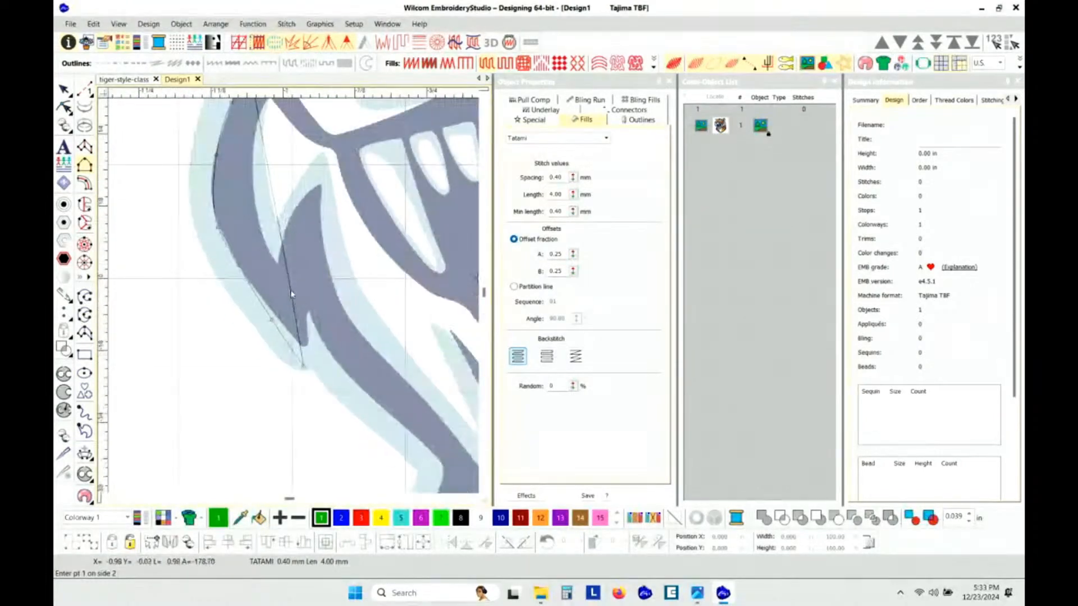
{"action": "scroll", "coordinate": [280, 202], "scroll_direction": "up", "scroll_amount": 2}
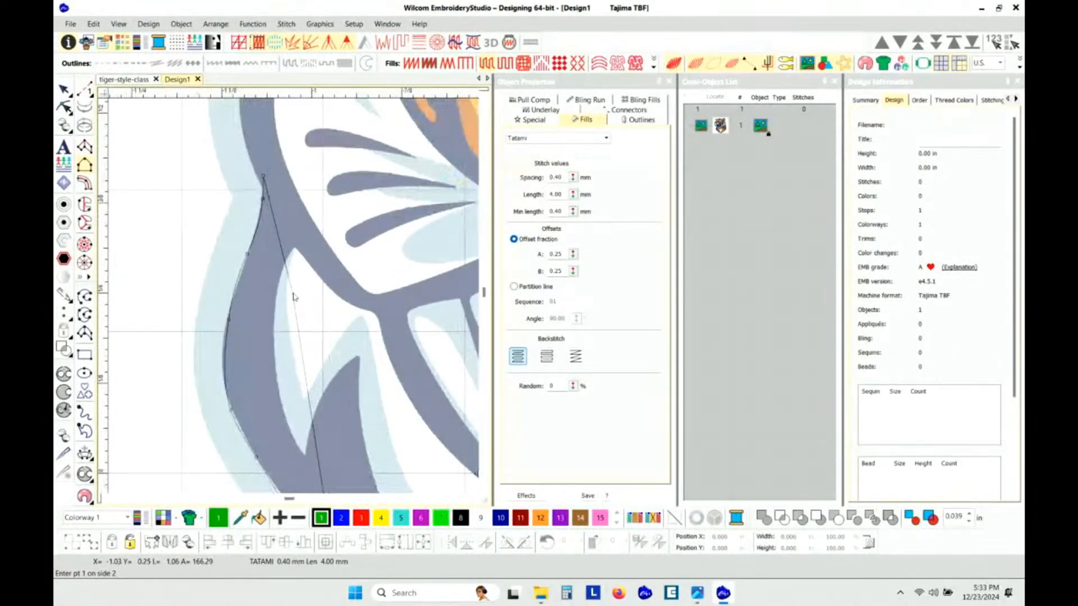
{"action": "left_click", "coordinate": [295, 202]}
{"action": "left_click", "coordinate": [295, 245]}
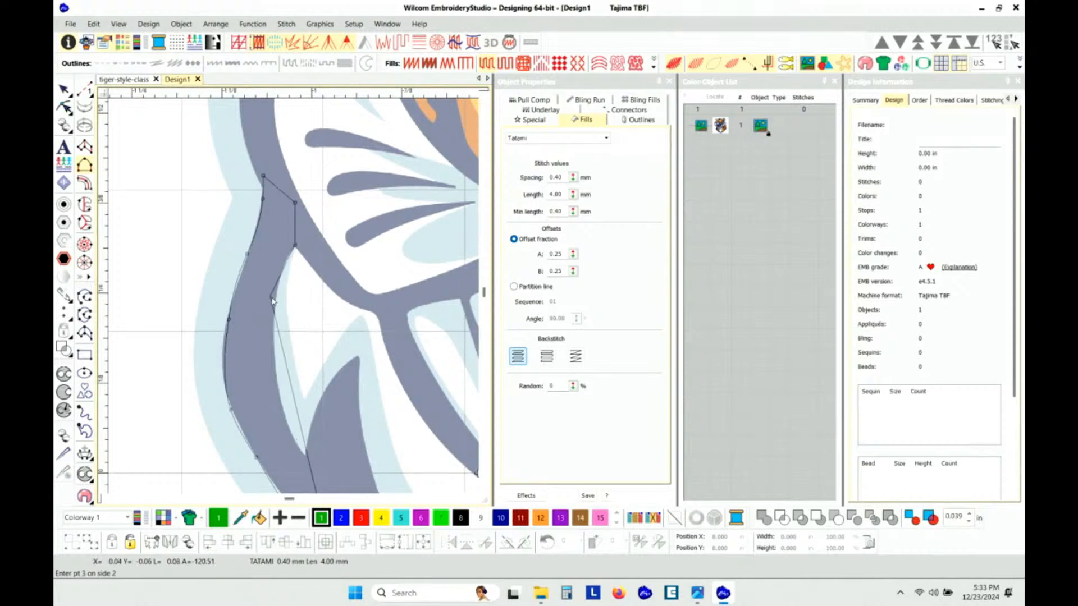
{"action": "left_click", "coordinate": [273, 302]}
{"action": "left_click", "coordinate": [276, 384]}
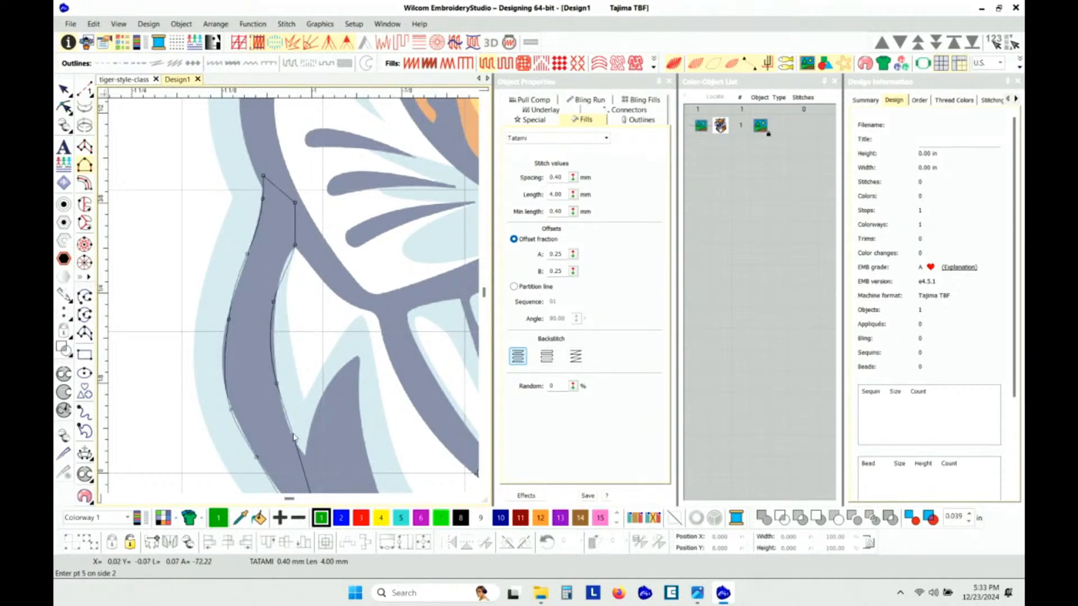
{"action": "left_click", "coordinate": [292, 434]}
{"action": "left_click", "coordinate": [309, 385]}
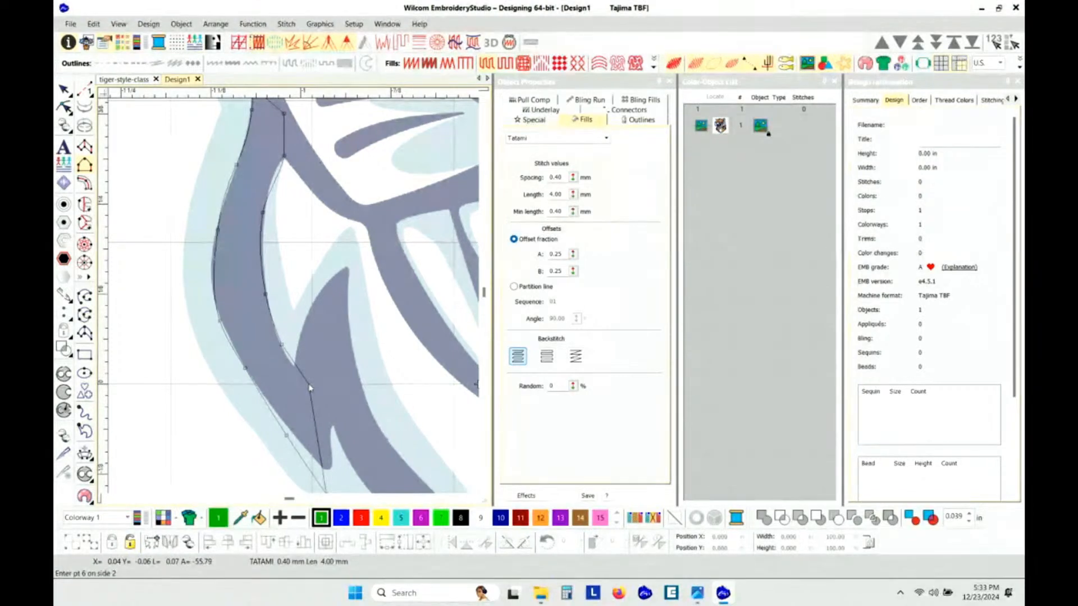
{"action": "left_click", "coordinate": [331, 403]}
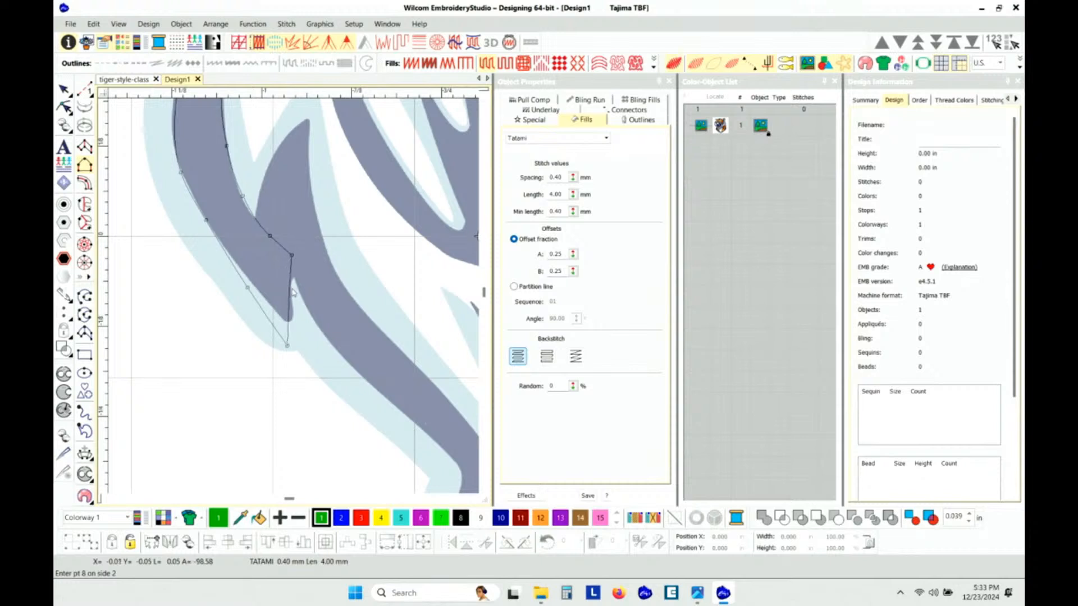
{"action": "key", "text": "Return"}
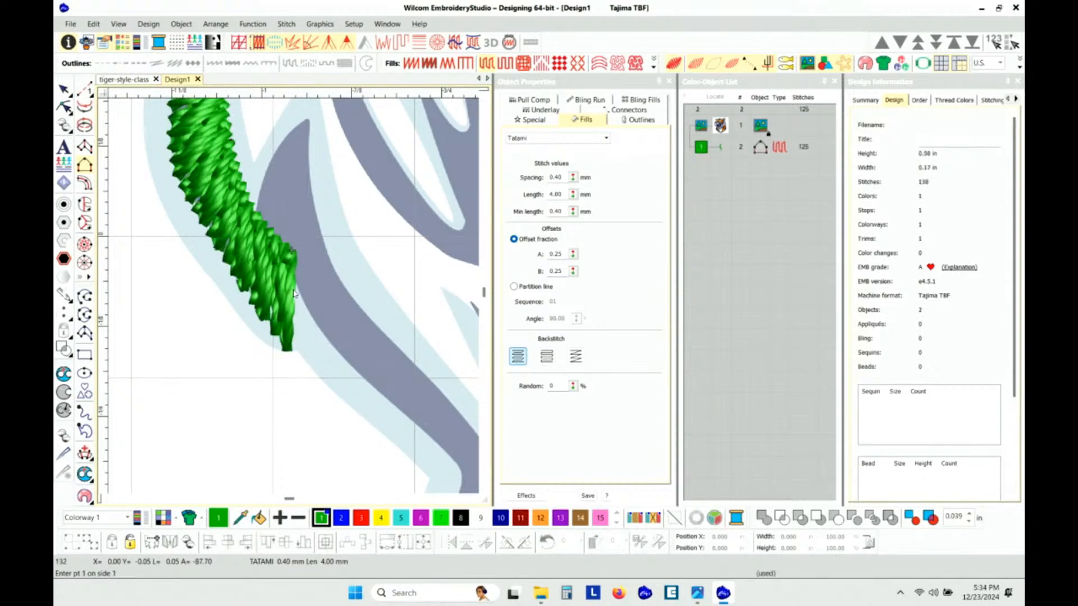
Change the cheek column's fill to Satin.
{"action": "scroll", "coordinate": [354, 346], "scroll_direction": "down", "scroll_amount": 2}
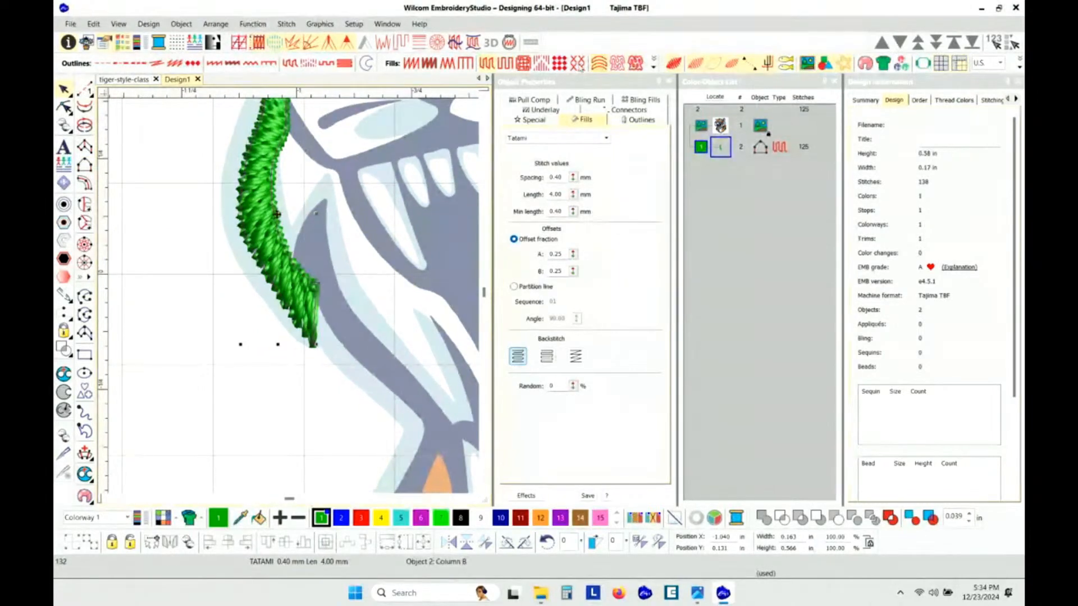
{"action": "left_click", "coordinate": [411, 64]}
{"action": "scroll", "coordinate": [294, 299], "scroll_direction": "up", "scroll_amount": 2}
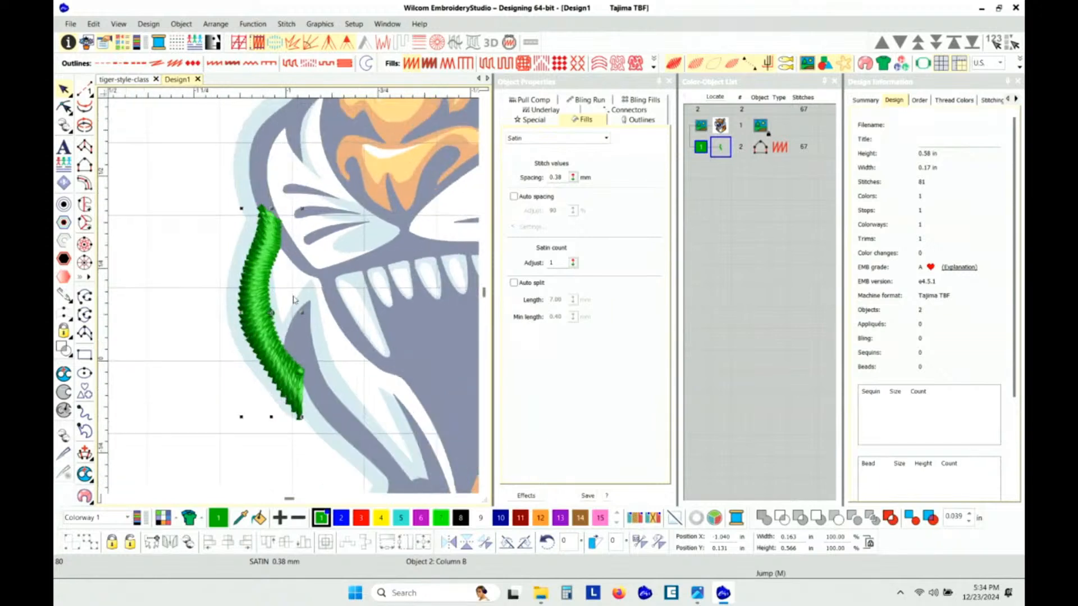
Add a slanted stitch angle across the lower half of the cheek column and recolor the object black with color 8.
{"action": "key", "text": "ctrl+h"}
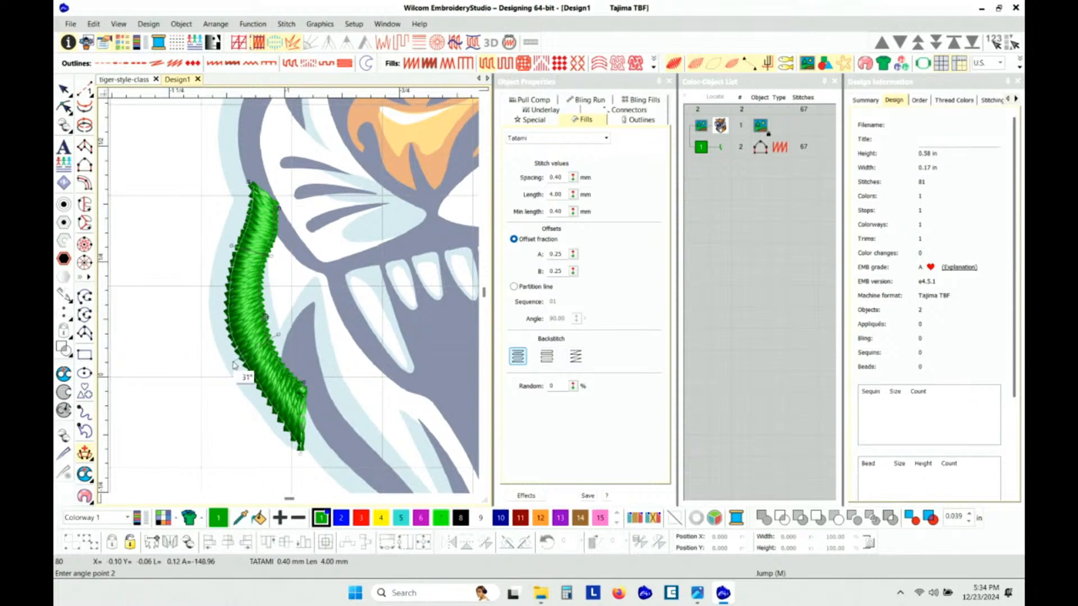
{"action": "key", "text": "Return"}
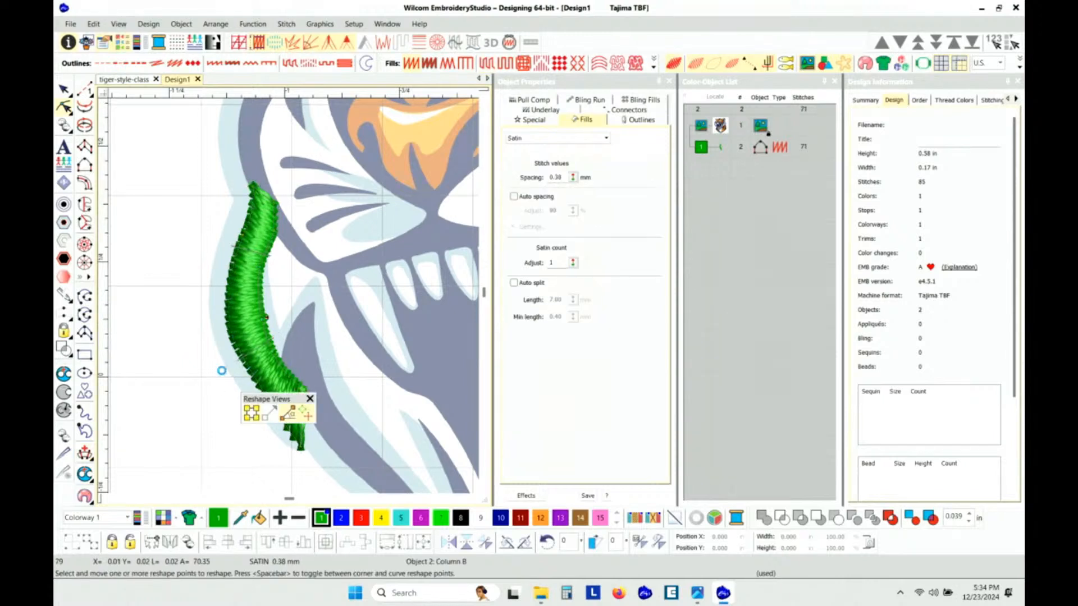
{"action": "key", "text": "Escape"}
{"action": "left_click", "coordinate": [461, 518]}
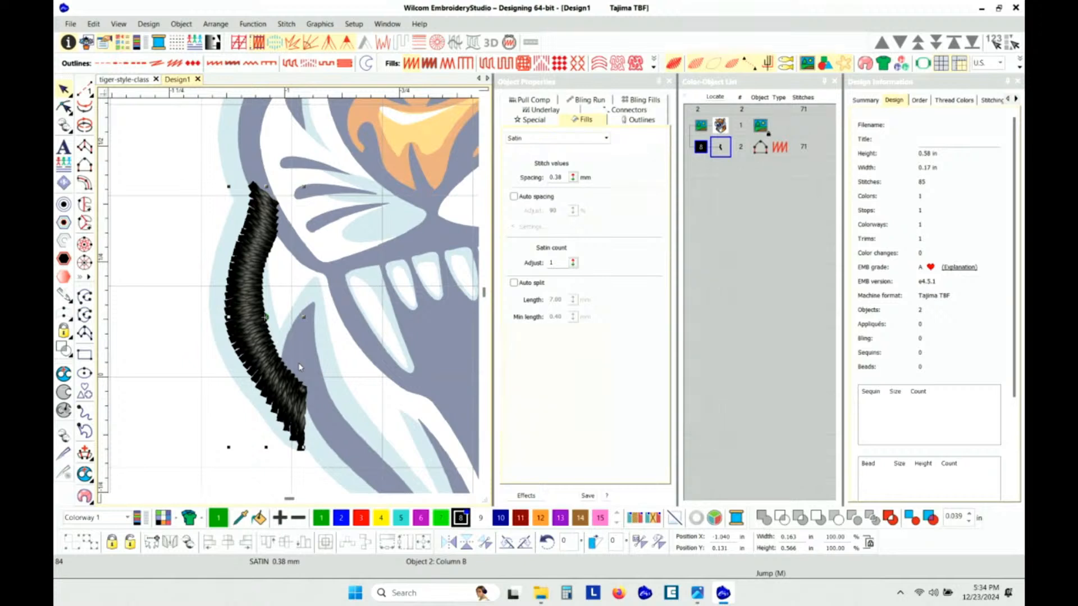
Turn off the realistic stitch view and start a Column B object at the upper tip of the dark spike beside the cheek column.
{"action": "key", "text": "t"}
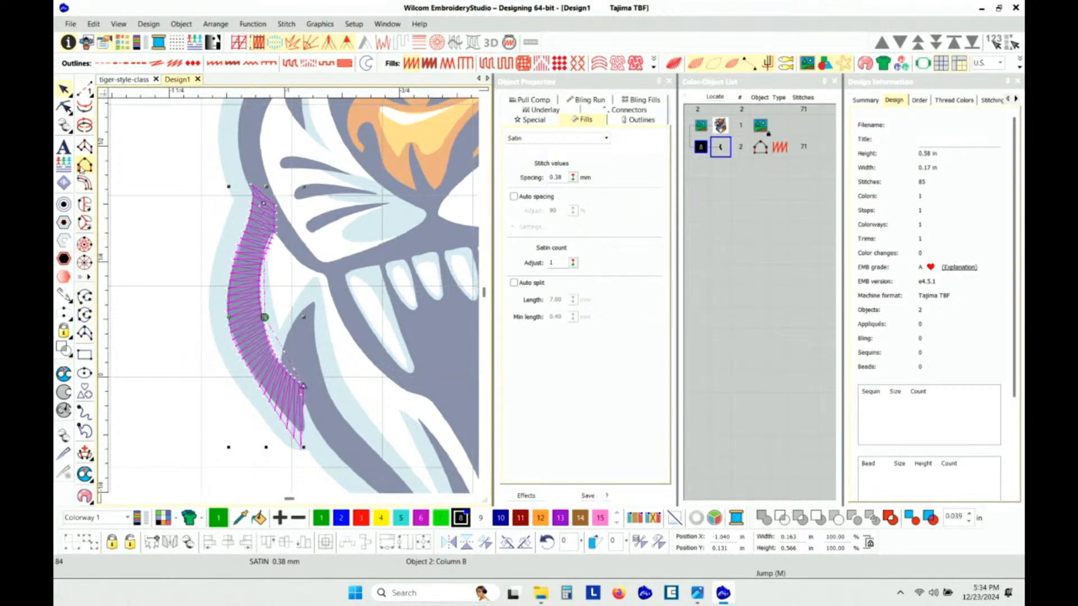
{"action": "left_click", "coordinate": [85, 202]}
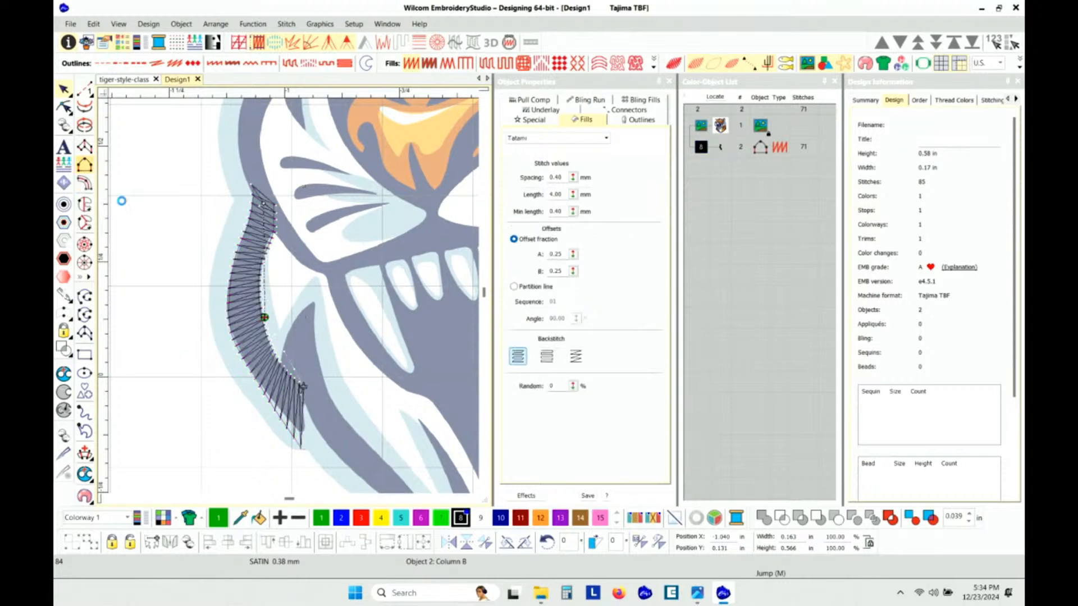
{"action": "left_click", "coordinate": [306, 302]}
{"action": "left_click", "coordinate": [280, 344]}
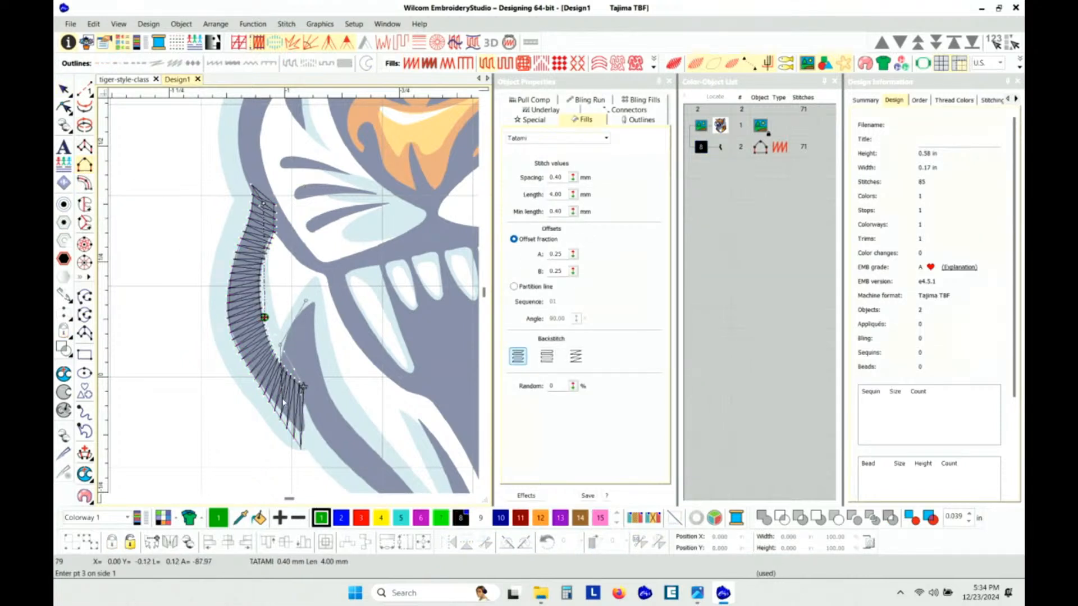
{"action": "left_click", "coordinate": [290, 420]}
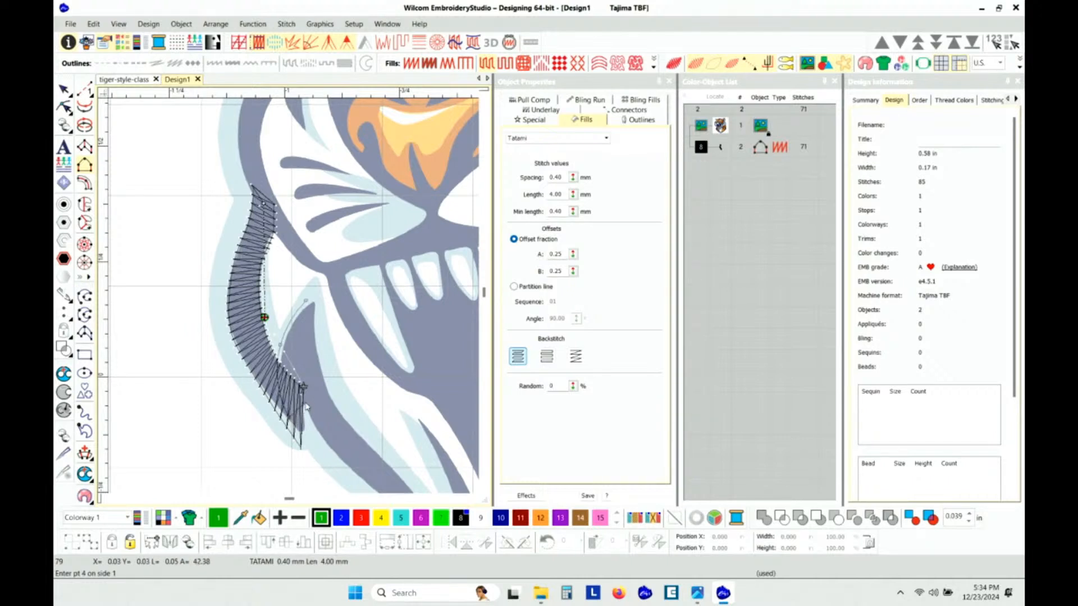
{"action": "key", "text": "BackSpace"}
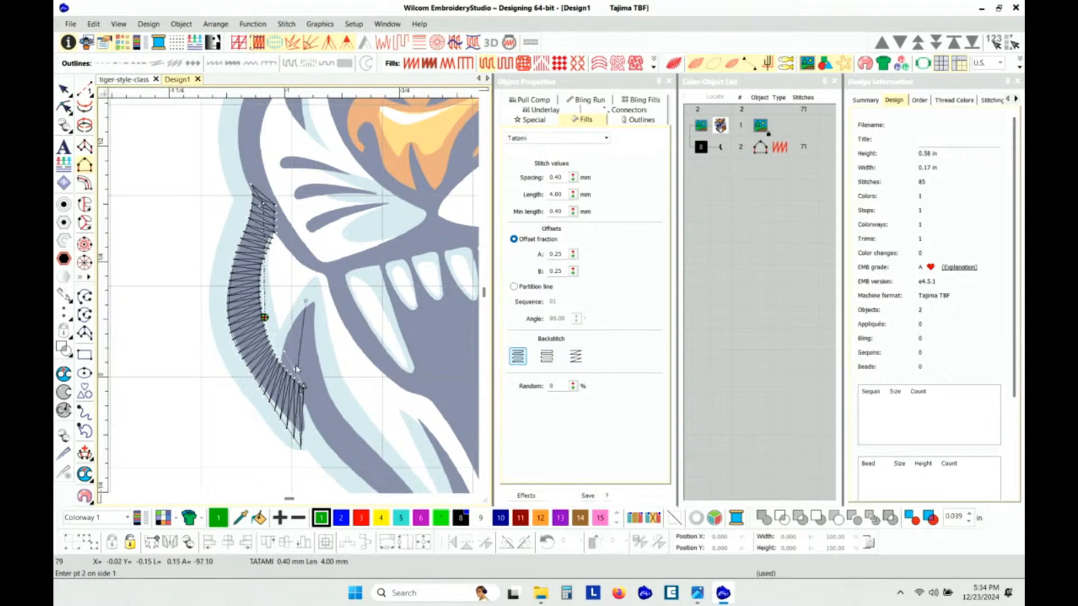
Trace side 1 from the spike tip down the outer jaw outline to the notch where the jaw meets the neck.
{"action": "left_click", "coordinate": [301, 400]}
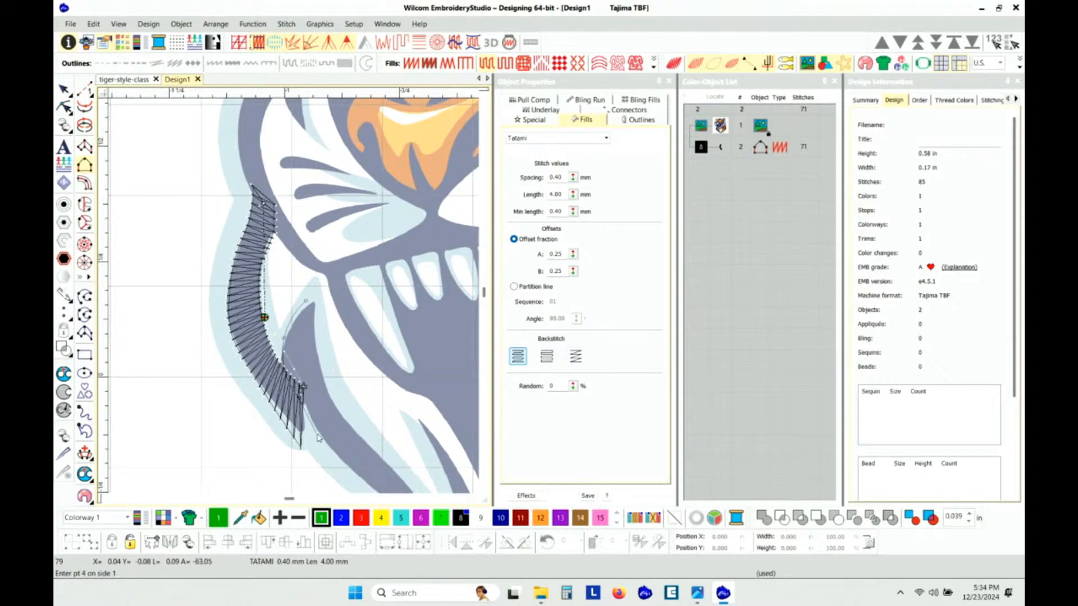
{"action": "scroll", "coordinate": [322, 442], "scroll_direction": "down", "scroll_amount": 2}
{"action": "left_click", "coordinate": [317, 319]}
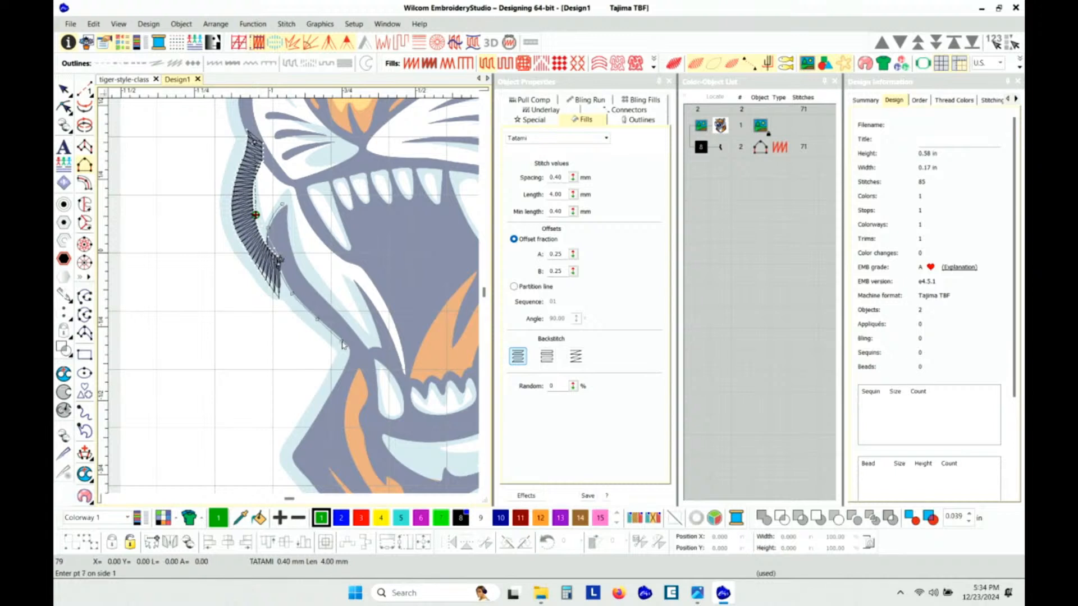
{"action": "scroll", "coordinate": [341, 347], "scroll_direction": "up", "scroll_amount": 2}
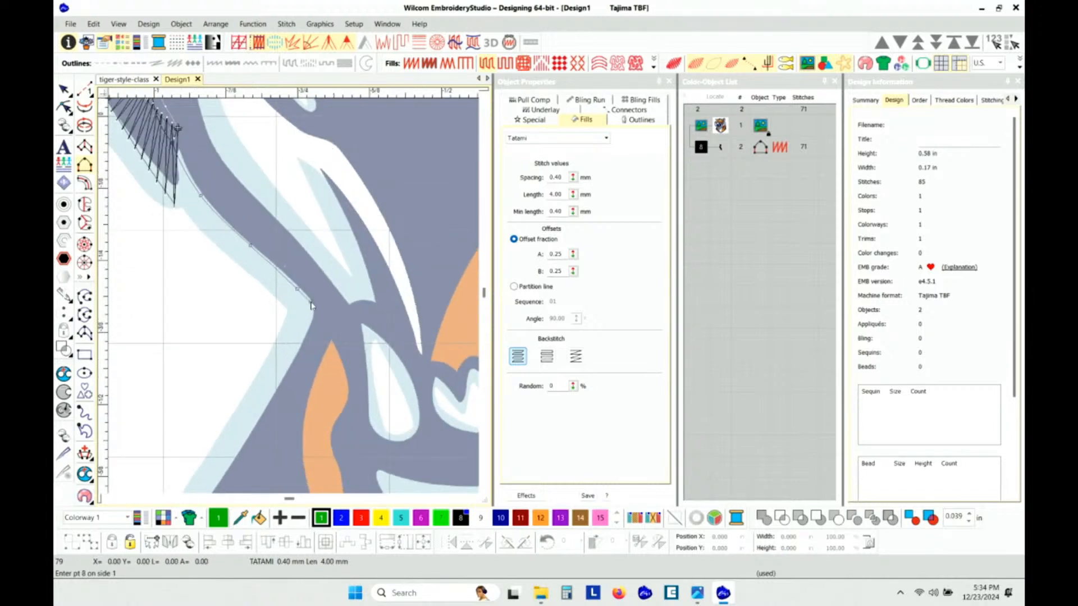
{"action": "scroll", "coordinate": [308, 331], "scroll_direction": "down", "scroll_amount": 1}
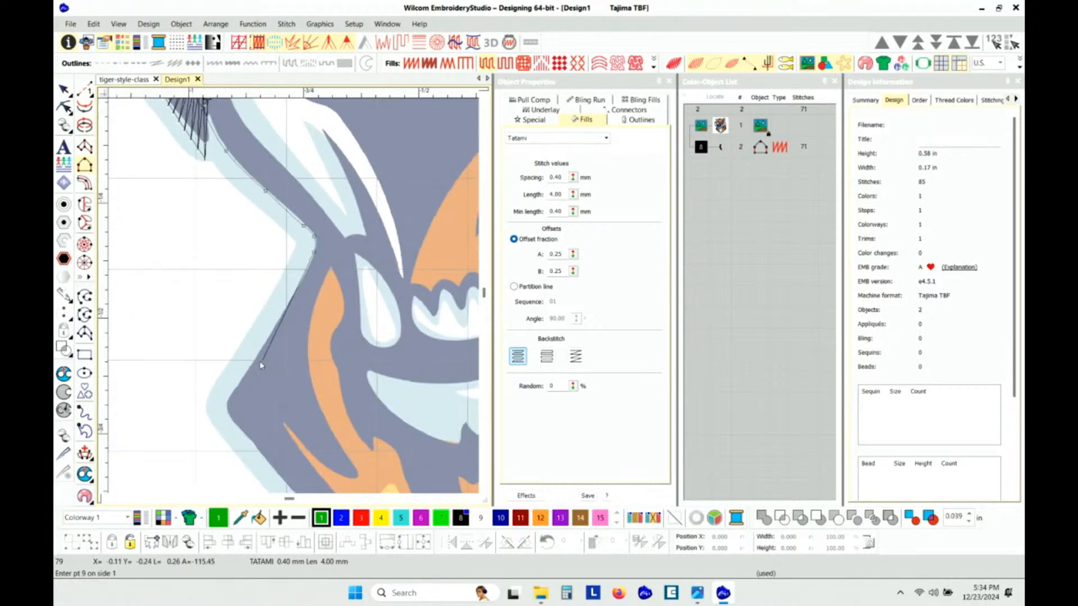
Continue side 1 down the neck's outer edge and around its pointed side corner.
{"action": "left_click", "coordinate": [273, 325]}
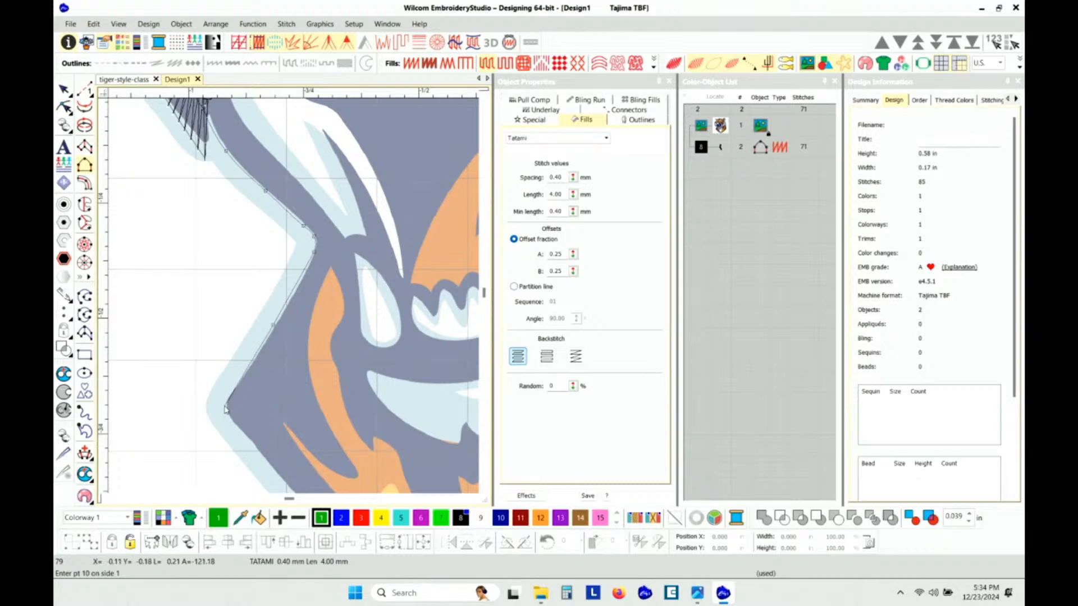
{"action": "scroll", "coordinate": [229, 408], "scroll_direction": "down", "scroll_amount": 1}
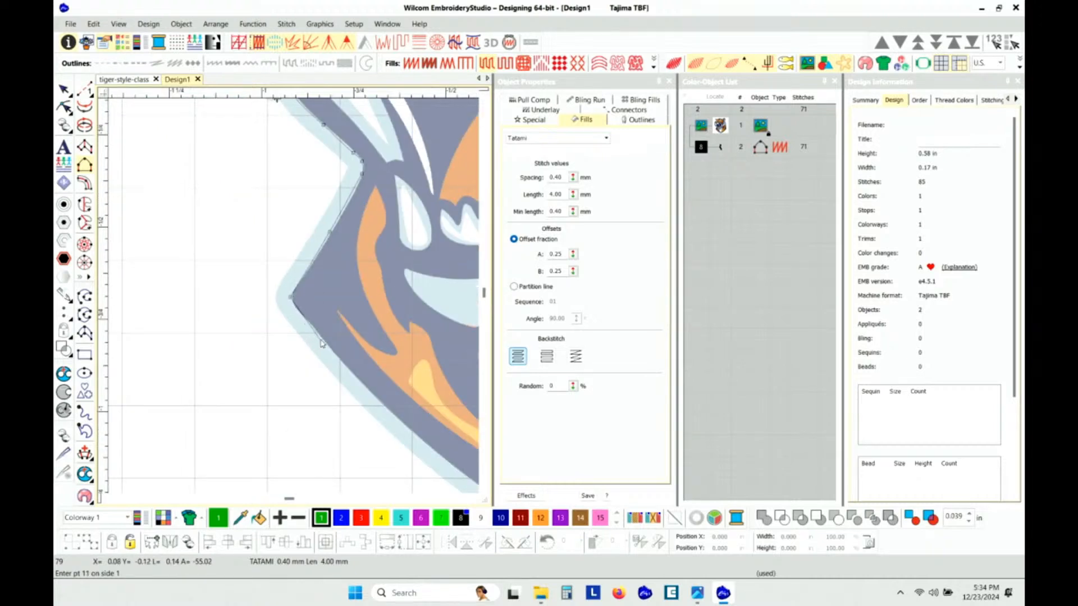
{"action": "scroll", "coordinate": [292, 284], "scroll_direction": "down", "scroll_amount": 1}
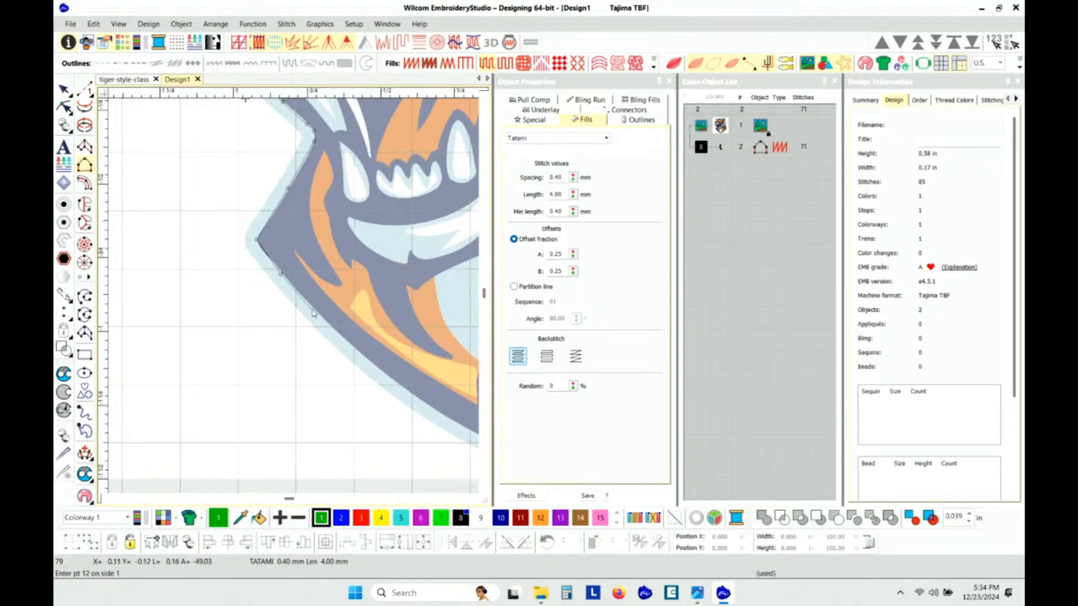
{"action": "scroll", "coordinate": [325, 295], "scroll_direction": "down", "scroll_amount": 1}
Continue side 1 along the neck's lower outer edge from the pointed side corner and around its bottom tip.
{"action": "left_click", "coordinate": [338, 341]}
{"action": "left_click", "coordinate": [405, 386]}
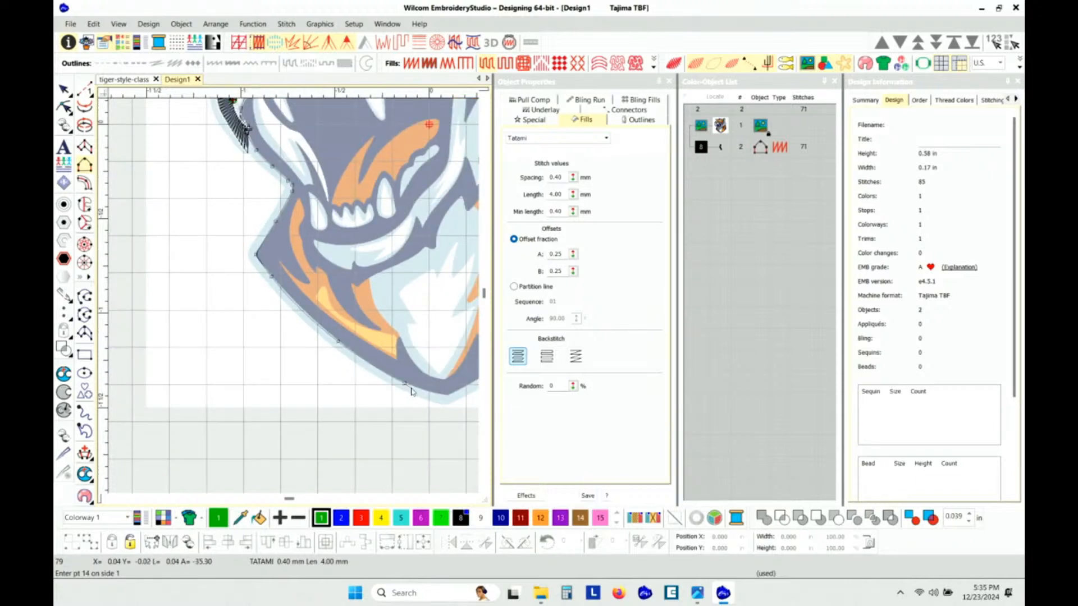
{"action": "scroll", "coordinate": [411, 391], "scroll_direction": "up", "scroll_amount": 2}
{"action": "left_click", "coordinate": [429, 394]}
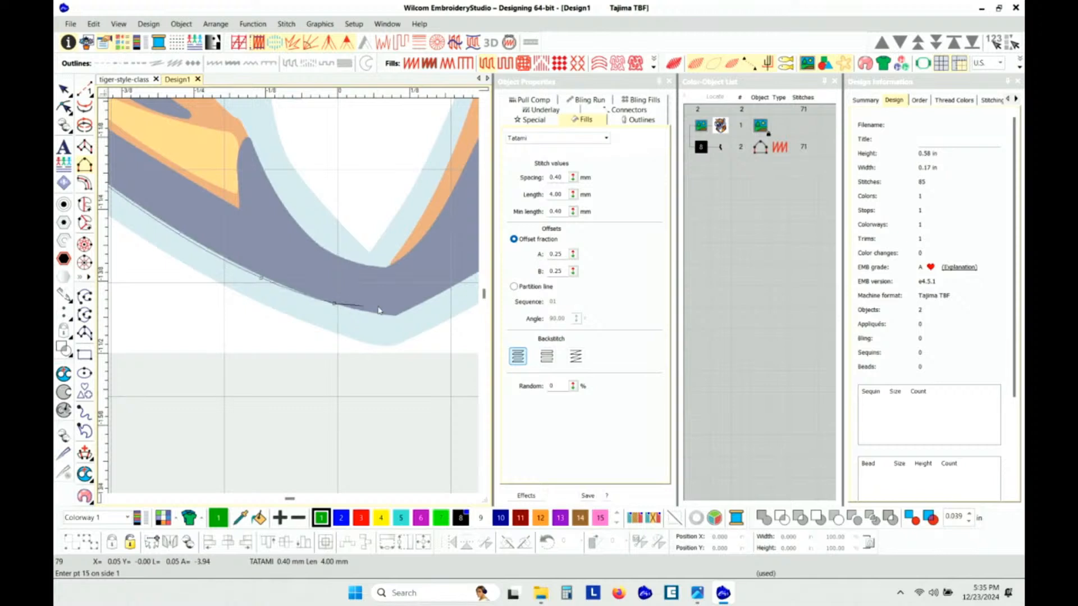
{"action": "left_click", "coordinate": [448, 290]}
Continue side 1 up the neck's opposite lower edge and around the far side corner.
{"action": "scroll", "coordinate": [447, 290], "scroll_direction": "down", "scroll_amount": 1}
{"action": "left_click", "coordinate": [438, 209]}
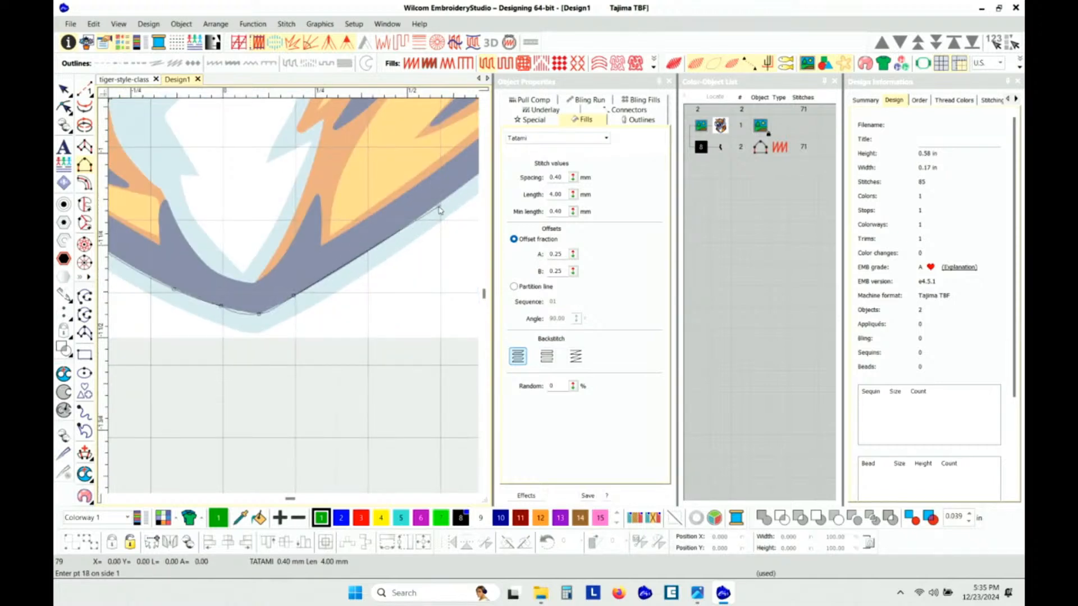
{"action": "scroll", "coordinate": [294, 297], "scroll_direction": "down", "scroll_amount": 1}
{"action": "left_click", "coordinate": [357, 241]}
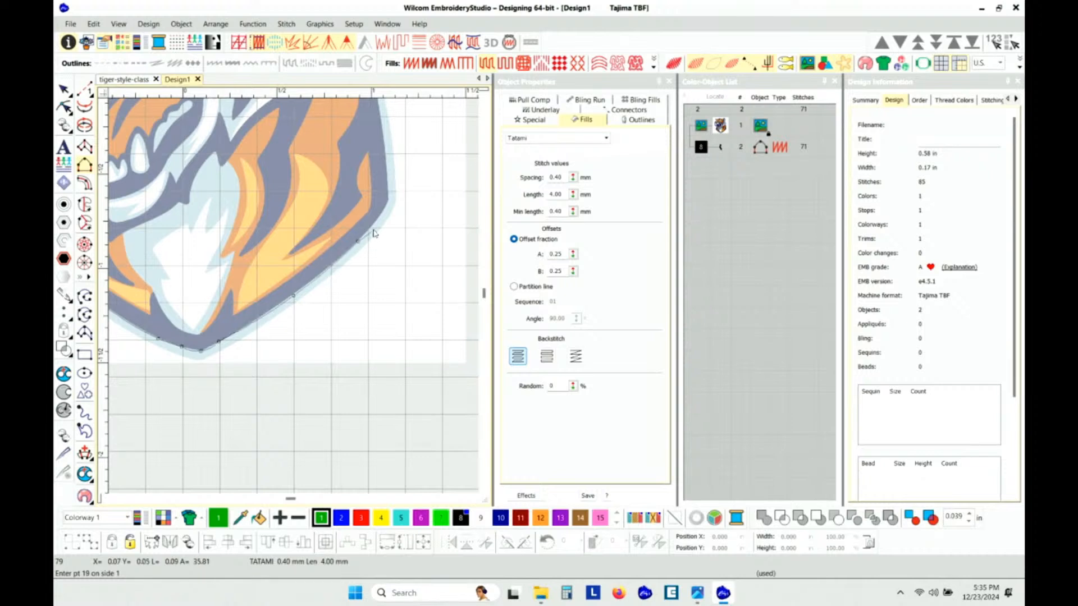
{"action": "scroll", "coordinate": [371, 236], "scroll_direction": "up", "scroll_amount": 2}
{"action": "left_click", "coordinate": [262, 319]}
{"action": "left_click", "coordinate": [285, 287]}
{"action": "left_click", "coordinate": [280, 212]}
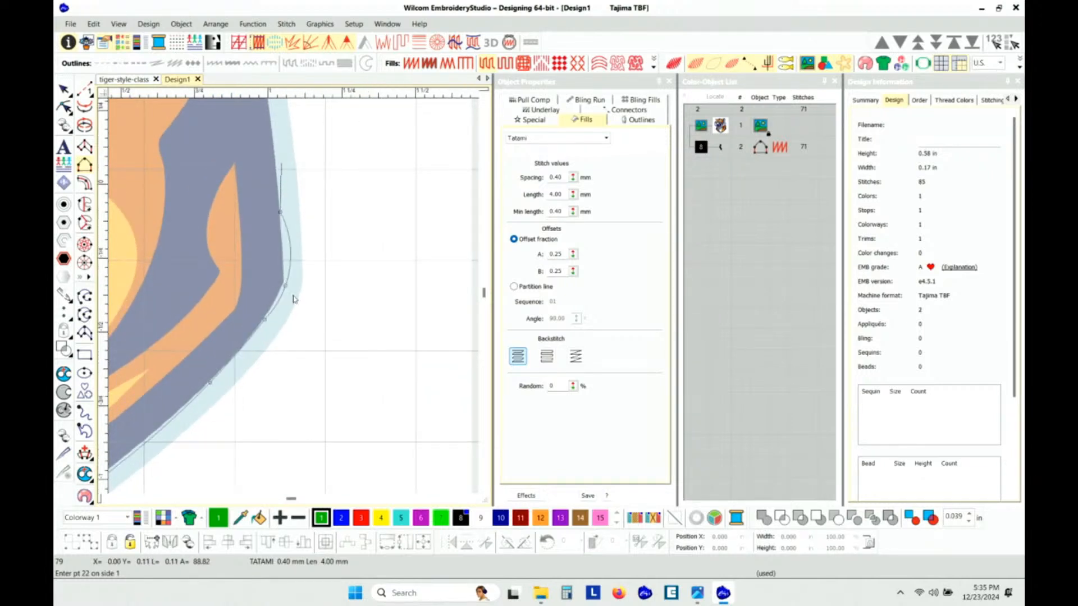
Trace side 1 up the neck's far outer edge to the notch below the cheek fur and end side 1.
{"action": "scroll", "coordinate": [294, 300], "scroll_direction": "down", "scroll_amount": 2}
{"action": "left_click", "coordinate": [282, 231]}
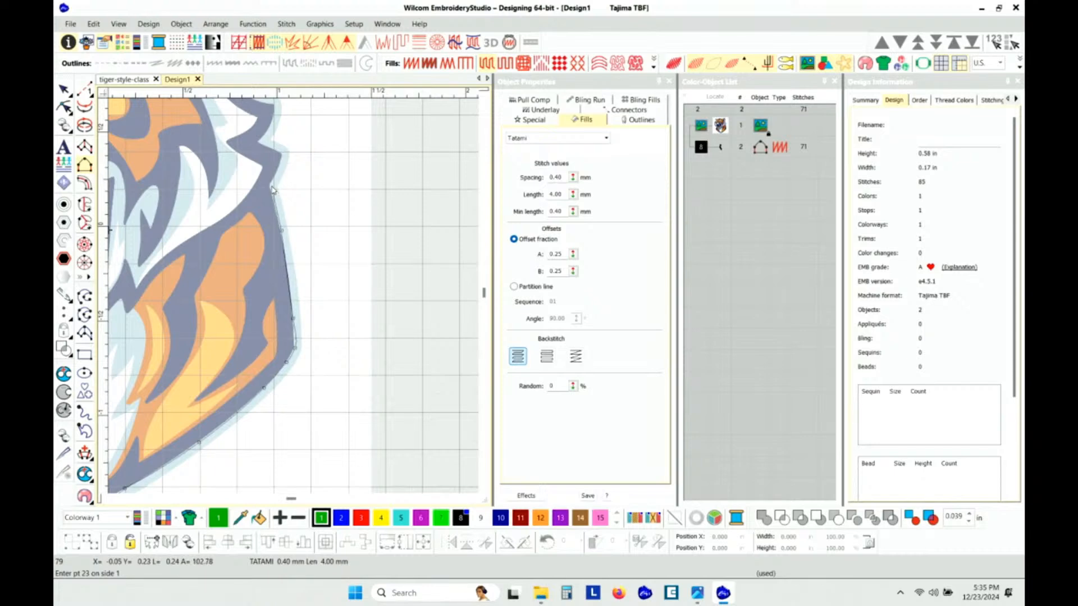
{"action": "left_click", "coordinate": [267, 183]}
{"action": "key", "text": "Return"}
Start side 2 at the dark spike's tip and trace the inner edge down along the jaw.
{"action": "scroll", "coordinate": [379, 291], "scroll_direction": "down", "scroll_amount": 2}
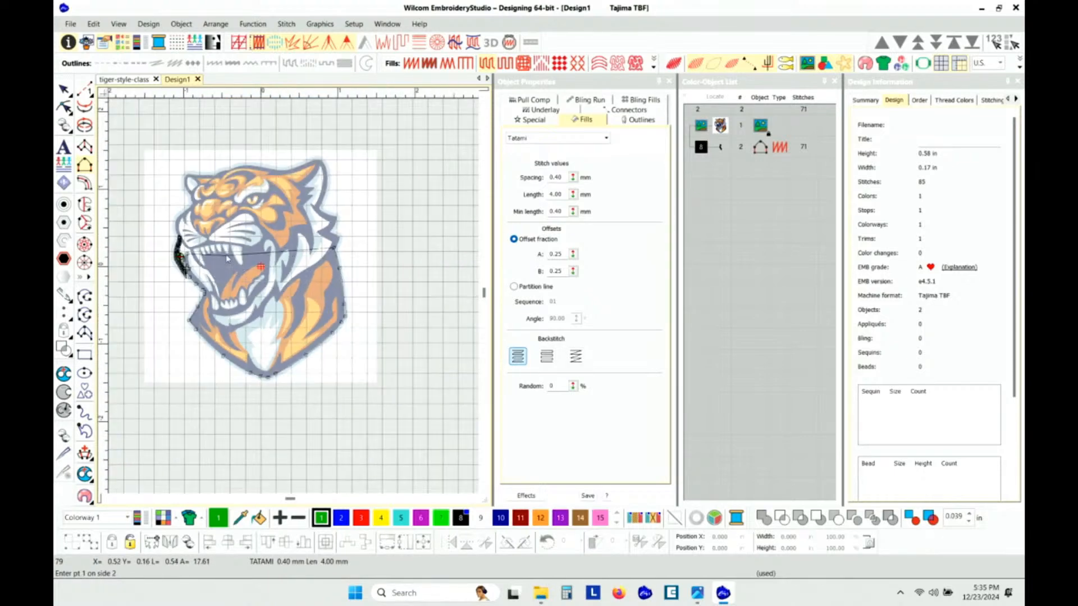
{"action": "scroll", "coordinate": [225, 266], "scroll_direction": "up", "scroll_amount": 4}
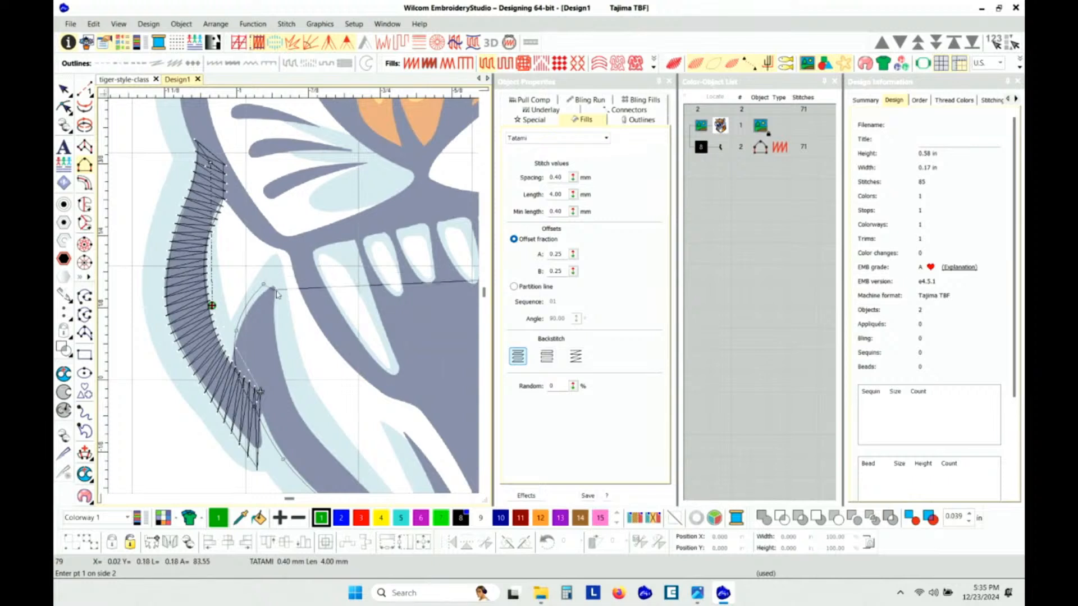
{"action": "left_click", "coordinate": [279, 290]}
{"action": "right_click", "coordinate": [274, 341]}
{"action": "right_click", "coordinate": [299, 415]}
{"action": "right_click", "coordinate": [336, 390]}
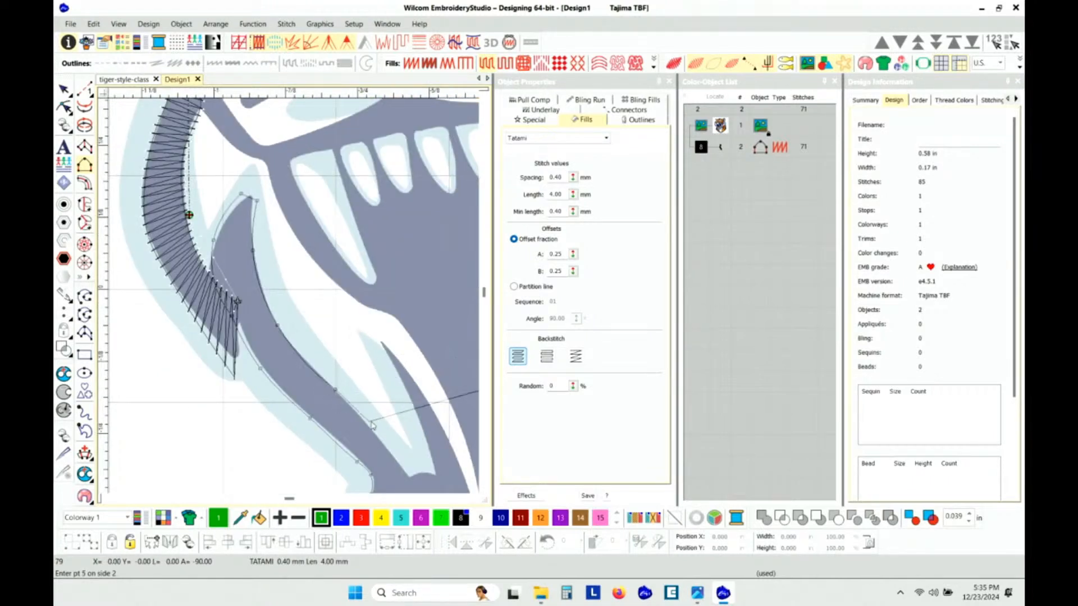
{"action": "right_click", "coordinate": [381, 442]}
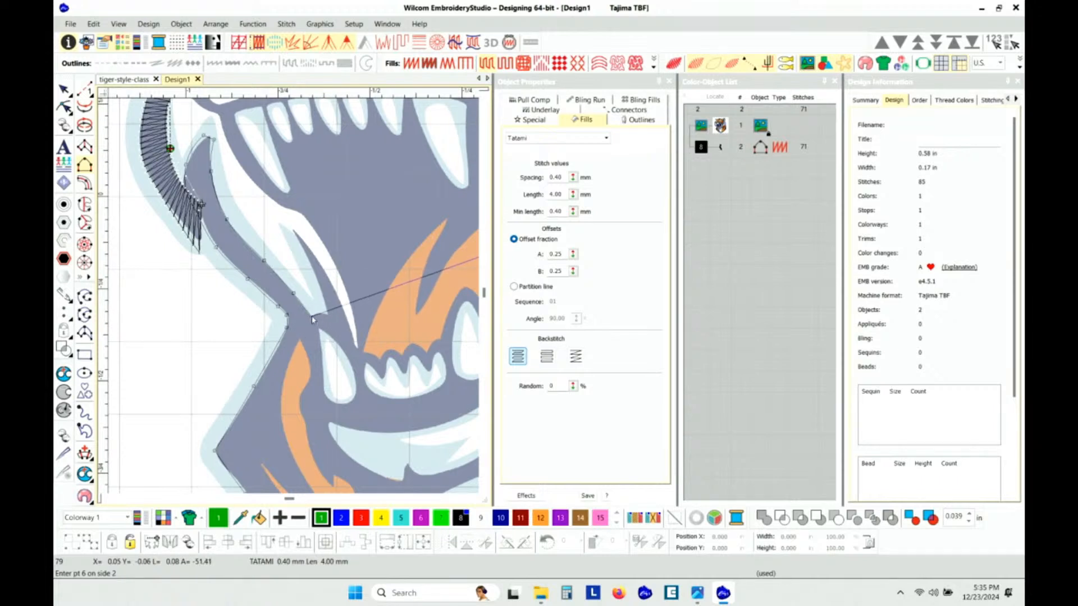
Continue side 2 around the inside of the jaw notch and down past the neck's pointed side corner.
{"action": "right_click", "coordinate": [312, 318]}
{"action": "right_click", "coordinate": [295, 342]}
{"action": "right_click", "coordinate": [263, 417]}
{"action": "right_click", "coordinate": [263, 463]}
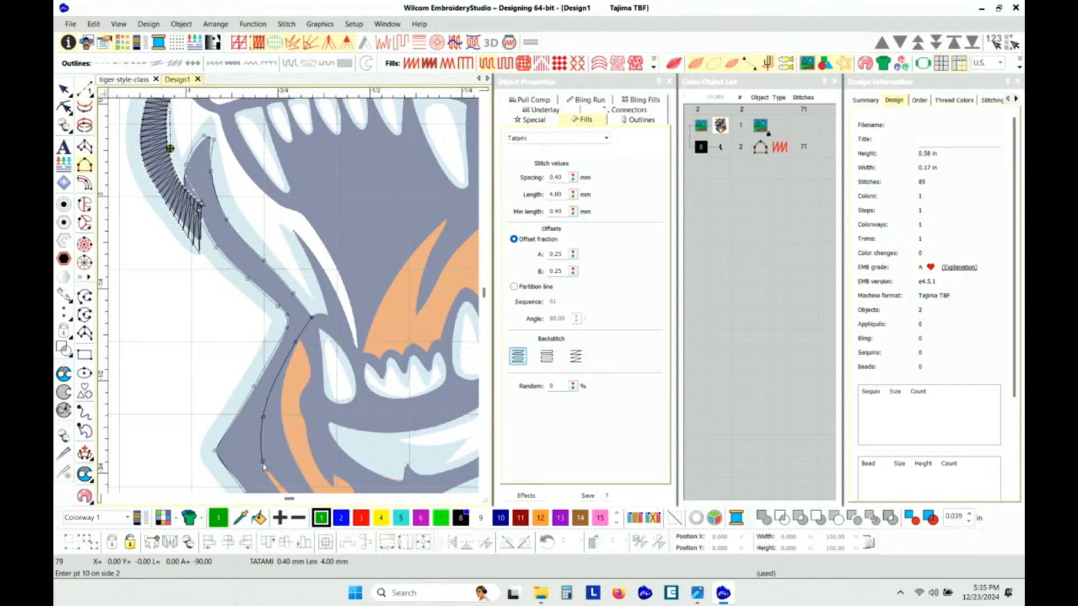
{"action": "right_click", "coordinate": [329, 328]}
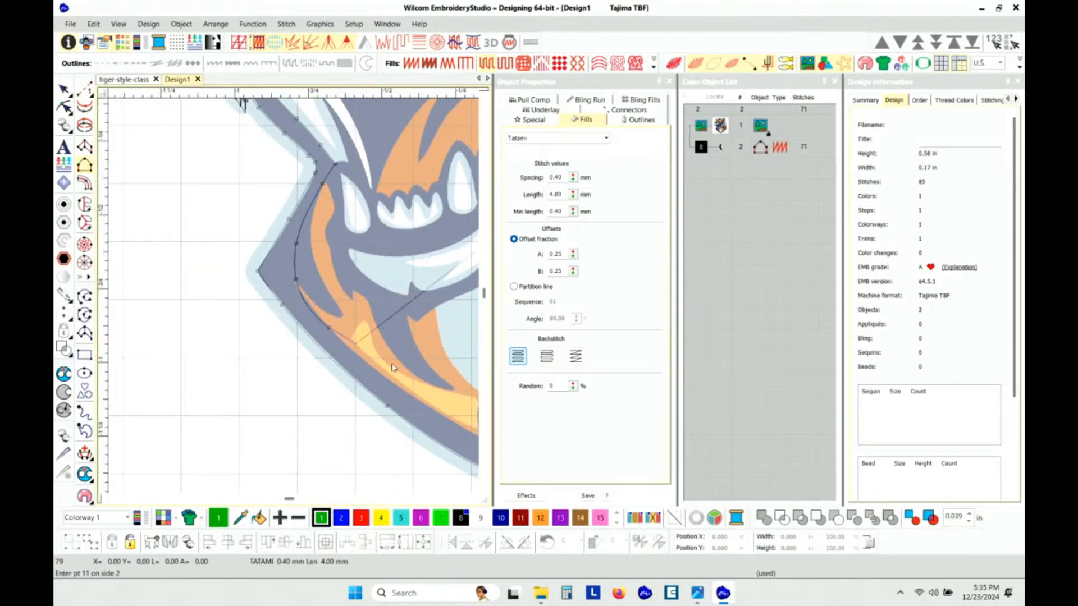
Continue side 2 along the inner lower edge of the neck outline, around the bottom tip and onto the opposite edge.
{"action": "right_click", "coordinate": [330, 312]}
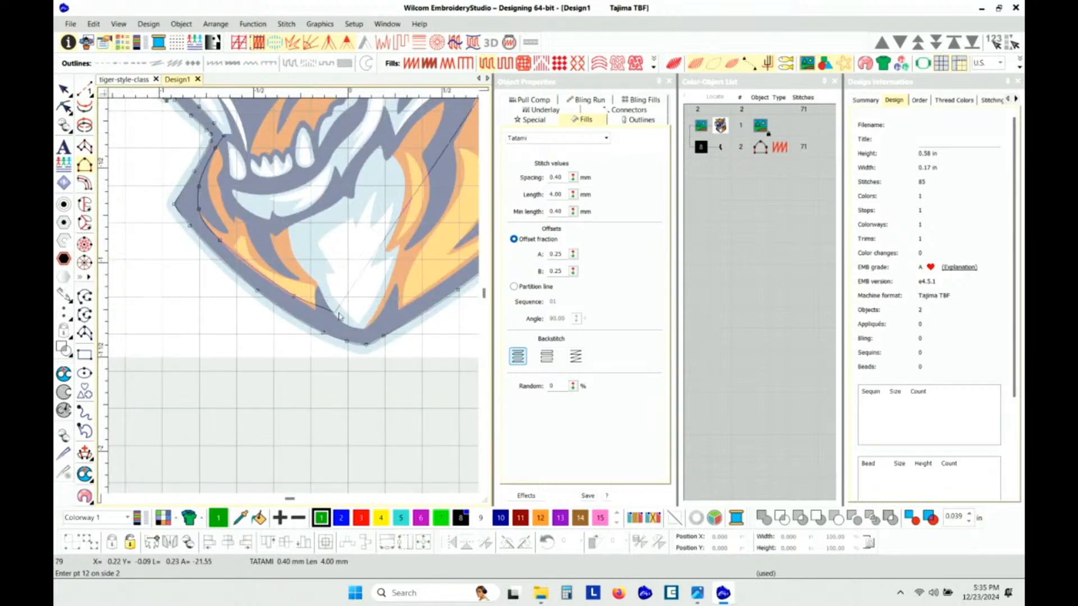
{"action": "right_click", "coordinate": [349, 325]}
{"action": "right_click", "coordinate": [364, 331]}
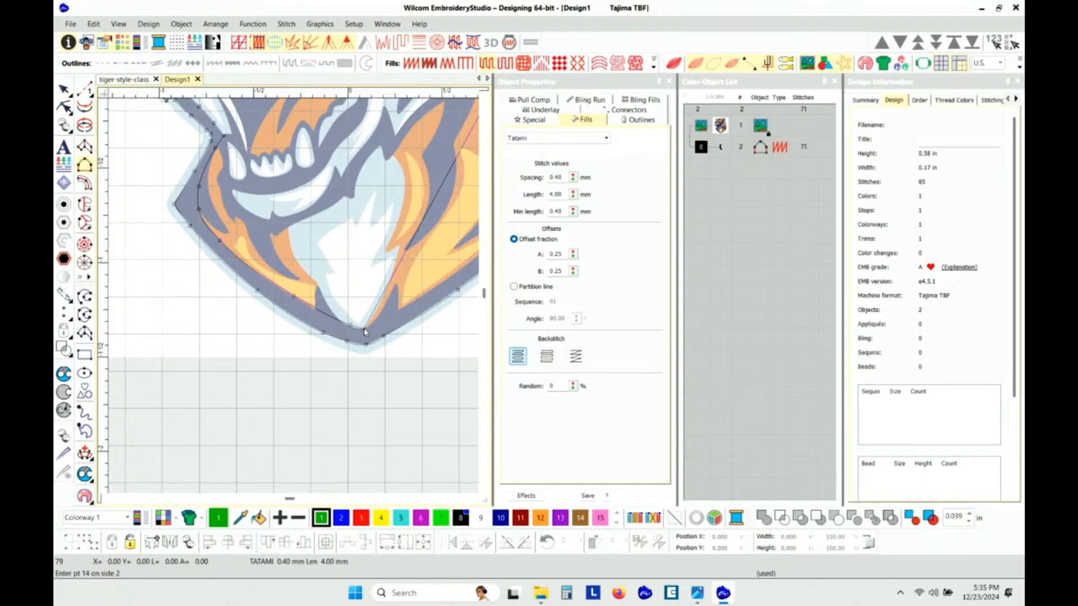
{"action": "right_click", "coordinate": [380, 316]}
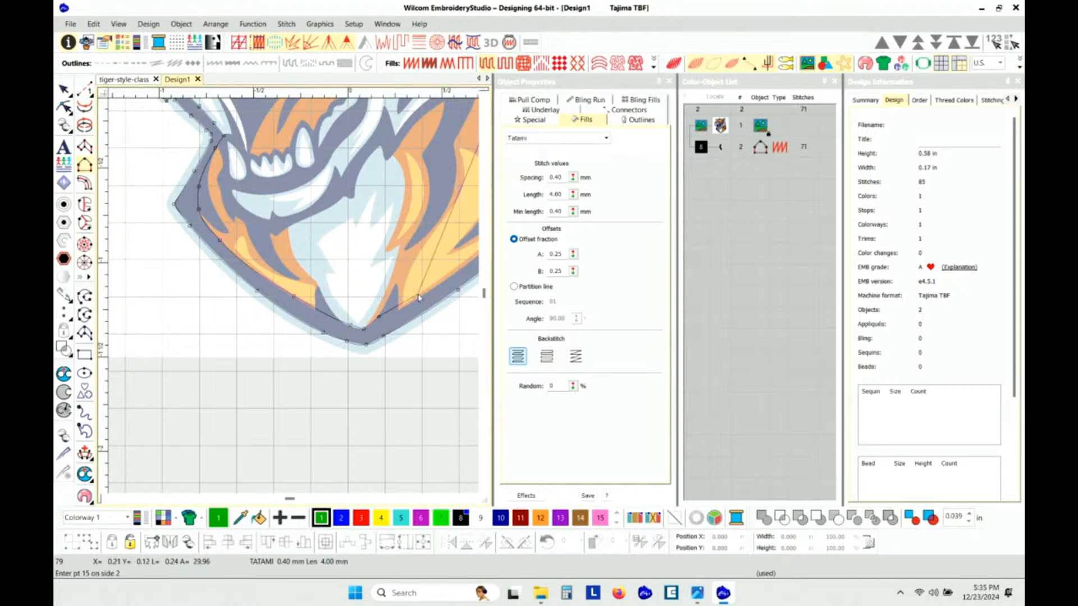
{"action": "right_click", "coordinate": [418, 294]}
Trace side 2 up the opposite inner lower edge and around the inside of the far side corner.
{"action": "right_click", "coordinate": [337, 268]}
{"action": "right_click", "coordinate": [363, 241]}
{"action": "right_click", "coordinate": [385, 222]}
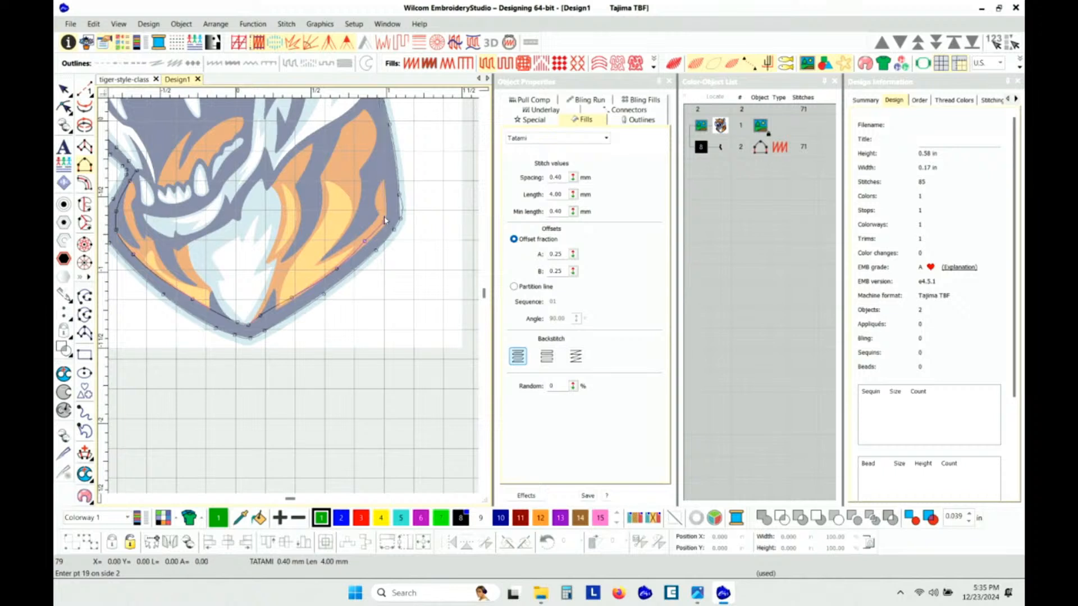
{"action": "right_click", "coordinate": [386, 208]}
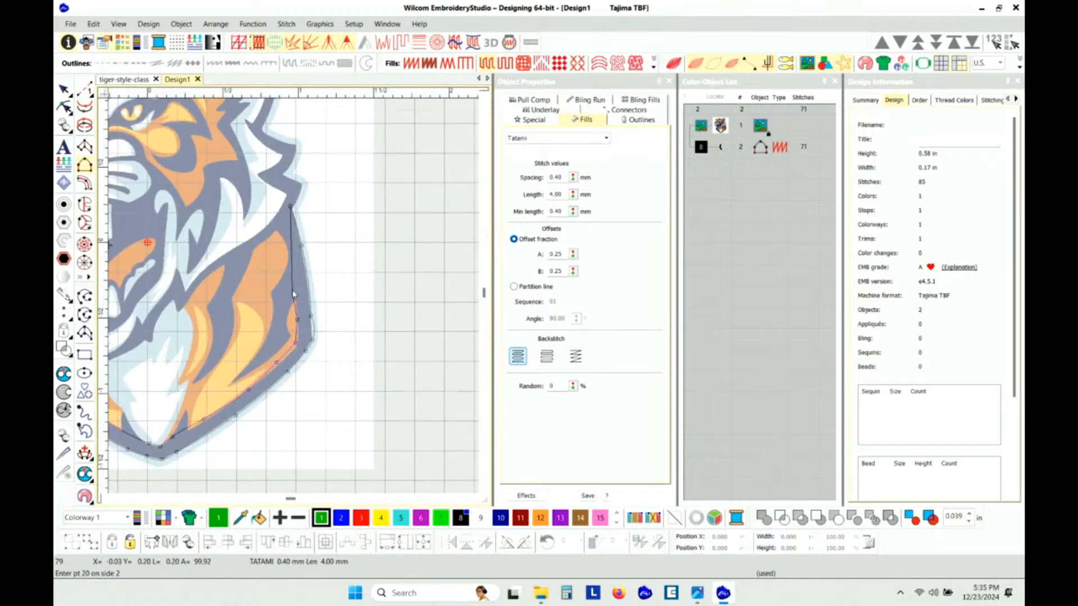
Finish side 2 up the far inner edge to the notch below the cheek fur and generate the Column B object.
{"action": "right_click", "coordinate": [293, 290]}
{"action": "right_click", "coordinate": [287, 247]}
{"action": "right_click", "coordinate": [275, 228]}
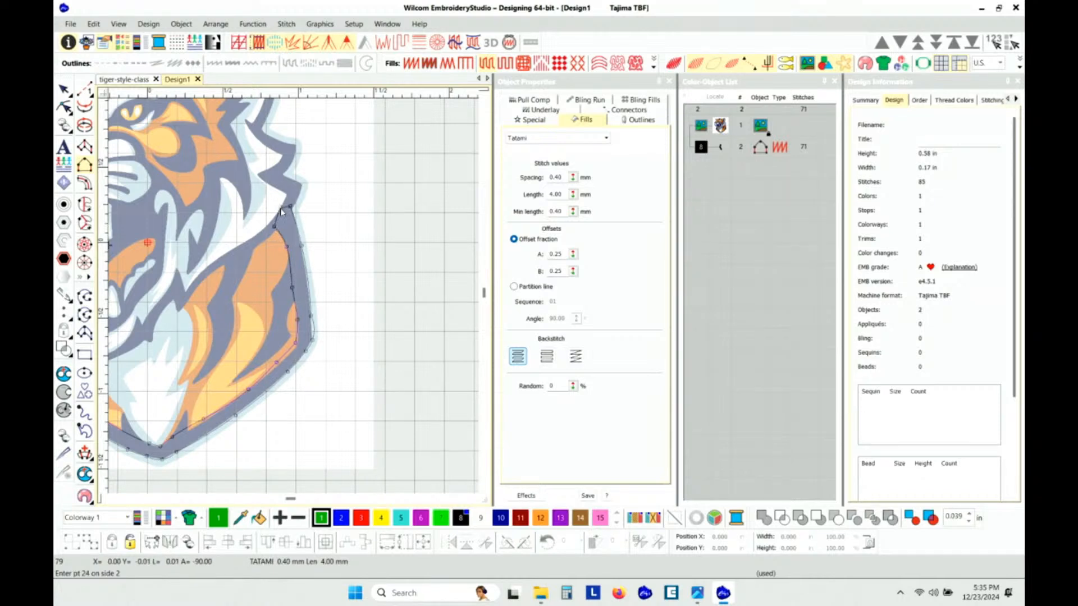
{"action": "key", "text": "Return"}
{"action": "key", "text": "Escape"}
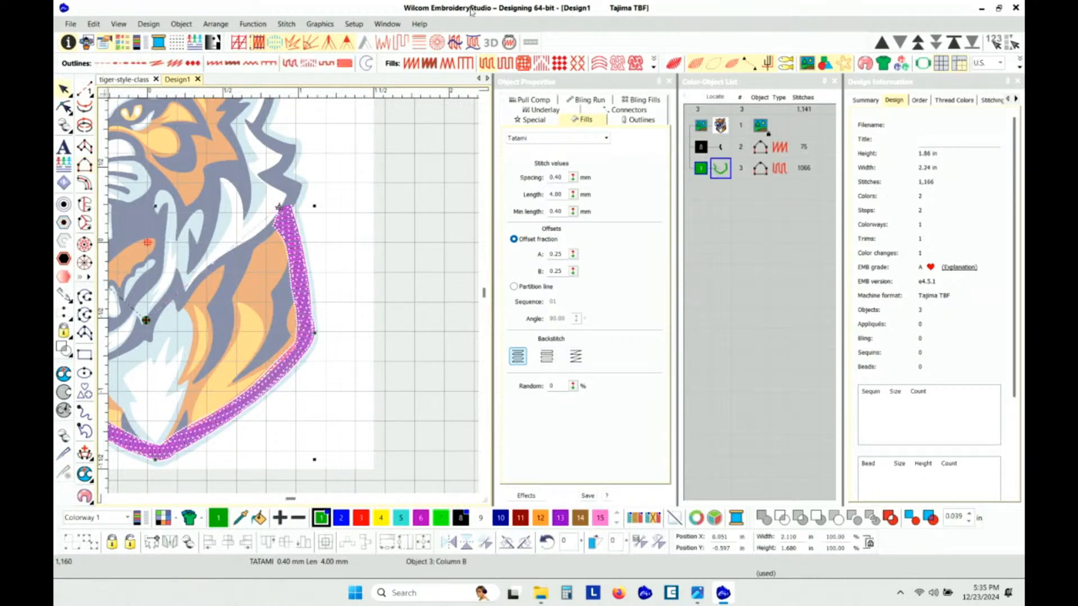
Change the neck outline column's fill to Satin and recolor it black with color 8.
{"action": "left_click", "coordinate": [412, 64]}
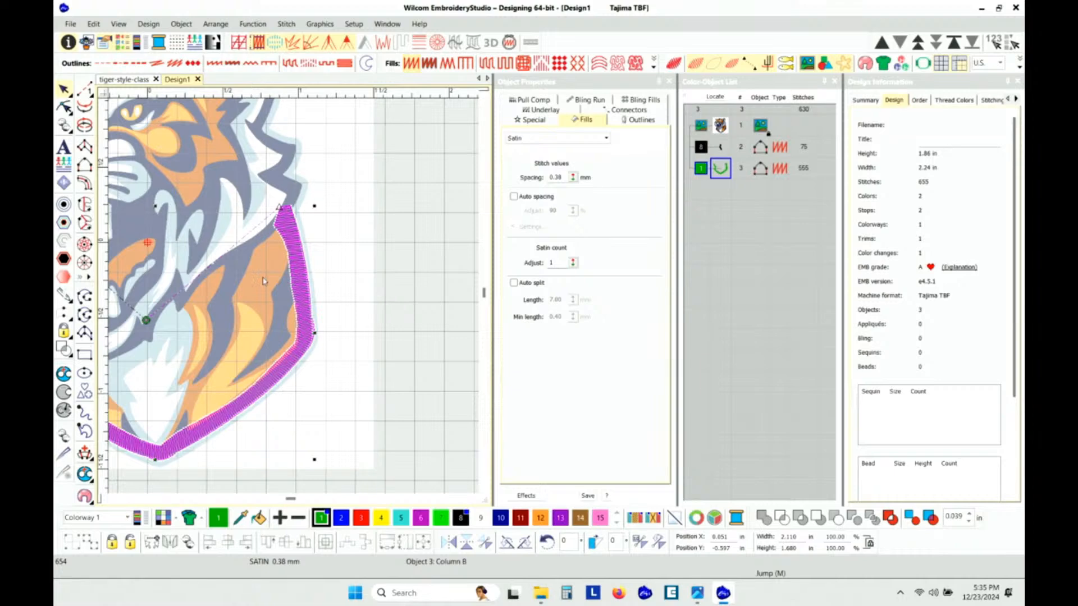
{"action": "left_click", "coordinate": [461, 518]}
{"action": "scroll", "coordinate": [257, 417], "scroll_direction": "down", "scroll_amount": 1}
{"action": "scroll", "coordinate": [254, 275], "scroll_direction": "up", "scroll_amount": 4}
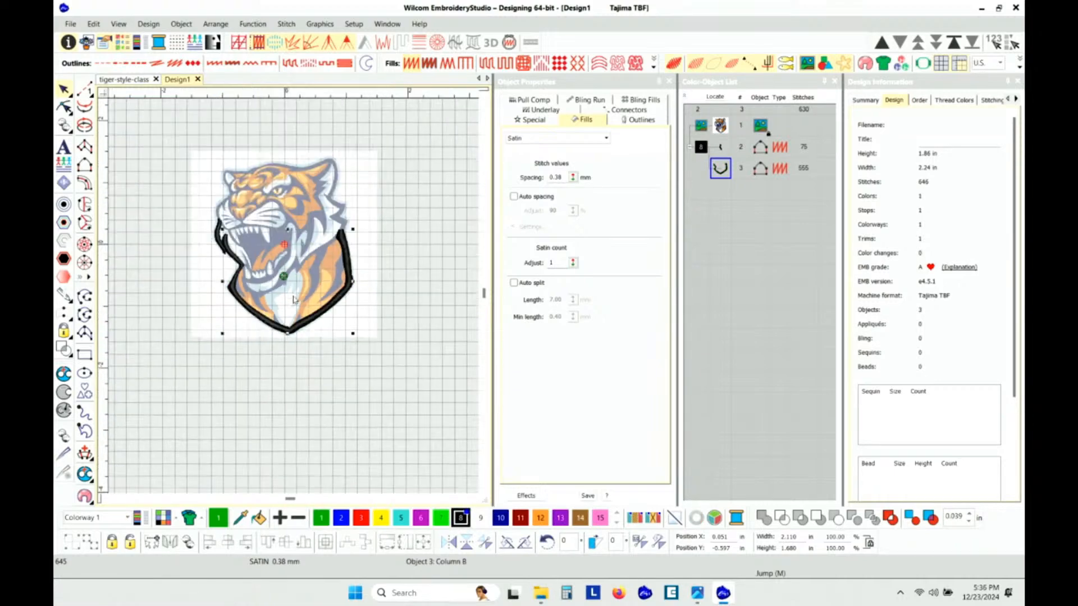
{"action": "scroll", "coordinate": [292, 298], "scroll_direction": "down", "scroll_amount": 1}
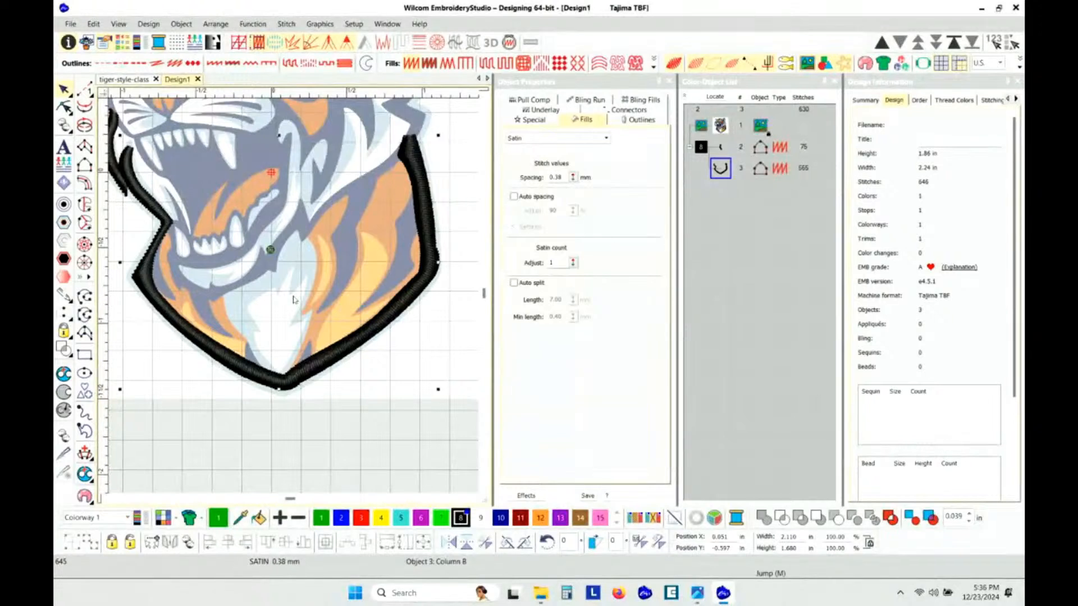
Add stitch angles across the neck column at its bottom tip, pointed side corner, jaw notch and lower edge.
{"action": "key", "text": "ctrl+h"}
{"action": "left_click", "coordinate": [281, 355]}
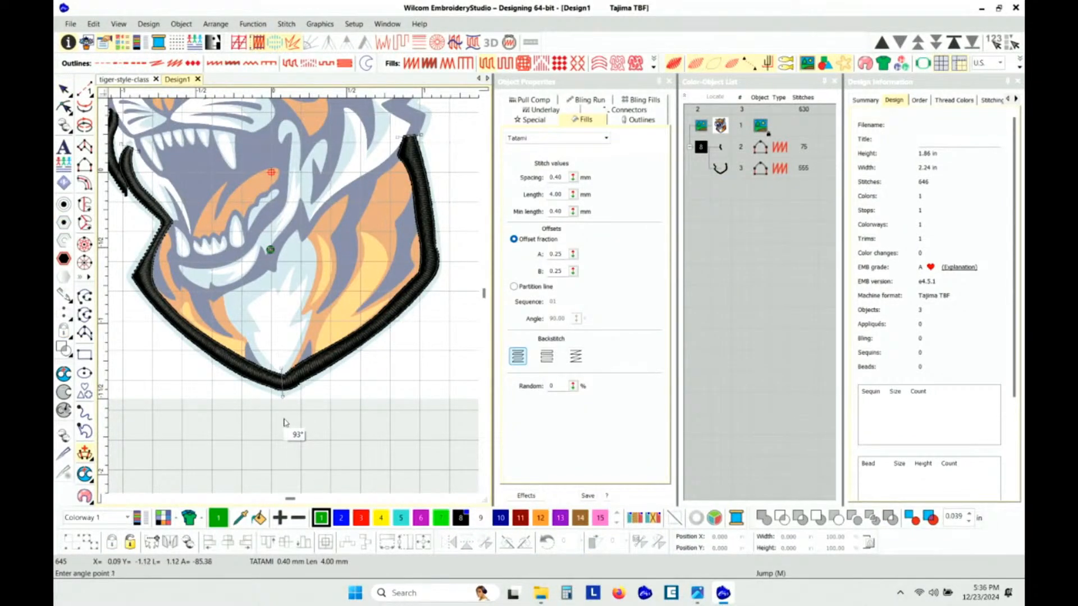
{"action": "left_click", "coordinate": [177, 275]}
{"action": "left_click", "coordinate": [208, 289]}
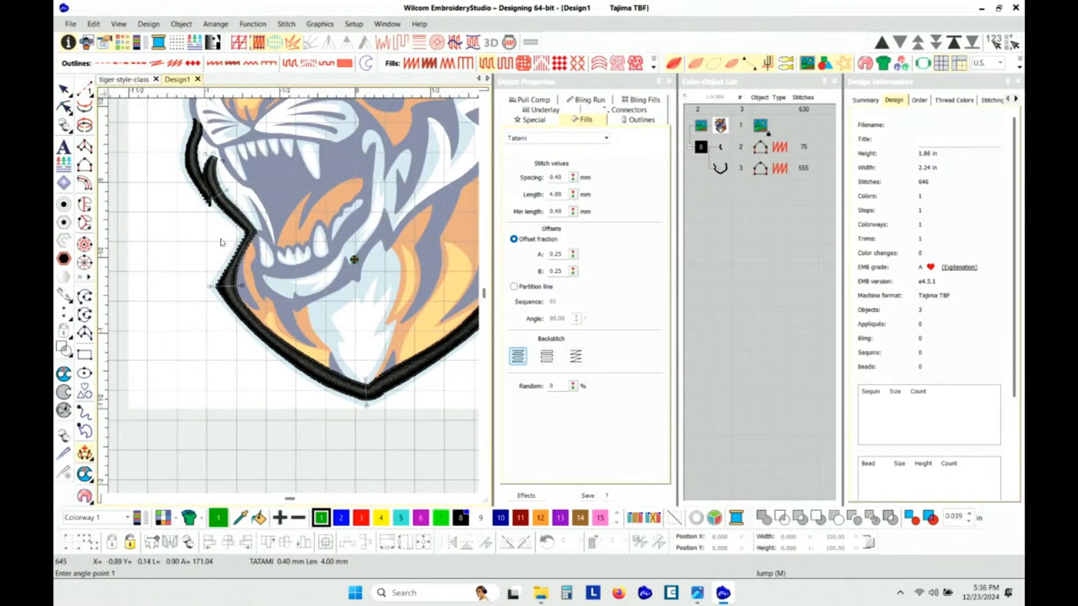
{"action": "left_click", "coordinate": [308, 331]}
{"action": "left_click", "coordinate": [269, 384]}
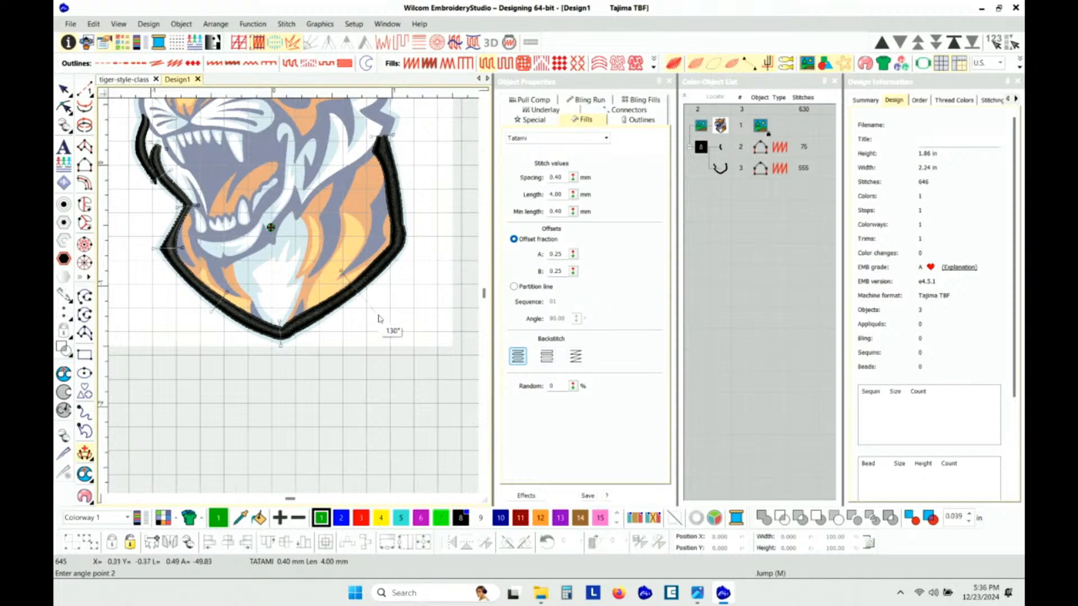
Add stitch angles across the neck column's far side corner and upper edge, and apply all the angles.
{"action": "left_click", "coordinate": [373, 233]}
{"action": "left_click", "coordinate": [418, 250]}
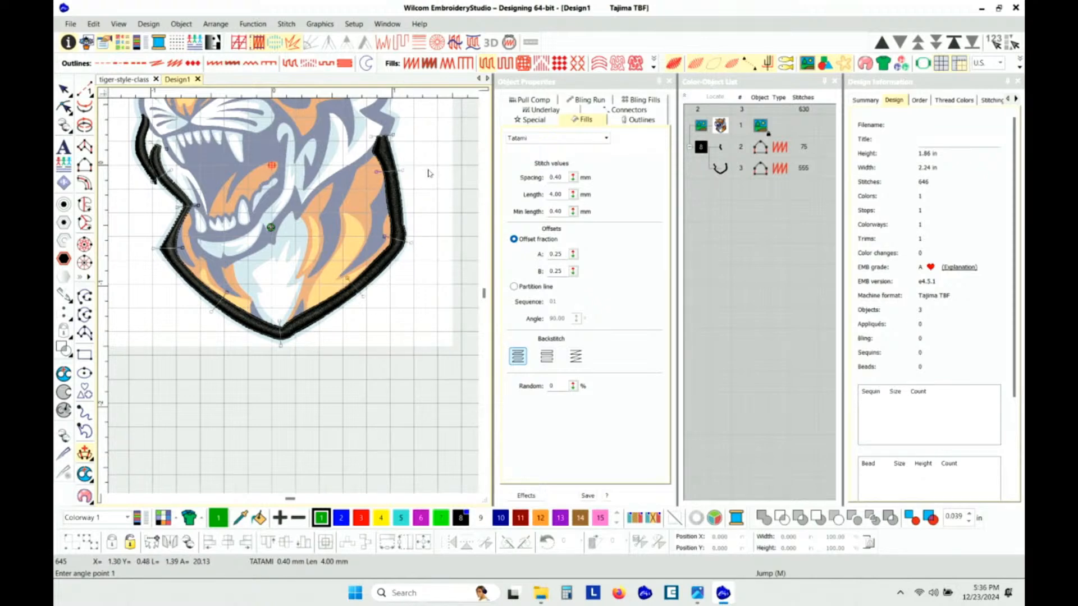
{"action": "key", "text": "Return"}
{"action": "scroll", "coordinate": [272, 387], "scroll_direction": "down", "scroll_amount": 2}
{"action": "scroll", "coordinate": [294, 300], "scroll_direction": "up", "scroll_amount": 3}
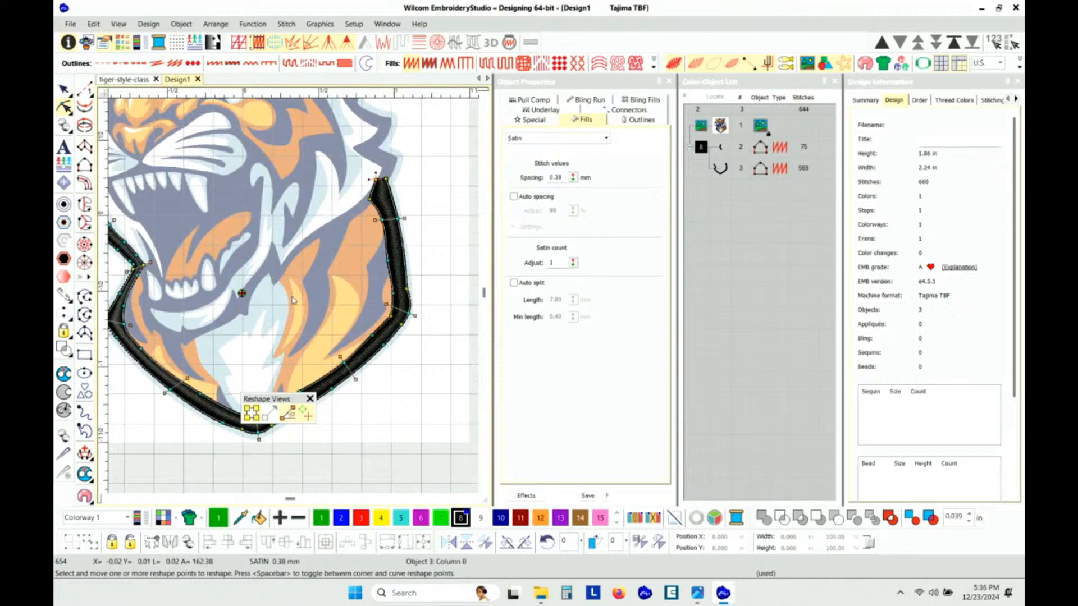
{"action": "key", "text": "Escape"}
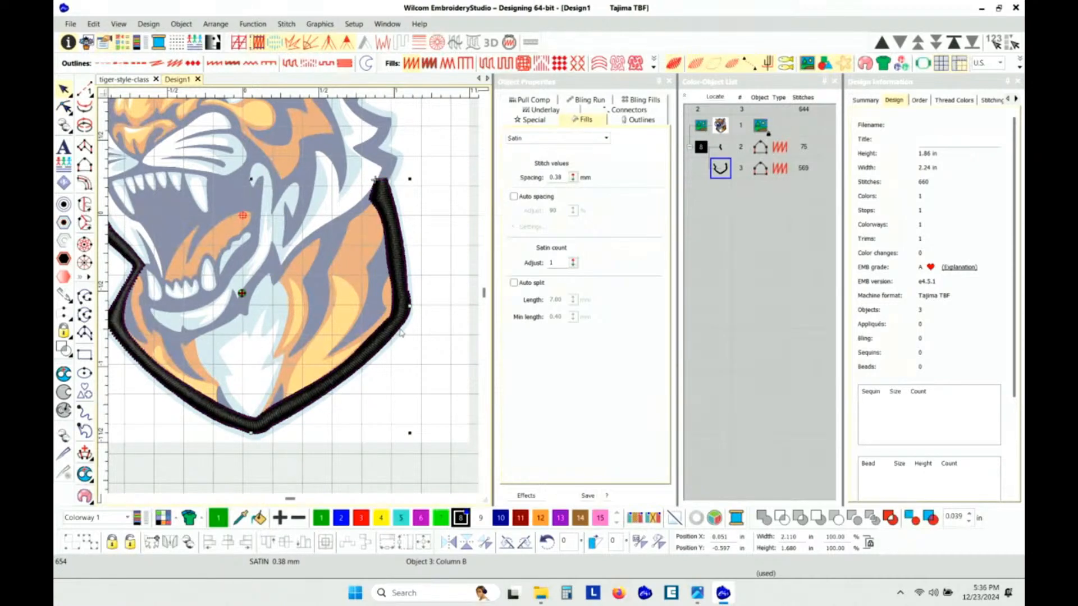
Start a Column B object on the curved dark stripe beside the neck's pointed side corner, tracing side 1 down its orange-bordered edge.
{"action": "scroll", "coordinate": [294, 299], "scroll_direction": "down", "scroll_amount": 1}
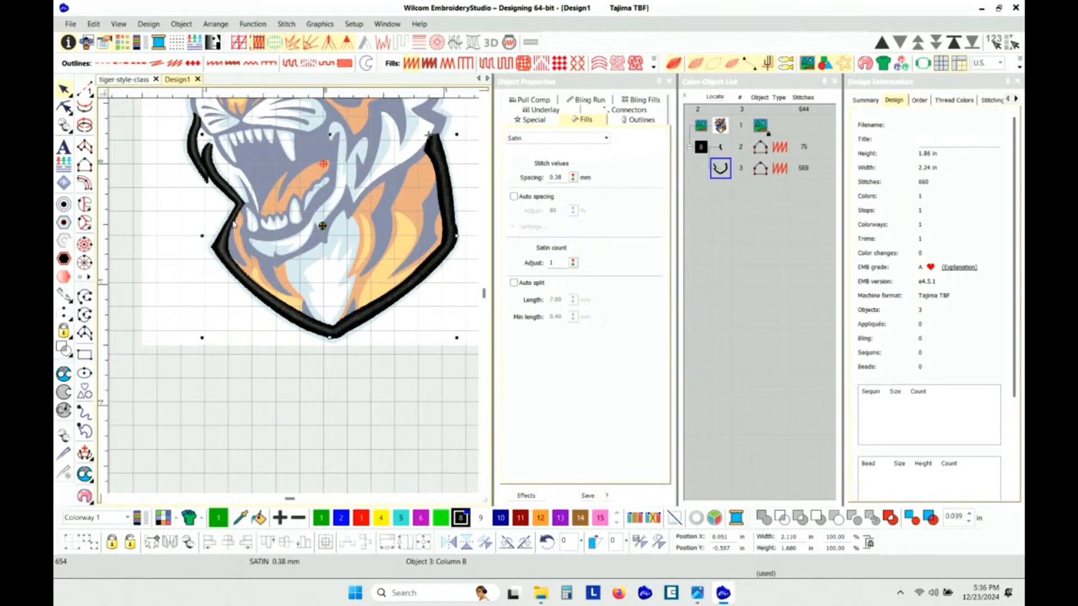
{"action": "scroll", "coordinate": [234, 225], "scroll_direction": "up", "scroll_amount": 5}
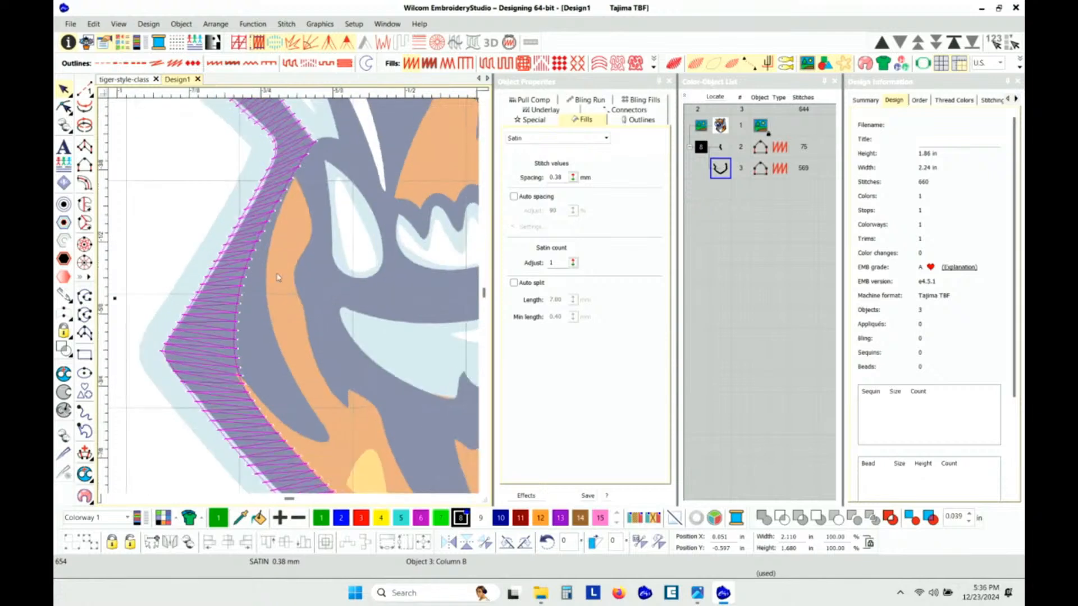
{"action": "left_click", "coordinate": [84, 165]}
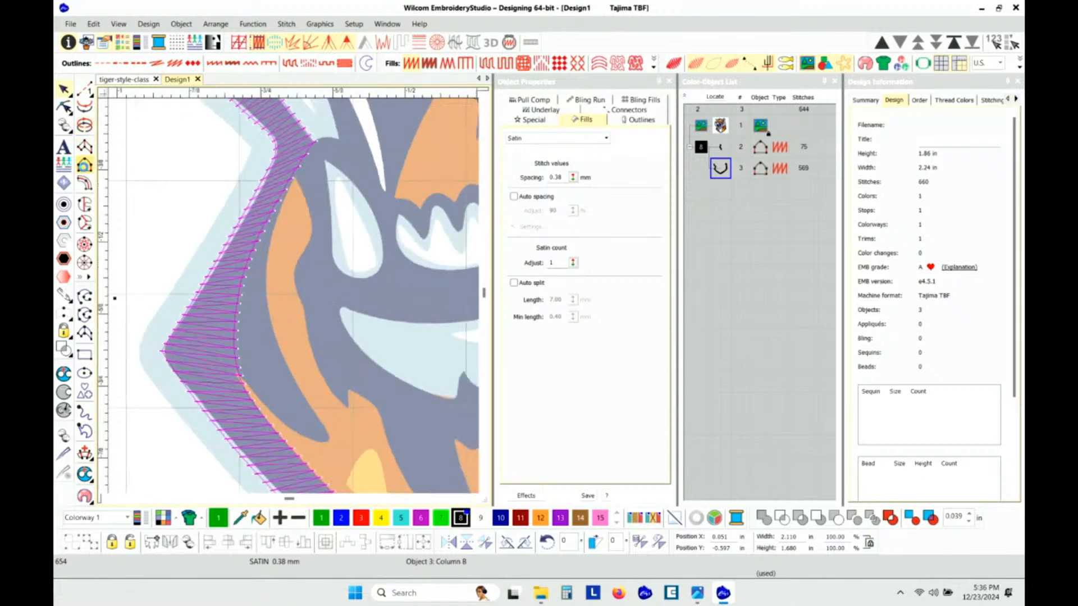
{"action": "left_click", "coordinate": [292, 178]}
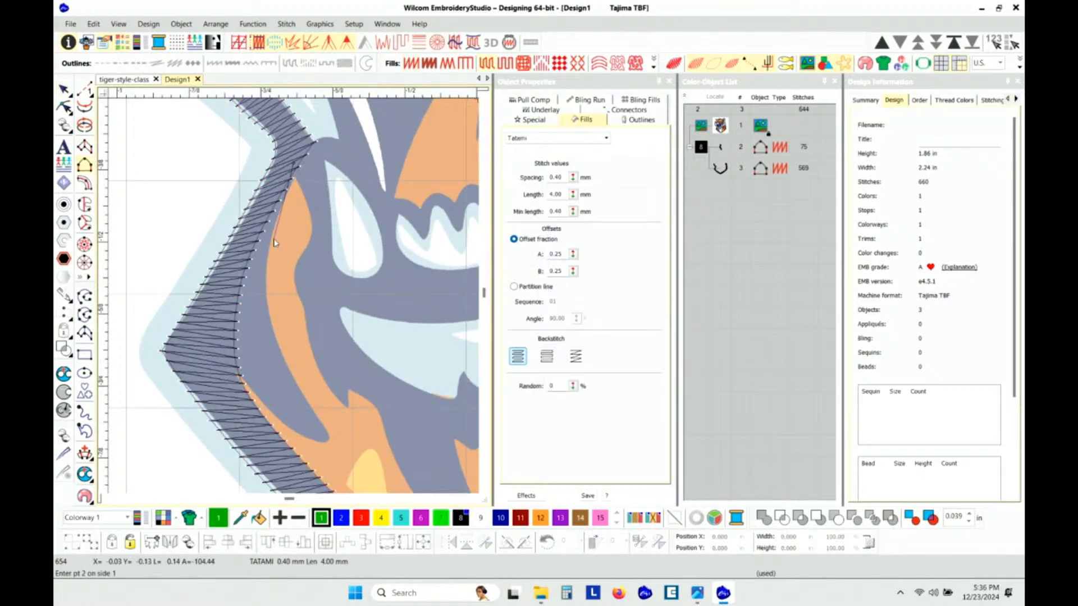
{"action": "left_click", "coordinate": [272, 246]}
{"action": "left_click", "coordinate": [273, 318]}
{"action": "left_click", "coordinate": [312, 391]}
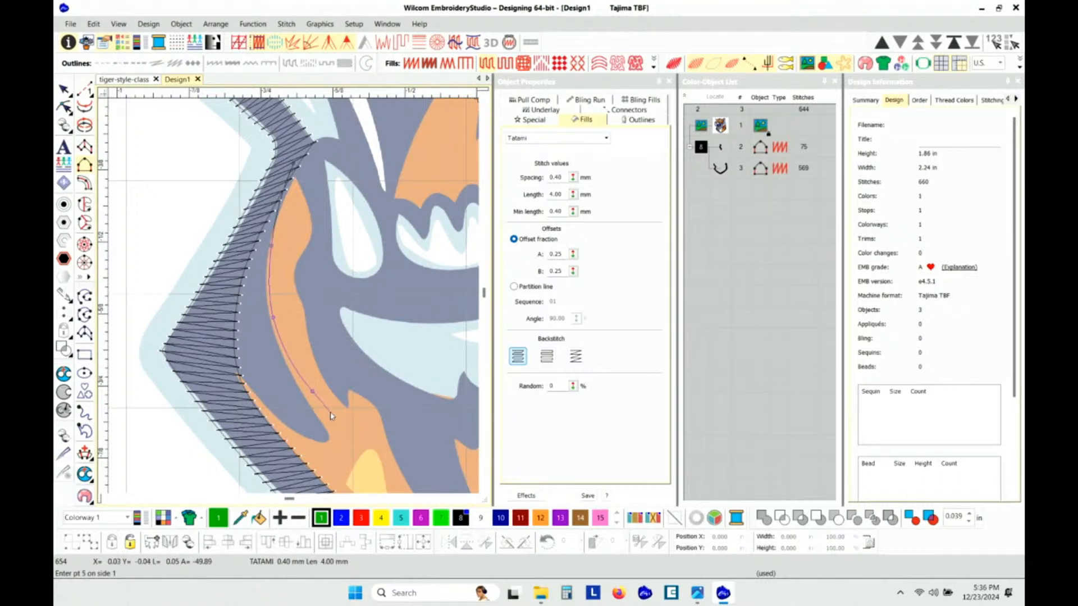
{"action": "key", "text": "Return"}
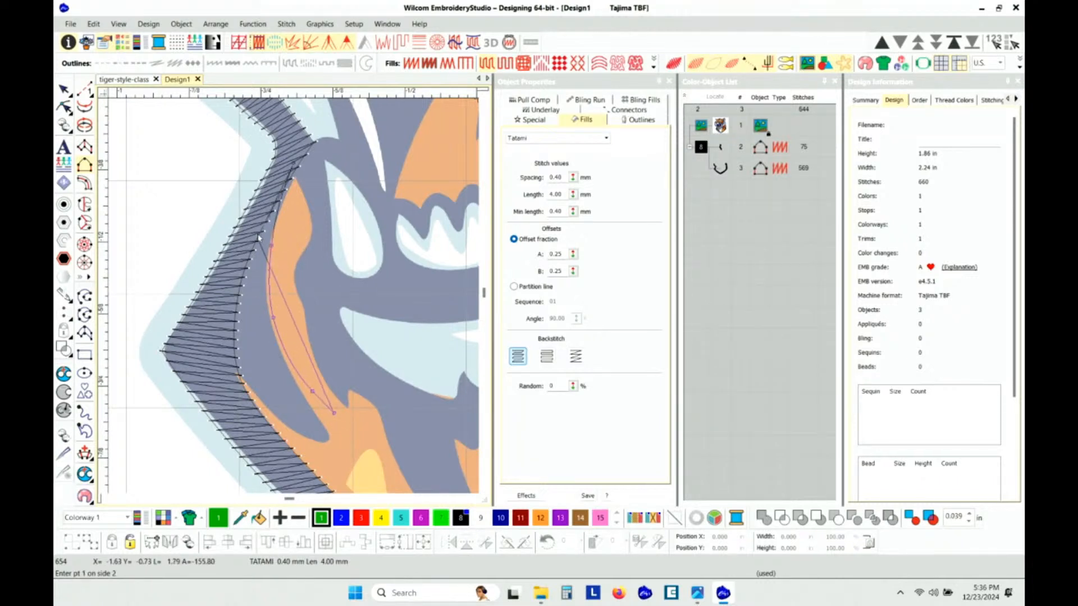
Trace side 2 of the curved stripe down its outer edge, overlapping the neck outline, to the blunt lower end and generate the column.
{"action": "left_click", "coordinate": [272, 177]}
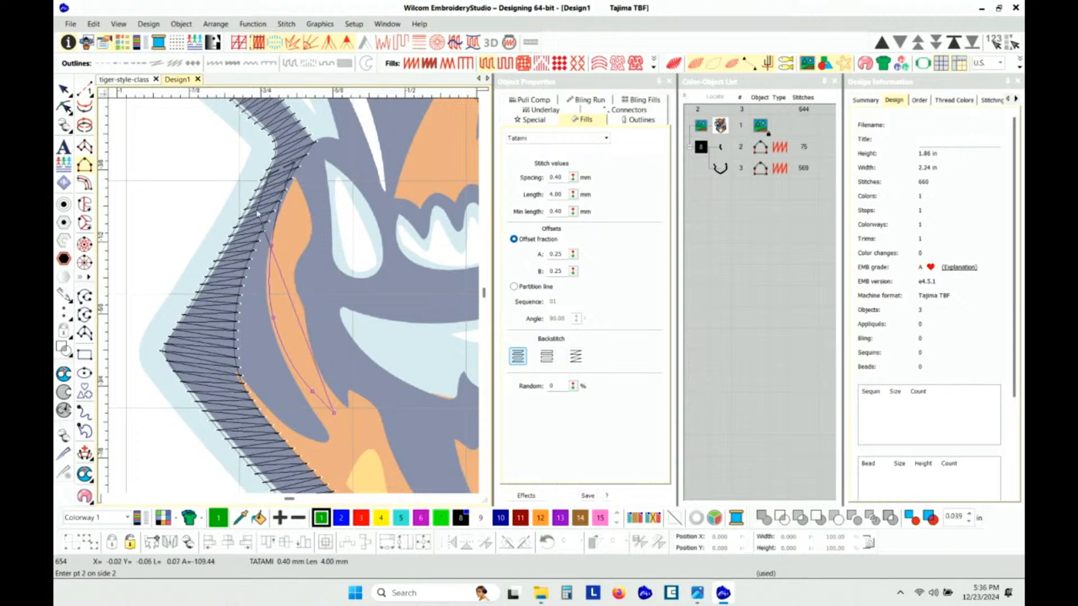
{"action": "left_click", "coordinate": [241, 251]}
{"action": "left_click", "coordinate": [227, 328]}
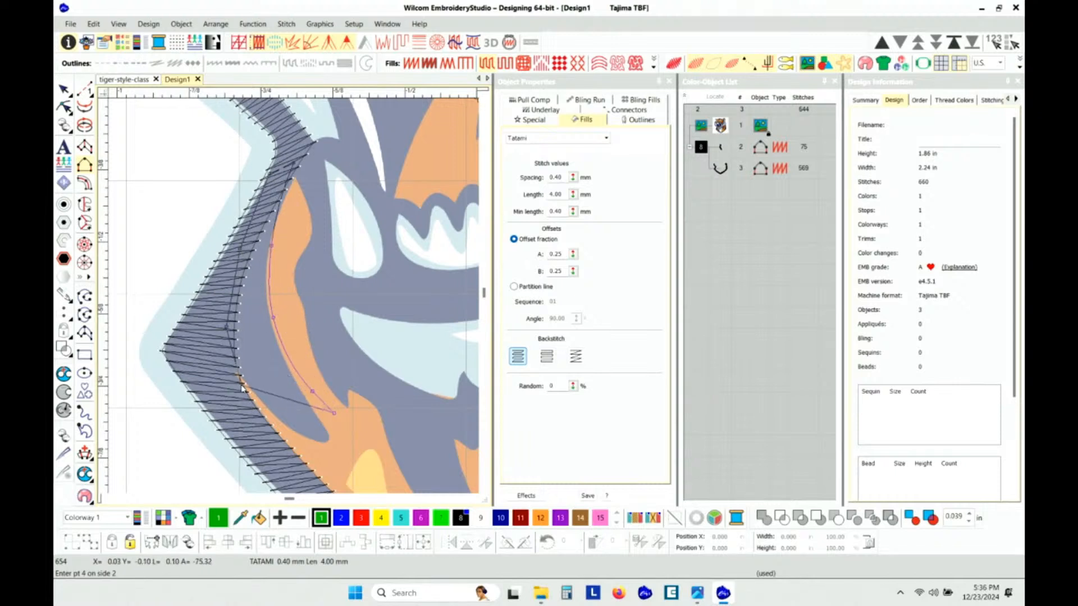
{"action": "left_click", "coordinate": [243, 386]}
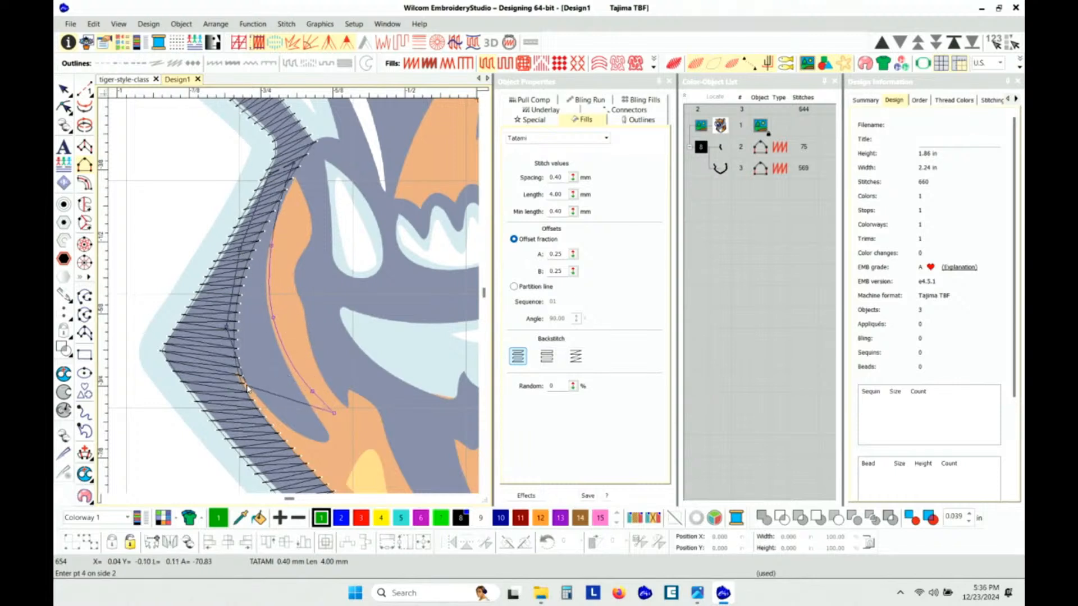
{"action": "left_click", "coordinate": [321, 444]}
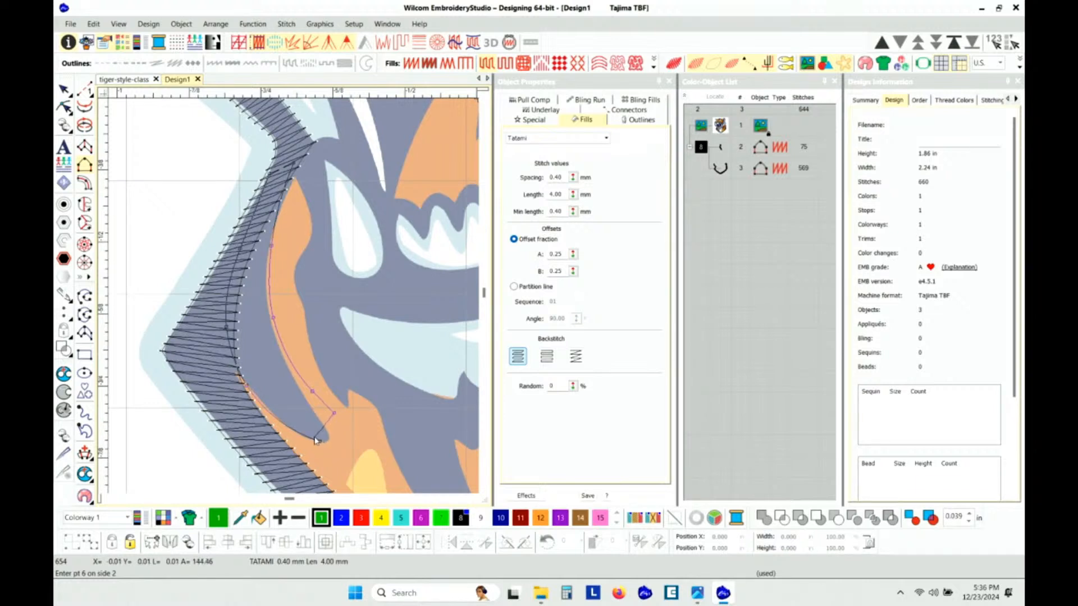
{"action": "key", "text": "Return"}
{"action": "key", "text": "Escape"}
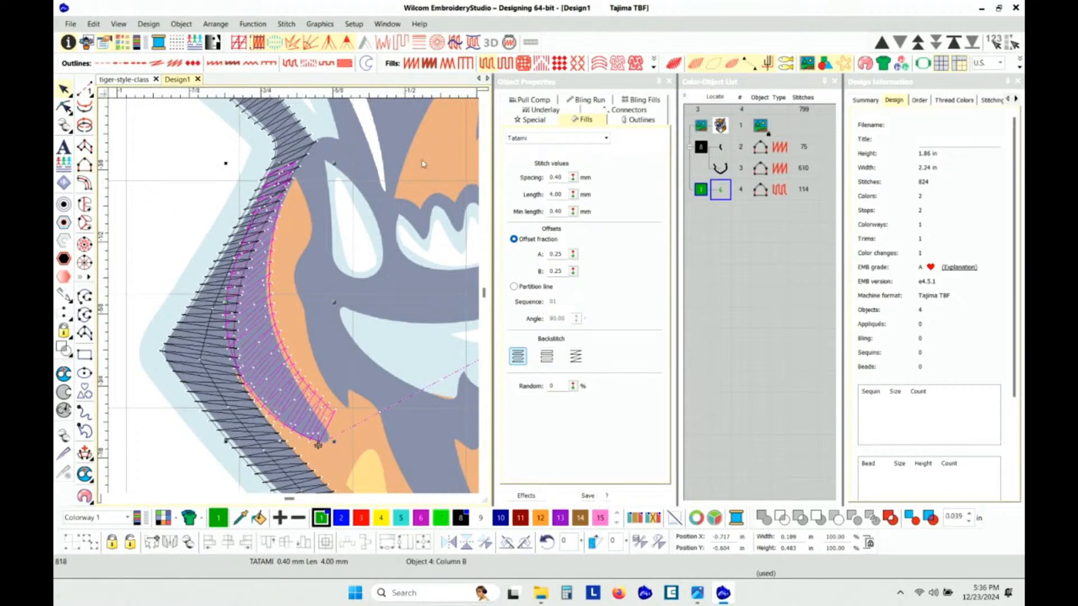
Make the curved stripe column Satin in black color 8 and add stitch angles across it along its length.
{"action": "left_click", "coordinate": [412, 64]}
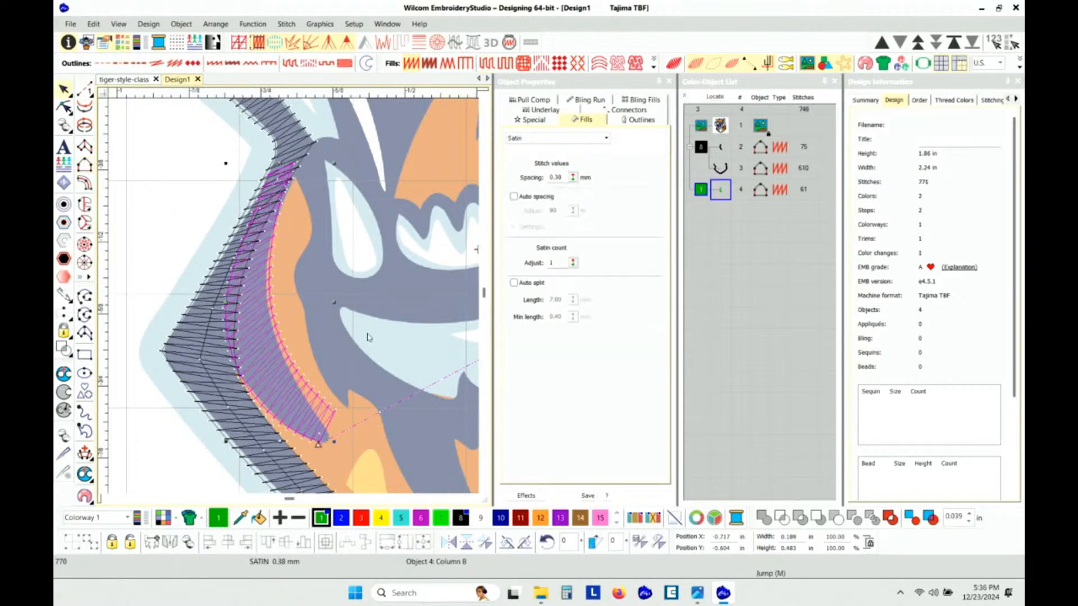
{"action": "left_click", "coordinate": [460, 517]}
{"action": "key", "text": "ctrl+h"}
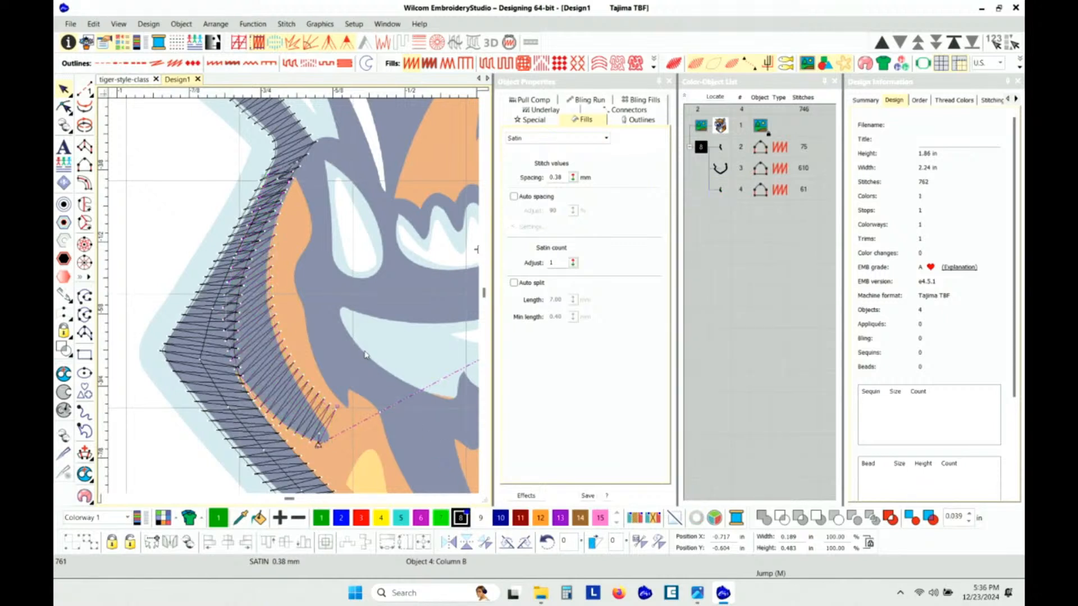
{"action": "left_click", "coordinate": [323, 308]}
{"action": "left_click", "coordinate": [162, 321]}
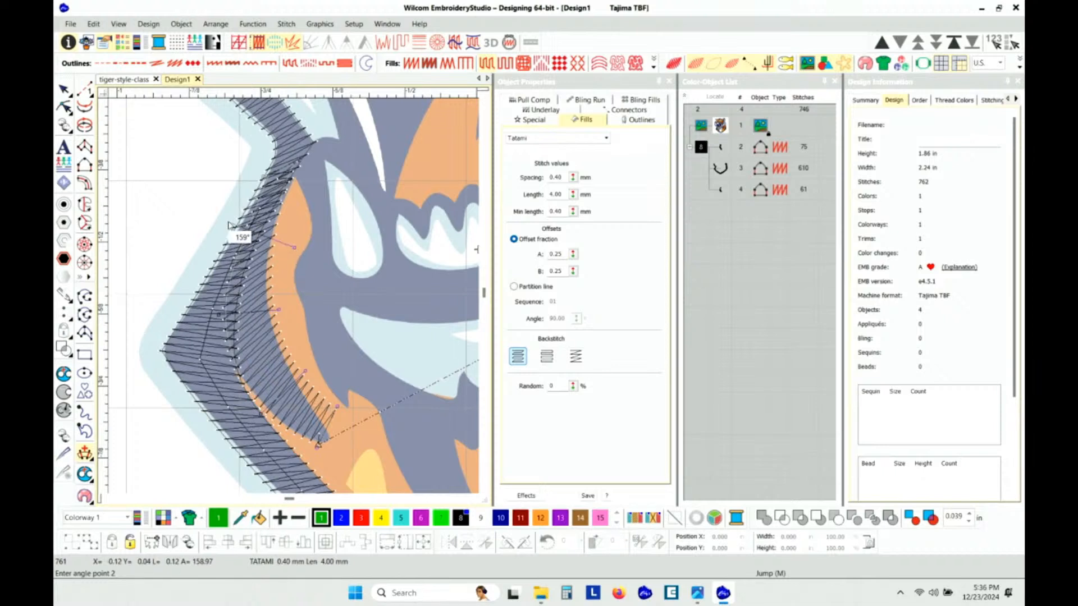
{"action": "key", "text": "h"}
{"action": "key", "text": "Escape"}
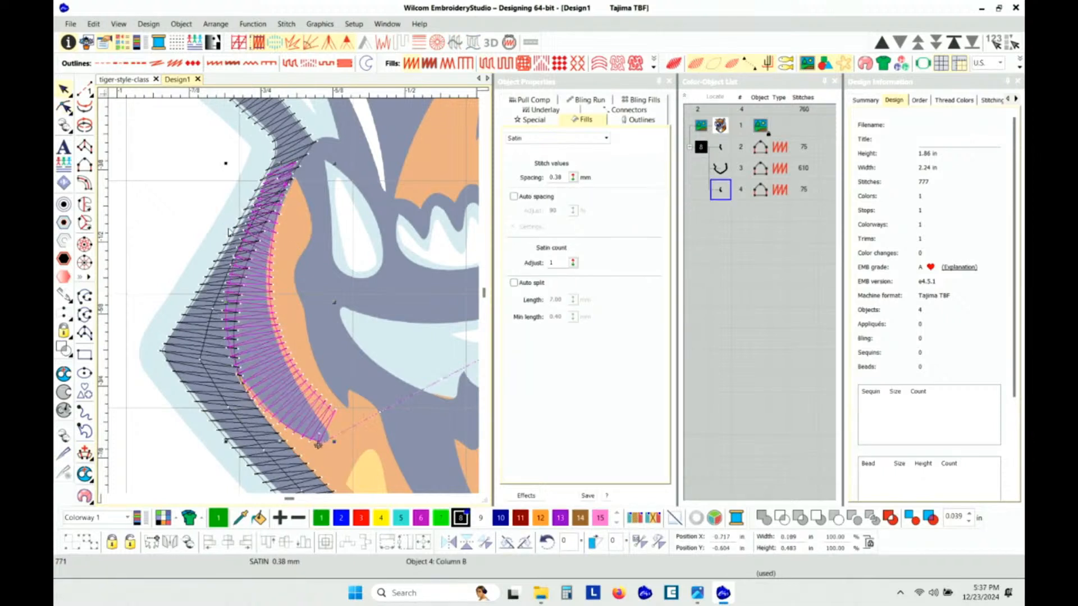
Add a stitch angle across the neck outline column between the jaw notch and the pointed side corner, and apply it.
{"action": "left_click", "coordinate": [218, 420]}
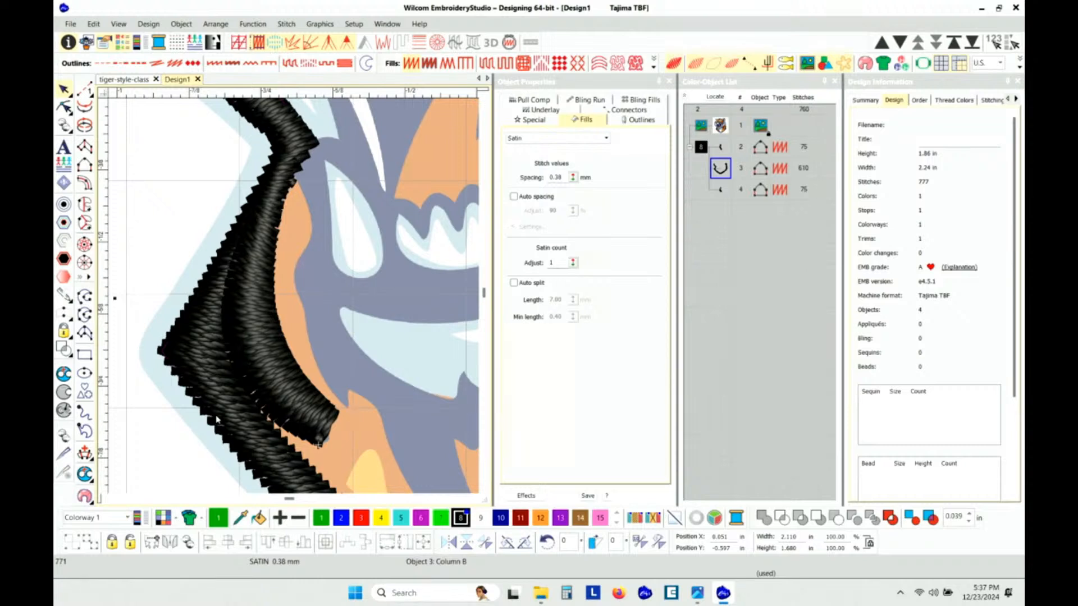
{"action": "key", "text": "ctrl+h"}
{"action": "left_click", "coordinate": [310, 261]}
{"action": "left_click", "coordinate": [206, 200]}
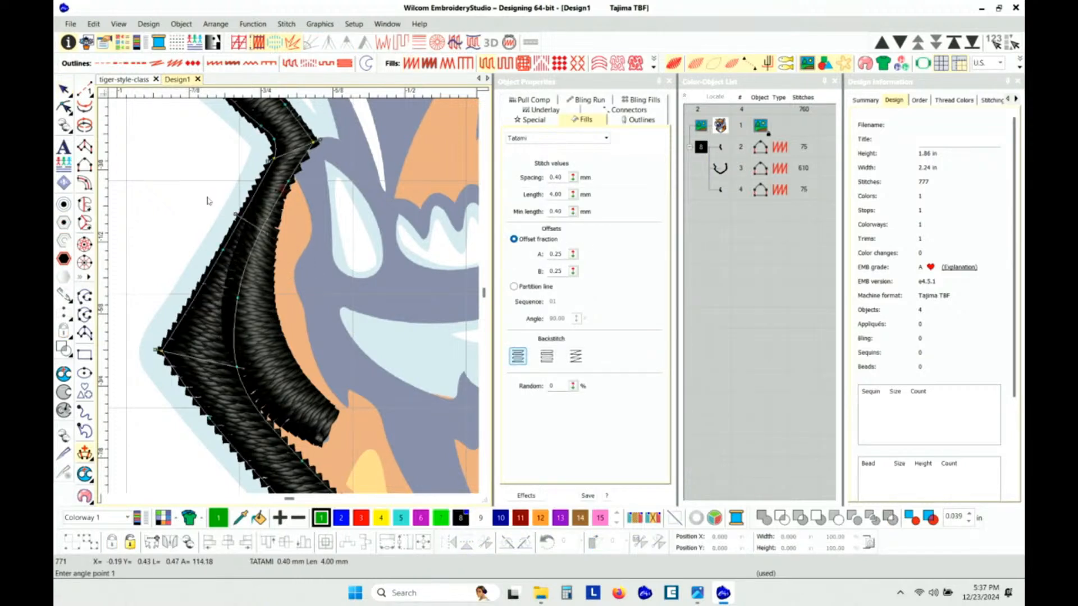
{"action": "key", "text": "Escape"}
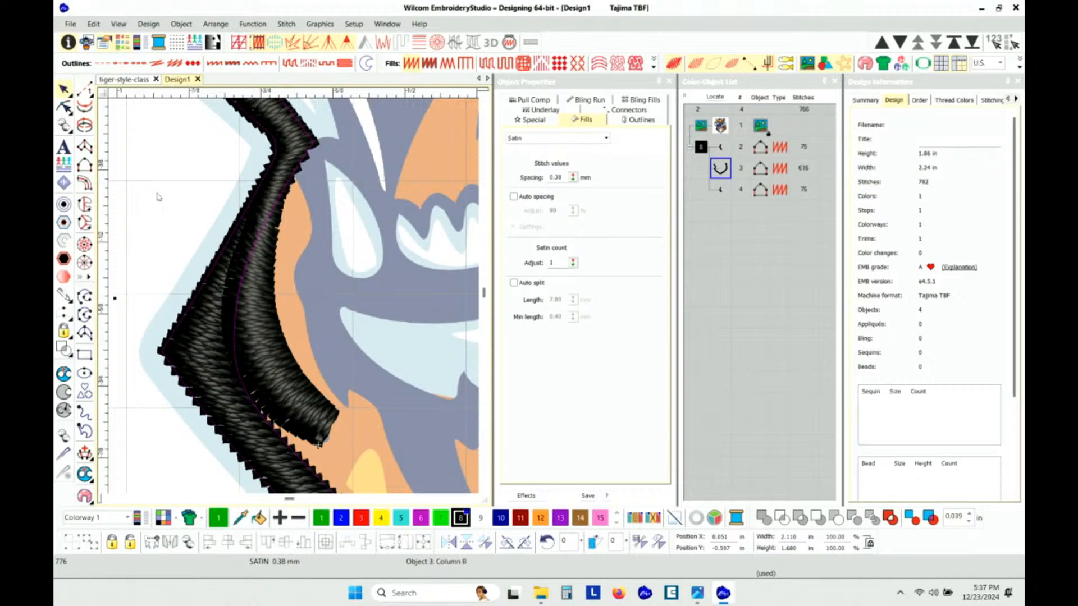
{"action": "scroll", "coordinate": [358, 301], "scroll_direction": "down", "scroll_amount": 3}
{"action": "key", "text": "Escape"}
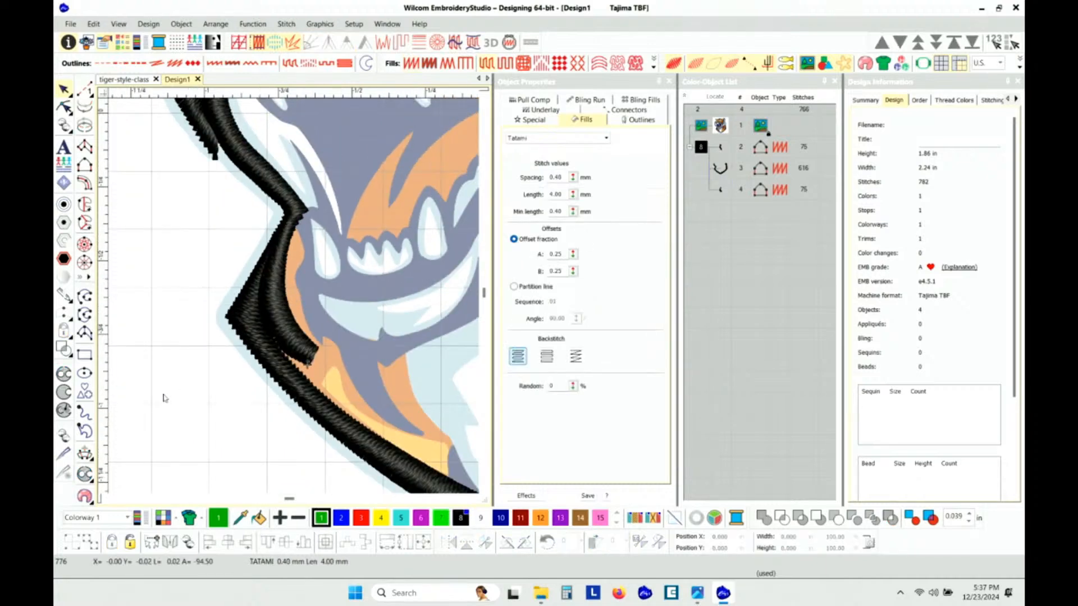
Start a Column B object on the small dark stripe near the neck's bottom tip, tracing side 1 along the light chest fur into the outline.
{"action": "scroll", "coordinate": [296, 292], "scroll_direction": "up", "scroll_amount": 2}
{"action": "key", "text": "t"}
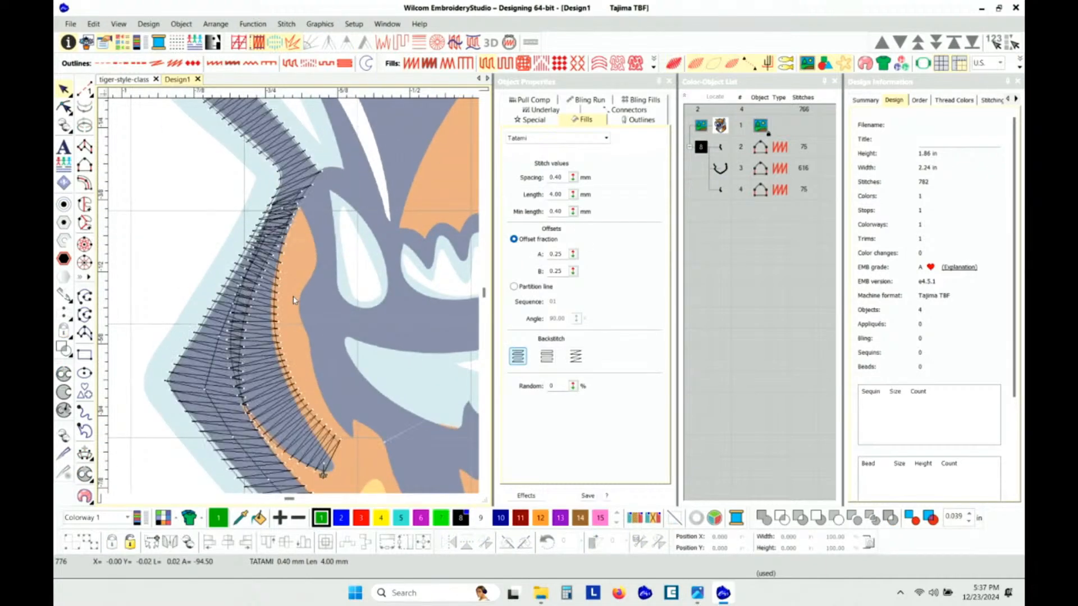
{"action": "scroll", "coordinate": [290, 276], "scroll_direction": "up", "scroll_amount": 1}
{"action": "scroll", "coordinate": [295, 299], "scroll_direction": "down", "scroll_amount": 1}
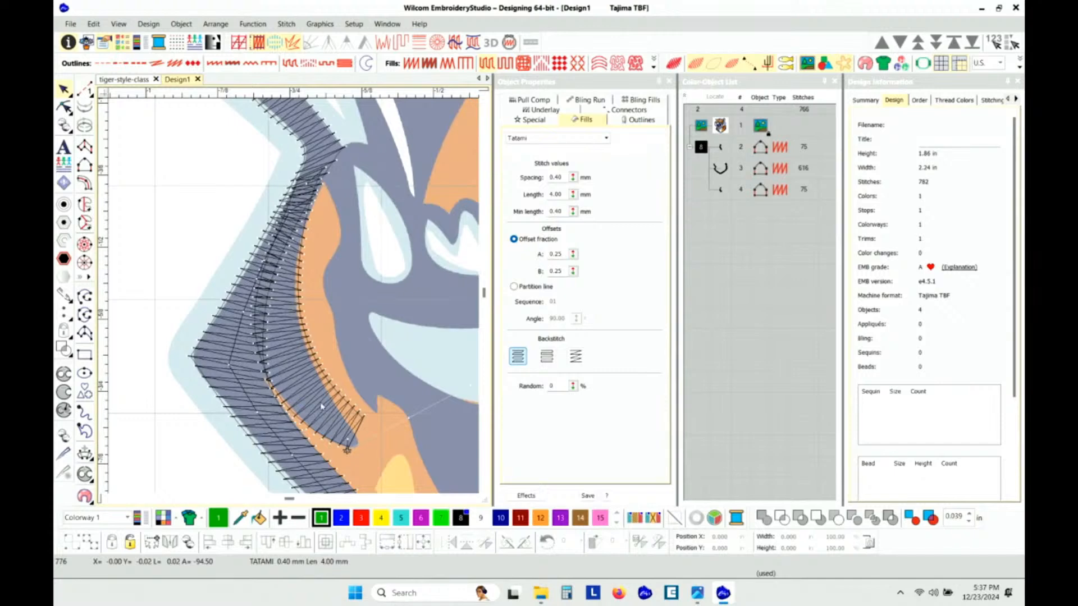
{"action": "scroll", "coordinate": [322, 407], "scroll_direction": "down", "scroll_amount": 1}
{"action": "scroll", "coordinate": [334, 318], "scroll_direction": "down", "scroll_amount": 1}
{"action": "scroll", "coordinate": [419, 394], "scroll_direction": "up", "scroll_amount": 1}
{"action": "scroll", "coordinate": [293, 298], "scroll_direction": "up", "scroll_amount": 1}
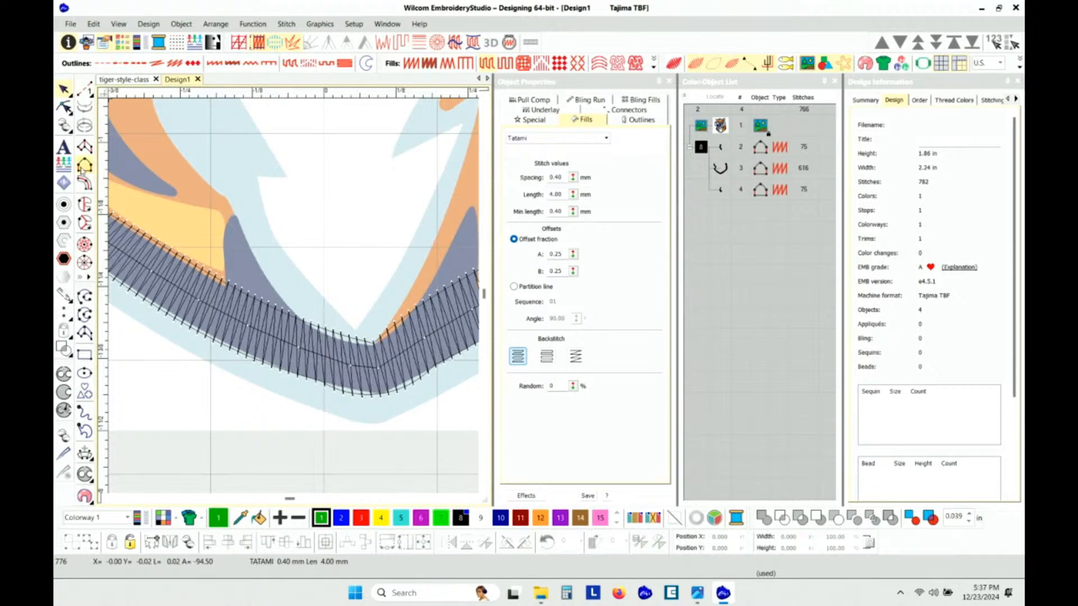
{"action": "left_click", "coordinate": [84, 165]}
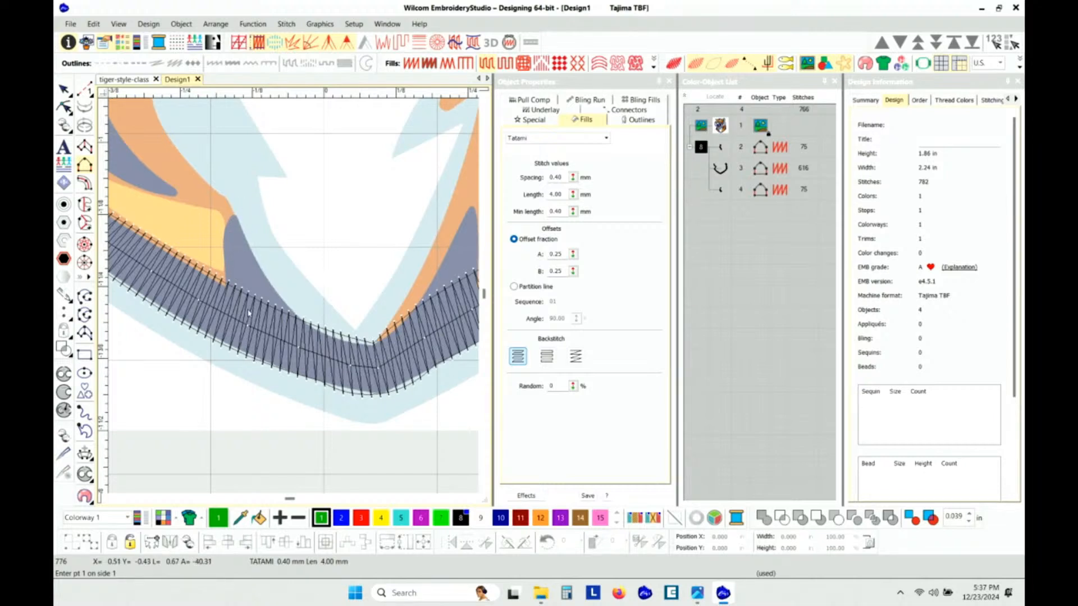
{"action": "left_click", "coordinate": [249, 188]}
{"action": "left_click", "coordinate": [256, 241]}
{"action": "left_click", "coordinate": [312, 328]}
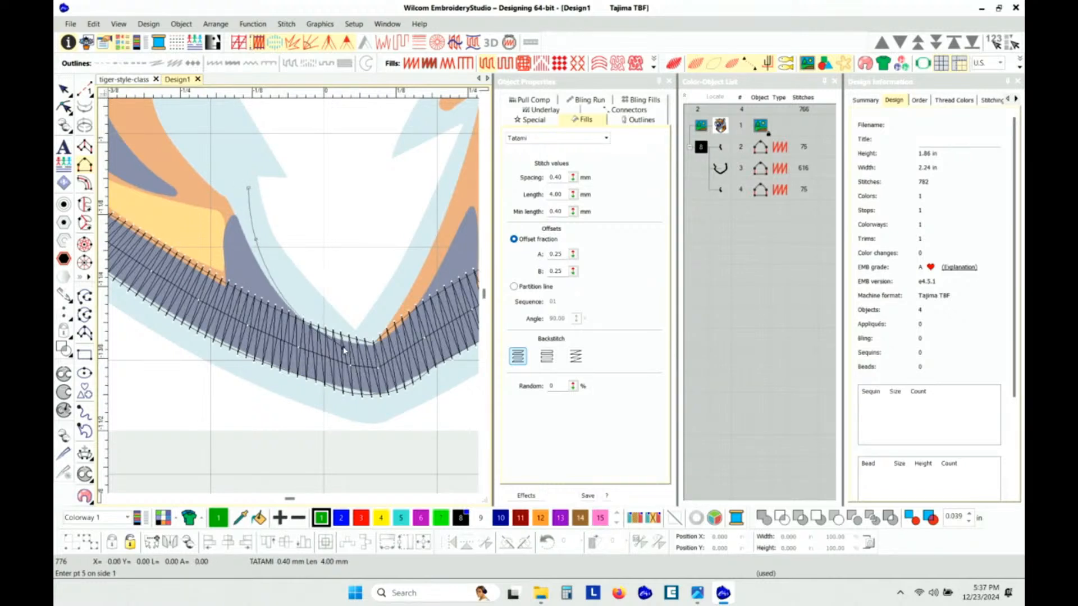
{"action": "key", "text": "Return"}
Trace side 2 of the small stripe down its yellow-bordered edge into the neck outline and generate the column.
{"action": "left_click", "coordinate": [211, 223]}
{"action": "left_click", "coordinate": [246, 313]}
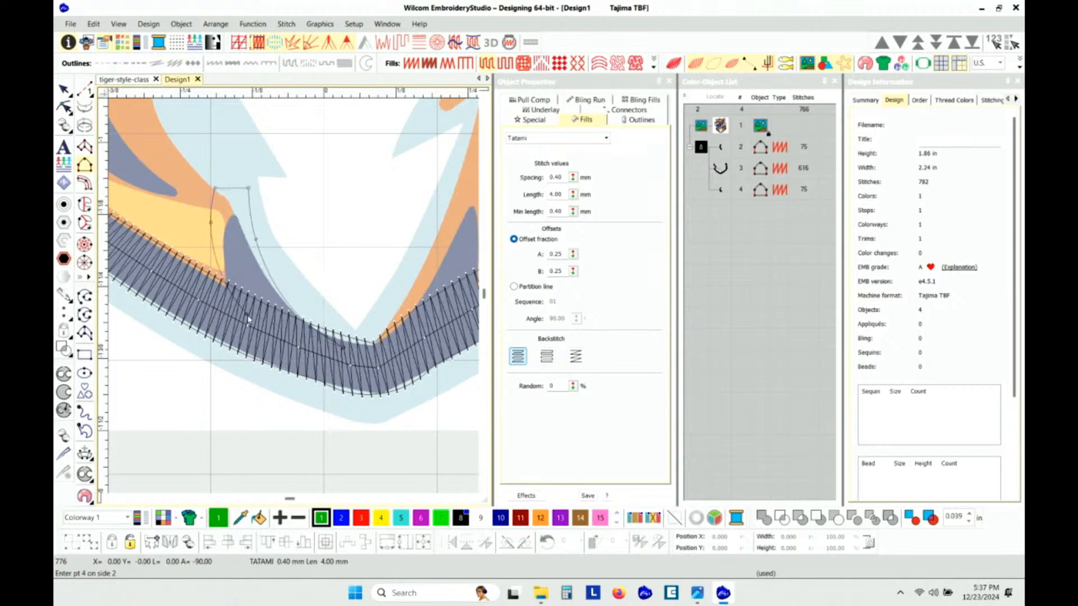
{"action": "left_click", "coordinate": [302, 351]}
{"action": "key", "text": "Return"}
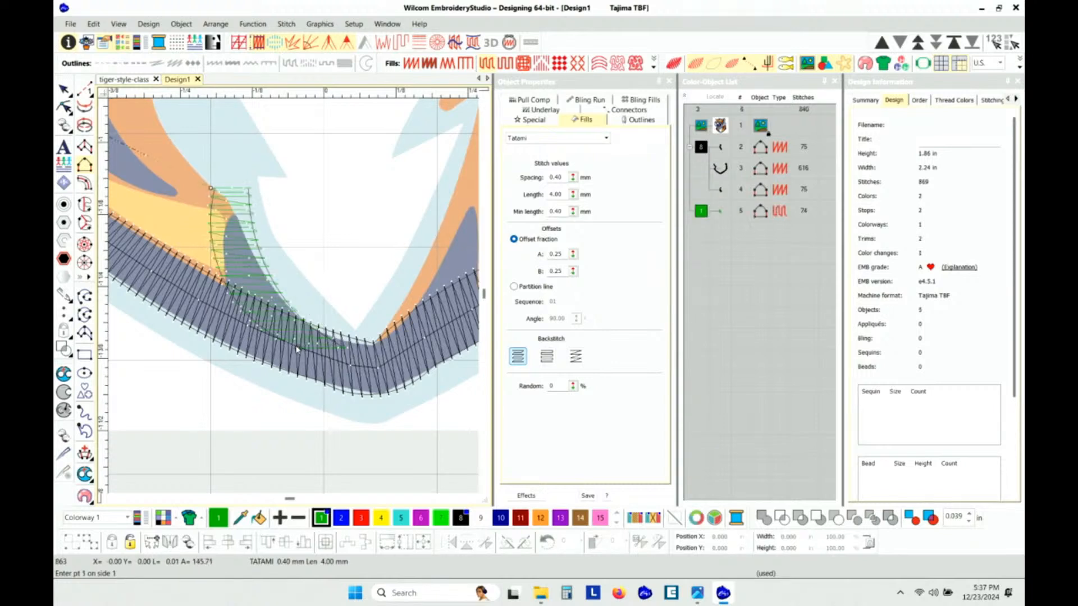
{"action": "key", "text": "Escape"}
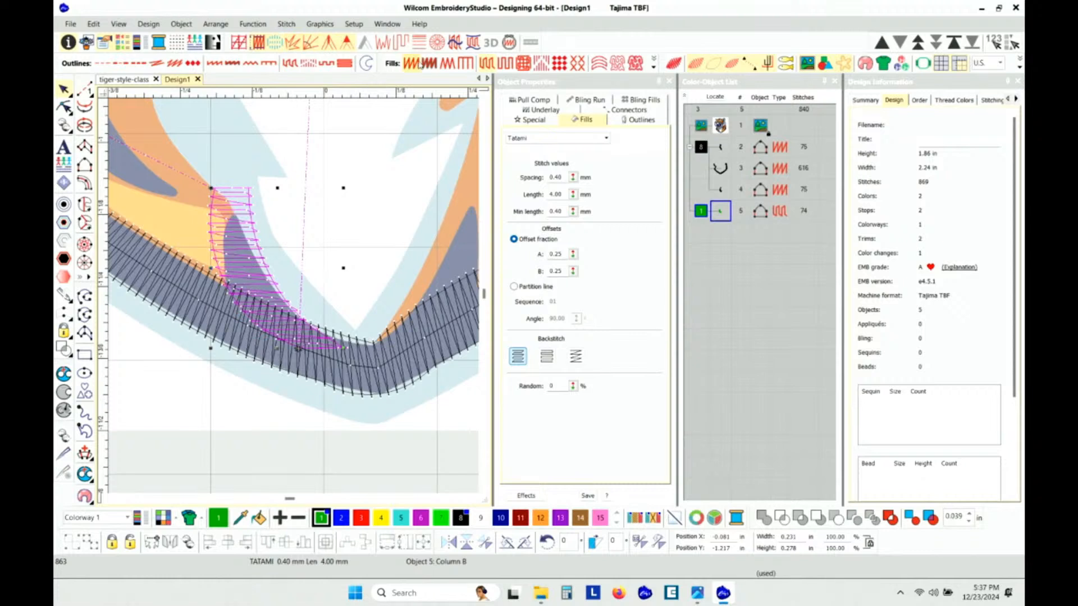
Make the small stripe column Satin in black color 8 and add stitch angles across its upper end and middle.
{"action": "left_click", "coordinate": [411, 63]}
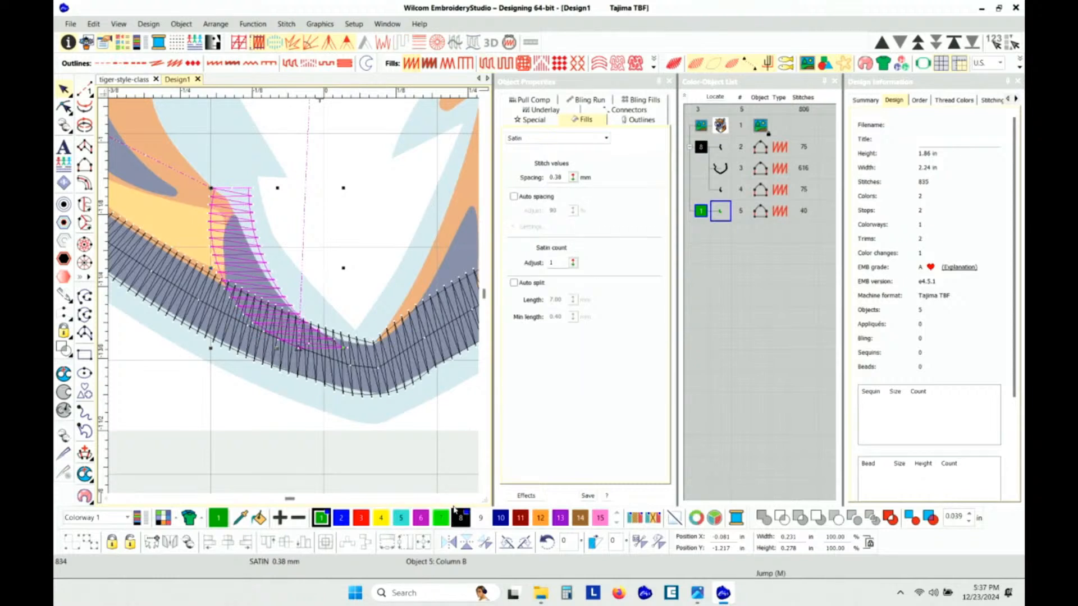
{"action": "left_click", "coordinate": [461, 517]}
{"action": "key", "text": "Escape"}
{"action": "key", "text": "space"}
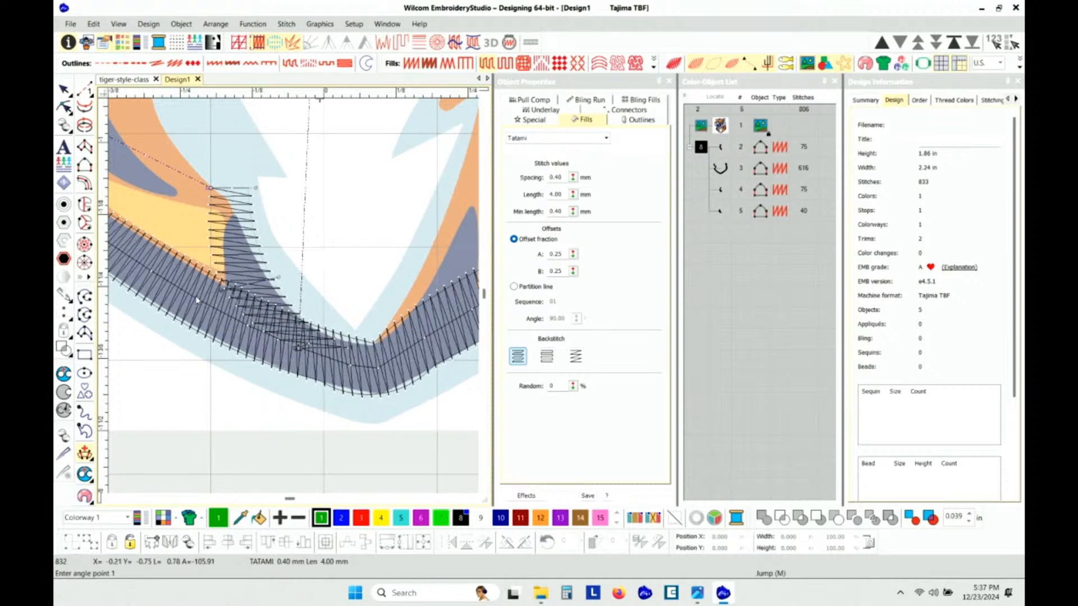
Reshape the small stripe column, moving its lower end point further into the outline toward the neck's bottom tip, and deselect it.
{"action": "key", "text": "h"}
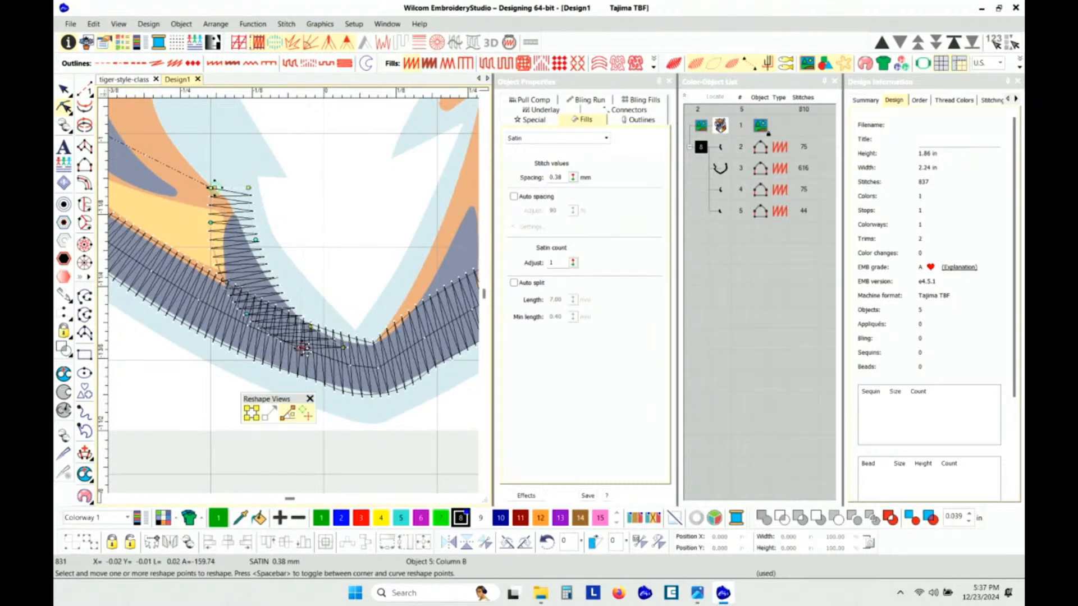
{"action": "left_click_drag", "start_coordinate": [331, 361], "coordinate": [334, 365]}
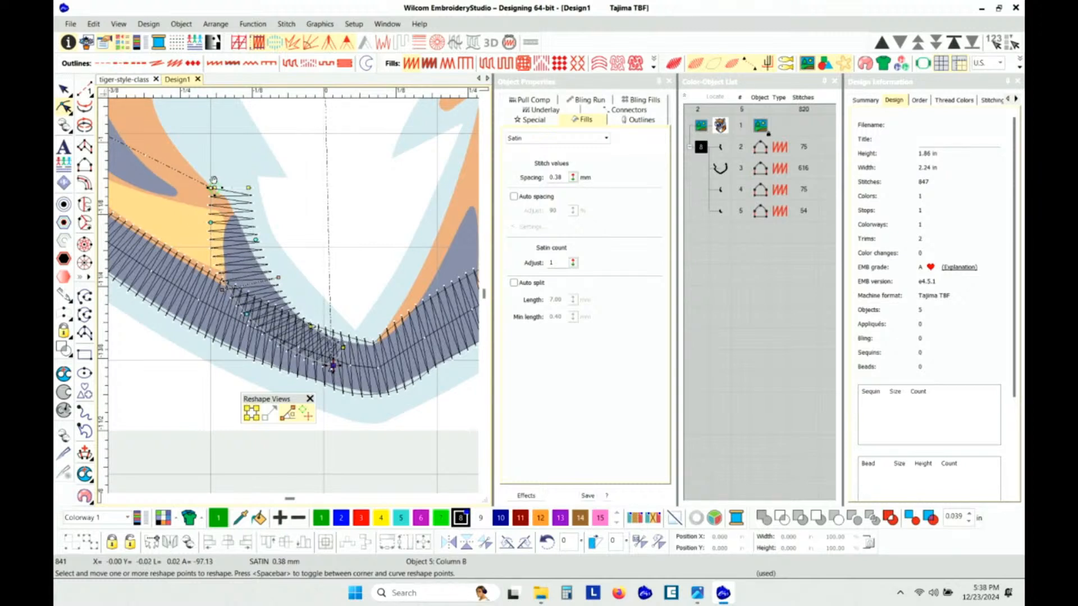
{"action": "left_click_drag", "start_coordinate": [214, 181], "coordinate": [204, 170]}
{"action": "left_click", "coordinate": [64, 90]}
{"action": "left_click", "coordinate": [385, 182]}
{"action": "scroll", "coordinate": [355, 233], "scroll_direction": "down", "scroll_amount": 2}
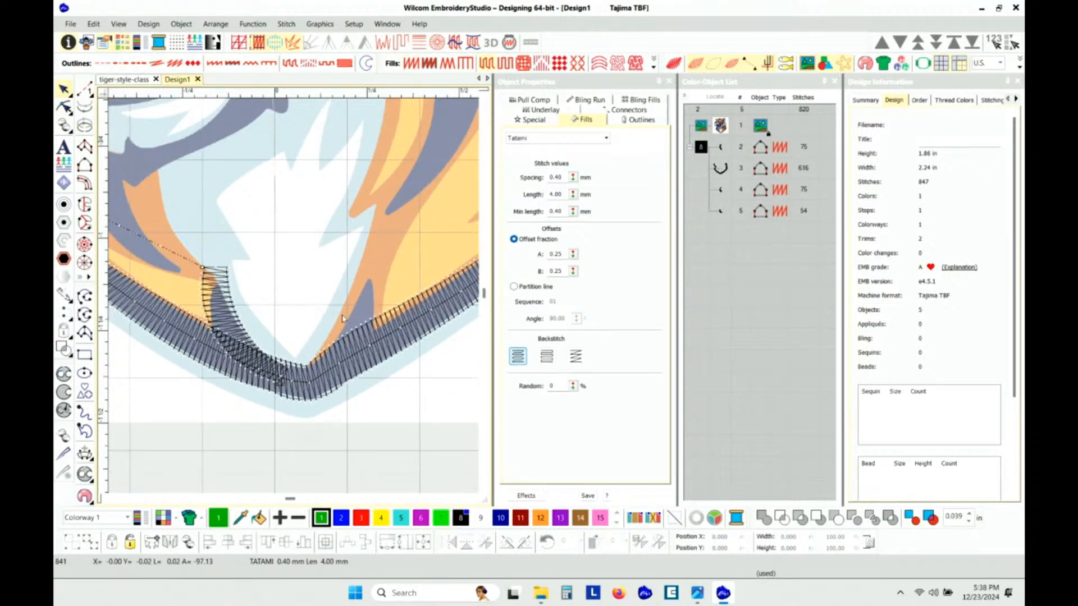
{"action": "scroll", "coordinate": [289, 311], "scroll_direction": "down", "scroll_amount": 2}
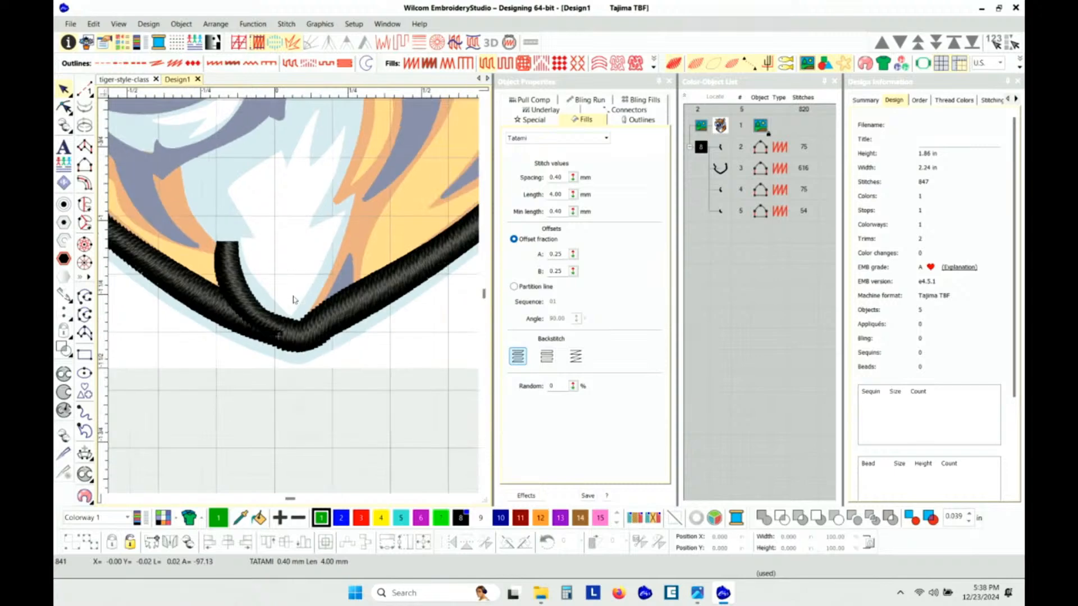
{"action": "scroll", "coordinate": [292, 299], "scroll_direction": "down", "scroll_amount": 1}
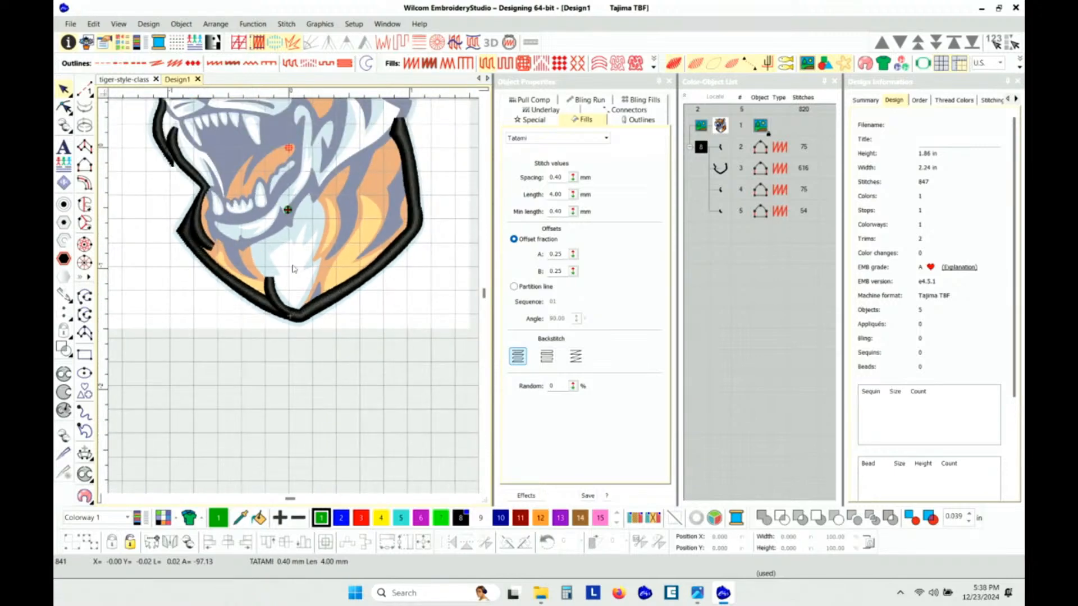
{"action": "scroll", "coordinate": [303, 287], "scroll_direction": "up", "scroll_amount": 1}
{"action": "scroll", "coordinate": [283, 291], "scroll_direction": "up", "scroll_amount": 1}
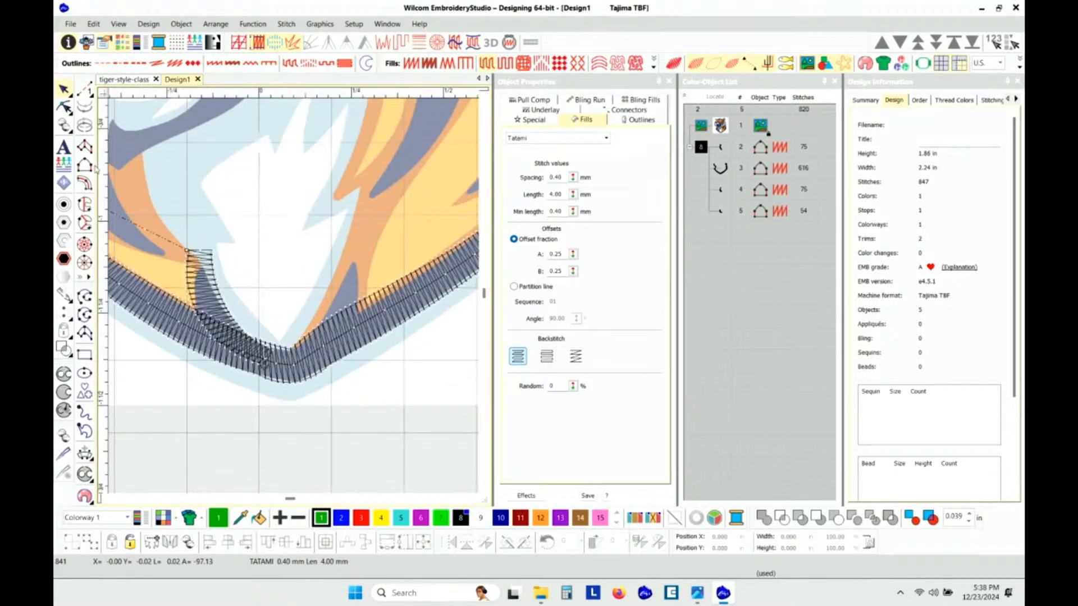
Start a Column B object on the opposite small dark stripe by the neck's bottom tip, tracing side 1 along its chest-side edge into the outline.
{"action": "left_click", "coordinate": [87, 167]}
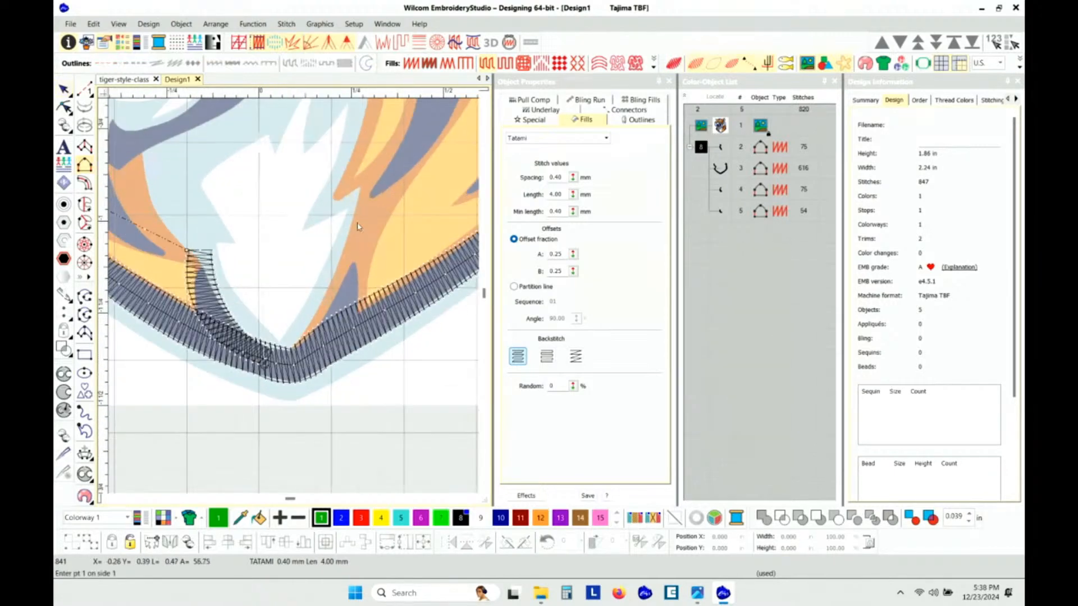
{"action": "left_click", "coordinate": [343, 255]}
{"action": "left_click", "coordinate": [332, 287]}
{"action": "left_click", "coordinate": [303, 349]}
{"action": "key", "text": "Return"}
Trace side 2 of the opposite small stripe from its upper tip down the outer edge into the outline and generate the column.
{"action": "left_click", "coordinate": [357, 249]}
{"action": "left_click", "coordinate": [362, 266]}
{"action": "left_click", "coordinate": [360, 287]}
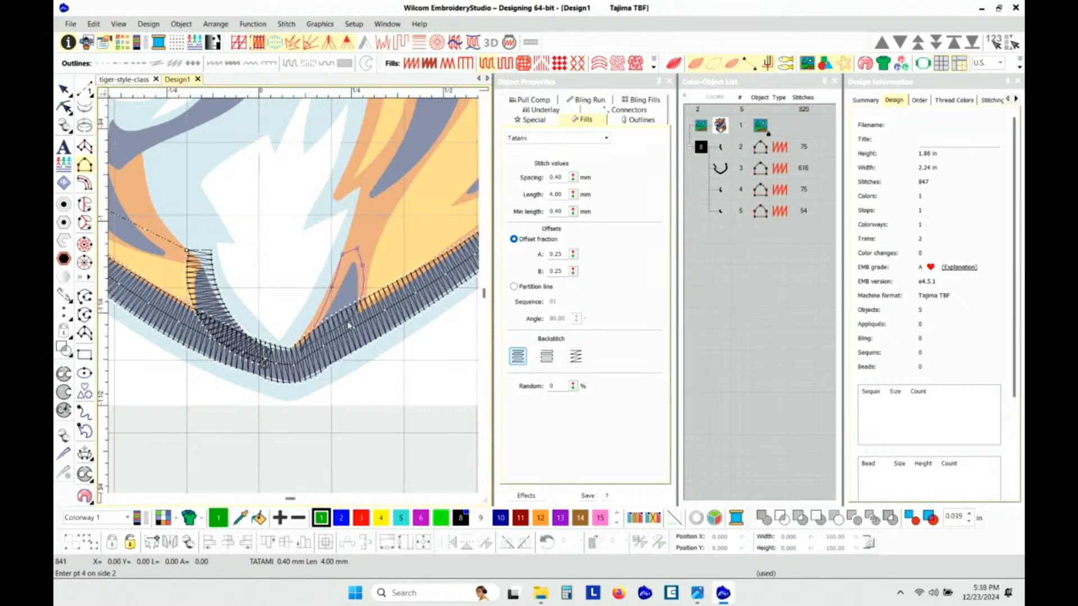
{"action": "left_click", "coordinate": [324, 351]}
{"action": "key", "text": "Return"}
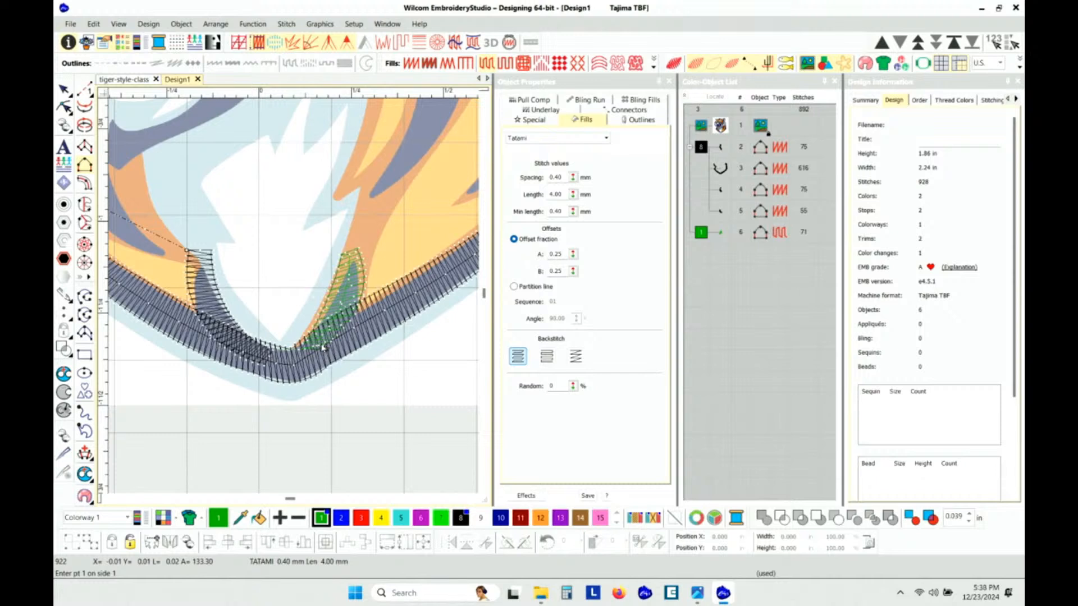
Add a stitch angle across the middle of the new small stripe column and make it Satin in black color 8.
{"action": "key", "text": "ctrl+h"}
{"action": "left_click", "coordinate": [298, 297]}
{"action": "left_click", "coordinate": [382, 314]}
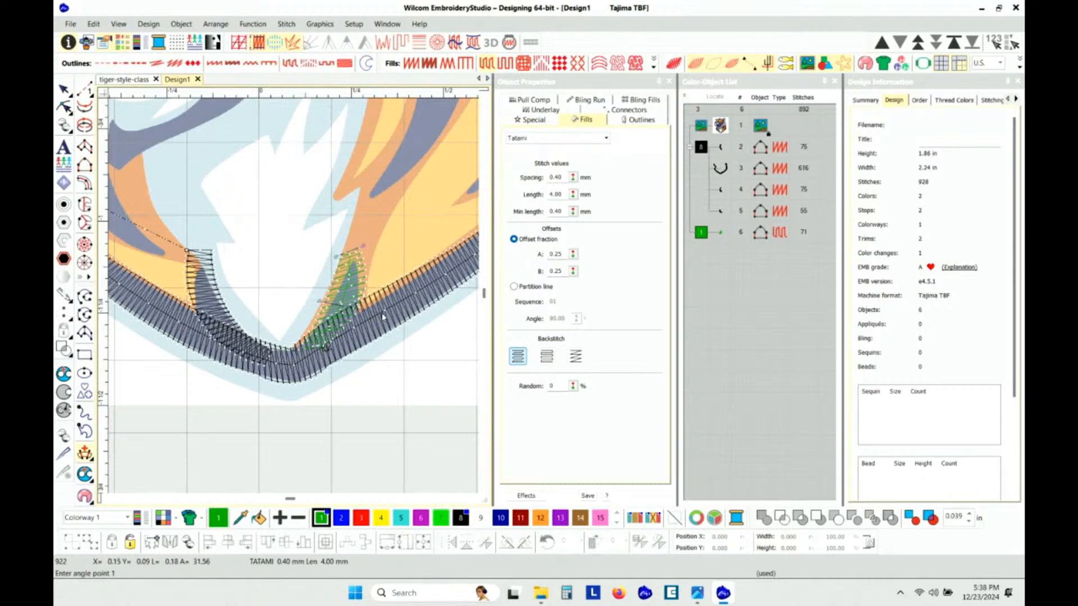
{"action": "key", "text": "h"}
{"action": "left_click", "coordinate": [411, 63]}
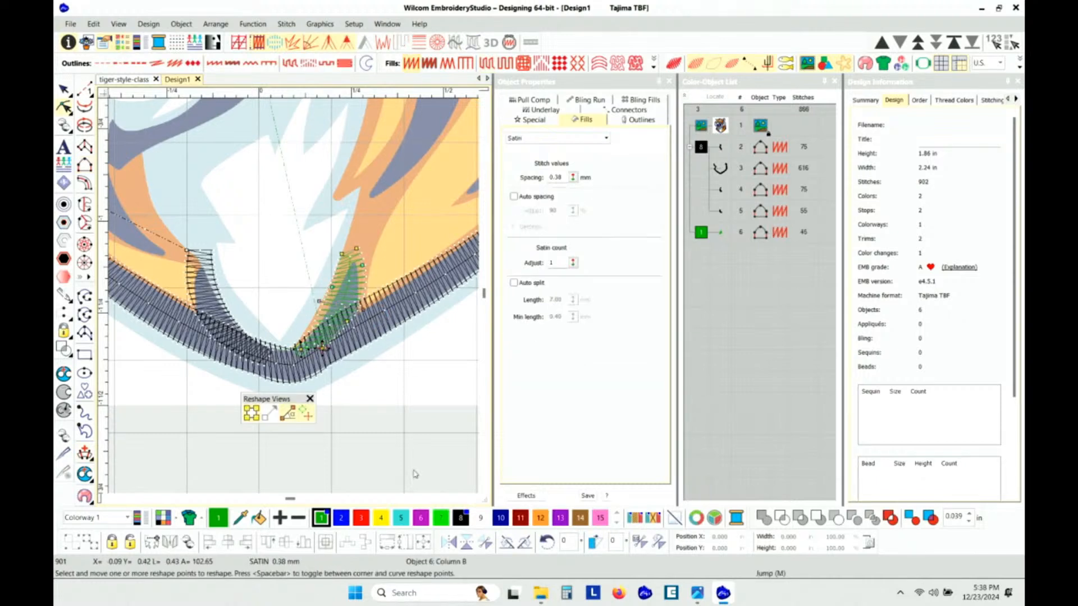
{"action": "left_click", "coordinate": [460, 517]}
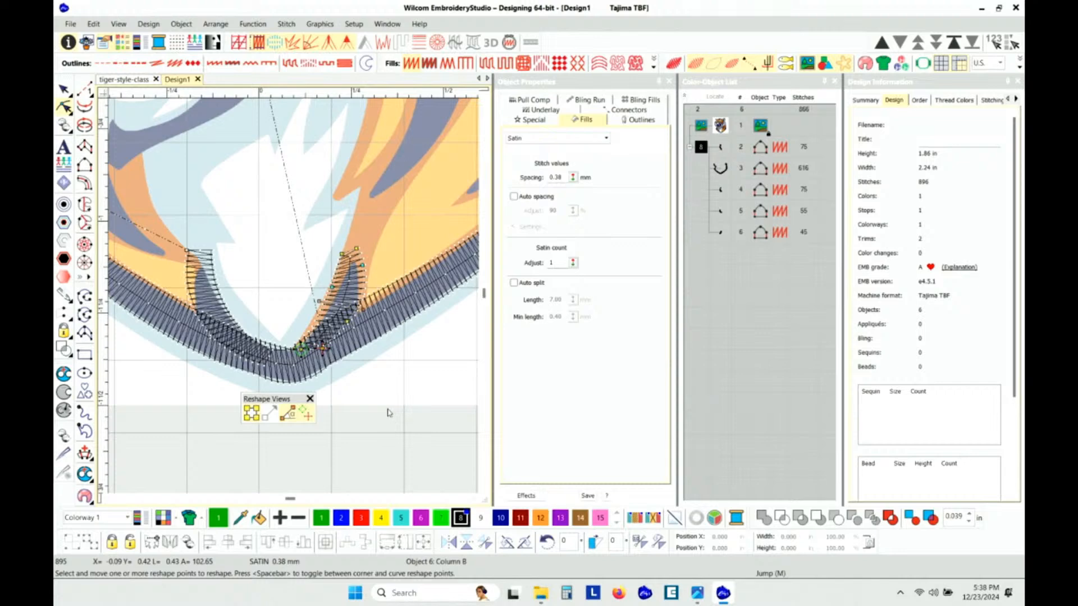
{"action": "key", "text": "Escape"}
Examine the new small stripe column and its overlap with the neck outline in TrueView and in stitch view.
{"action": "key", "text": "t"}
{"action": "scroll", "coordinate": [353, 360], "scroll_direction": "down", "scroll_amount": 2}
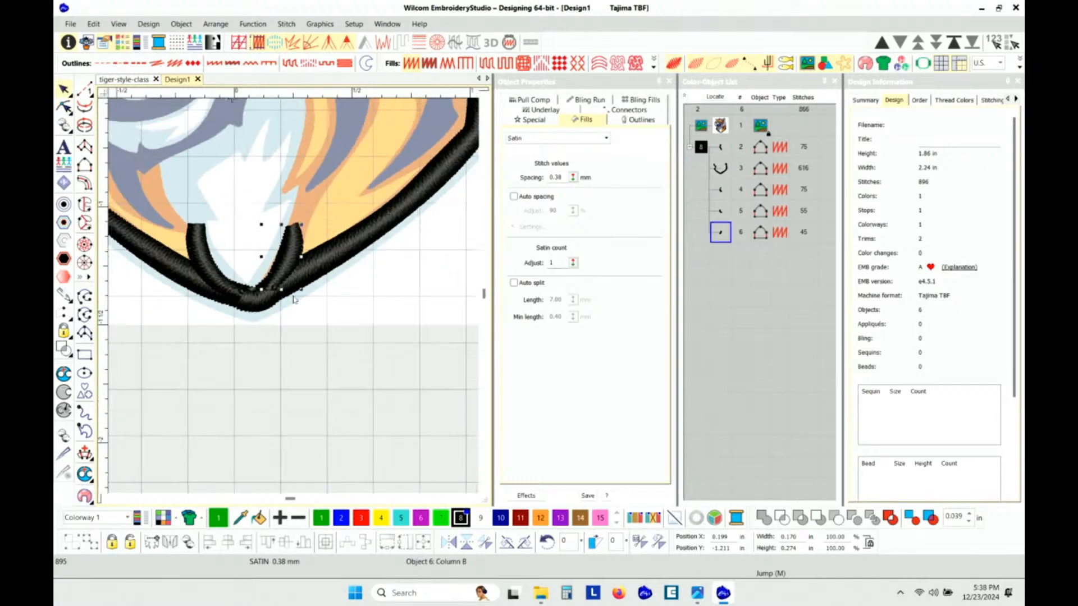
{"action": "scroll", "coordinate": [263, 270], "scroll_direction": "down", "scroll_amount": 1}
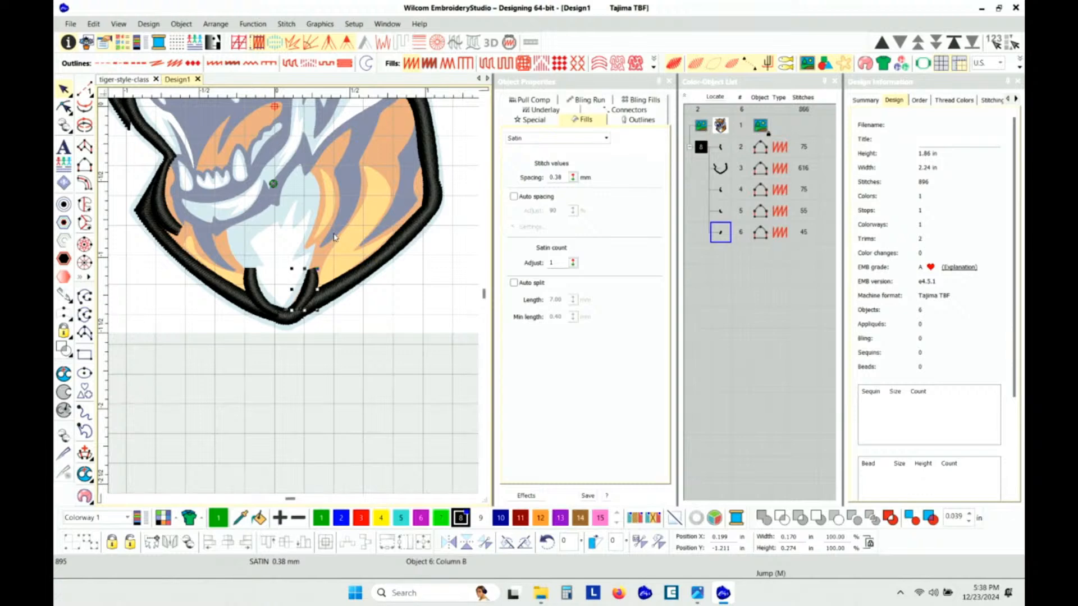
{"action": "left_click", "coordinate": [392, 356]}
{"action": "scroll", "coordinate": [291, 300], "scroll_direction": "down", "scroll_amount": 1}
{"action": "scroll", "coordinate": [290, 300], "scroll_direction": "up", "scroll_amount": 1}
{"action": "scroll", "coordinate": [291, 303], "scroll_direction": "up", "scroll_amount": 2}
{"action": "left_click", "coordinate": [294, 253]}
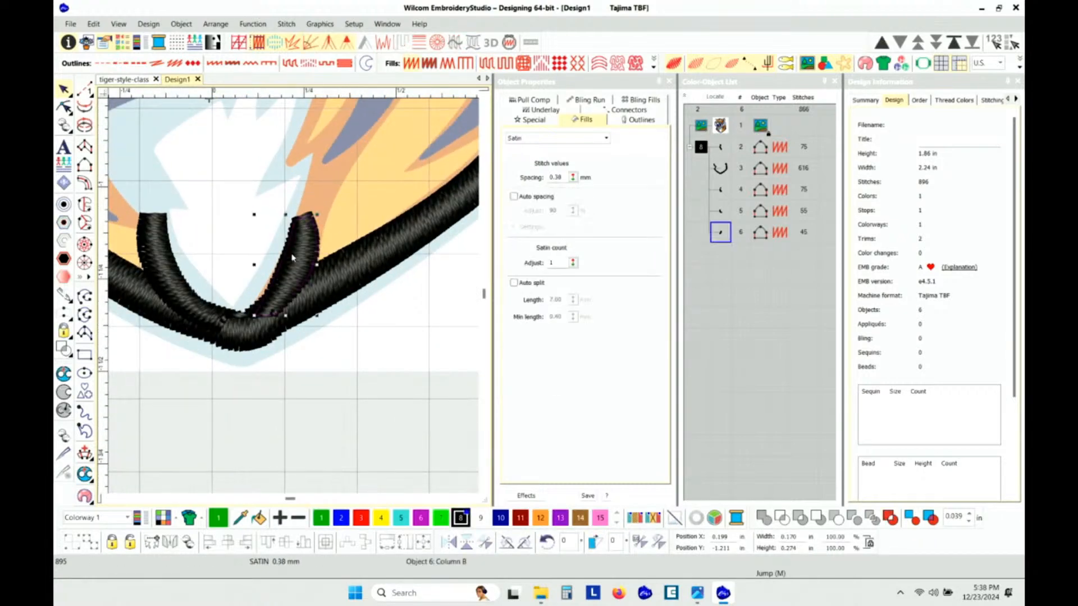
{"action": "scroll", "coordinate": [294, 299], "scroll_direction": "up", "scroll_amount": 1}
{"action": "key", "text": "t"}
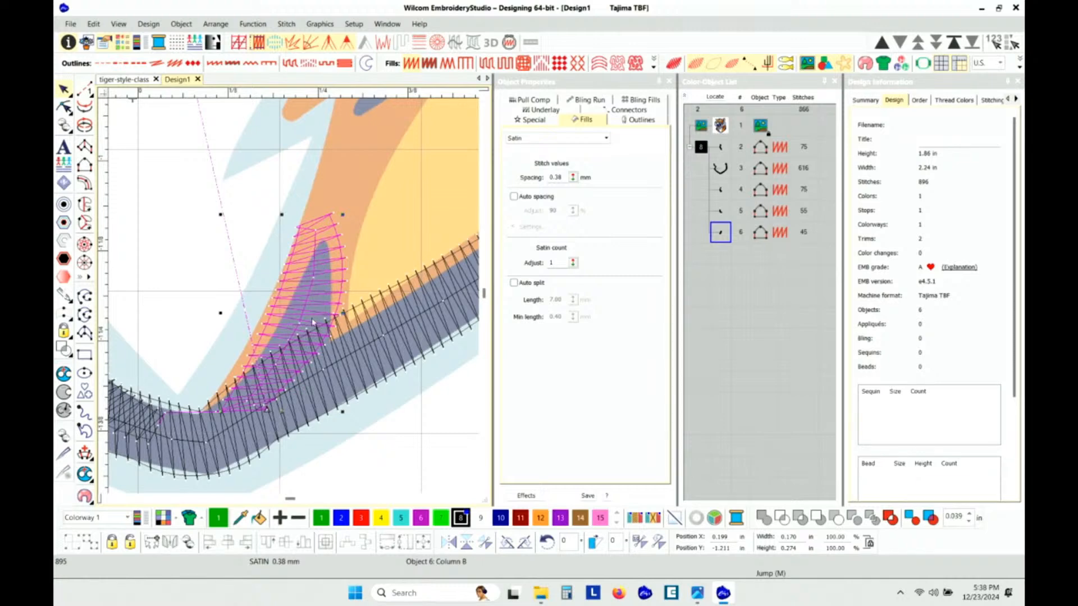
Move the small stripe column up off its stripe and trace a shorter Column B that ends at the outline's inner edge.
{"action": "scroll", "coordinate": [294, 300], "scroll_direction": "down", "scroll_amount": 4}
{"action": "left_click_drag", "start_coordinate": [298, 281], "coordinate": [270, 138]}
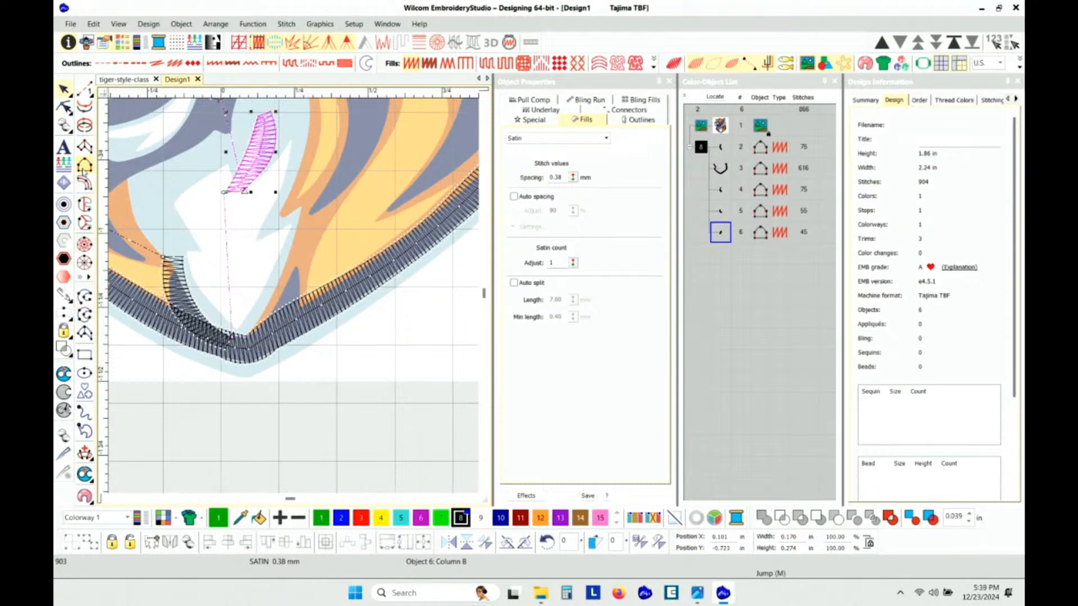
{"action": "left_click", "coordinate": [84, 166]}
{"action": "scroll", "coordinate": [296, 300], "scroll_direction": "up", "scroll_amount": 2}
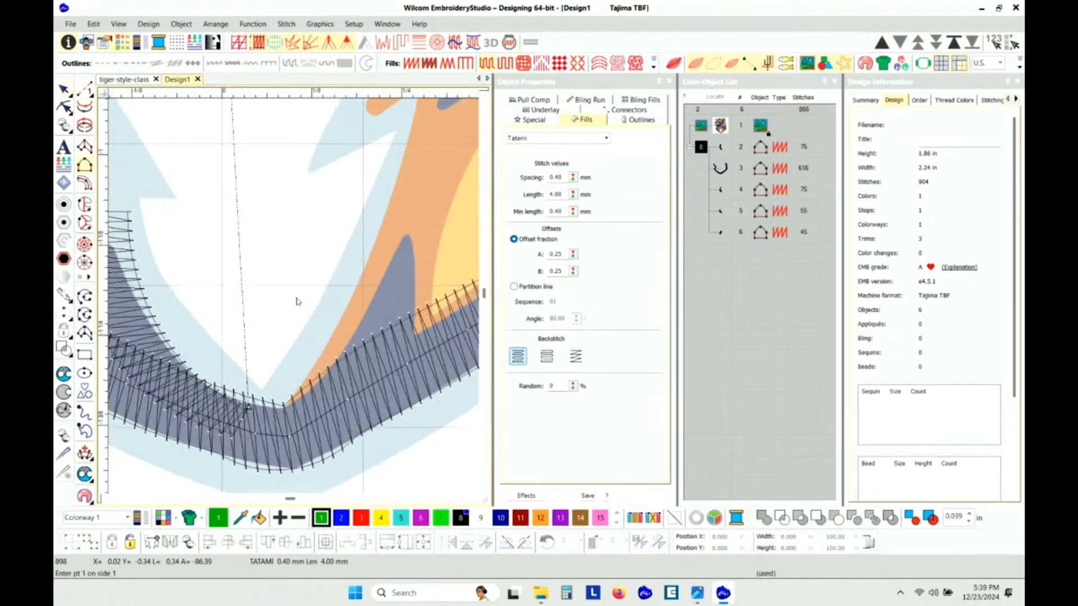
{"action": "left_click", "coordinate": [393, 227]}
{"action": "left_click", "coordinate": [366, 301]}
{"action": "left_click", "coordinate": [334, 364]}
{"action": "left_click", "coordinate": [413, 219]}
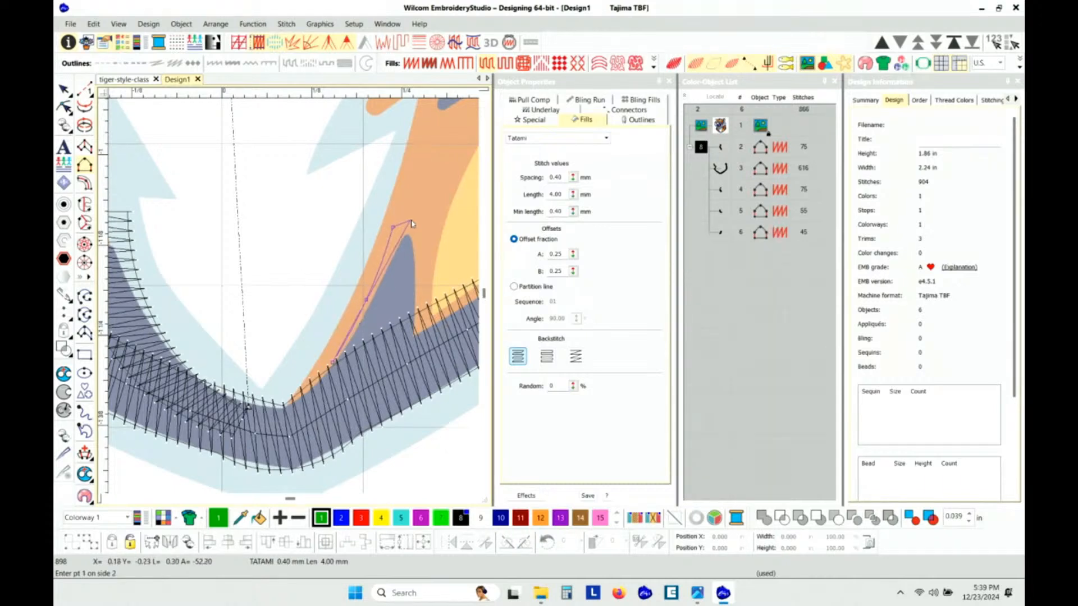
{"action": "left_click", "coordinate": [420, 261]}
{"action": "left_click", "coordinate": [421, 319]}
{"action": "key", "text": "Return"}
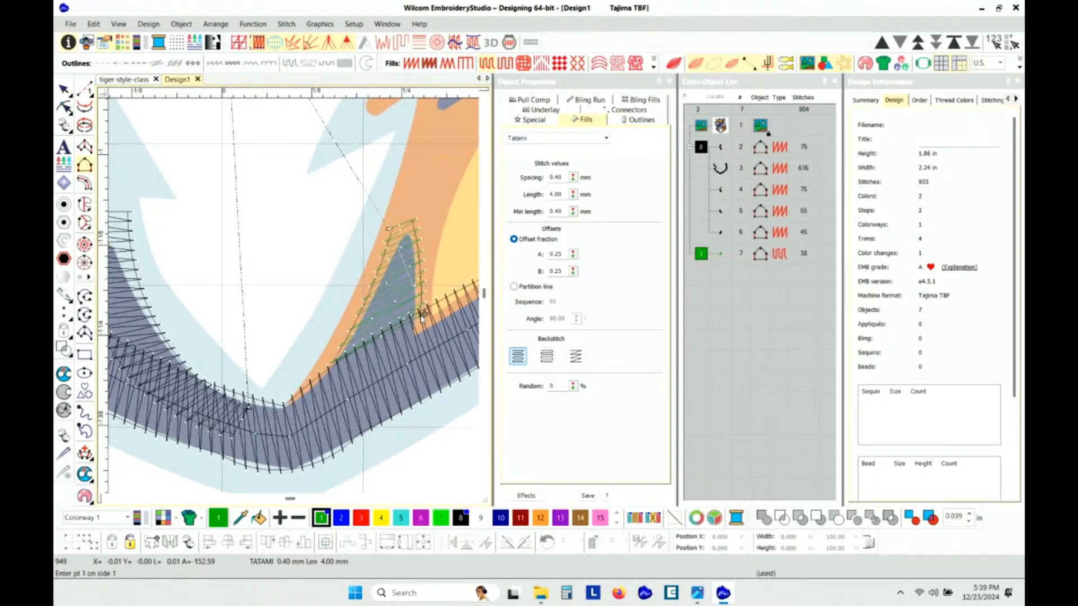
Make the shorter stripe column Satin in black color 8.
{"action": "key", "text": "Escape"}
{"action": "left_click", "coordinate": [410, 65]}
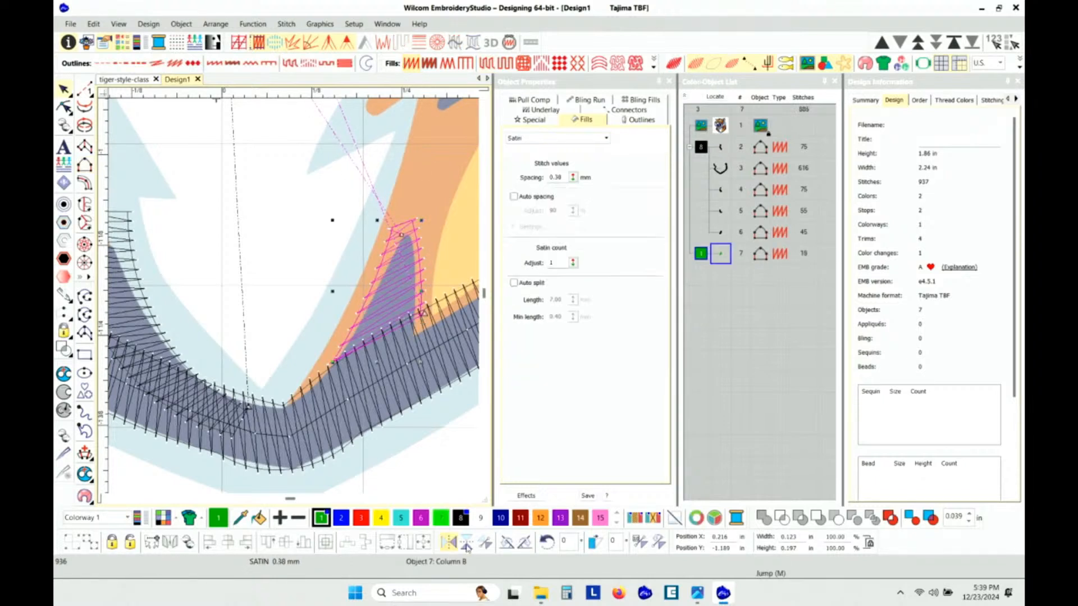
{"action": "left_click", "coordinate": [460, 517]}
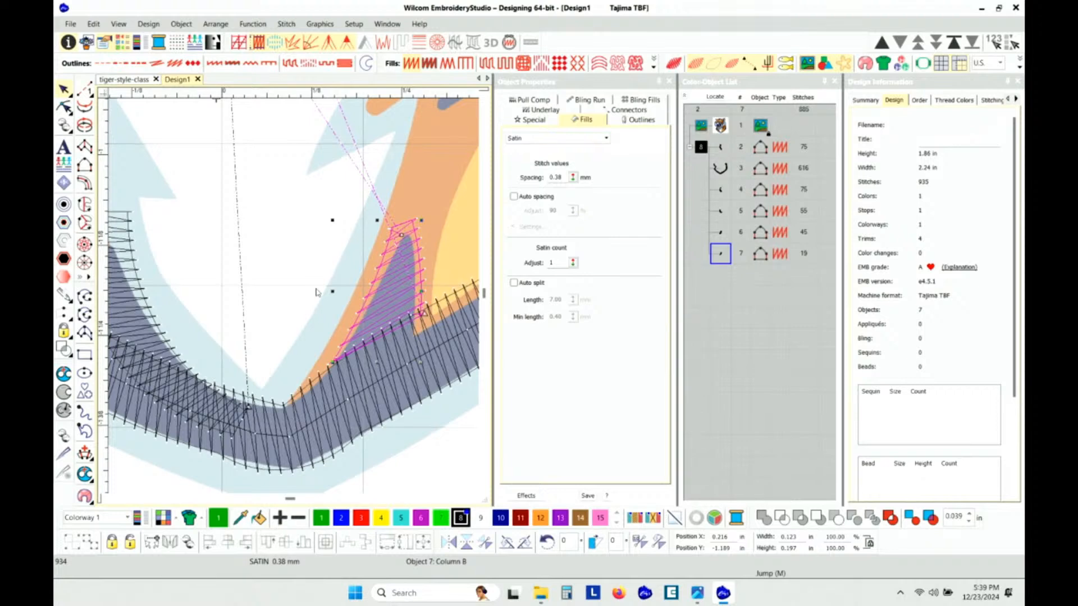
Examine in TrueView and stitch view how the shorter column's stitches meet the outline at its base.
{"action": "key", "text": "t"}
{"action": "scroll", "coordinate": [413, 321], "scroll_direction": "up", "scroll_amount": 3}
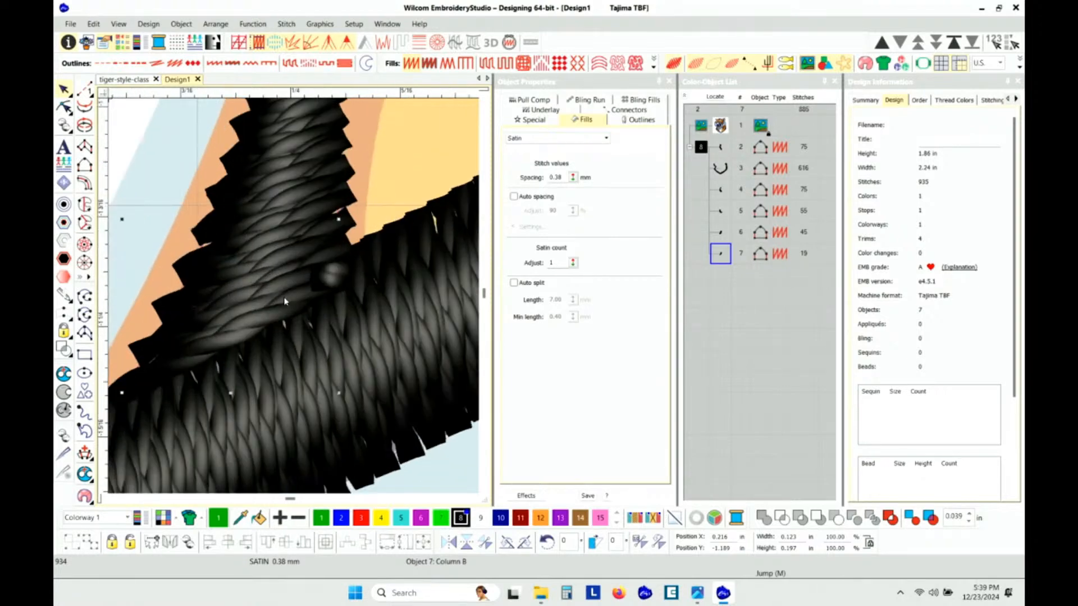
{"action": "key", "text": "t"}
{"action": "scroll", "coordinate": [294, 305], "scroll_direction": "down", "scroll_amount": 2}
{"action": "scroll", "coordinate": [295, 300], "scroll_direction": "up", "scroll_amount": 2}
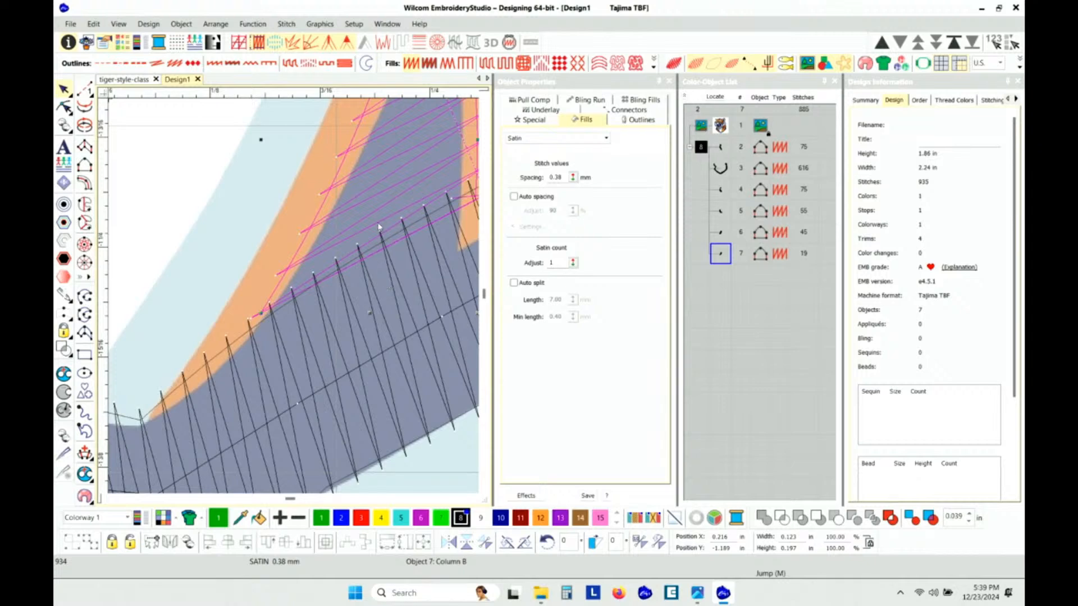
{"action": "scroll", "coordinate": [294, 299], "scroll_direction": "down", "scroll_amount": 2}
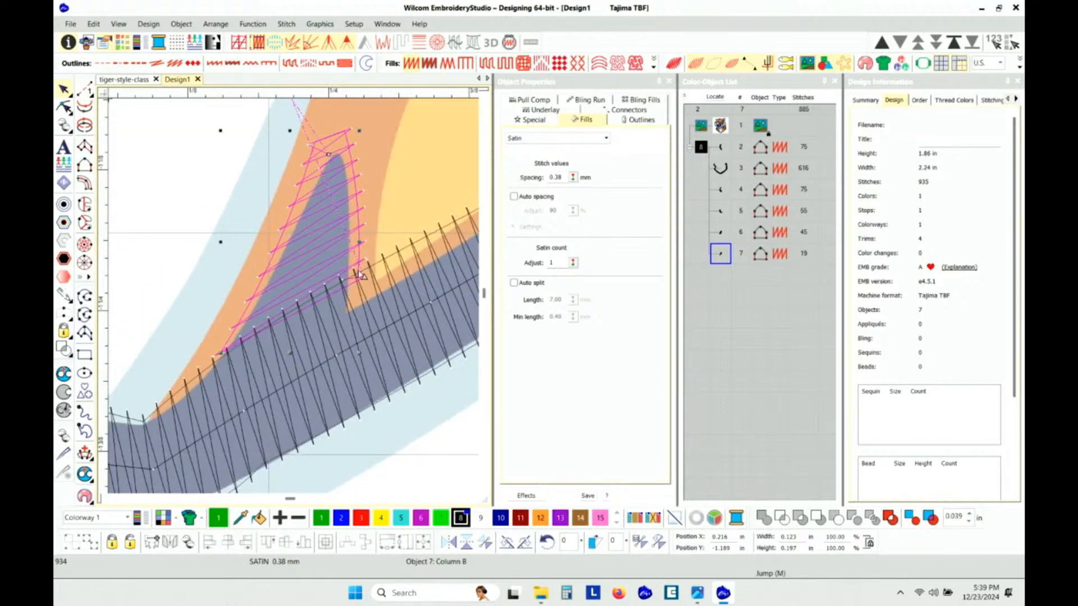
{"action": "scroll", "coordinate": [347, 281], "scroll_direction": "up", "scroll_amount": 2}
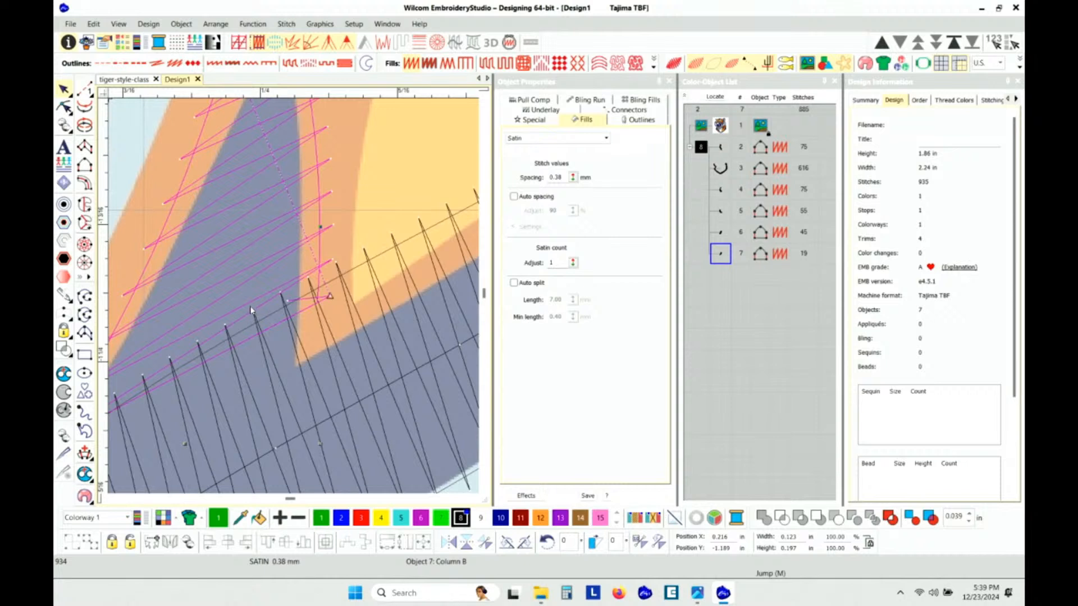
{"action": "scroll", "coordinate": [242, 320], "scroll_direction": "down", "scroll_amount": 2}
Delete the shorter stripe column and undo the move of the original small stripe column.
{"action": "key", "text": "Escape"}
{"action": "left_click", "coordinate": [291, 300]}
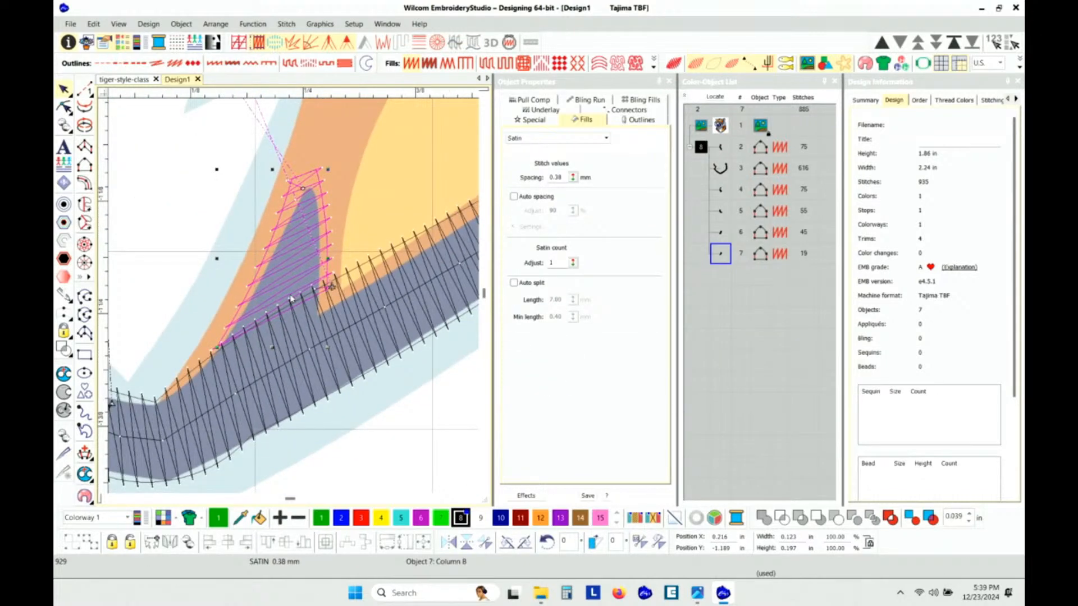
{"action": "key", "text": "Delete"}
{"action": "left_click", "coordinate": [291, 299]}
{"action": "key", "text": "Escape"}
{"action": "key", "text": "ctrl+z"}
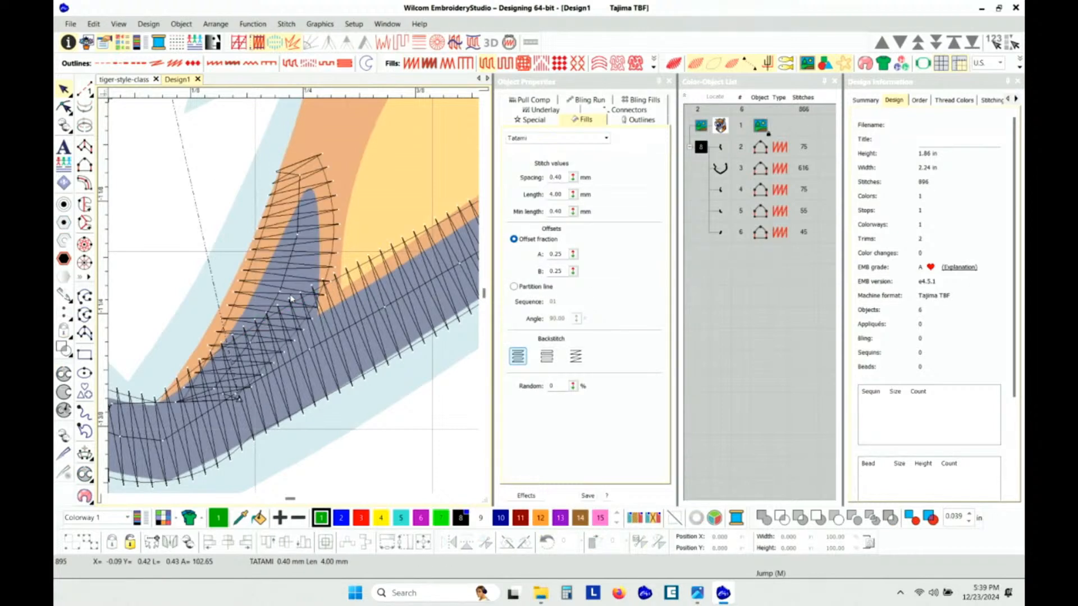
Start a Column B object on the large dark cheek stripe beside the outline, tracing side 1 along its inner orange edge to the lower tip.
{"action": "scroll", "coordinate": [293, 280], "scroll_direction": "down", "scroll_amount": 1}
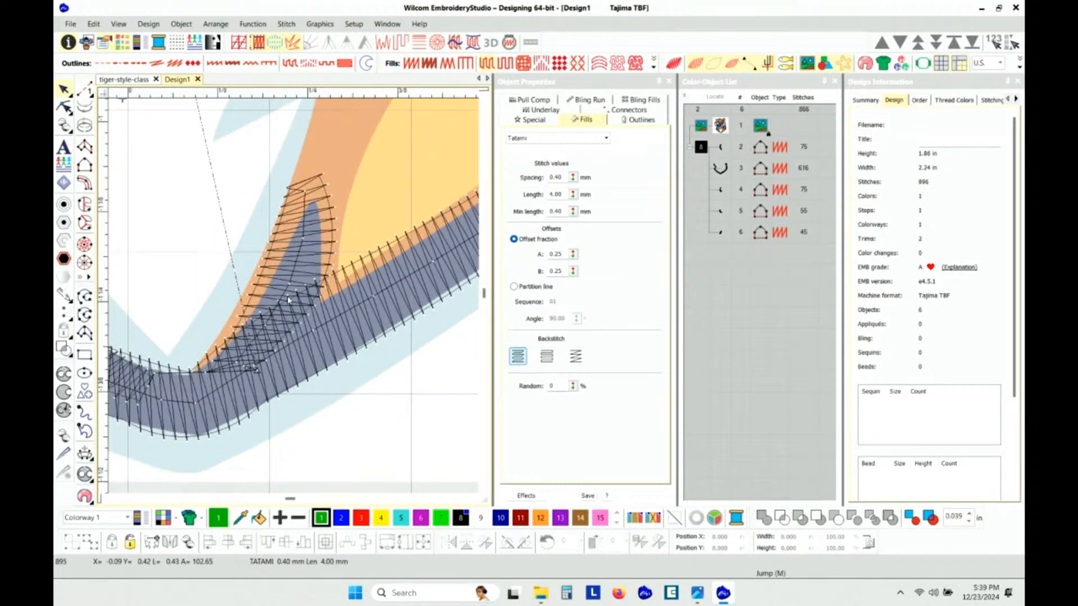
{"action": "scroll", "coordinate": [236, 362], "scroll_direction": "down", "scroll_amount": 1}
{"action": "scroll", "coordinate": [294, 300], "scroll_direction": "down", "scroll_amount": 1}
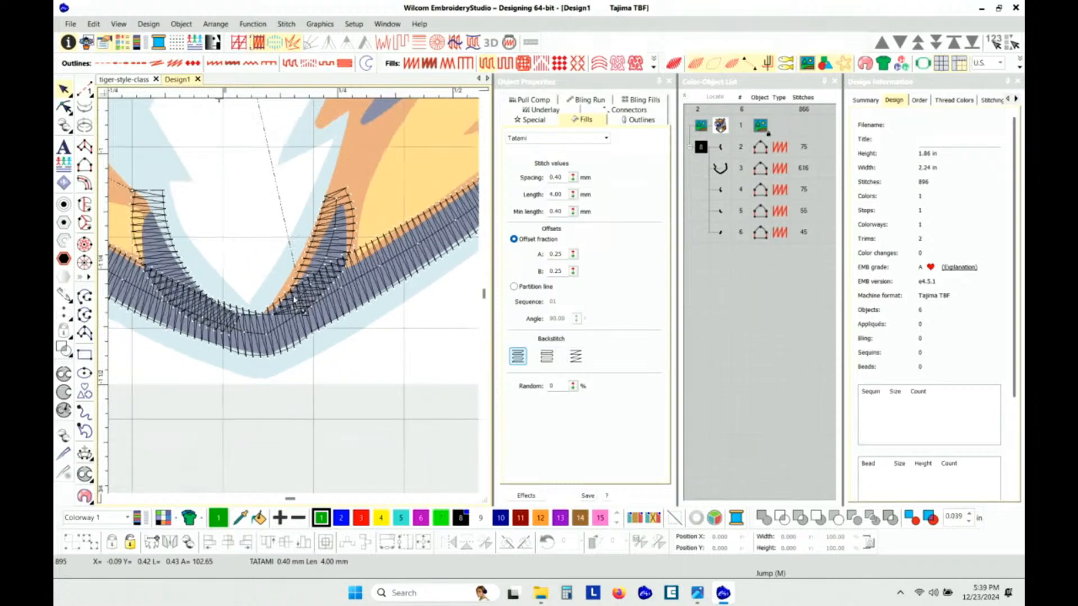
{"action": "scroll", "coordinate": [294, 299], "scroll_direction": "down", "scroll_amount": 1}
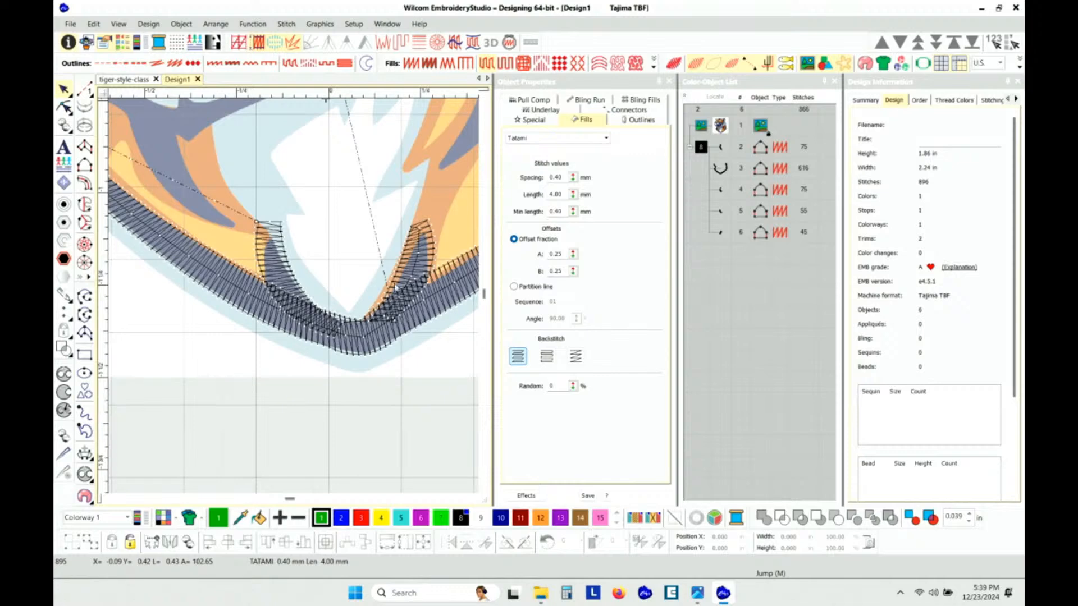
{"action": "scroll", "coordinate": [392, 315], "scroll_direction": "down", "scroll_amount": 2}
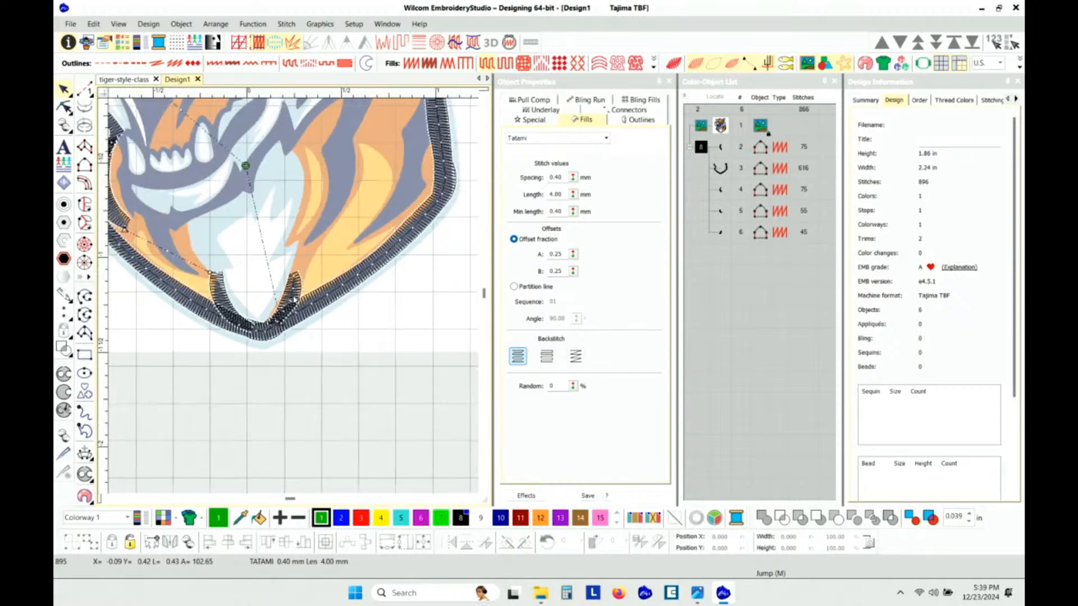
{"action": "scroll", "coordinate": [293, 297], "scroll_direction": "up", "scroll_amount": 2}
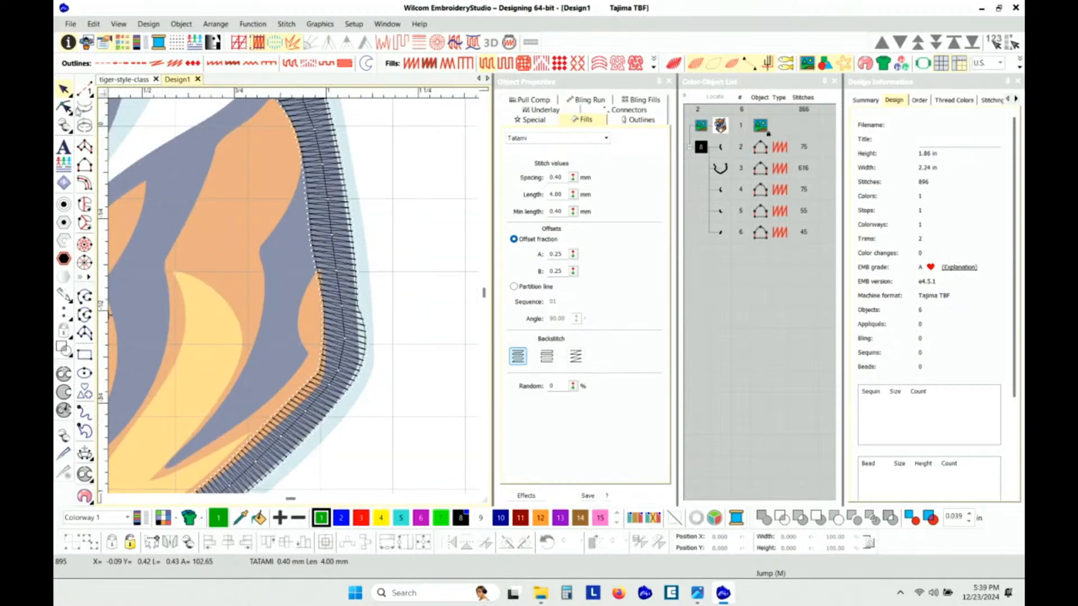
{"action": "left_click", "coordinate": [84, 164]}
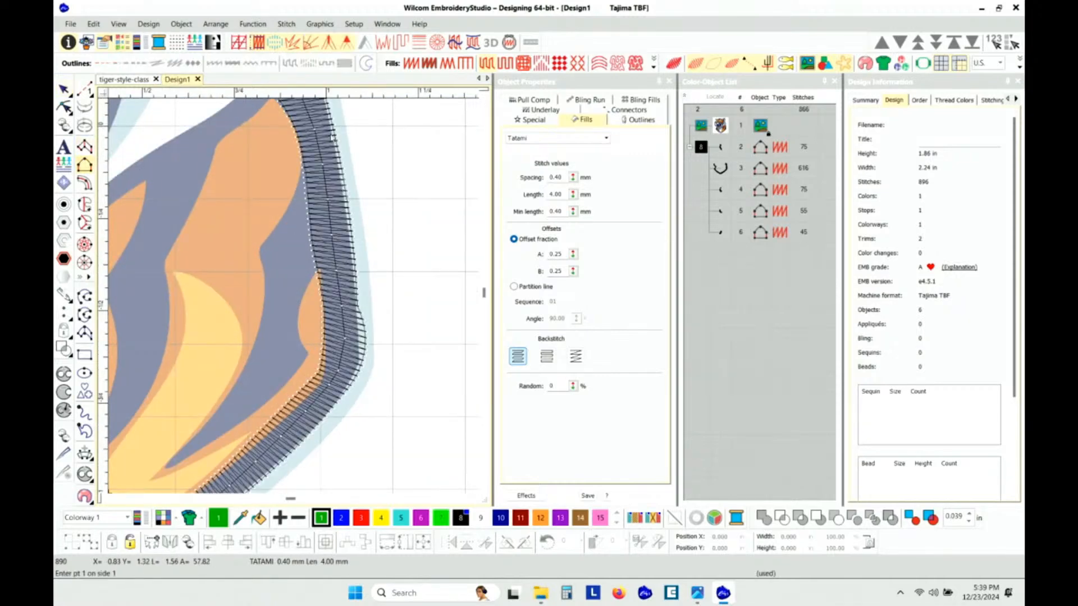
{"action": "left_click", "coordinate": [303, 141]}
{"action": "left_click", "coordinate": [285, 215]}
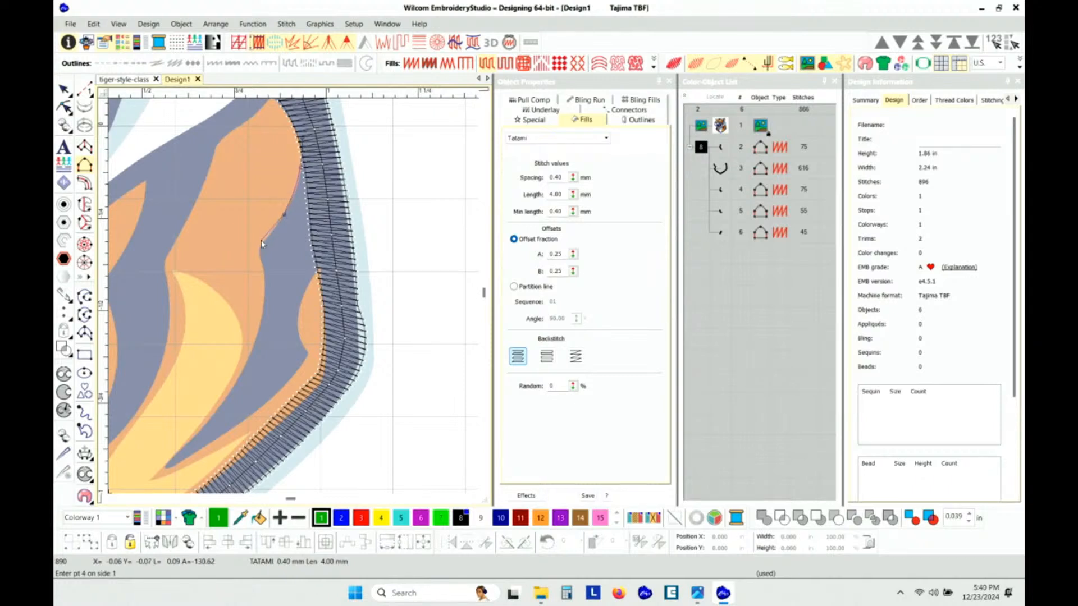
{"action": "left_click", "coordinate": [259, 250]}
{"action": "left_click", "coordinate": [265, 279]}
{"action": "left_click", "coordinate": [245, 362]}
{"action": "left_click", "coordinate": [213, 416]}
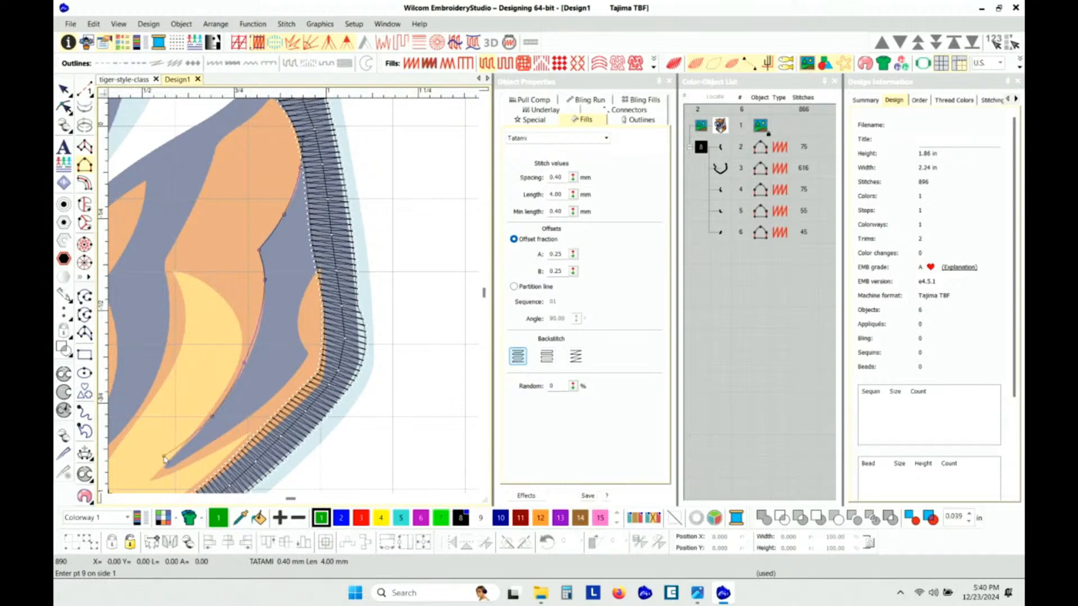
{"action": "key", "text": "Return"}
Trace side 2 of the large cheek stripe from its upper end beside the outline, down around the small orange notch.
{"action": "scroll", "coordinate": [242, 393], "scroll_direction": "down", "scroll_amount": 1}
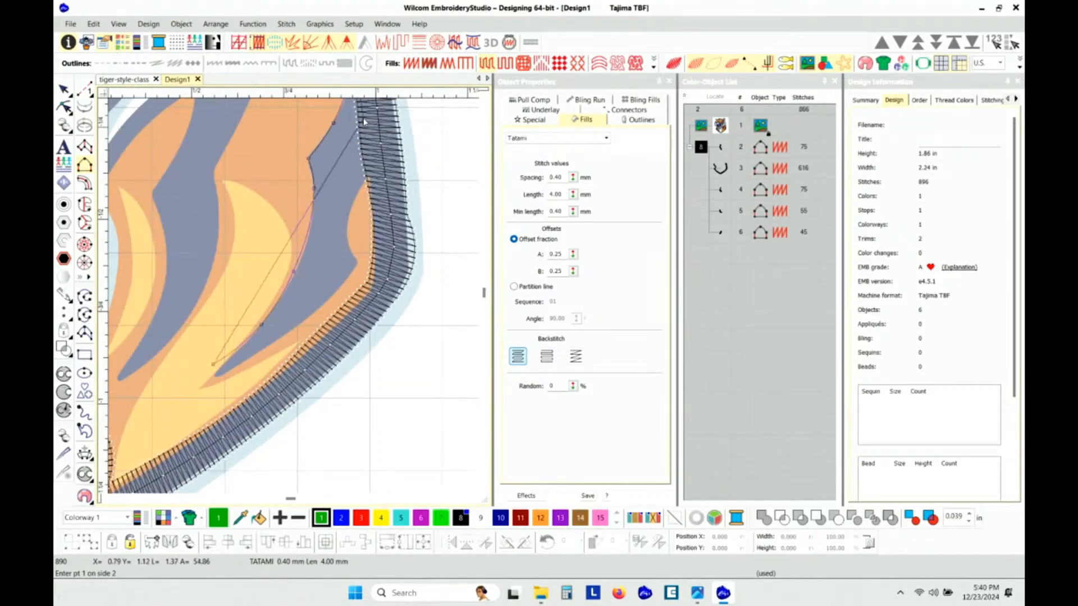
{"action": "scroll", "coordinate": [313, 202], "scroll_direction": "down", "scroll_amount": 1}
{"action": "scroll", "coordinate": [294, 299], "scroll_direction": "up", "scroll_amount": 1}
{"action": "left_click", "coordinate": [304, 235]}
{"action": "left_click", "coordinate": [312, 362]}
{"action": "left_click", "coordinate": [298, 371]}
{"action": "left_click", "coordinate": [288, 388]}
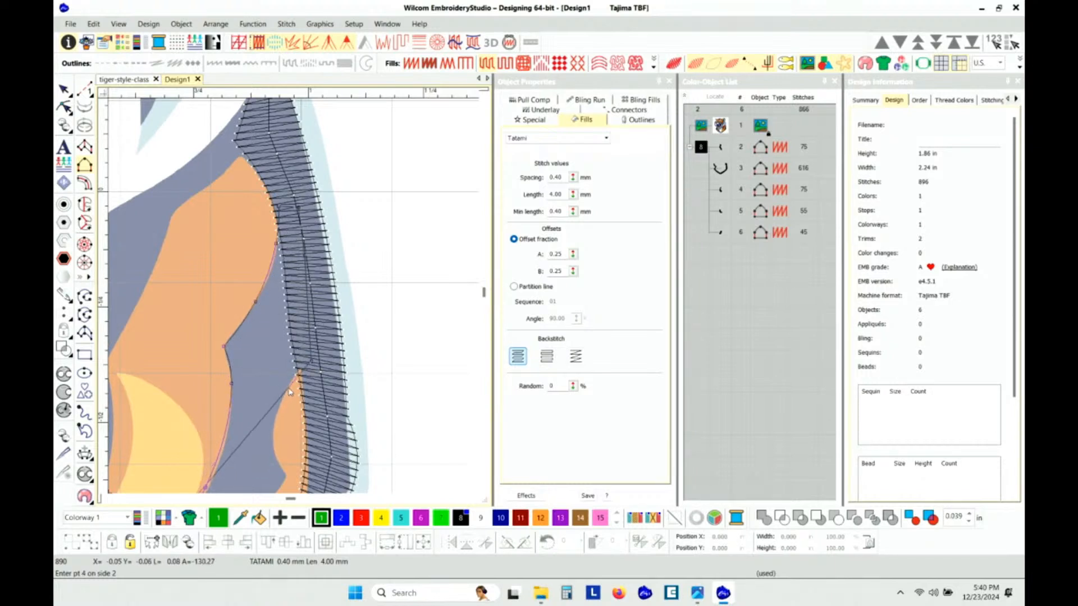
{"action": "left_click", "coordinate": [286, 475]}
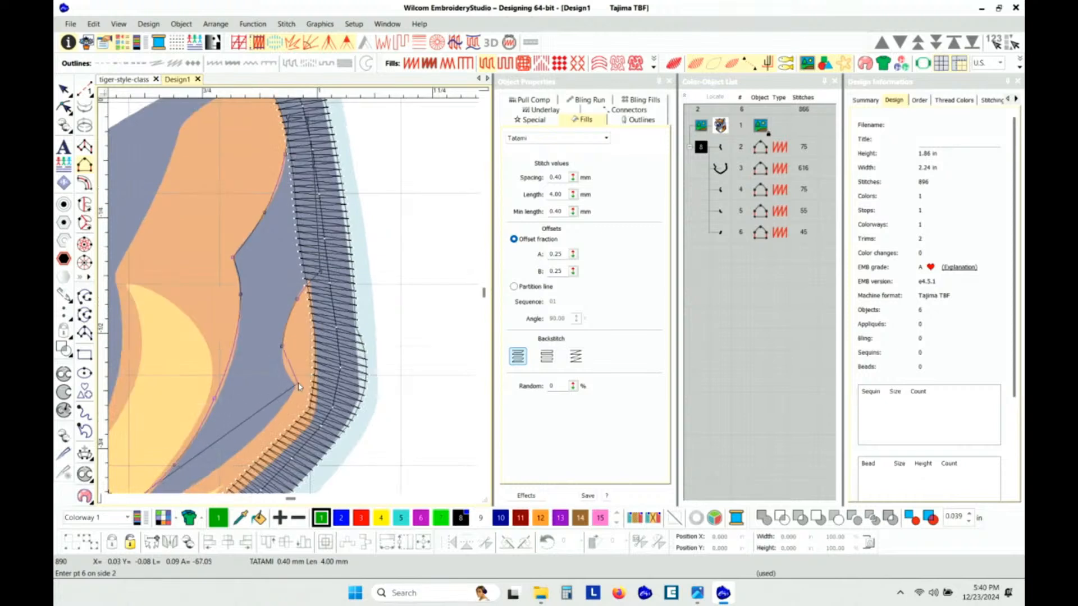
Continue side 2 along the stripe's outer orange edge to the lower tip and complete the Column B object.
{"action": "left_click", "coordinate": [295, 388]}
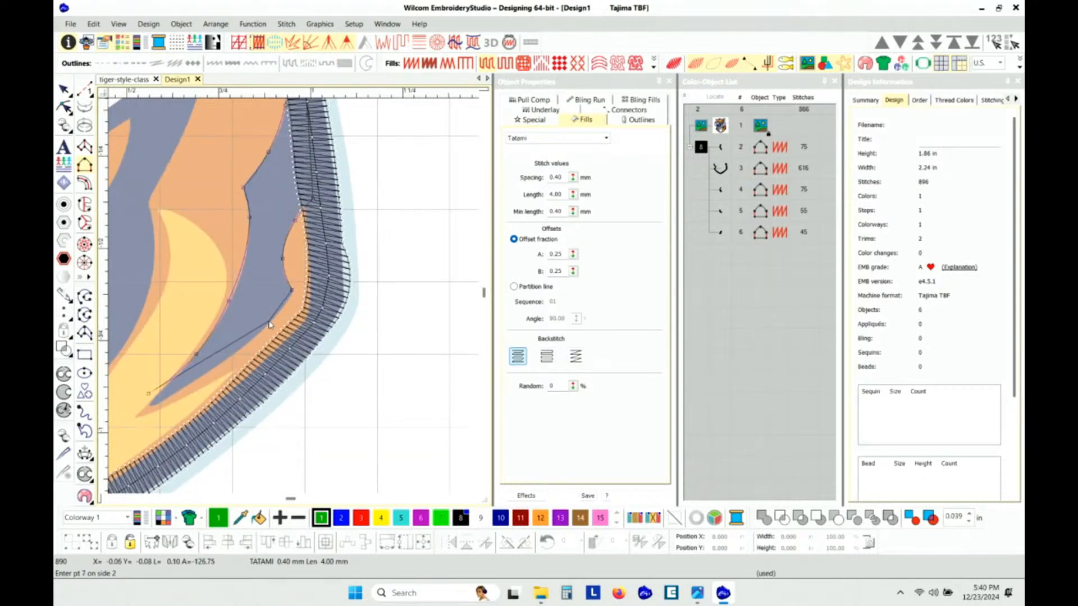
{"action": "left_click", "coordinate": [268, 325]}
{"action": "left_click", "coordinate": [216, 366]}
{"action": "left_click", "coordinate": [158, 409]}
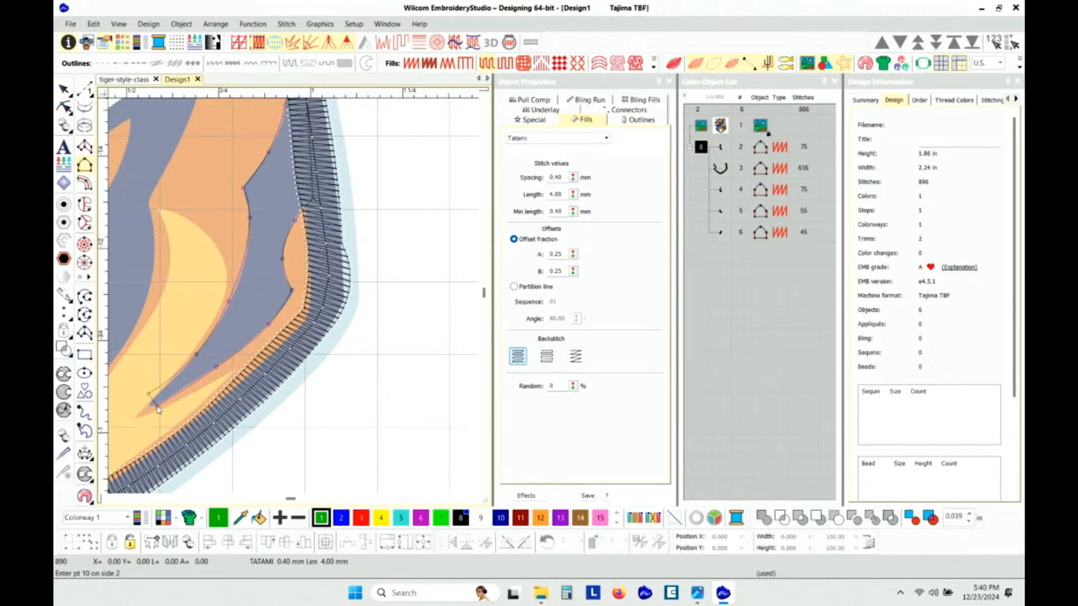
{"action": "key", "text": "Return"}
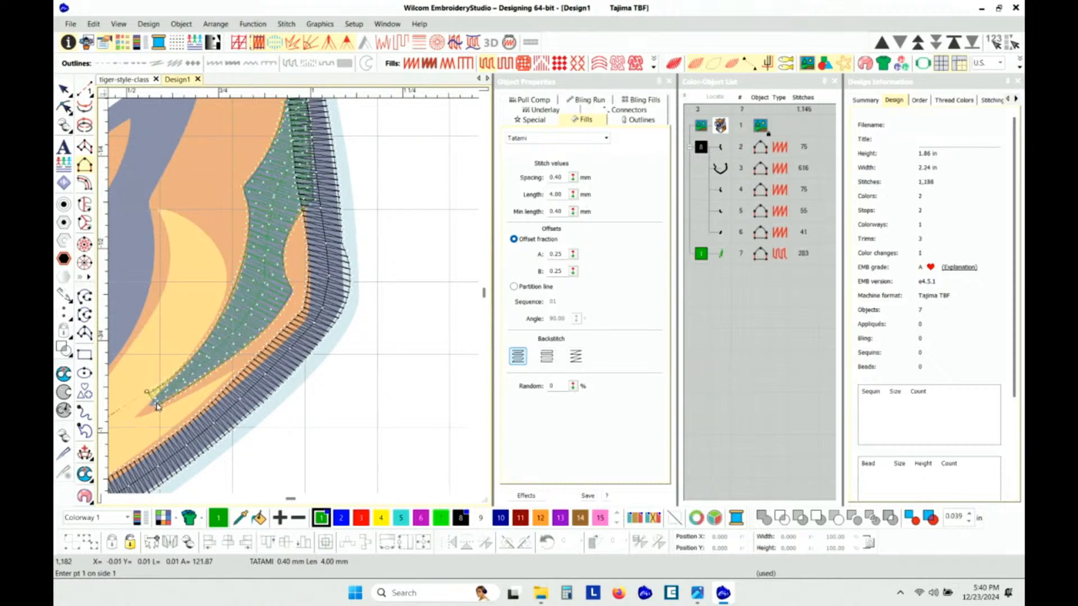
Make the large cheek stripe column Satin in black color 8.
{"action": "left_click", "coordinate": [412, 63]}
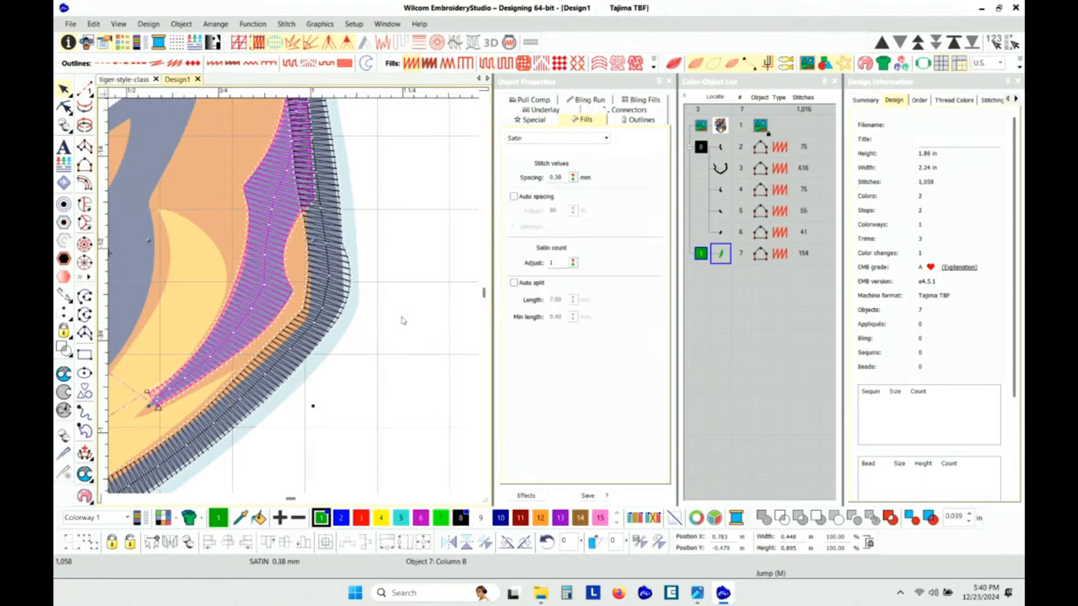
{"action": "left_click", "coordinate": [462, 518]}
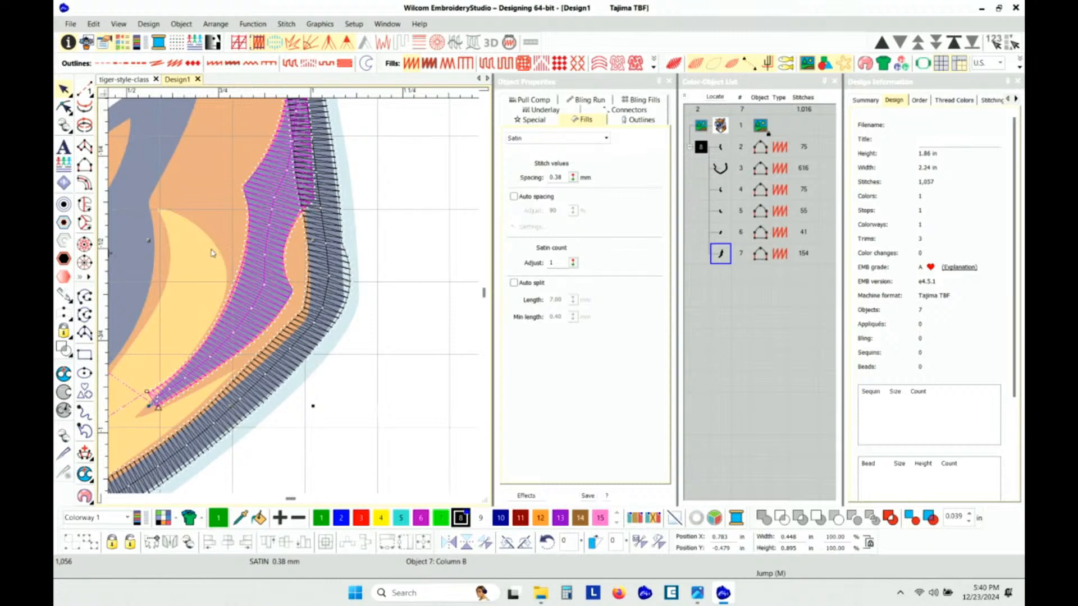
{"action": "scroll", "coordinate": [297, 290], "scroll_direction": "down", "scroll_amount": 1}
In TrueView, add three stitch angles across the large cheek stripe, one each in its lower, middle and upper sections.
{"action": "key", "text": "t"}
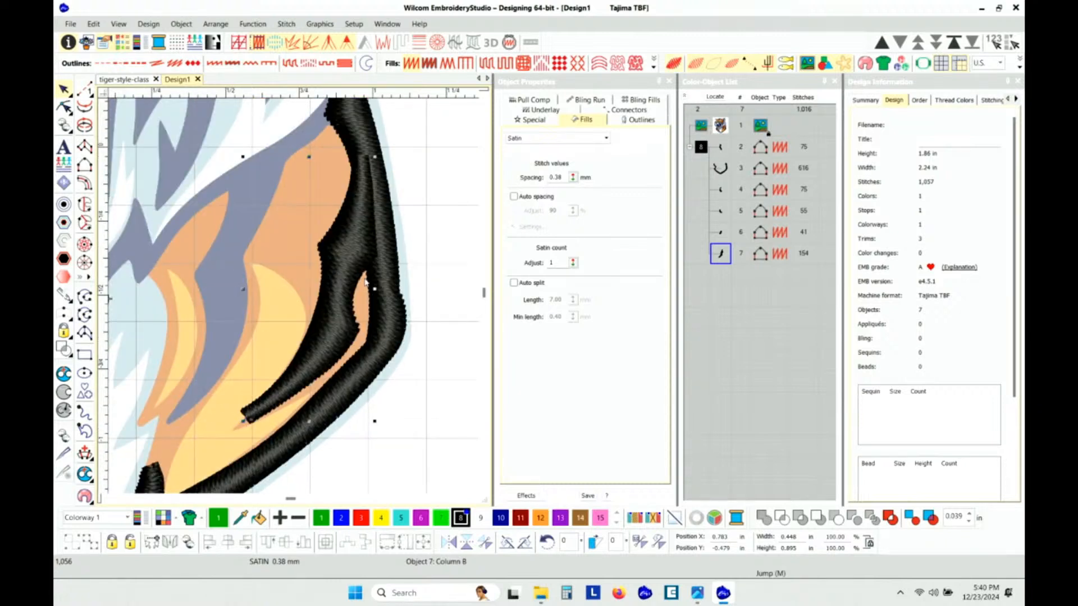
{"action": "key", "text": "ctrl+h"}
{"action": "left_click", "coordinate": [274, 353]}
{"action": "left_click", "coordinate": [326, 406]}
{"action": "left_click", "coordinate": [317, 280]}
{"action": "left_click", "coordinate": [360, 286]}
{"action": "left_click", "coordinate": [321, 209]}
{"action": "left_click", "coordinate": [409, 213]}
{"action": "scroll", "coordinate": [415, 214], "scroll_direction": "up", "scroll_amount": 2}
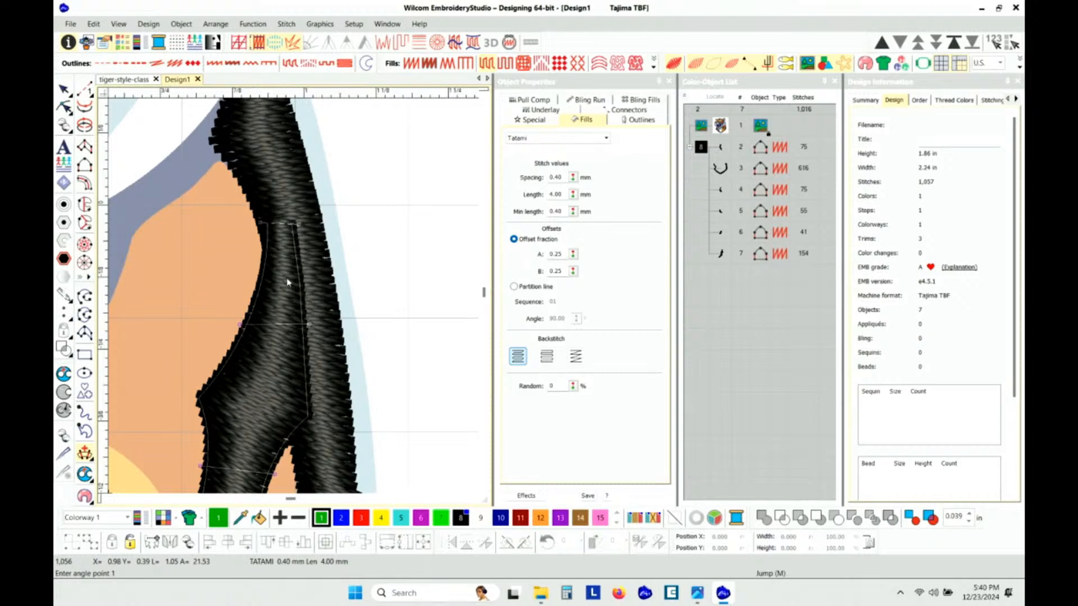
{"action": "key", "text": "Escape"}
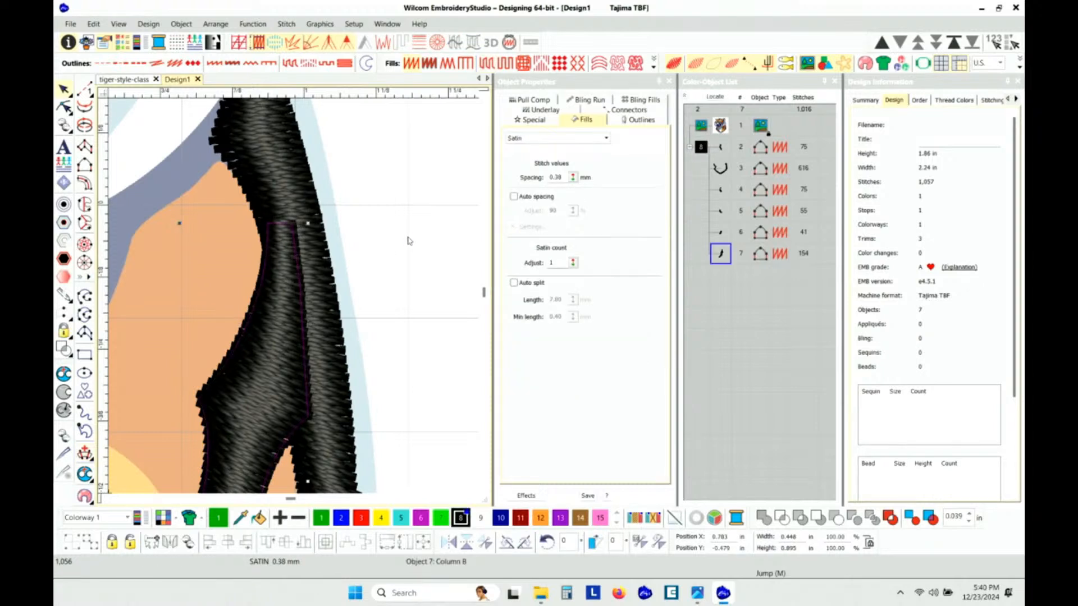
{"action": "key", "text": "Escape"}
Examine the cheek stripe's overlap with the outline in stitch view, and check the whole tiger design.
{"action": "key", "text": "t"}
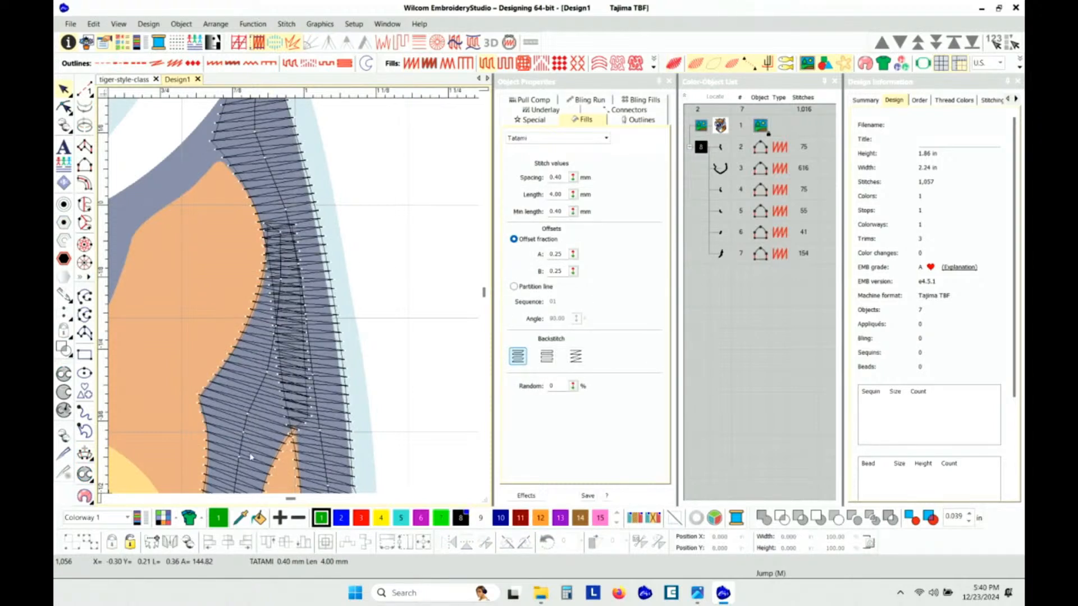
{"action": "scroll", "coordinate": [251, 451], "scroll_direction": "up", "scroll_amount": 1}
{"action": "scroll", "coordinate": [316, 224], "scroll_direction": "down", "scroll_amount": 3}
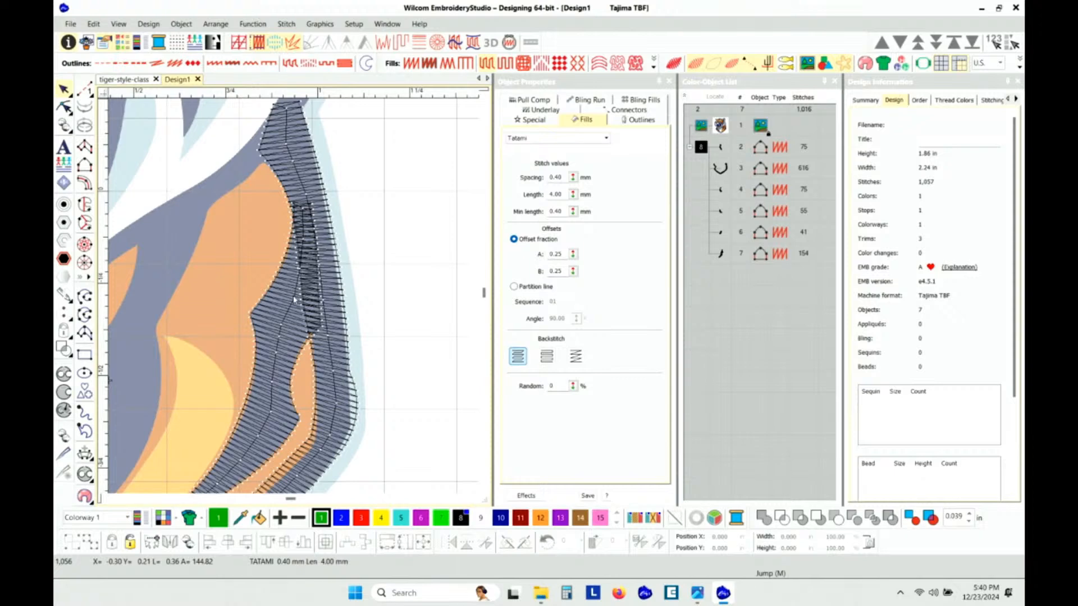
{"action": "scroll", "coordinate": [294, 301], "scroll_direction": "down", "scroll_amount": 3}
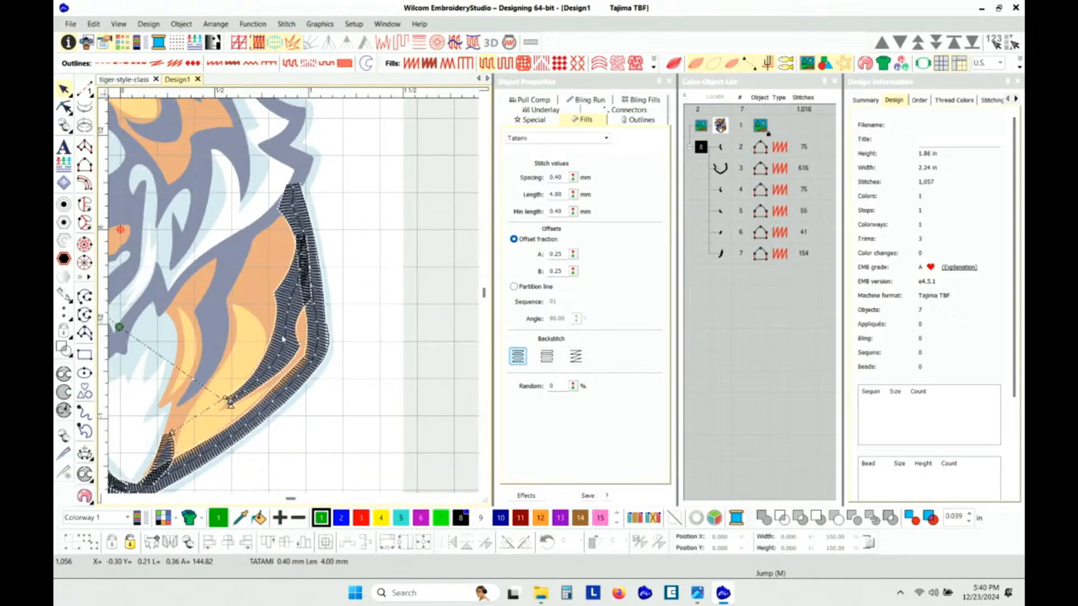
{"action": "scroll", "coordinate": [283, 339], "scroll_direction": "down", "scroll_amount": 3}
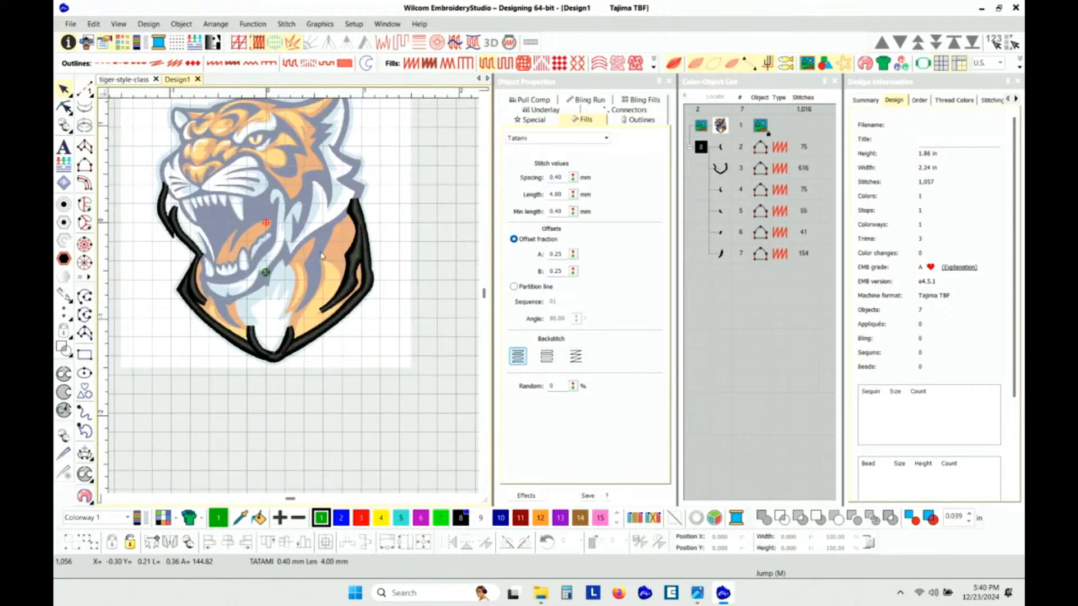
{"action": "scroll", "coordinate": [303, 249], "scroll_direction": "up", "scroll_amount": 1}
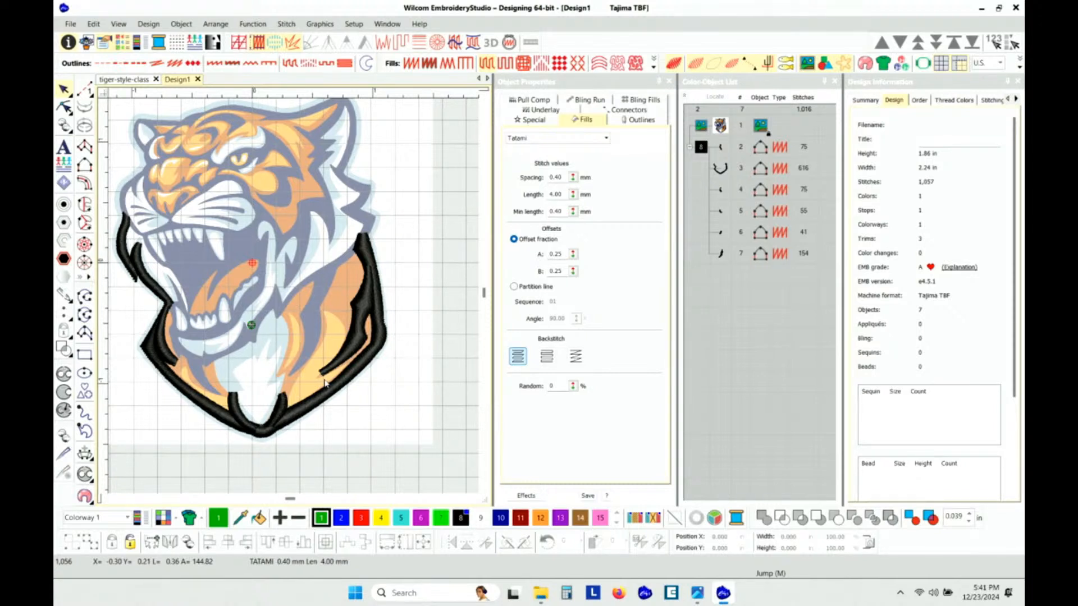
{"action": "scroll", "coordinate": [294, 299], "scroll_direction": "up", "scroll_amount": 1}
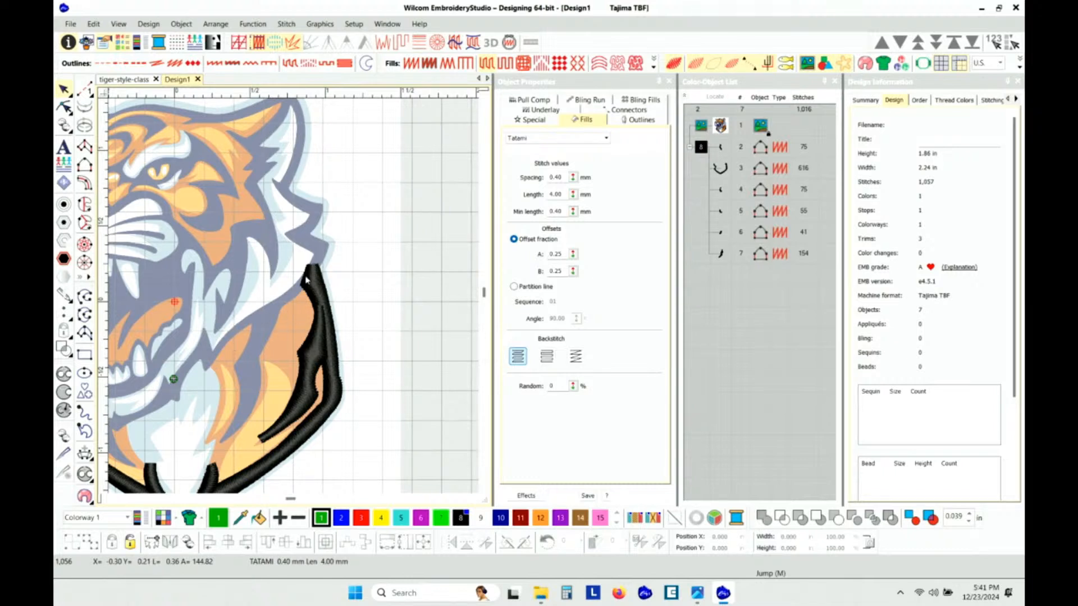
{"action": "scroll", "coordinate": [294, 300], "scroll_direction": "down", "scroll_amount": 1}
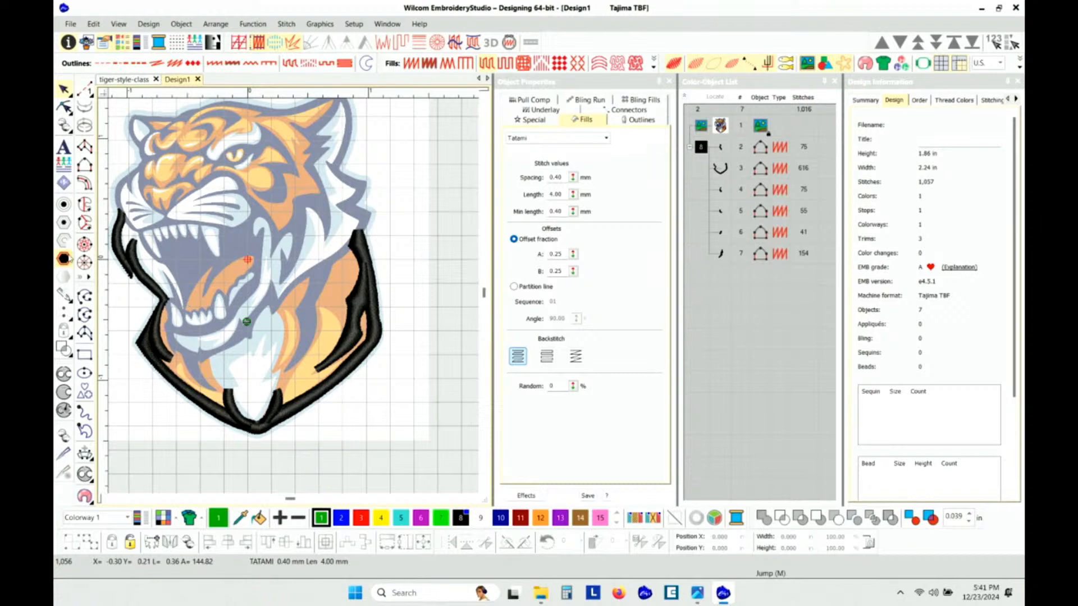
Resequence the black columns by selection order: jaw stripe, two bottom stripes, large cheek stripe, upper outer column, and main outline last.
{"action": "left_click", "coordinate": [63, 89]}
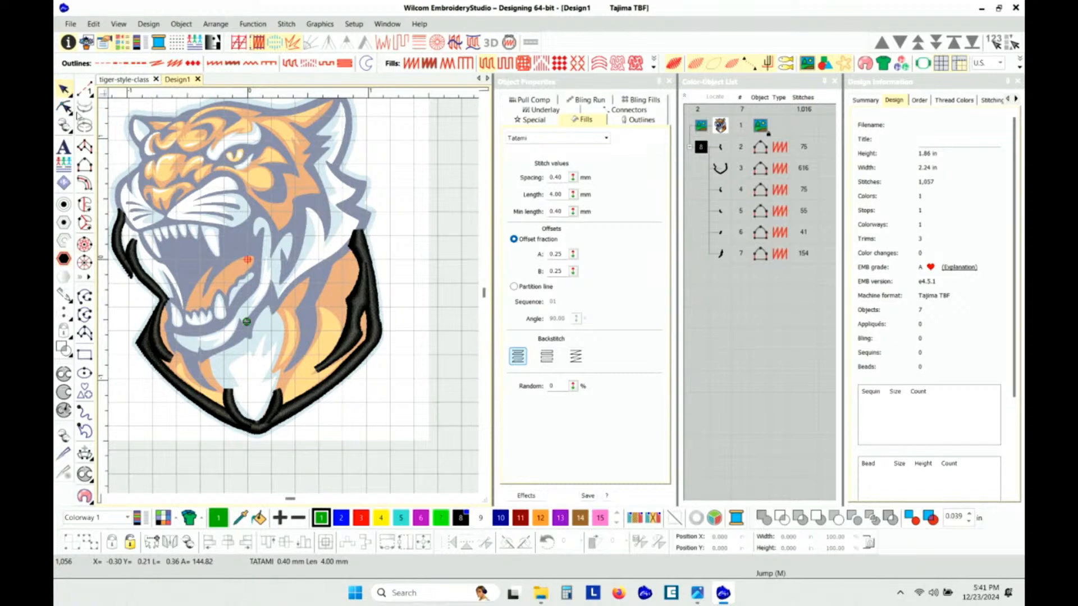
{"action": "left_click", "coordinate": [134, 255]}
{"action": "left_click", "coordinate": [167, 353]}
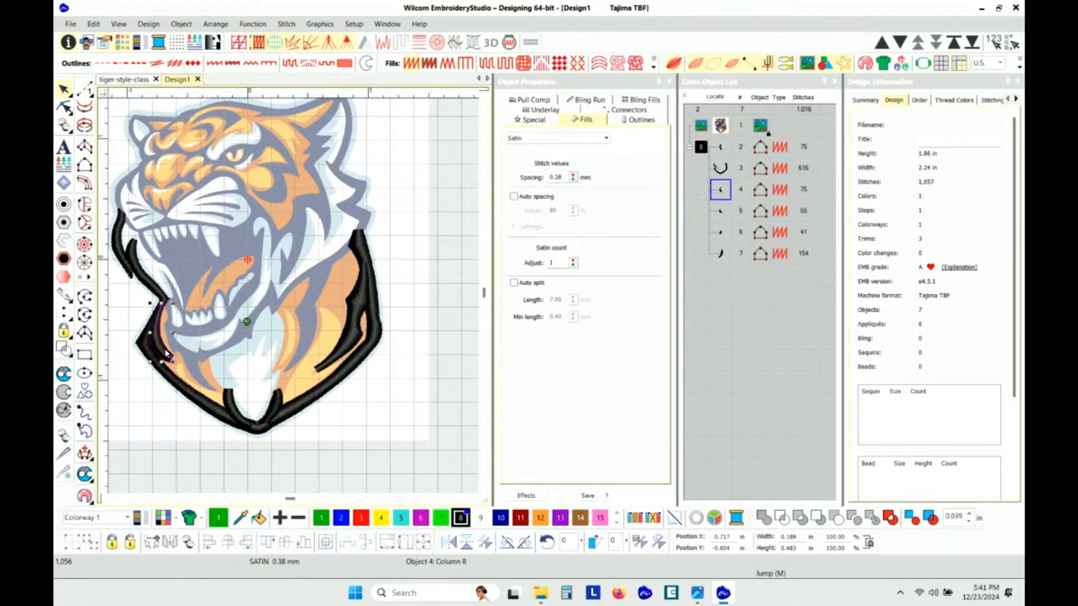
{"action": "left_click", "coordinate": [231, 398], "text": "ctrl"}
{"action": "left_click", "coordinate": [329, 367], "text": "ctrl"}
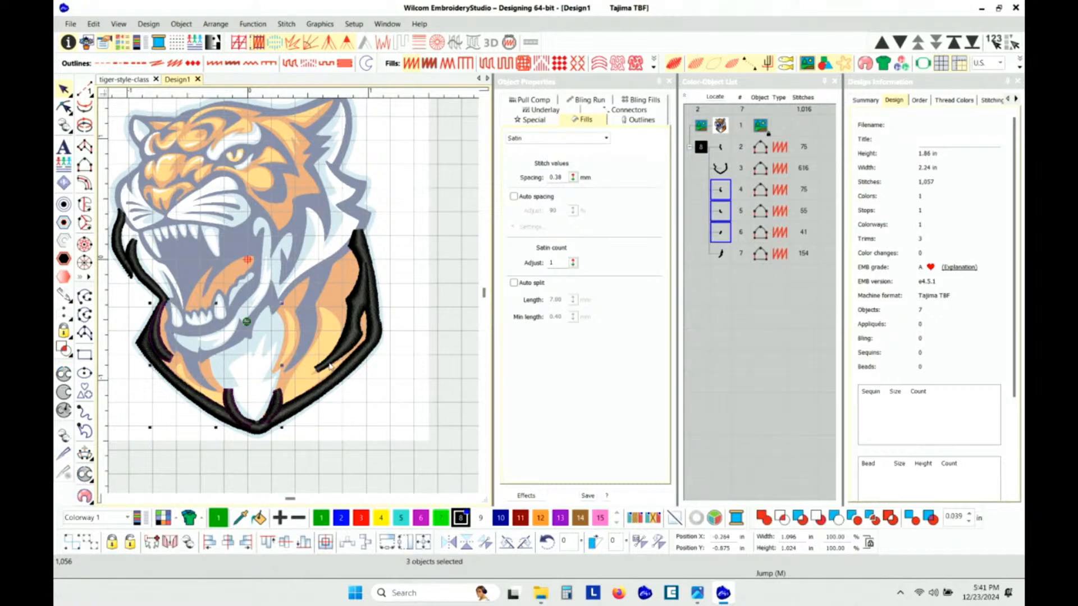
{"action": "left_click", "coordinate": [334, 361], "text": "ctrl"}
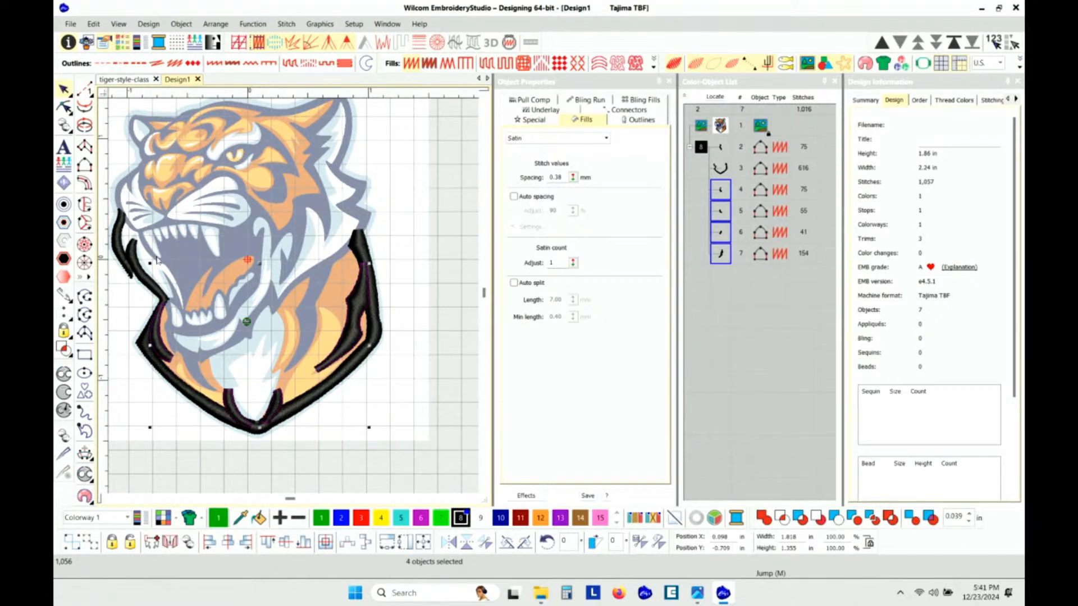
{"action": "left_click", "coordinate": [119, 227], "text": "ctrl"}
{"action": "left_click", "coordinate": [134, 253], "text": "ctrl"}
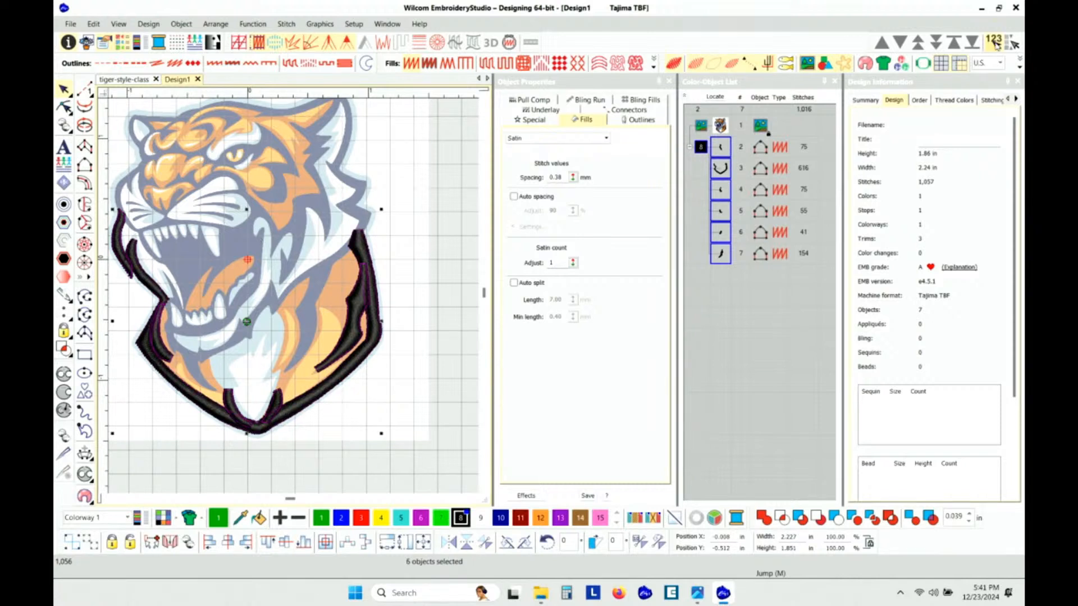
{"action": "left_click", "coordinate": [996, 43]}
{"action": "left_click", "coordinate": [404, 188]}
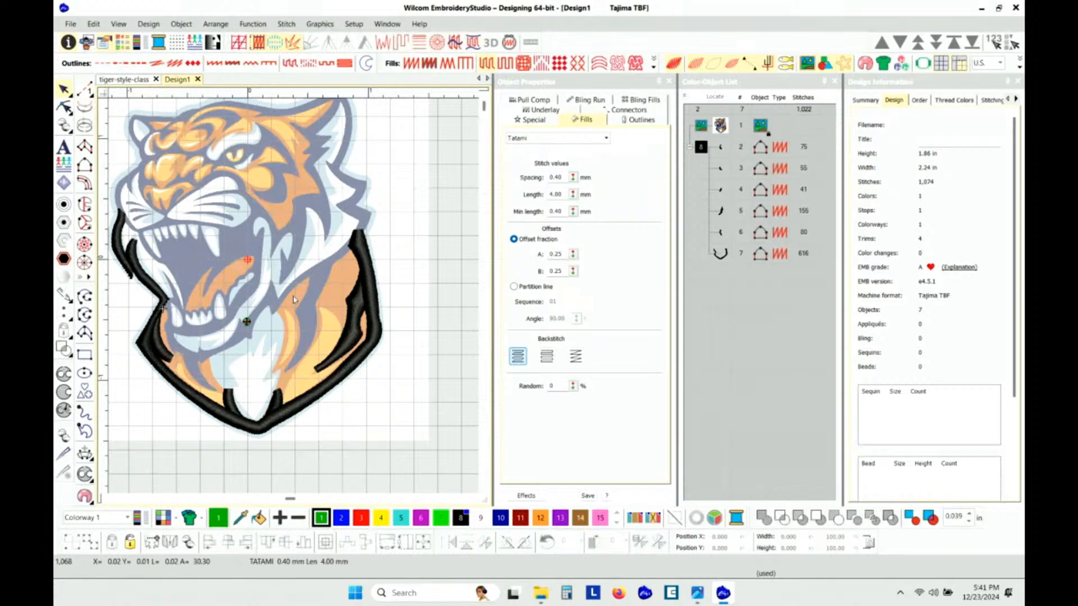
Examine the resequenced black columns around the neck and jaw, checking where the stripes meet the outline.
{"action": "scroll", "coordinate": [375, 303], "scroll_direction": "up", "scroll_amount": 4}
{"action": "scroll", "coordinate": [249, 324], "scroll_direction": "down", "scroll_amount": 3}
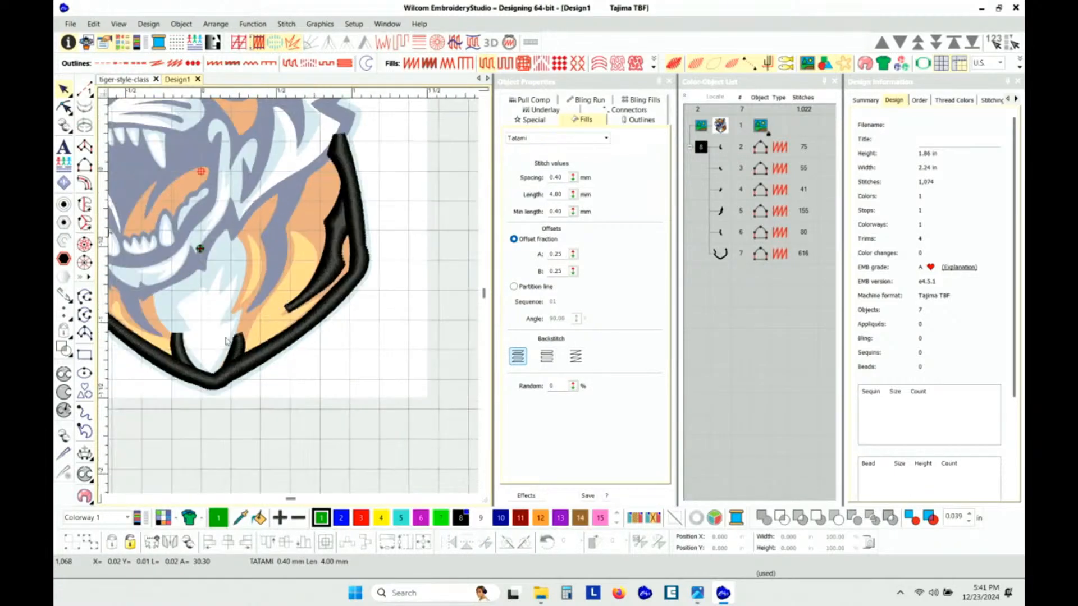
{"action": "scroll", "coordinate": [219, 357], "scroll_direction": "up", "scroll_amount": 4}
{"action": "scroll", "coordinate": [296, 295], "scroll_direction": "down", "scroll_amount": 3}
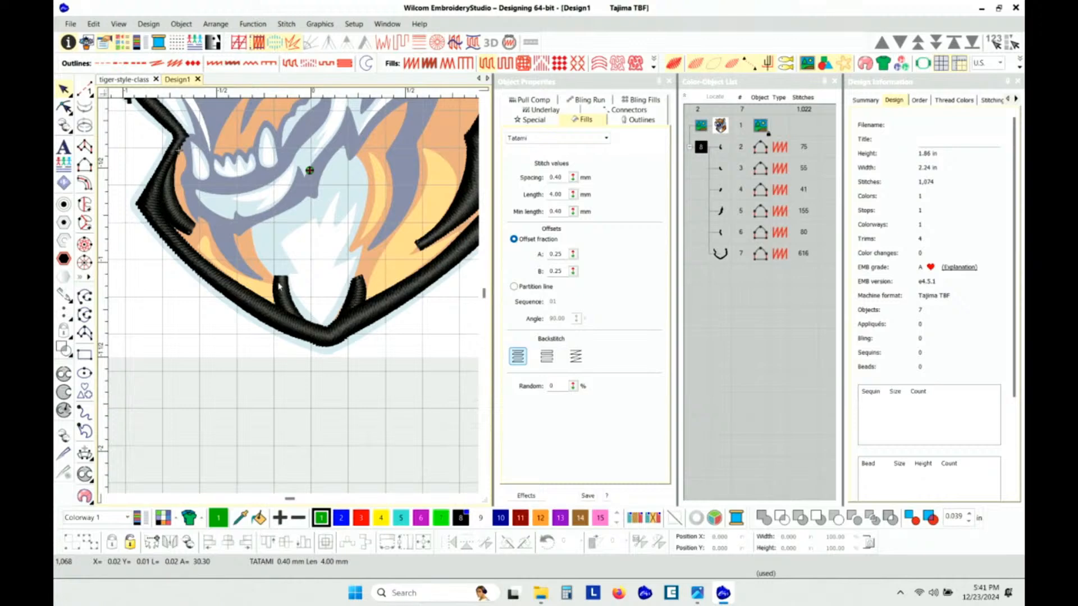
{"action": "scroll", "coordinate": [279, 287], "scroll_direction": "down", "scroll_amount": 2}
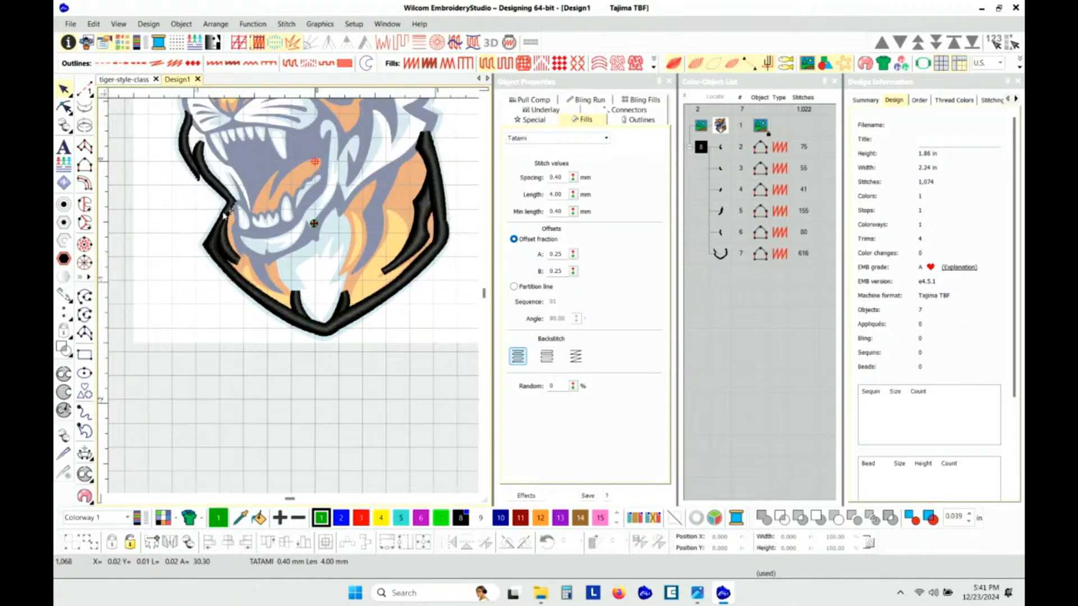
{"action": "scroll", "coordinate": [198, 173], "scroll_direction": "up", "scroll_amount": 4}
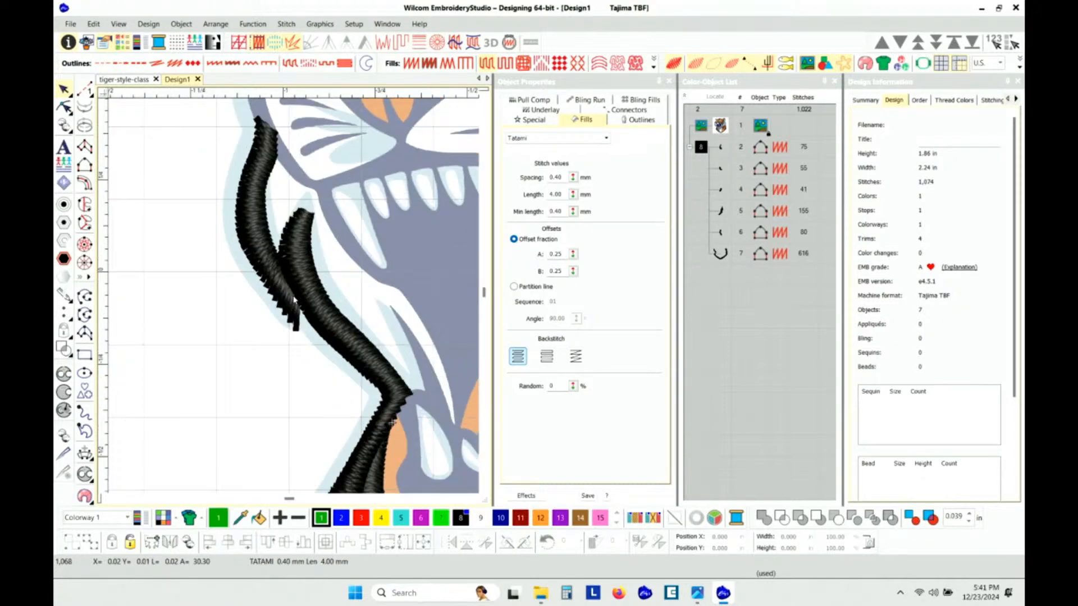
{"action": "scroll", "coordinate": [279, 276], "scroll_direction": "down", "scroll_amount": 4}
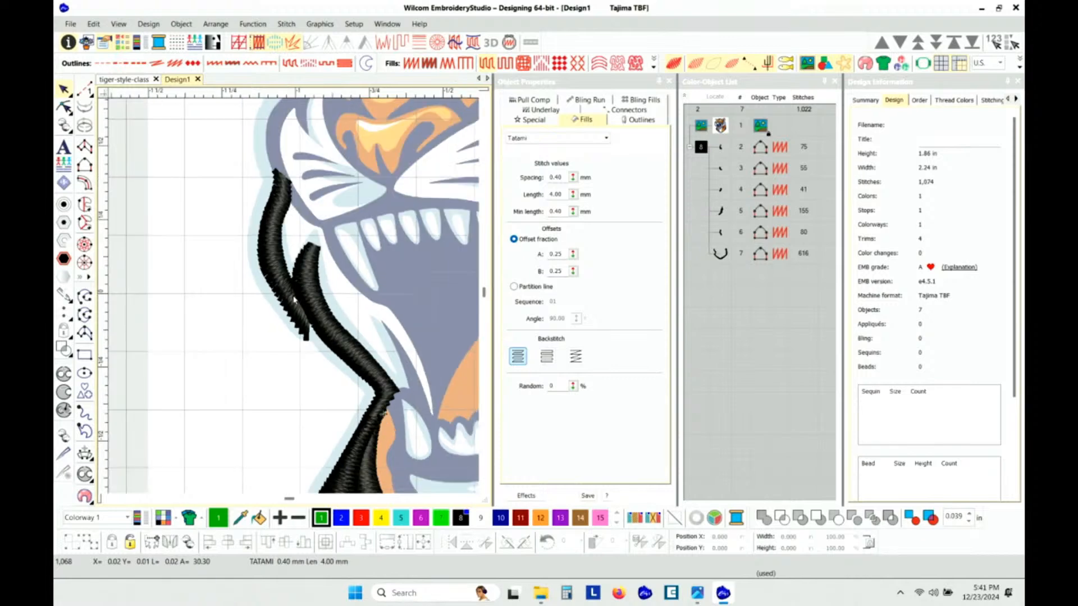
{"action": "scroll", "coordinate": [293, 302], "scroll_direction": "up", "scroll_amount": 3}
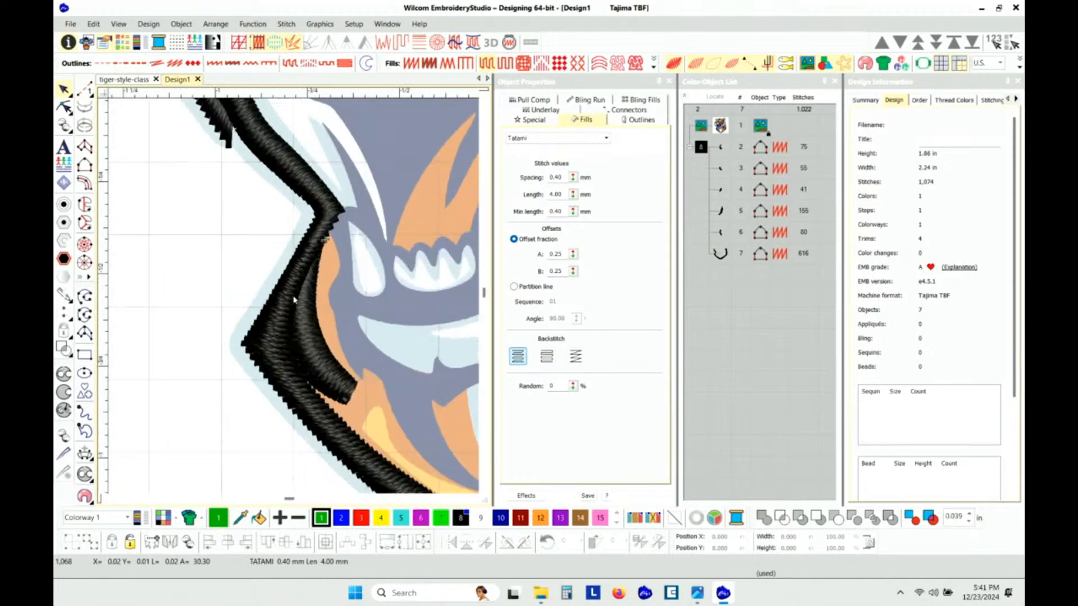
{"action": "scroll", "coordinate": [296, 328], "scroll_direction": "down", "scroll_amount": 4}
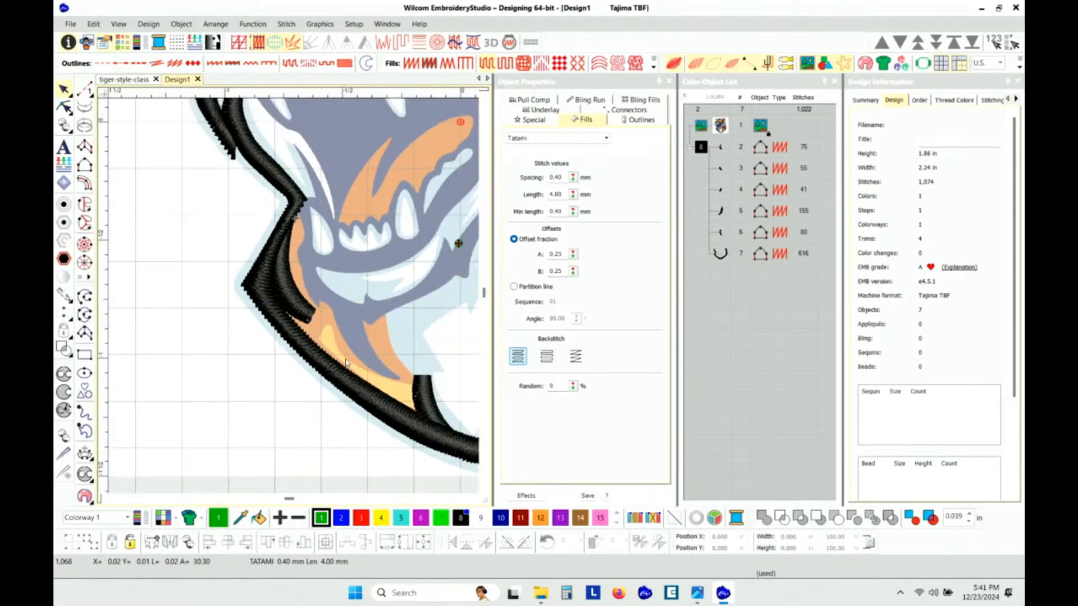
{"action": "scroll", "coordinate": [294, 299], "scroll_direction": "down", "scroll_amount": 2}
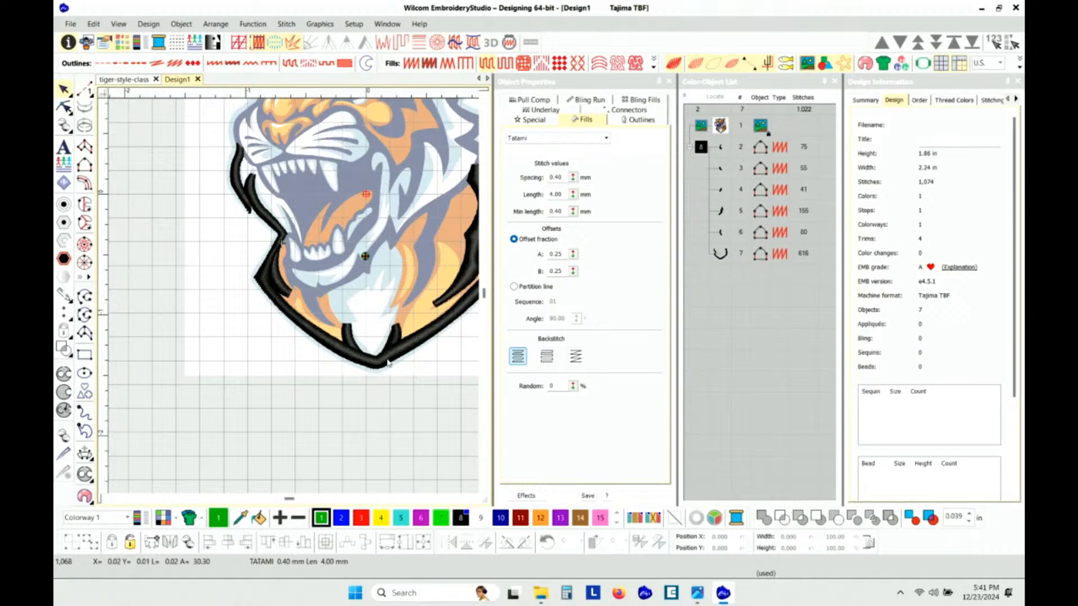
{"action": "scroll", "coordinate": [360, 207], "scroll_direction": "up", "scroll_amount": 2}
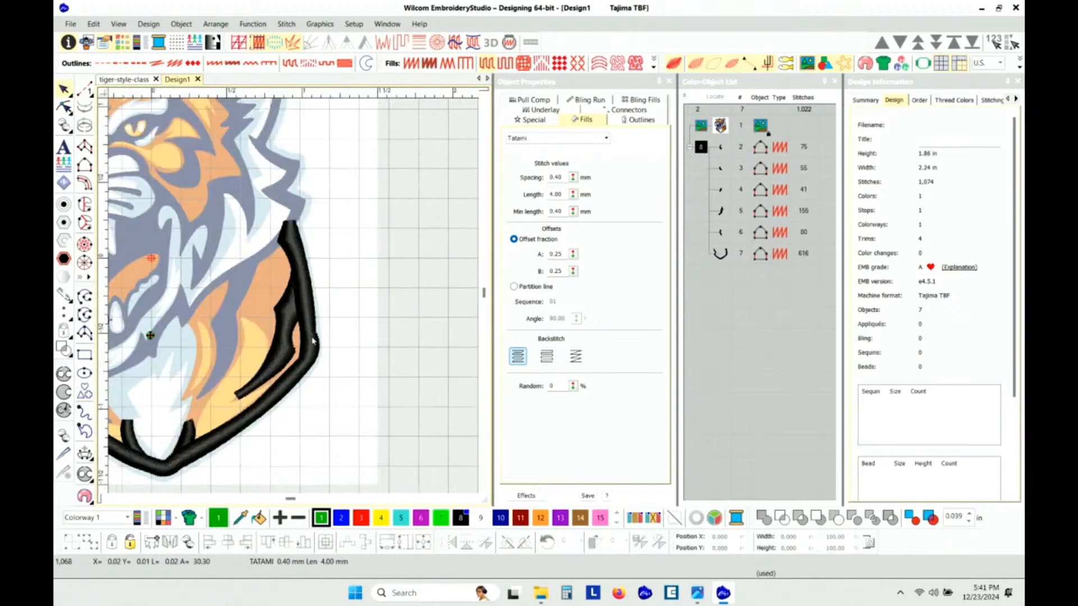
{"action": "scroll", "coordinate": [238, 344], "scroll_direction": "down", "scroll_amount": 2}
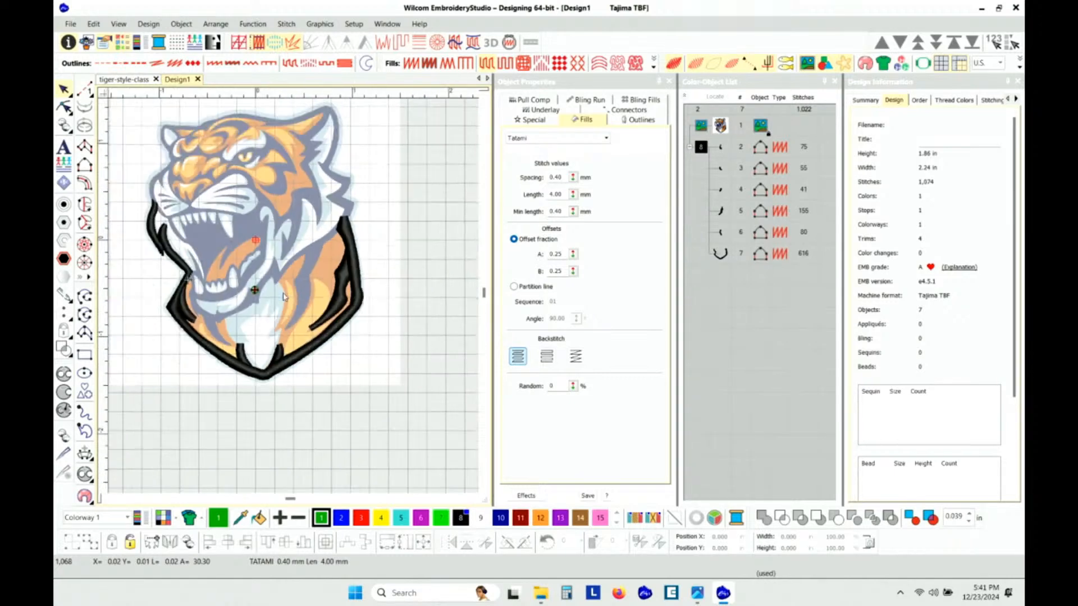
Branch the six black satin columns into one object, entering at the left outer column's top and exiting at the right outline's upper end.
{"action": "left_click", "coordinate": [702, 149]}
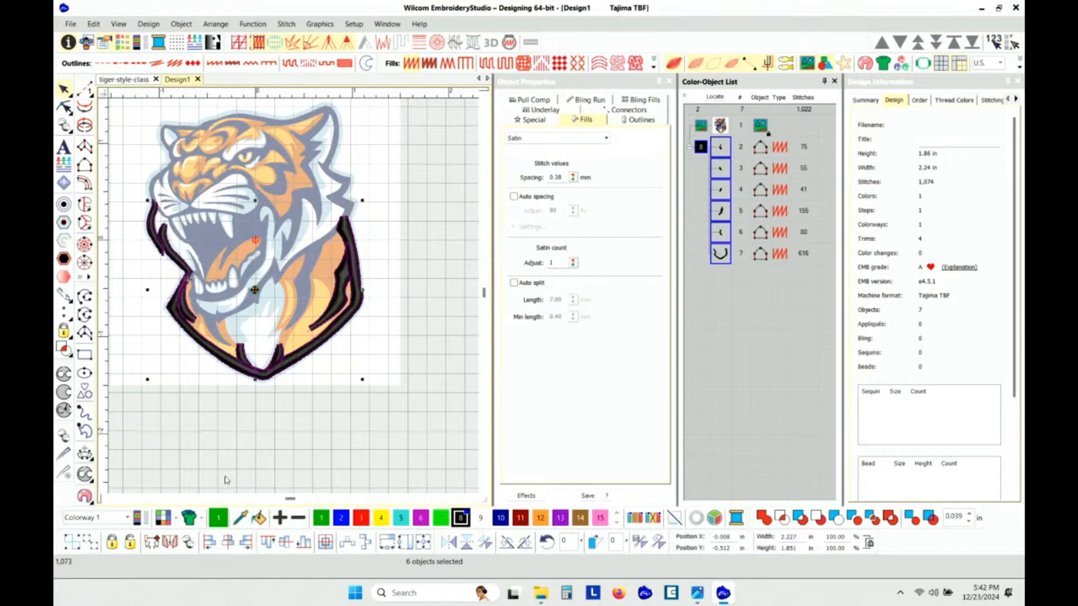
{"action": "key", "text": "i"}
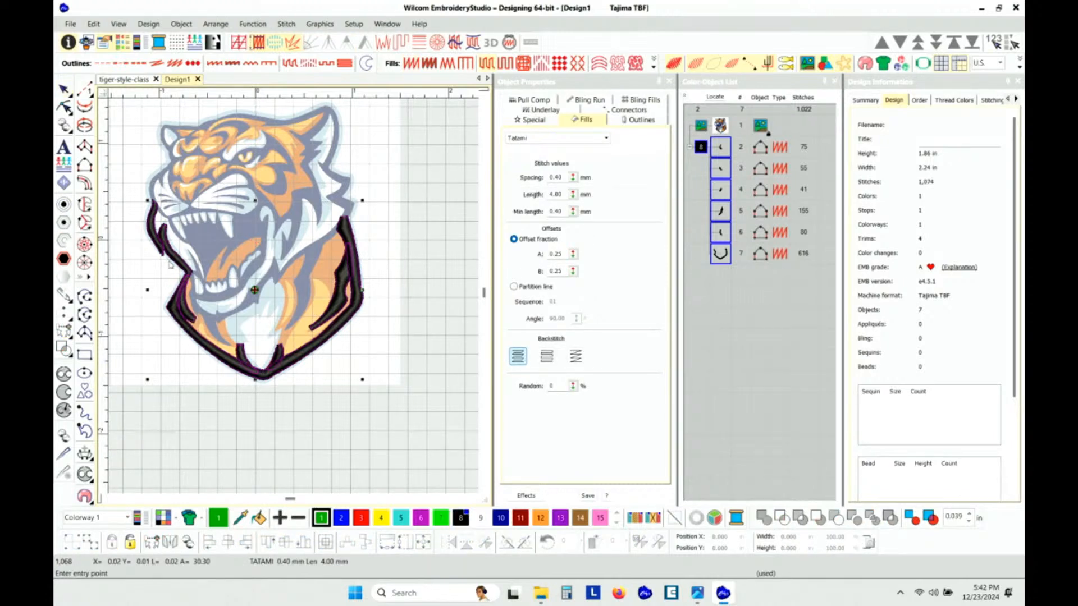
{"action": "left_click", "coordinate": [149, 187]}
{"action": "left_click", "coordinate": [346, 213]}
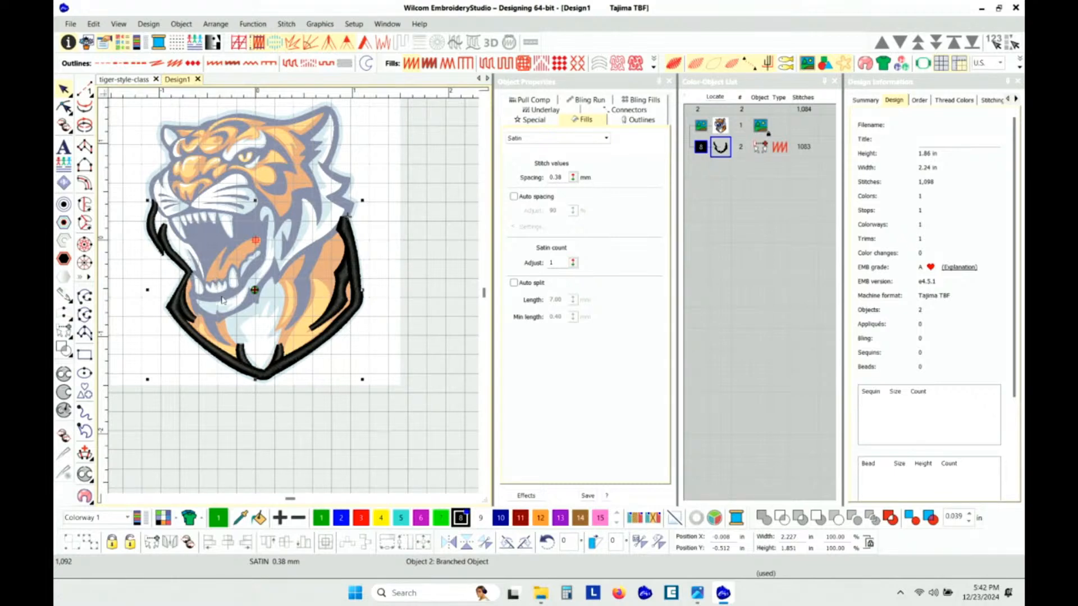
Check the whole tiger design and run the Stitch Player simulation of the branched black object.
{"action": "scroll", "coordinate": [221, 299], "scroll_direction": "down", "scroll_amount": 2}
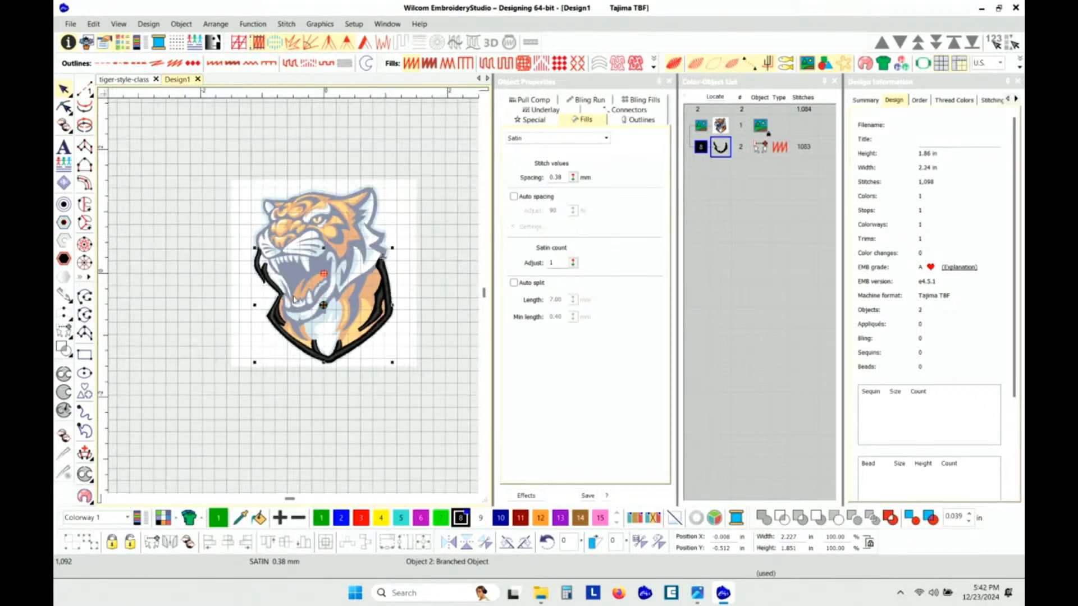
{"action": "scroll", "coordinate": [294, 299], "scroll_direction": "up", "scroll_amount": 1}
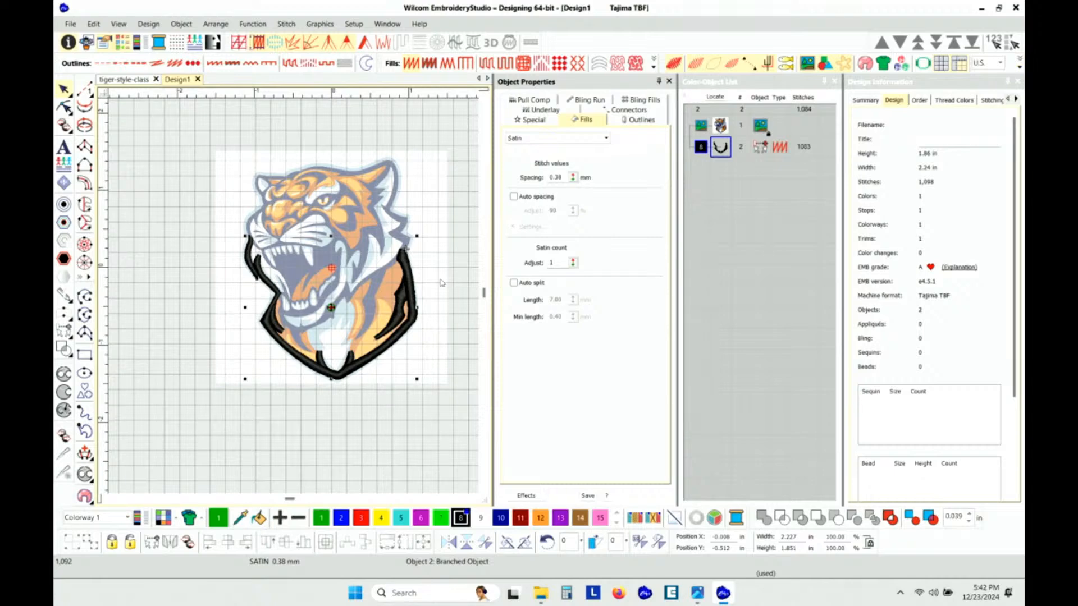
{"action": "scroll", "coordinate": [348, 326], "scroll_direction": "up", "scroll_amount": 2}
{"action": "scroll", "coordinate": [315, 306], "scroll_direction": "down", "scroll_amount": 2}
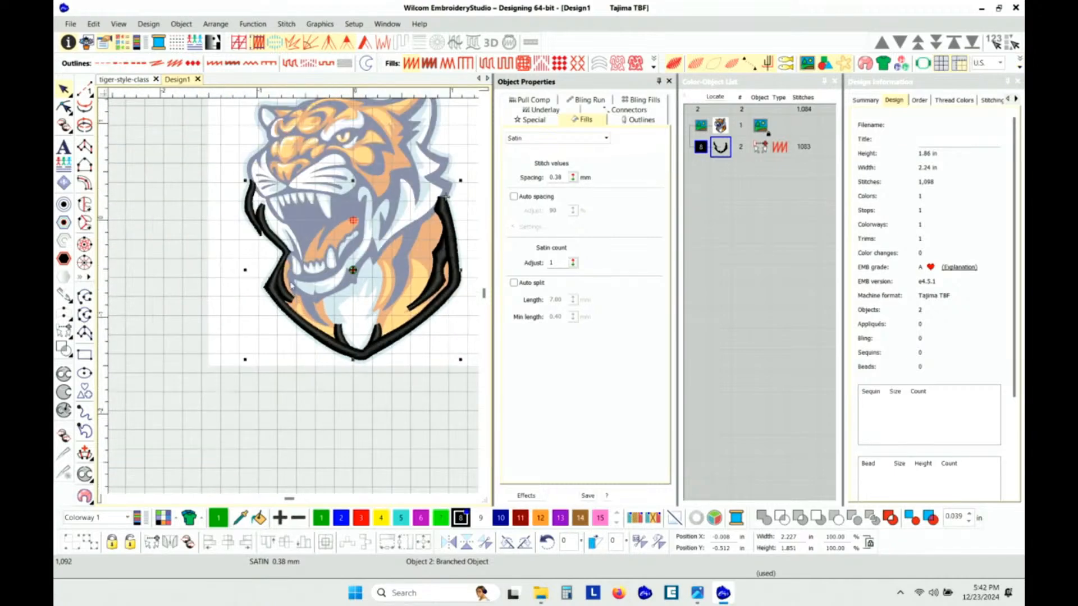
{"action": "scroll", "coordinate": [312, 305], "scroll_direction": "up", "scroll_amount": 2}
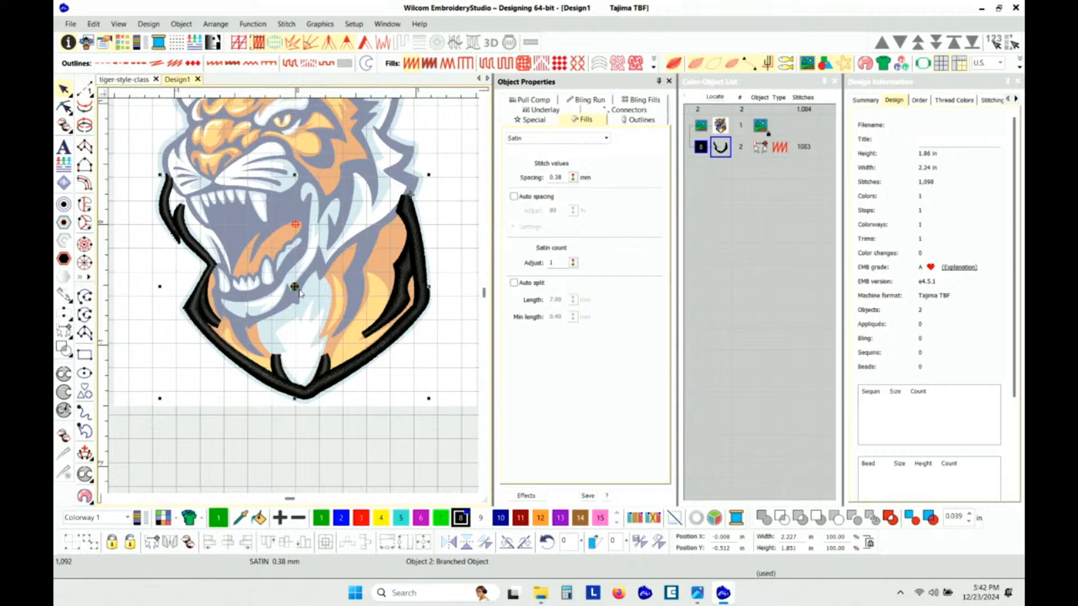
{"action": "left_click", "coordinate": [1019, 62]}
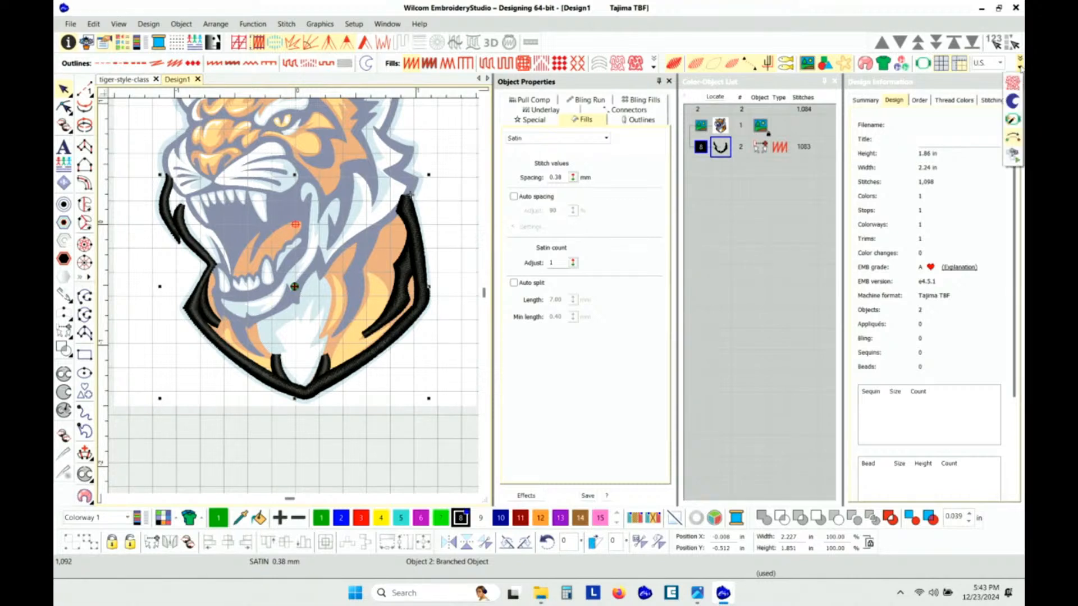
{"action": "left_click", "coordinate": [1013, 154]}
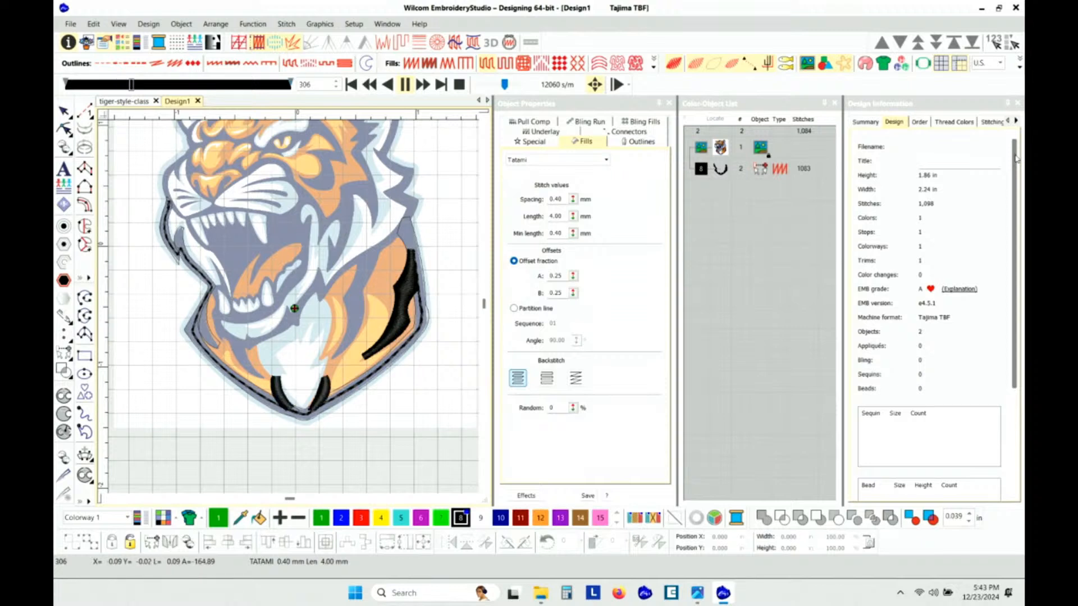
Replay the sew-out from the beginning at 720 s/m, raising the speed to 1860 and 8880 s/m to check the branching path.
{"action": "left_click", "coordinate": [403, 84]}
{"action": "left_click_drag", "start_coordinate": [504, 85], "coordinate": [486, 85]}
{"action": "left_click_drag", "start_coordinate": [176, 85], "coordinate": [55, 95]}
{"action": "left_click", "coordinate": [405, 85]}
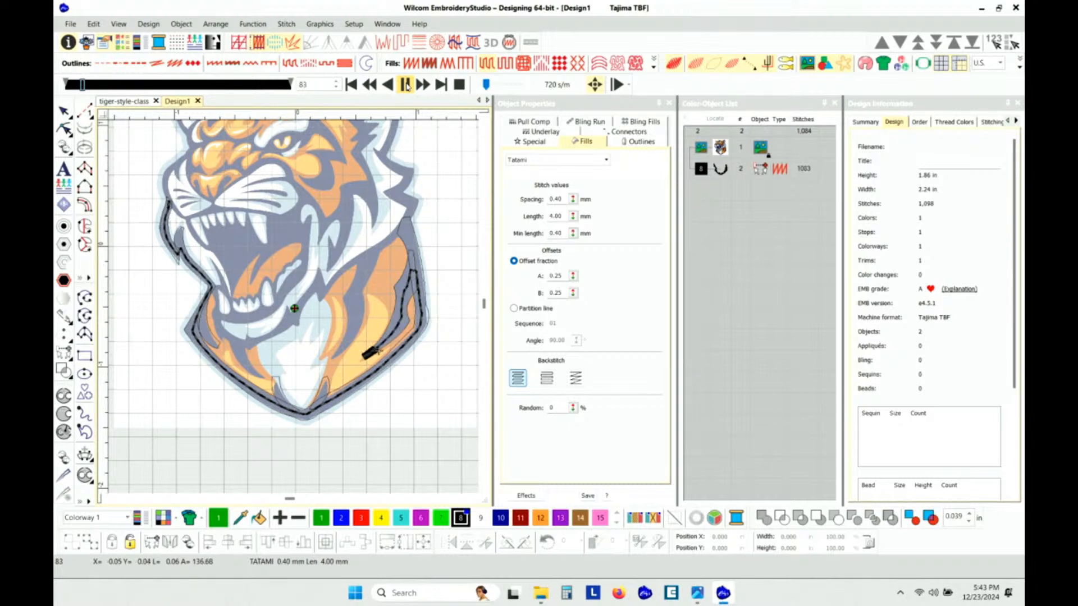
{"action": "left_click_drag", "start_coordinate": [486, 83], "coordinate": [492, 83]}
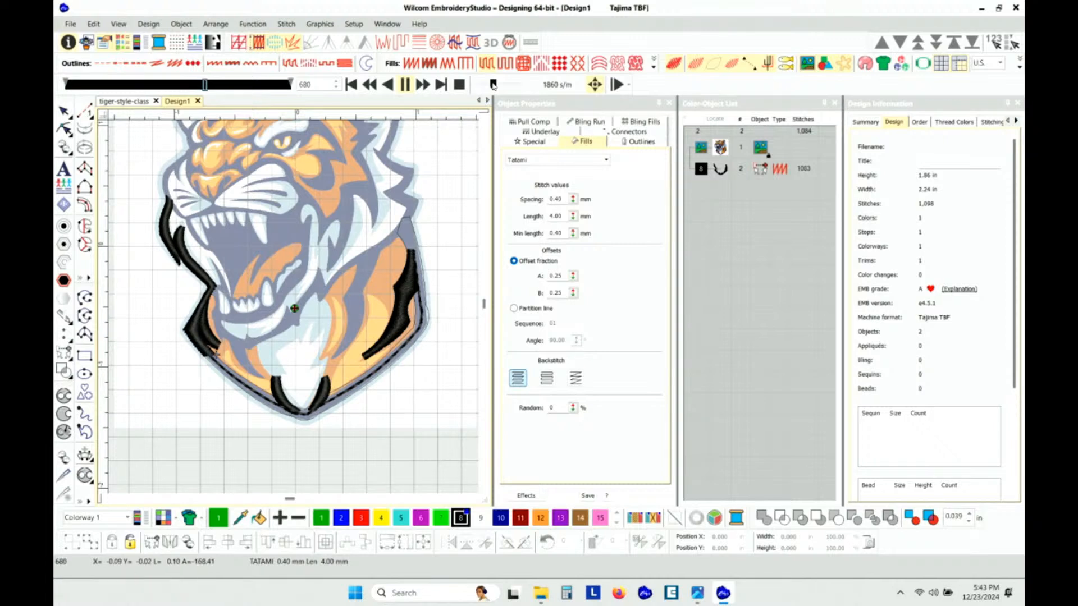
{"action": "left_click", "coordinate": [502, 87]}
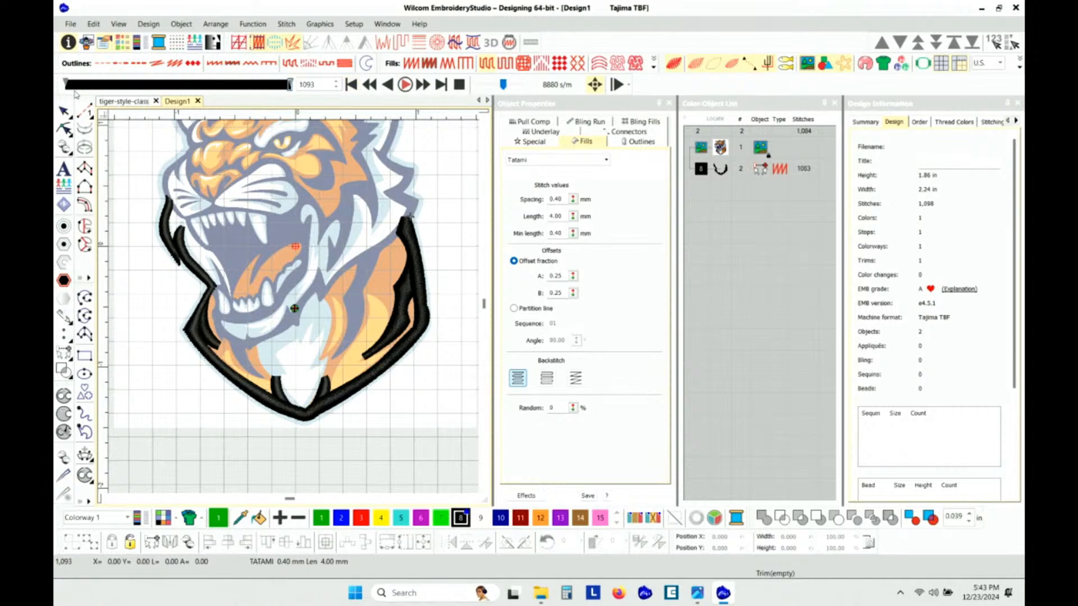
{"action": "left_click", "coordinate": [64, 112]}
Examine the branched black outline and the still undigitized dark areas around the neck, jaw, ears and head.
{"action": "scroll", "coordinate": [355, 259], "scroll_direction": "up", "scroll_amount": 1}
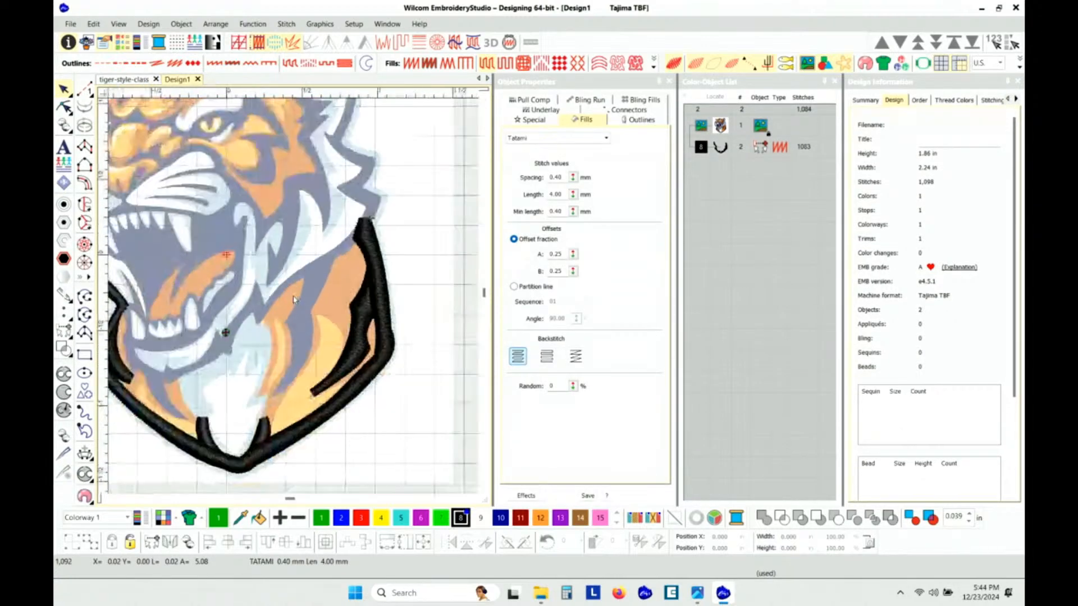
{"action": "scroll", "coordinate": [220, 337], "scroll_direction": "down", "scroll_amount": 1}
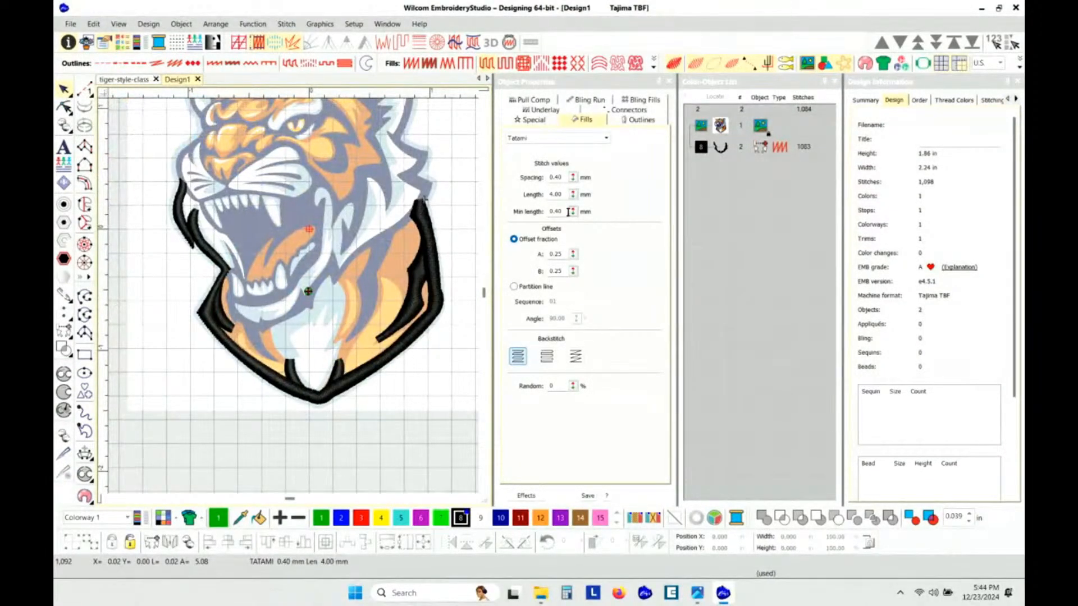
{"action": "scroll", "coordinate": [248, 288], "scroll_direction": "up", "scroll_amount": 1}
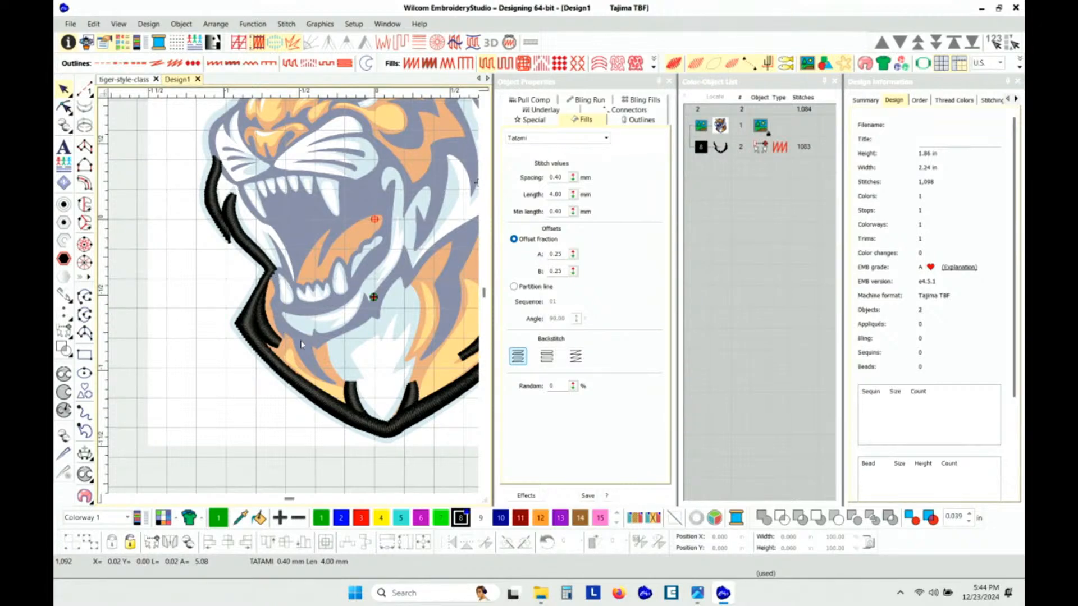
{"action": "scroll", "coordinate": [296, 299], "scroll_direction": "down", "scroll_amount": 1}
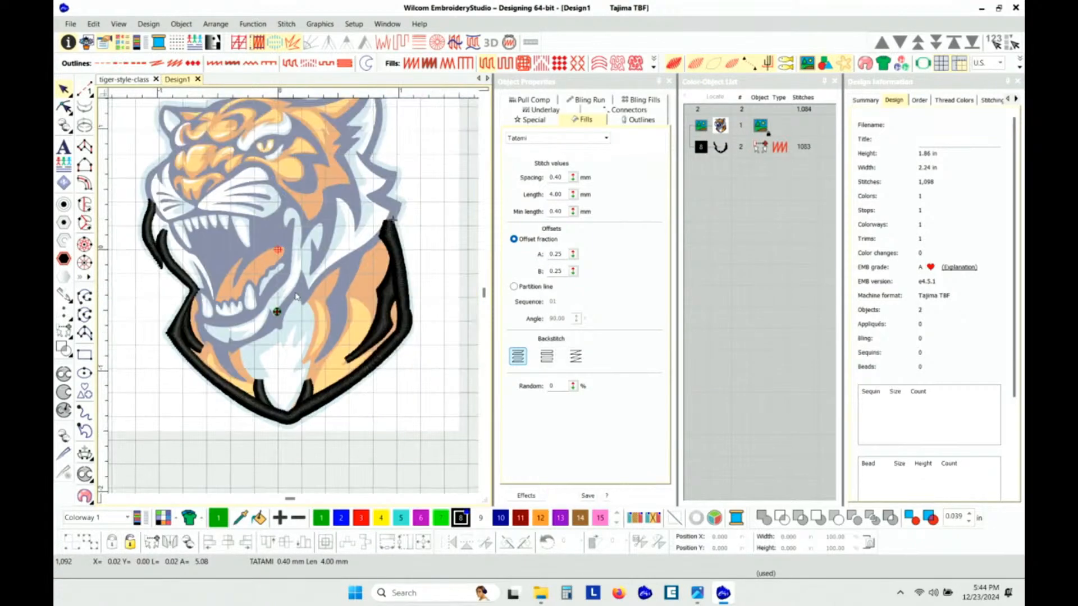
{"action": "scroll", "coordinate": [324, 288], "scroll_direction": "up", "scroll_amount": 2}
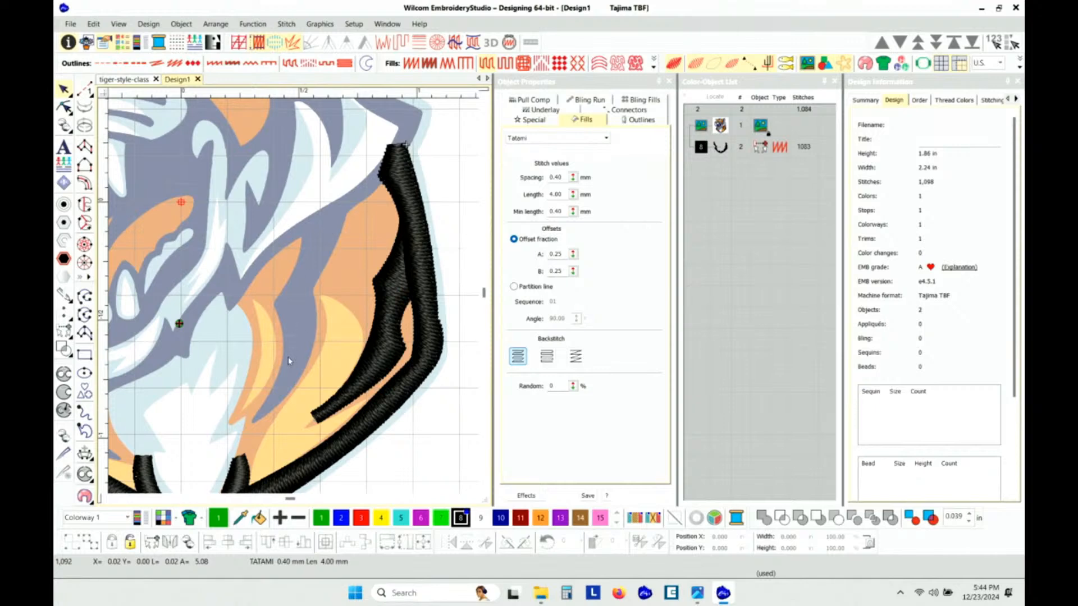
{"action": "scroll", "coordinate": [297, 286], "scroll_direction": "down", "scroll_amount": 1}
{"action": "scroll", "coordinate": [355, 244], "scroll_direction": "down", "scroll_amount": 1}
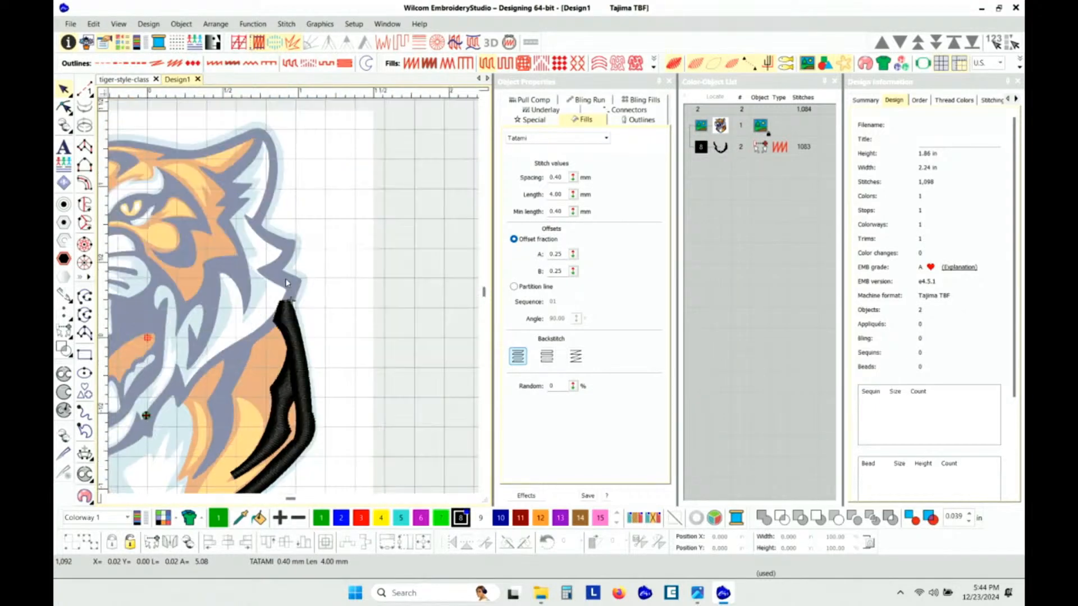
{"action": "scroll", "coordinate": [267, 197], "scroll_direction": "down", "scroll_amount": 1}
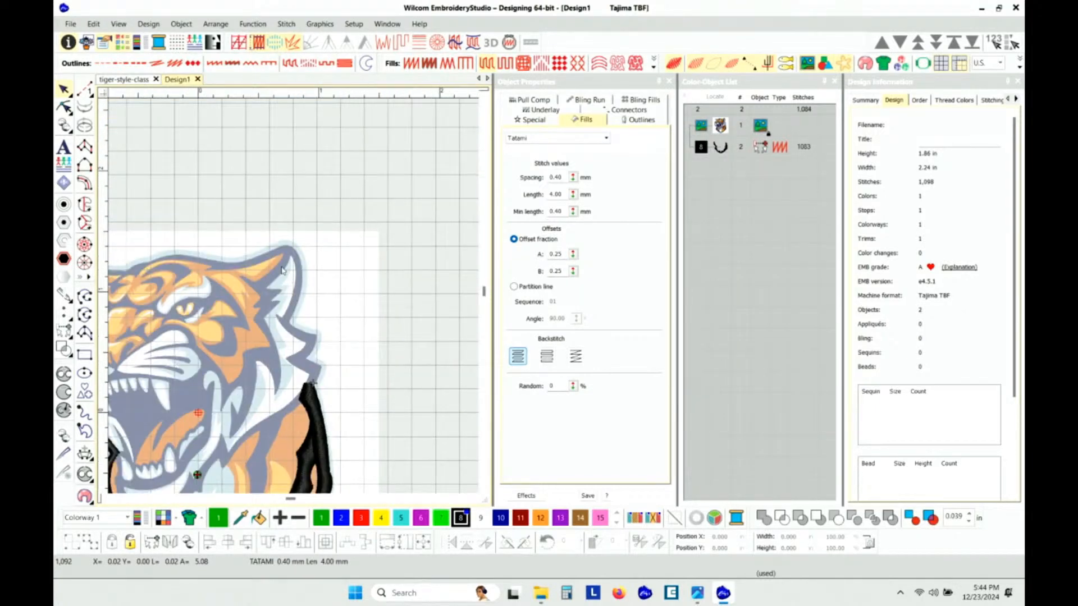
{"action": "scroll", "coordinate": [203, 293], "scroll_direction": "down", "scroll_amount": 1}
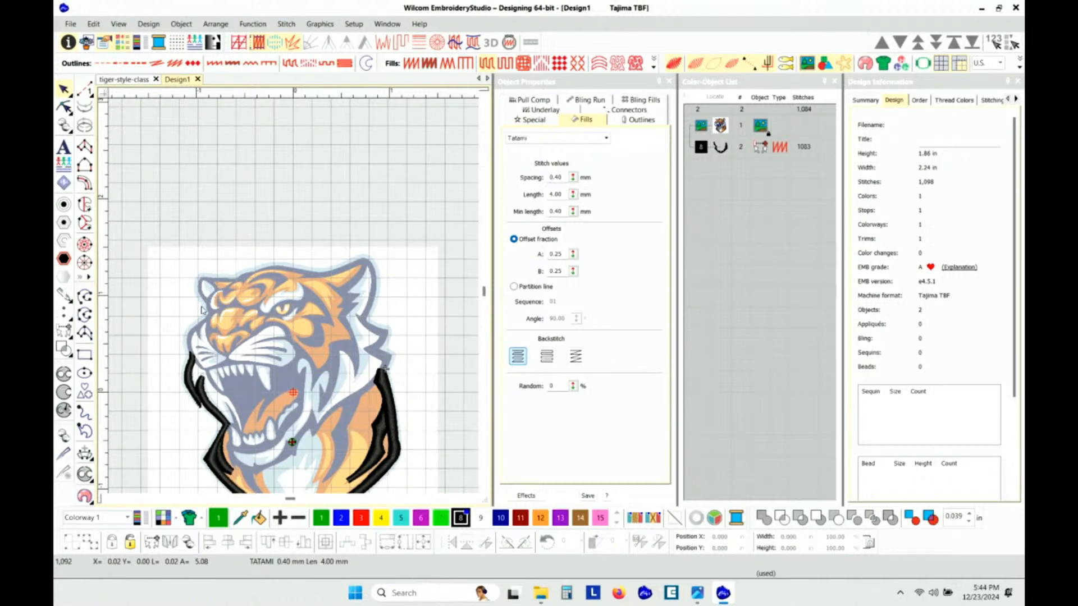
{"action": "scroll", "coordinate": [302, 388], "scroll_direction": "down", "scroll_amount": 1}
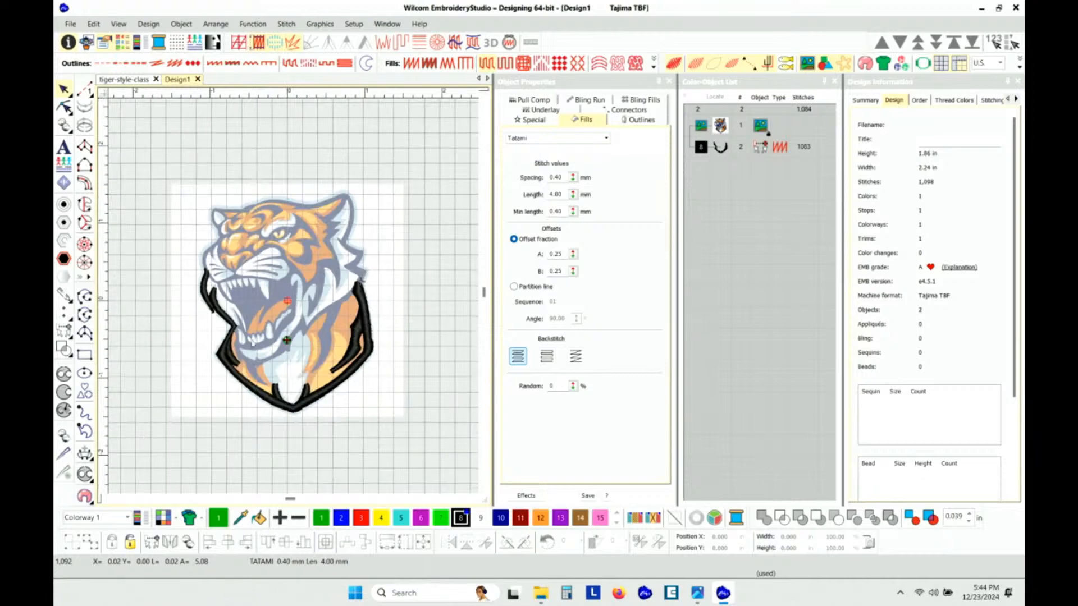
With Complex Turning and a satin fill, trace the dark jaw area's outer edge from beside the lower-left fang down to the cheek column's end.
{"action": "scroll", "coordinate": [258, 337], "scroll_direction": "up", "scroll_amount": 2}
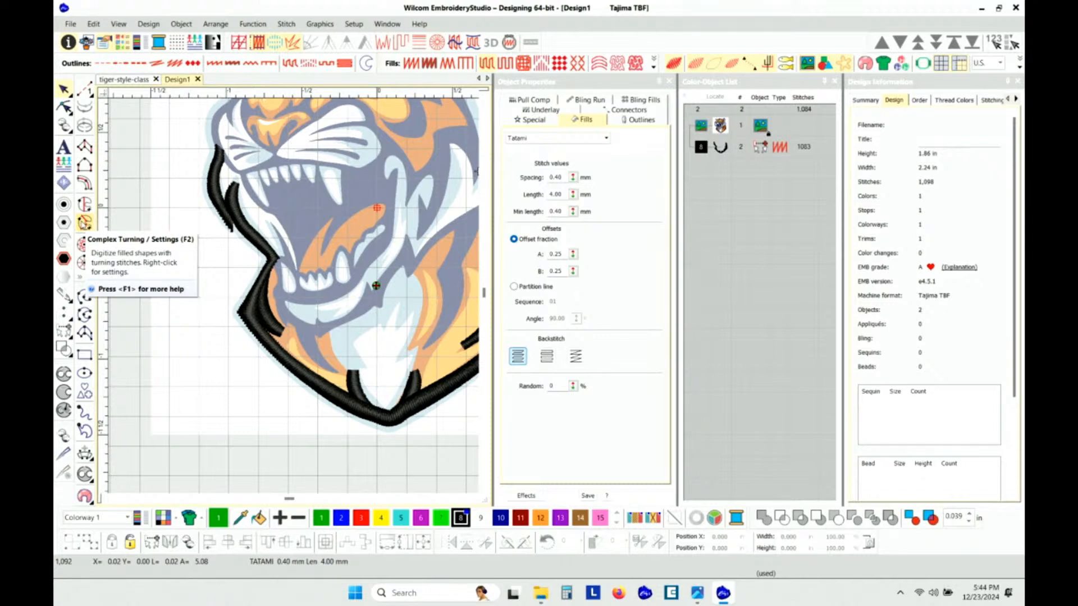
{"action": "left_click", "coordinate": [85, 223]}
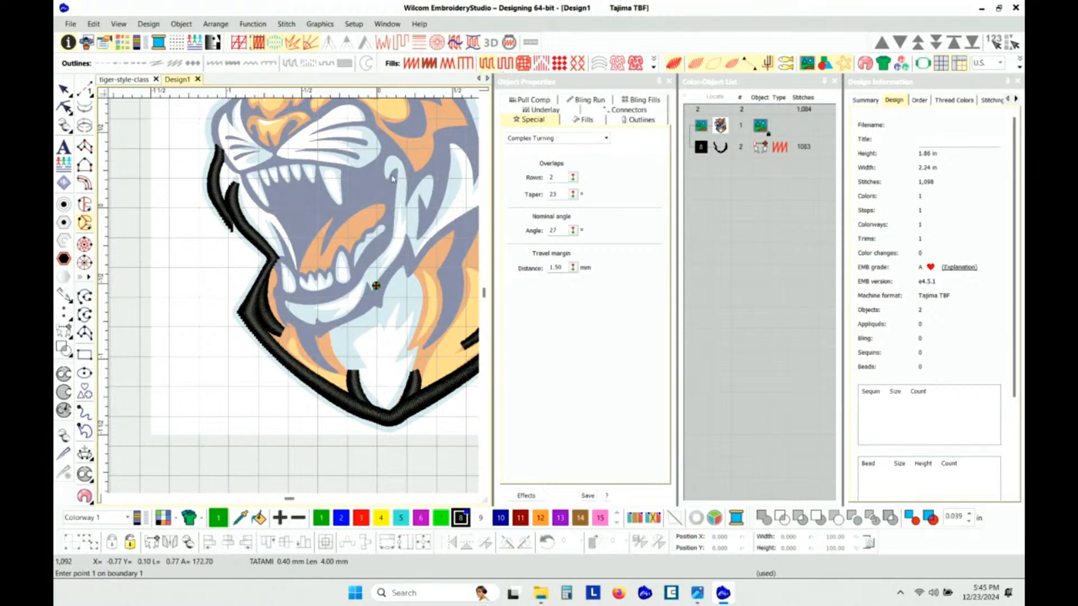
{"action": "left_click", "coordinate": [412, 63]}
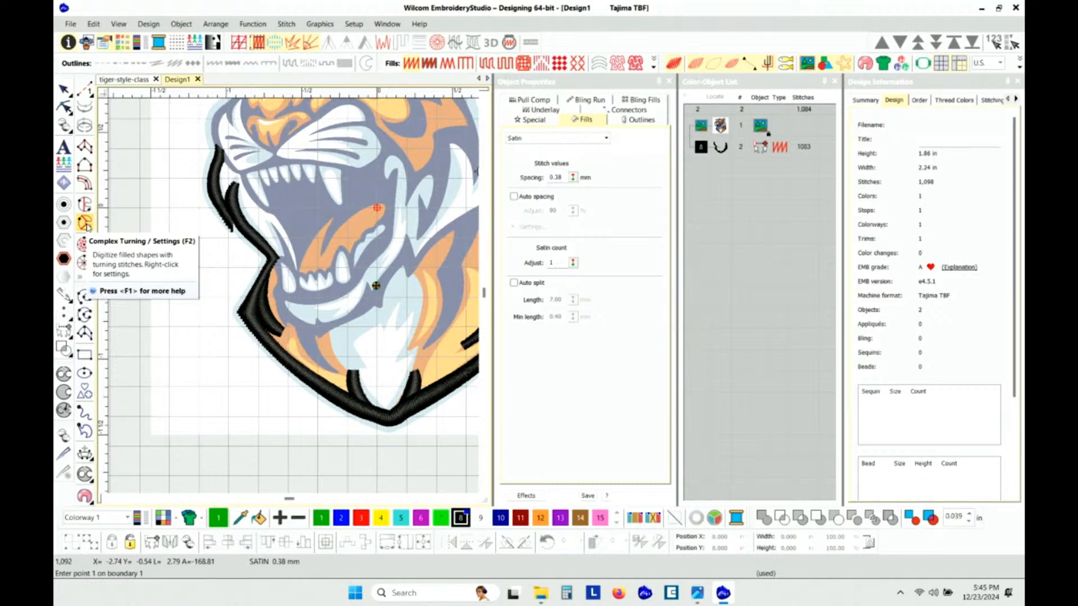
{"action": "scroll", "coordinate": [336, 297], "scroll_direction": "down", "scroll_amount": 2}
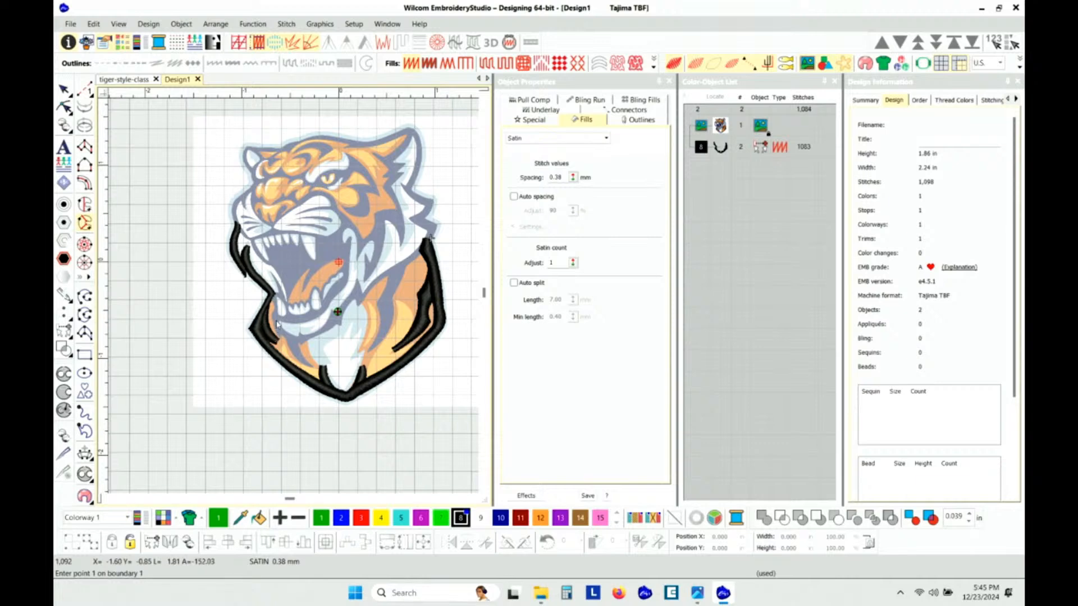
{"action": "scroll", "coordinate": [279, 310], "scroll_direction": "up", "scroll_amount": 3}
{"action": "scroll", "coordinate": [296, 308], "scroll_direction": "up", "scroll_amount": 2}
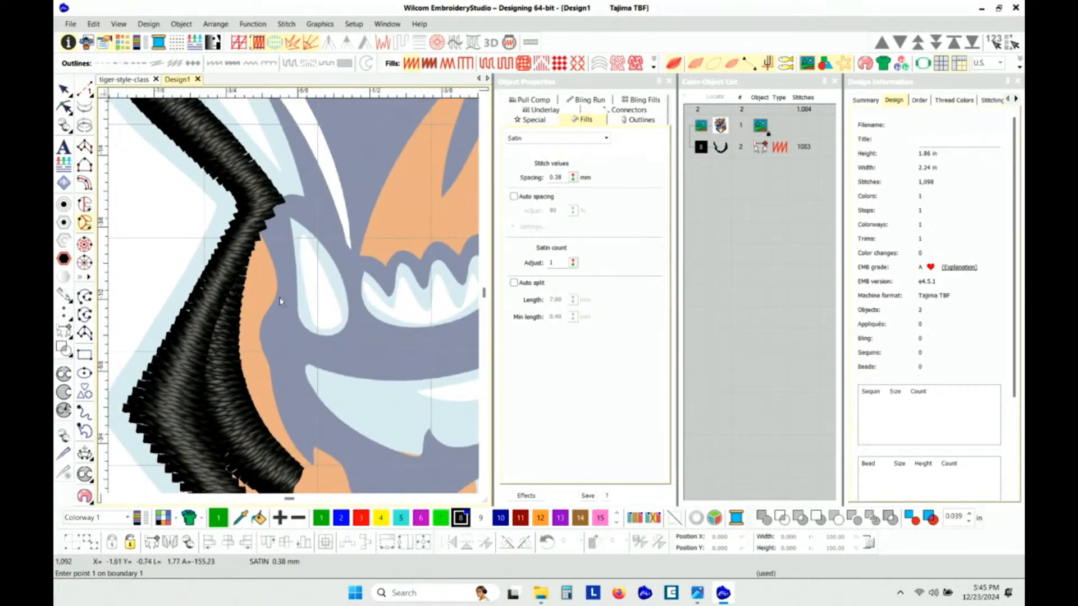
{"action": "left_click", "coordinate": [277, 292]}
{"action": "left_click", "coordinate": [270, 310]}
{"action": "left_click", "coordinate": [261, 327]}
{"action": "right_click", "coordinate": [268, 363]}
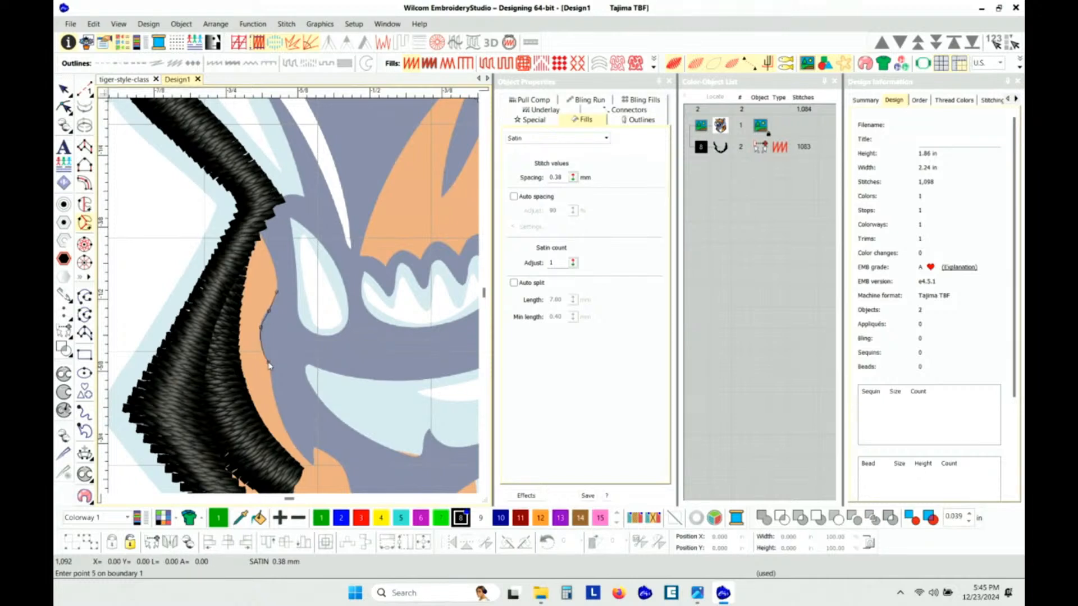
{"action": "right_click", "coordinate": [277, 408]}
{"action": "left_click", "coordinate": [307, 390]}
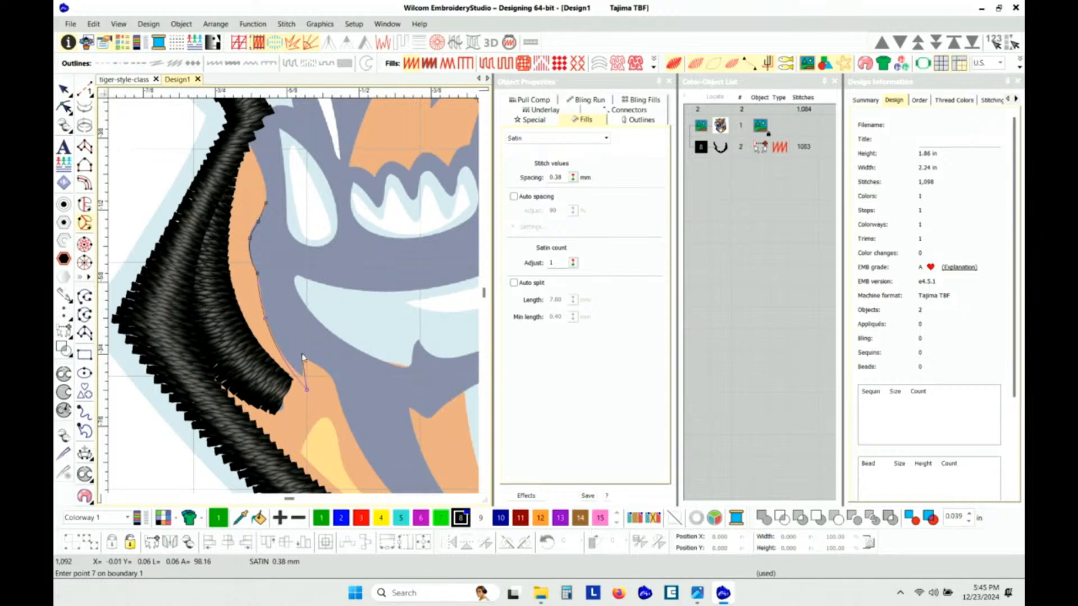
Trace the boundary around the pointed dark stripe below the chin, down its outer edge, around the tip and up its inner edge.
{"action": "scroll", "coordinate": [323, 371], "scroll_direction": "down", "scroll_amount": 1}
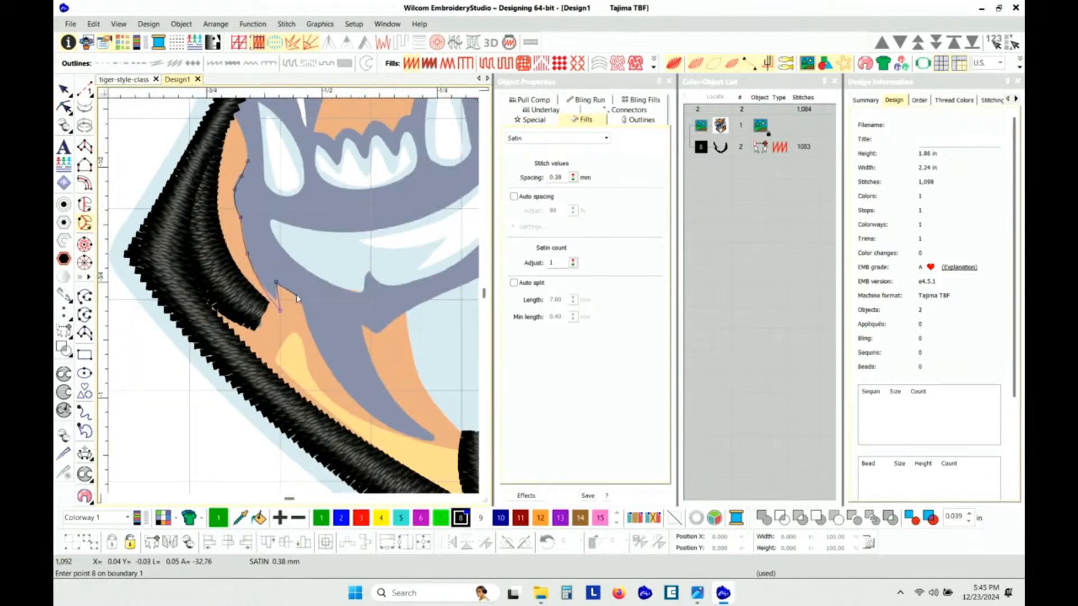
{"action": "left_click", "coordinate": [306, 322]}
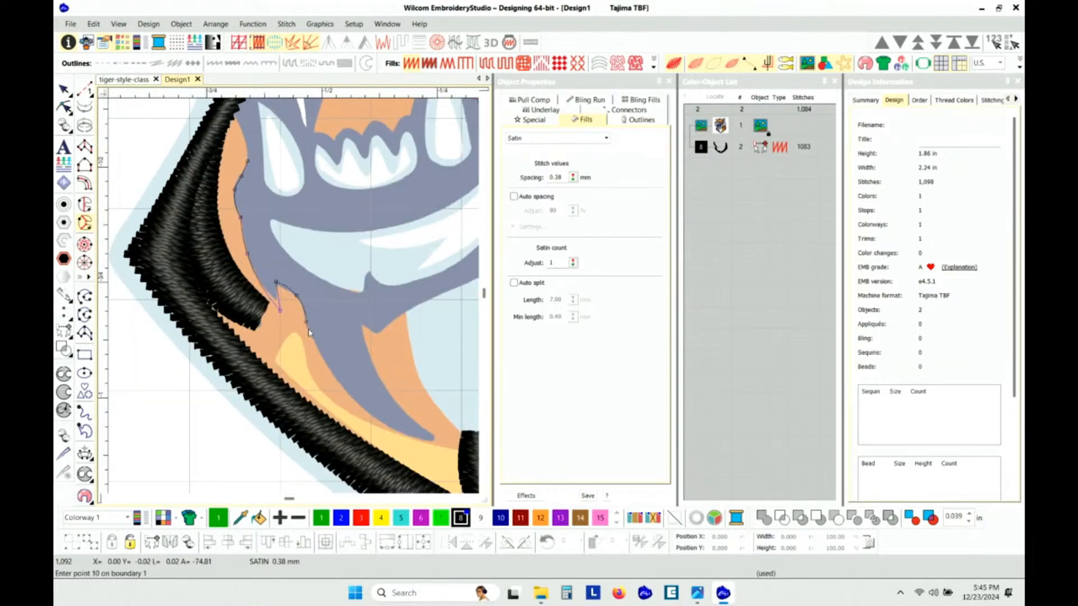
{"action": "left_click", "coordinate": [336, 379]}
{"action": "left_click", "coordinate": [382, 424]}
{"action": "left_click", "coordinate": [432, 444]}
{"action": "left_click", "coordinate": [436, 434]}
{"action": "left_click", "coordinate": [403, 408]}
{"action": "left_click", "coordinate": [374, 364]}
{"action": "left_click", "coordinate": [360, 323]}
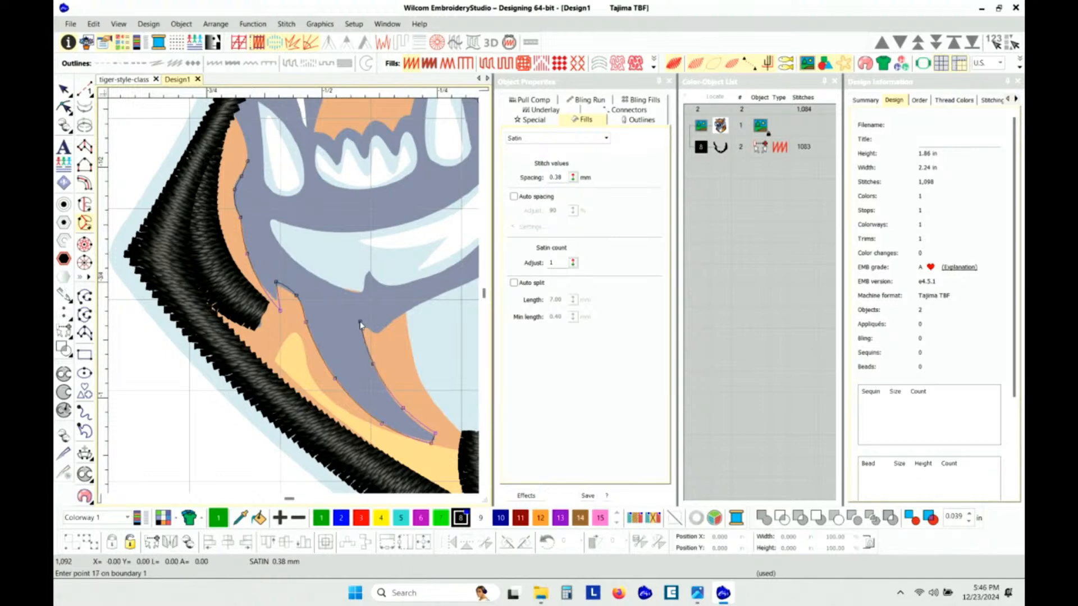
Trace the boundary around the notch beside the chin stripe and along the dark chin's underside to the small point in the throat.
{"action": "scroll", "coordinate": [361, 323], "scroll_direction": "down", "scroll_amount": 3}
{"action": "scroll", "coordinate": [293, 299], "scroll_direction": "up", "scroll_amount": 2}
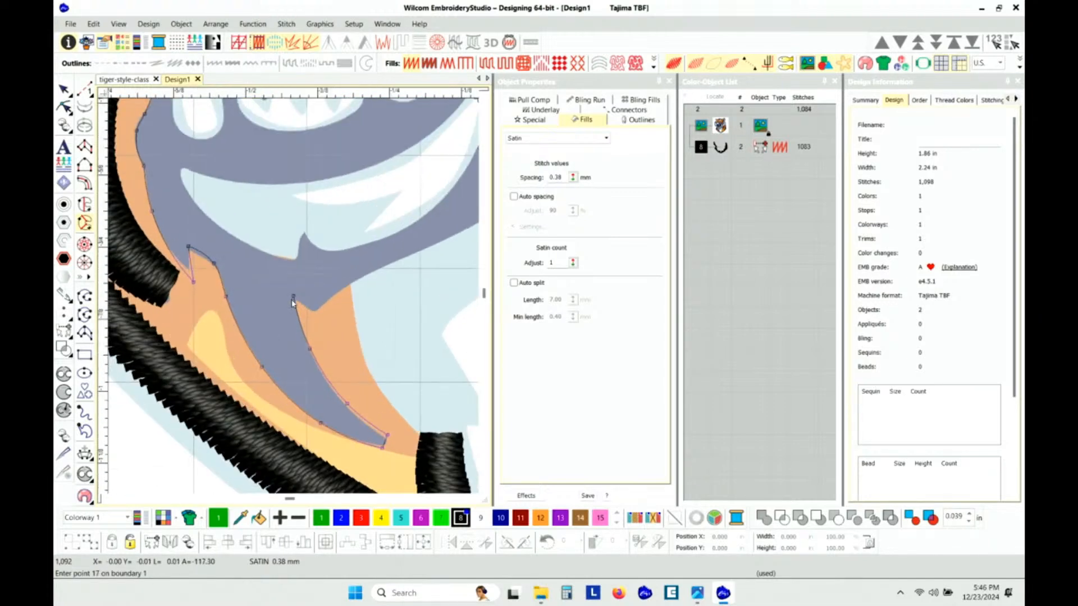
{"action": "left_click", "coordinate": [313, 315]}
{"action": "left_click", "coordinate": [338, 293]}
{"action": "left_click", "coordinate": [405, 260]}
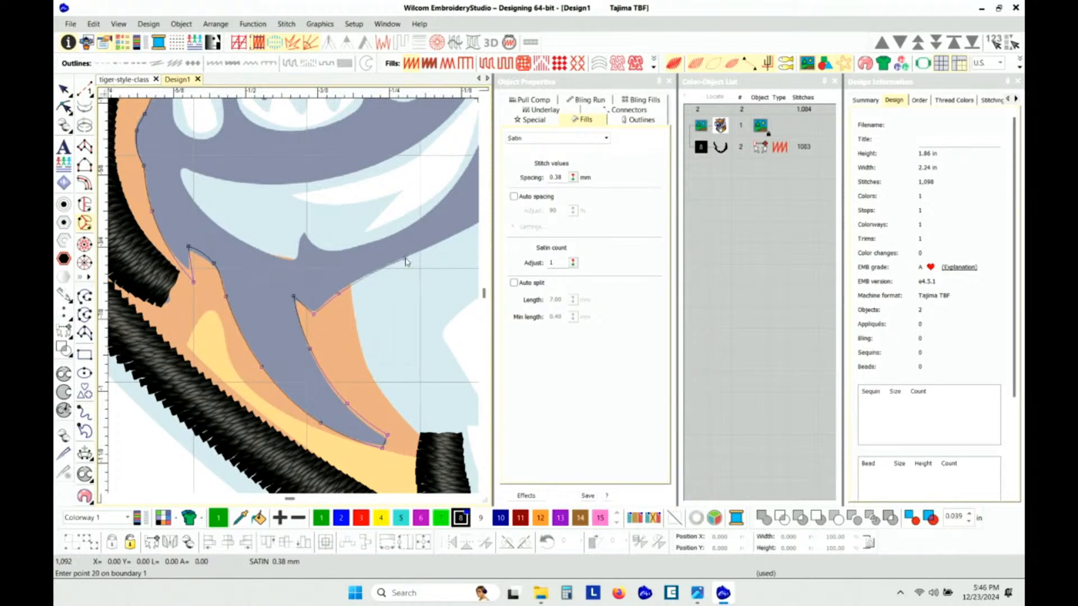
{"action": "scroll", "coordinate": [405, 260], "scroll_direction": "down", "scroll_amount": 2}
{"action": "left_click", "coordinate": [336, 275]}
{"action": "left_click", "coordinate": [368, 251]}
{"action": "left_click", "coordinate": [389, 258]}
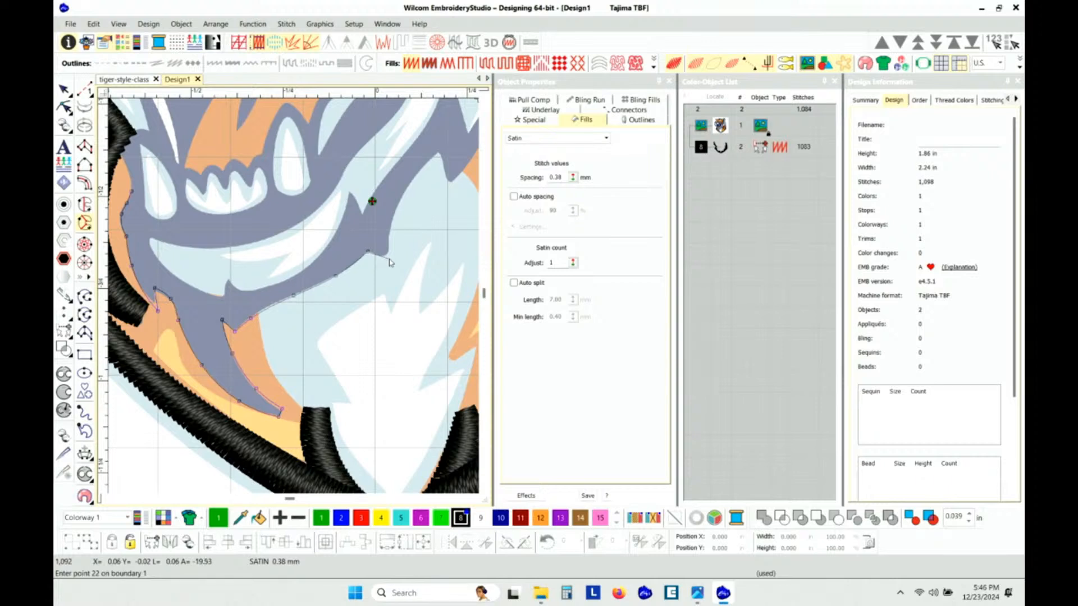
Trace the boundary over the light throat patch's peak and along the orange neck patch's edge to its upper tip.
{"action": "left_click", "coordinate": [390, 228]}
{"action": "left_click", "coordinate": [414, 176]}
{"action": "left_click", "coordinate": [440, 151]}
{"action": "left_click", "coordinate": [451, 187]}
{"action": "scroll", "coordinate": [450, 186], "scroll_direction": "down", "scroll_amount": 2}
{"action": "scroll", "coordinate": [307, 281], "scroll_direction": "up", "scroll_amount": 3}
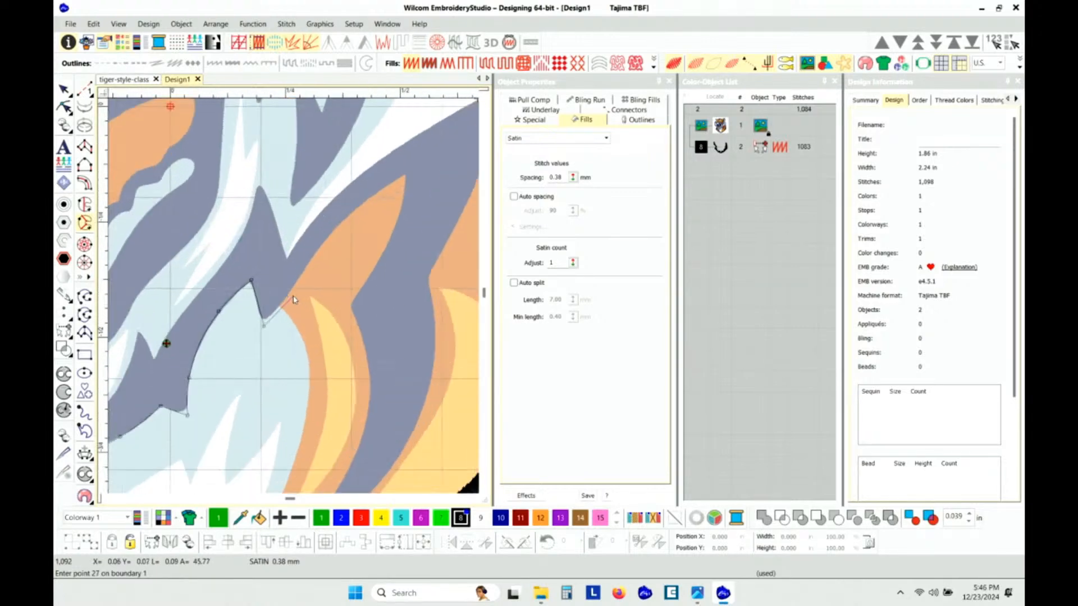
{"action": "left_click", "coordinate": [300, 276]}
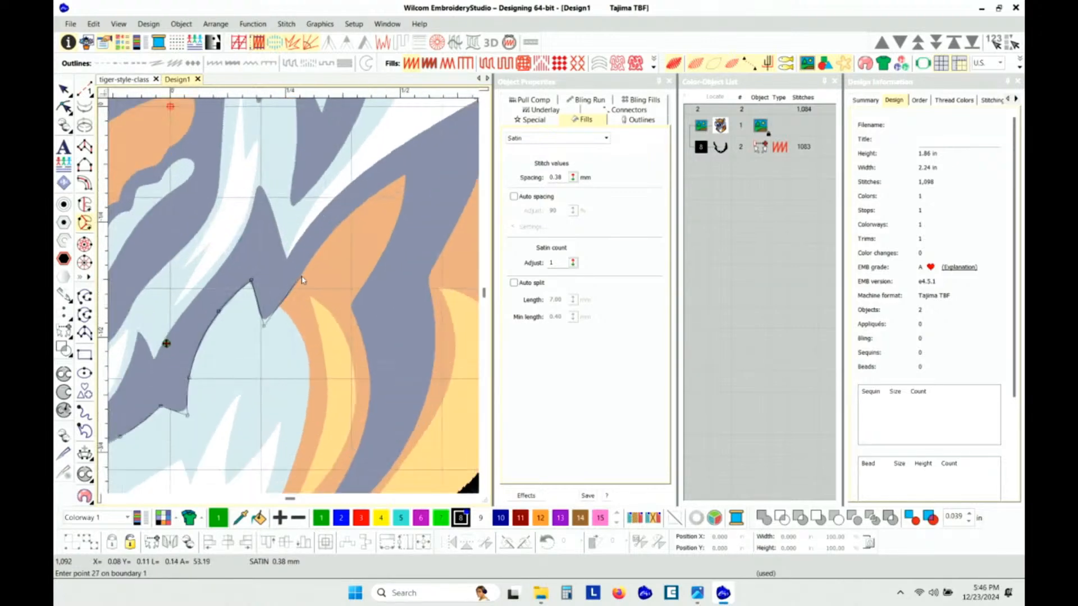
{"action": "left_click", "coordinate": [363, 204]}
{"action": "left_click", "coordinate": [406, 175]}
Trace the boundary around the long dark neck stripe, down its inner edge, around its lower tip and back up its outer edge.
{"action": "left_click", "coordinate": [394, 232]}
{"action": "left_click", "coordinate": [352, 309]}
{"action": "left_click", "coordinate": [369, 374]}
{"action": "left_click", "coordinate": [323, 390]}
{"action": "left_click", "coordinate": [280, 446]}
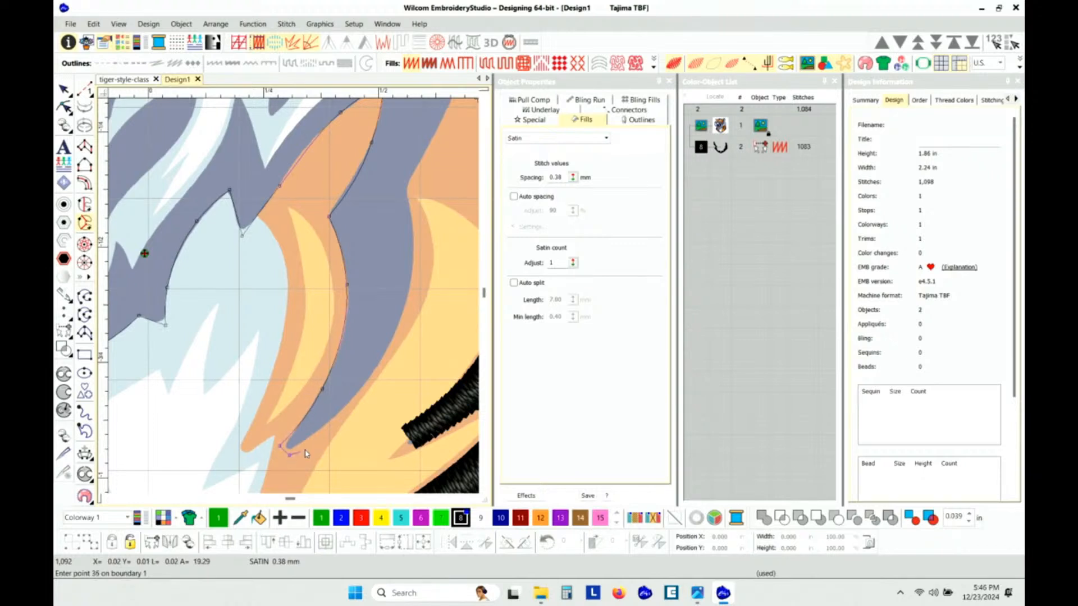
{"action": "left_click", "coordinate": [366, 382]}
{"action": "left_click", "coordinate": [409, 297]}
{"action": "left_click", "coordinate": [414, 234]}
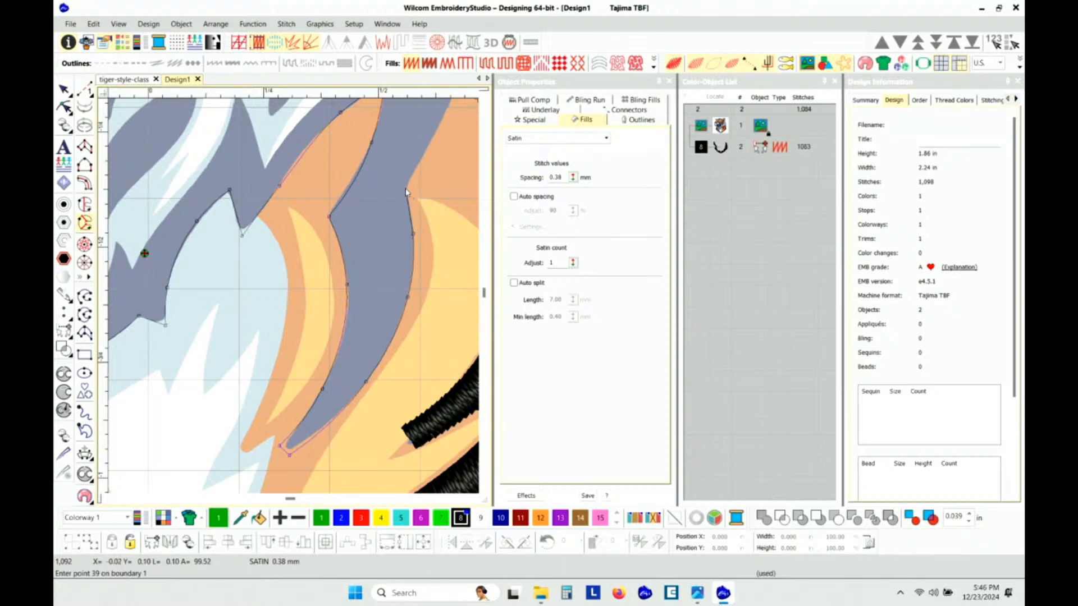
{"action": "left_click", "coordinate": [406, 189]}
{"action": "key", "text": "shift+z"}
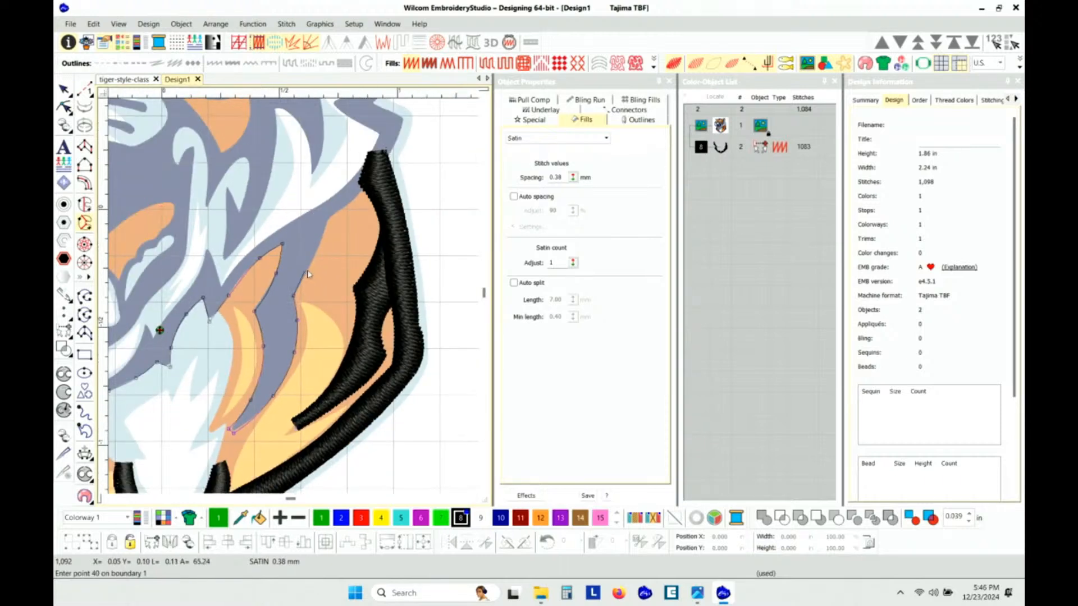
Extend the satin shape's boundary up along the orange neck stripes, past the top of the stitched column, to the lowest cheek fur tip.
{"action": "left_click", "coordinate": [329, 218]}
{"action": "right_click", "coordinate": [356, 198]}
{"action": "scroll", "coordinate": [346, 212], "scroll_direction": "down", "scroll_amount": 1}
{"action": "scroll", "coordinate": [294, 301], "scroll_direction": "down", "scroll_amount": 2}
{"action": "scroll", "coordinate": [346, 253], "scroll_direction": "up", "scroll_amount": 7}
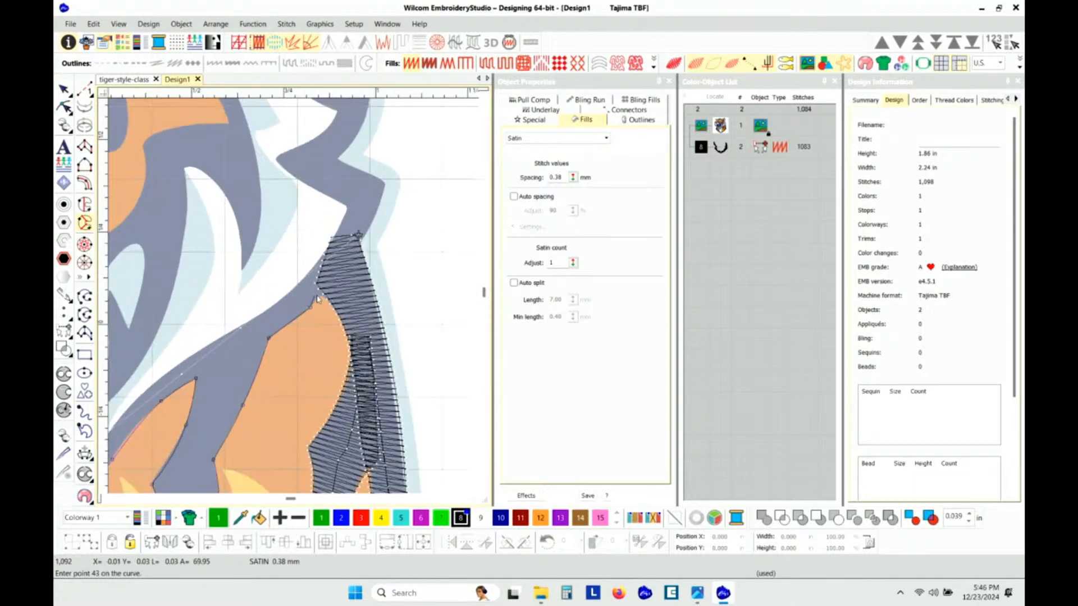
{"action": "right_click", "coordinate": [344, 249]}
{"action": "right_click", "coordinate": [380, 178]}
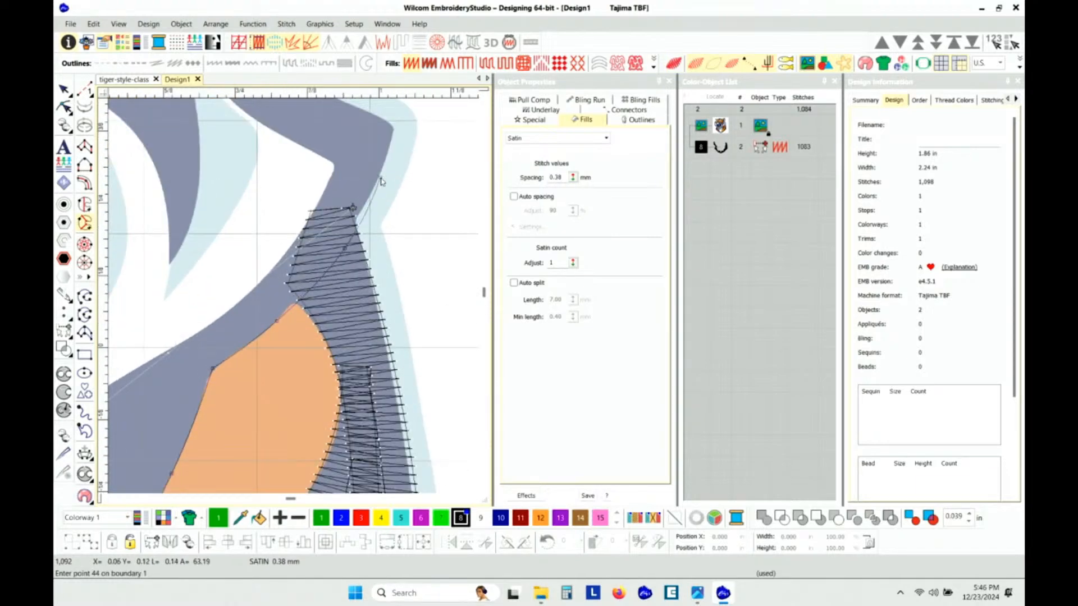
{"action": "left_click", "coordinate": [395, 126]}
{"action": "scroll", "coordinate": [395, 126], "scroll_direction": "down", "scroll_amount": 4}
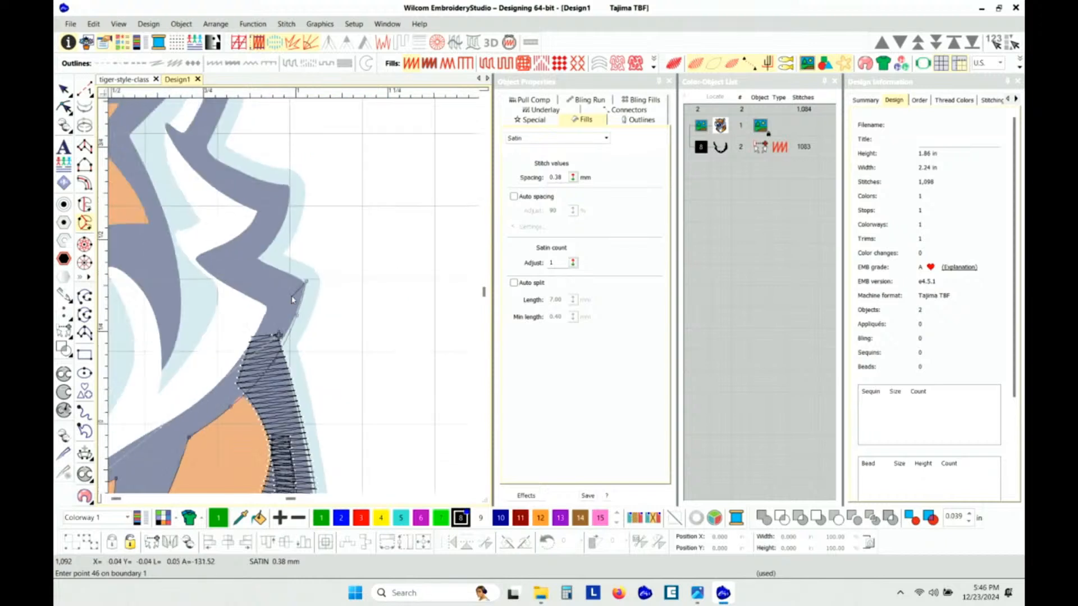
Trace the outer edge of the zigzag cheek fur from the lowest tip past the next tip with corner and curve points.
{"action": "scroll", "coordinate": [258, 280], "scroll_direction": "up", "scroll_amount": 5}
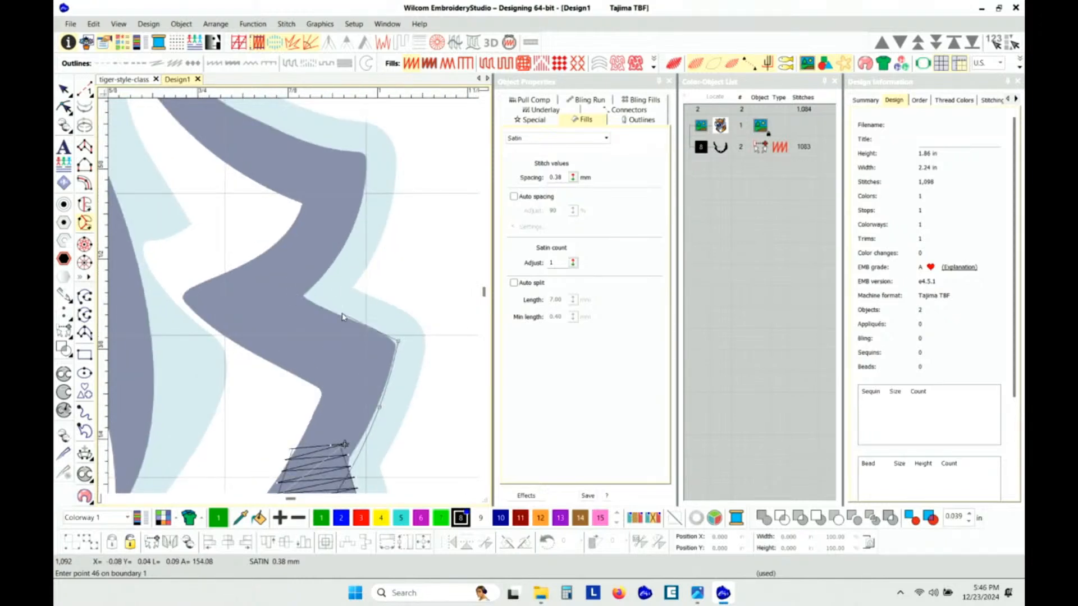
{"action": "right_click", "coordinate": [340, 314]}
{"action": "left_click", "coordinate": [304, 295]}
{"action": "right_click", "coordinate": [355, 223]}
{"action": "left_click", "coordinate": [366, 152]}
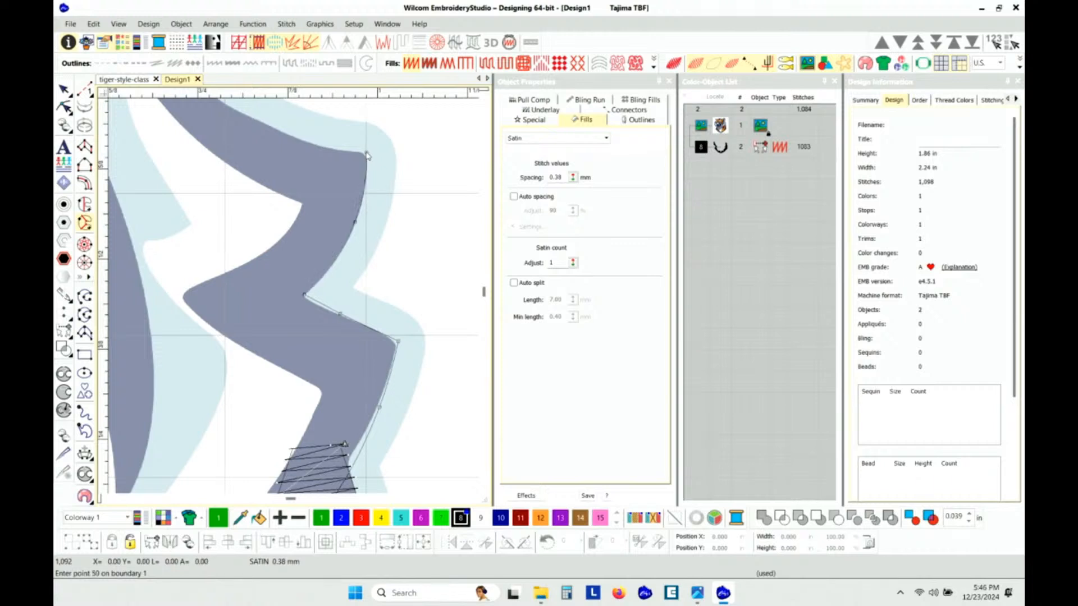
{"action": "right_click", "coordinate": [290, 135]}
{"action": "scroll", "coordinate": [290, 135], "scroll_direction": "down", "scroll_amount": 2}
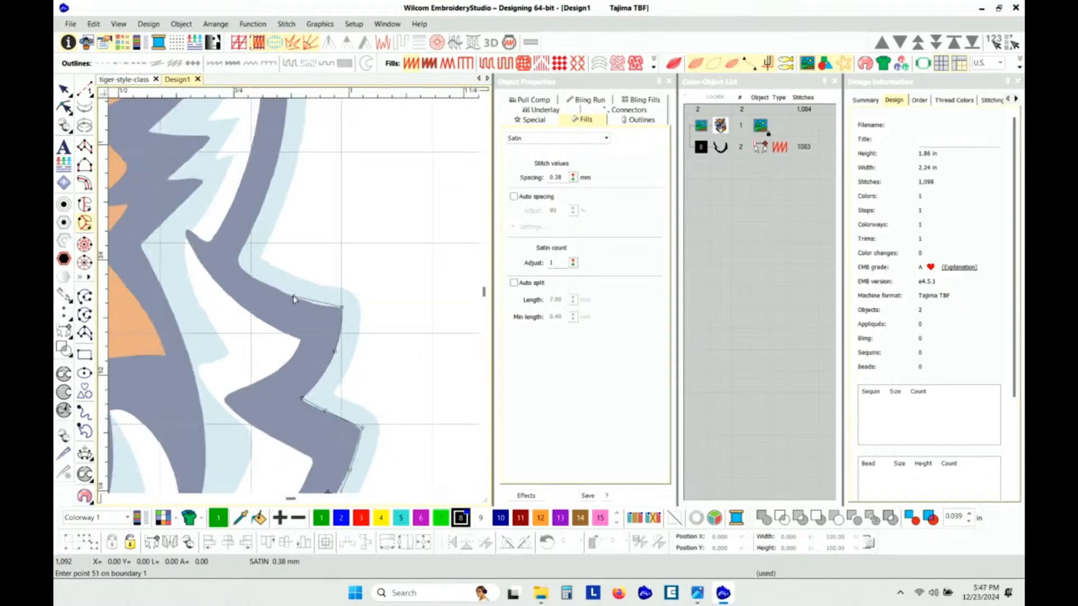
Continue the boundary up the outer edge of the tiger's large right ear and around its rounded tip.
{"action": "left_click", "coordinate": [251, 276]}
{"action": "scroll", "coordinate": [253, 220], "scroll_direction": "down", "scroll_amount": 1}
{"action": "right_click", "coordinate": [311, 254]}
{"action": "right_click", "coordinate": [320, 152]}
{"action": "scroll", "coordinate": [320, 152], "scroll_direction": "up", "scroll_amount": 2}
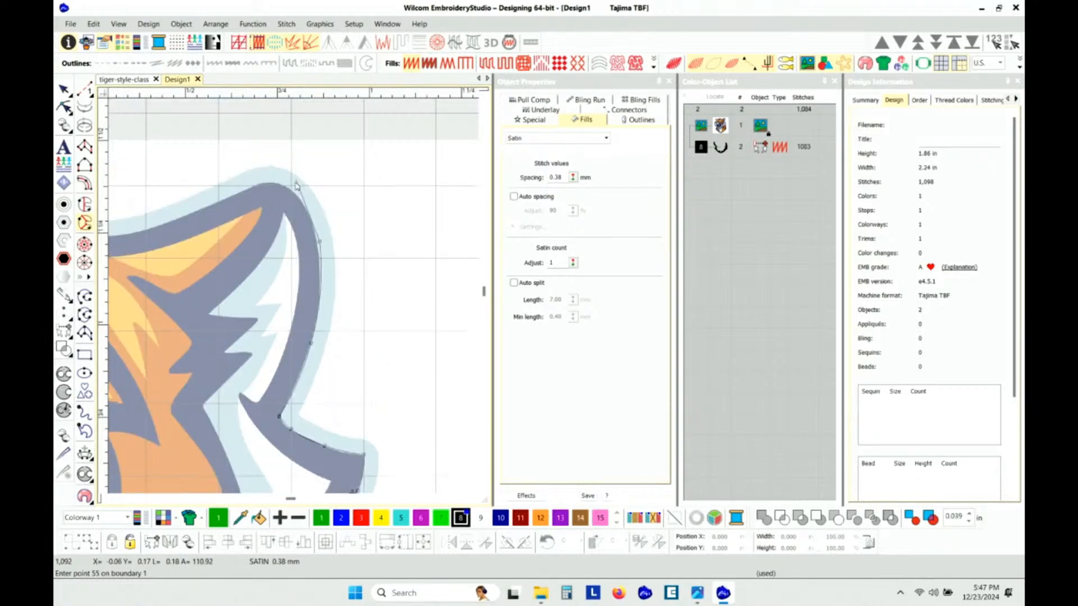
{"action": "right_click", "coordinate": [292, 191]}
{"action": "right_click", "coordinate": [270, 180]}
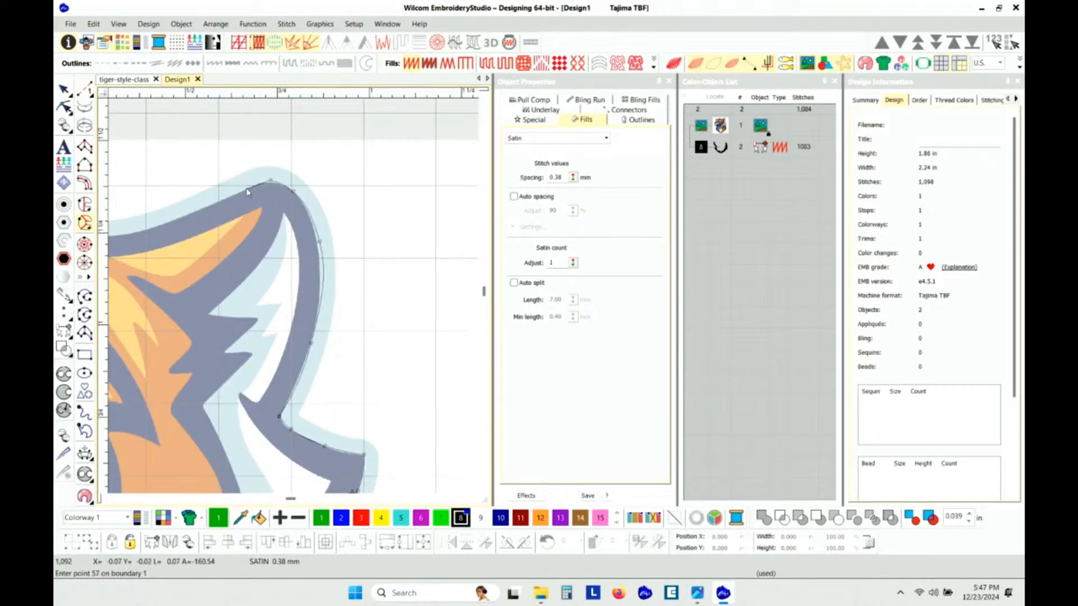
Trace the dark outline's upper edge from the large right ear across the top of the head using curve points.
{"action": "scroll", "coordinate": [160, 225], "scroll_direction": "down", "scroll_amount": 2}
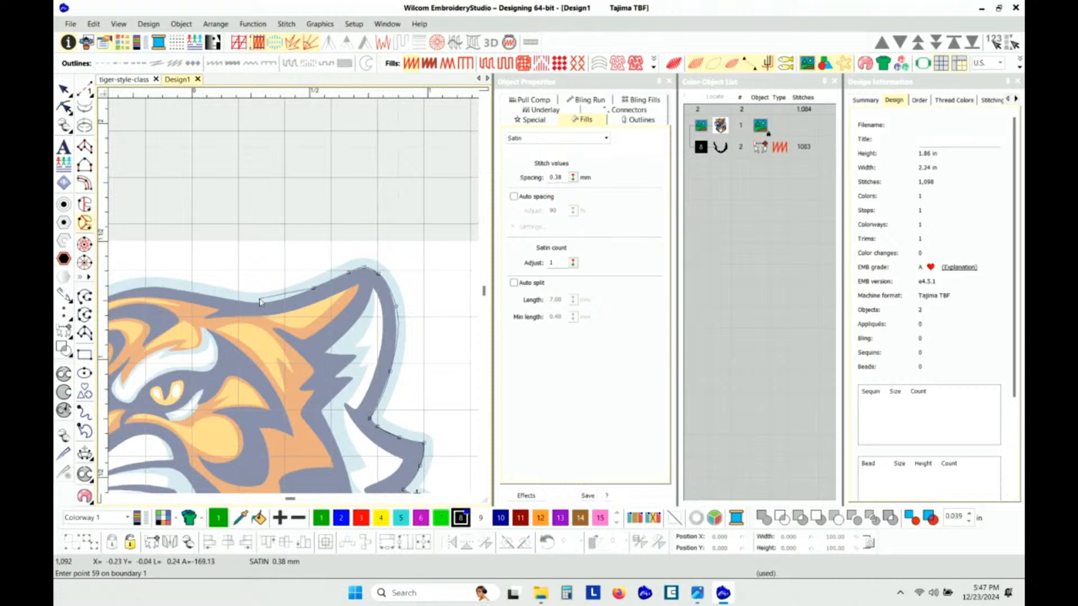
{"action": "right_click", "coordinate": [264, 304]}
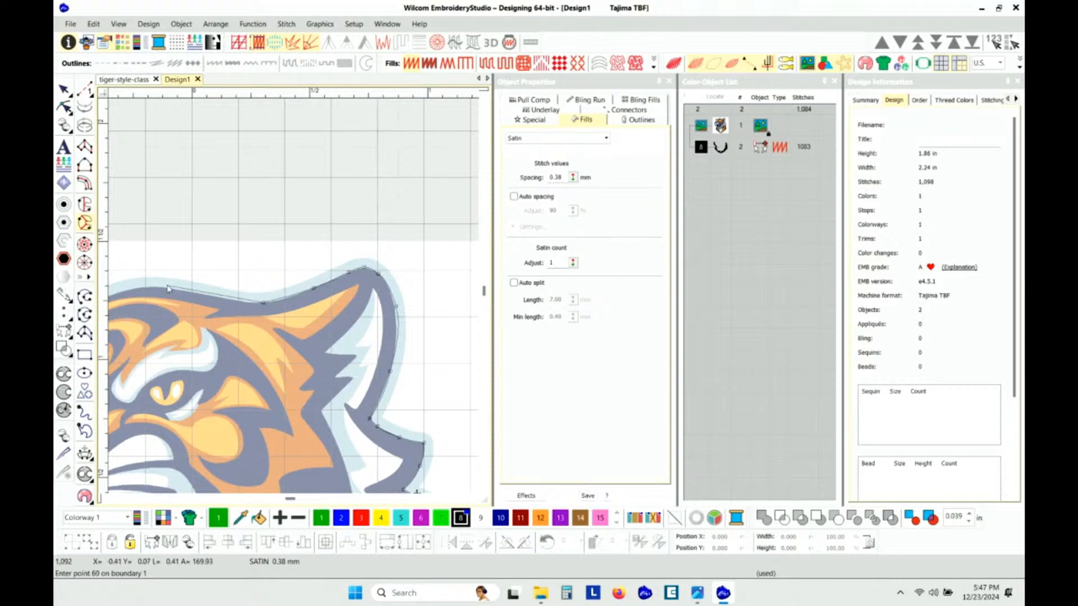
{"action": "right_click", "coordinate": [207, 295]}
{"action": "right_click", "coordinate": [155, 289]}
{"action": "right_click", "coordinate": [201, 296]}
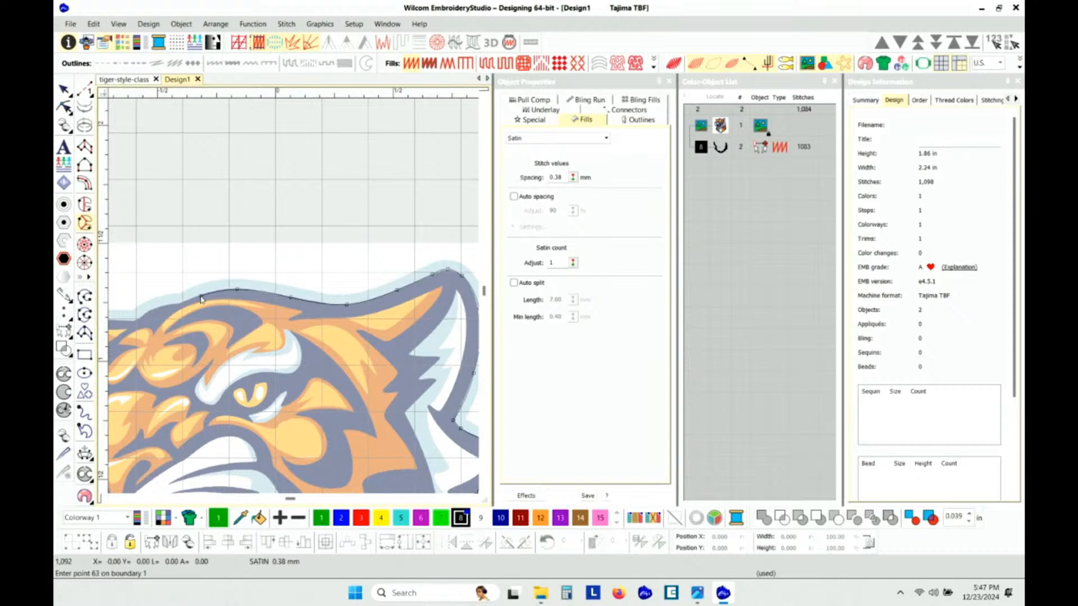
{"action": "right_click", "coordinate": [177, 309]}
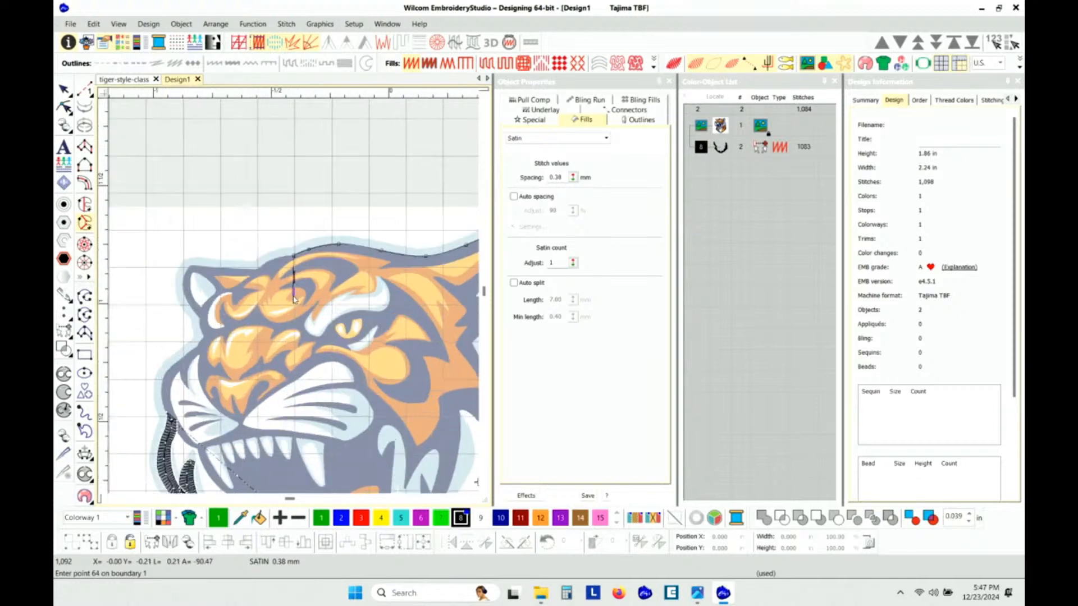
Continue the boundary from the forehead around the outside of the small left ear to its base.
{"action": "right_click", "coordinate": [259, 224]}
{"action": "right_click", "coordinate": [229, 243]}
{"action": "right_click", "coordinate": [207, 247]}
{"action": "scroll", "coordinate": [152, 246], "scroll_direction": "down", "scroll_amount": 1}
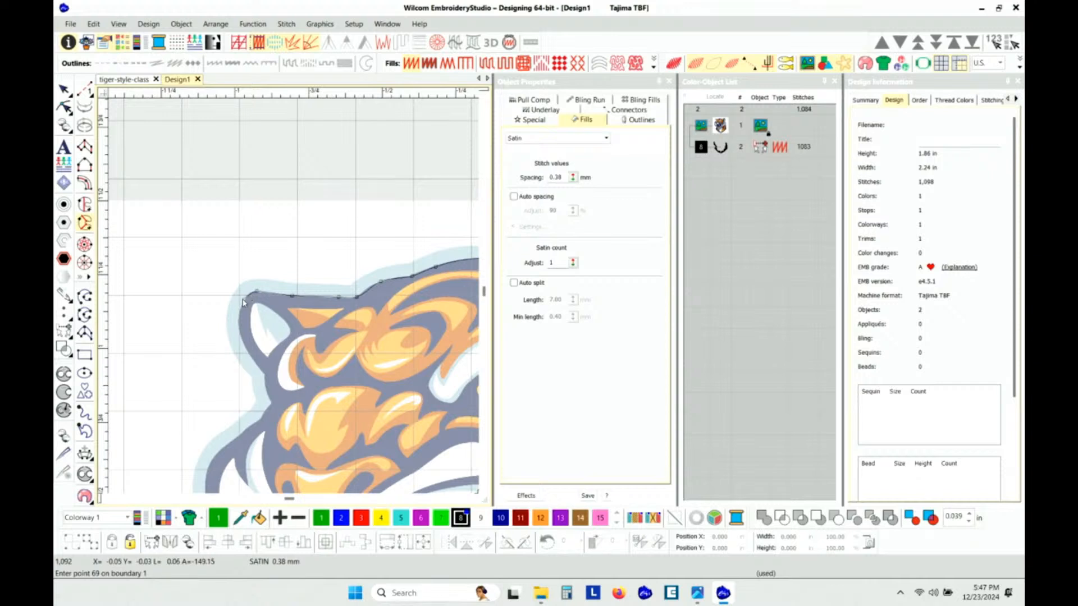
{"action": "right_click", "coordinate": [240, 331]}
{"action": "right_click", "coordinate": [252, 358]}
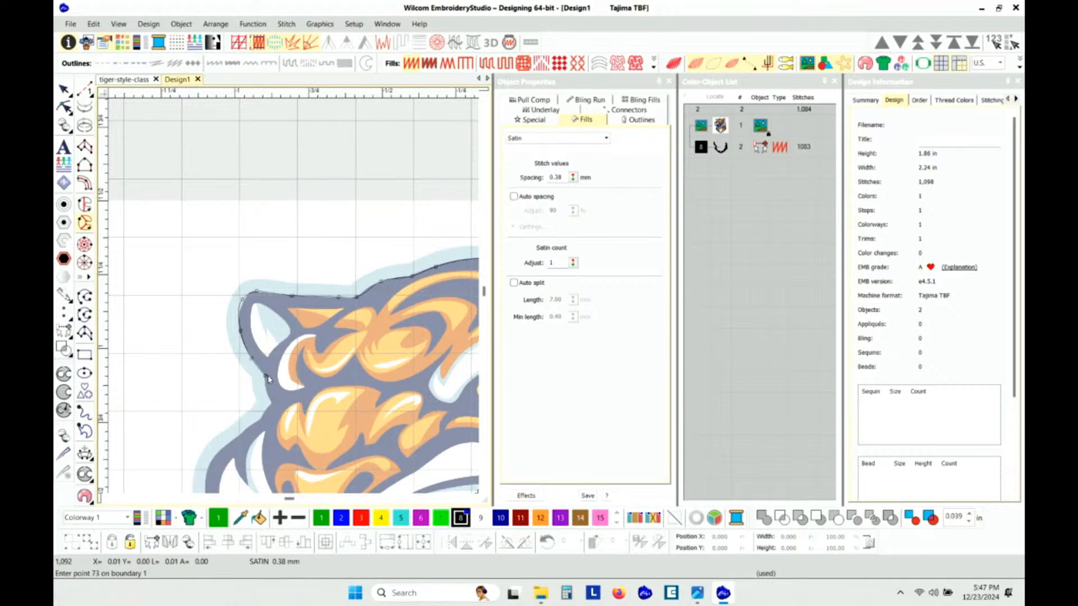
Replace the last point at the small left ear's base, cross the dark outline and trace up the ear's white inner edge.
{"action": "scroll", "coordinate": [264, 378], "scroll_direction": "down", "scroll_amount": 2}
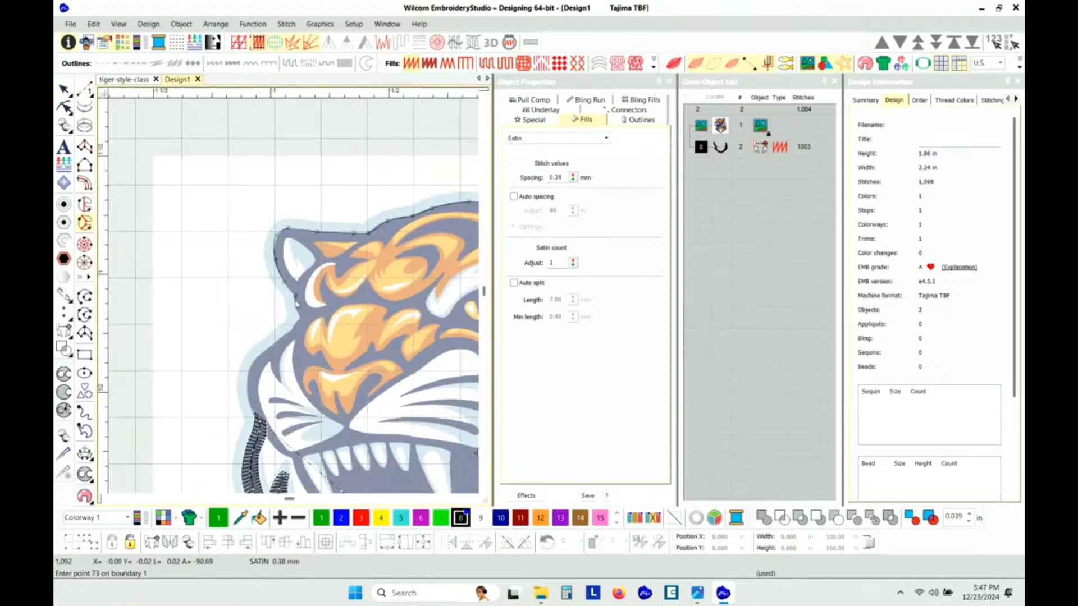
{"action": "scroll", "coordinate": [312, 246], "scroll_direction": "up", "scroll_amount": 3}
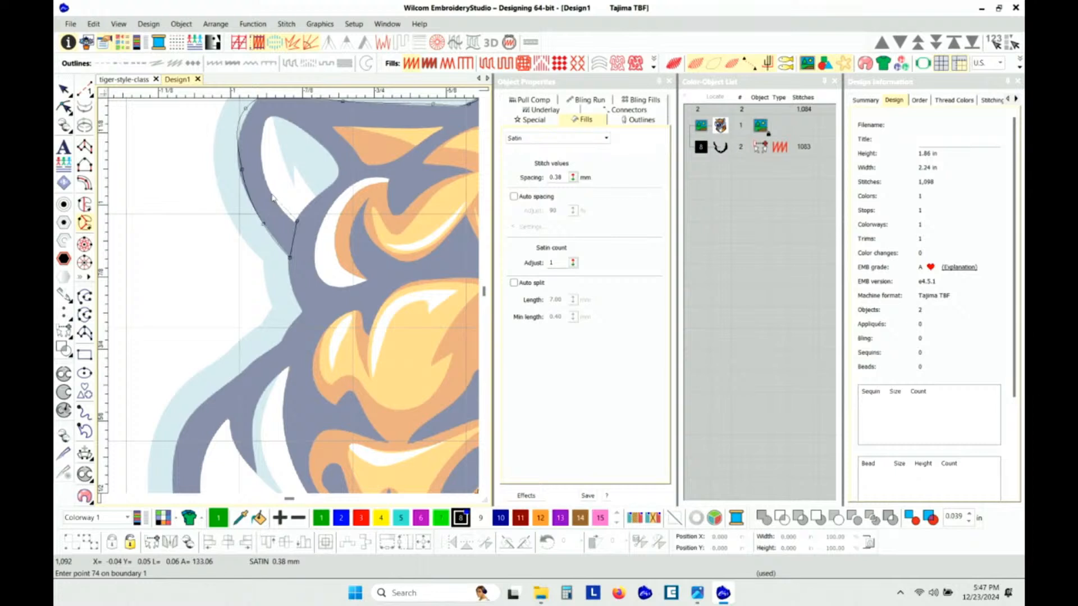
{"action": "key", "text": "BackSpace"}
{"action": "left_click", "coordinate": [302, 257]}
{"action": "left_click", "coordinate": [301, 225]}
{"action": "left_click", "coordinate": [281, 209]}
{"action": "left_click", "coordinate": [262, 133]}
{"action": "left_click_drag", "start_coordinate": [276, 122], "coordinate": [289, 212]}
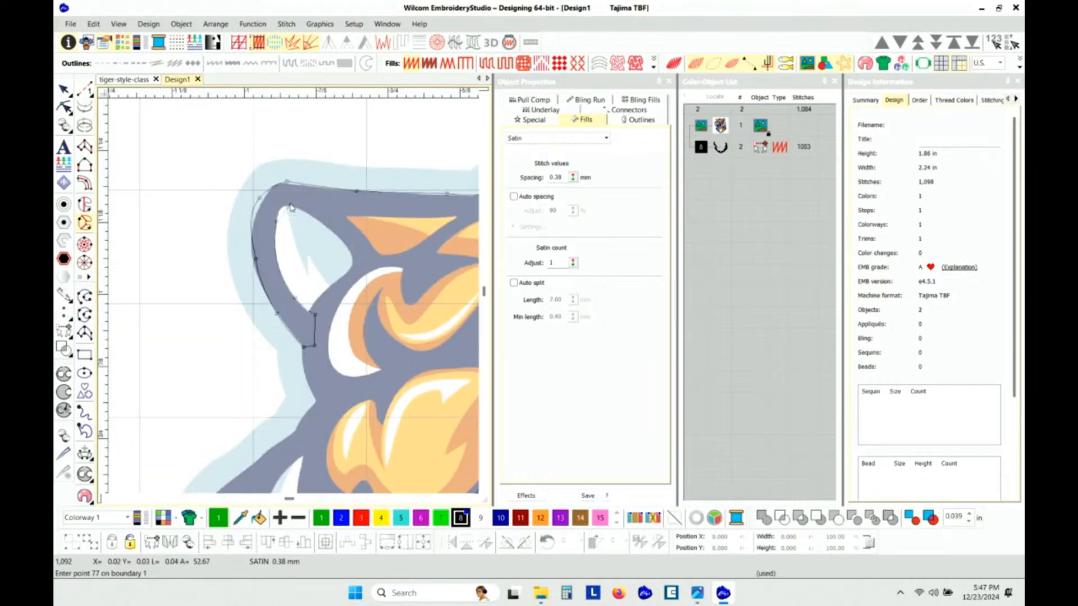
Round the top of the left ear's white interior, replacing one misplaced point, and run the boundary along the adjacent orange patch.
{"action": "left_click", "coordinate": [286, 206]}
{"action": "right_click", "coordinate": [315, 218]}
{"action": "key", "text": "BackSpace"}
{"action": "left_click", "coordinate": [312, 217]}
{"action": "left_click", "coordinate": [352, 218]}
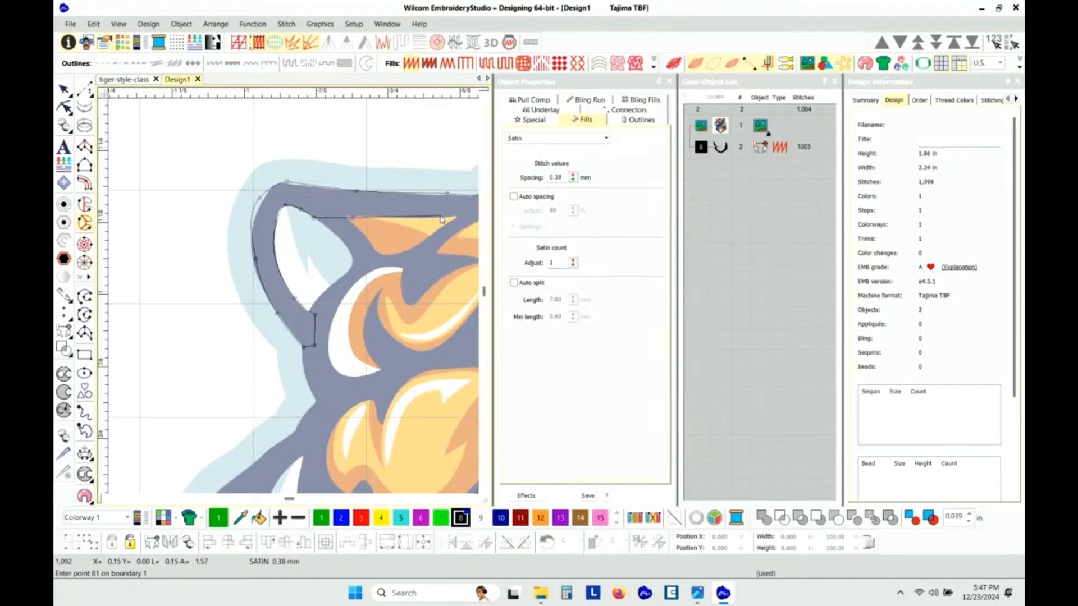
{"action": "key", "text": "z"}
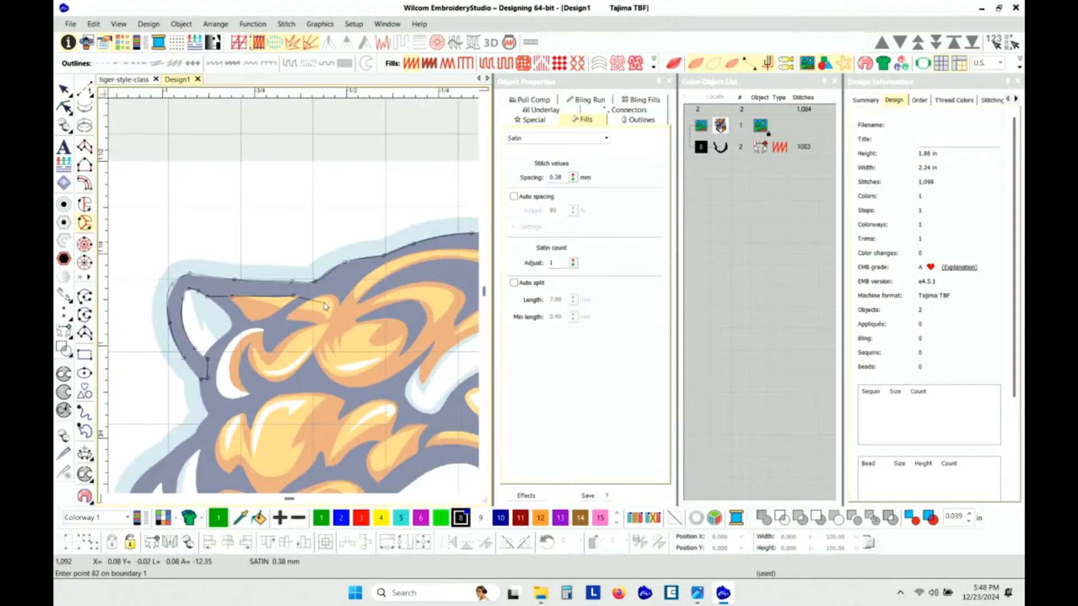
{"action": "key", "text": "z"}
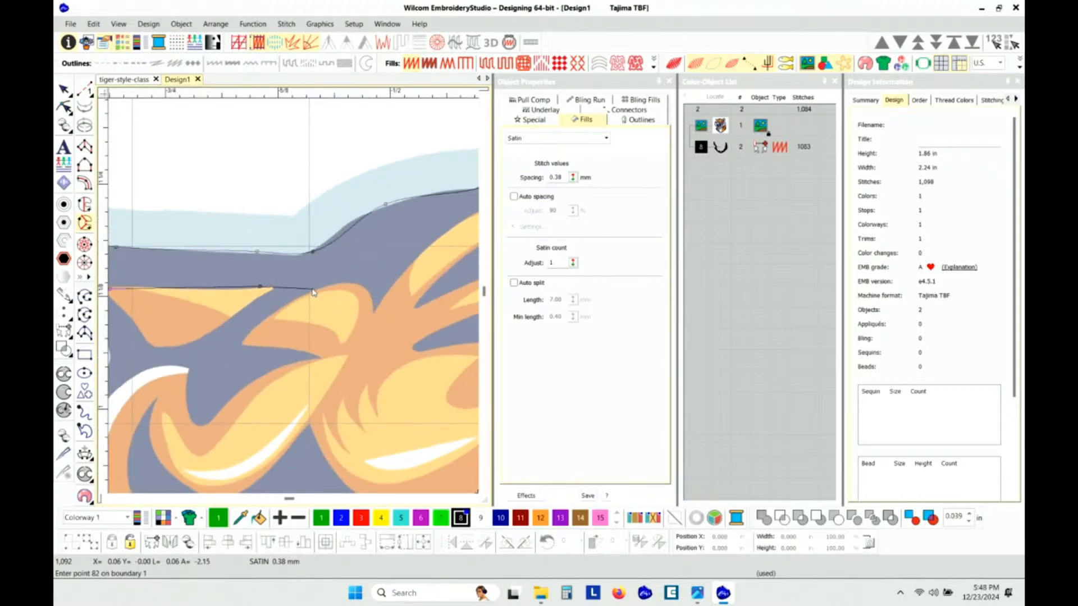
Trace over the rounded orange brow shape beside the patch, down into the notch and up its far side.
{"action": "left_click", "coordinate": [314, 289]}
{"action": "left_click", "coordinate": [369, 293]}
{"action": "left_click", "coordinate": [372, 321]}
{"action": "left_click", "coordinate": [404, 270]}
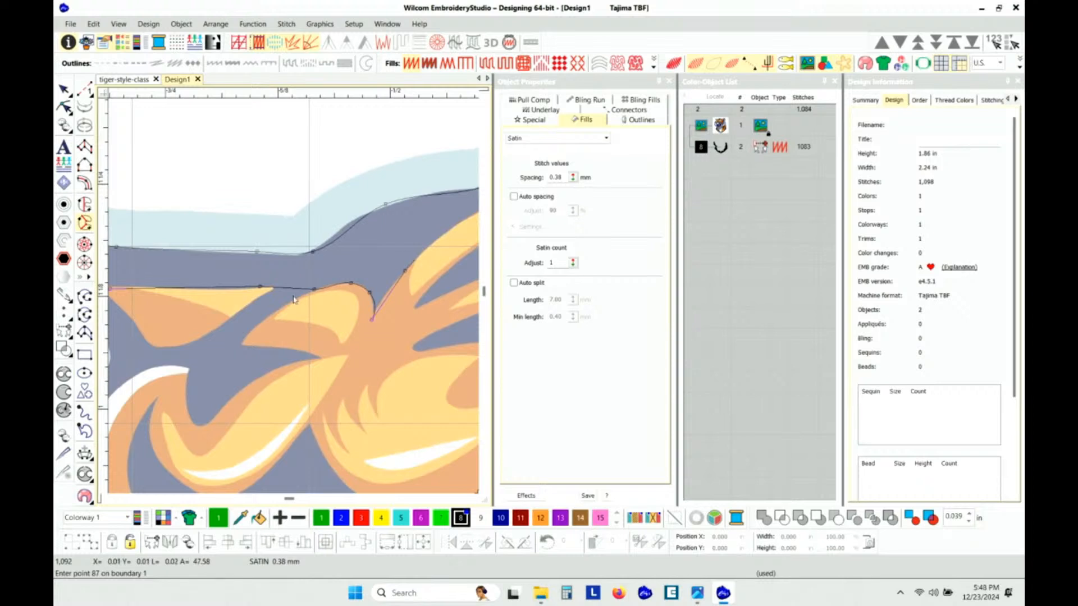
Trace the upper edge of the long curved orange forehead stripe to the pointed notch above the eye.
{"action": "scroll", "coordinate": [416, 259], "scroll_direction": "down", "scroll_amount": 2}
{"action": "right_click", "coordinate": [334, 265]}
{"action": "left_click", "coordinate": [413, 247]}
{"action": "scroll", "coordinate": [413, 247], "scroll_direction": "up", "scroll_amount": 3}
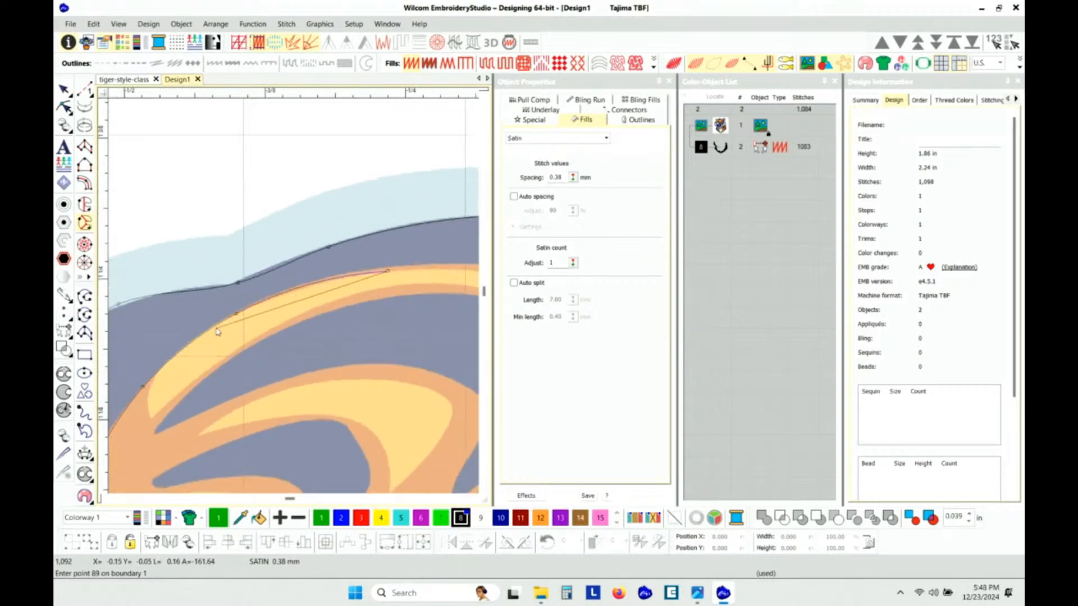
{"action": "scroll", "coordinate": [224, 328], "scroll_direction": "down", "scroll_amount": 2}
{"action": "scroll", "coordinate": [292, 292], "scroll_direction": "up", "scroll_amount": 3}
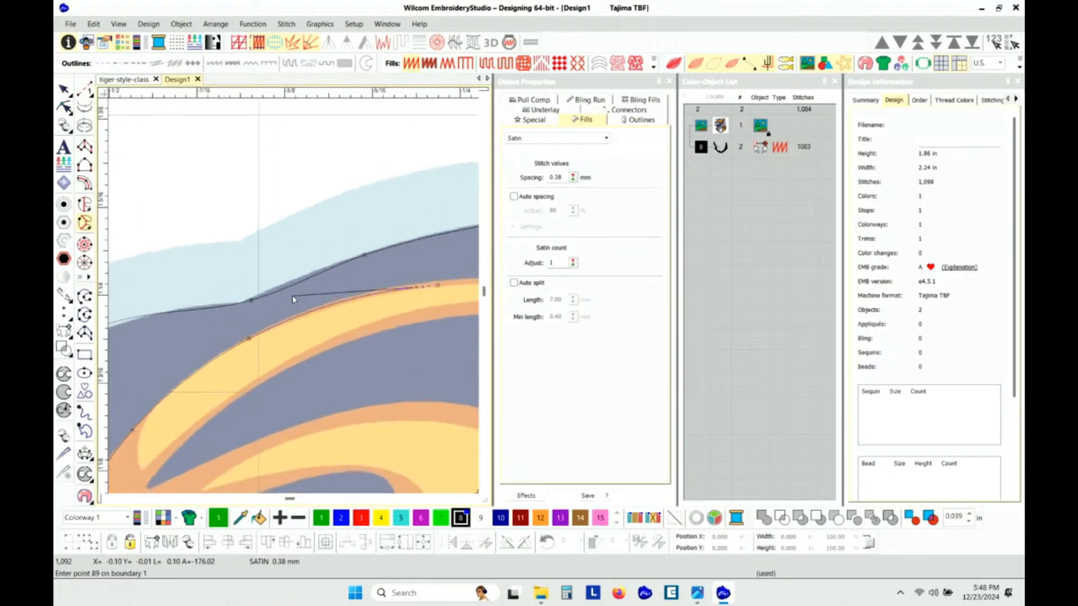
{"action": "scroll", "coordinate": [305, 317], "scroll_direction": "down", "scroll_amount": 2}
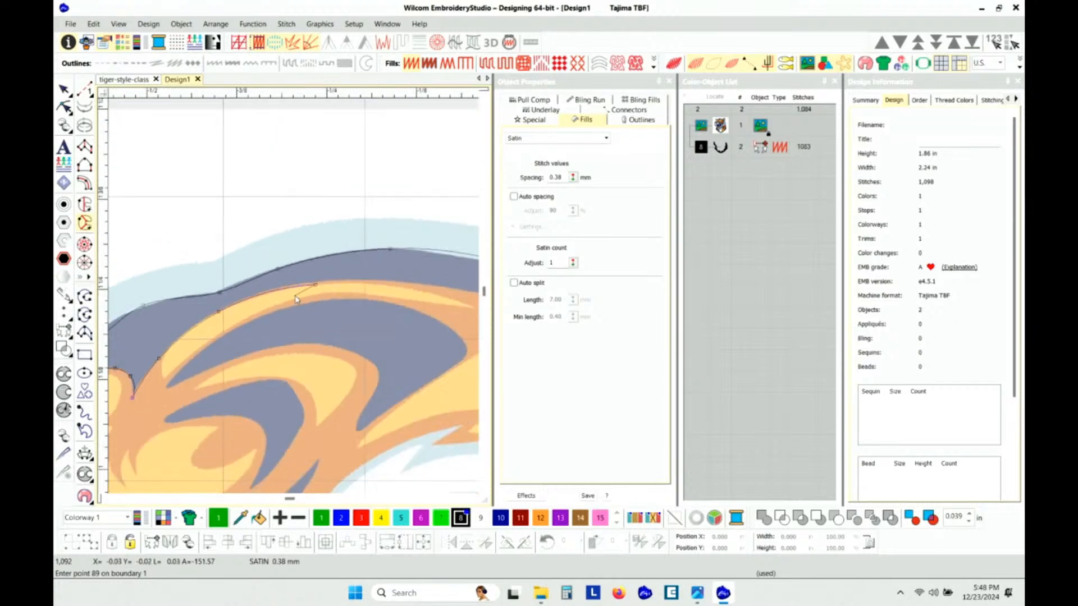
{"action": "left_click", "coordinate": [393, 280]}
{"action": "scroll", "coordinate": [393, 284], "scroll_direction": "down", "scroll_amount": 1}
{"action": "left_click", "coordinate": [341, 294]}
{"action": "left_click", "coordinate": [382, 302]}
{"action": "left_click", "coordinate": [416, 309]}
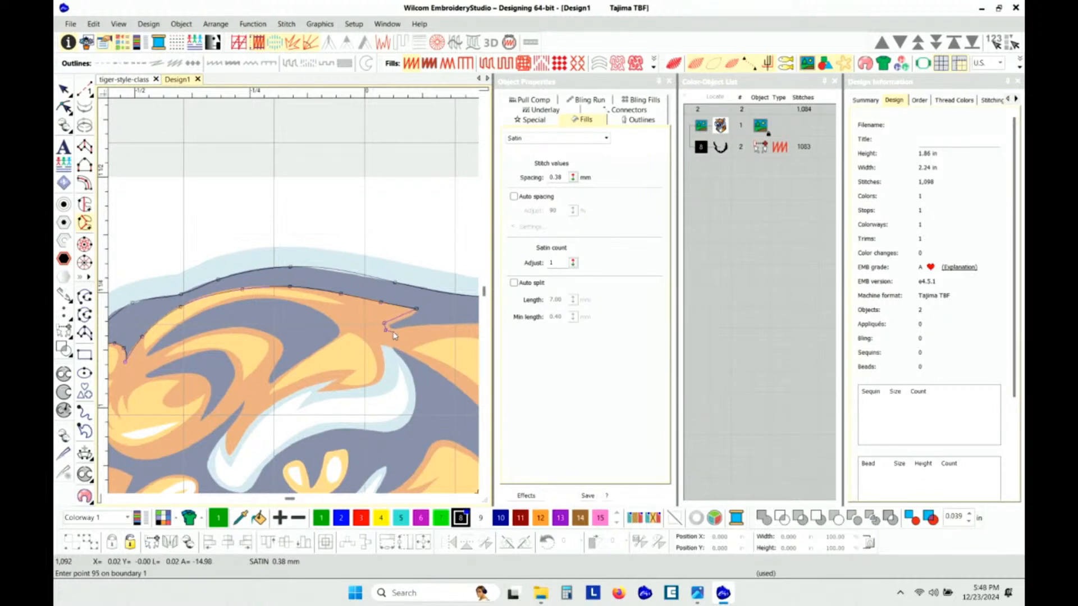
Continue the inner boundary from the forehead notch along the yellow area's upper edge towards the large right ear.
{"action": "left_click", "coordinate": [420, 326]}
{"action": "scroll", "coordinate": [421, 326], "scroll_direction": "down", "scroll_amount": 1}
{"action": "left_click", "coordinate": [454, 324]}
{"action": "left_click", "coordinate": [363, 293]}
{"action": "left_click", "coordinate": [428, 279]}
{"action": "scroll", "coordinate": [428, 281], "scroll_direction": "down", "scroll_amount": 1}
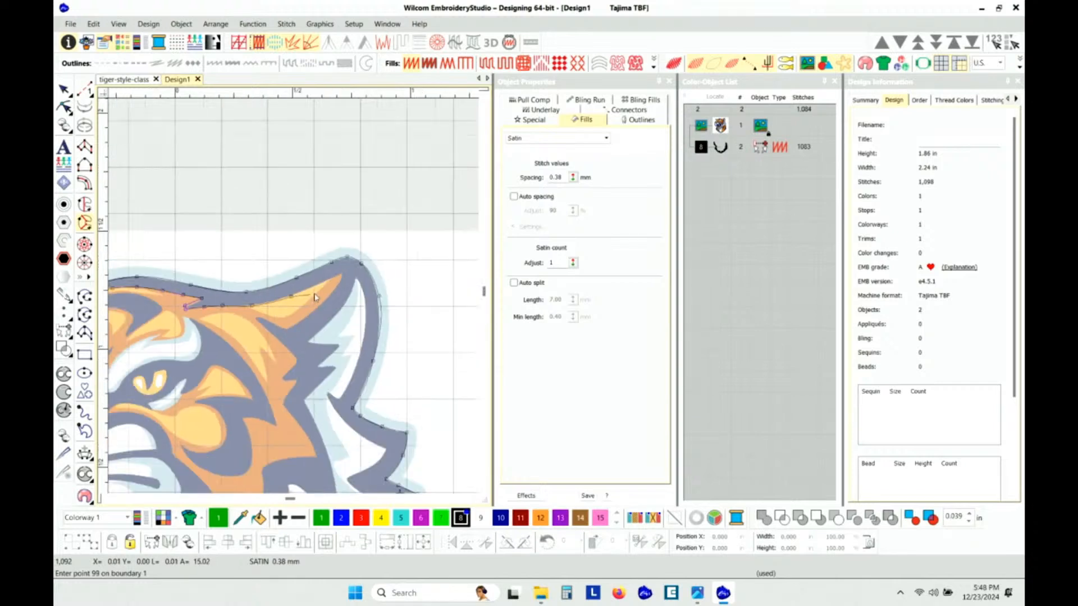
Trace around the inner tip of the large right ear and down the inside of its dark outline.
{"action": "left_click", "coordinate": [321, 287]}
{"action": "scroll", "coordinate": [349, 276], "scroll_direction": "up", "scroll_amount": 2}
{"action": "left_click", "coordinate": [339, 276]}
{"action": "right_click", "coordinate": [352, 277]}
{"action": "right_click", "coordinate": [372, 292]}
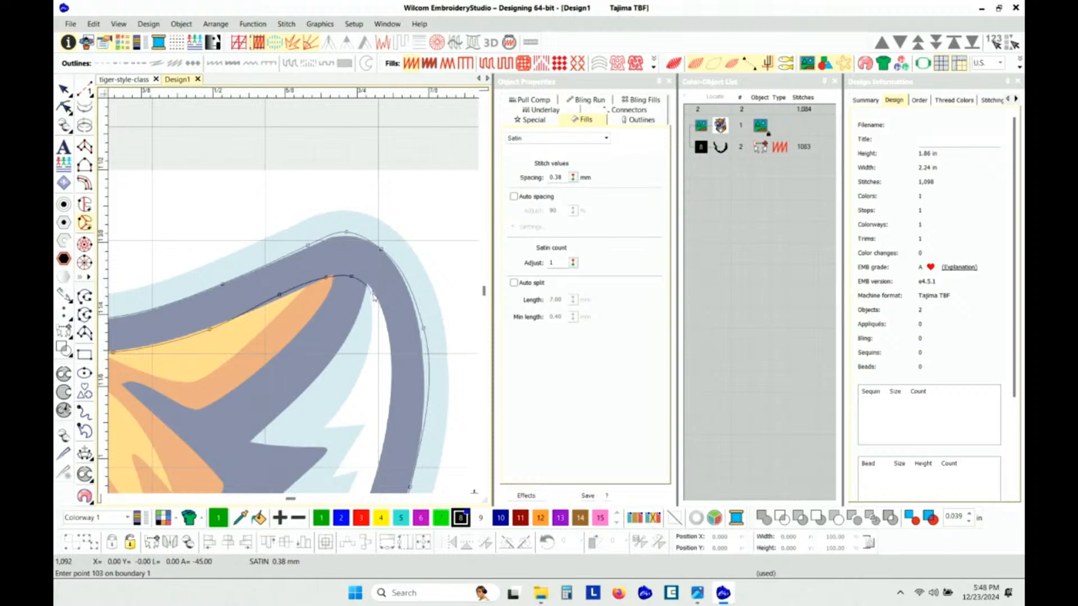
{"action": "right_click", "coordinate": [390, 339]}
{"action": "right_click", "coordinate": [383, 450]}
Finish the large right ear's inner edge down to its base and out around the small dark spike.
{"action": "scroll", "coordinate": [383, 451], "scroll_direction": "down", "scroll_amount": 1}
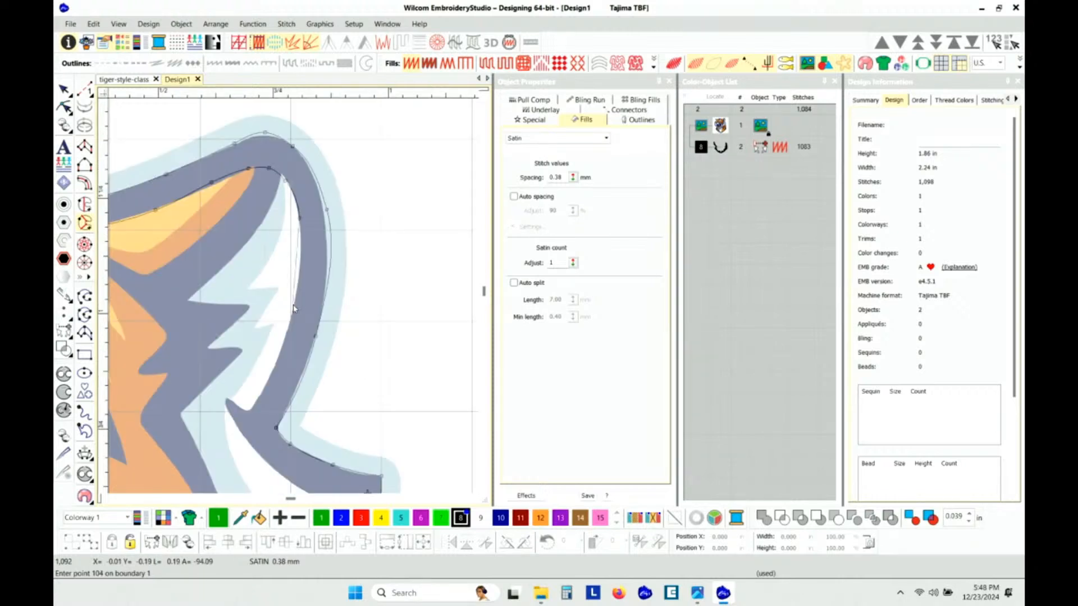
{"action": "right_click", "coordinate": [272, 374]}
{"action": "left_click", "coordinate": [251, 414]}
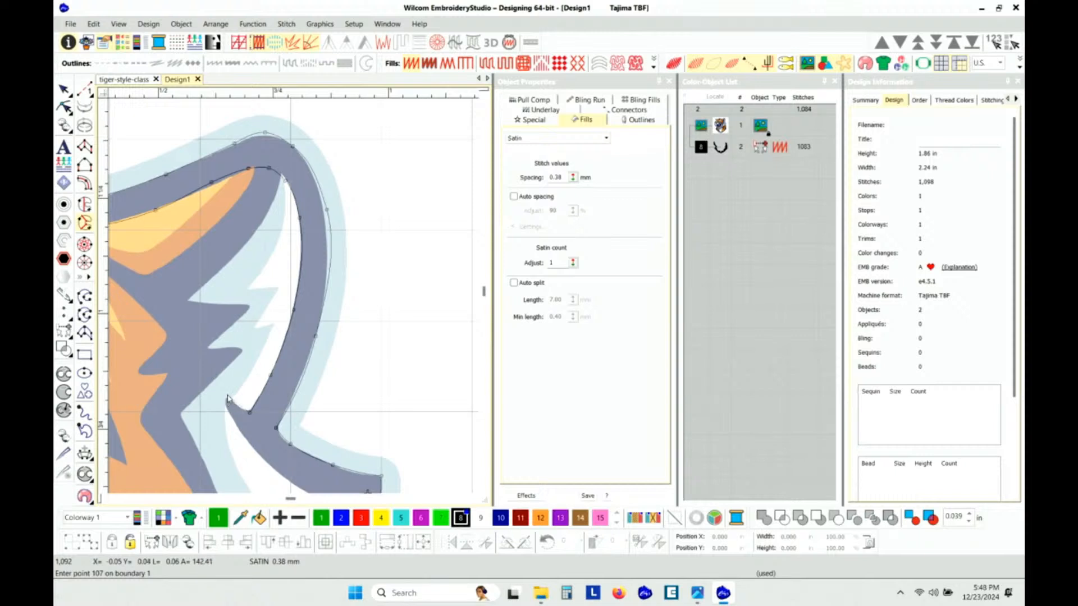
{"action": "left_click", "coordinate": [228, 398]}
{"action": "left_click", "coordinate": [219, 401]}
{"action": "scroll", "coordinate": [215, 400], "scroll_direction": "down", "scroll_amount": 2}
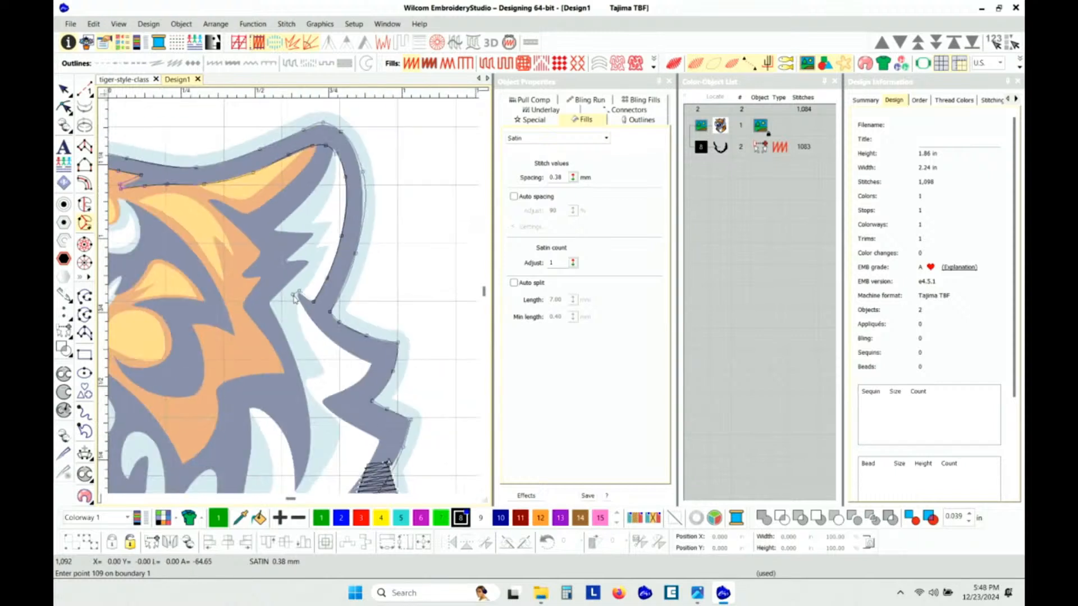
Trace the inner edge of the zigzag cheek fur down to the top of the stitched column.
{"action": "left_click", "coordinate": [319, 330]}
{"action": "left_click", "coordinate": [371, 365]}
{"action": "left_click", "coordinate": [320, 401]}
{"action": "scroll", "coordinate": [375, 451], "scroll_direction": "down", "scroll_amount": 2}
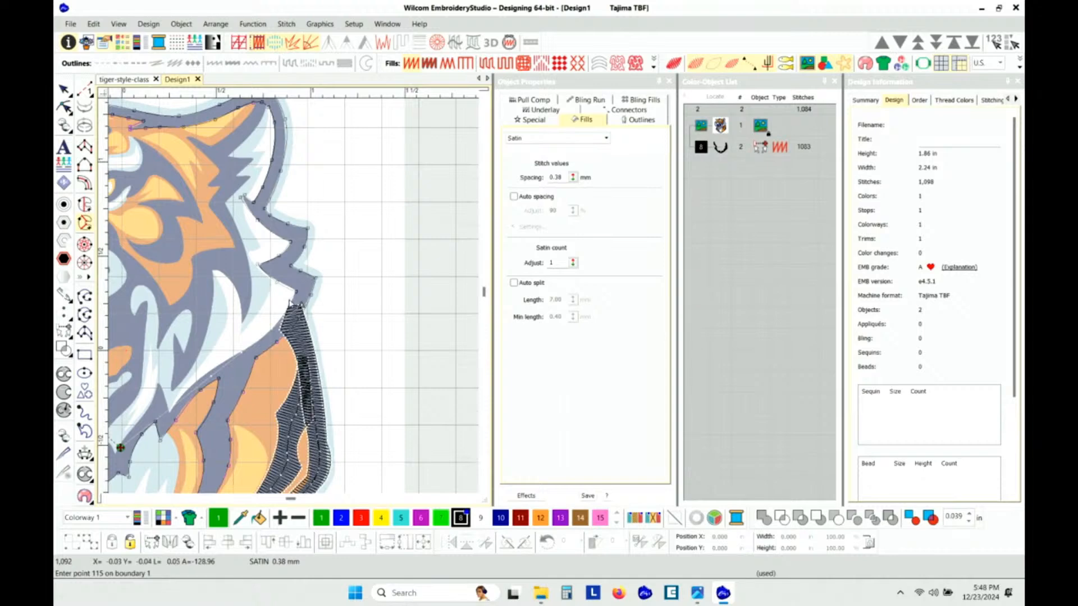
{"action": "scroll", "coordinate": [272, 329], "scroll_direction": "up", "scroll_amount": 3}
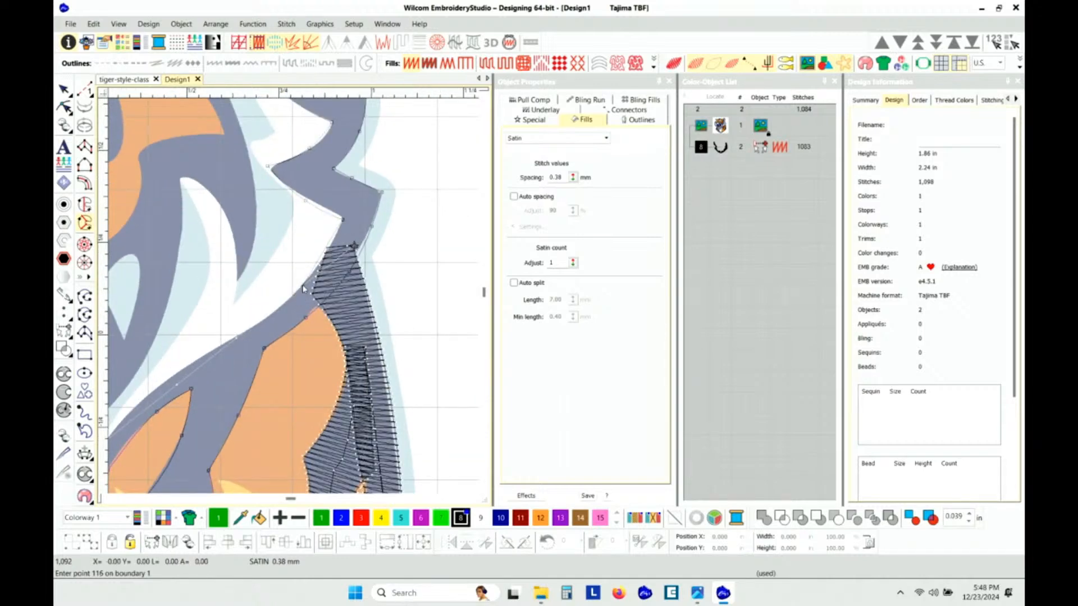
Trace the lower edge of the white cheek fur from the stitched column down to the corner beside the orange stripe.
{"action": "right_click", "coordinate": [265, 320]}
{"action": "scroll", "coordinate": [205, 353], "scroll_direction": "down", "scroll_amount": 1}
{"action": "right_click", "coordinate": [294, 299]}
{"action": "left_click", "coordinate": [208, 383]}
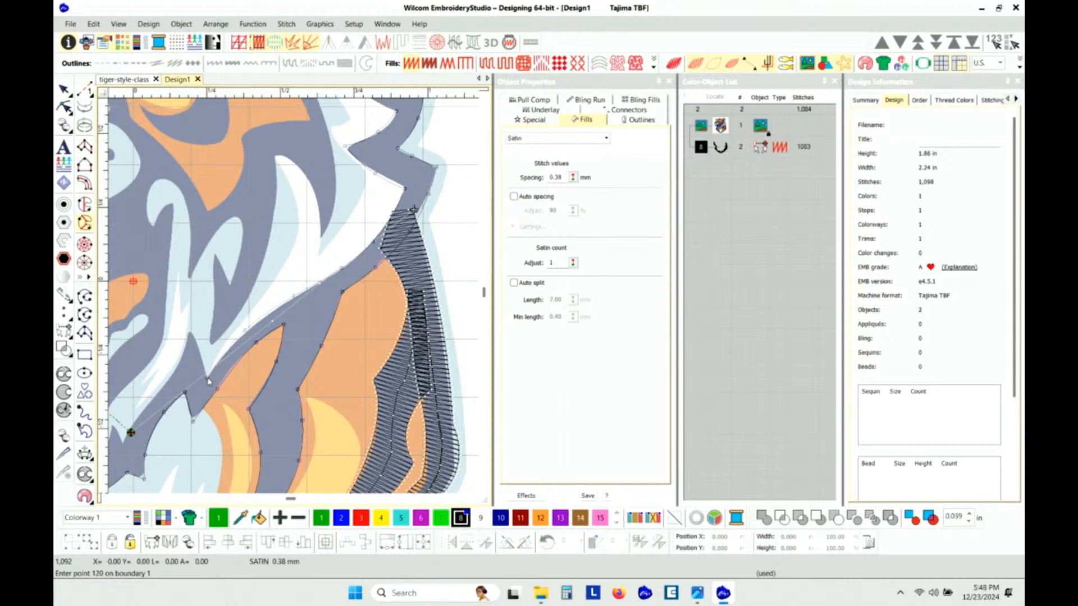
Trace up around the dark spike's tip and down the light-blue fur edge to the notch below the jaw.
{"action": "left_click", "coordinate": [189, 333]}
{"action": "left_click", "coordinate": [186, 333]}
{"action": "right_click", "coordinate": [181, 358]}
{"action": "right_click", "coordinate": [144, 410]}
{"action": "scroll", "coordinate": [284, 307], "scroll_direction": "down", "scroll_amount": 3}
{"action": "scroll", "coordinate": [318, 307], "scroll_direction": "up", "scroll_amount": 4}
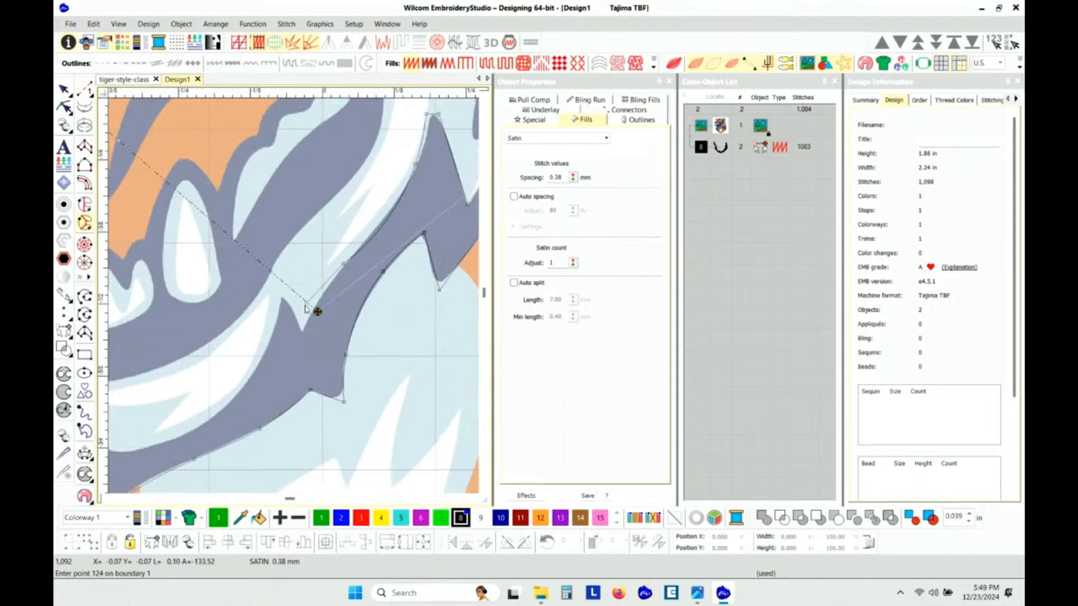
{"action": "left_click", "coordinate": [318, 307]}
{"action": "left_click", "coordinate": [303, 332]}
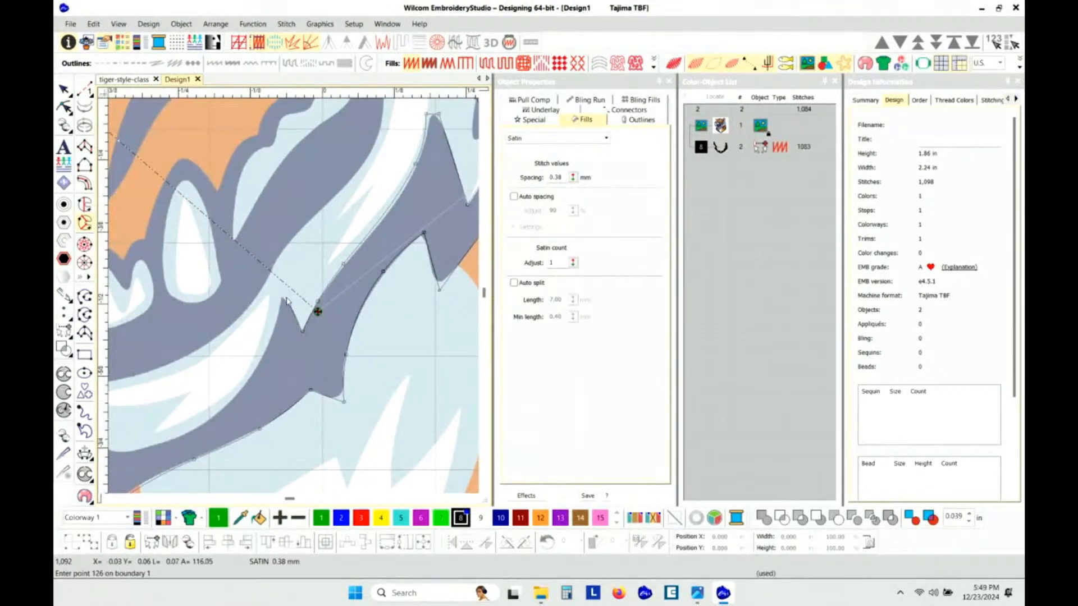
Trace from the spike beside the jaw down the lower edge of the light-blue chin fur and around the small spike beneath it.
{"action": "left_click", "coordinate": [291, 308]}
{"action": "left_click", "coordinate": [237, 396]}
{"action": "left_click", "coordinate": [160, 445]}
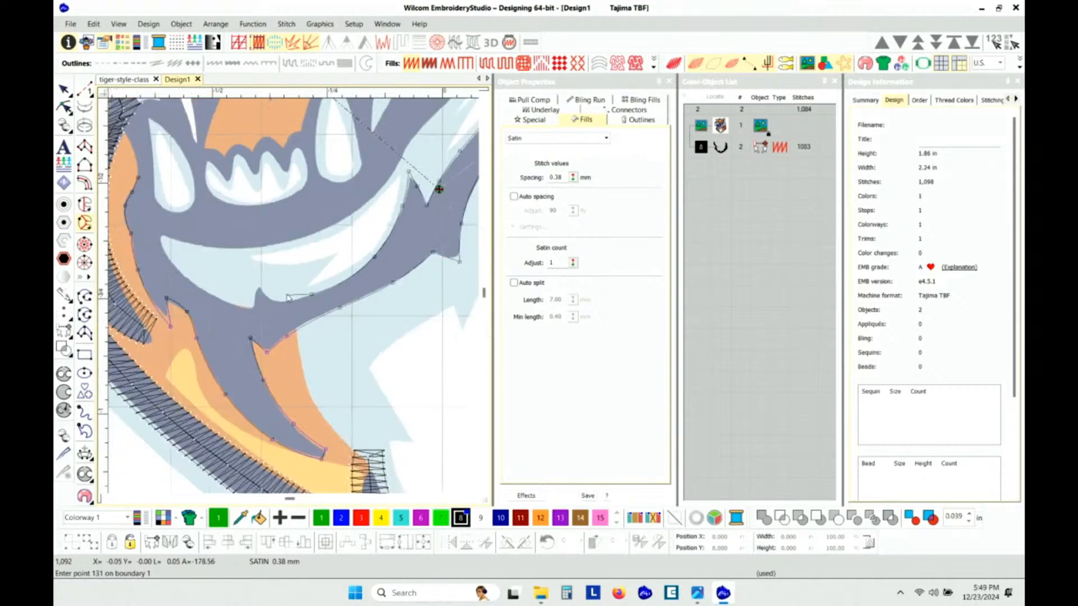
{"action": "left_click", "coordinate": [283, 303]}
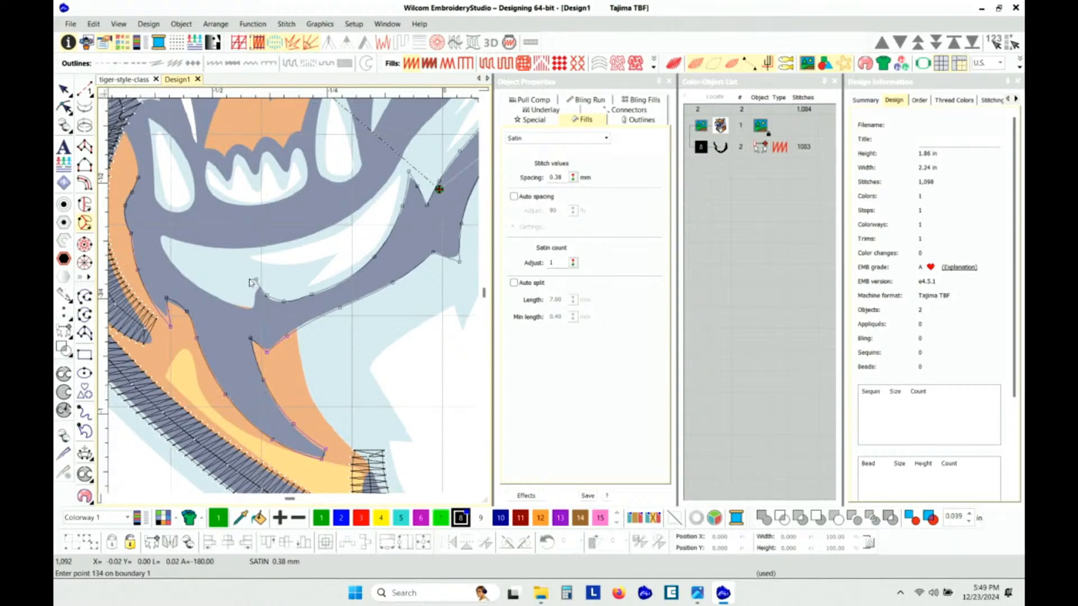
{"action": "left_click", "coordinate": [253, 307]}
{"action": "left_click", "coordinate": [227, 303]}
{"action": "scroll", "coordinate": [225, 311], "scroll_direction": "up", "scroll_amount": 3}
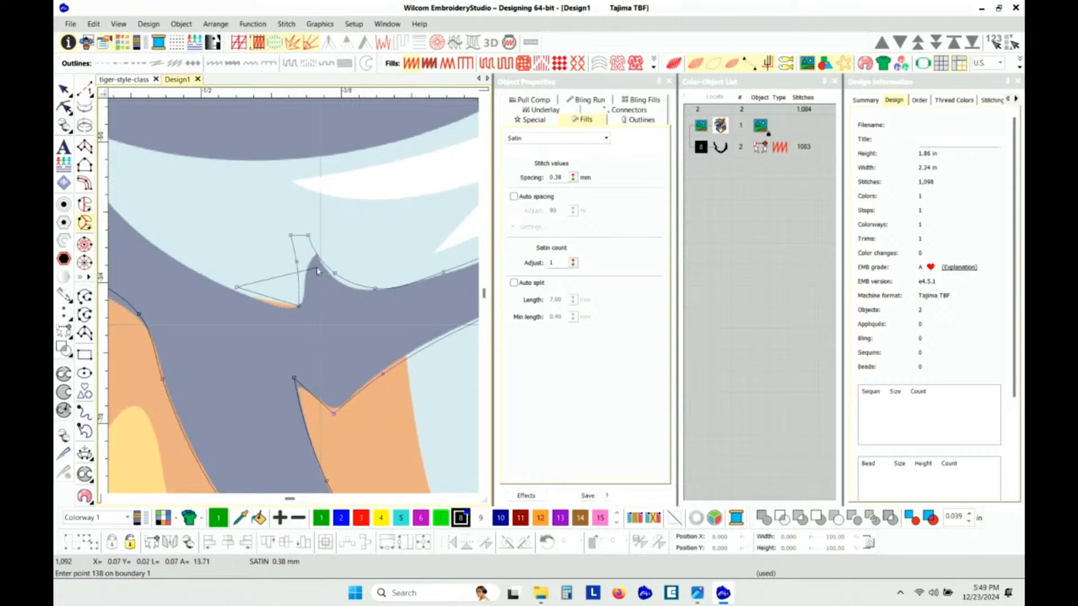
{"action": "scroll", "coordinate": [247, 264], "scroll_direction": "down", "scroll_amount": 2}
Trace the left edge of the chin fur up beside the lower left fang and close the outline's boundary.
{"action": "left_click", "coordinate": [220, 254]}
{"action": "left_click", "coordinate": [191, 210]}
{"action": "scroll", "coordinate": [191, 210], "scroll_direction": "down", "scroll_amount": 3}
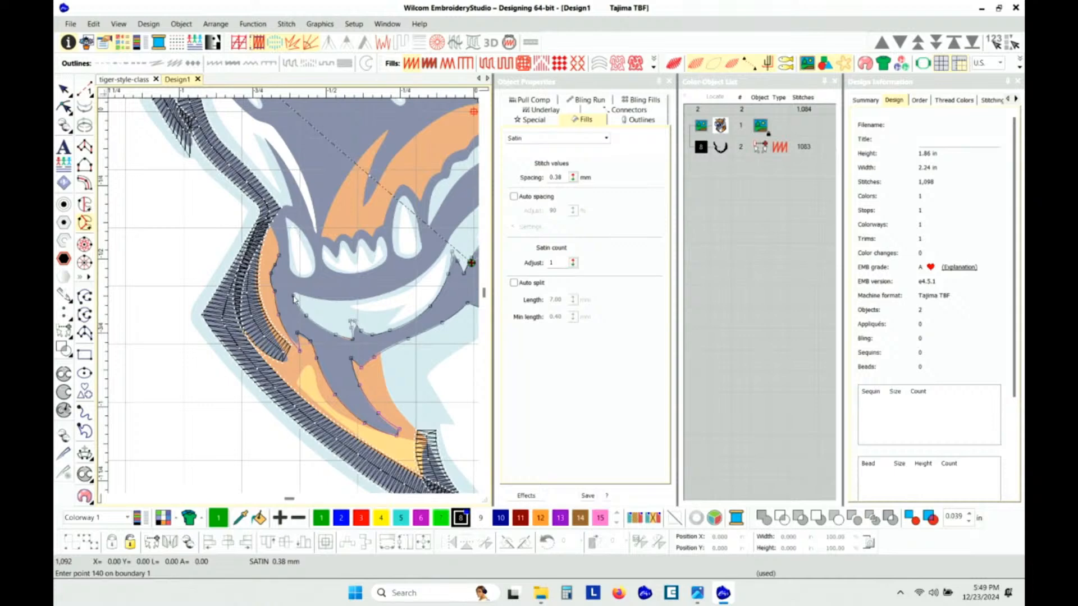
{"action": "scroll", "coordinate": [293, 298], "scroll_direction": "up", "scroll_amount": 3}
{"action": "left_click", "coordinate": [295, 299]}
{"action": "left_click", "coordinate": [292, 280]}
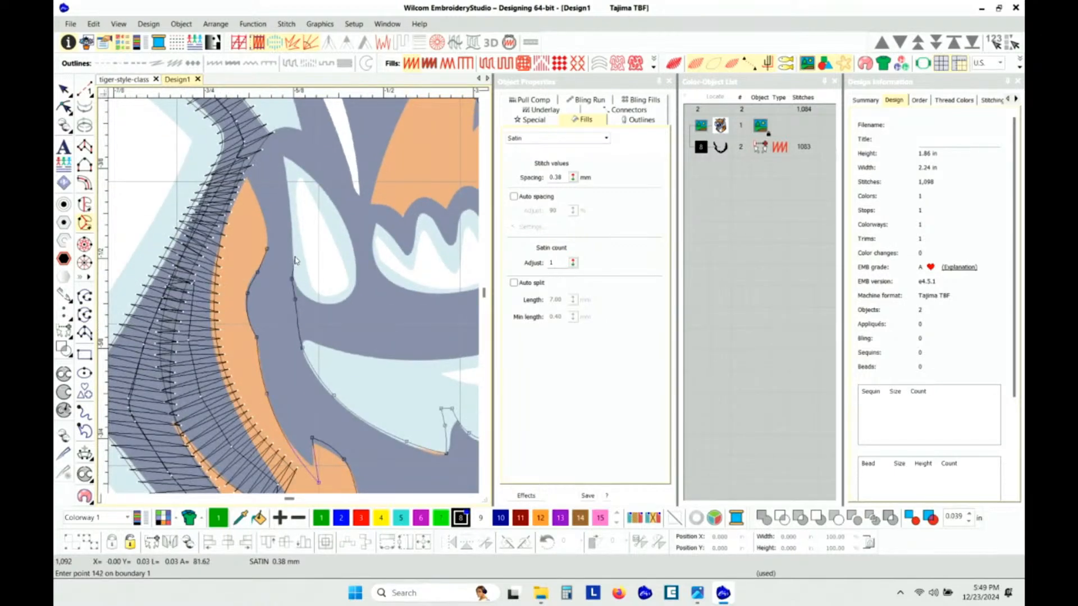
{"action": "left_click", "coordinate": [292, 250]}
{"action": "key", "text": "Return"}
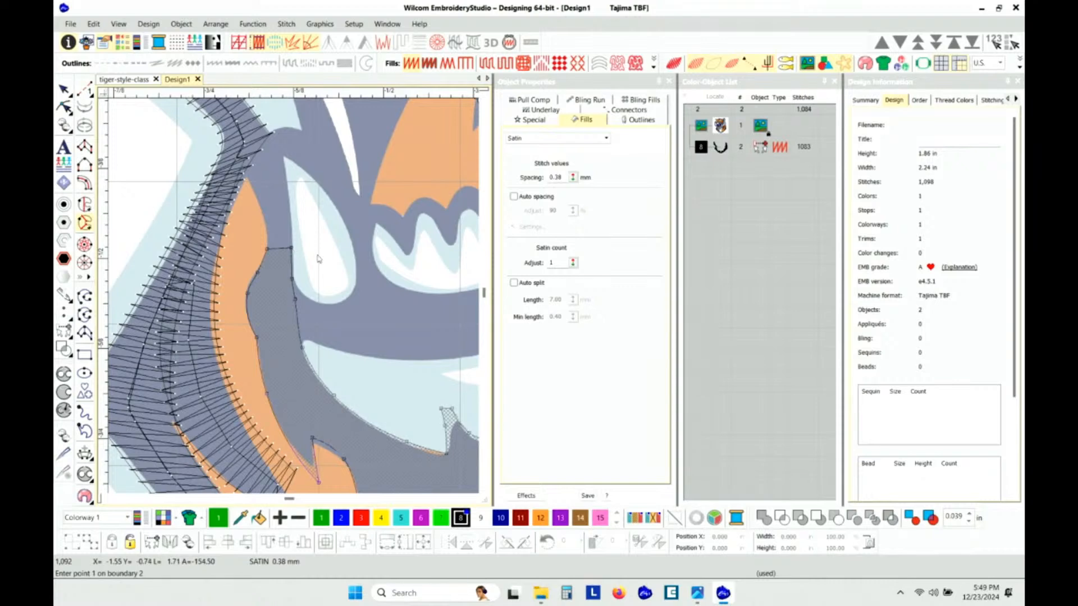
Finish the boundaries, then set the entry point atop the stitched column beside the cheek fur and the exit point on the outline.
{"action": "scroll", "coordinate": [323, 278], "scroll_direction": "down", "scroll_amount": 2}
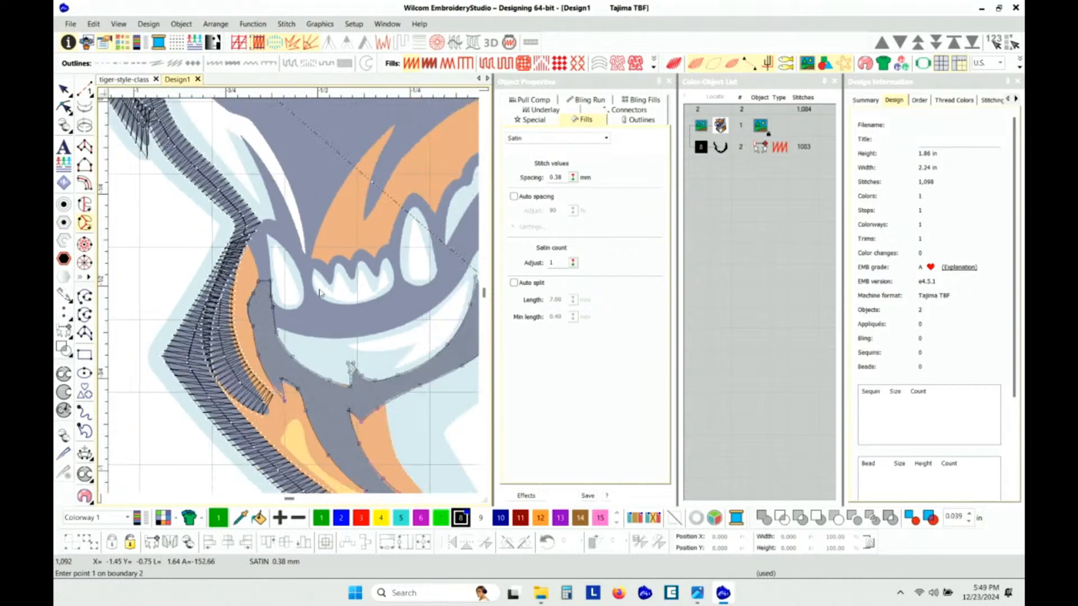
{"action": "key", "text": "Return"}
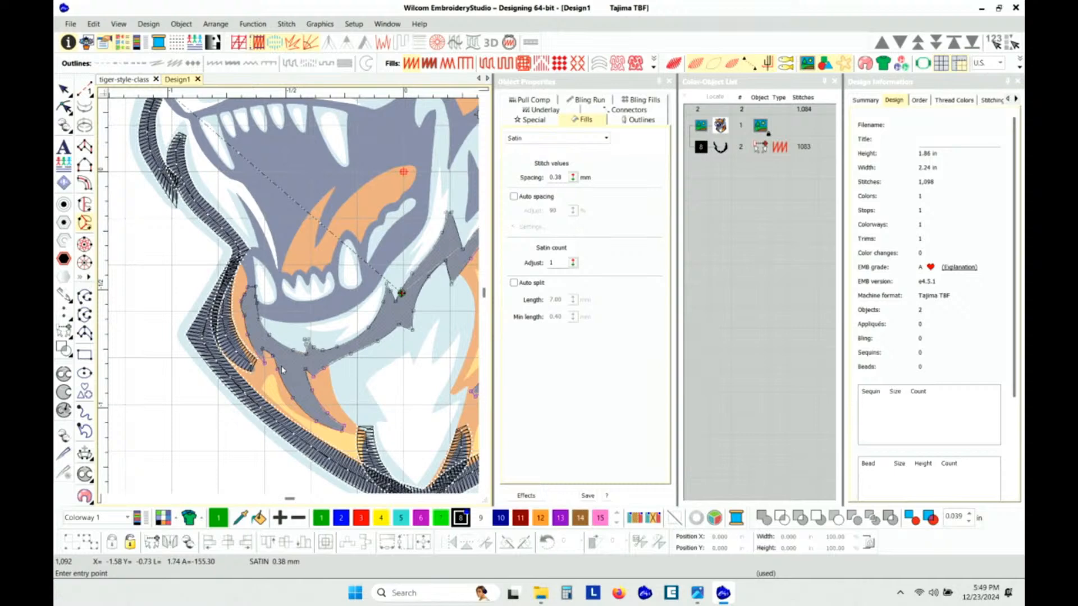
{"action": "scroll", "coordinate": [282, 369], "scroll_direction": "down", "scroll_amount": 4}
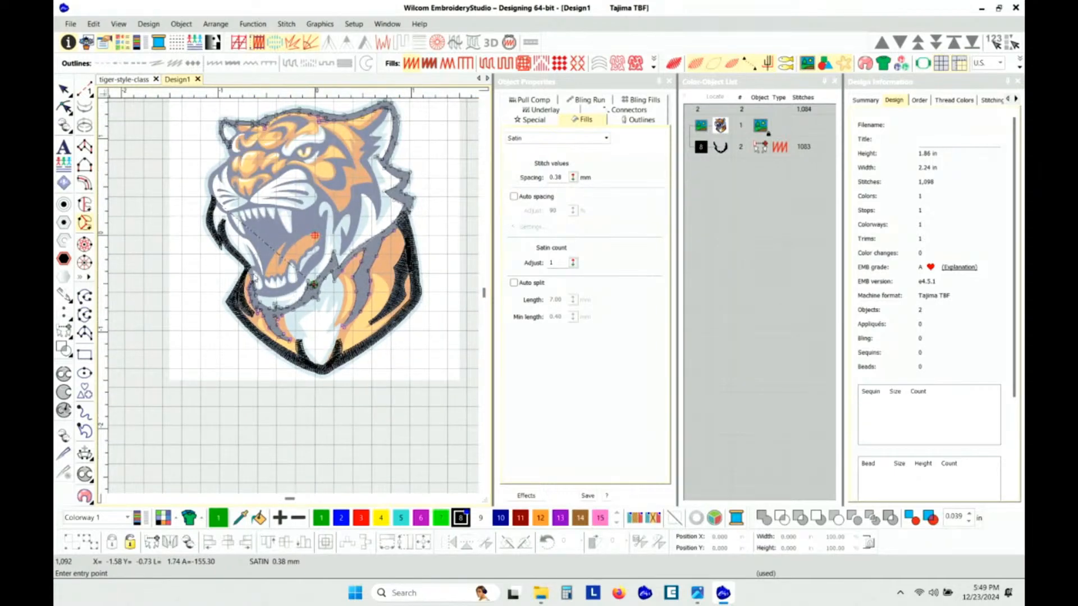
{"action": "scroll", "coordinate": [365, 296], "scroll_direction": "up", "scroll_amount": 5}
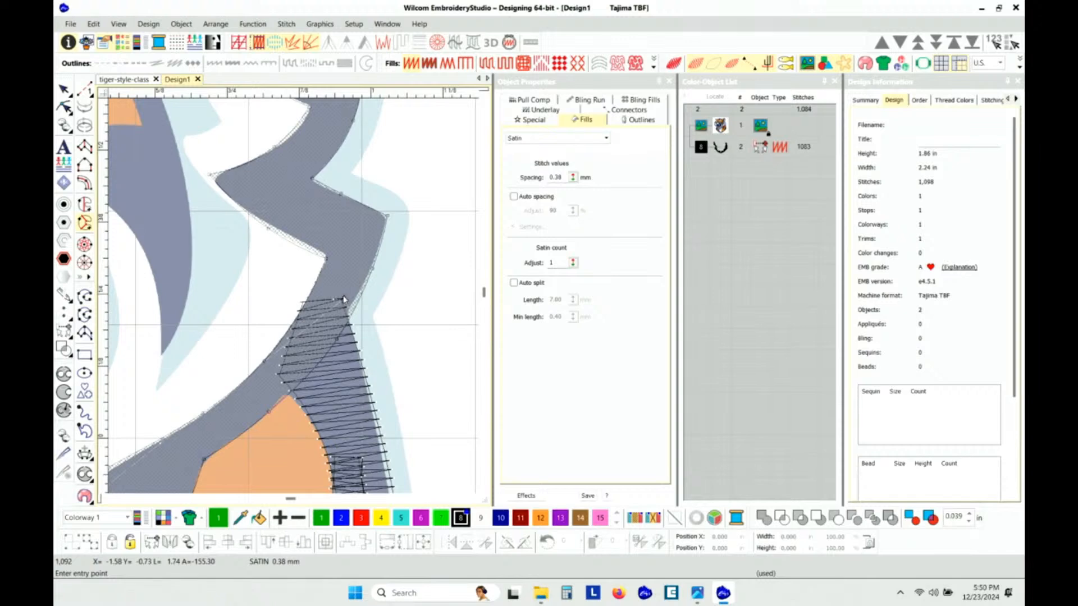
{"action": "left_click", "coordinate": [344, 298]}
{"action": "scroll", "coordinate": [289, 301], "scroll_direction": "down", "scroll_amount": 5}
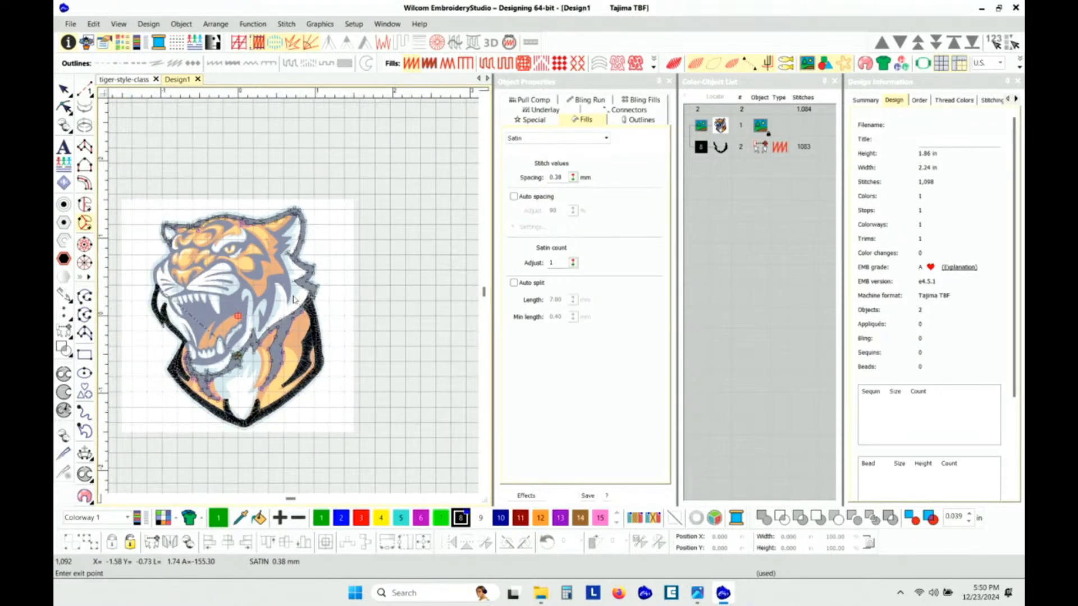
{"action": "scroll", "coordinate": [295, 299], "scroll_direction": "up", "scroll_amount": 5}
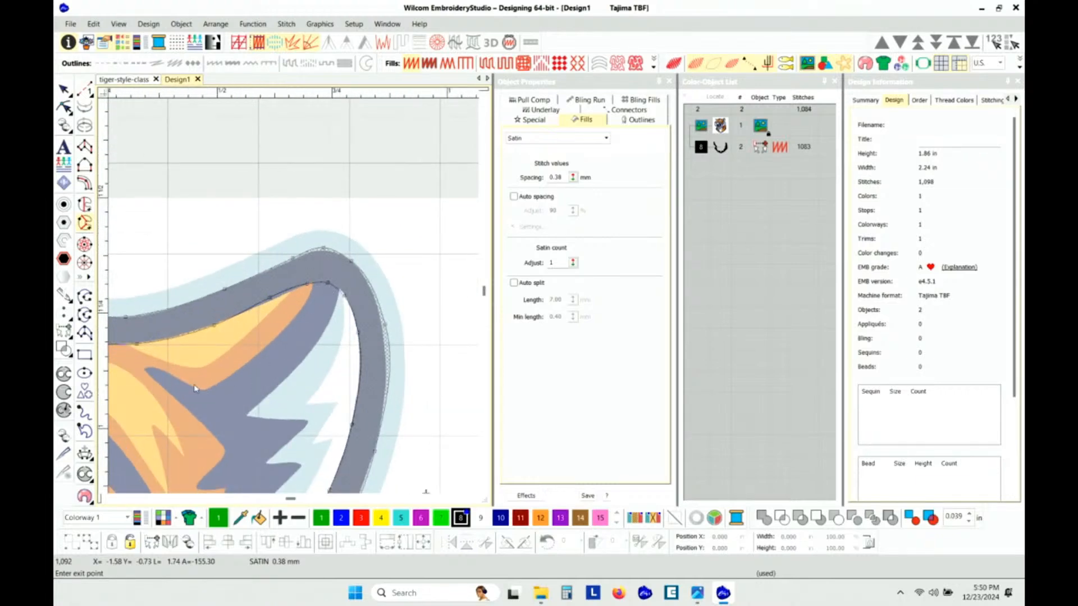
{"action": "left_click_drag", "start_coordinate": [252, 461], "coordinate": [275, 373]}
{"action": "left_click", "coordinate": [348, 204]}
{"action": "scroll", "coordinate": [295, 298], "scroll_direction": "down", "scroll_amount": 5}
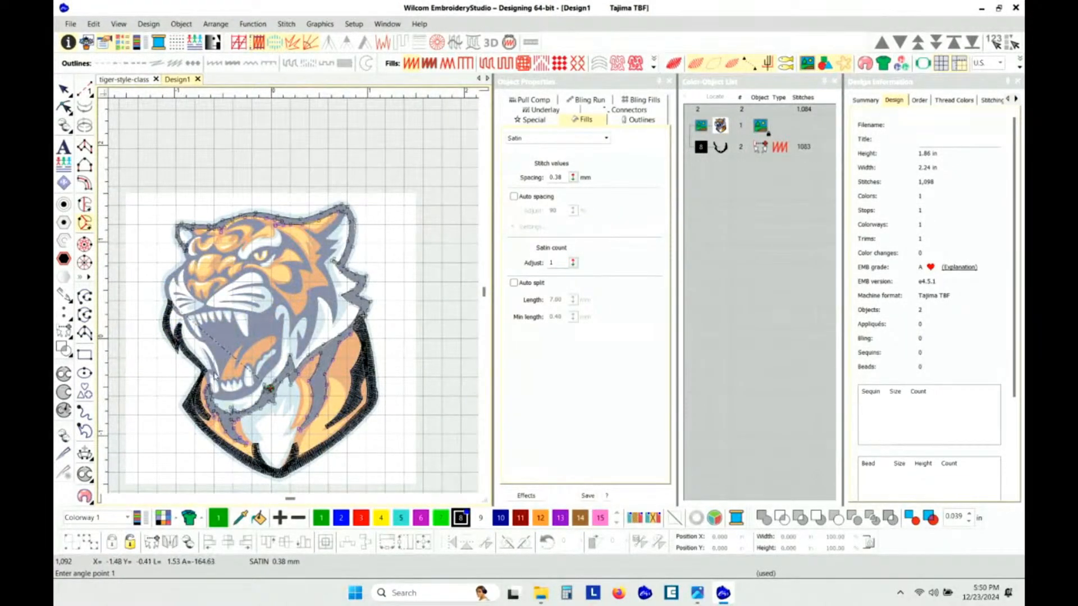
Add stitch-angle lines across the left jaw band from beside the lower left fang down to the small spike above the left stripe.
{"action": "scroll", "coordinate": [206, 401], "scroll_direction": "up", "scroll_amount": 3}
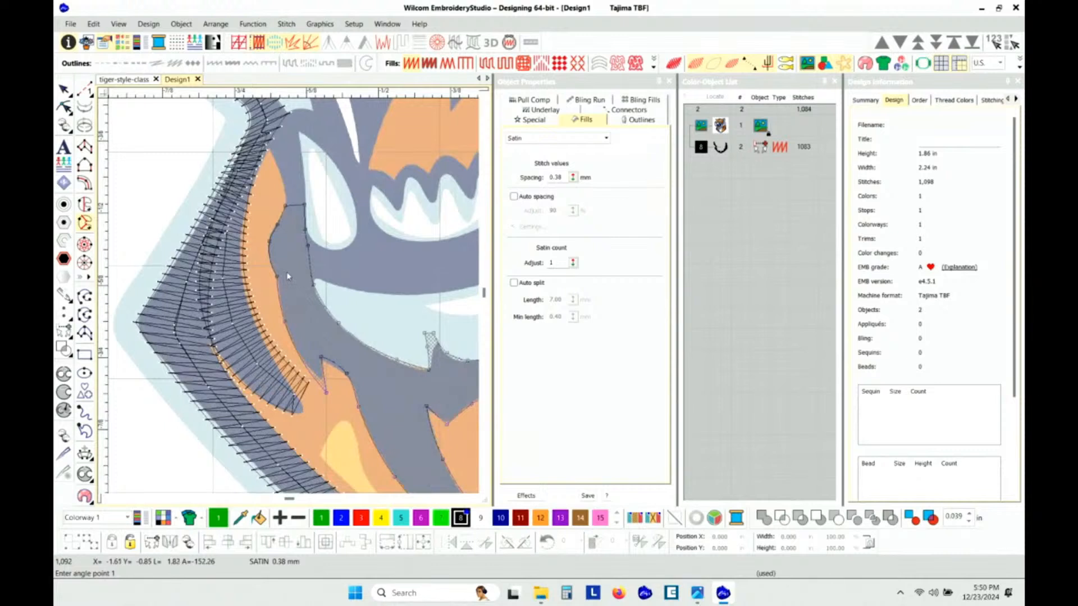
{"action": "left_click", "coordinate": [327, 245]}
{"action": "left_click", "coordinate": [247, 264]}
{"action": "left_click", "coordinate": [330, 374]}
{"action": "left_click", "coordinate": [302, 392]}
{"action": "left_click", "coordinate": [326, 294]}
{"action": "left_click", "coordinate": [260, 345]}
{"action": "left_click", "coordinate": [367, 337]}
{"action": "left_click", "coordinate": [337, 387]}
Add stitch-angle lines across the pointed left neck stripe, the small spike under the chin and the start of the jaw band.
{"action": "scroll", "coordinate": [340, 400], "scroll_direction": "down", "scroll_amount": 1}
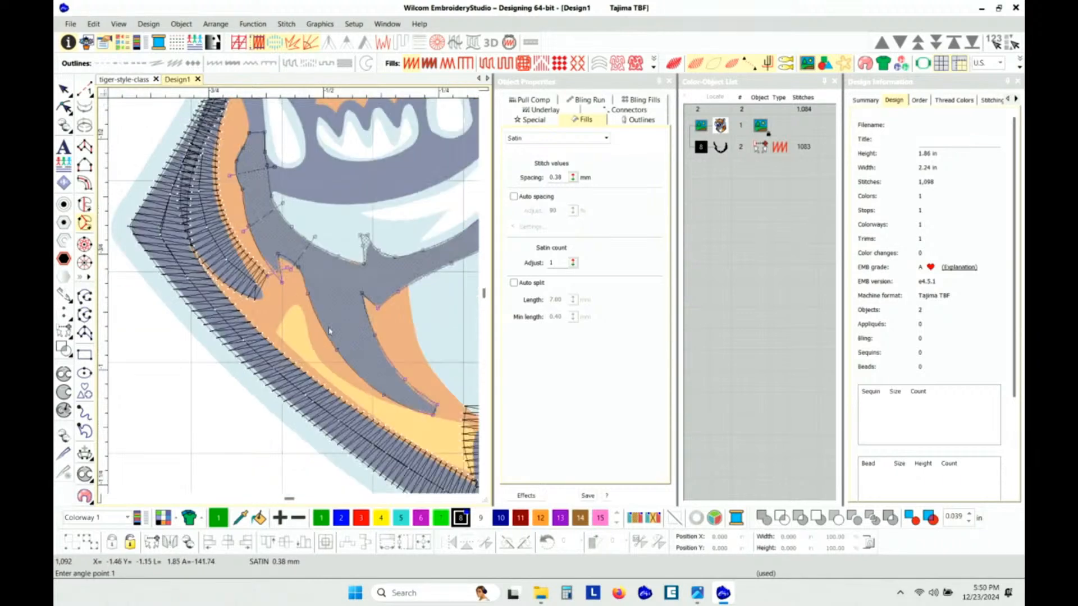
{"action": "left_click", "coordinate": [404, 357]}
{"action": "left_click", "coordinate": [361, 412]}
{"action": "left_click", "coordinate": [368, 313]}
{"action": "left_click", "coordinate": [299, 337]}
{"action": "left_click", "coordinate": [362, 250]}
{"action": "left_click", "coordinate": [404, 231]}
{"action": "left_click", "coordinate": [411, 233]}
{"action": "left_click", "coordinate": [436, 301]}
{"action": "scroll", "coordinate": [431, 264], "scroll_direction": "down", "scroll_amount": 1}
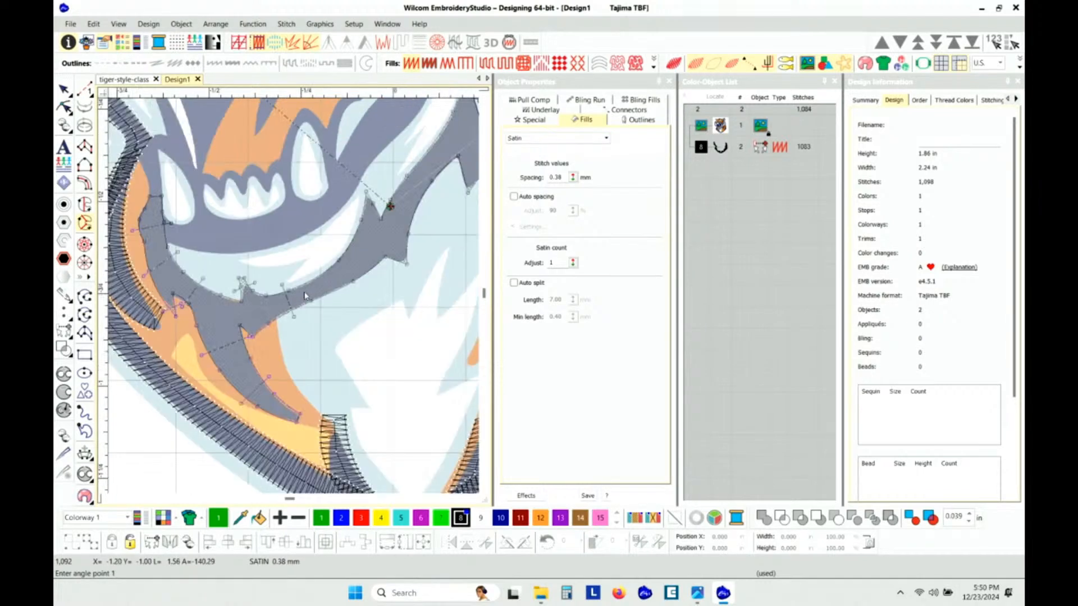
Add two stitch-angle lines across the jaw band on either side of the notched spike below the chin.
{"action": "left_click", "coordinate": [335, 249]}
{"action": "left_click", "coordinate": [363, 283]}
{"action": "left_click", "coordinate": [388, 190]}
{"action": "left_click", "coordinate": [418, 219]}
{"action": "scroll", "coordinate": [373, 228], "scroll_direction": "up", "scroll_amount": 3}
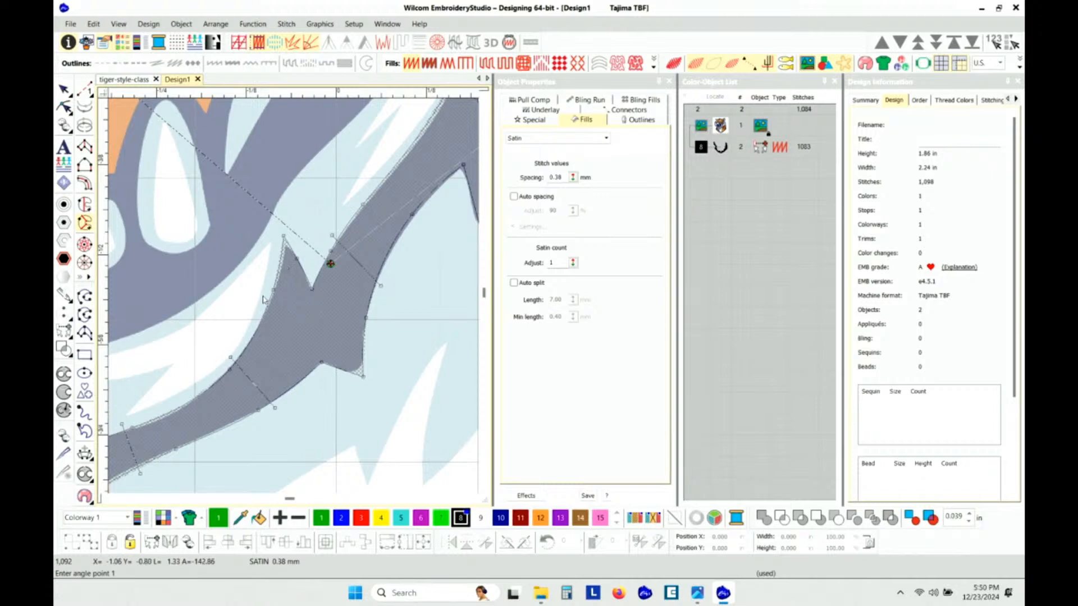
{"action": "scroll", "coordinate": [341, 270], "scroll_direction": "down", "scroll_amount": 2}
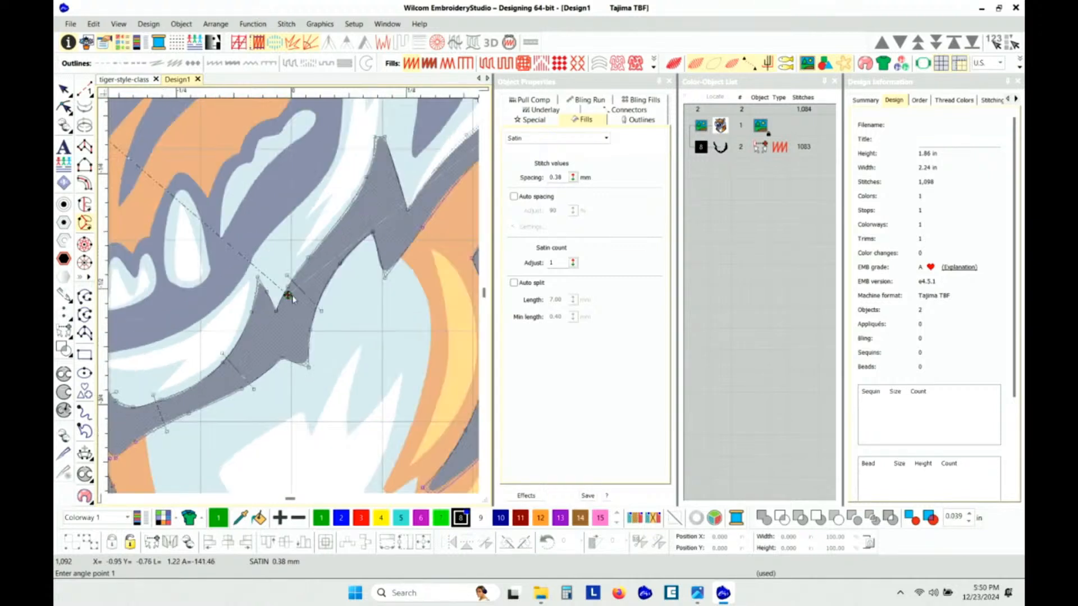
Add stitch-angle lines across the band and the upward and downward spikes between the jaw and the orange neck stripe.
{"action": "left_click", "coordinate": [314, 225]}
{"action": "left_click", "coordinate": [348, 265]}
{"action": "left_click", "coordinate": [358, 165]}
{"action": "left_click", "coordinate": [400, 159]}
{"action": "left_click", "coordinate": [418, 182]}
{"action": "left_click", "coordinate": [446, 209]}
{"action": "left_click", "coordinate": [370, 252]}
{"action": "left_click", "coordinate": [413, 258]}
Add stitch-angle lines across the band above the orange stripe's tip and across the long dark right neck stripe.
{"action": "scroll", "coordinate": [416, 260], "scroll_direction": "down", "scroll_amount": 1}
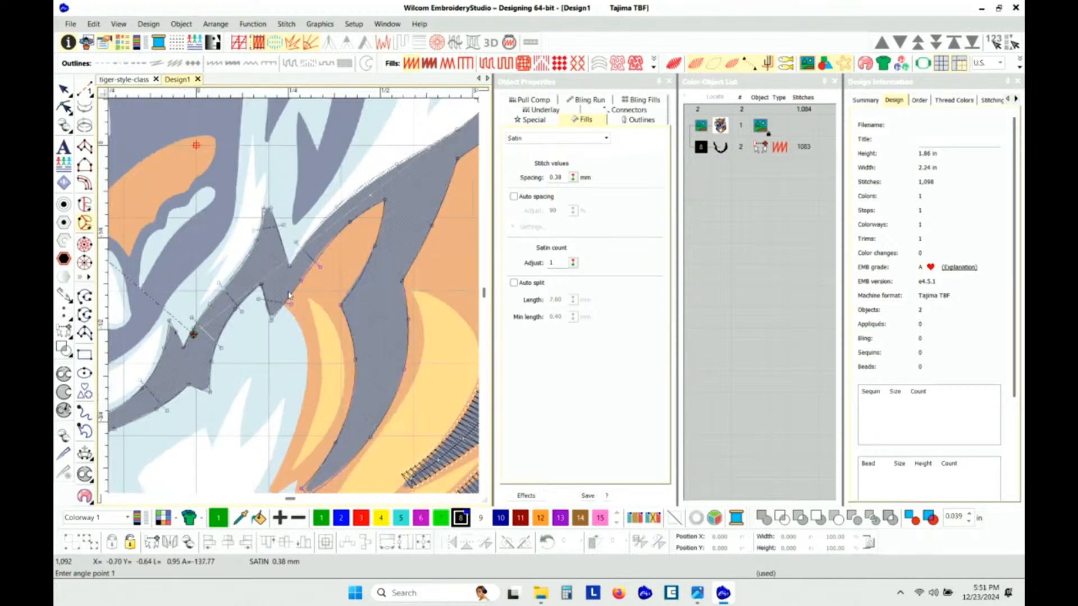
{"action": "left_click", "coordinate": [352, 185]}
{"action": "left_click", "coordinate": [370, 215]}
{"action": "scroll", "coordinate": [332, 360], "scroll_direction": "down", "scroll_amount": 1}
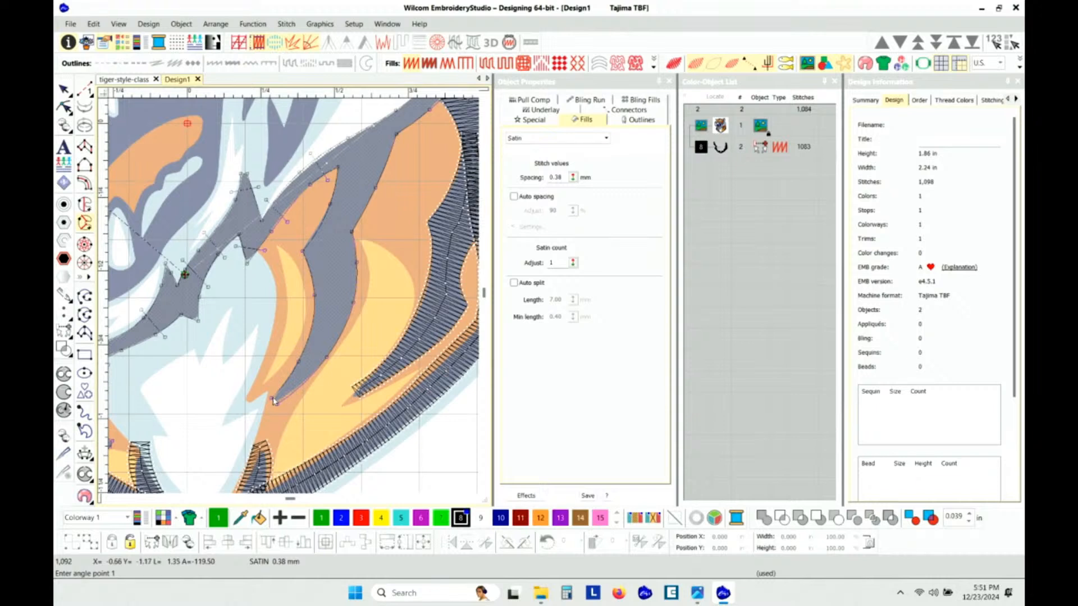
{"action": "left_click", "coordinate": [305, 324]}
{"action": "left_click", "coordinate": [348, 338]}
{"action": "left_click", "coordinate": [320, 208]}
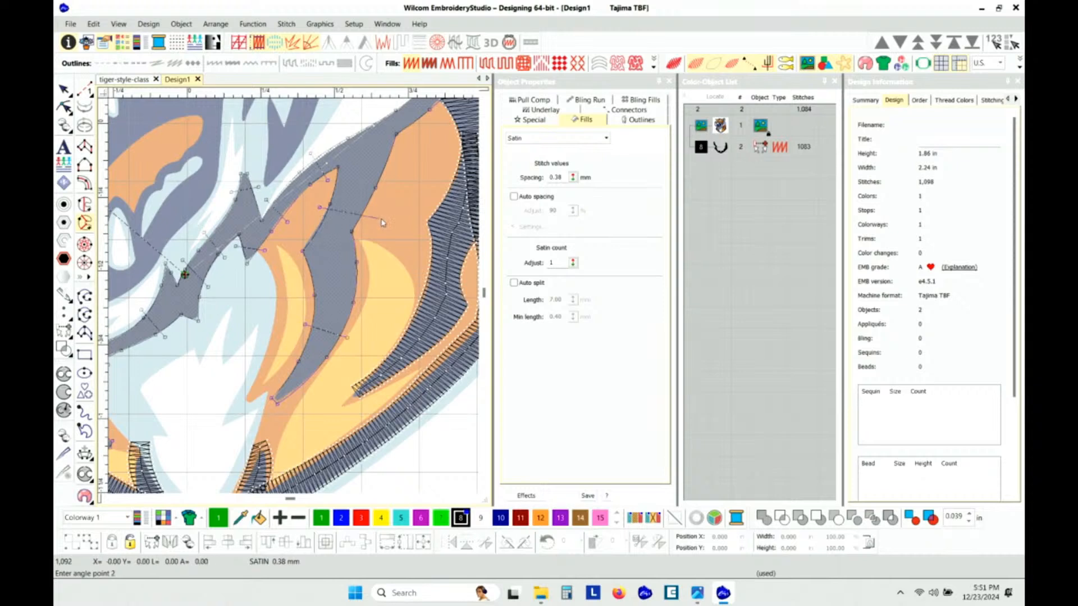
{"action": "left_click", "coordinate": [377, 225]}
Add stitch-angle lines across the band beside the stitched column and the lowest zigzag of the right cheek fur.
{"action": "scroll", "coordinate": [314, 231], "scroll_direction": "down", "scroll_amount": 2}
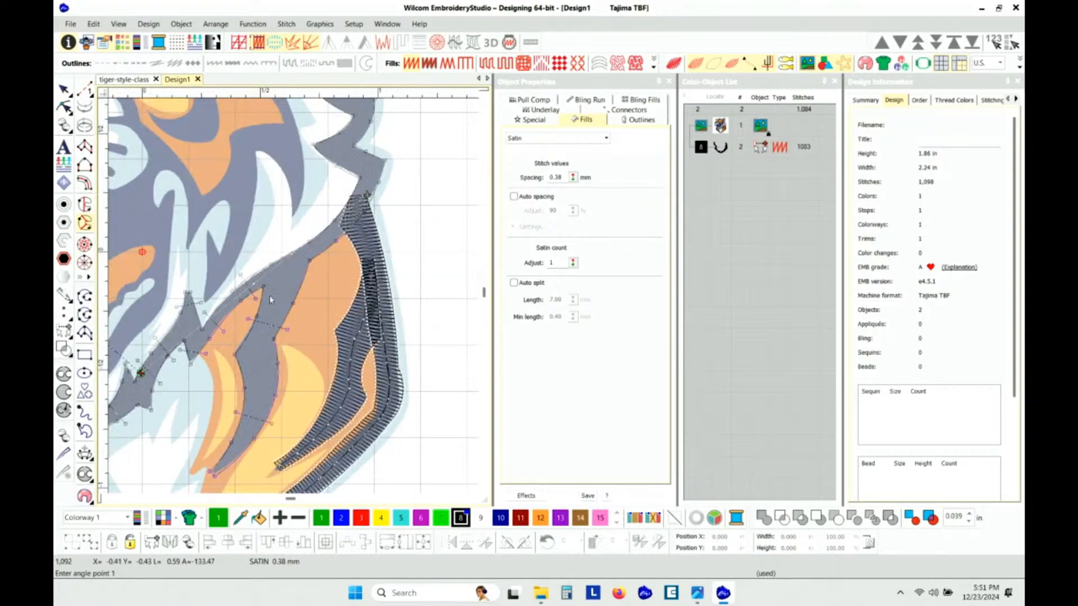
{"action": "left_click", "coordinate": [315, 229]}
{"action": "left_click", "coordinate": [331, 254]}
{"action": "left_click", "coordinate": [342, 187]}
{"action": "left_click", "coordinate": [368, 143]}
{"action": "scroll", "coordinate": [352, 136], "scroll_direction": "down", "scroll_amount": 1}
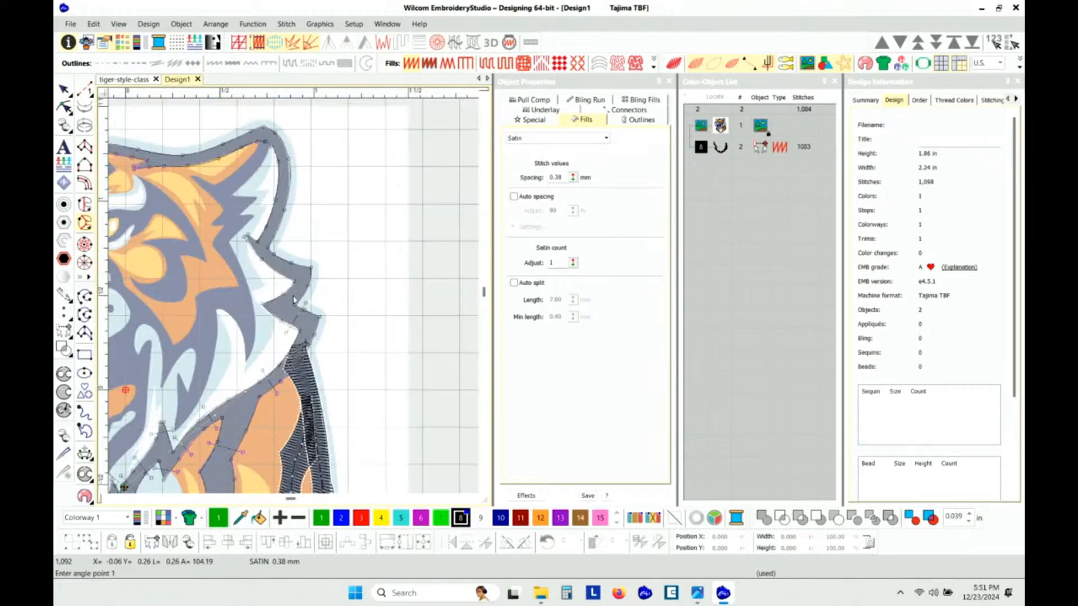
Add stitch-angle lines across the upper zigzags of the right cheek fur and the base of the large right ear.
{"action": "scroll", "coordinate": [294, 300], "scroll_direction": "up", "scroll_amount": 1}
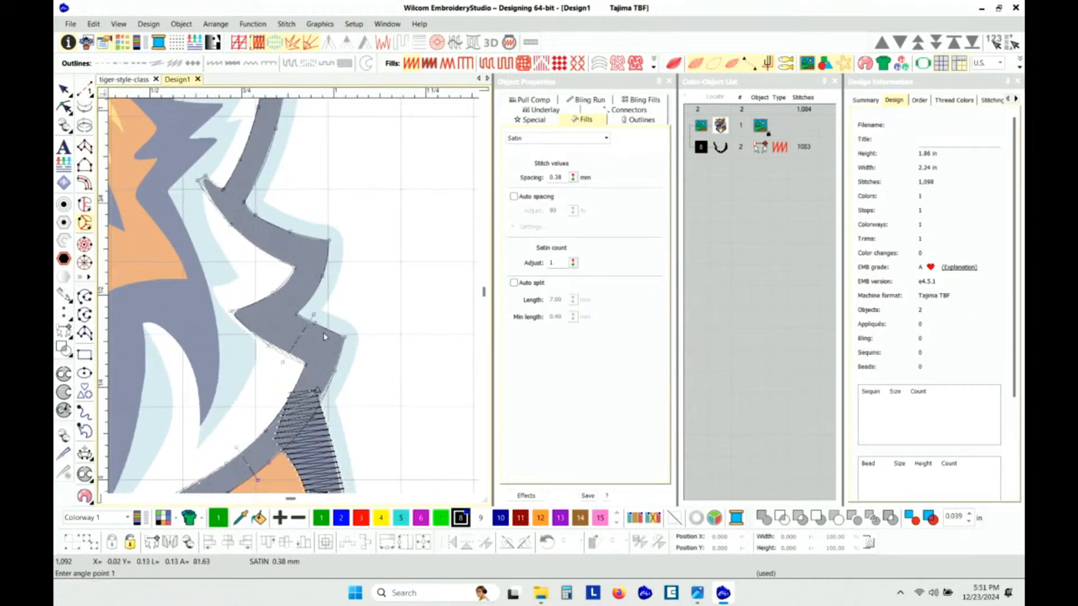
{"action": "left_click", "coordinate": [322, 294]}
{"action": "left_click", "coordinate": [276, 279]}
{"action": "left_click", "coordinate": [268, 262]}
{"action": "left_click", "coordinate": [298, 228]}
{"action": "left_click_drag", "start_coordinate": [274, 218], "coordinate": [334, 287]}
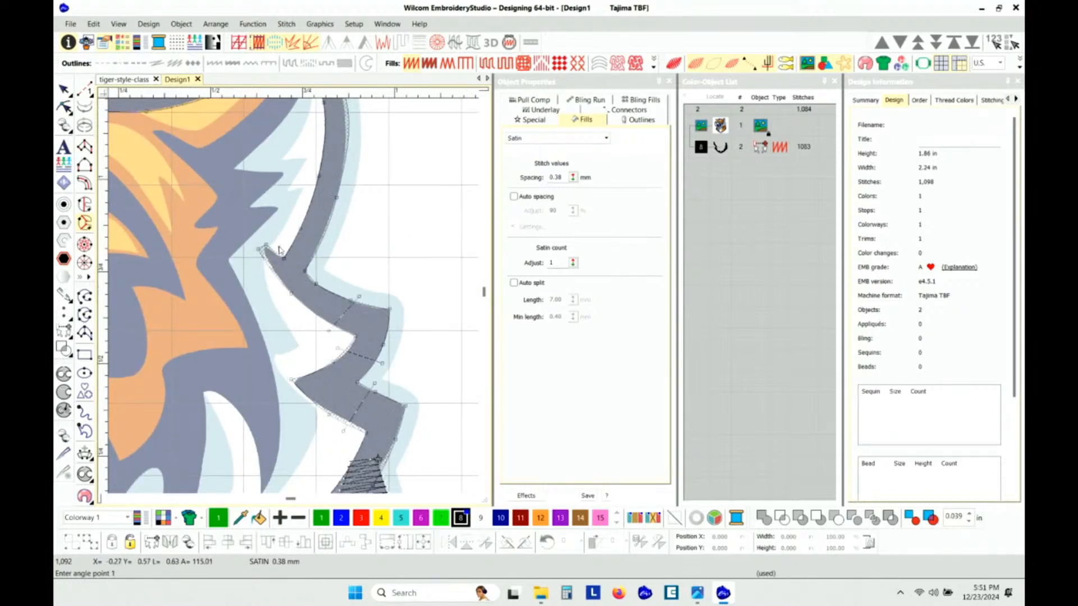
{"action": "left_click", "coordinate": [335, 235]}
{"action": "left_click", "coordinate": [288, 212]}
Add stitch-angle lines across the large right ear and along the top of the head toward the small left ear.
{"action": "scroll", "coordinate": [303, 275], "scroll_direction": "down", "scroll_amount": 2}
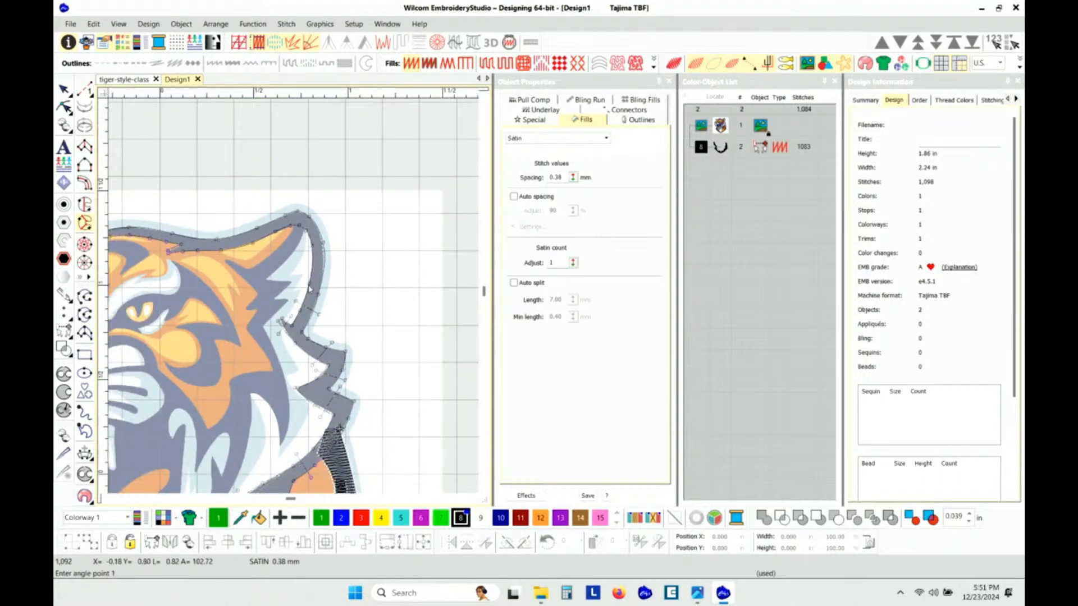
{"action": "left_click", "coordinate": [243, 256]}
{"action": "left_click", "coordinate": [239, 198]}
{"action": "scroll", "coordinate": [170, 248], "scroll_direction": "down", "scroll_amount": 1}
{"action": "scroll", "coordinate": [294, 300], "scroll_direction": "up", "scroll_amount": 1}
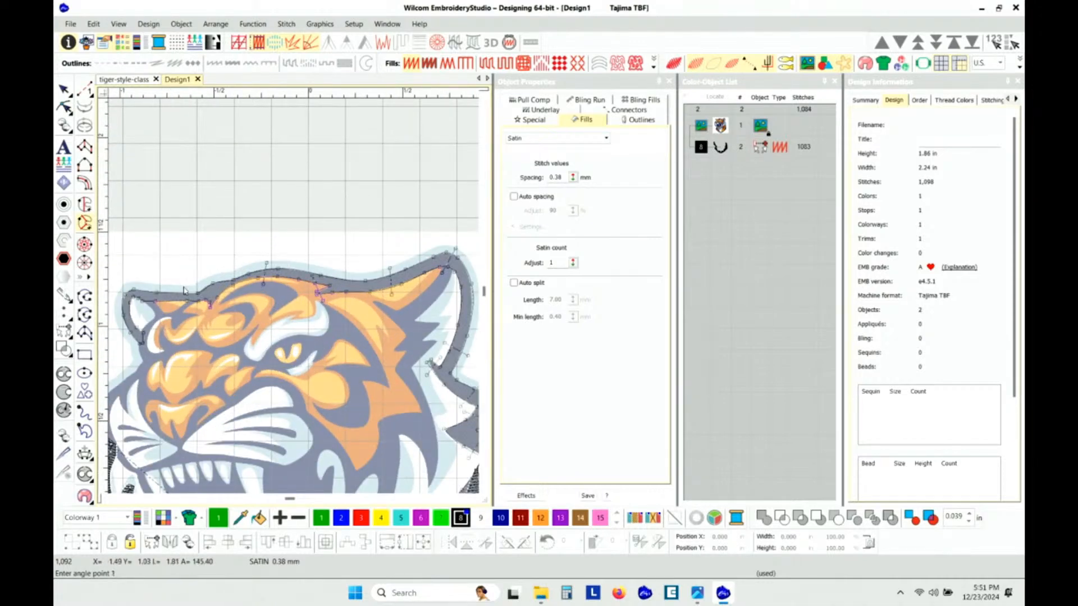
{"action": "scroll", "coordinate": [201, 306], "scroll_direction": "up", "scroll_amount": 2}
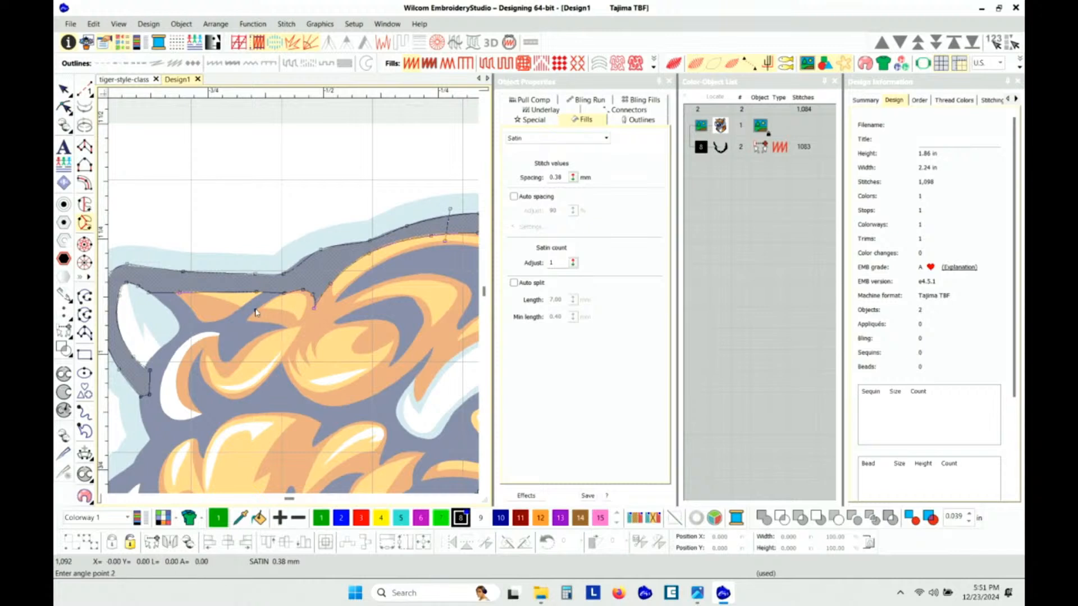
{"action": "scroll", "coordinate": [289, 304], "scroll_direction": "down", "scroll_amount": 1}
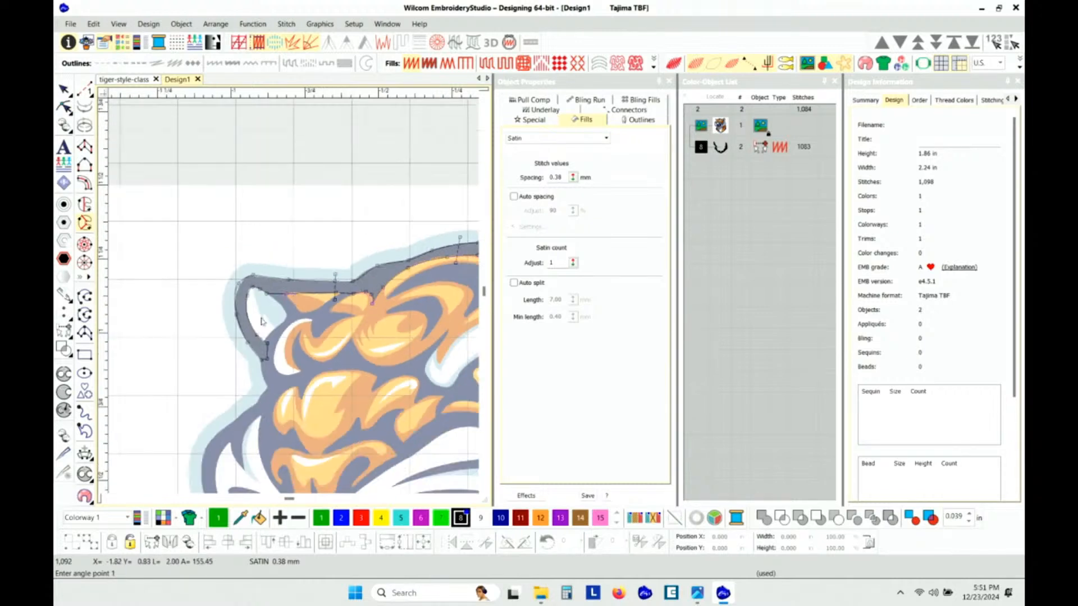
Add three stitch-angle lines around the small left ear, from its upper corner down to its base.
{"action": "left_click", "coordinate": [255, 297]}
{"action": "left_click", "coordinate": [232, 280]}
{"action": "left_click", "coordinate": [263, 332]}
{"action": "left_click", "coordinate": [209, 339]}
{"action": "left_click", "coordinate": [281, 349]}
{"action": "left_click", "coordinate": [249, 357]}
{"action": "scroll", "coordinate": [276, 357], "scroll_direction": "down", "scroll_amount": 3}
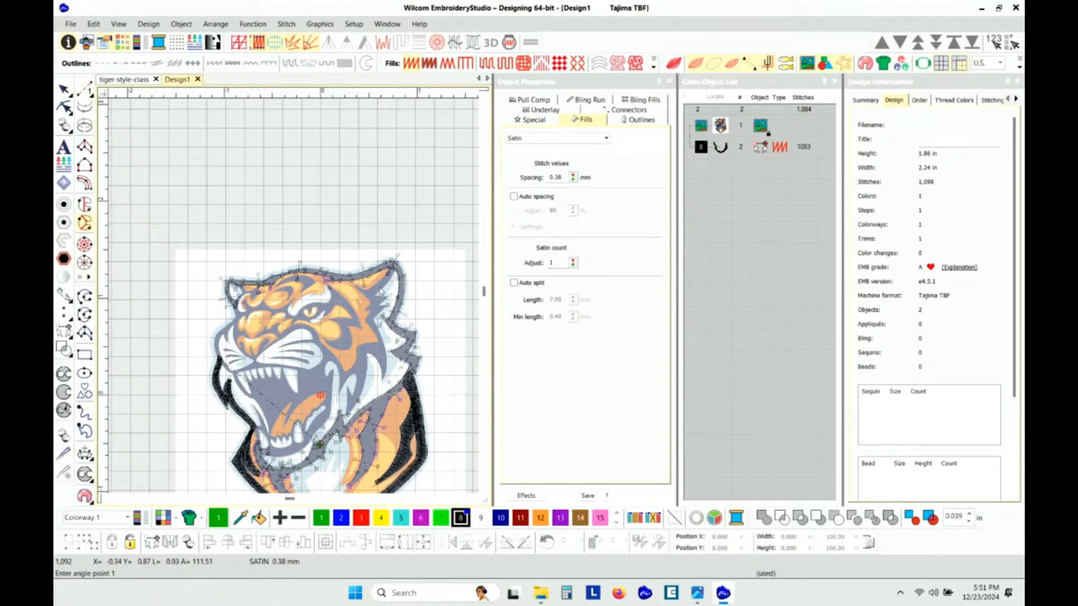
Check the angle lines over the whole outline and generate its black satin stitches.
{"action": "scroll", "coordinate": [376, 439], "scroll_direction": "down", "scroll_amount": 1}
{"action": "scroll", "coordinate": [289, 297], "scroll_direction": "up", "scroll_amount": 4}
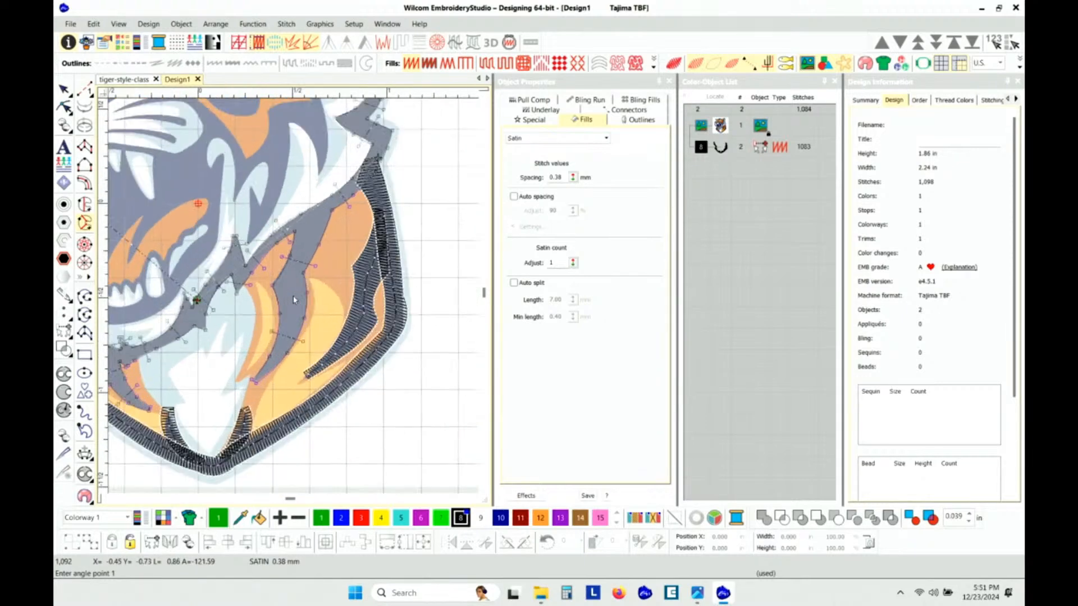
{"action": "scroll", "coordinate": [294, 295], "scroll_direction": "down", "scroll_amount": 2}
{"action": "scroll", "coordinate": [293, 295], "scroll_direction": "down", "scroll_amount": 2}
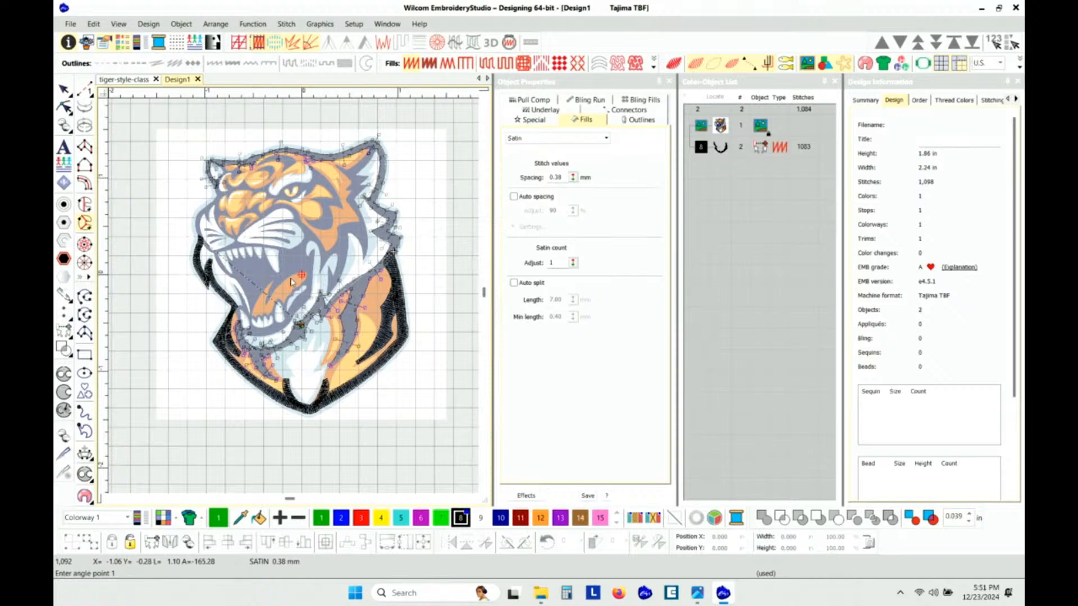
{"action": "key", "text": "Return"}
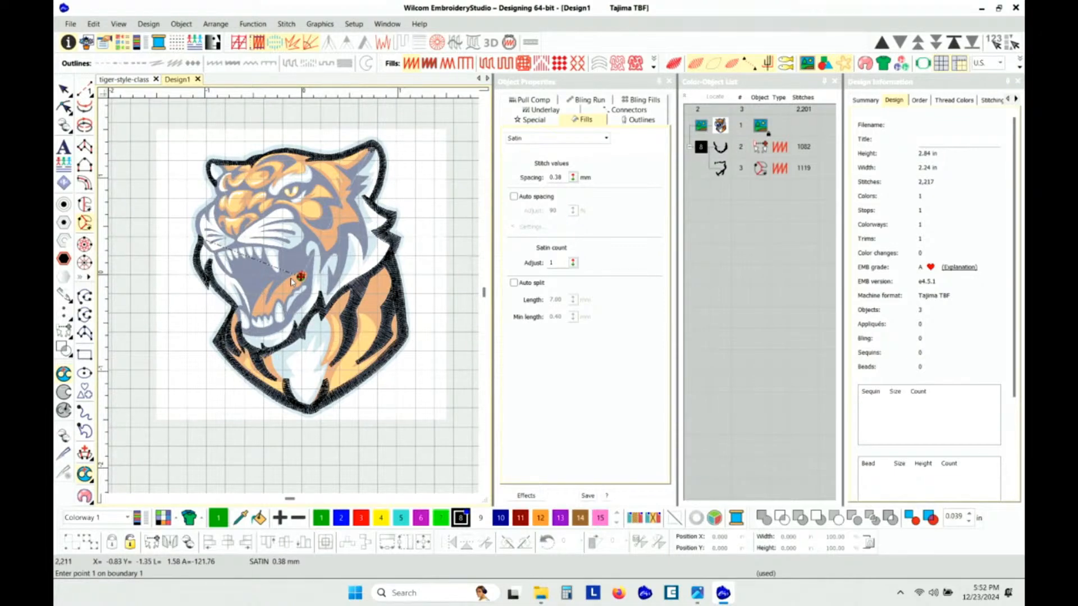
Display the stitches in a realistic preview and examine the satin around the chin spike and left neck stripe.
{"action": "key", "text": "t"}
{"action": "scroll", "coordinate": [291, 283], "scroll_direction": "up", "scroll_amount": 5}
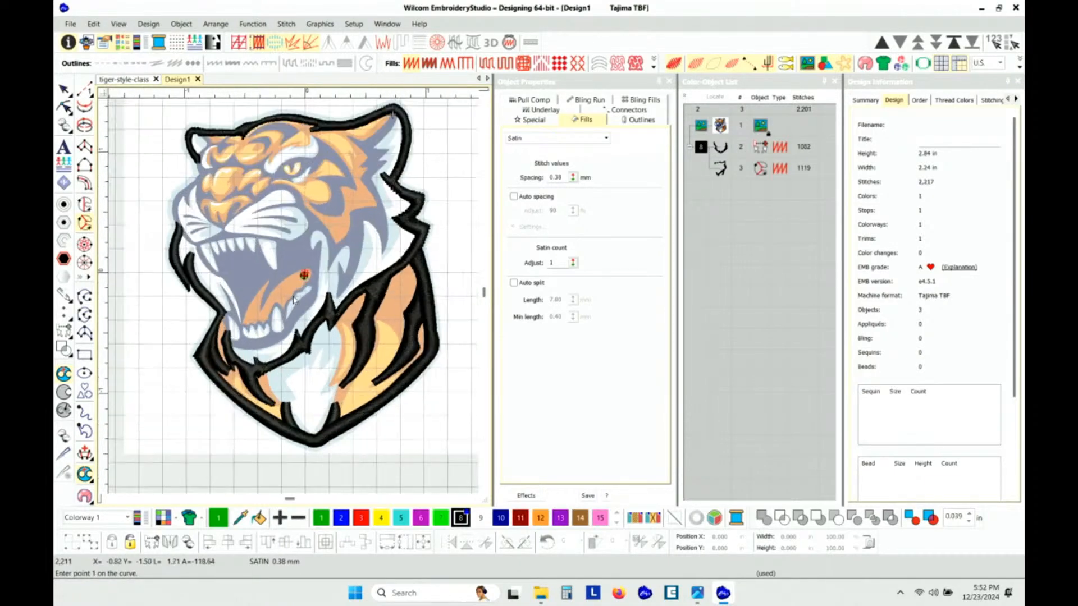
{"action": "scroll", "coordinate": [289, 296], "scroll_direction": "up", "scroll_amount": 2}
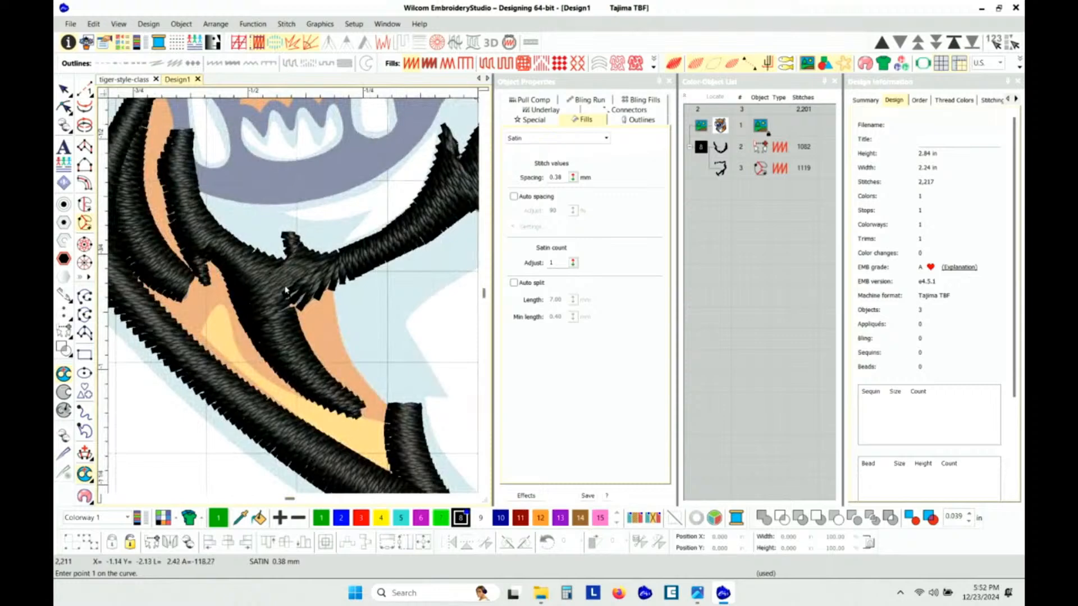
Examine the black satin stitches where the chin stripes meet and along the spiked jaw line.
{"action": "scroll", "coordinate": [291, 299], "scroll_direction": "down", "scroll_amount": 1}
{"action": "scroll", "coordinate": [315, 298], "scroll_direction": "up", "scroll_amount": 2}
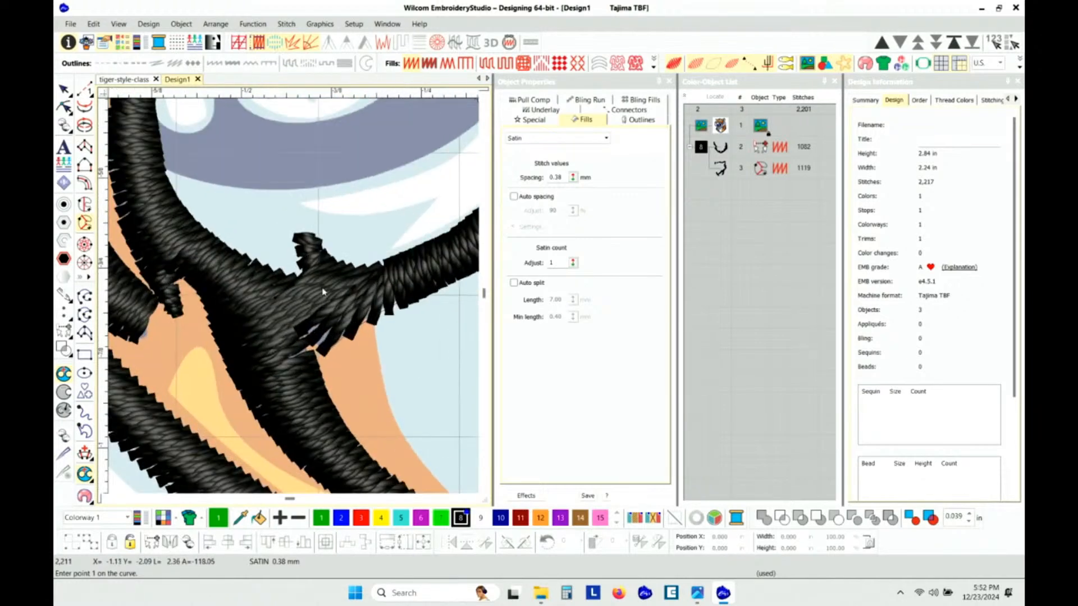
{"action": "scroll", "coordinate": [314, 295], "scroll_direction": "down", "scroll_amount": 4}
{"action": "scroll", "coordinate": [307, 276], "scroll_direction": "down", "scroll_amount": 2}
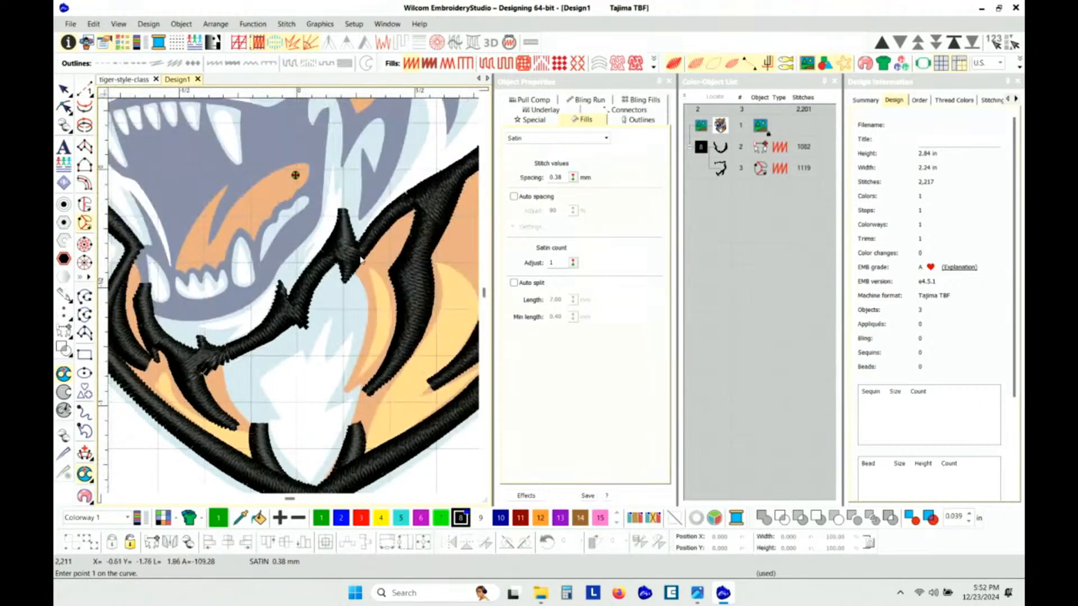
{"action": "scroll", "coordinate": [293, 299], "scroll_direction": "up", "scroll_amount": 3}
{"action": "scroll", "coordinate": [293, 299], "scroll_direction": "down", "scroll_amount": 2}
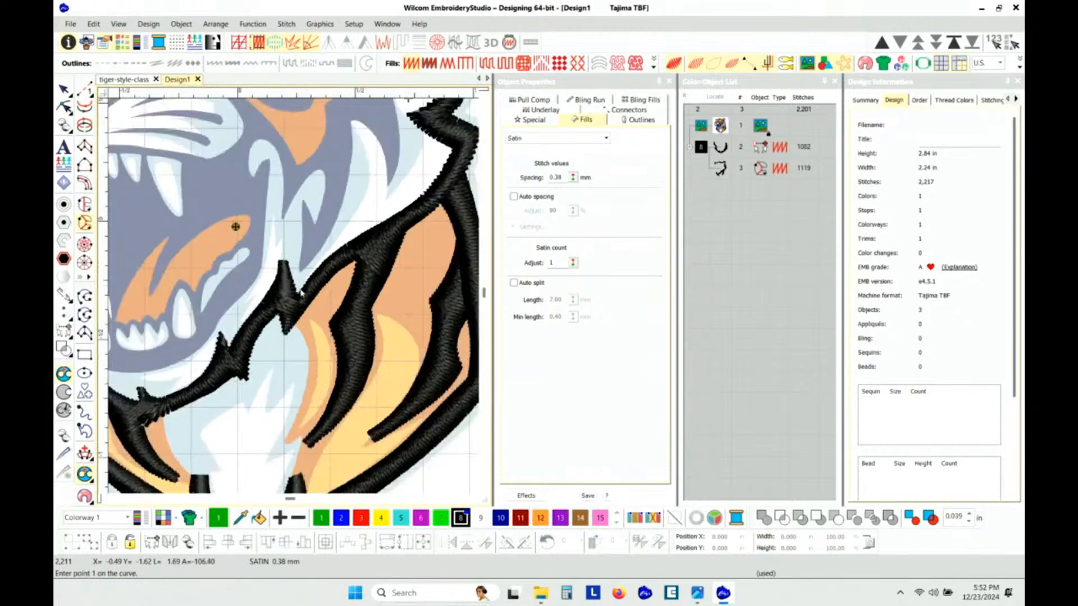
Examine the black satin on the jagged right cheek, the large ear and along the top of the head.
{"action": "scroll", "coordinate": [315, 290], "scroll_direction": "up", "scroll_amount": 3}
{"action": "scroll", "coordinate": [315, 291], "scroll_direction": "up", "scroll_amount": 2}
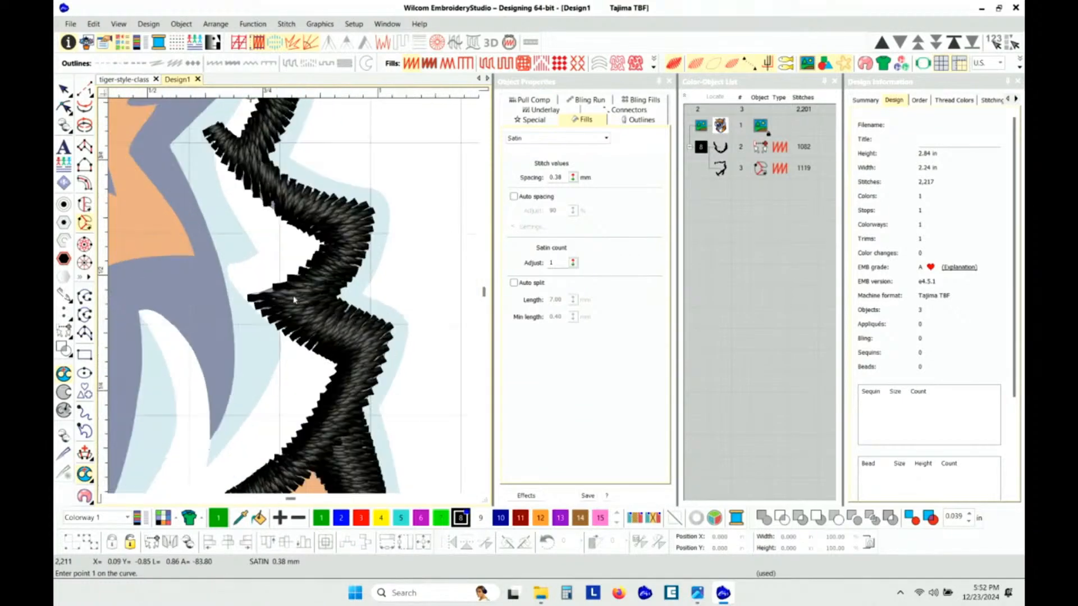
{"action": "scroll", "coordinate": [321, 313], "scroll_direction": "down", "scroll_amount": 3}
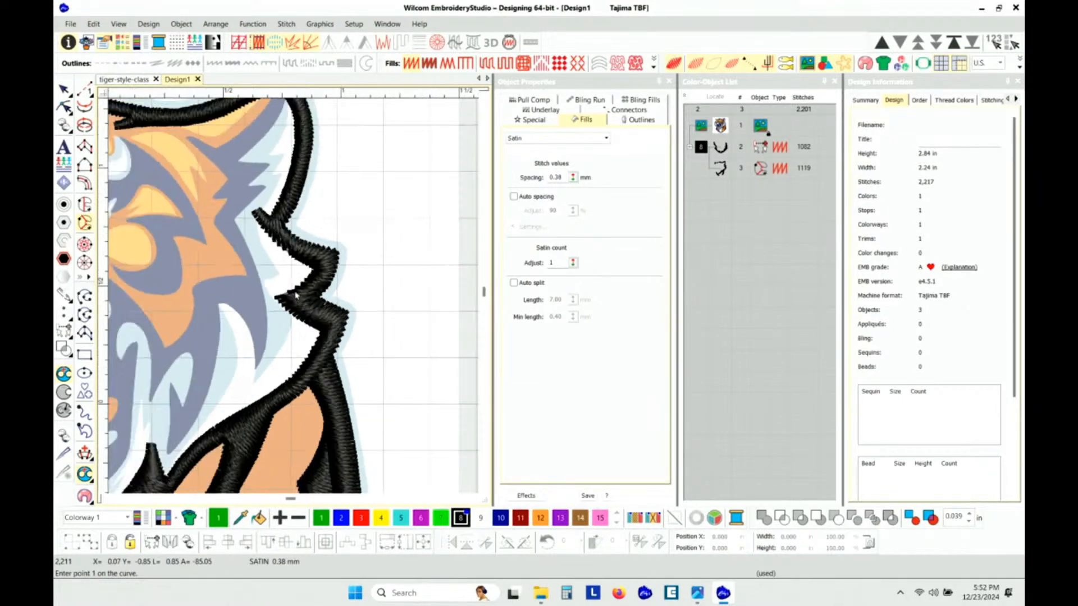
{"action": "scroll", "coordinate": [284, 238], "scroll_direction": "up", "scroll_amount": 3}
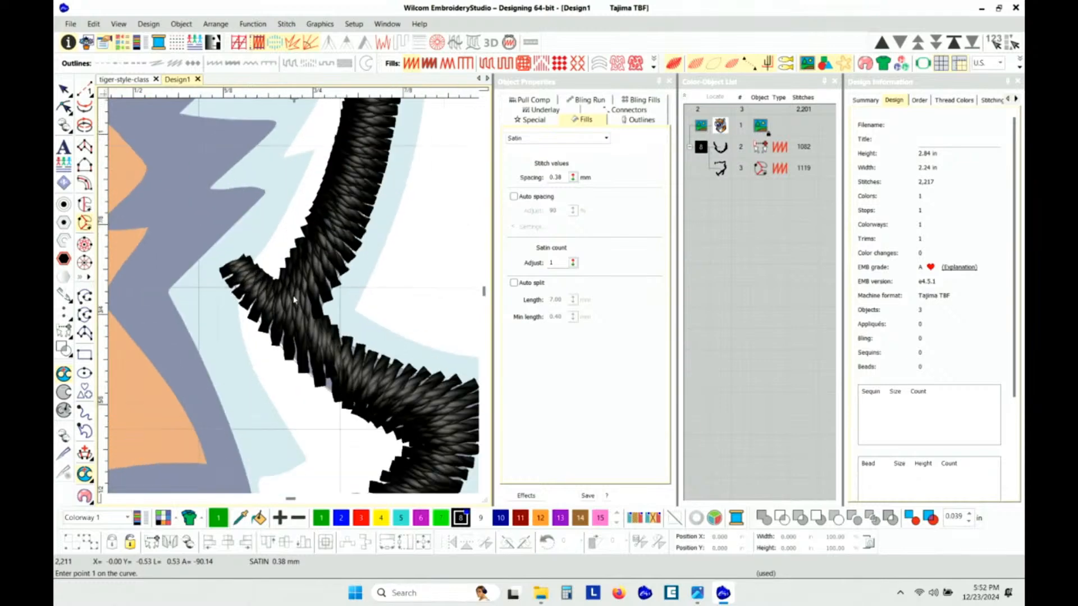
{"action": "scroll", "coordinate": [293, 297], "scroll_direction": "down", "scroll_amount": 3}
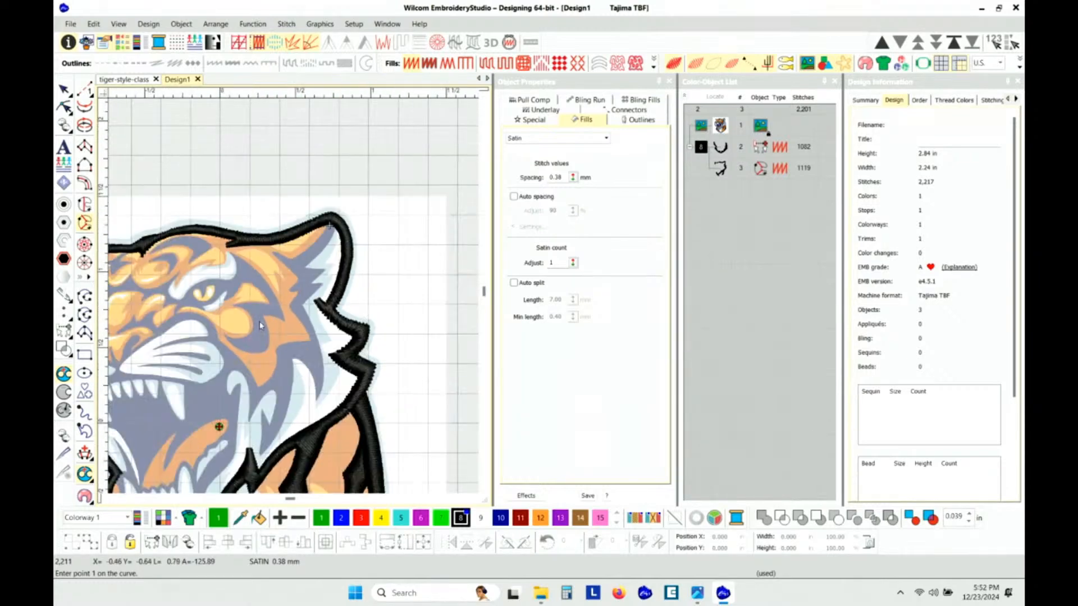
{"action": "scroll", "coordinate": [292, 296], "scroll_direction": "up", "scroll_amount": 2}
{"action": "scroll", "coordinate": [293, 297], "scroll_direction": "up", "scroll_amount": 2}
{"action": "scroll", "coordinate": [293, 298], "scroll_direction": "down", "scroll_amount": 3}
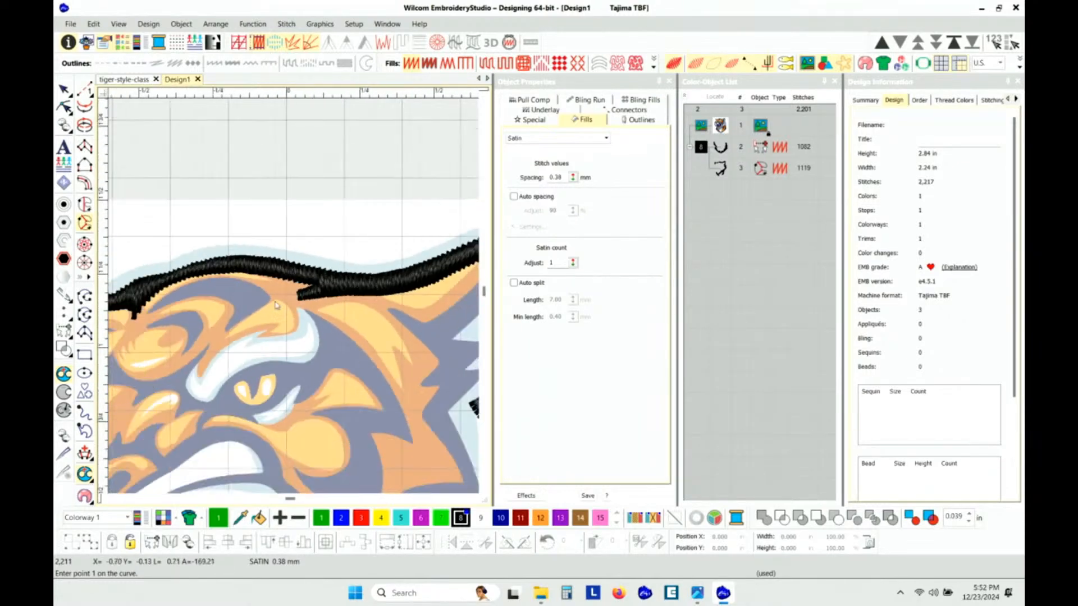
{"action": "scroll", "coordinate": [293, 298], "scroll_direction": "up", "scroll_amount": 3}
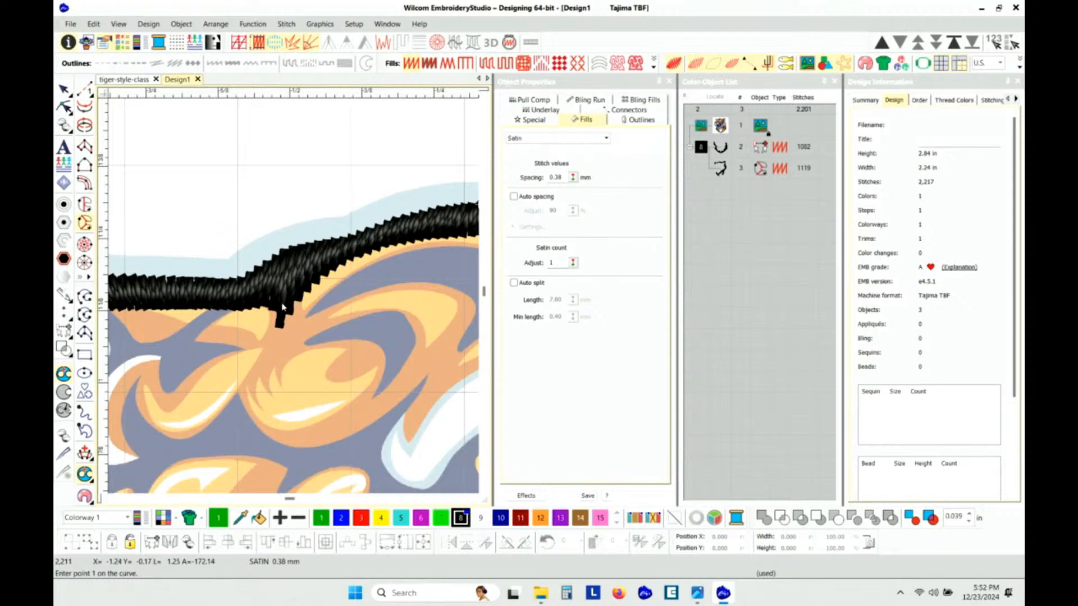
{"action": "scroll", "coordinate": [293, 303], "scroll_direction": "down", "scroll_amount": 2}
{"action": "scroll", "coordinate": [293, 303], "scroll_direction": "down", "scroll_amount": 3}
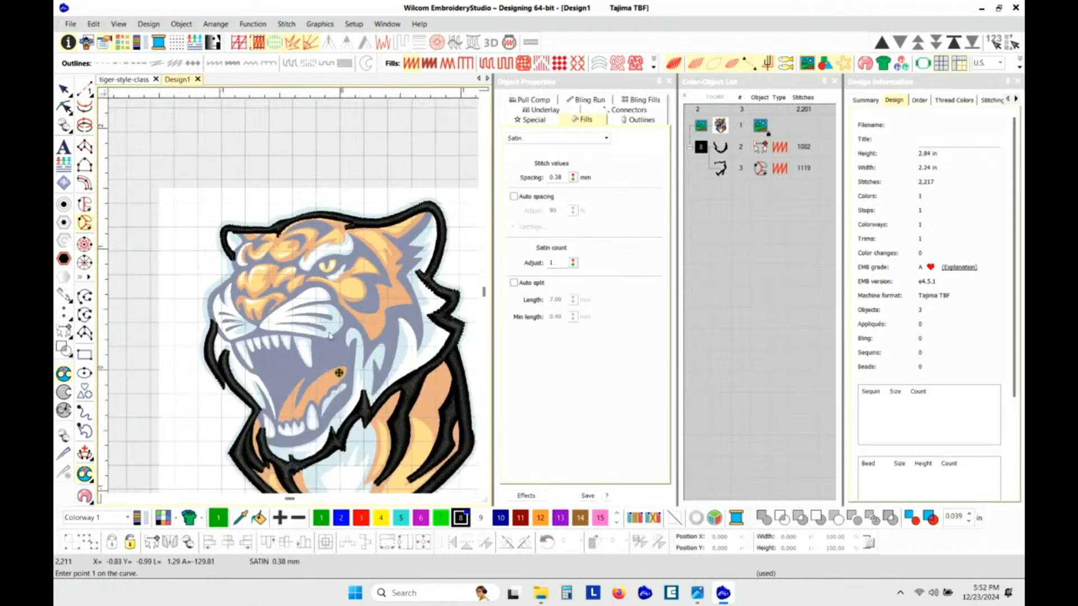
Slice the selected upper outline object with the Automatic Knife and recolor it to blue color 10.
{"action": "left_click", "coordinate": [721, 168]}
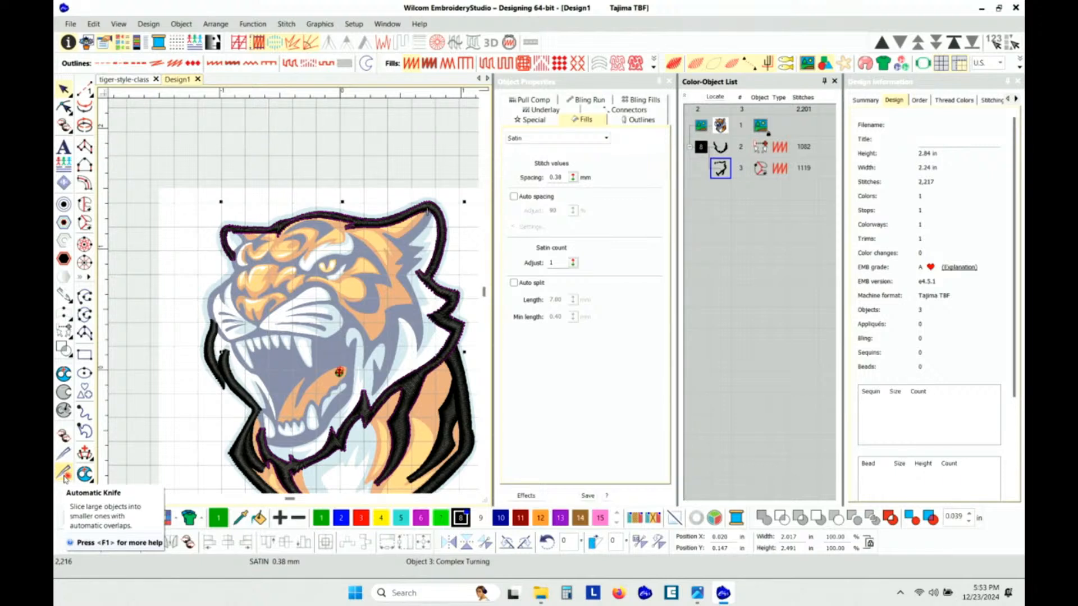
{"action": "left_click", "coordinate": [64, 476]}
{"action": "left_click", "coordinate": [501, 517]}
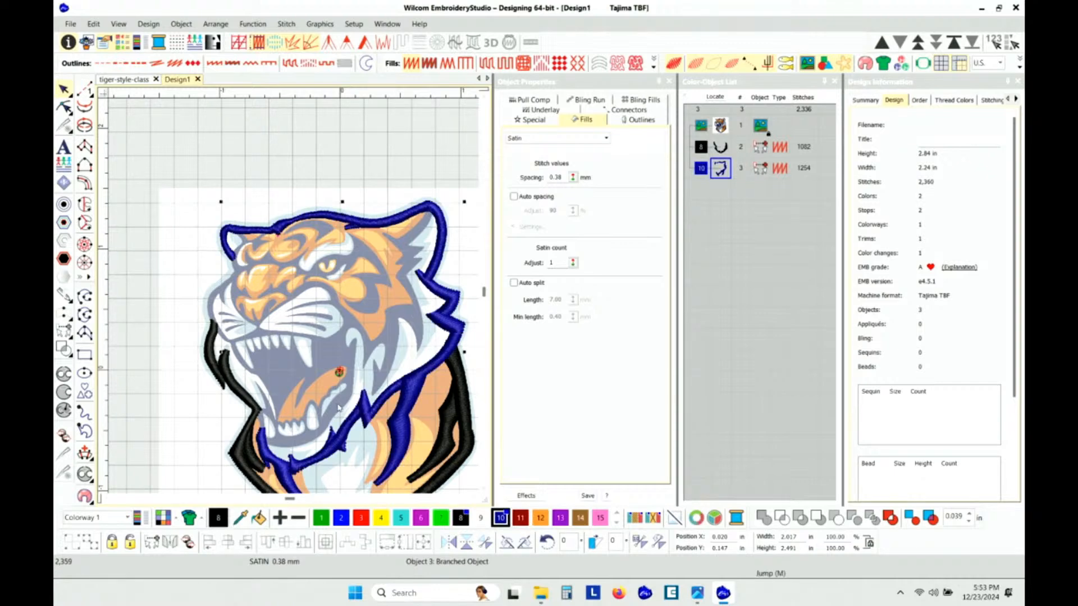
Examine the overlaps in the sliced blue satin at the chin junction and the small jaw spike.
{"action": "scroll", "coordinate": [354, 407], "scroll_direction": "up", "scroll_amount": 8}
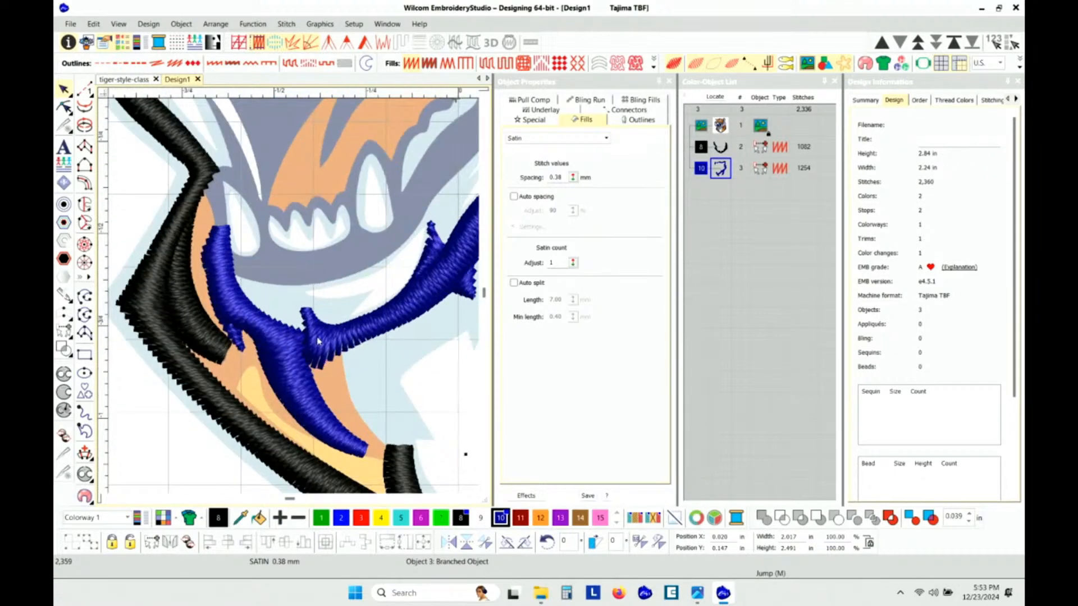
{"action": "scroll", "coordinate": [318, 341], "scroll_direction": "up", "scroll_amount": 3}
{"action": "scroll", "coordinate": [294, 299], "scroll_direction": "down", "scroll_amount": 1}
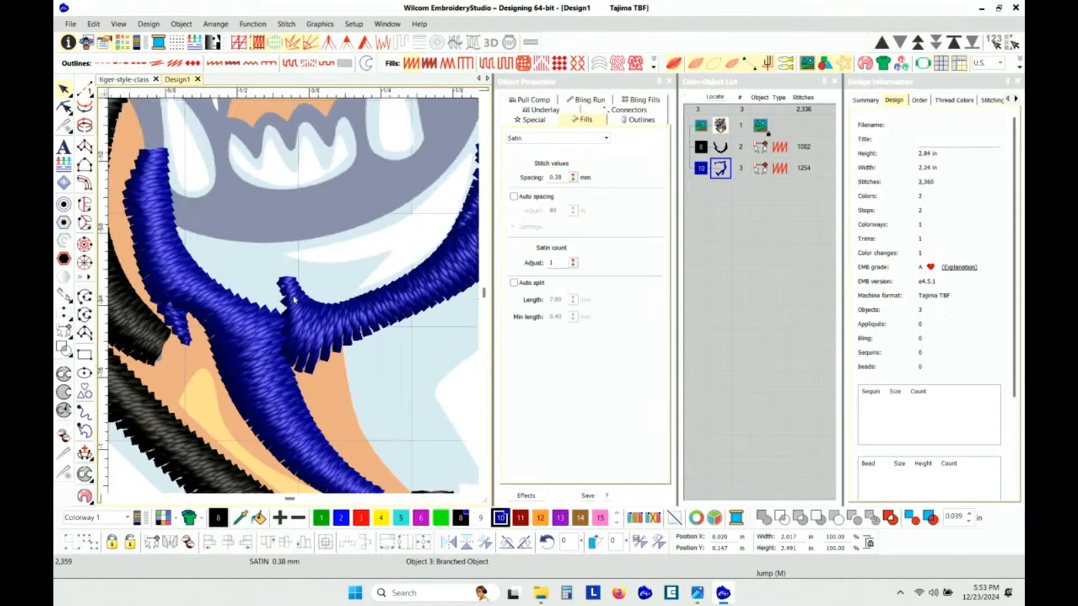
{"action": "scroll", "coordinate": [271, 302], "scroll_direction": "down", "scroll_amount": 2}
{"action": "scroll", "coordinate": [413, 255], "scroll_direction": "down", "scroll_amount": 1}
{"action": "scroll", "coordinate": [294, 299], "scroll_direction": "up", "scroll_amount": 4}
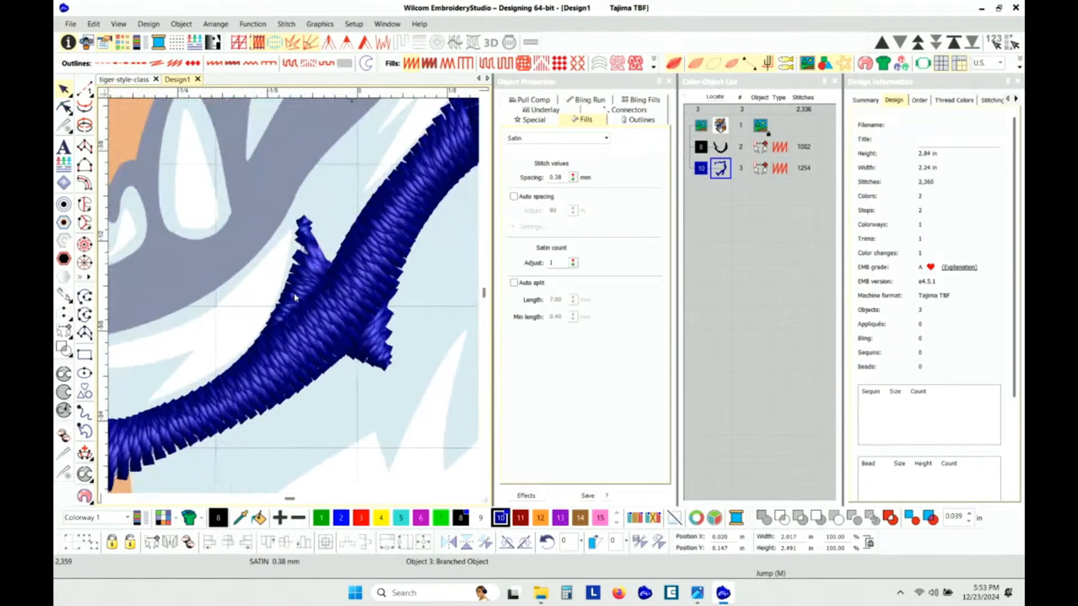
{"action": "scroll", "coordinate": [294, 300], "scroll_direction": "down", "scroll_amount": 3}
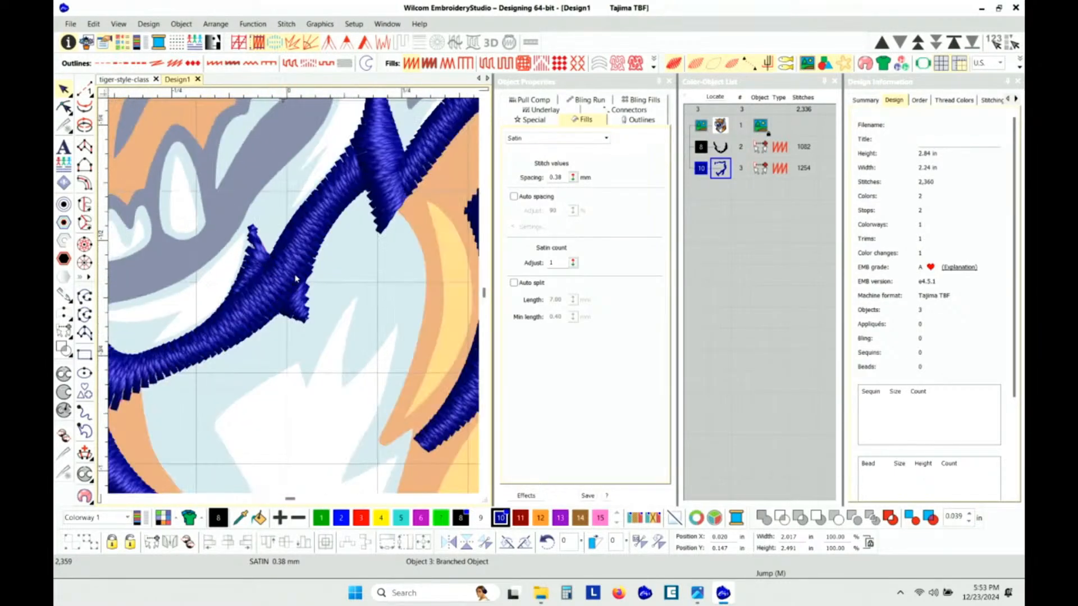
Inspect the large jaw spike's overlaps in both plain stitch view and realistic preview.
{"action": "scroll", "coordinate": [294, 300], "scroll_direction": "up", "scroll_amount": 1}
{"action": "scroll", "coordinate": [294, 299], "scroll_direction": "up", "scroll_amount": 2}
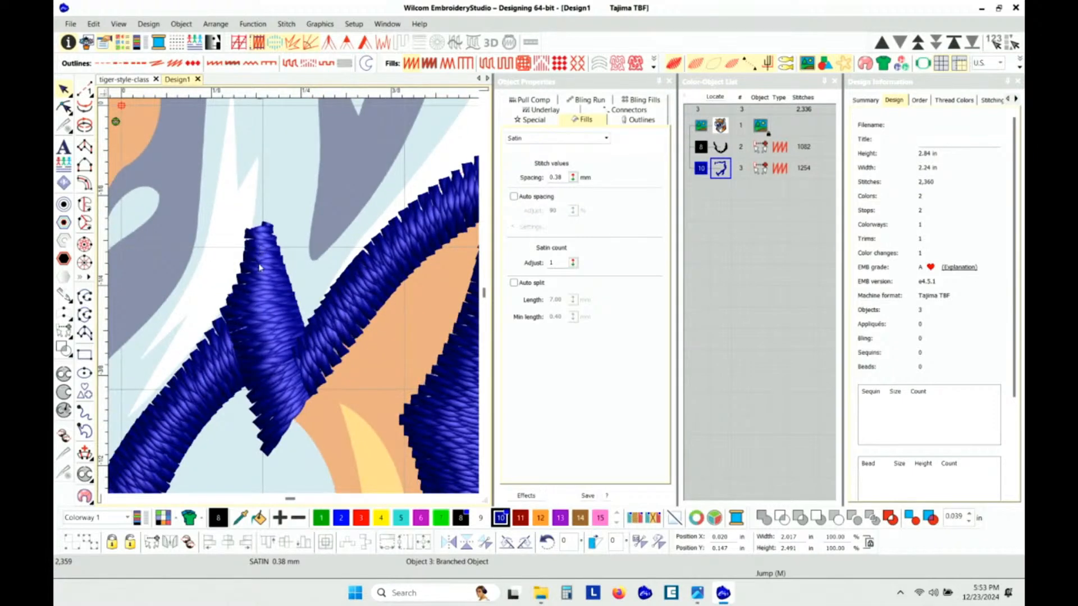
{"action": "key", "text": "t"}
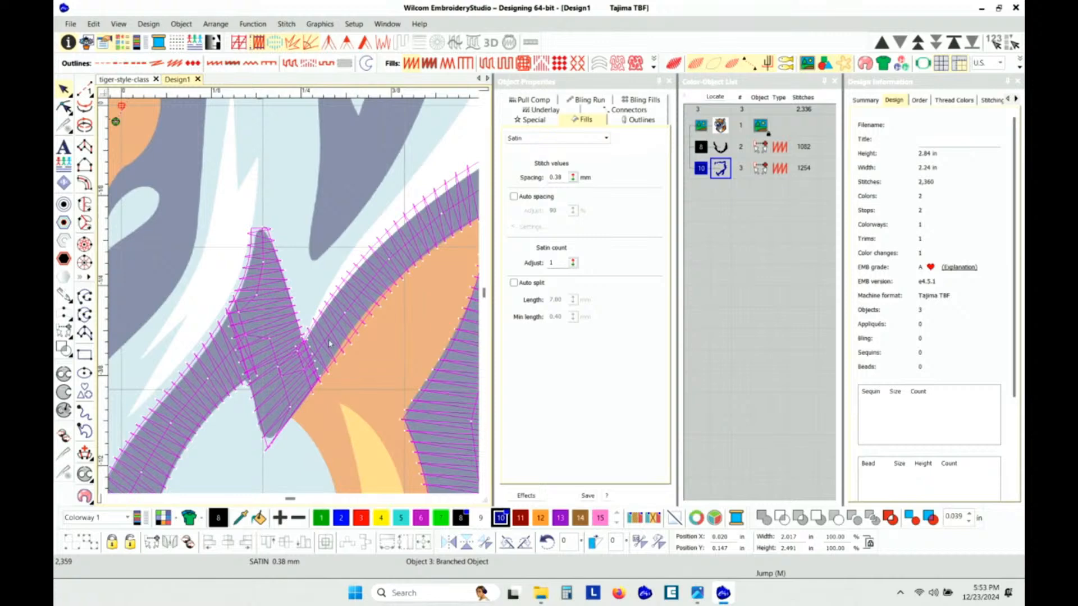
{"action": "key", "text": "t"}
{"action": "scroll", "coordinate": [297, 365], "scroll_direction": "up", "scroll_amount": 5}
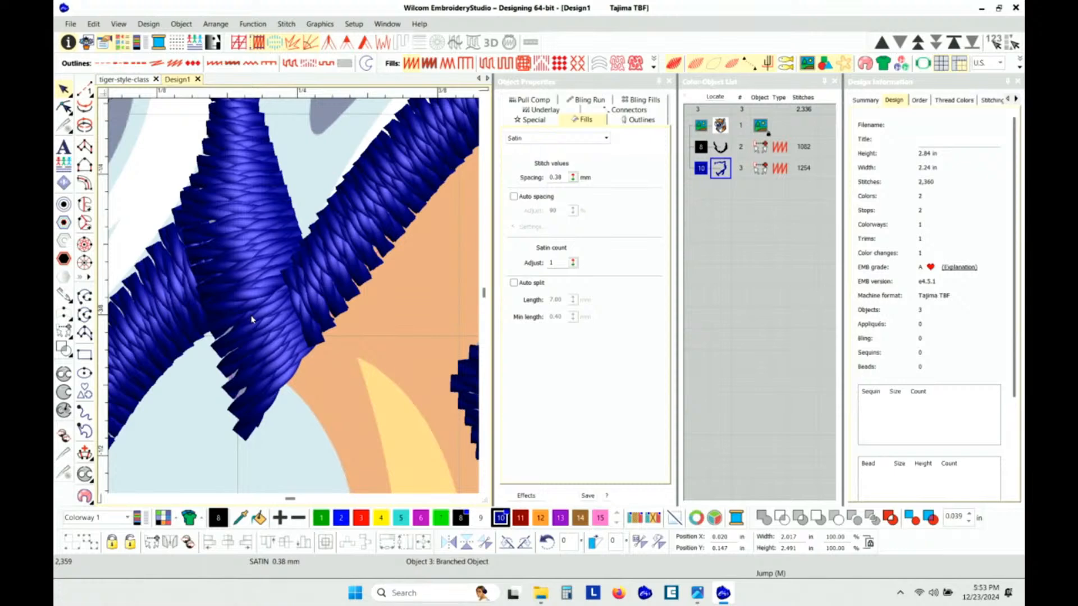
{"action": "scroll", "coordinate": [251, 319], "scroll_direction": "down", "scroll_amount": 4}
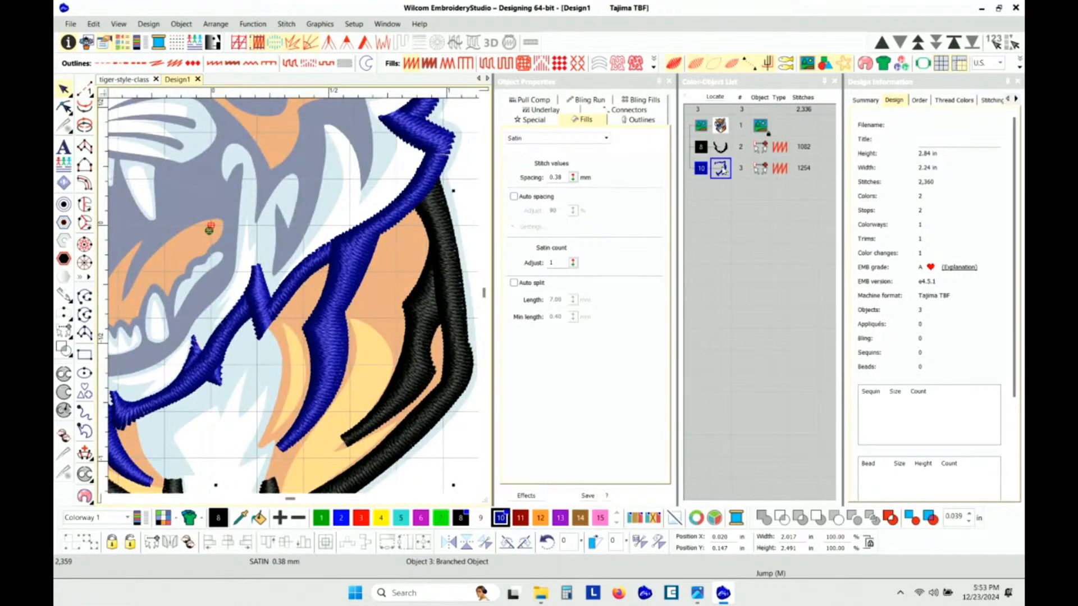
Break apart the blue branched outline into its separate satin columns.
{"action": "left_click", "coordinate": [721, 170]}
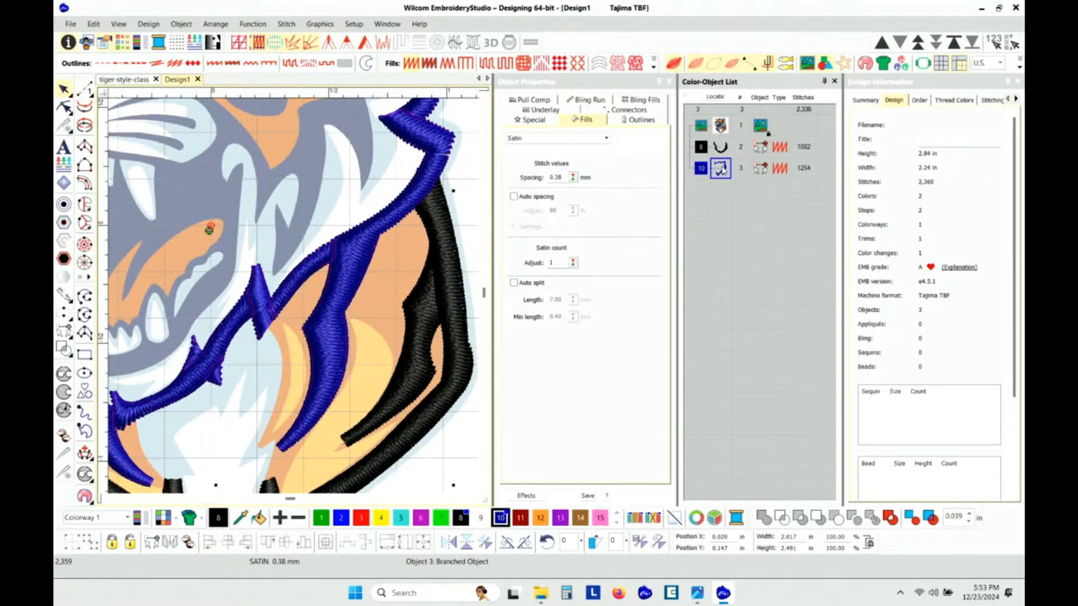
{"action": "right_click", "coordinate": [721, 168]}
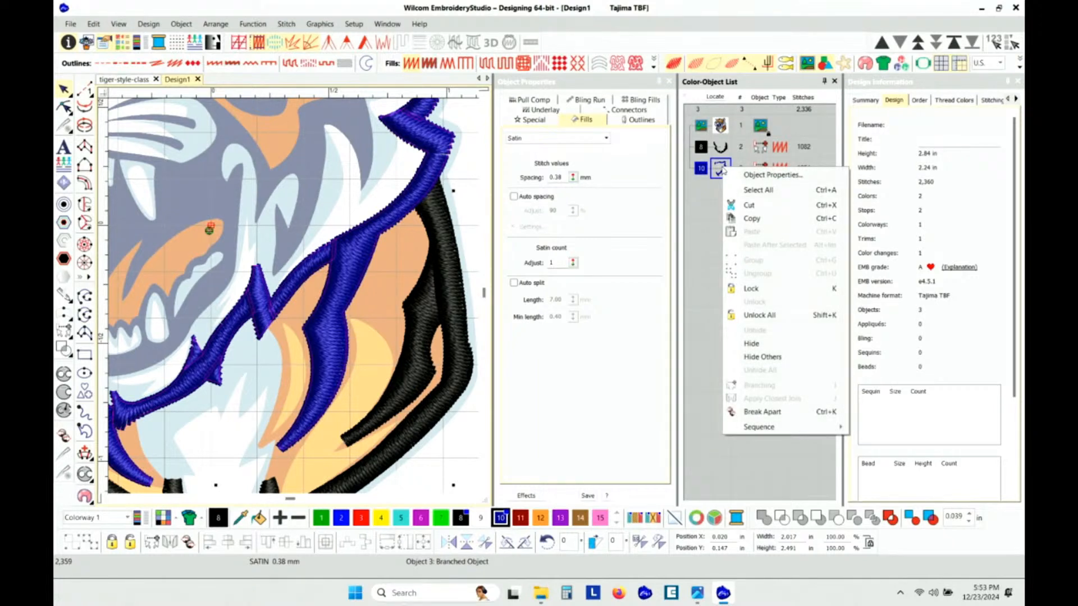
{"action": "left_click", "coordinate": [775, 416]}
Select the large jaw spike column and check its stitches in plain and realistic views, along with the neighbouring small spike.
{"action": "scroll", "coordinate": [270, 327], "scroll_direction": "up", "scroll_amount": 3}
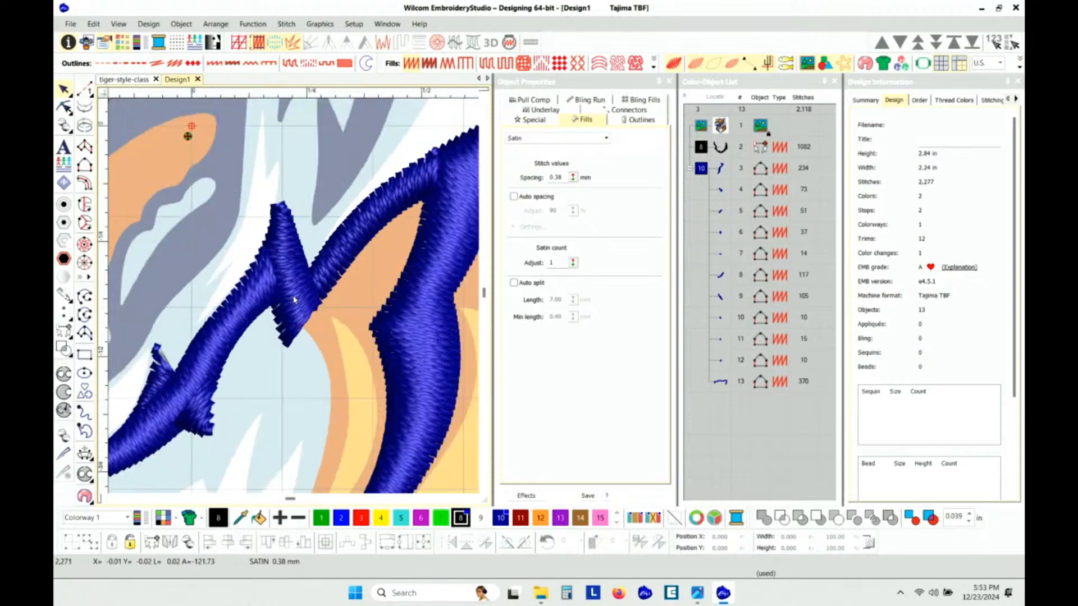
{"action": "key", "text": "t"}
{"action": "left_click", "coordinate": [293, 299]}
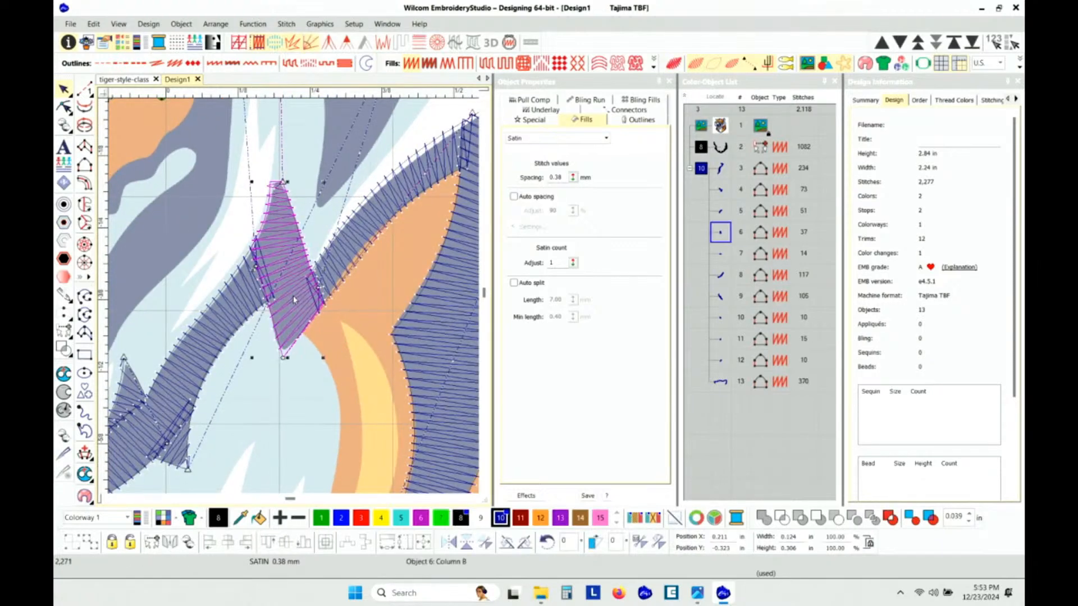
{"action": "scroll", "coordinate": [293, 299], "scroll_direction": "up", "scroll_amount": 2}
{"action": "scroll", "coordinate": [293, 295], "scroll_direction": "down", "scroll_amount": 1}
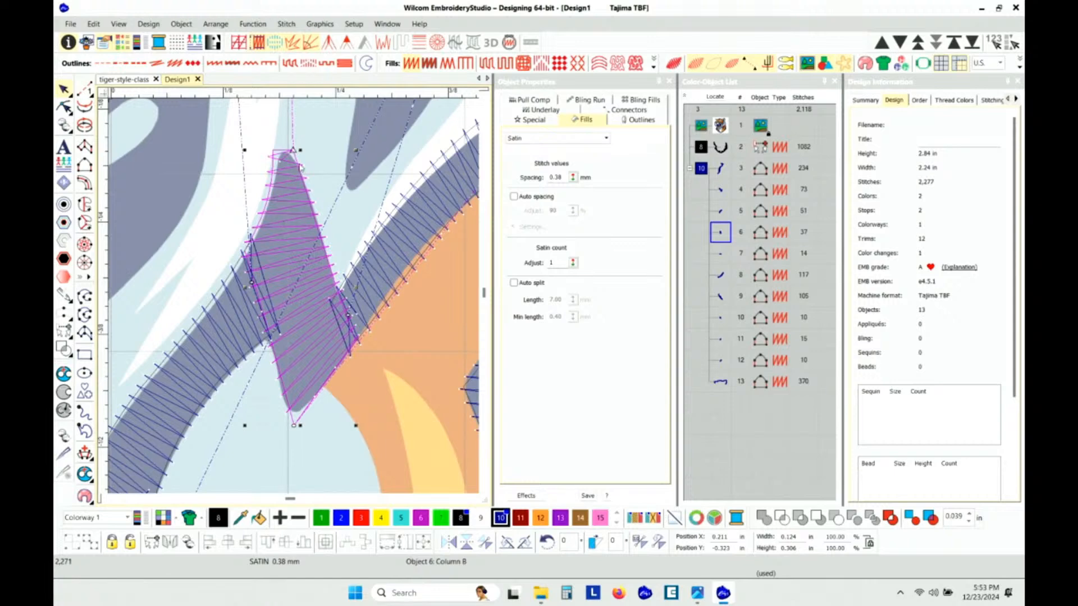
{"action": "key", "text": "t"}
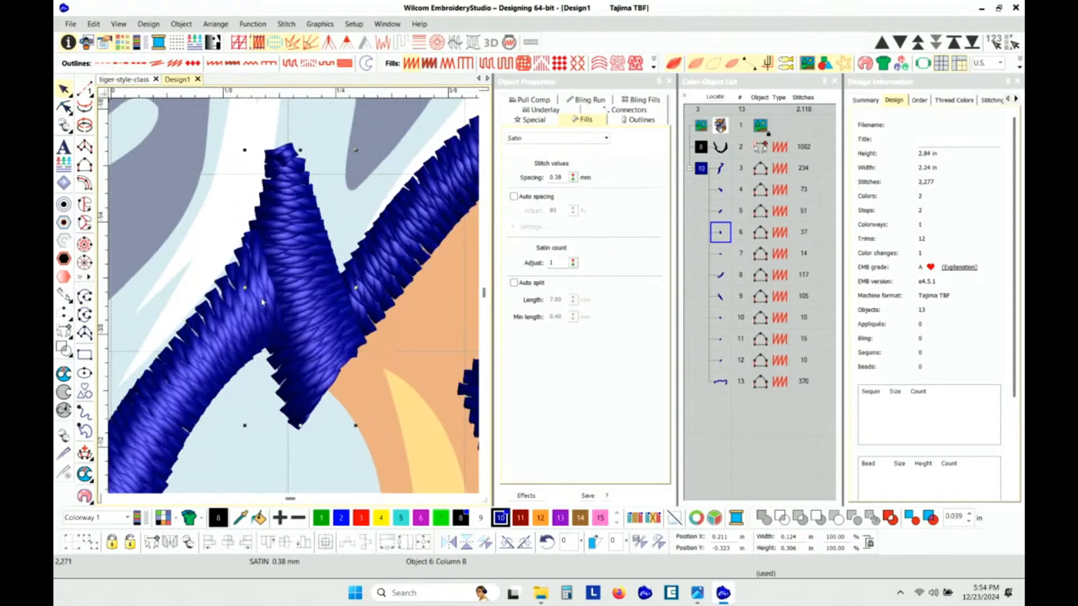
{"action": "scroll", "coordinate": [293, 299], "scroll_direction": "down", "scroll_amount": 2}
{"action": "scroll", "coordinate": [291, 306], "scroll_direction": "up", "scroll_amount": 2}
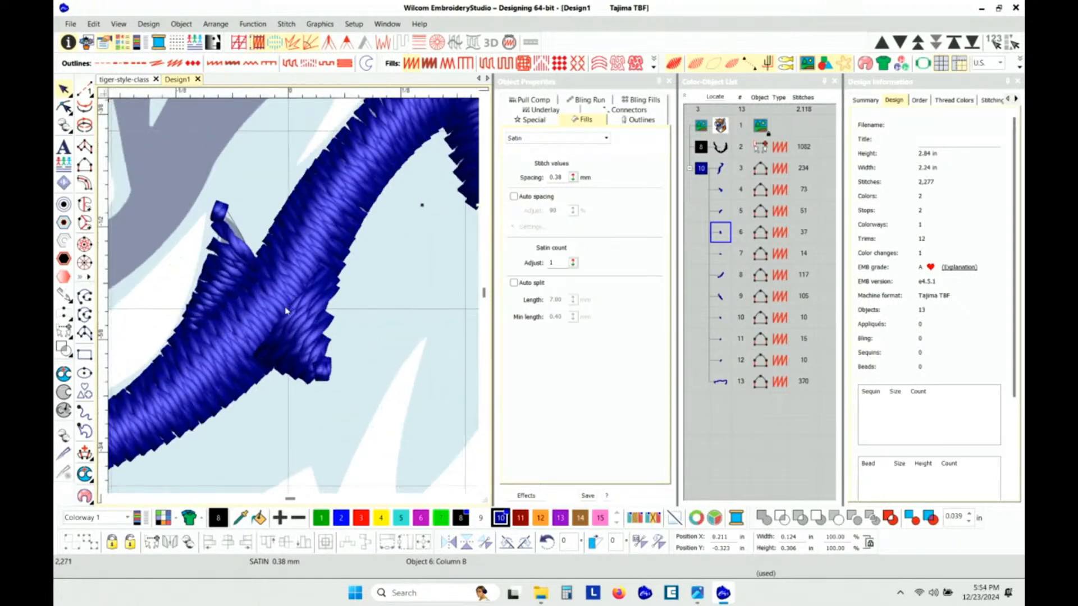
{"action": "scroll", "coordinate": [299, 296], "scroll_direction": "down", "scroll_amount": 4}
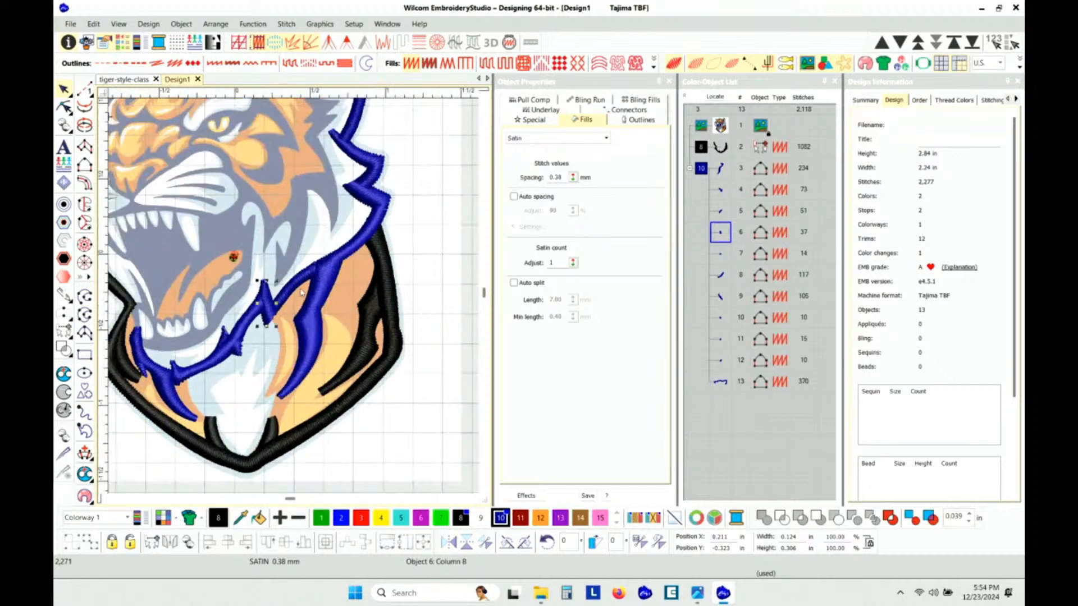
Select the jagged right cheek column and examine its corners and its overlap with the ear column.
{"action": "scroll", "coordinate": [293, 291], "scroll_direction": "up", "scroll_amount": 3}
{"action": "left_click", "coordinate": [345, 293]}
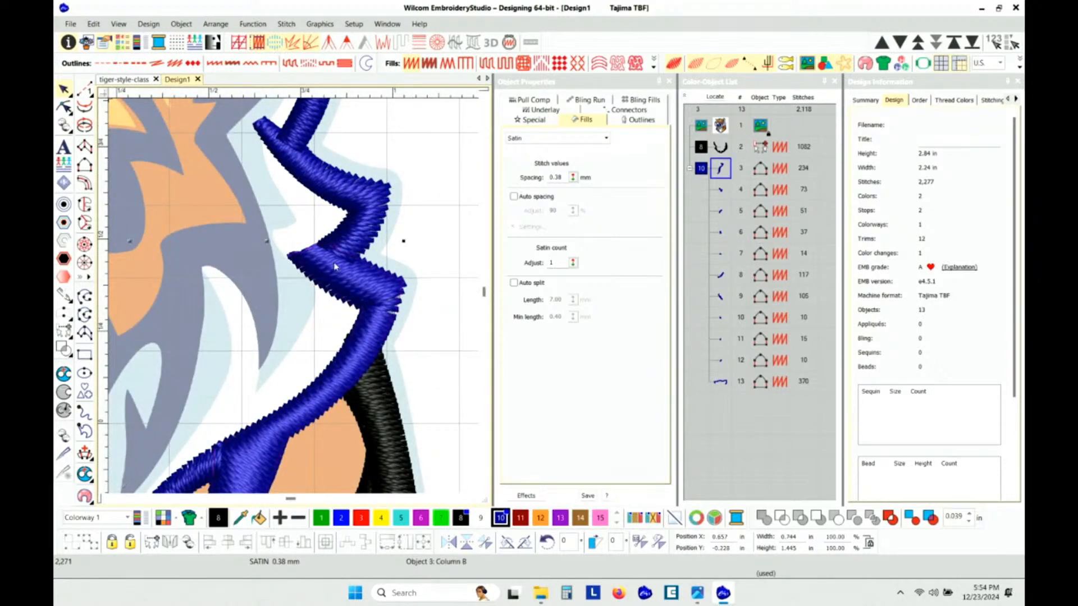
{"action": "scroll", "coordinate": [295, 301], "scroll_direction": "up", "scroll_amount": 2}
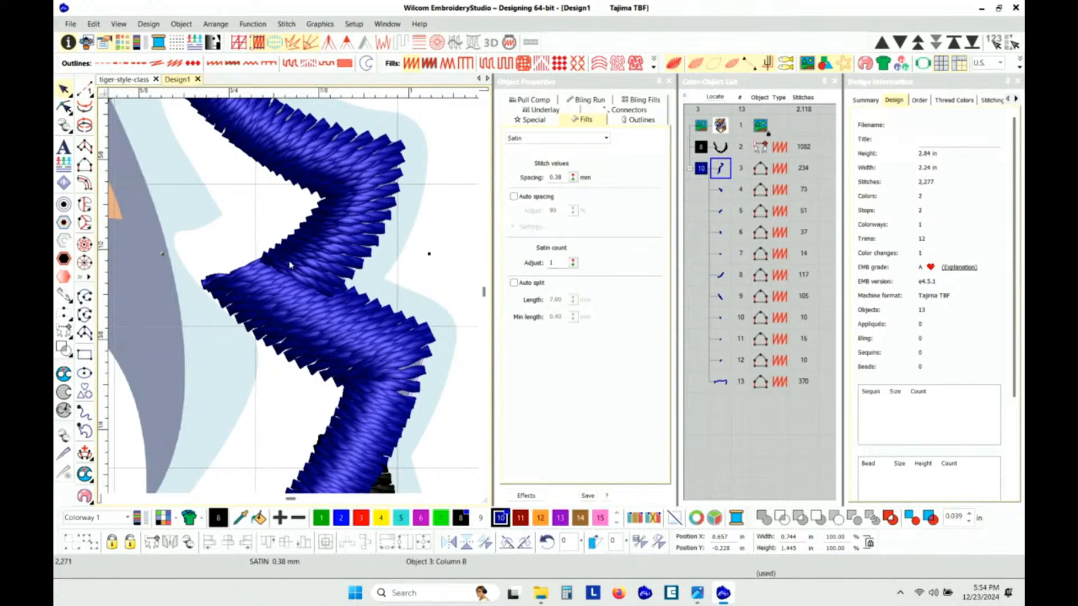
{"action": "scroll", "coordinate": [293, 299], "scroll_direction": "down", "scroll_amount": 3}
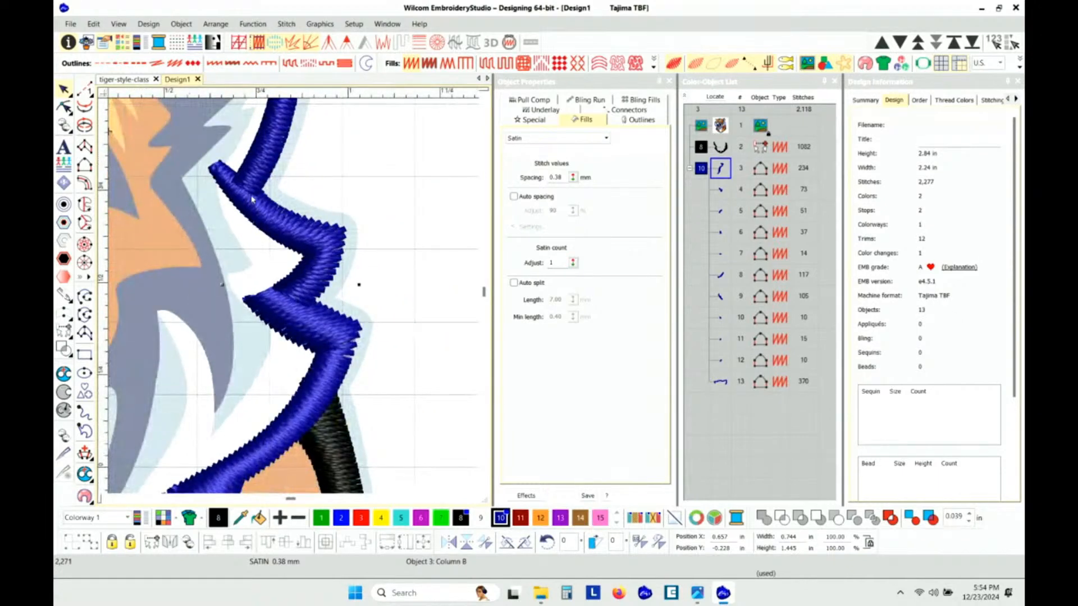
{"action": "scroll", "coordinate": [293, 299], "scroll_direction": "up", "scroll_amount": 2}
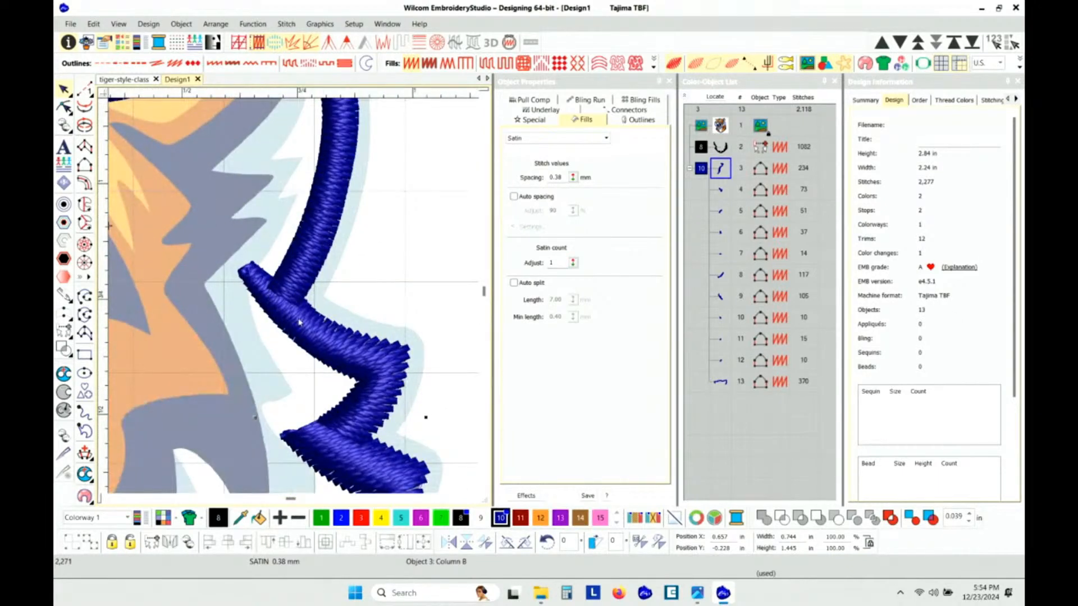
{"action": "scroll", "coordinate": [298, 321], "scroll_direction": "down", "scroll_amount": 1}
{"action": "scroll", "coordinate": [266, 268], "scroll_direction": "up", "scroll_amount": 2}
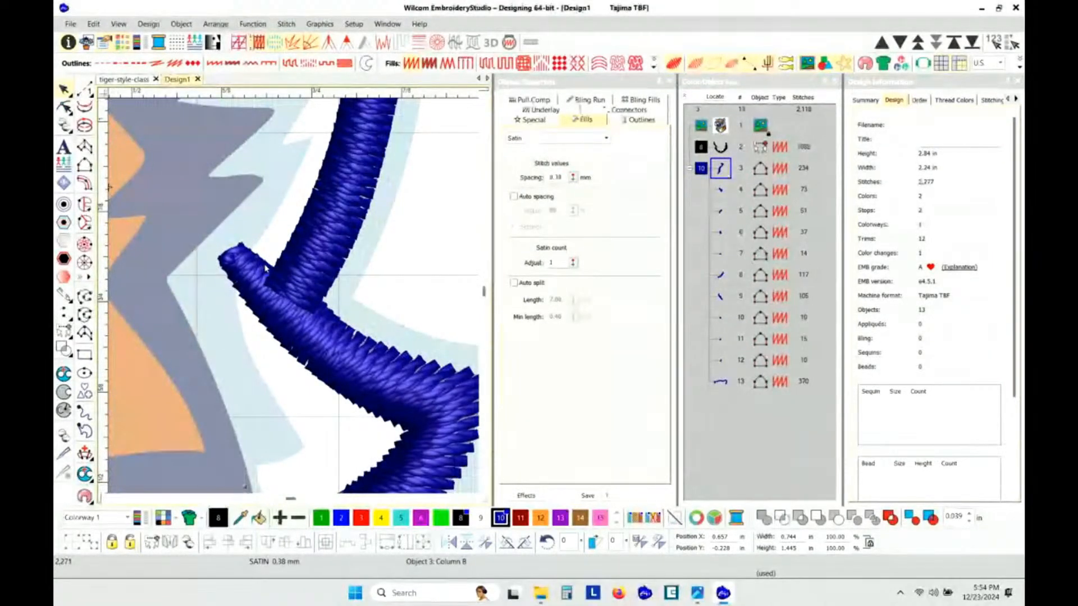
{"action": "scroll", "coordinate": [265, 267], "scroll_direction": "up", "scroll_amount": 3}
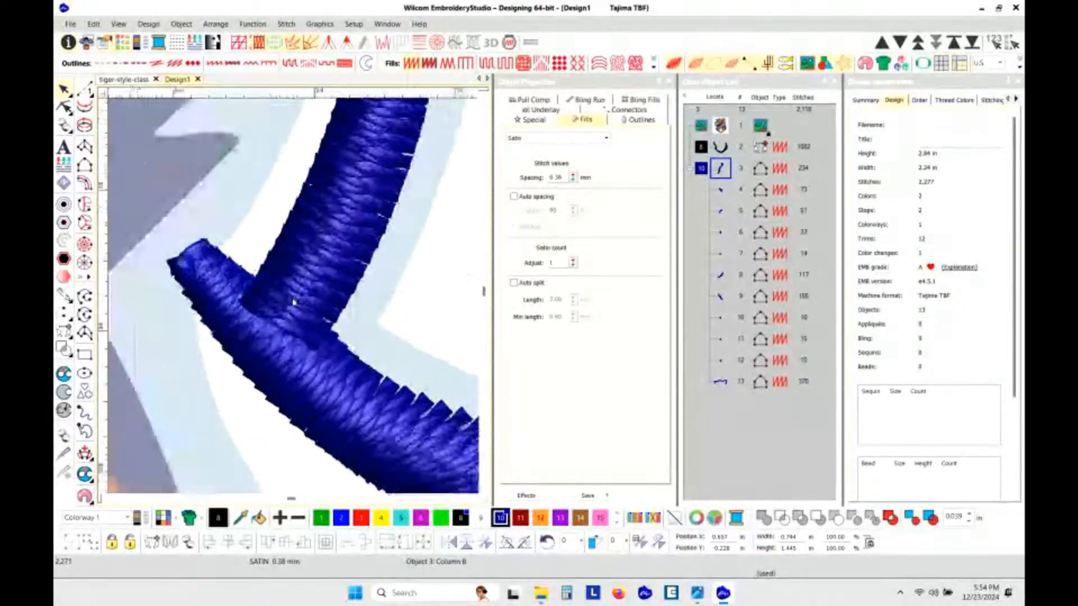
{"action": "scroll", "coordinate": [294, 302], "scroll_direction": "up", "scroll_amount": 2}
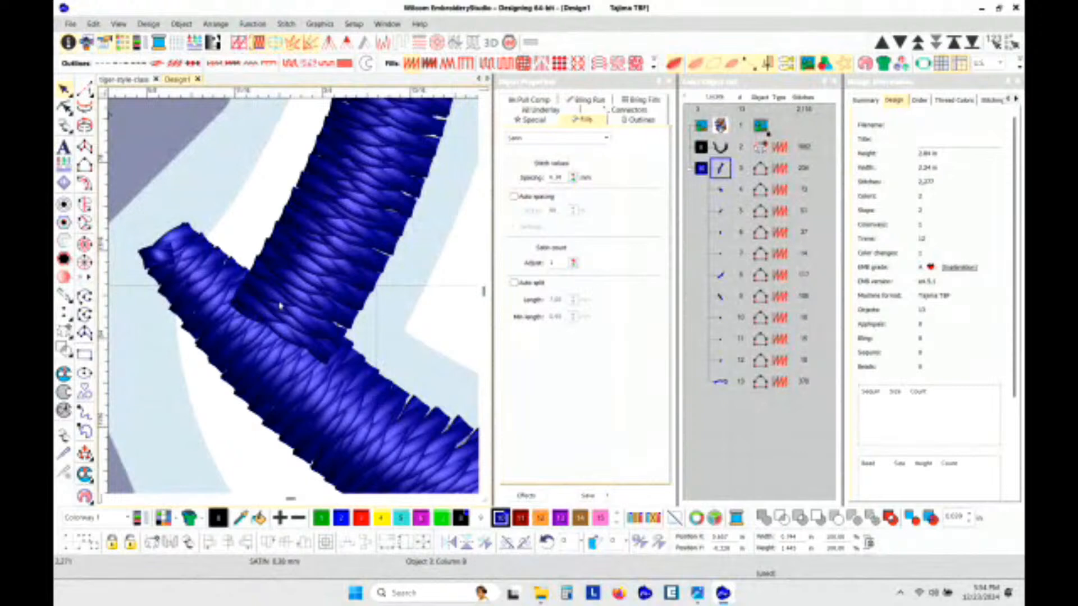
Examine the column overlaps in plain stitch view at the lower jaw spike, the small forehead spike and along the top of the head.
{"action": "scroll", "coordinate": [282, 306], "scroll_direction": "down", "scroll_amount": 4}
{"action": "key", "text": "t"}
{"action": "scroll", "coordinate": [294, 301], "scroll_direction": "down", "scroll_amount": 1}
{"action": "scroll", "coordinate": [295, 299], "scroll_direction": "up", "scroll_amount": 3}
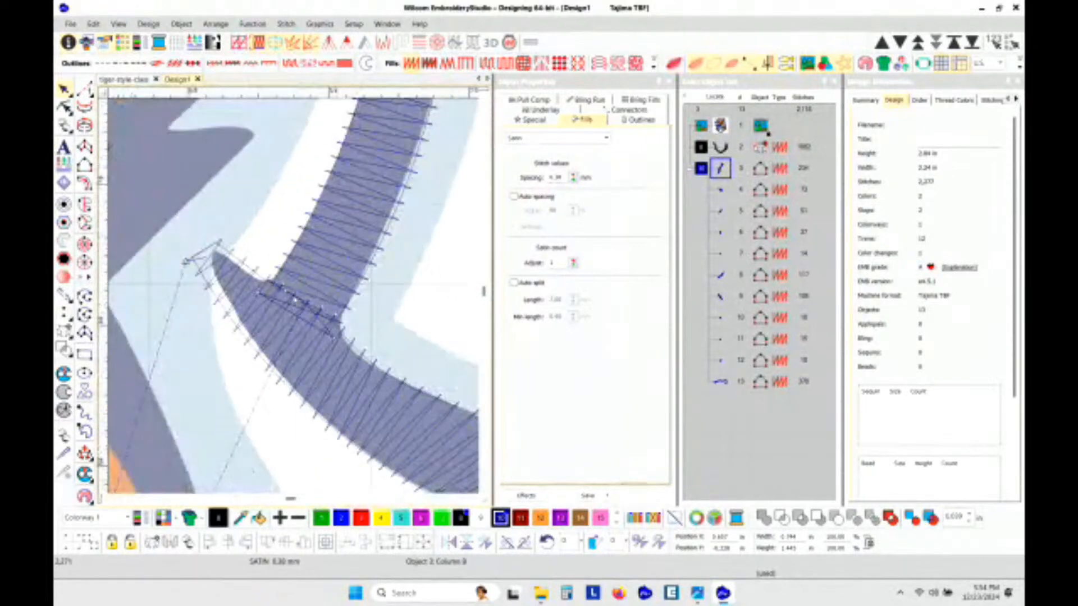
{"action": "scroll", "coordinate": [295, 300], "scroll_direction": "up", "scroll_amount": 1}
{"action": "scroll", "coordinate": [294, 299], "scroll_direction": "down", "scroll_amount": 5}
{"action": "scroll", "coordinate": [294, 300], "scroll_direction": "down", "scroll_amount": 2}
{"action": "scroll", "coordinate": [294, 301], "scroll_direction": "up", "scroll_amount": 6}
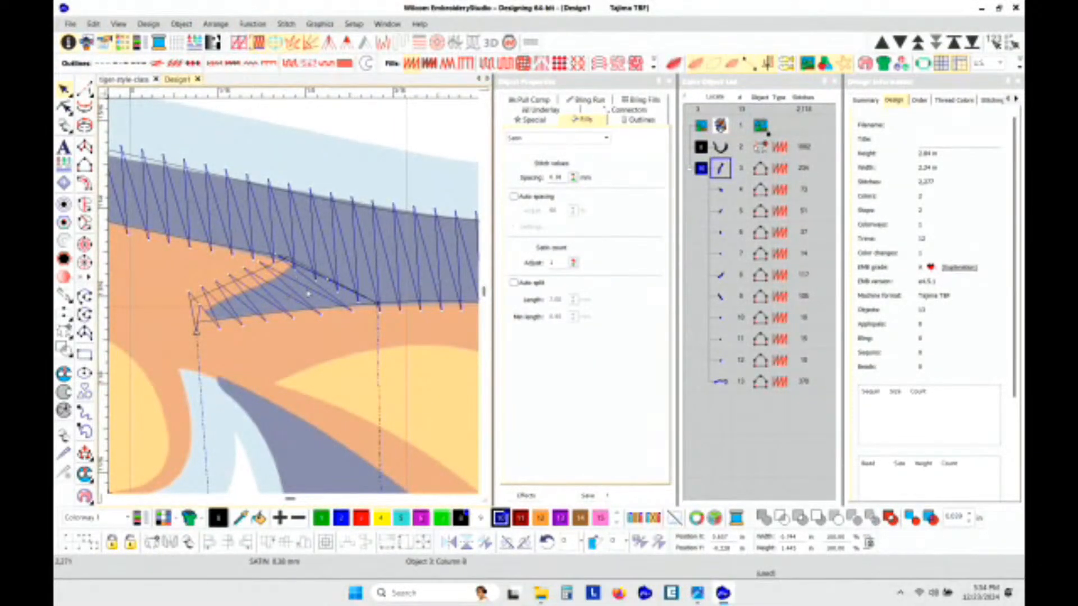
{"action": "scroll", "coordinate": [226, 310], "scroll_direction": "down", "scroll_amount": 4}
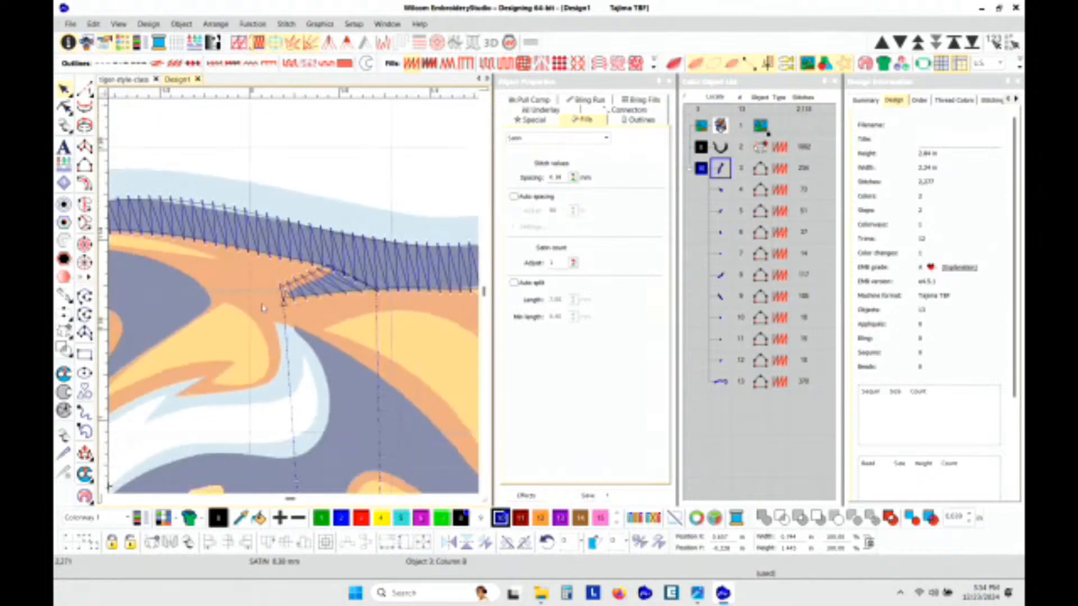
{"action": "scroll", "coordinate": [281, 303], "scroll_direction": "up", "scroll_amount": 4}
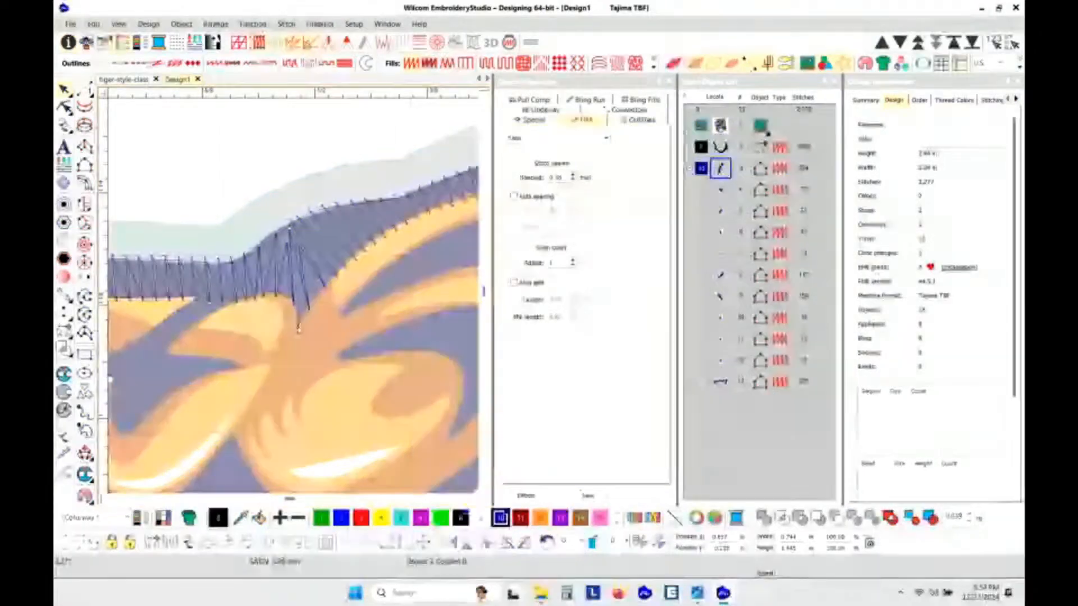
{"action": "scroll", "coordinate": [294, 299], "scroll_direction": "down", "scroll_amount": 1}
{"action": "scroll", "coordinate": [294, 300], "scroll_direction": "down", "scroll_amount": 4}
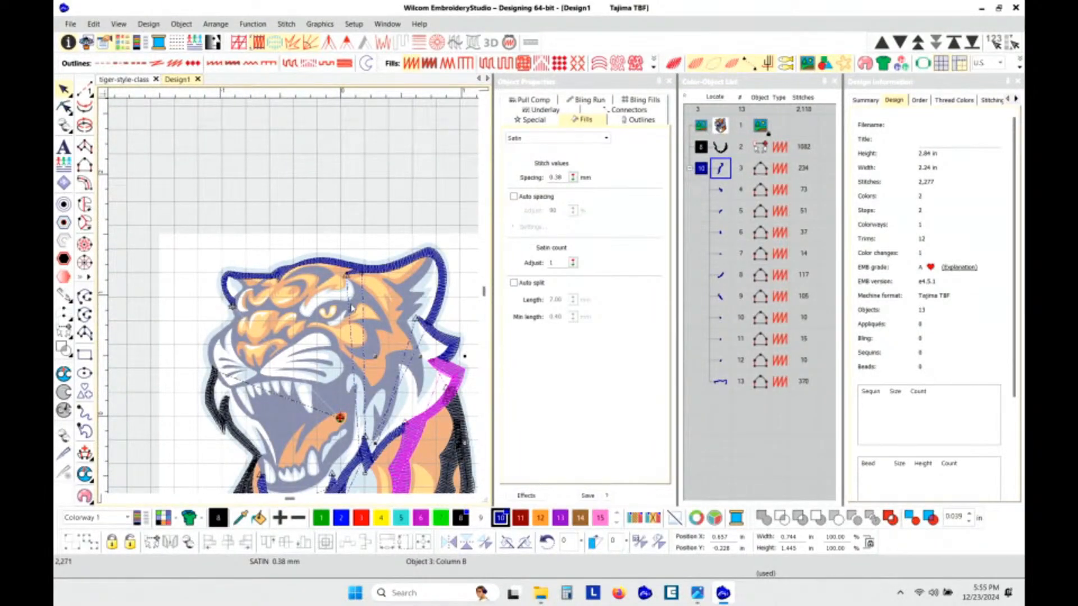
Recombine the separate blue satin columns into a single branched object and deselect it.
{"action": "key", "text": "Return"}
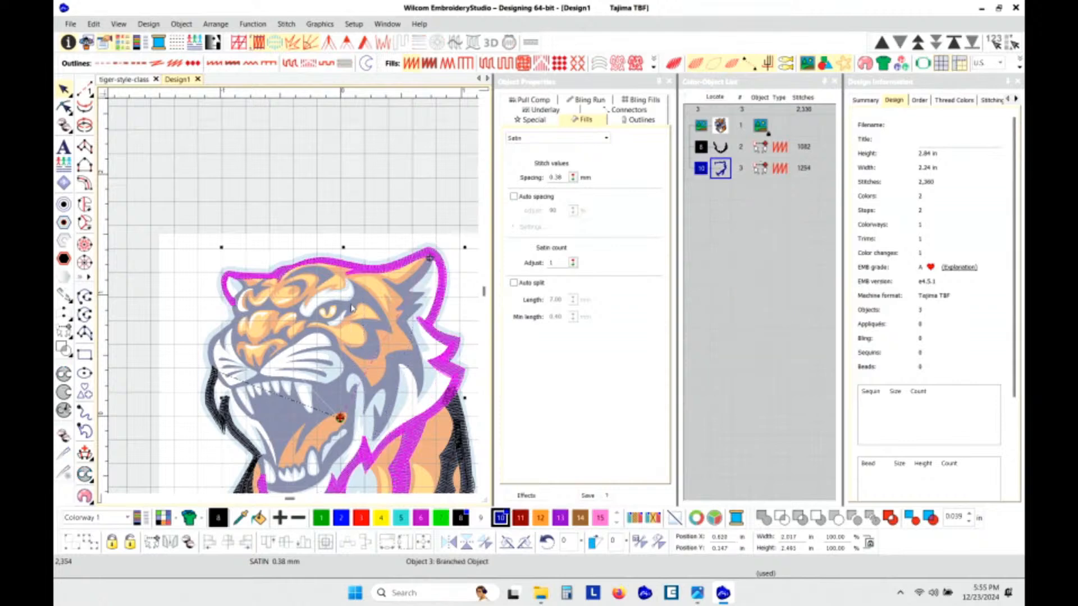
{"action": "scroll", "coordinate": [332, 280], "scroll_direction": "down", "scroll_amount": 2}
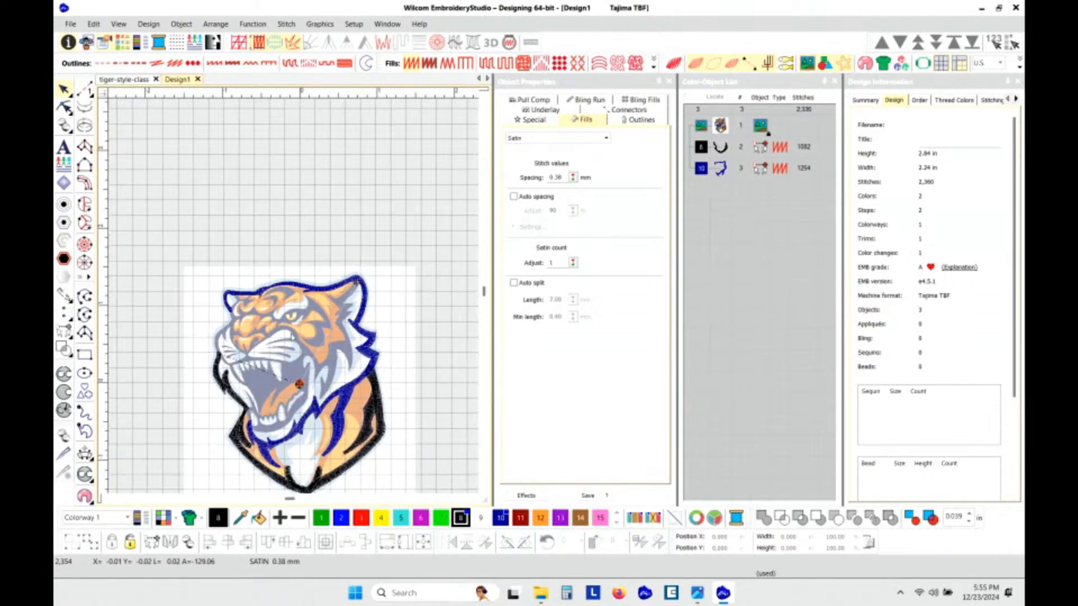
Hide the background artwork and inspect the blue outline's forehead spike junction in realistic preview.
{"action": "key", "text": "shift+b"}
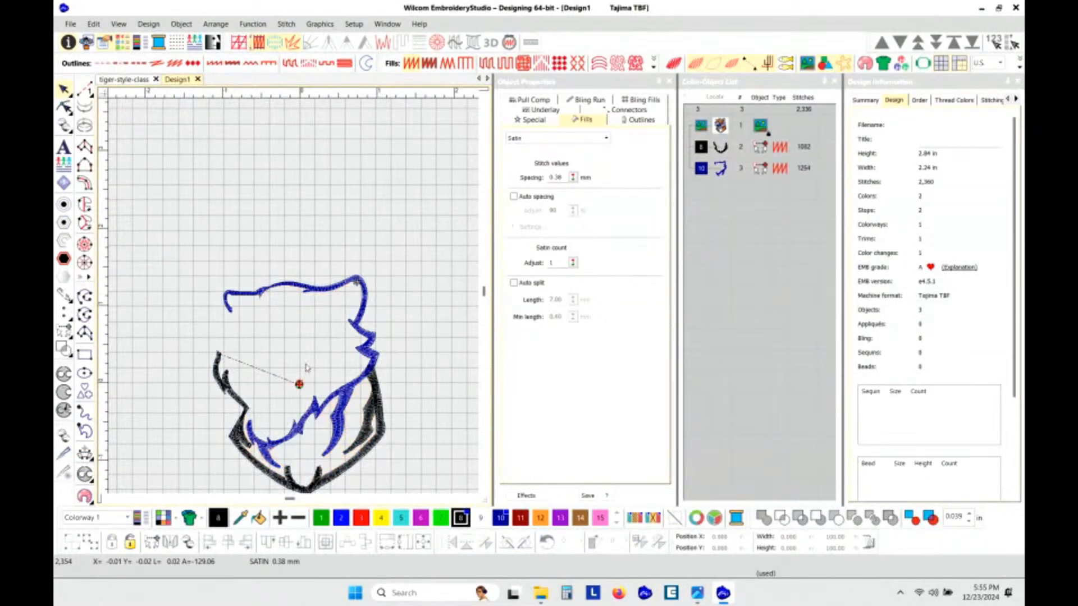
{"action": "scroll", "coordinate": [294, 300], "scroll_direction": "up", "scroll_amount": 1}
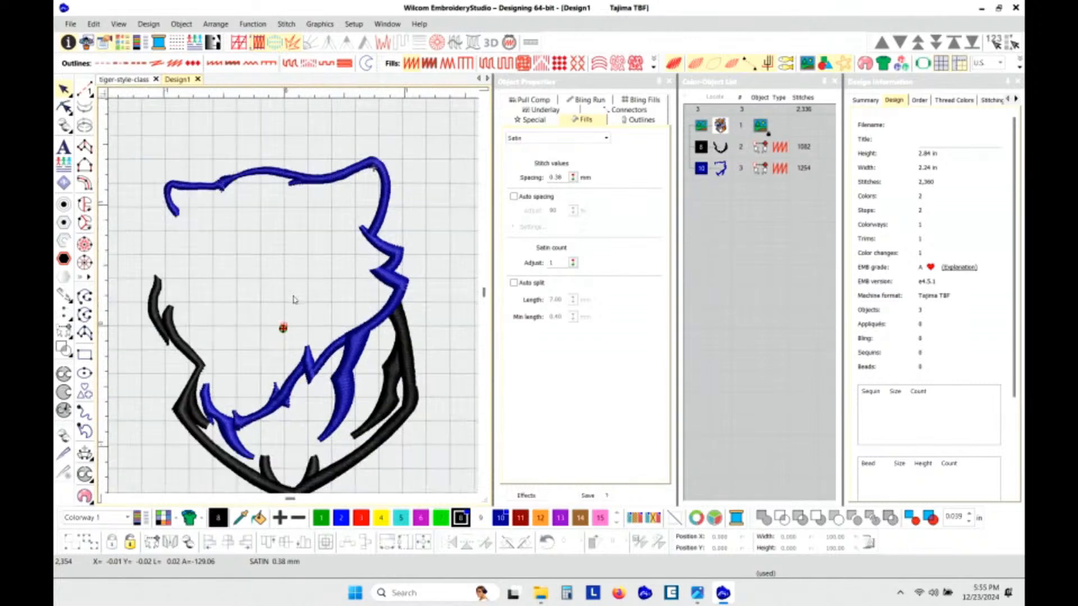
{"action": "scroll", "coordinate": [293, 300], "scroll_direction": "up", "scroll_amount": 2}
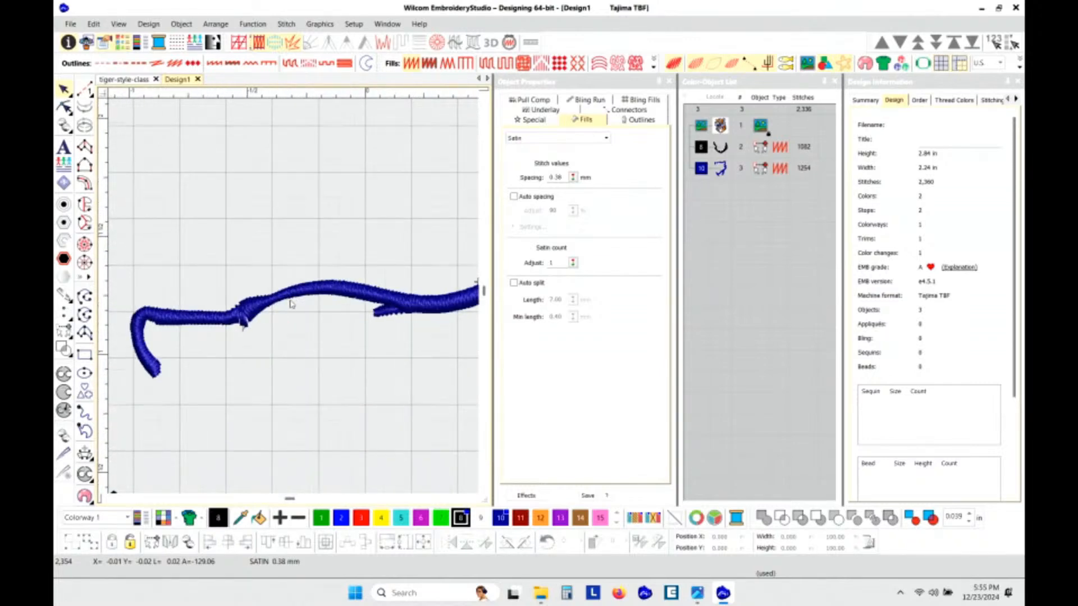
{"action": "scroll", "coordinate": [292, 303], "scroll_direction": "up", "scroll_amount": 4}
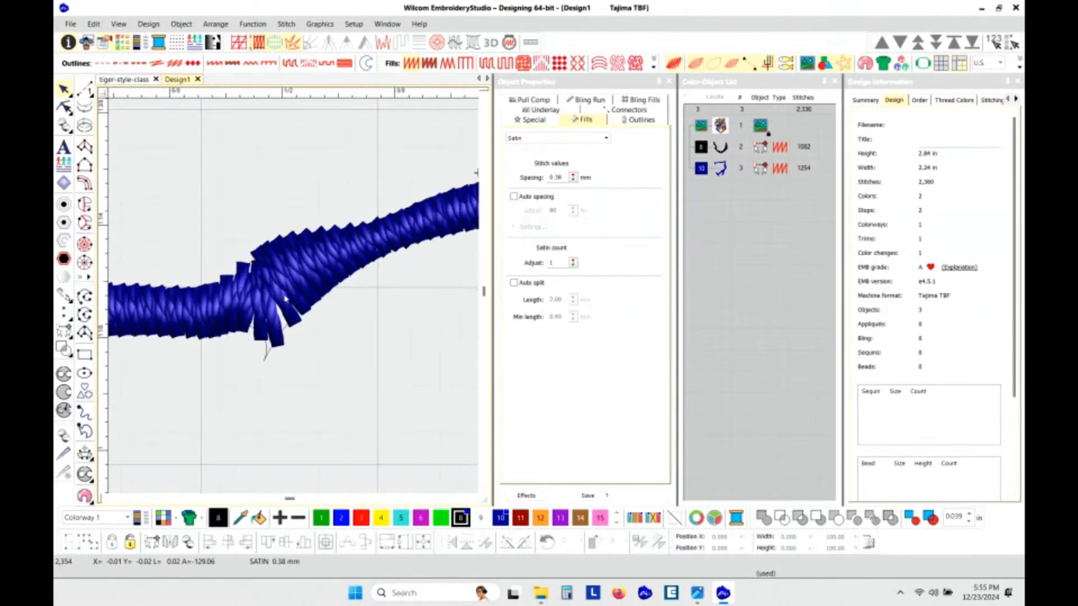
Reshape the forehead spike junction by shifting its upper corner point toward the small ear and deleting the extra point on the lower edge.
{"action": "left_click", "coordinate": [310, 292]}
{"action": "key", "text": "h"}
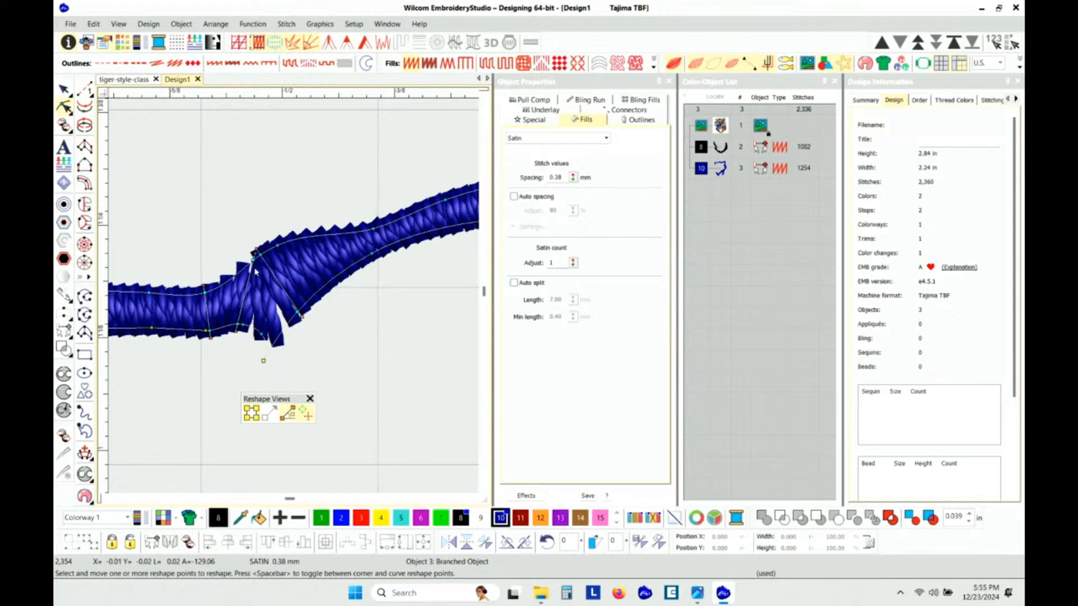
{"action": "left_click_drag", "start_coordinate": [256, 253], "coordinate": [227, 266]}
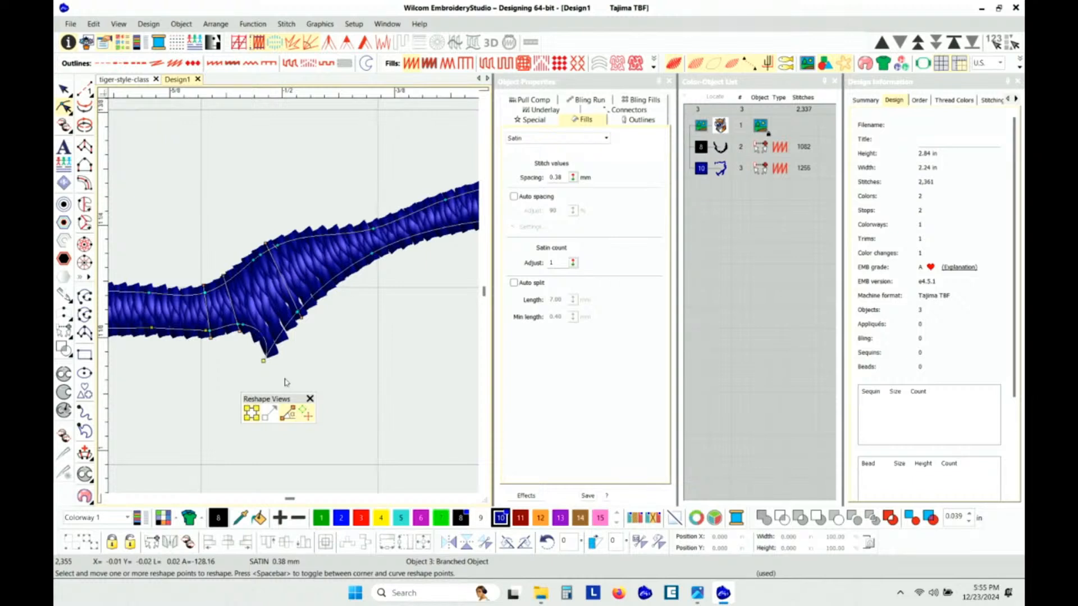
{"action": "left_click", "coordinate": [238, 324]}
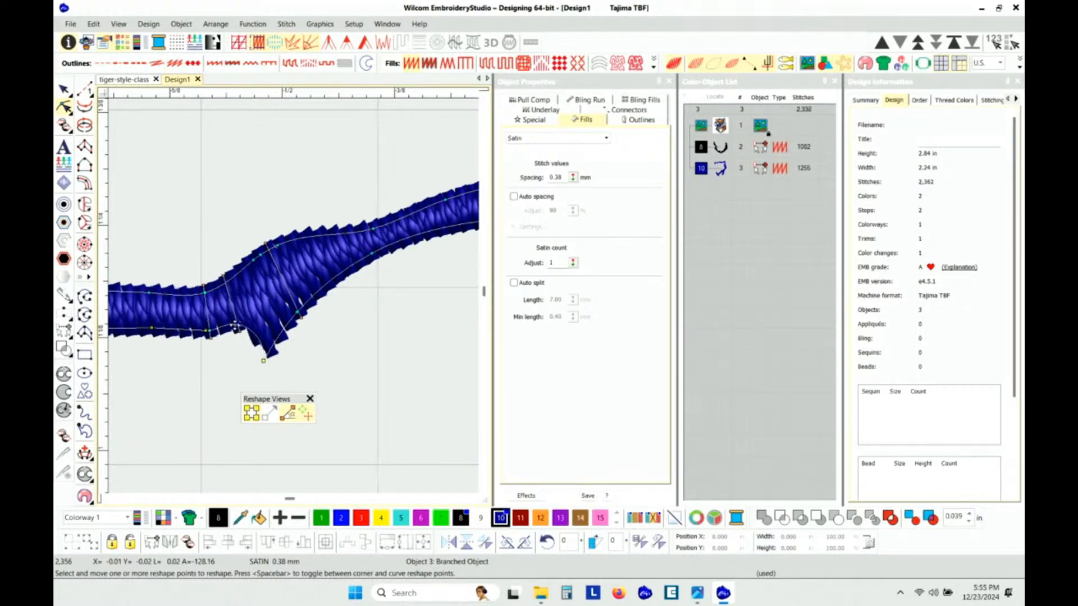
{"action": "key", "text": "Delete"}
{"action": "left_click", "coordinate": [265, 363]}
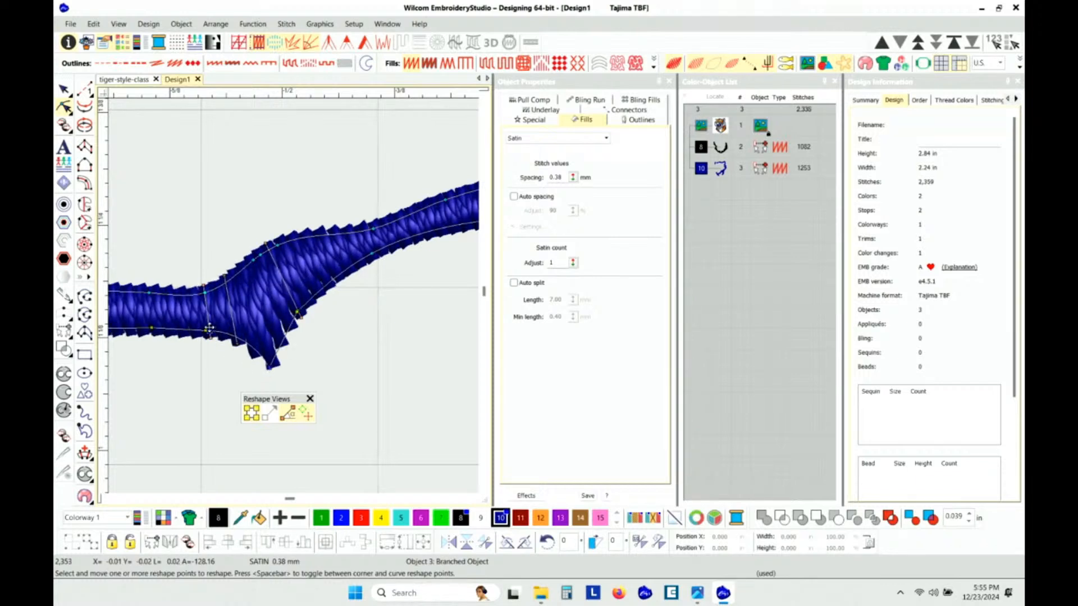
{"action": "scroll", "coordinate": [238, 368], "scroll_direction": "down", "scroll_amount": 2}
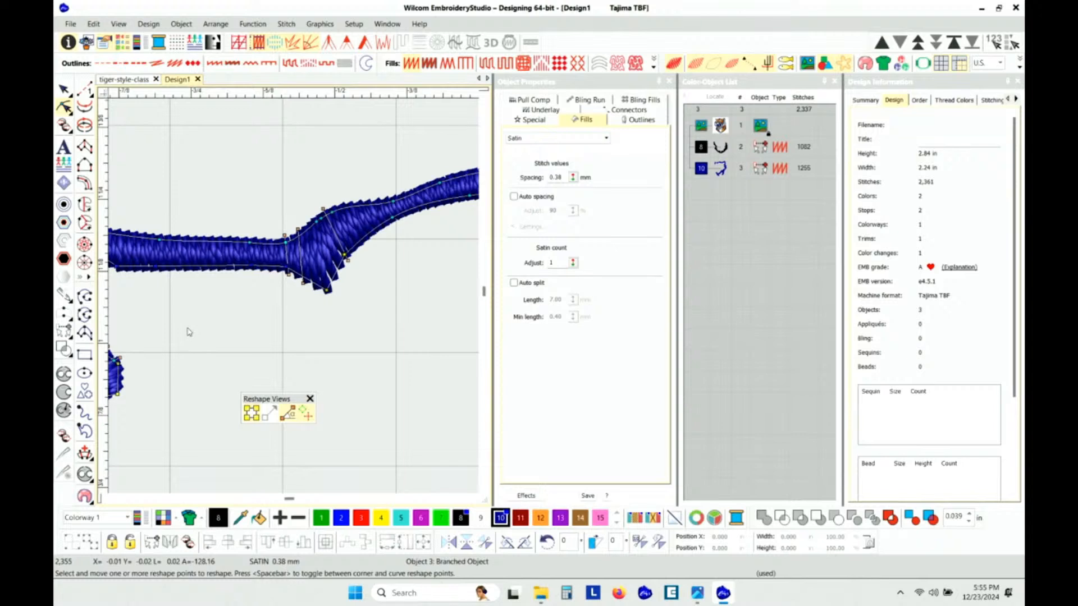
{"action": "scroll", "coordinate": [191, 331], "scroll_direction": "down", "scroll_amount": 1}
{"action": "left_click", "coordinate": [310, 398]}
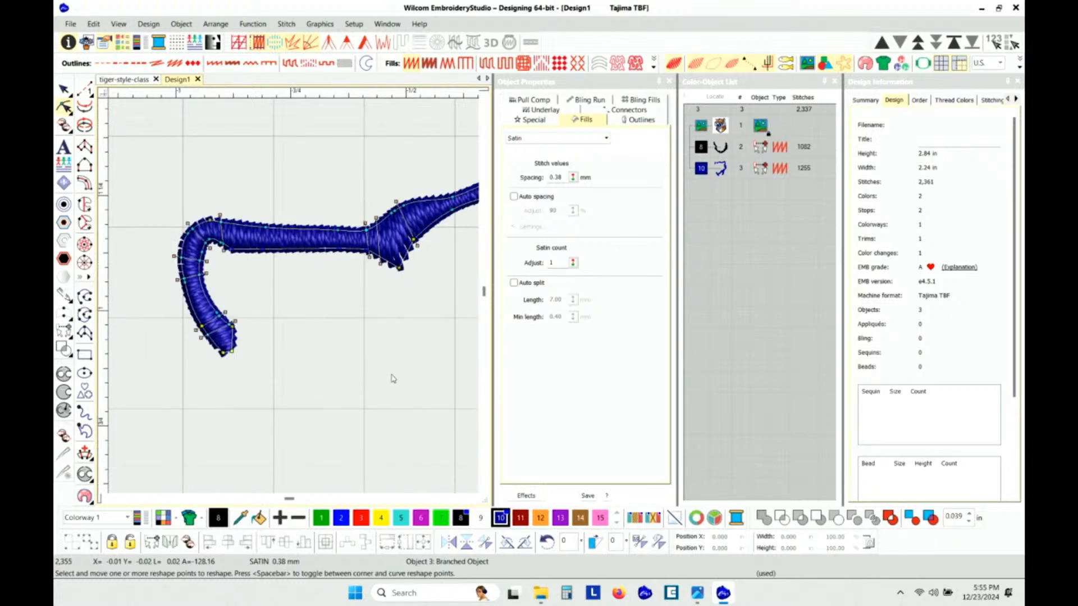
{"action": "key", "text": "Escape"}
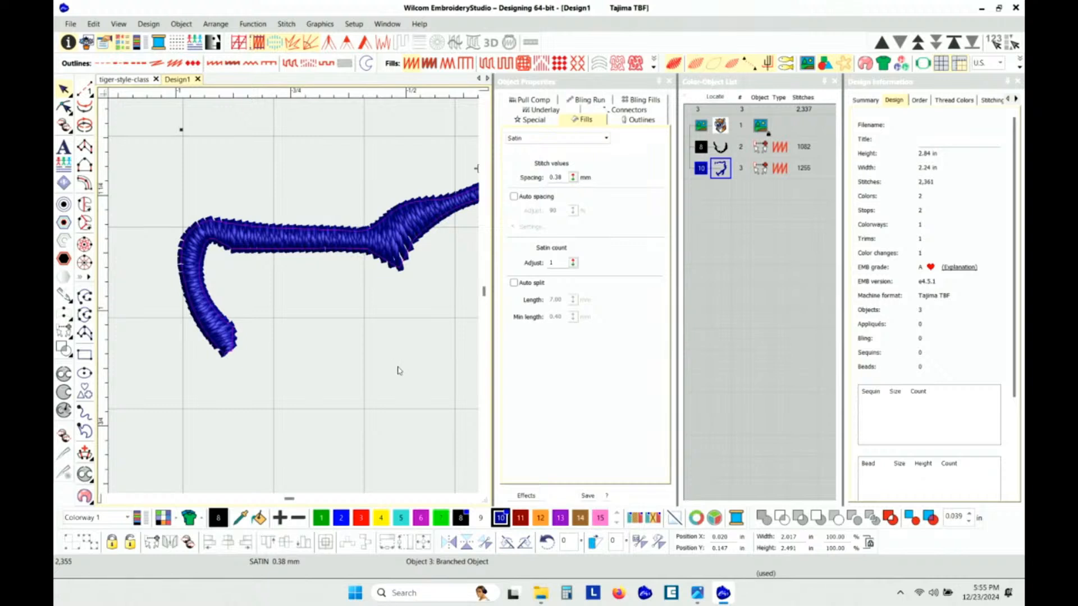
Reshape the branched outline again and delete the two surplus points on the upper edge beside the forehead spike.
{"action": "scroll", "coordinate": [403, 314], "scroll_direction": "down", "scroll_amount": 2}
{"action": "scroll", "coordinate": [294, 287], "scroll_direction": "up", "scroll_amount": 2}
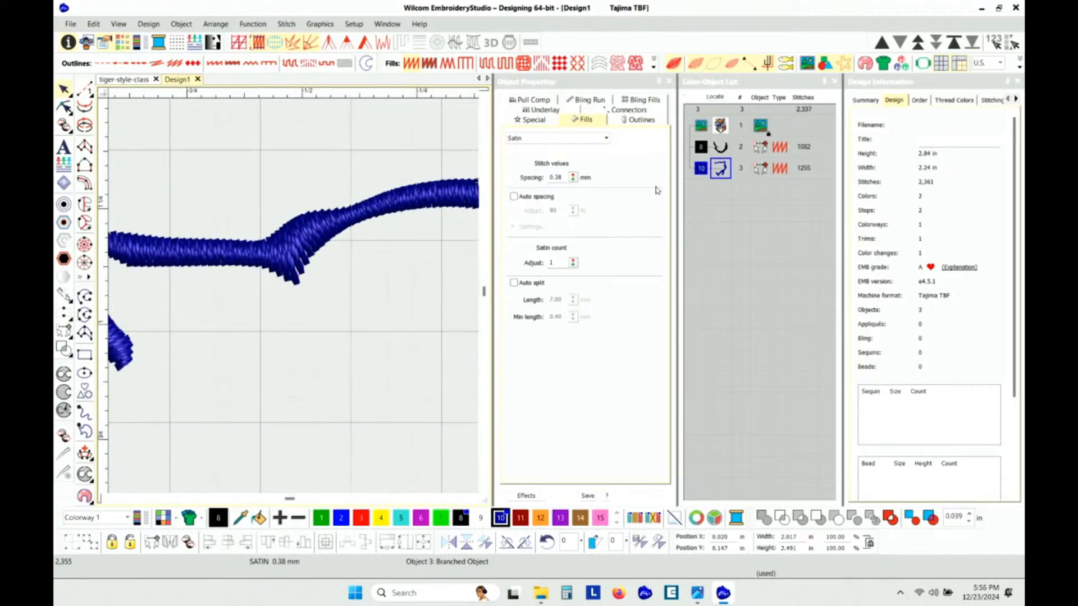
{"action": "key", "text": "h"}
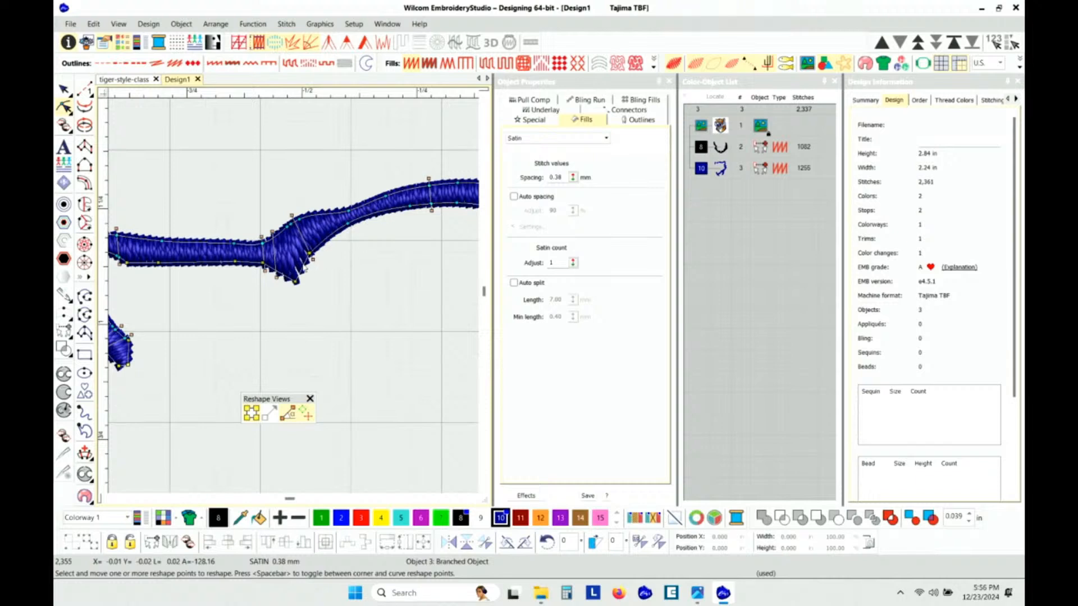
{"action": "left_click", "coordinate": [273, 231]}
{"action": "key", "text": "Delete"}
{"action": "left_click", "coordinate": [261, 237]}
{"action": "key", "text": "Delete"}
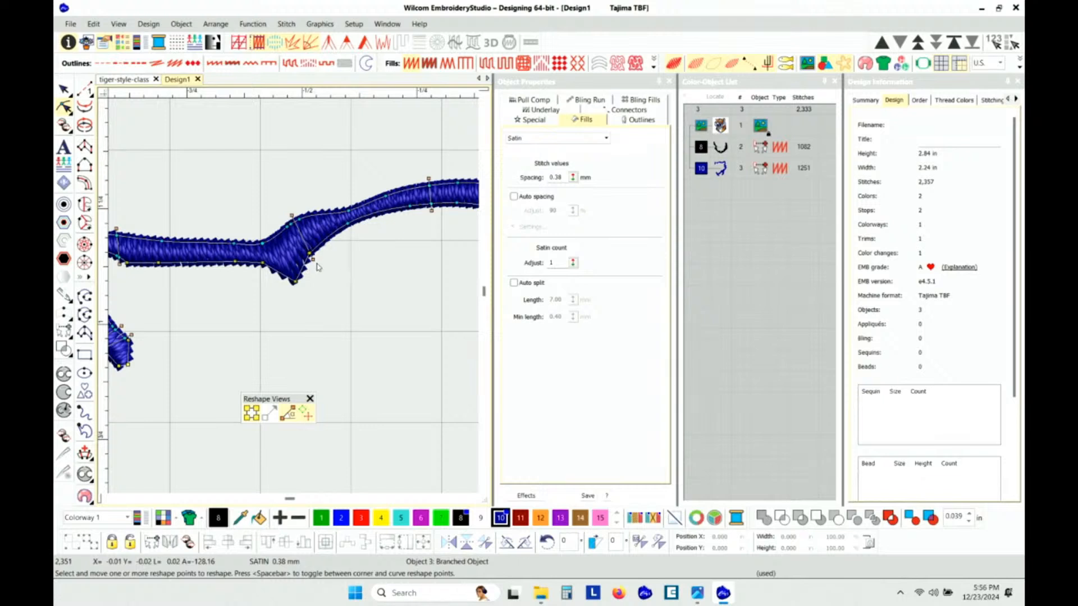
Lengthen the forehead spike downward by moving its tip points, adjust its inner corner and delete the extra point there.
{"action": "left_click_drag", "start_coordinate": [315, 263], "coordinate": [317, 316]}
{"action": "left_click_drag", "start_coordinate": [305, 273], "coordinate": [301, 300]}
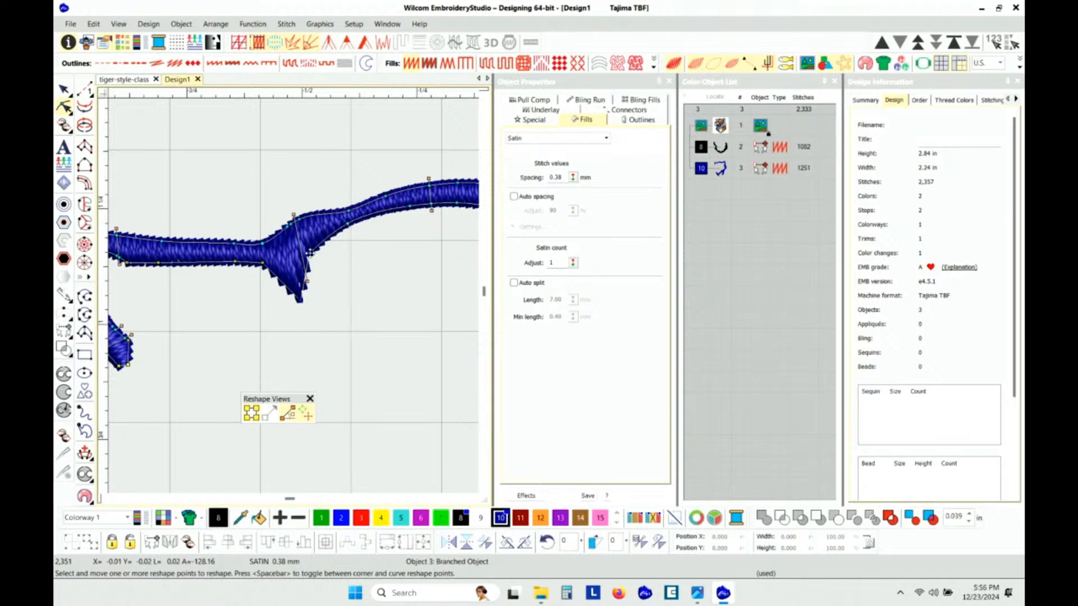
{"action": "left_click_drag", "start_coordinate": [310, 253], "coordinate": [314, 257]}
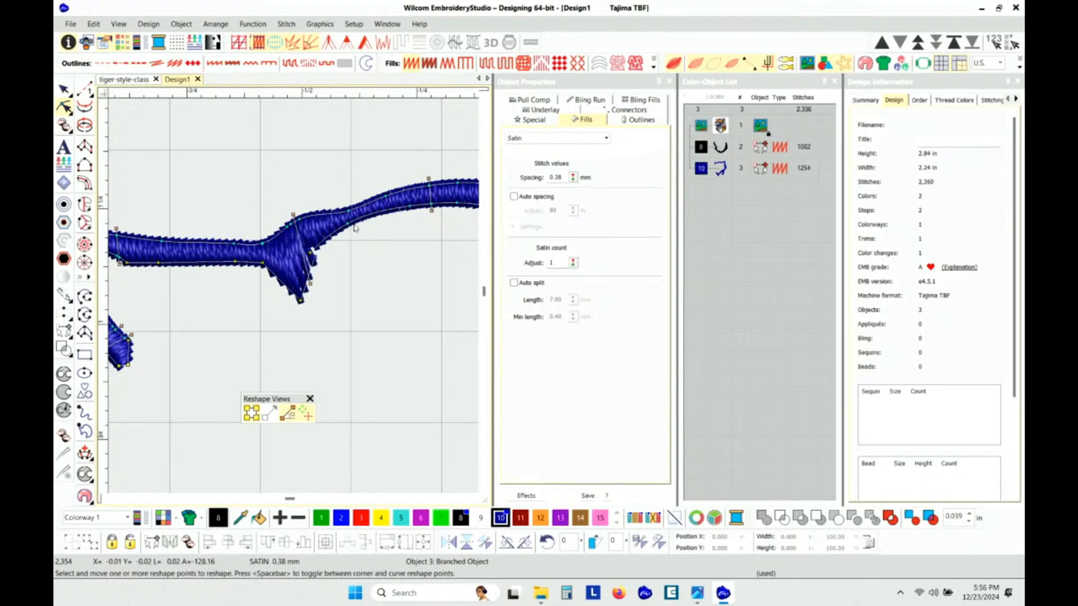
{"action": "left_click", "coordinate": [309, 253]}
{"action": "key", "text": "Delete"}
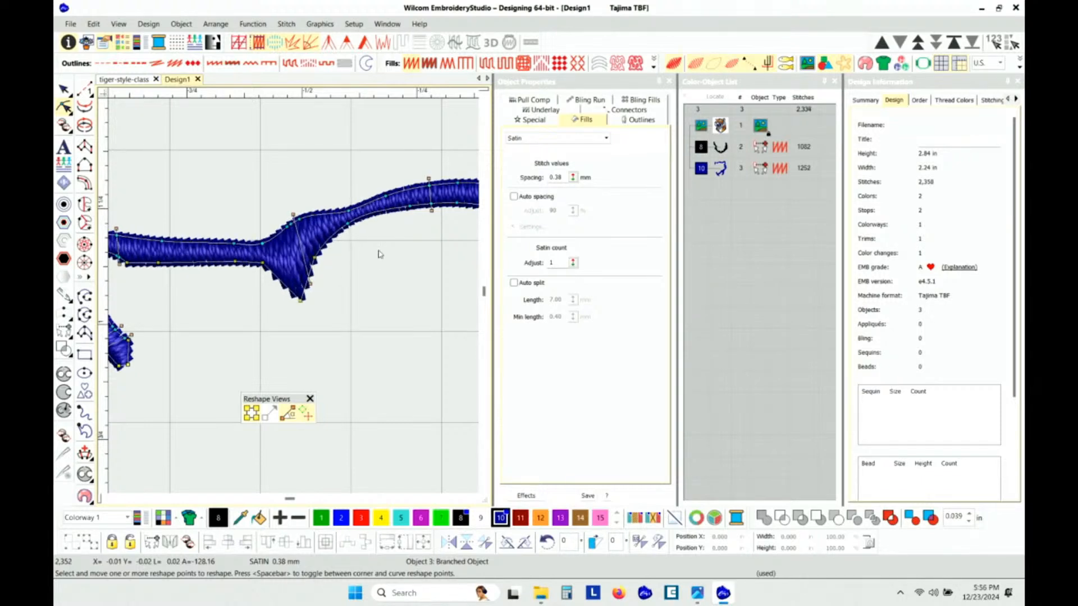
Delete the two unneeded points along the lower edge of the head-top column to smooth its curve.
{"action": "left_click", "coordinate": [349, 224]}
{"action": "key", "text": "Delete"}
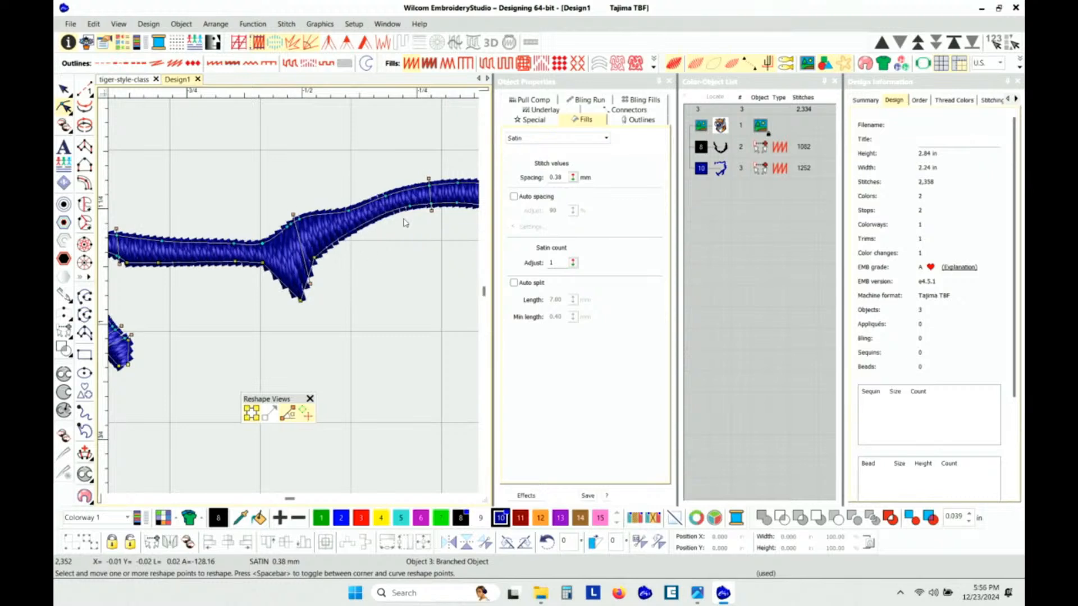
{"action": "left_click", "coordinate": [409, 207]}
{"action": "key", "text": "Delete"}
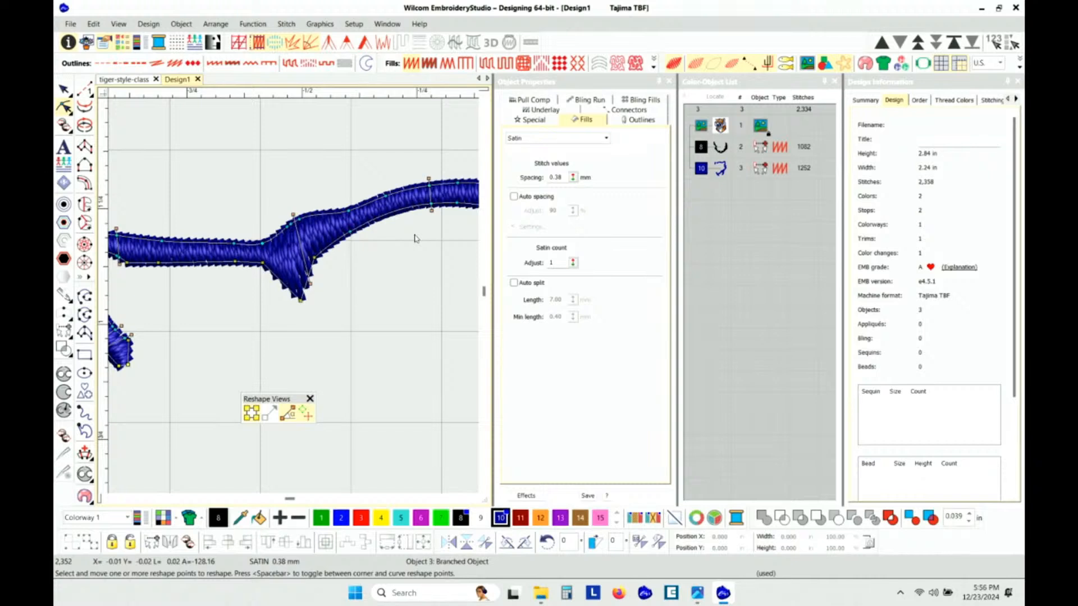
Show the background artwork again, then finish reshaping and deselect the branched outline.
{"action": "key", "text": "d"}
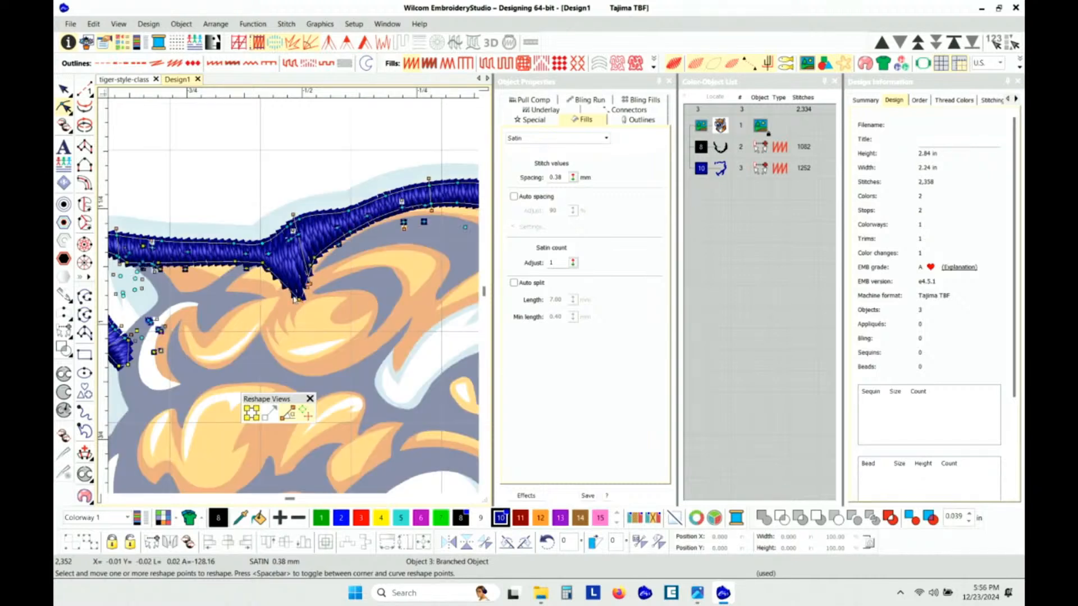
{"action": "scroll", "coordinate": [461, 293], "scroll_direction": "down", "scroll_amount": 2}
{"action": "key", "text": "Escape"}
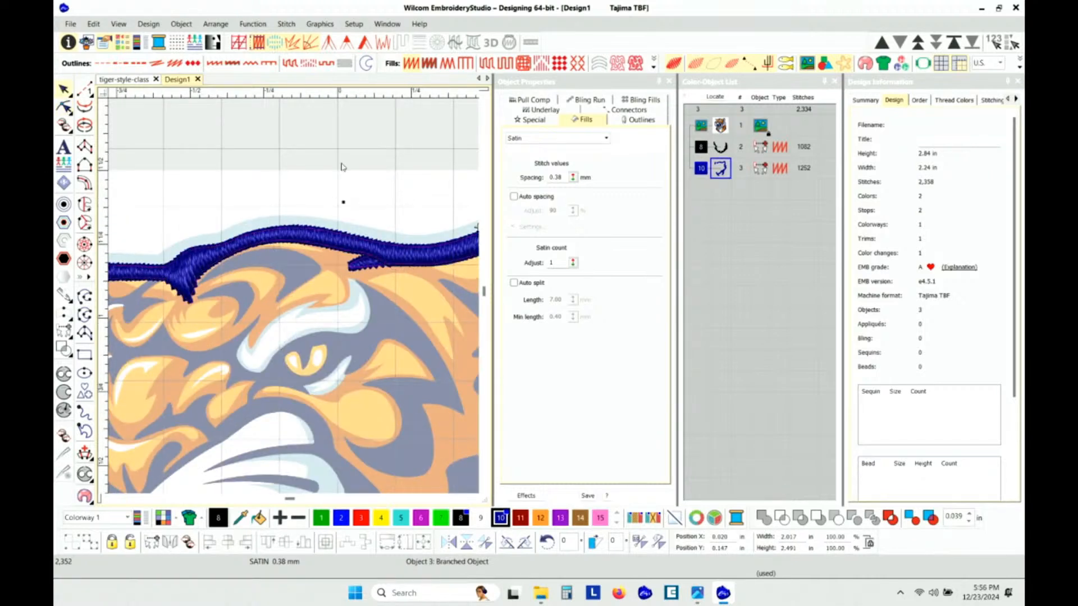
{"action": "key", "text": "Escape"}
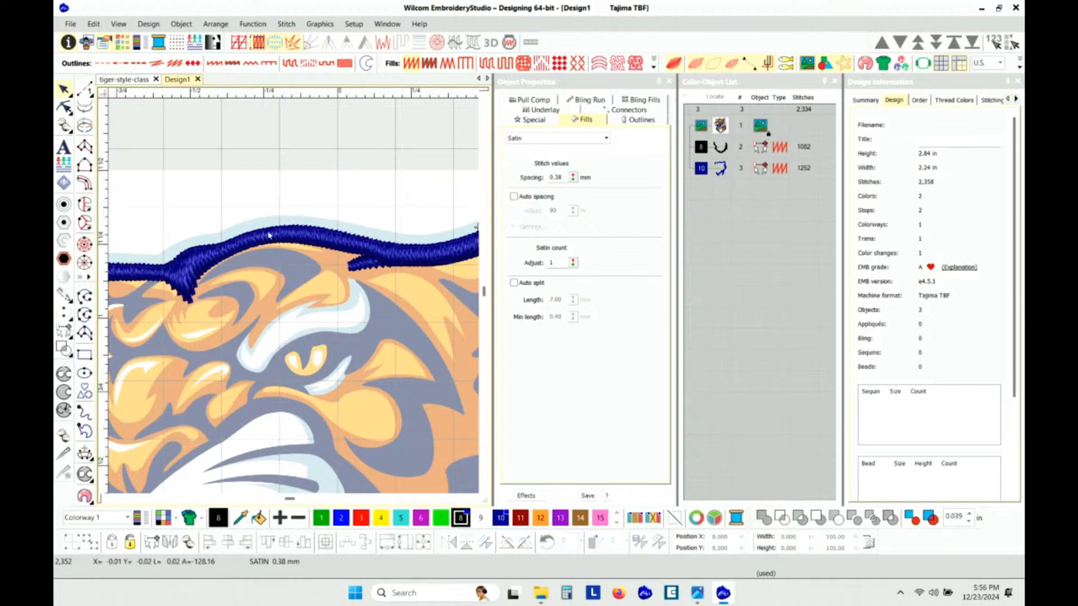
Review the black and blue satin outlines against the artwork across the whole design, the right cheek and the ear.
{"action": "scroll", "coordinate": [281, 306], "scroll_direction": "down", "scroll_amount": 3}
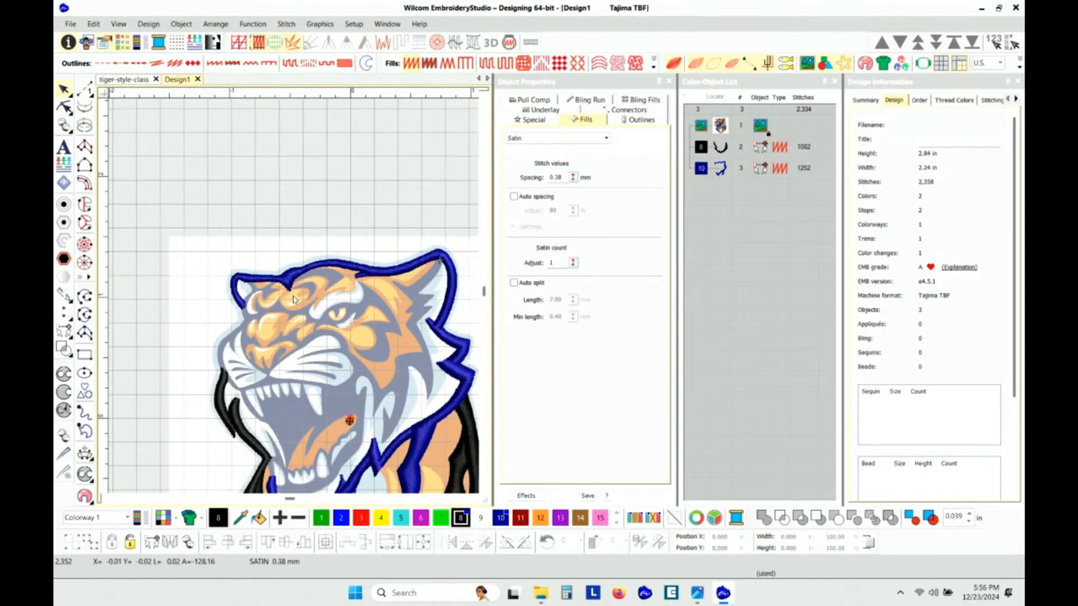
{"action": "scroll", "coordinate": [294, 299], "scroll_direction": "down", "scroll_amount": 2}
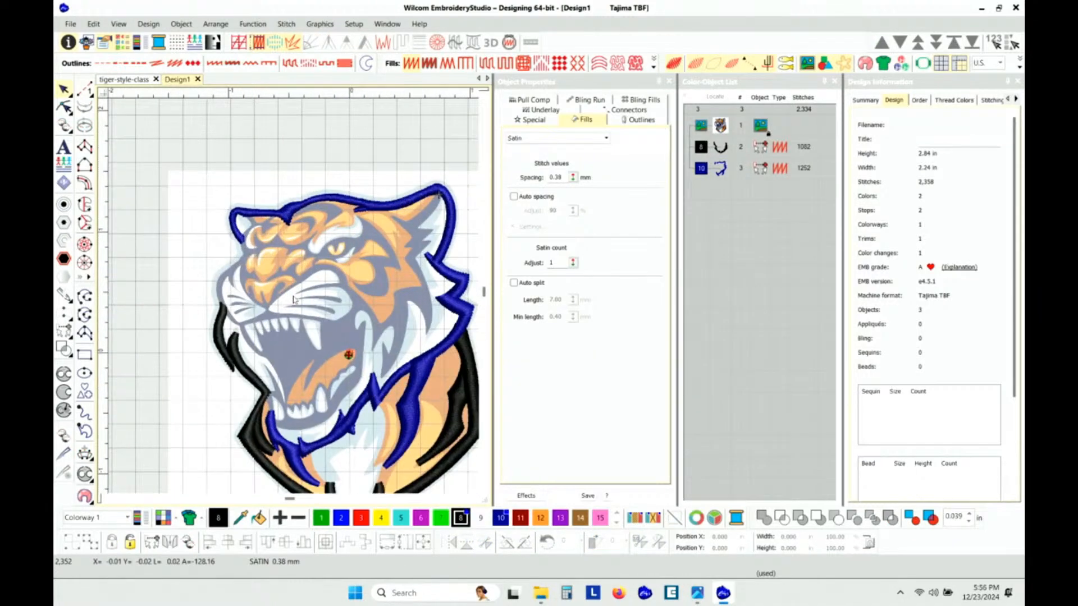
{"action": "scroll", "coordinate": [407, 451], "scroll_direction": "down", "scroll_amount": 1}
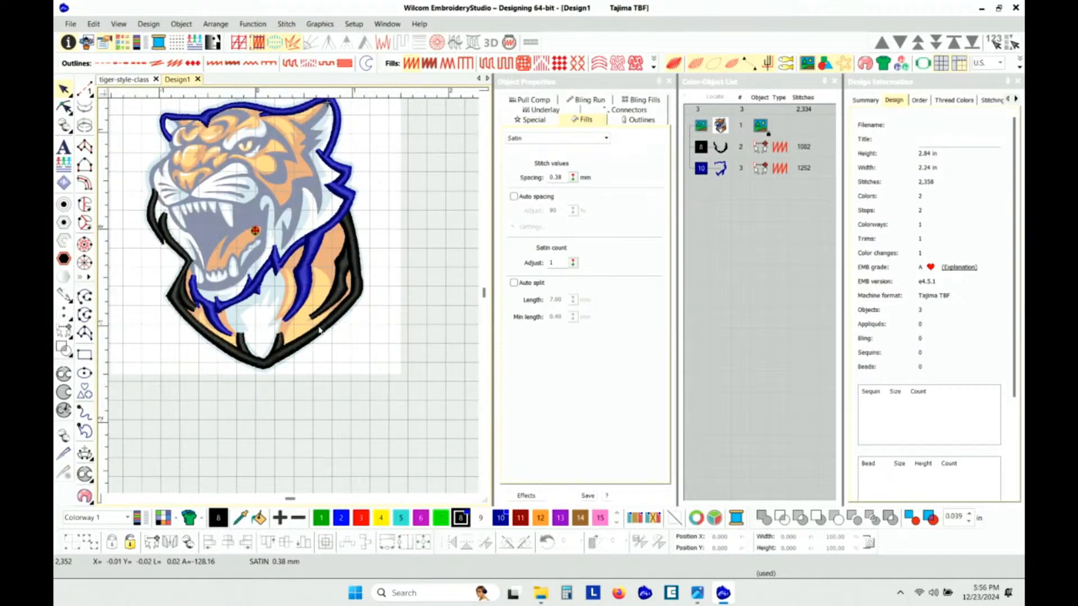
{"action": "scroll", "coordinate": [315, 189], "scroll_direction": "up", "scroll_amount": 1}
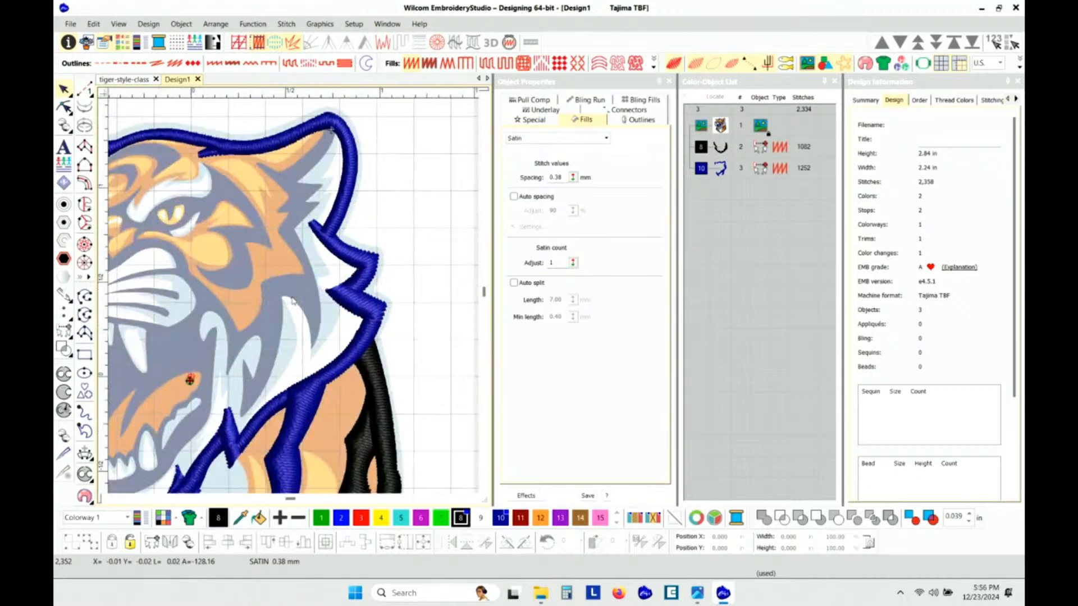
{"action": "scroll", "coordinate": [291, 302], "scroll_direction": "up", "scroll_amount": 1}
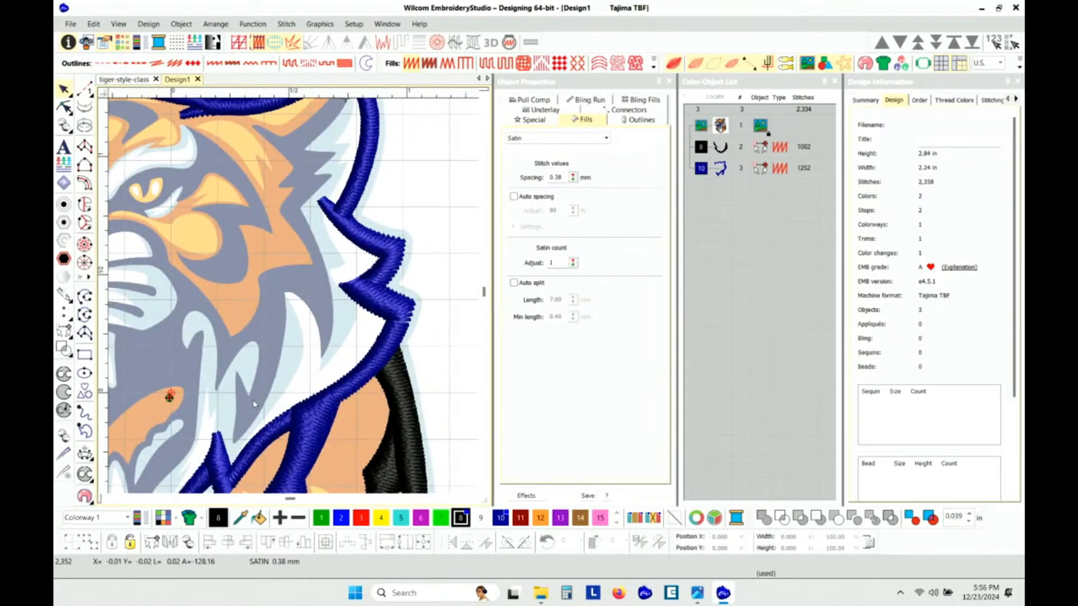
{"action": "scroll", "coordinate": [296, 246], "scroll_direction": "down", "scroll_amount": 1}
{"action": "scroll", "coordinate": [303, 247], "scroll_direction": "down", "scroll_amount": 1}
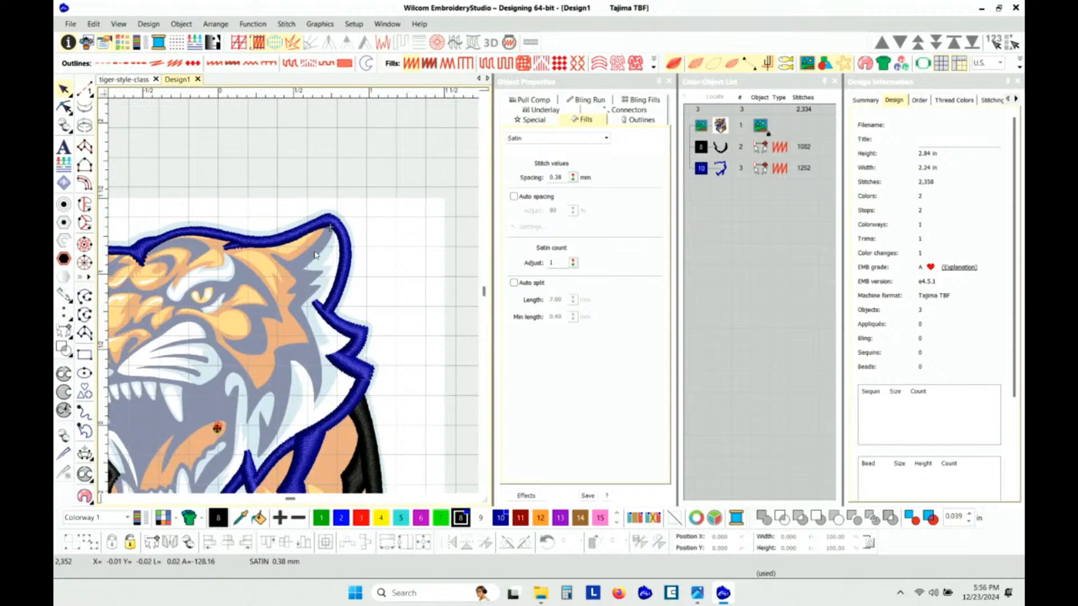
Recolor the blue branched head outline to black, color 8, and deselect it.
{"action": "left_click", "coordinate": [720, 168]}
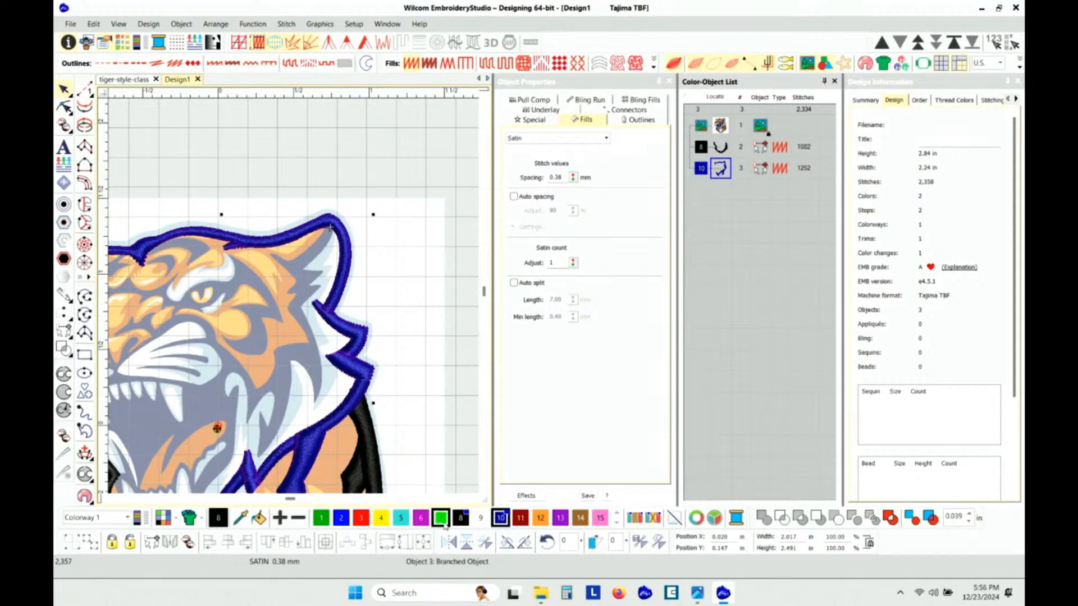
{"action": "left_click", "coordinate": [463, 520]}
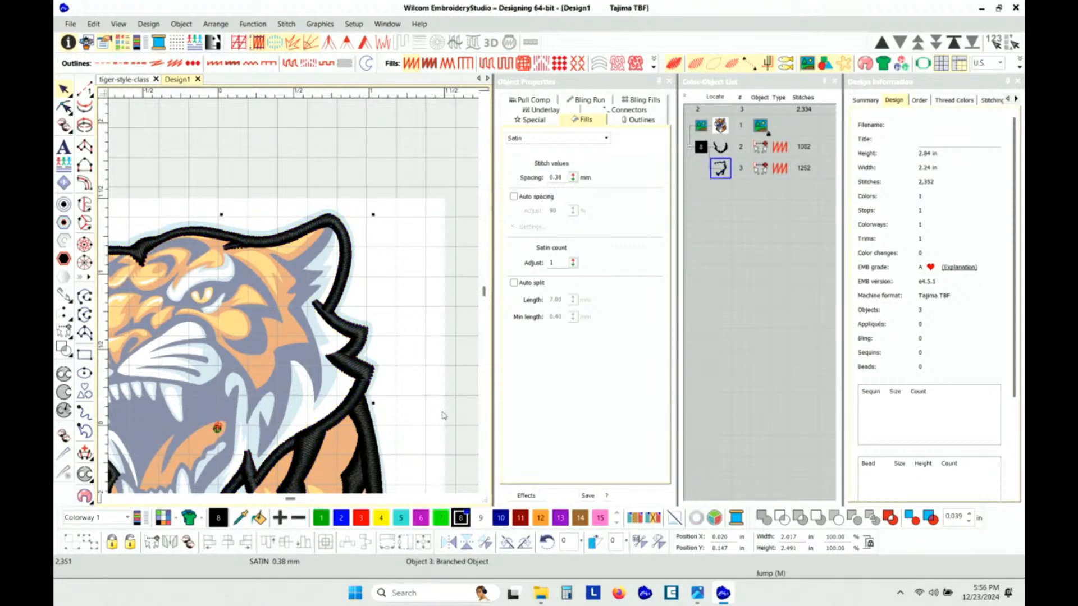
{"action": "left_click", "coordinate": [443, 417]}
{"action": "scroll", "coordinate": [382, 422], "scroll_direction": "down", "scroll_amount": 3}
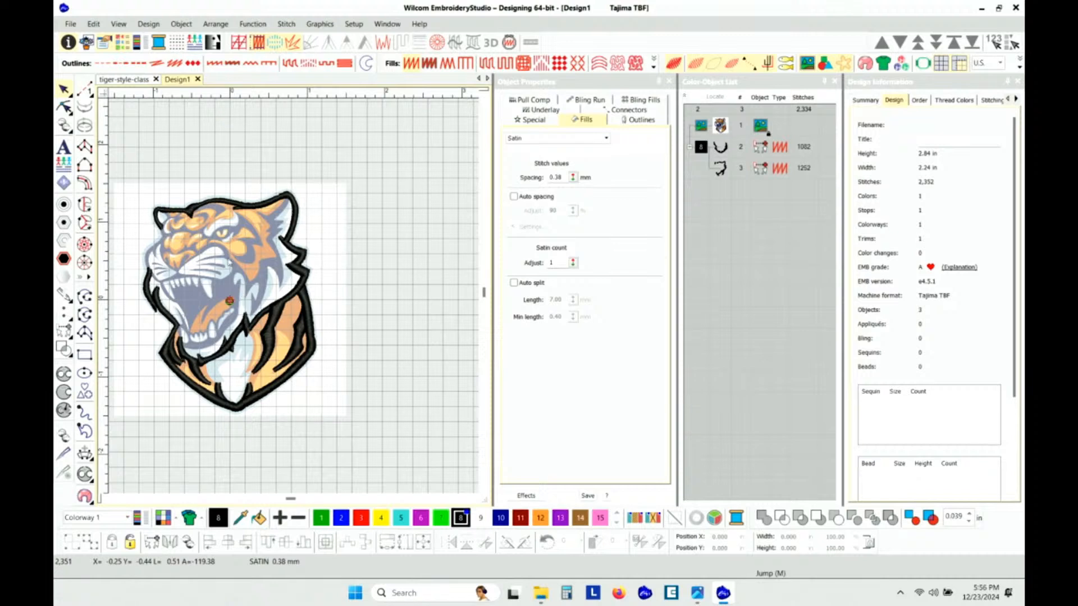
Open the head outline's pull compensation settings and examine its satin stitches along the top of the head.
{"action": "left_click", "coordinate": [220, 203]}
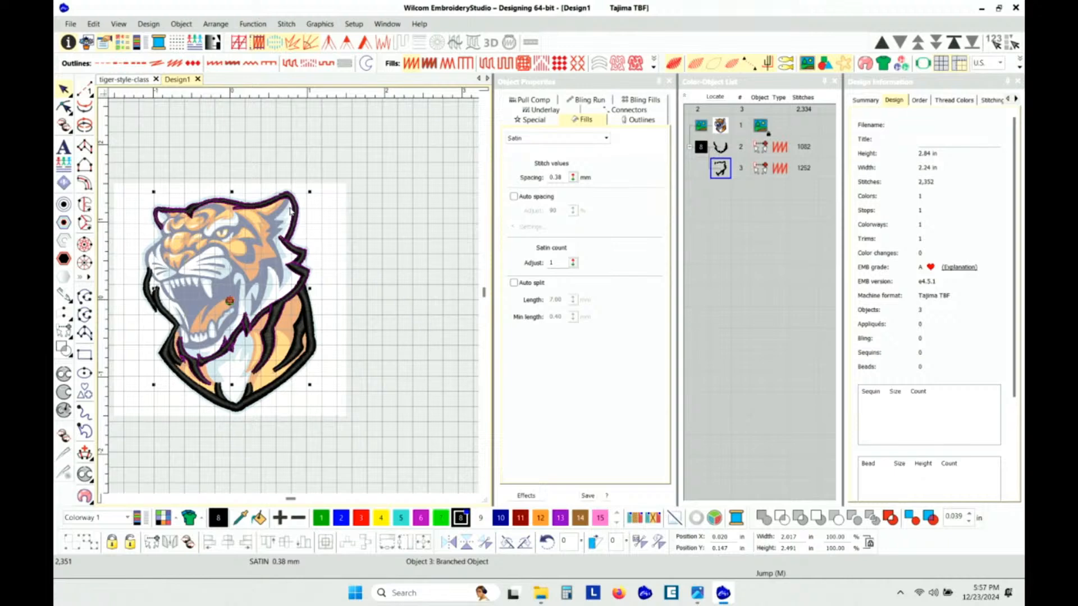
{"action": "left_click", "coordinate": [550, 101]}
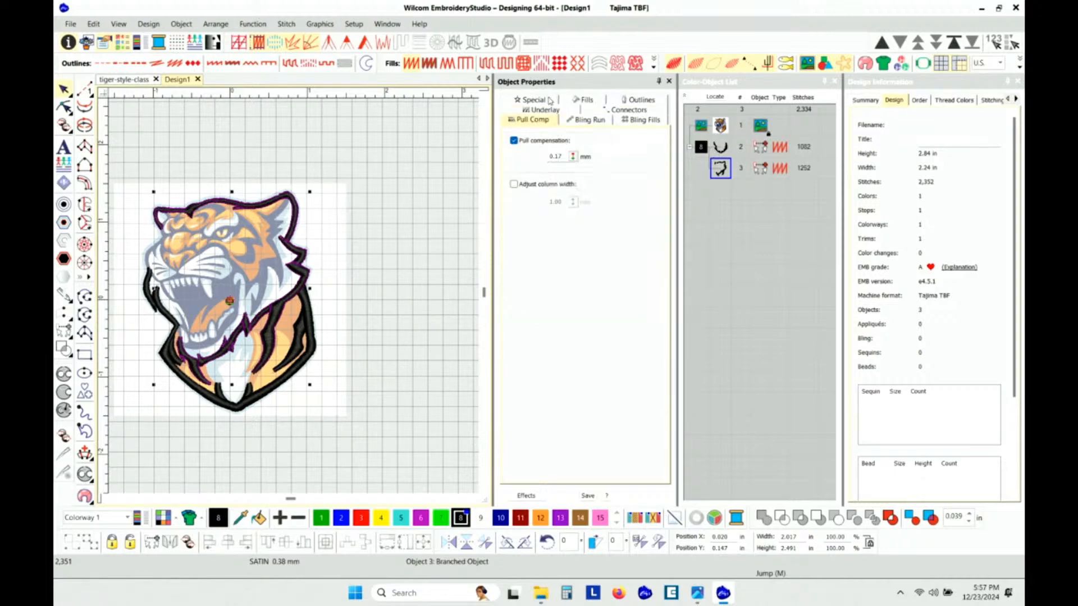
{"action": "scroll", "coordinate": [217, 223], "scroll_direction": "up", "scroll_amount": 6}
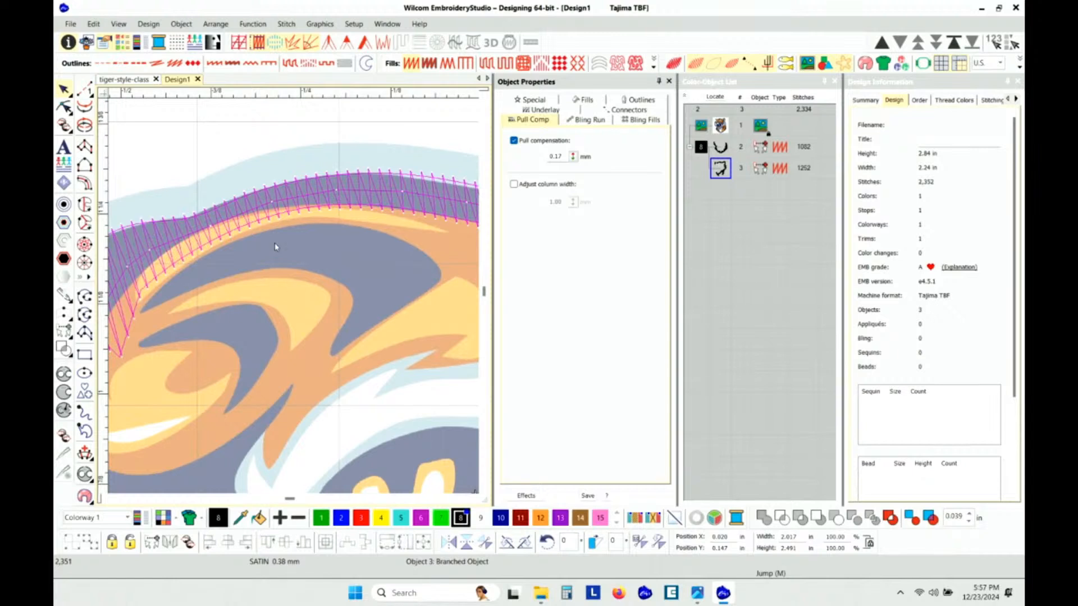
{"action": "scroll", "coordinate": [293, 299], "scroll_direction": "up", "scroll_amount": 2}
{"action": "scroll", "coordinate": [295, 299], "scroll_direction": "up", "scroll_amount": 2}
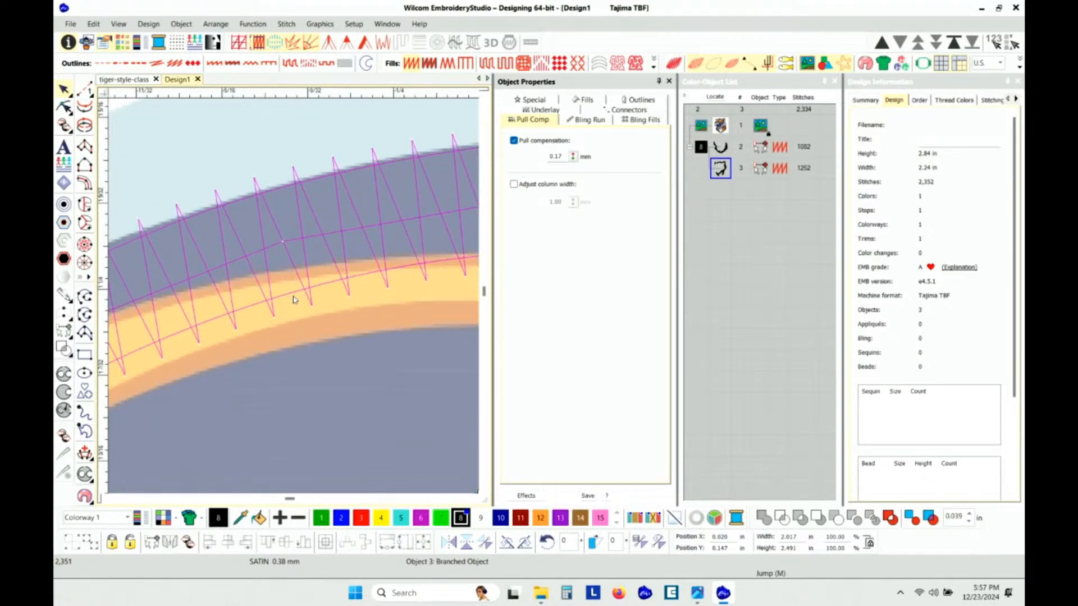
Deselect the outline and switch the measurement units to Metric.
{"action": "key", "text": "Escape"}
{"action": "left_click", "coordinate": [999, 63]}
{"action": "left_click", "coordinate": [992, 75]}
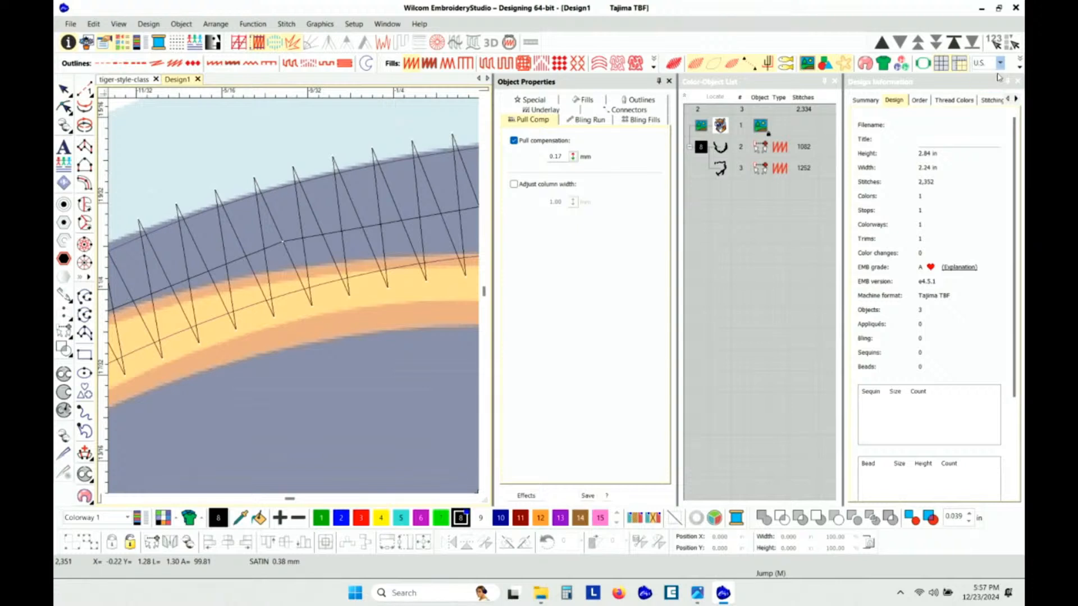
Measure the satin stitch length across the head-top column at two places.
{"action": "left_click", "coordinate": [253, 177]}
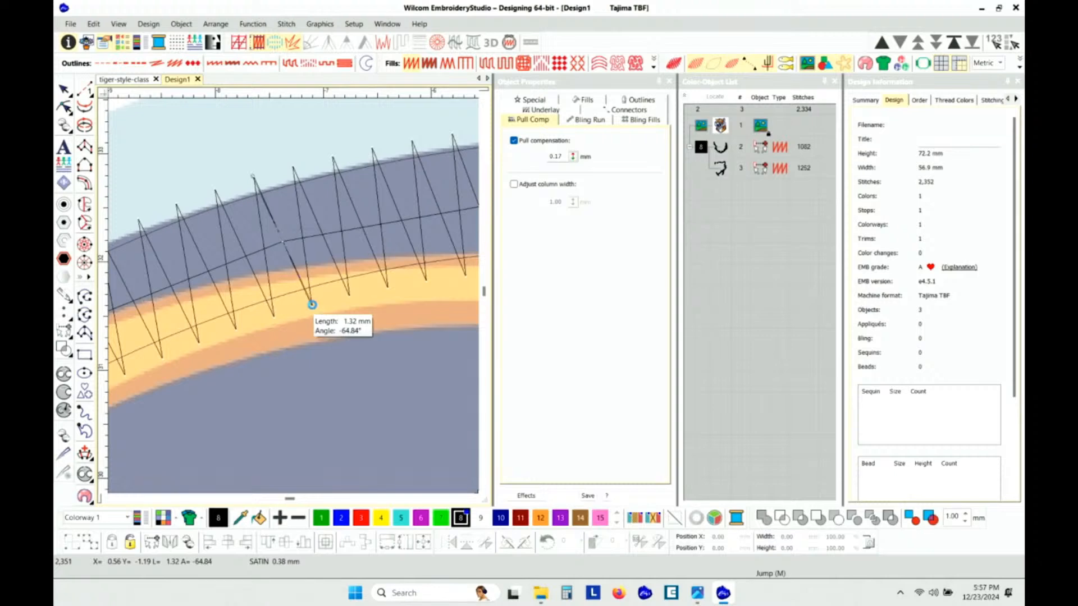
{"action": "scroll", "coordinate": [303, 305], "scroll_direction": "down", "scroll_amount": 1}
{"action": "scroll", "coordinate": [283, 302], "scroll_direction": "down", "scroll_amount": 1}
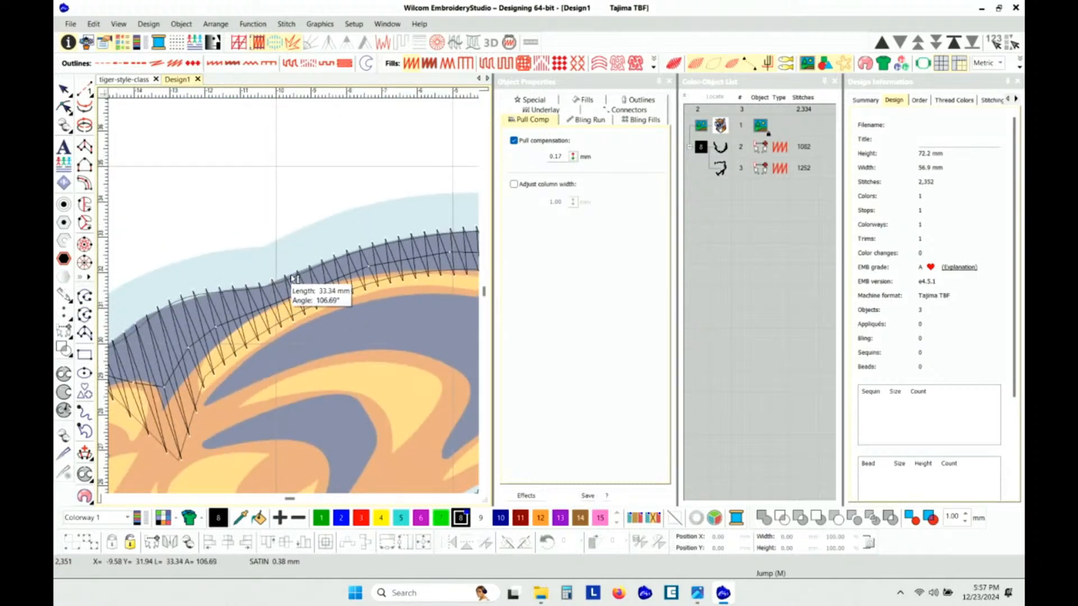
{"action": "left_click", "coordinate": [297, 268]}
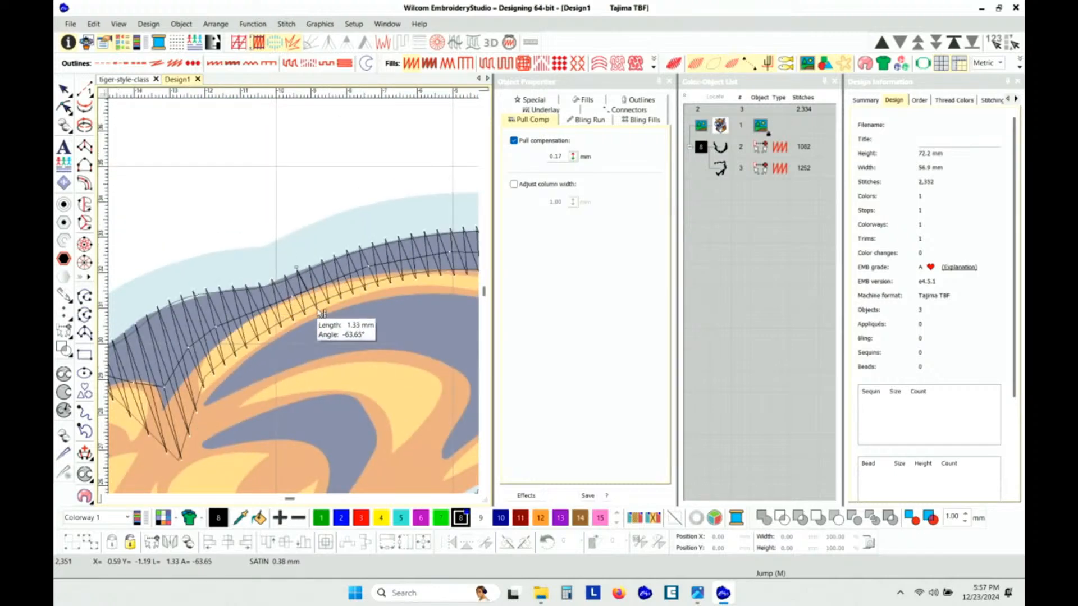
{"action": "scroll", "coordinate": [312, 309], "scroll_direction": "down", "scroll_amount": 3}
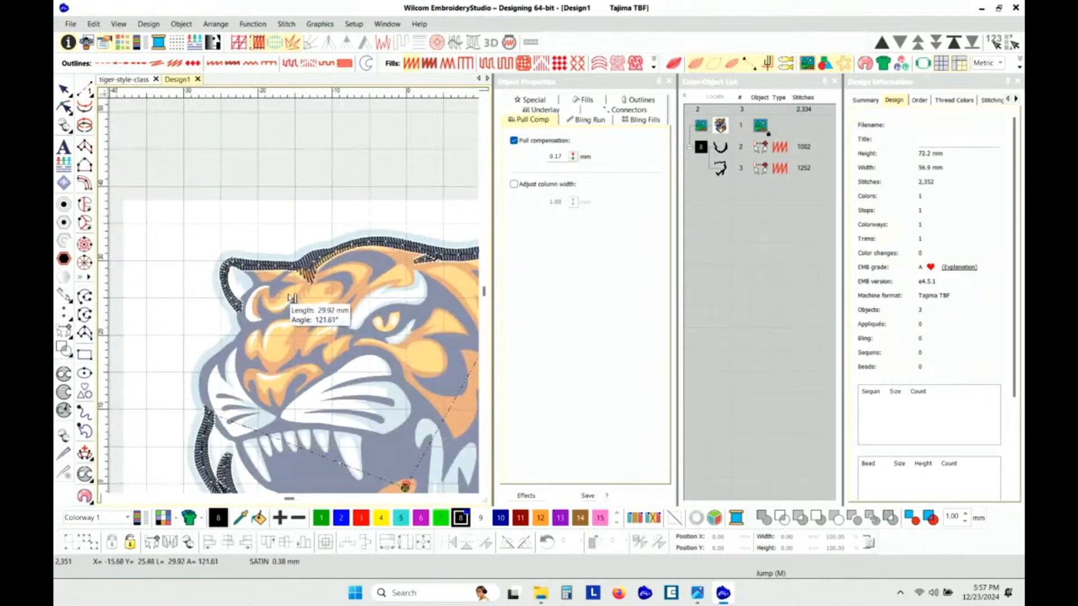
{"action": "scroll", "coordinate": [297, 299], "scroll_direction": "down", "scroll_amount": 1}
{"action": "scroll", "coordinate": [354, 488], "scroll_direction": "down", "scroll_amount": 1}
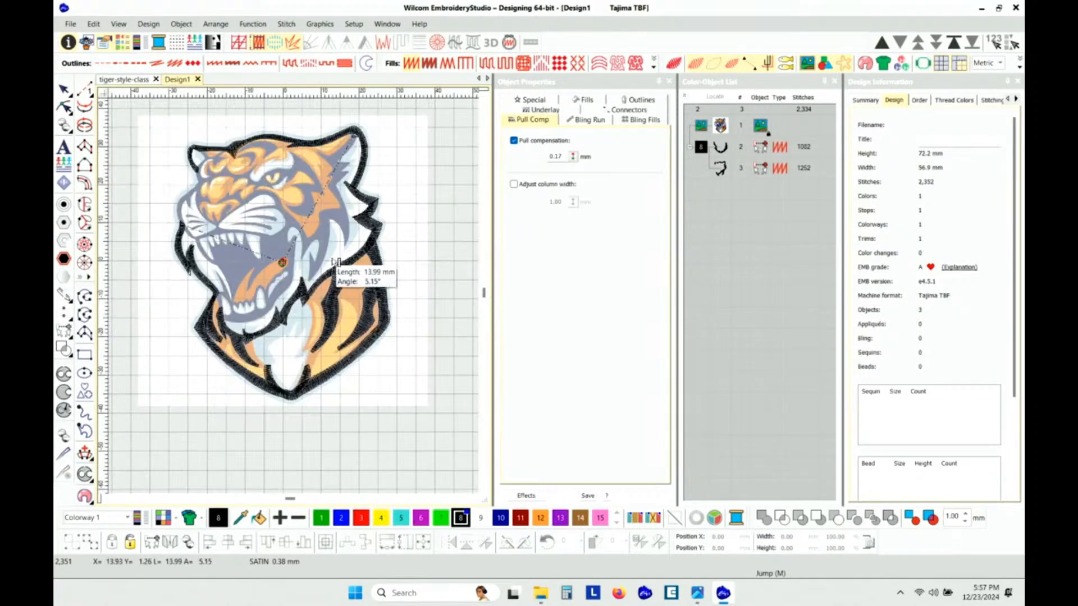
Set the head outline's pull compensation to 0.30 mm.
{"action": "left_click", "coordinate": [721, 168]}
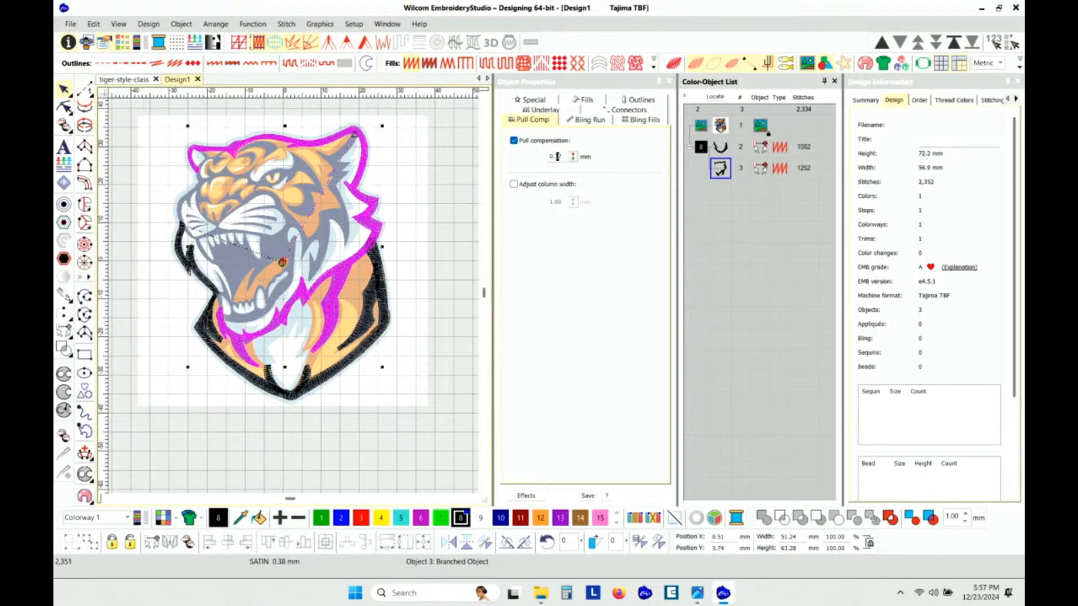
{"action": "left_click_drag", "start_coordinate": [556, 156], "coordinate": [569, 155]}
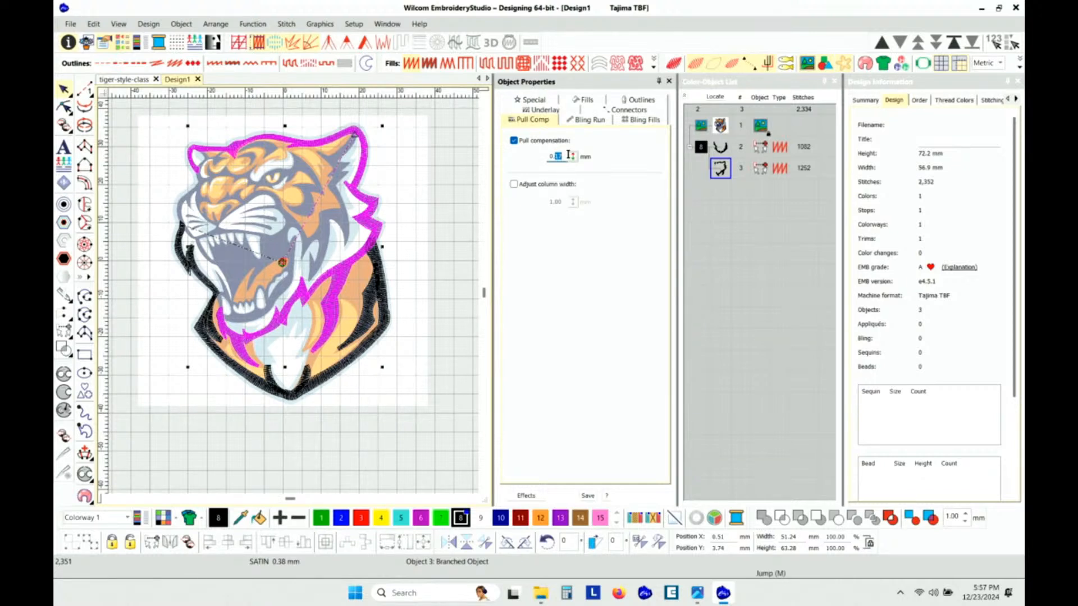
{"action": "type", "text": "3"}
{"action": "key", "text": "Return"}
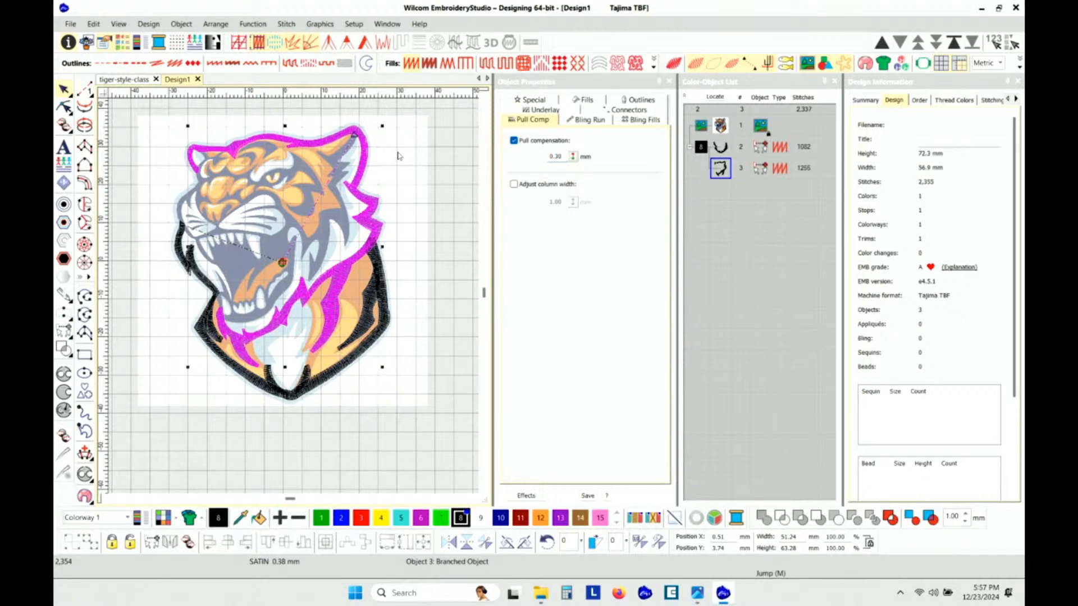
{"action": "scroll", "coordinate": [314, 155], "scroll_direction": "up", "scroll_amount": 5}
{"action": "scroll", "coordinate": [297, 279], "scroll_direction": "up", "scroll_amount": 2}
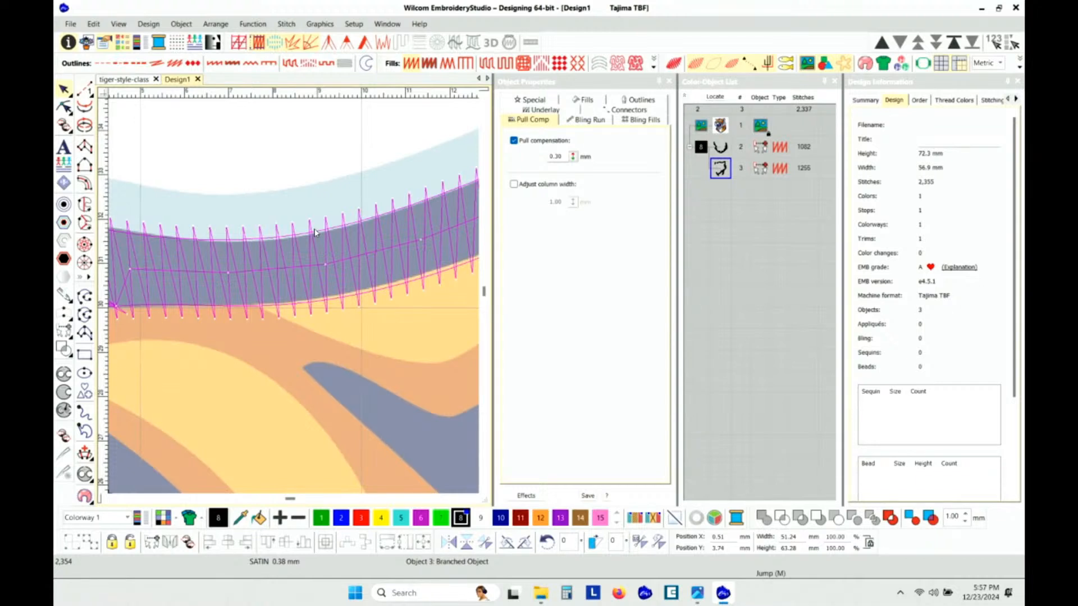
Undo and redo the pull compensation change to compare the column widths, then deselect the outline.
{"action": "key", "text": "ctrl+z"}
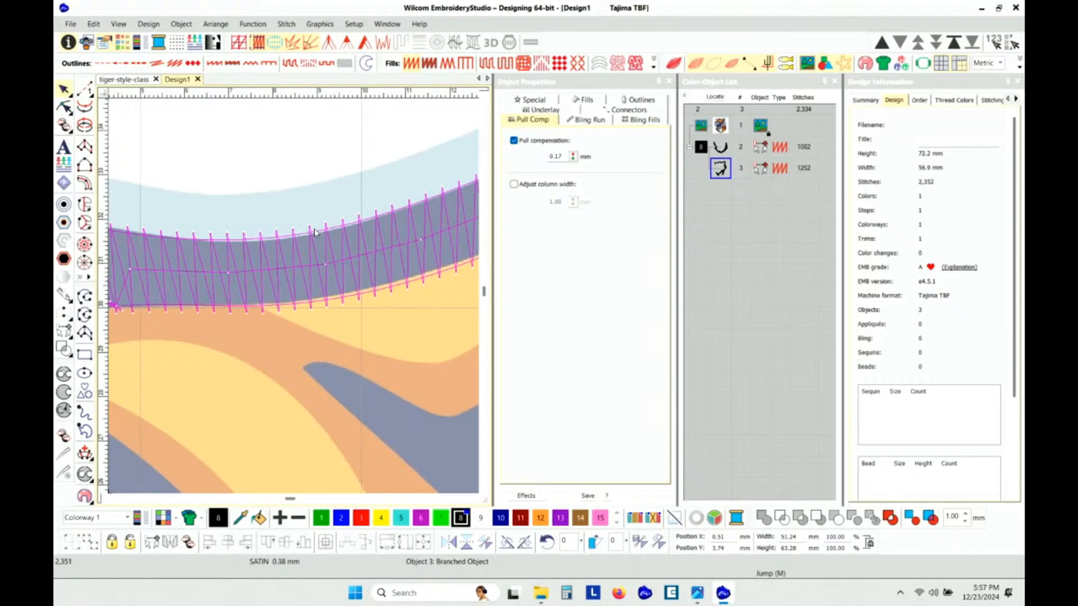
{"action": "key", "text": "ctrl+y"}
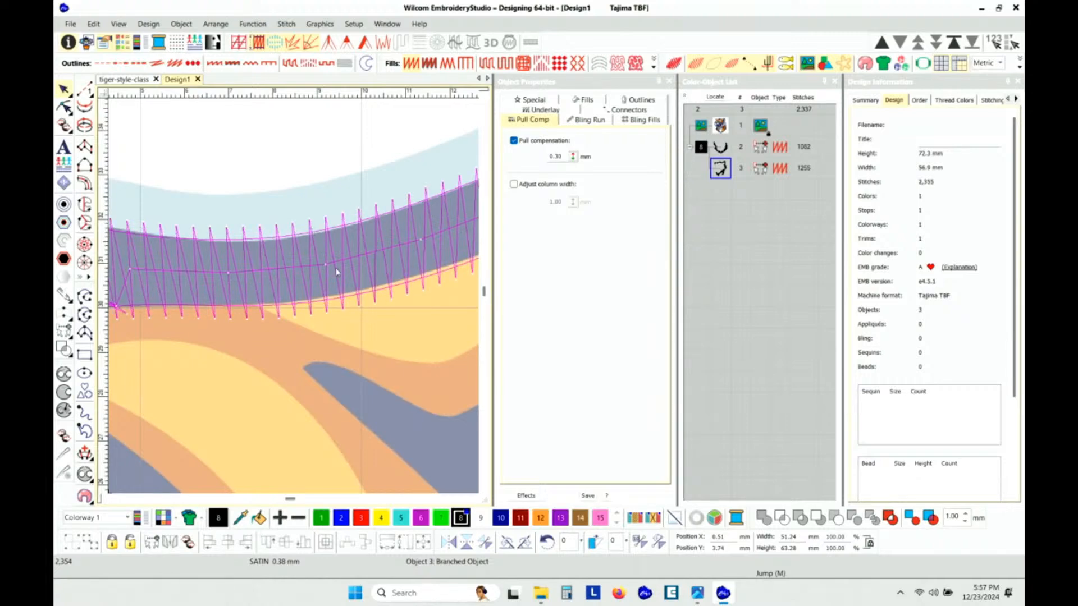
{"action": "scroll", "coordinate": [336, 273], "scroll_direction": "down", "scroll_amount": 5}
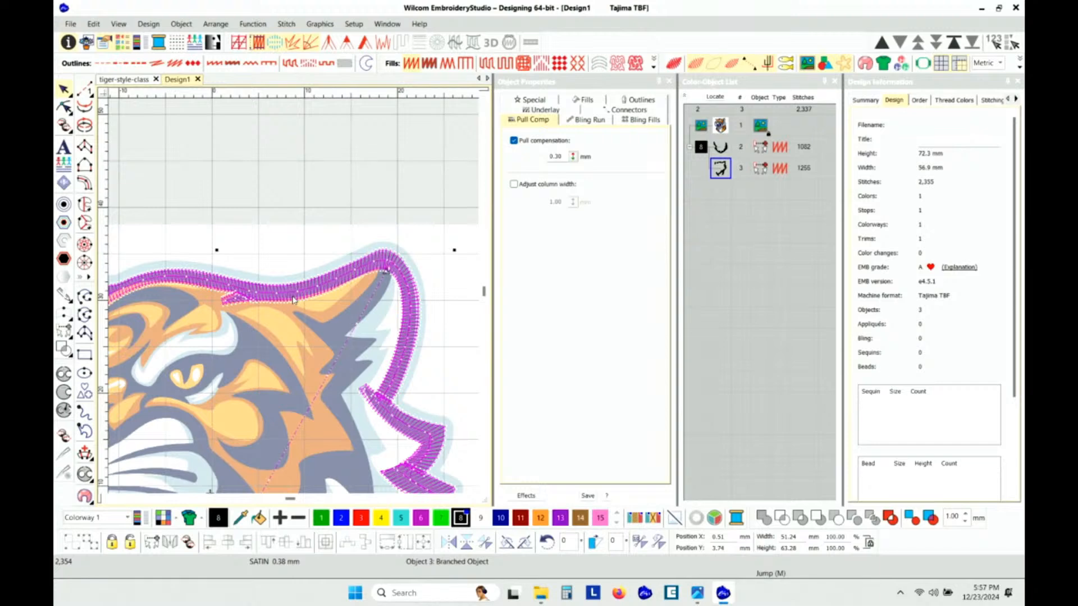
{"action": "key", "text": "Escape"}
Inspect the satin columns at the jagged cheek and the neck, comparing the pull compensation of the head and neck outlines.
{"action": "scroll", "coordinate": [292, 298], "scroll_direction": "down", "scroll_amount": 4}
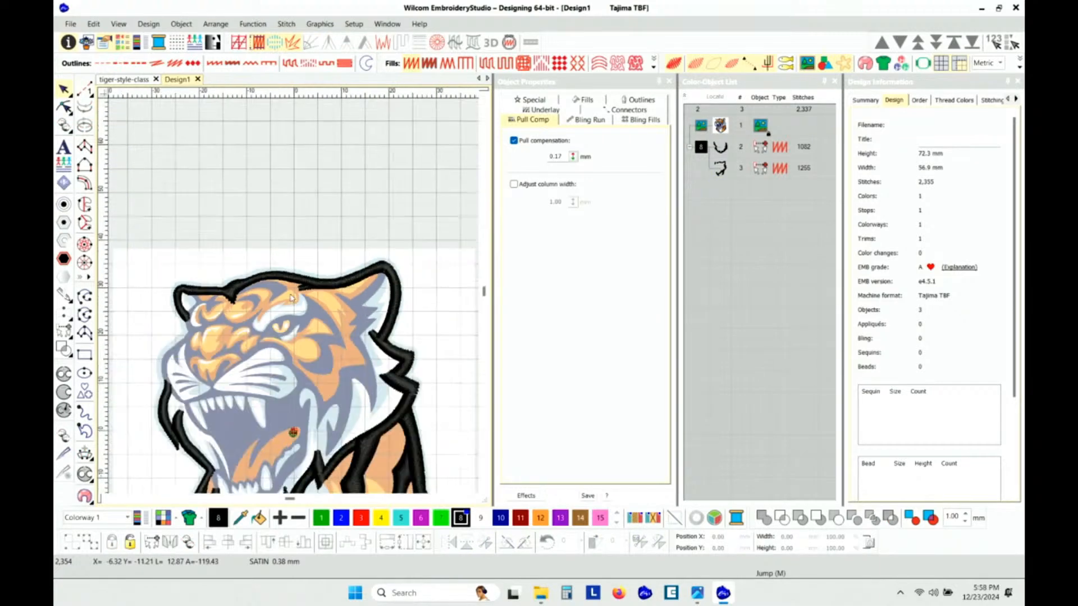
{"action": "scroll", "coordinate": [305, 296], "scroll_direction": "up", "scroll_amount": 3}
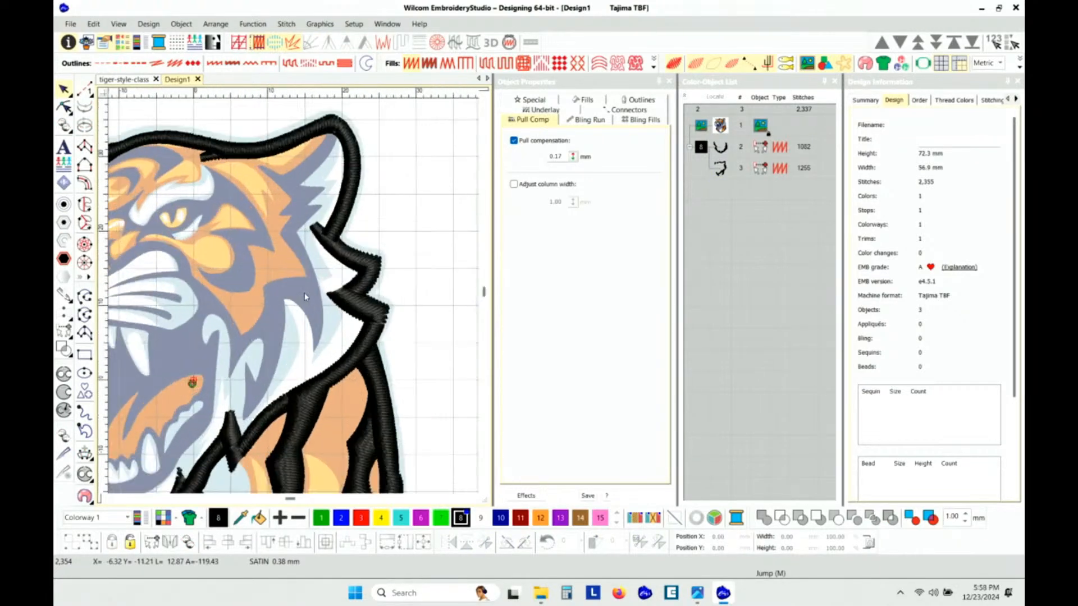
{"action": "scroll", "coordinate": [305, 297], "scroll_direction": "up", "scroll_amount": 3}
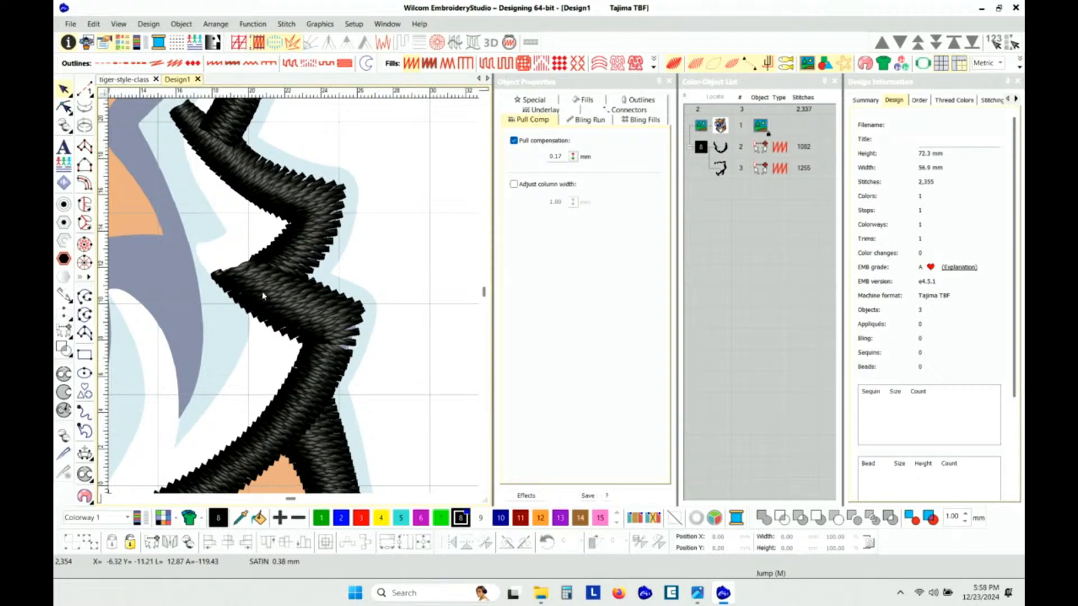
{"action": "scroll", "coordinate": [280, 298], "scroll_direction": "down", "scroll_amount": 1}
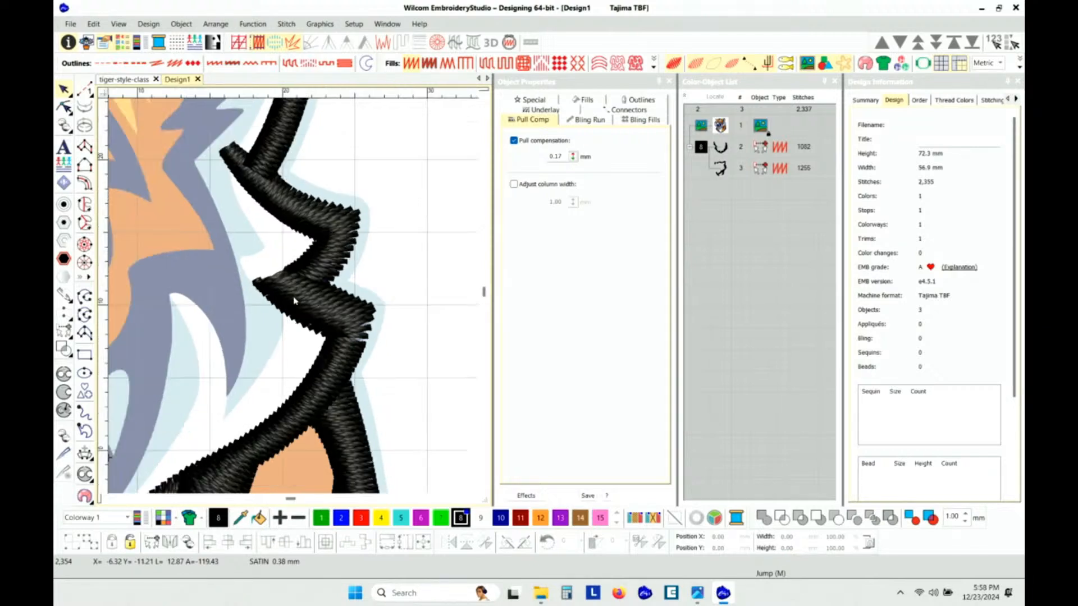
{"action": "left_click", "coordinate": [335, 318]}
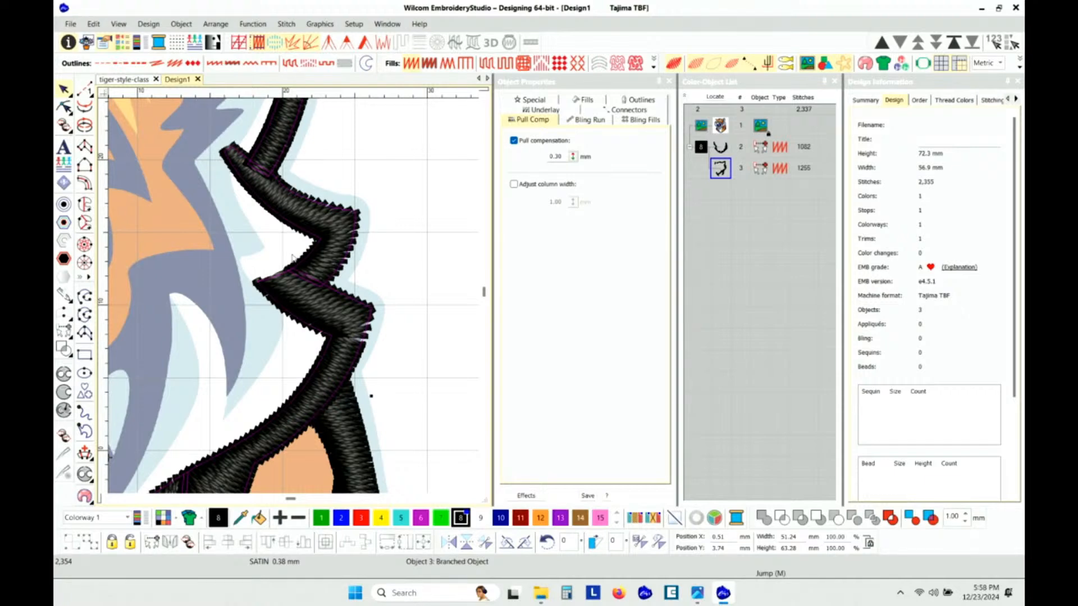
{"action": "scroll", "coordinate": [292, 258], "scroll_direction": "down", "scroll_amount": 3}
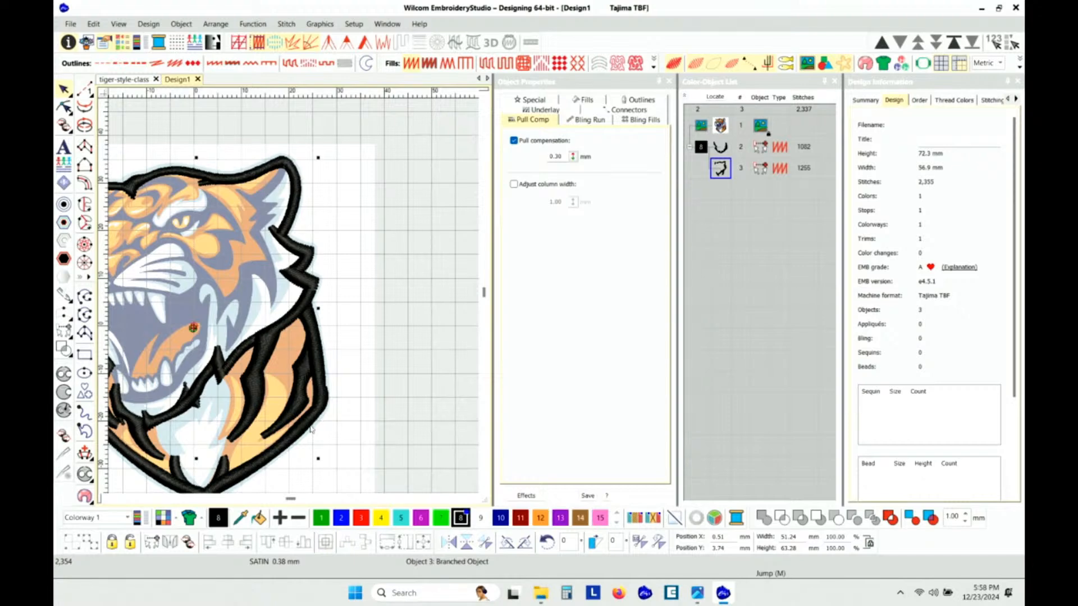
{"action": "left_click", "coordinate": [301, 430]}
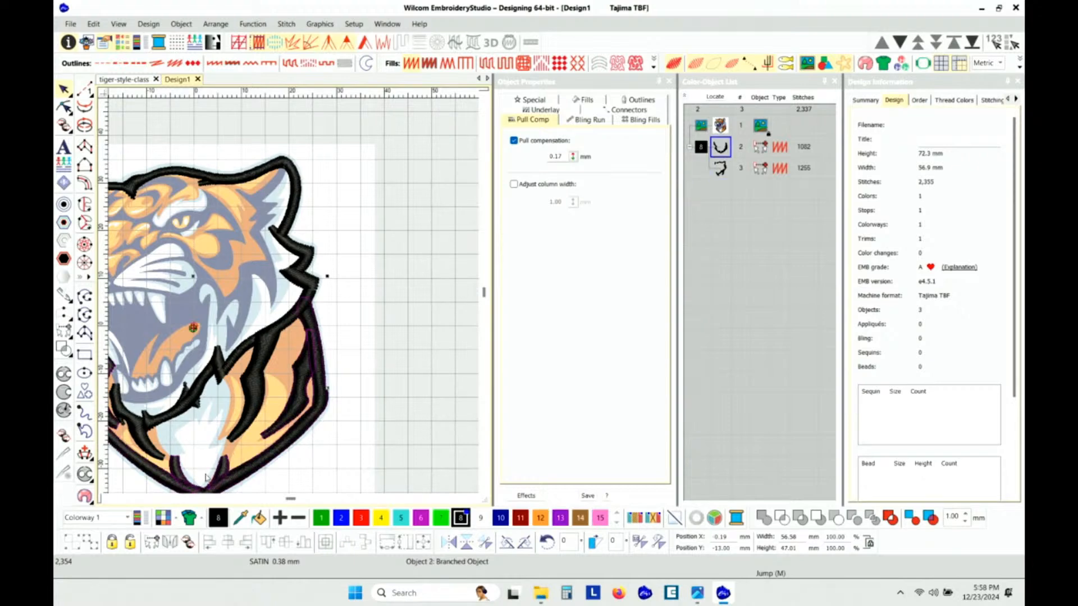
{"action": "scroll", "coordinate": [207, 474], "scroll_direction": "down", "scroll_amount": 2}
{"action": "scroll", "coordinate": [295, 299], "scroll_direction": "up", "scroll_amount": 4}
{"action": "left_click", "coordinate": [380, 347]}
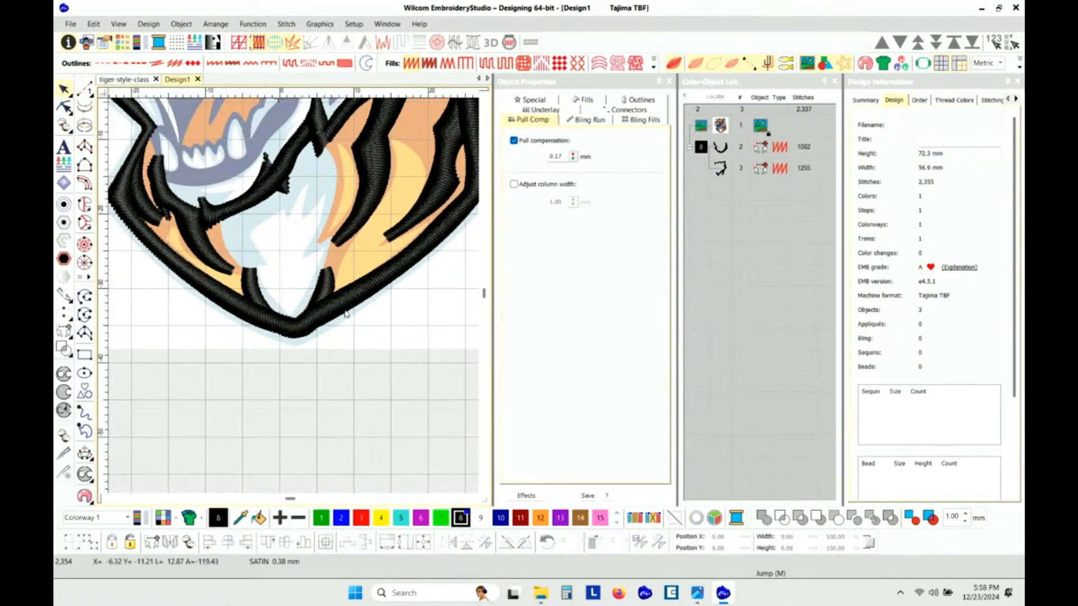
{"action": "left_click", "coordinate": [347, 301]}
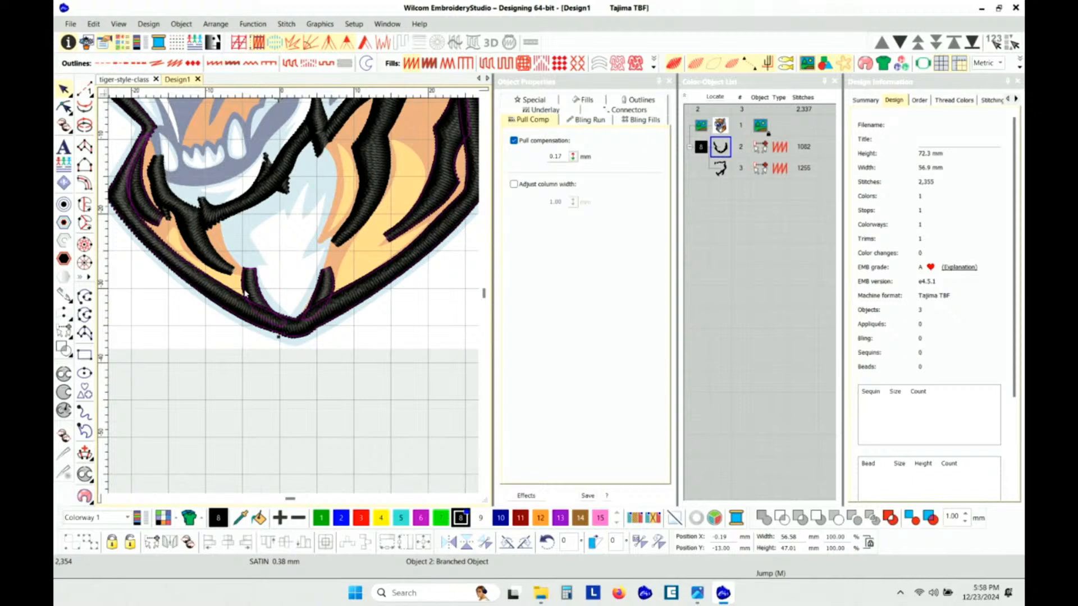
{"action": "left_click", "coordinate": [193, 233]}
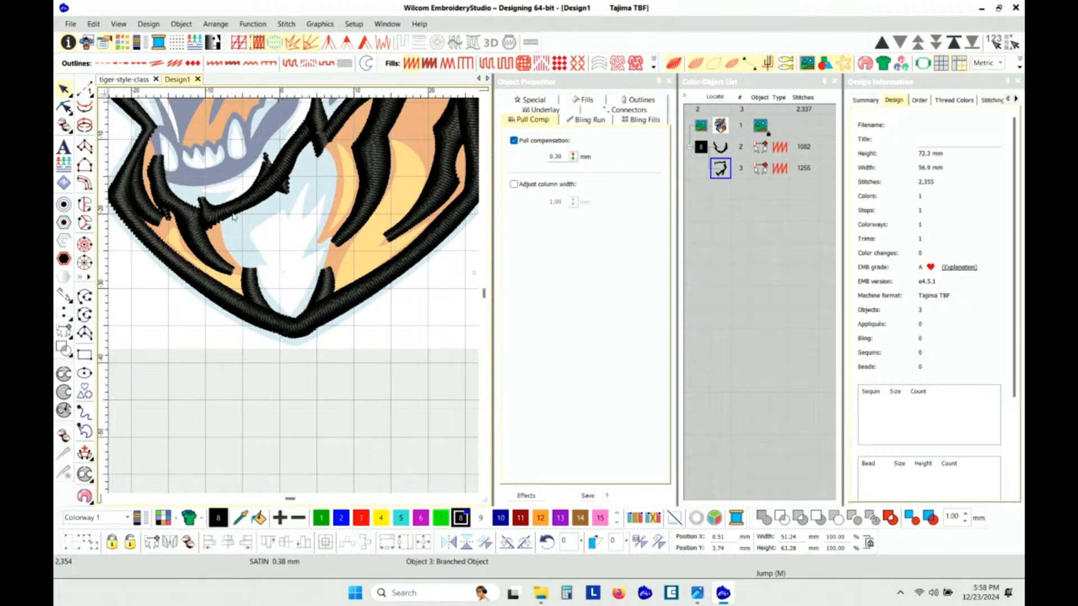
Check the head outline's stitches around the ear tip, then hide the background artwork to show only the stitched outline.
{"action": "scroll", "coordinate": [232, 217], "scroll_direction": "down", "scroll_amount": 3}
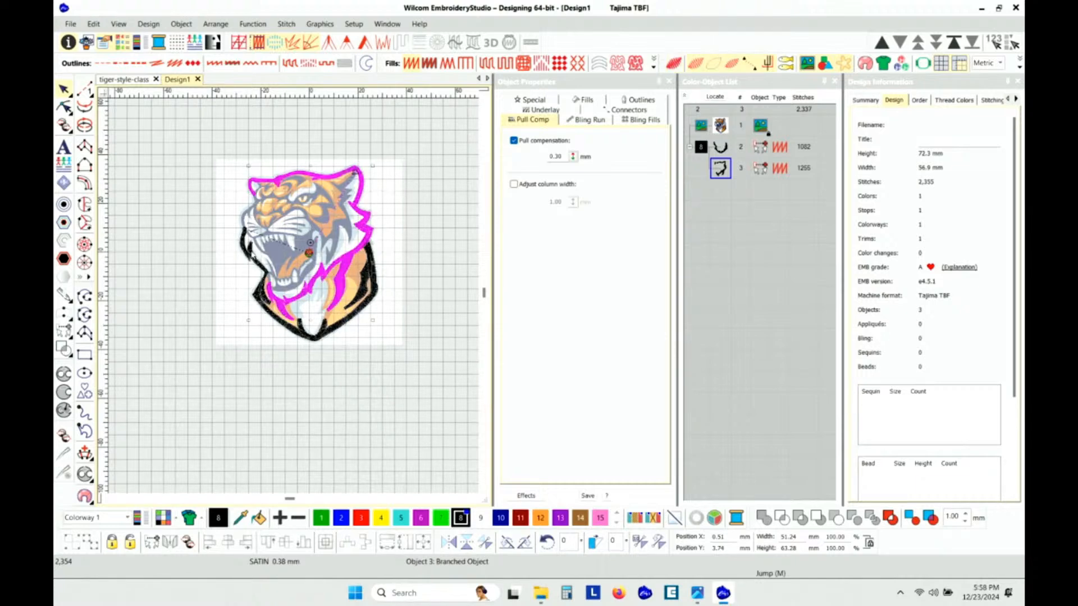
{"action": "scroll", "coordinate": [368, 169], "scroll_direction": "up", "scroll_amount": 3}
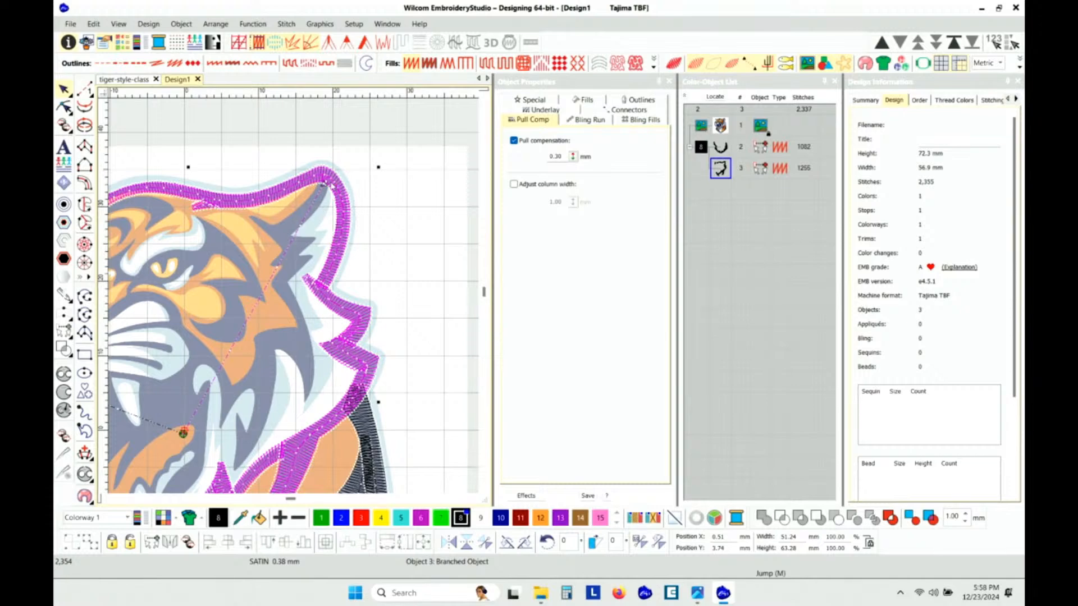
{"action": "scroll", "coordinate": [289, 291], "scroll_direction": "up", "scroll_amount": 5}
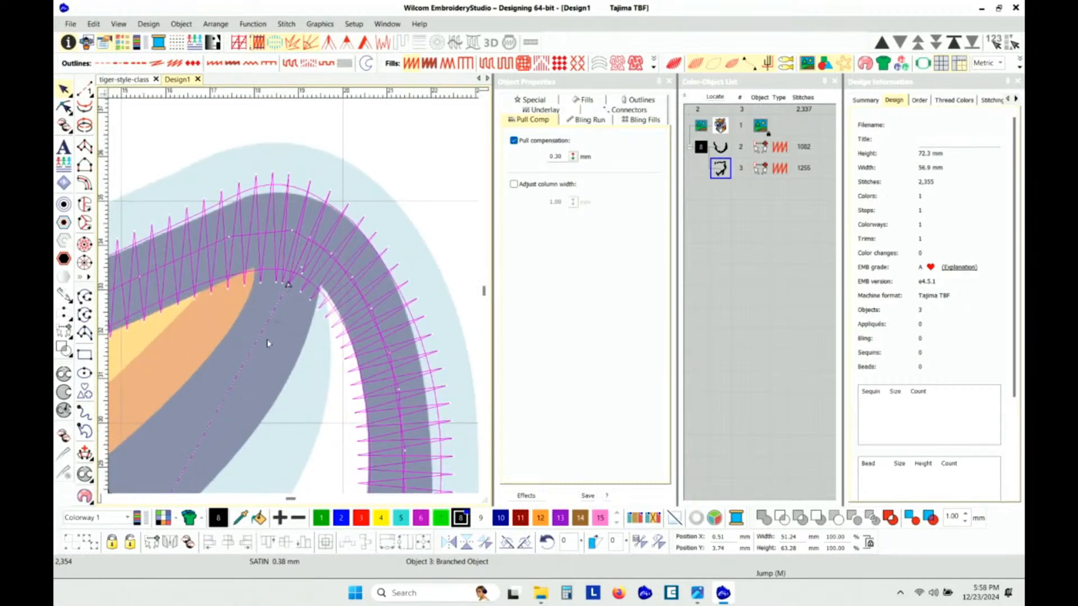
{"action": "scroll", "coordinate": [289, 297], "scroll_direction": "down", "scroll_amount": 8}
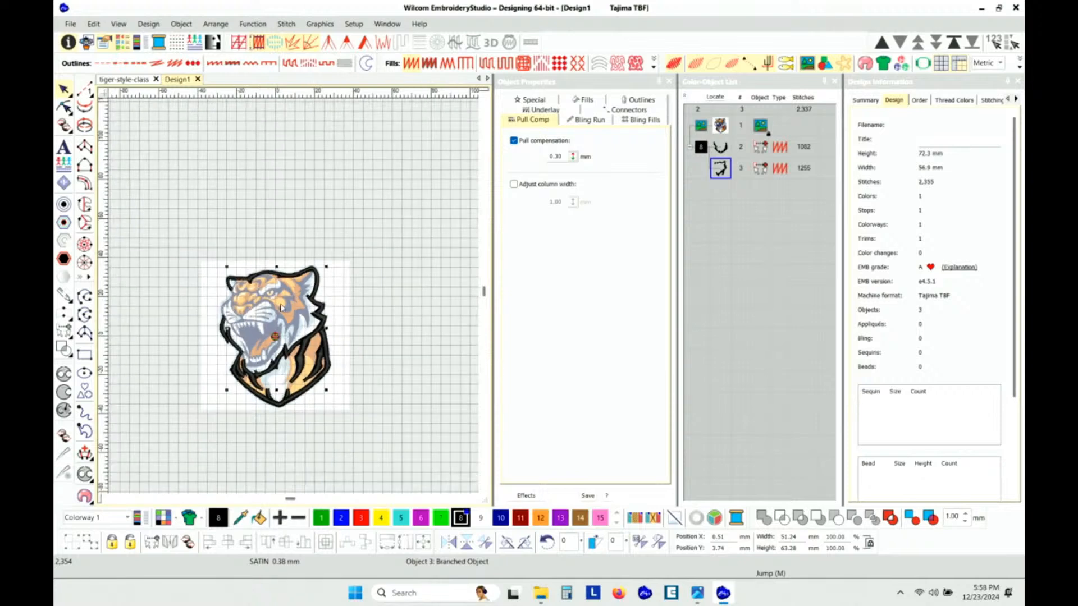
{"action": "key", "text": "d"}
{"action": "scroll", "coordinate": [295, 300], "scroll_direction": "up", "scroll_amount": 1}
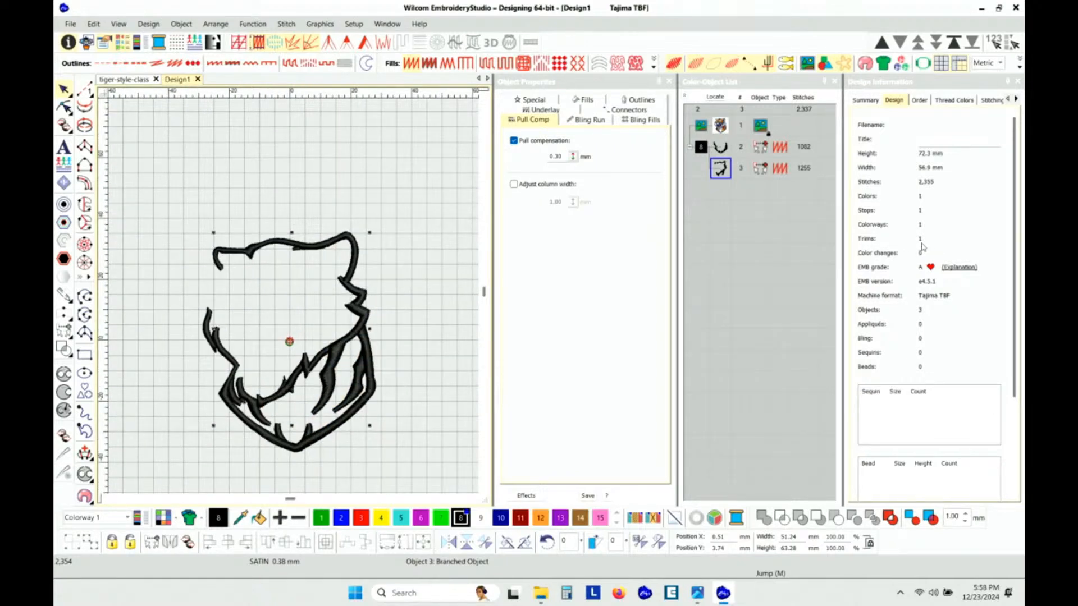
Deselect the head outline and play back the complete stitch-out of the design in the stitch player.
{"action": "left_click", "coordinate": [448, 281]}
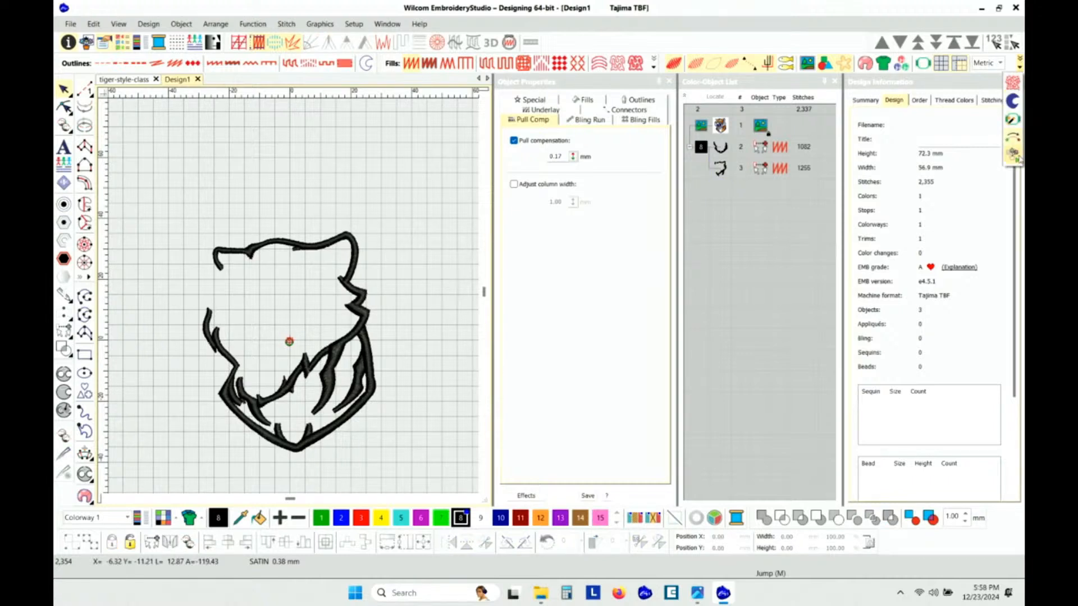
{"action": "key", "text": "s"}
{"action": "key", "text": "shift+r"}
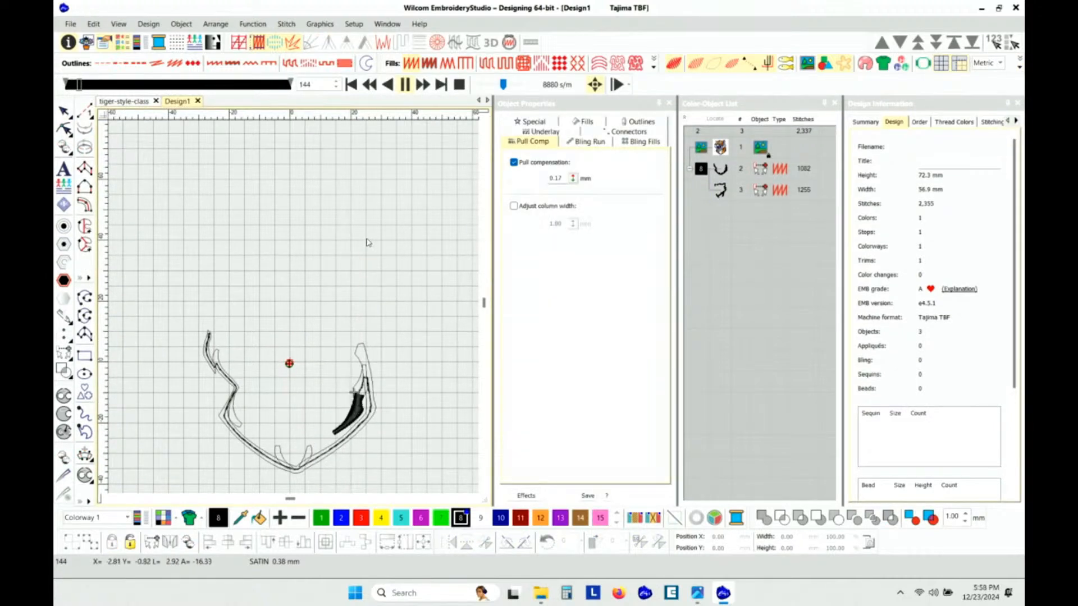
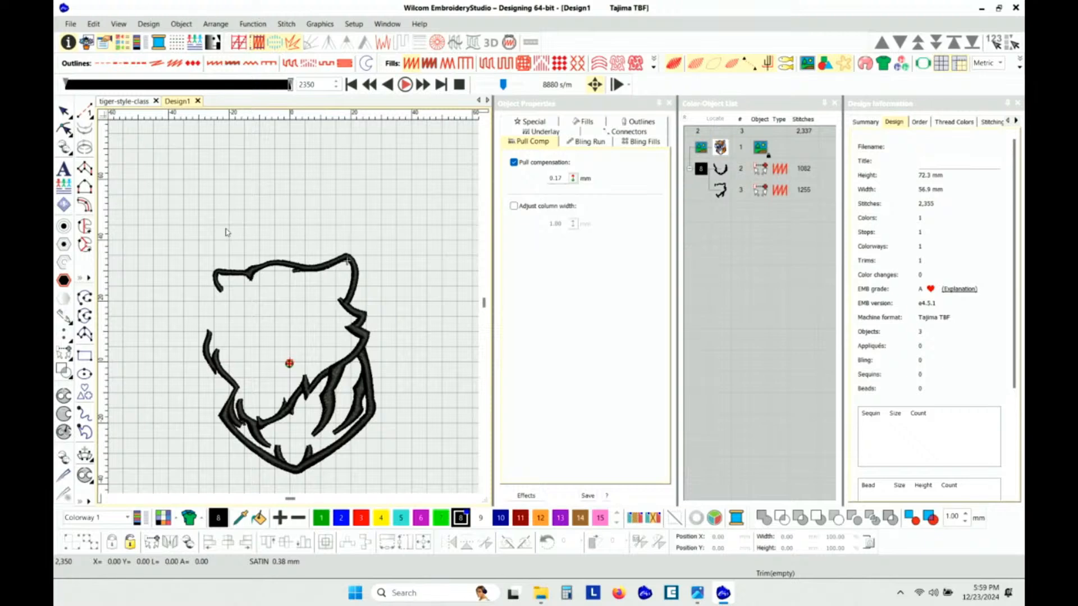
{"action": "left_click", "coordinate": [67, 116]}
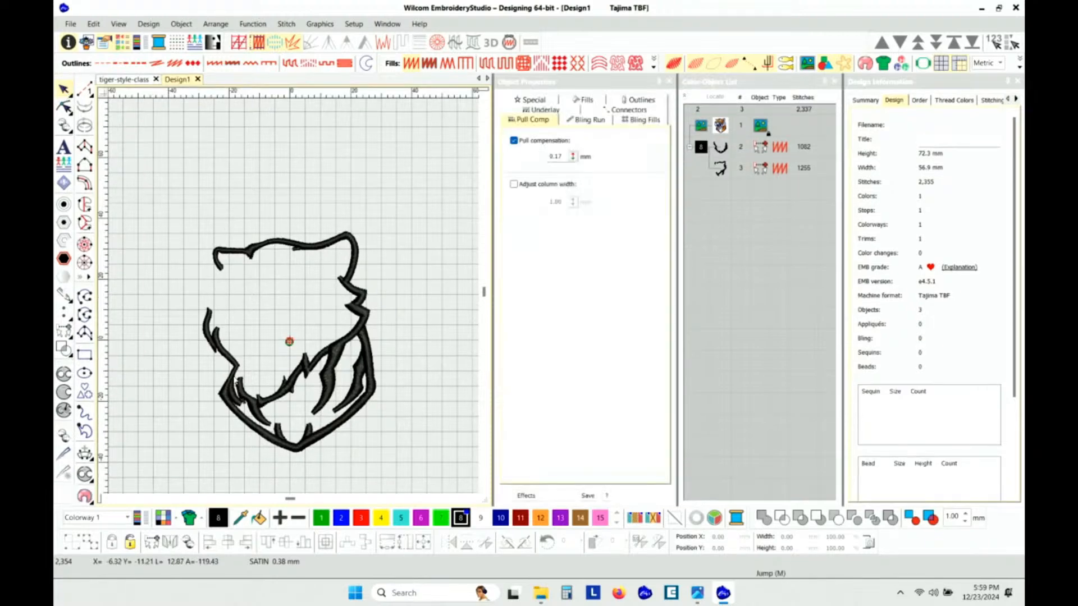
Reshape the small upper barb on the jaw outline, removing its left-edge curve node and moving one tip node outward.
{"action": "scroll", "coordinate": [288, 396], "scroll_direction": "up", "scroll_amount": 3}
{"action": "scroll", "coordinate": [296, 258], "scroll_direction": "up", "scroll_amount": 3}
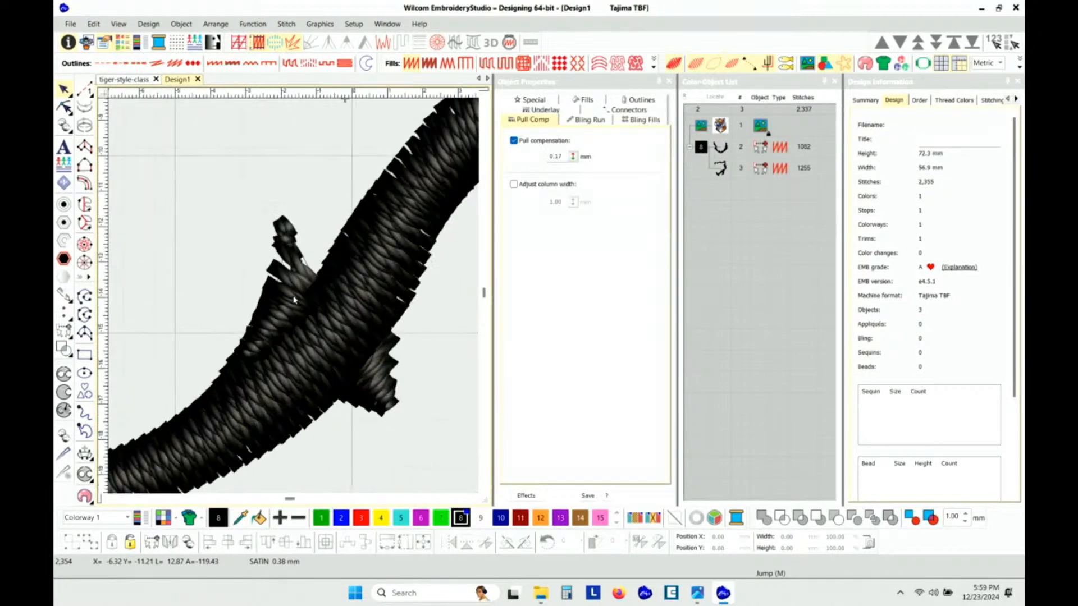
{"action": "left_click", "coordinate": [283, 307]}
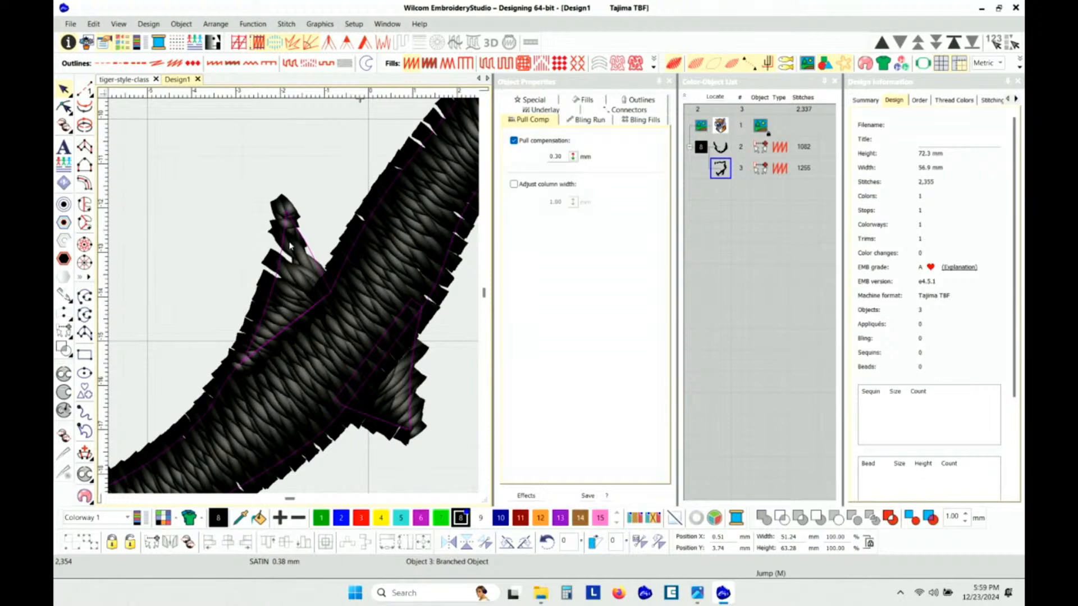
{"action": "key", "text": "h"}
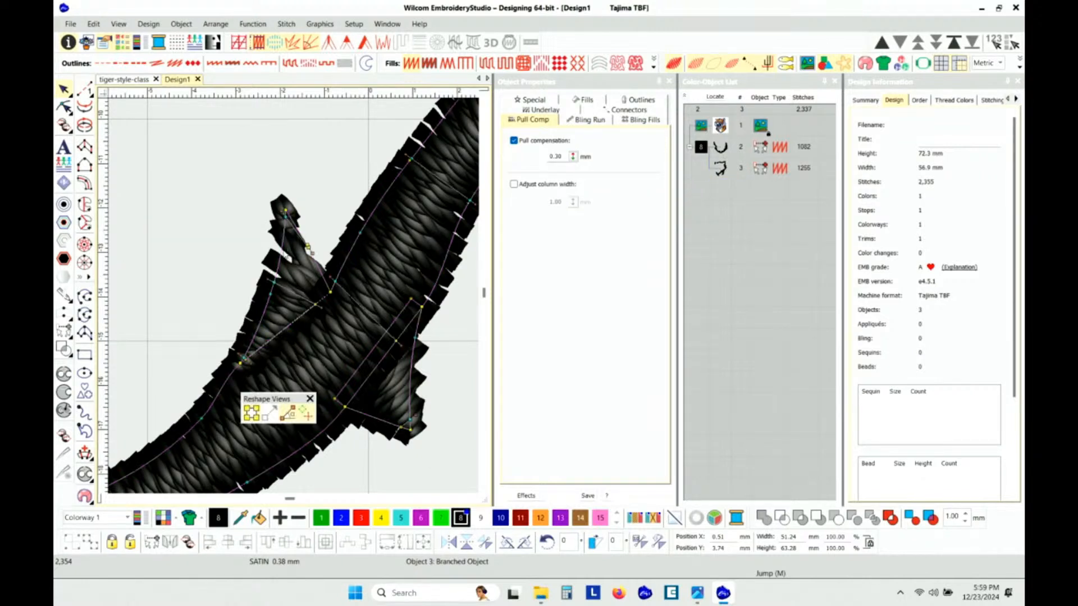
{"action": "left_click", "coordinate": [276, 284]}
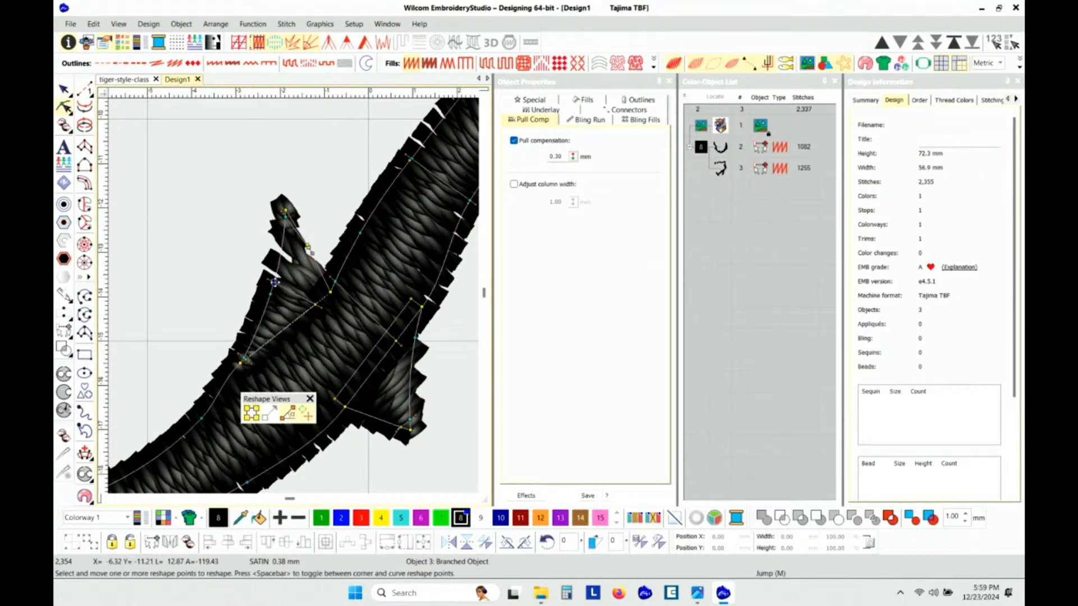
{"action": "key", "text": "Delete"}
{"action": "left_click", "coordinate": [286, 217]}
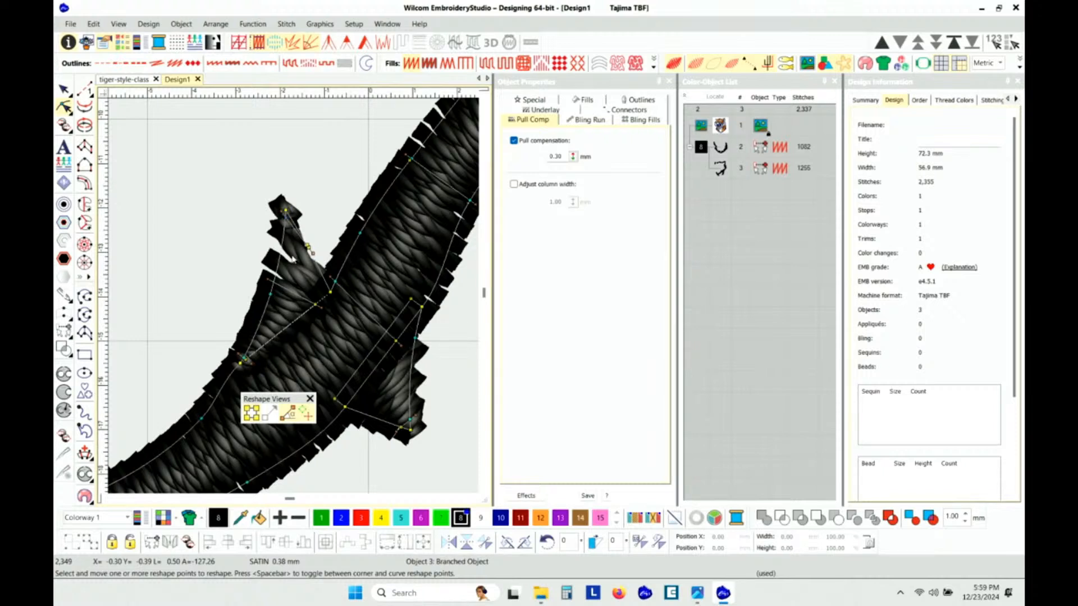
{"action": "left_click_drag", "start_coordinate": [284, 215], "coordinate": [259, 203]}
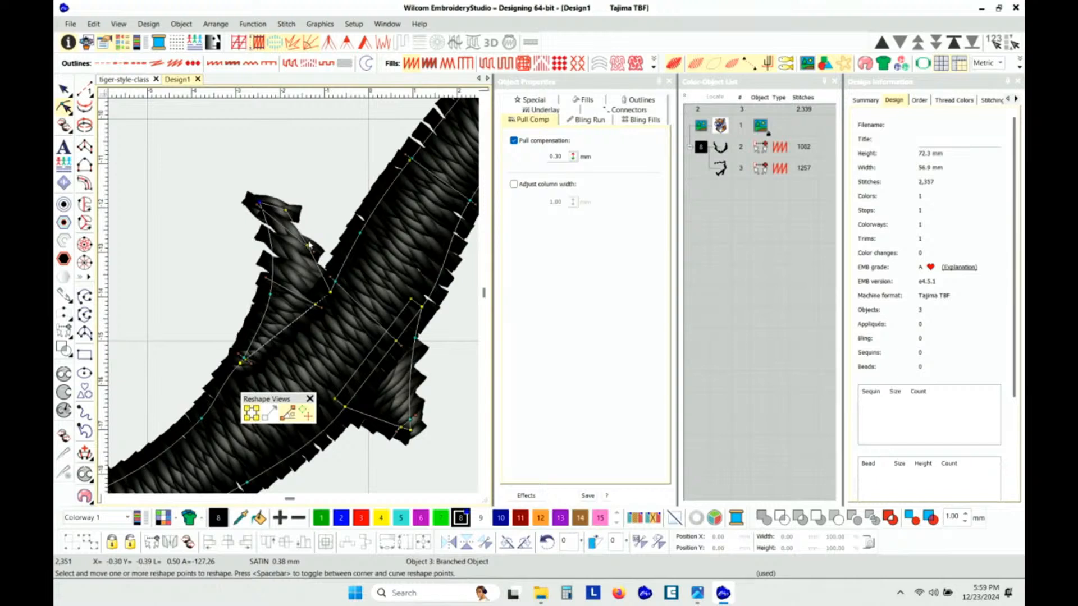
Widen the upper barb by removing its middle right-edge node and moving the remaining right-side and tip nodes outward.
{"action": "left_click_drag", "start_coordinate": [307, 245], "coordinate": [310, 247]}
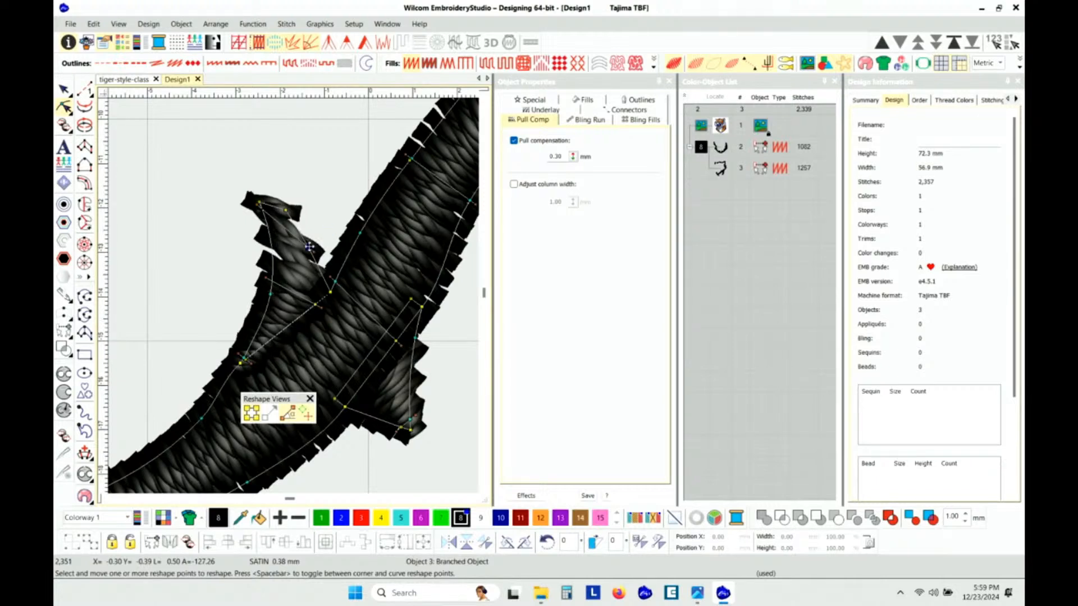
{"action": "key", "text": "Delete"}
{"action": "left_click", "coordinate": [331, 293]}
{"action": "left_click_drag", "start_coordinate": [332, 294], "coordinate": [332, 206]}
{"action": "left_click_drag", "start_coordinate": [253, 209], "coordinate": [250, 249]}
{"action": "left_click_drag", "start_coordinate": [285, 210], "coordinate": [319, 199]}
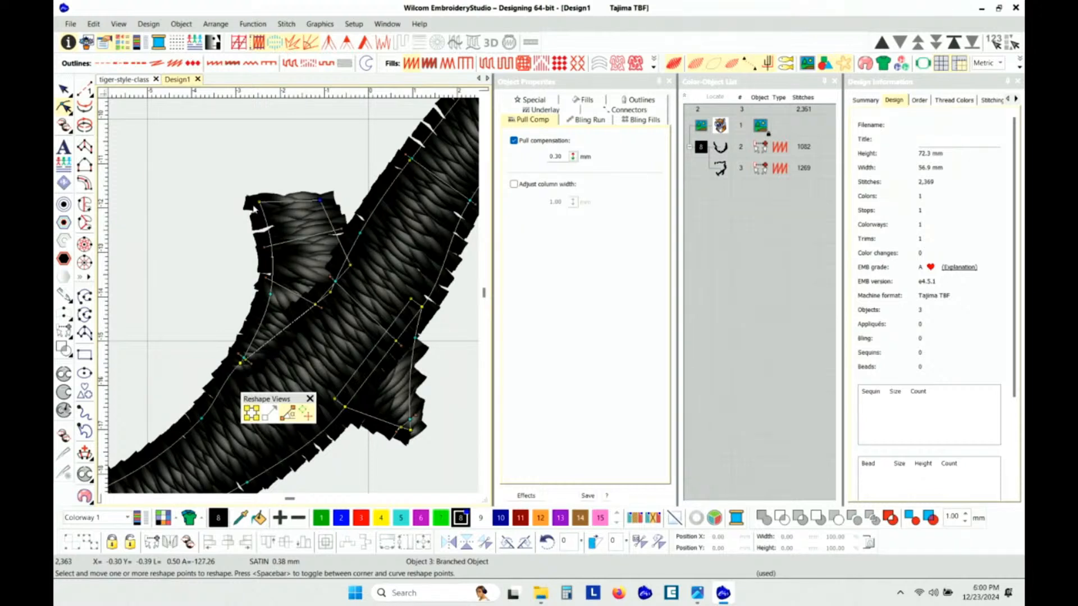
{"action": "key", "text": "Escape"}
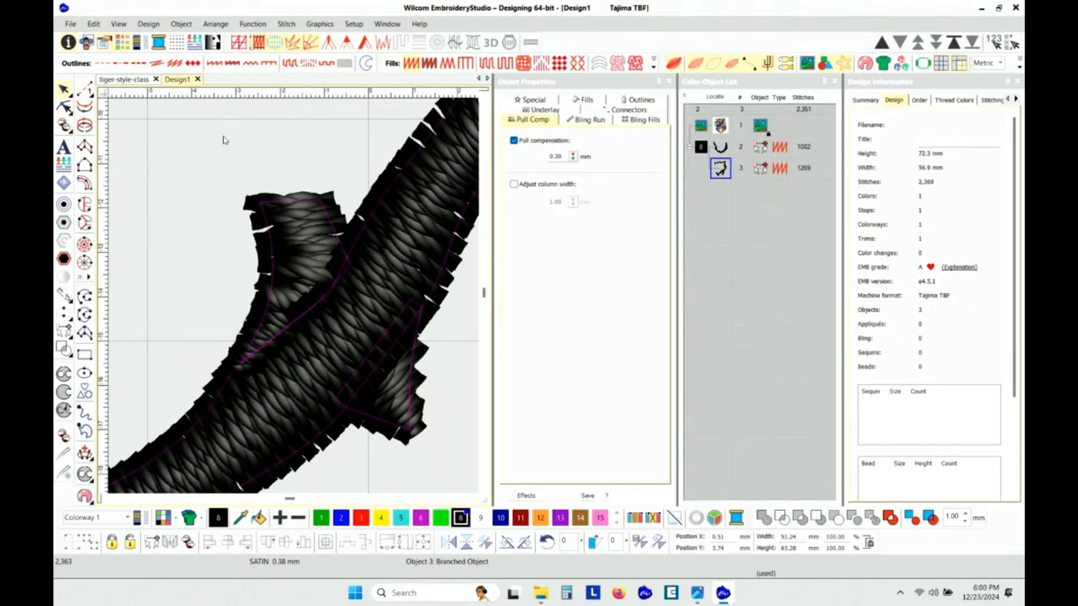
Examine how the widened upper barb looks along the jaw and within the whole outline without the artwork.
{"action": "scroll", "coordinate": [206, 231], "scroll_direction": "down", "scroll_amount": 4}
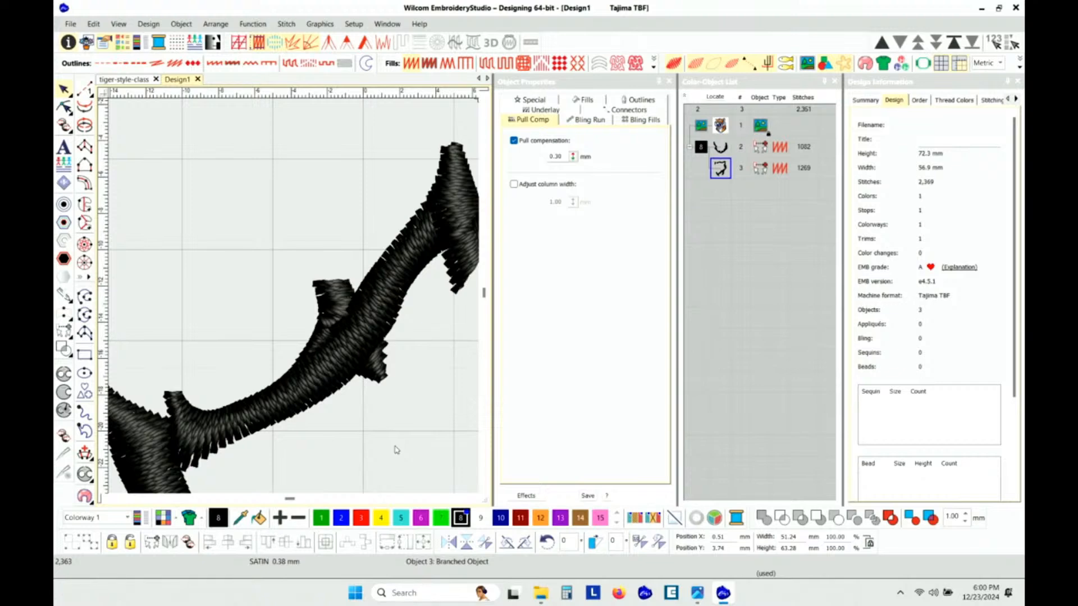
{"action": "scroll", "coordinate": [291, 301], "scroll_direction": "down", "scroll_amount": 4}
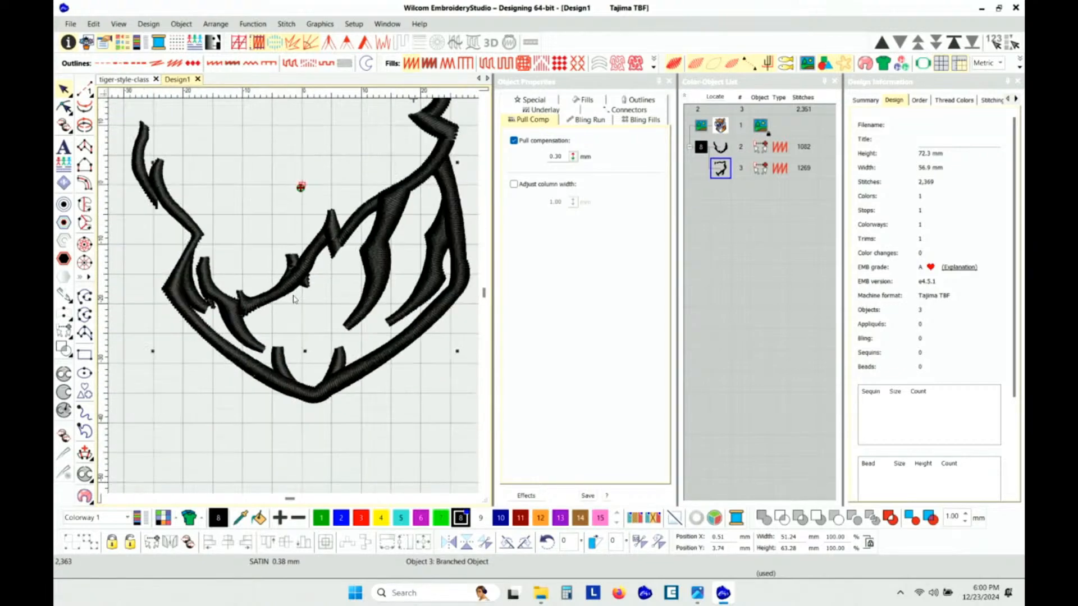
{"action": "scroll", "coordinate": [294, 300], "scroll_direction": "down", "scroll_amount": 2}
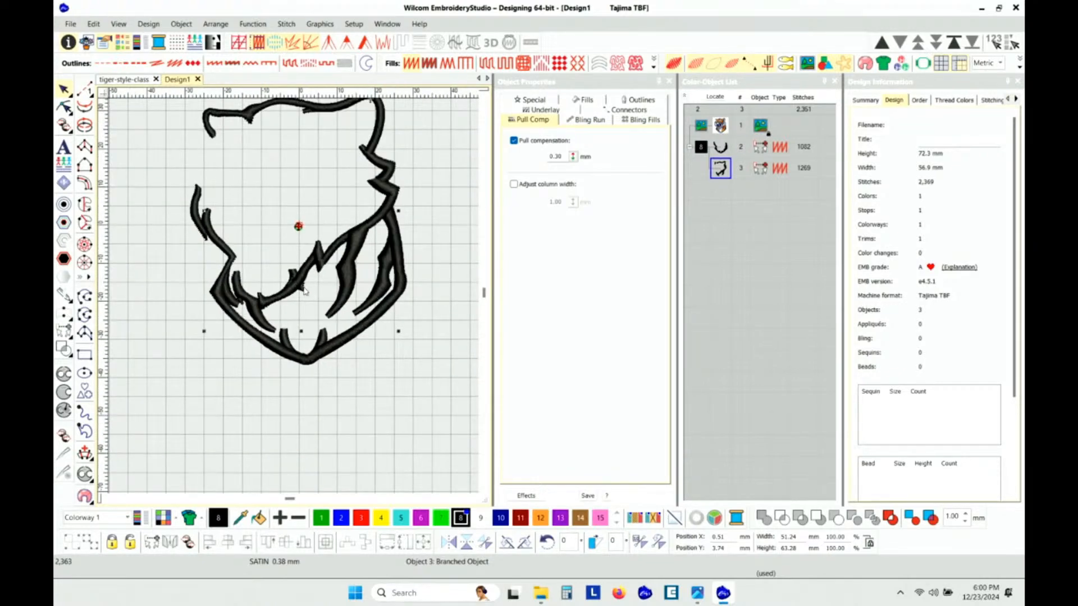
{"action": "scroll", "coordinate": [304, 290], "scroll_direction": "down", "scroll_amount": 1}
{"action": "scroll", "coordinate": [291, 296], "scroll_direction": "up", "scroll_amount": 2}
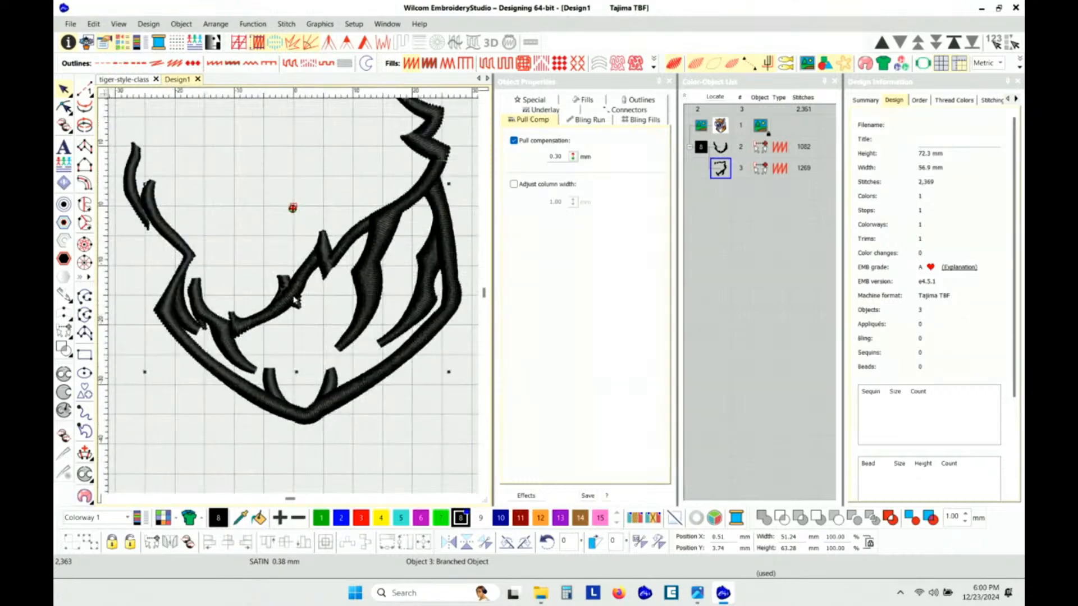
{"action": "scroll", "coordinate": [296, 304], "scroll_direction": "up", "scroll_amount": 3}
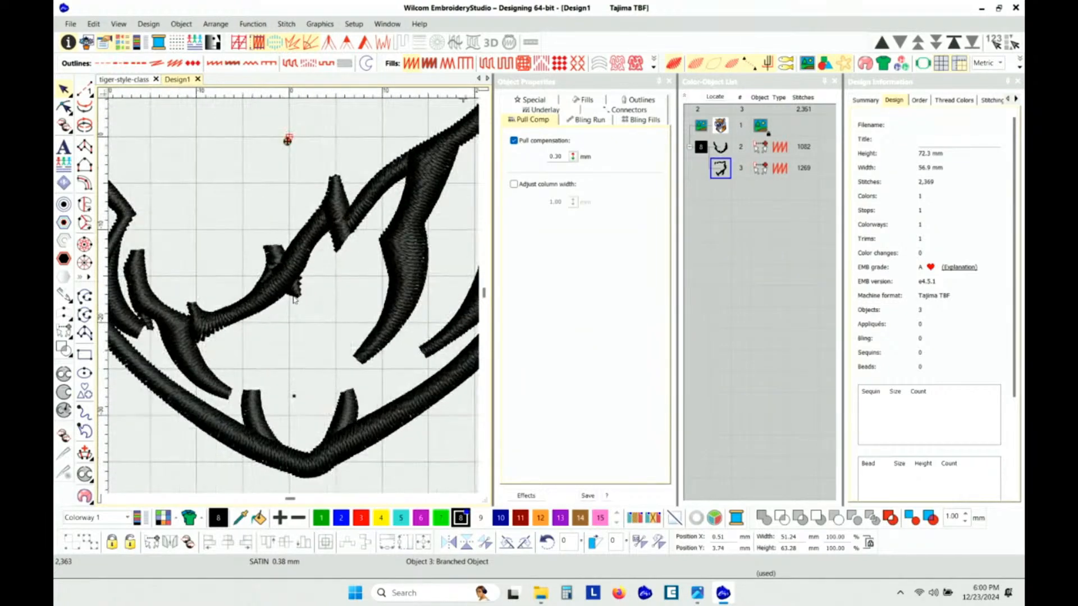
{"action": "scroll", "coordinate": [294, 299], "scroll_direction": "down", "scroll_amount": 1}
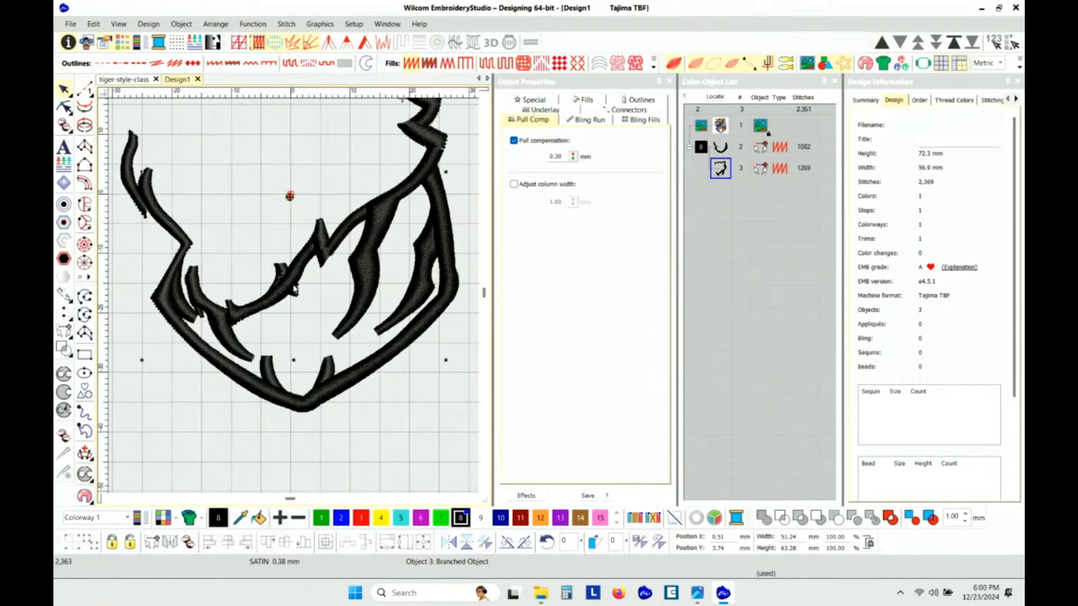
{"action": "scroll", "coordinate": [295, 290], "scroll_direction": "down", "scroll_amount": 2}
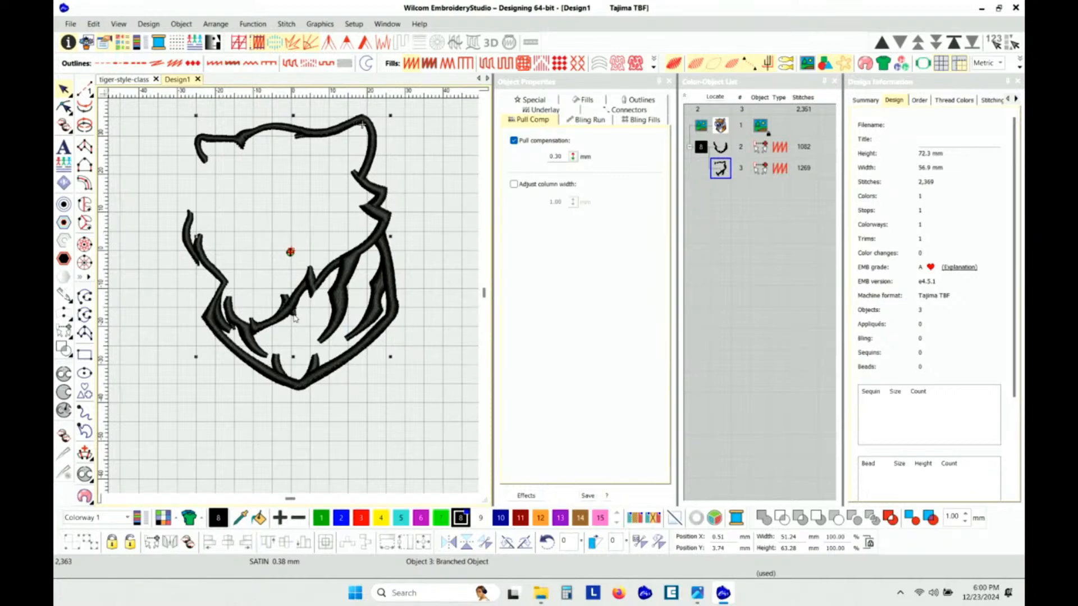
Reshape the small lower barb on the jaw outline, widening its tip and extending its nodes outward with the artwork displayed.
{"action": "scroll", "coordinate": [294, 317], "scroll_direction": "up", "scroll_amount": 8}
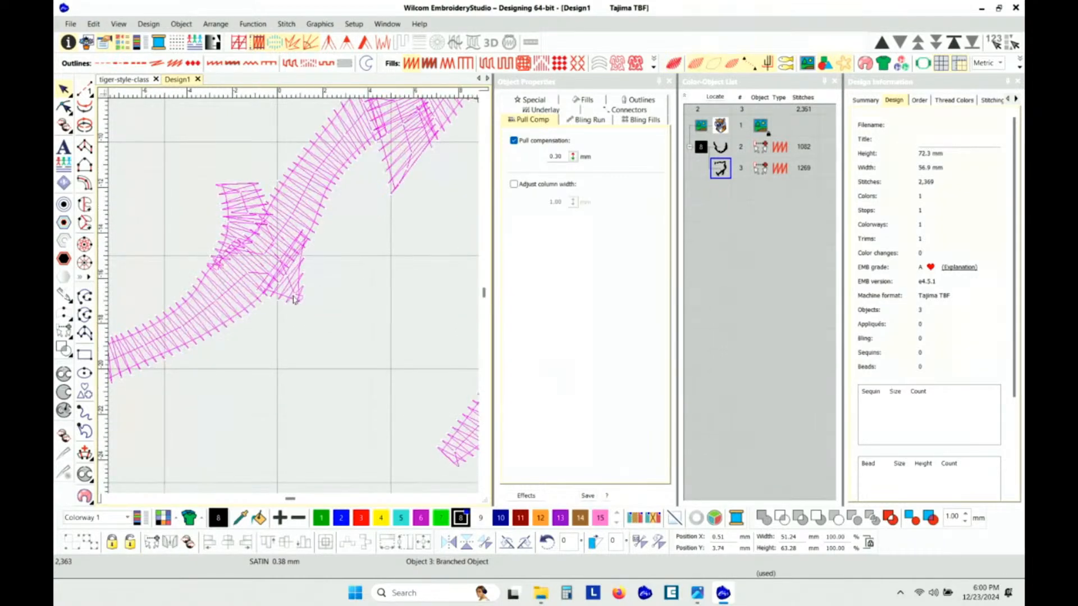
{"action": "scroll", "coordinate": [298, 296], "scroll_direction": "up", "scroll_amount": 3}
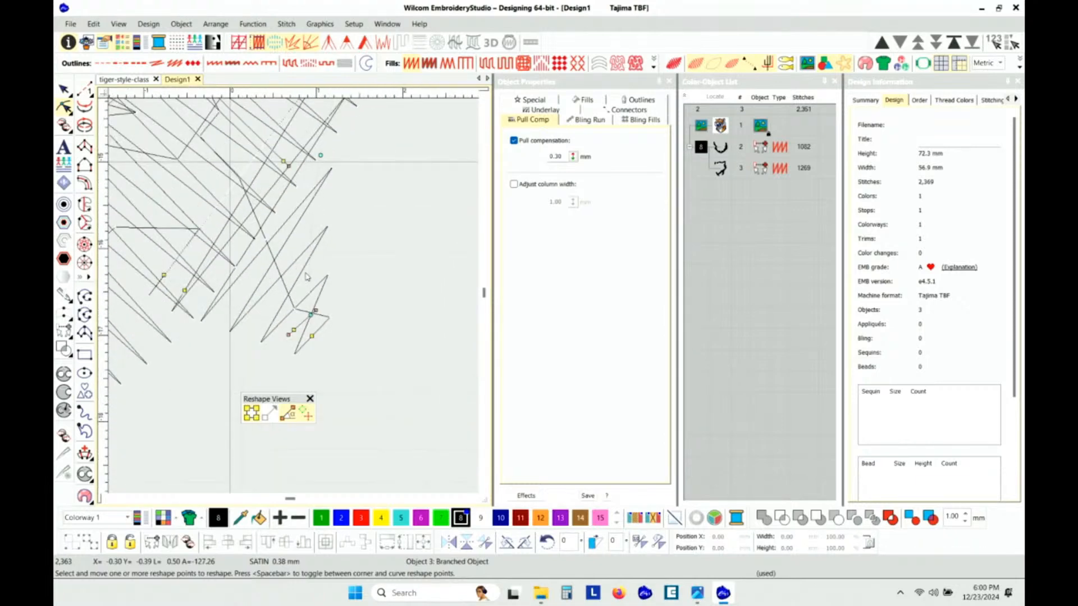
{"action": "left_click", "coordinate": [311, 315]}
{"action": "scroll", "coordinate": [326, 315], "scroll_direction": "down", "scroll_amount": 3}
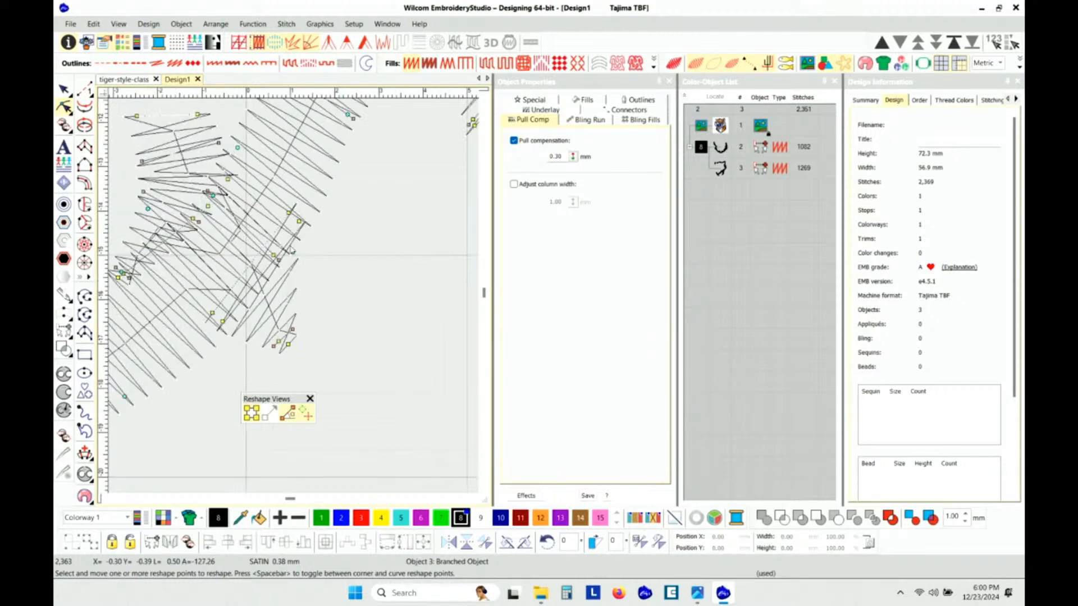
{"action": "left_click_drag", "start_coordinate": [292, 329], "coordinate": [317, 319]}
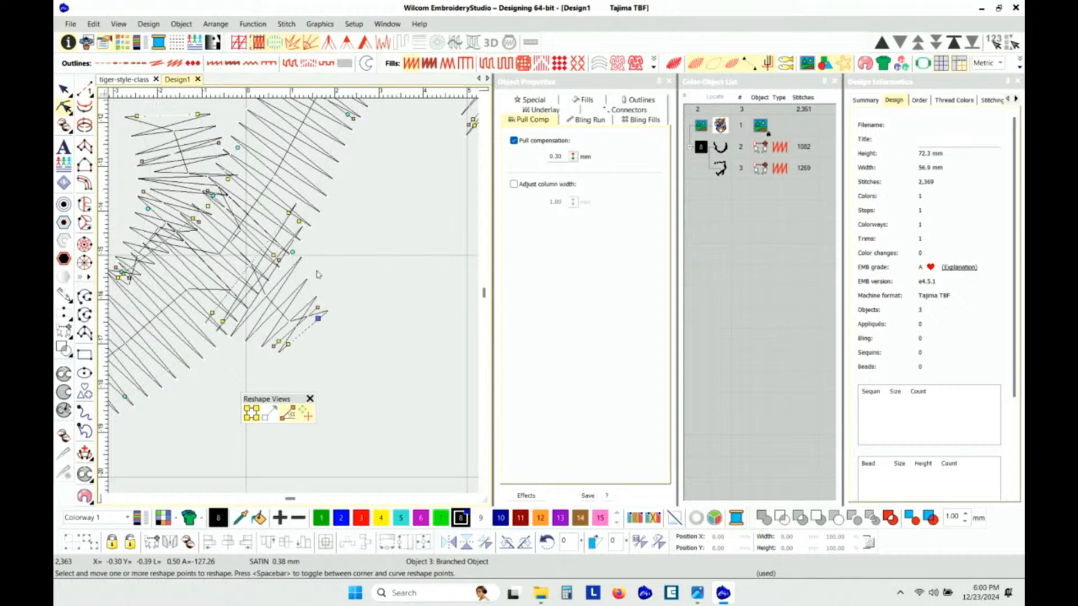
{"action": "left_click_drag", "start_coordinate": [292, 253], "coordinate": [305, 275]}
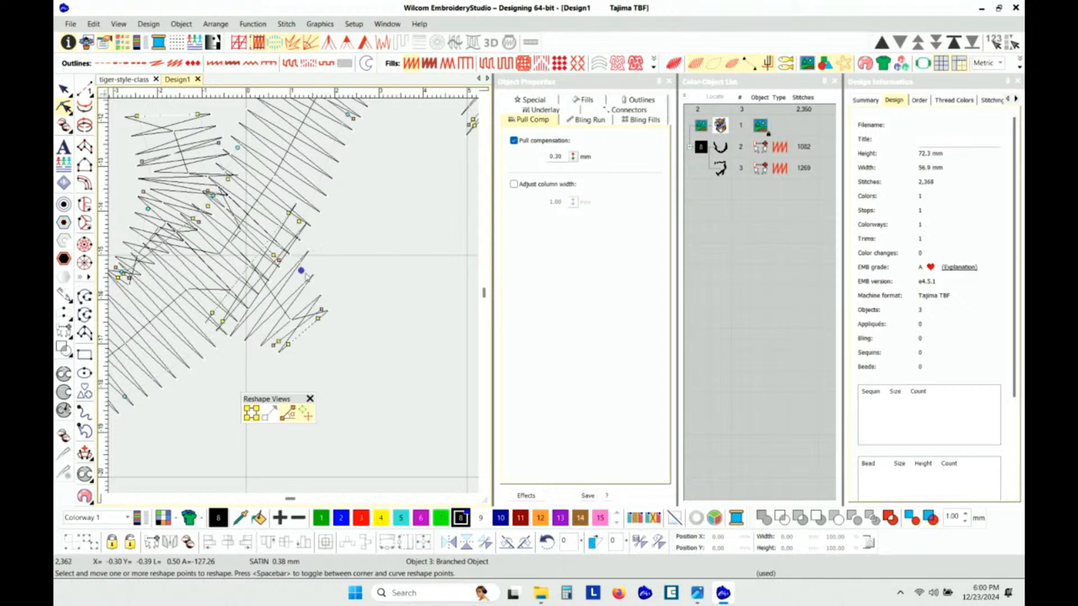
{"action": "left_click_drag", "start_coordinate": [361, 308], "coordinate": [307, 360]}
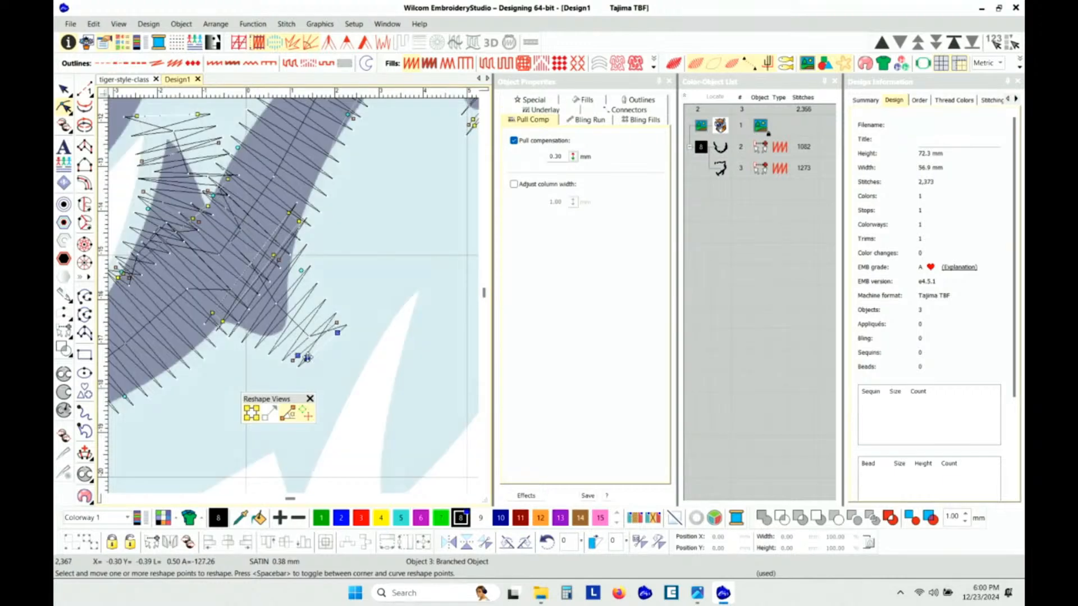
{"action": "scroll", "coordinate": [302, 345], "scroll_direction": "down", "scroll_amount": 2}
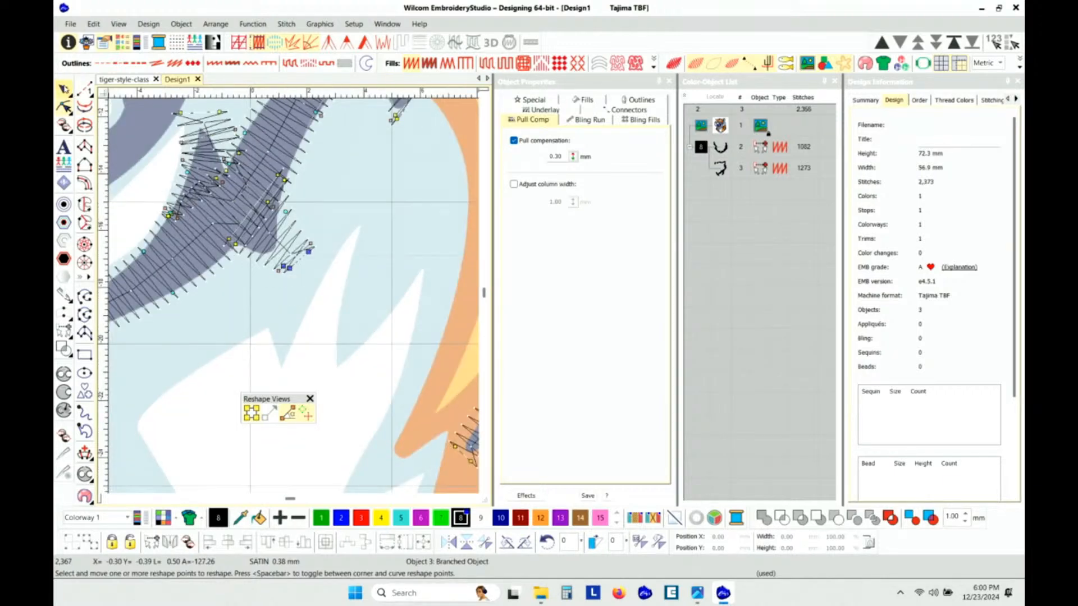
{"action": "left_click", "coordinate": [64, 90]}
Deselect the head outline and check both reshaped barbs in realistic stitch view over the artwork.
{"action": "scroll", "coordinate": [329, 346], "scroll_direction": "down", "scroll_amount": 3}
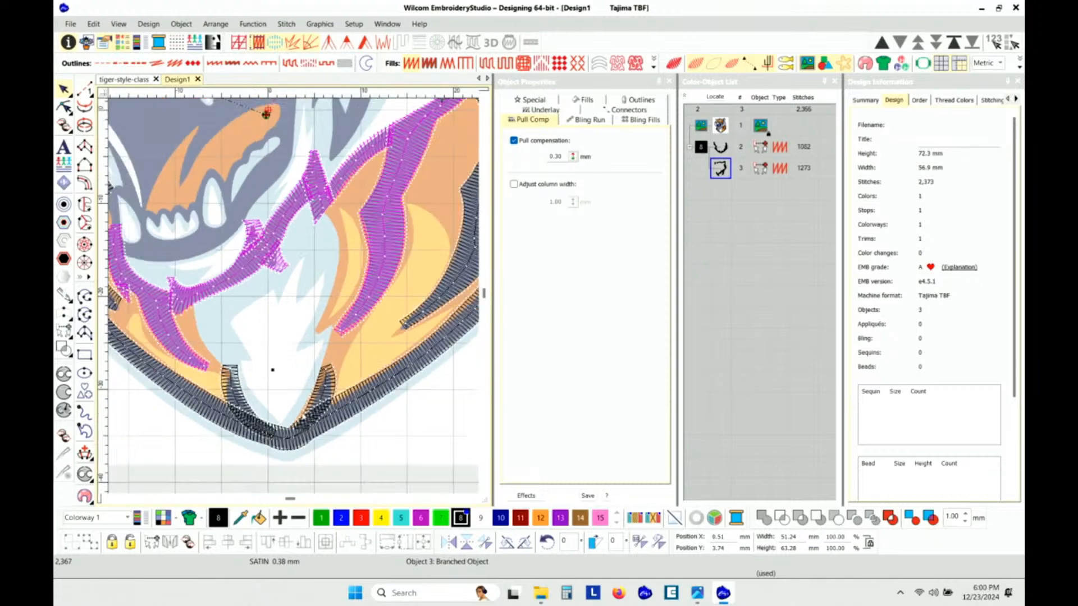
{"action": "left_click", "coordinate": [251, 448]}
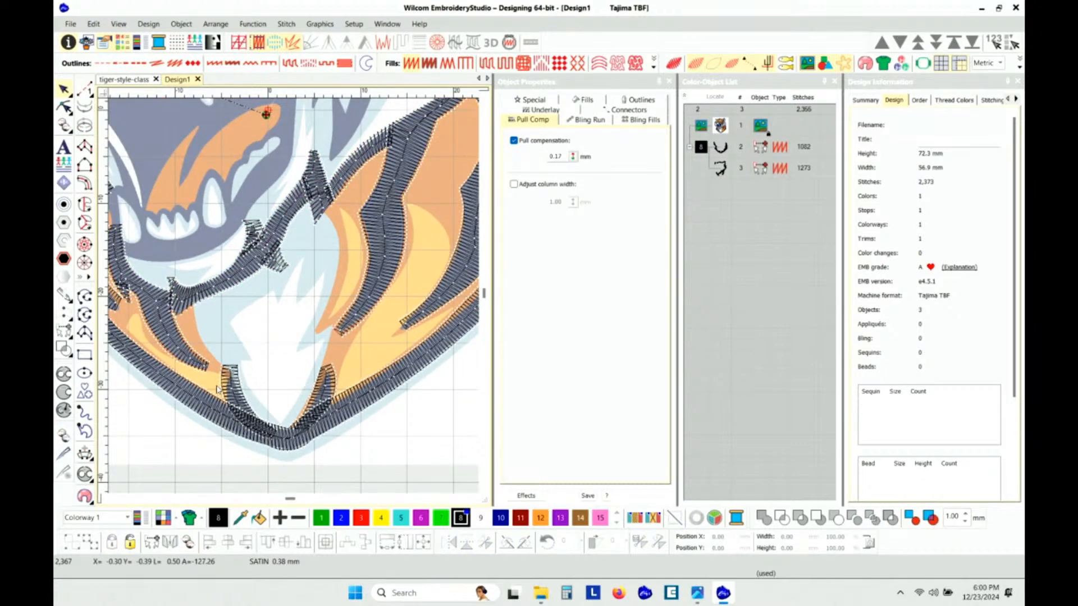
{"action": "scroll", "coordinate": [218, 389], "scroll_direction": "down", "scroll_amount": 2}
{"action": "scroll", "coordinate": [294, 296], "scroll_direction": "up", "scroll_amount": 4}
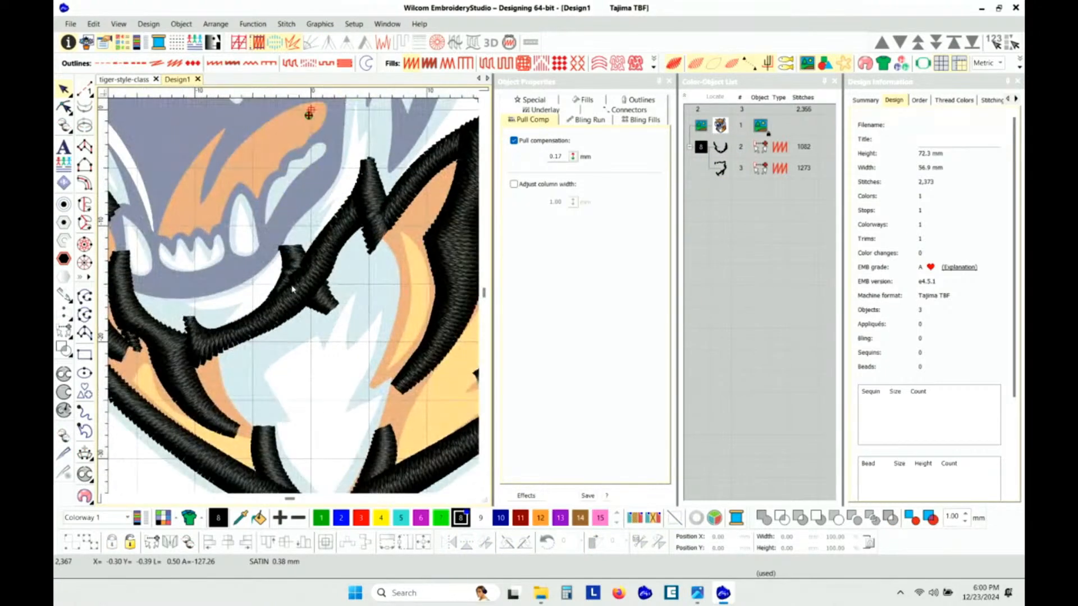
Smooth the upper barb's left edge by moving its curve node up toward the tip, then deselect the outline.
{"action": "left_click", "coordinate": [295, 241]}
{"action": "key", "text": "h"}
{"action": "scroll", "coordinate": [293, 298], "scroll_direction": "up", "scroll_amount": 2}
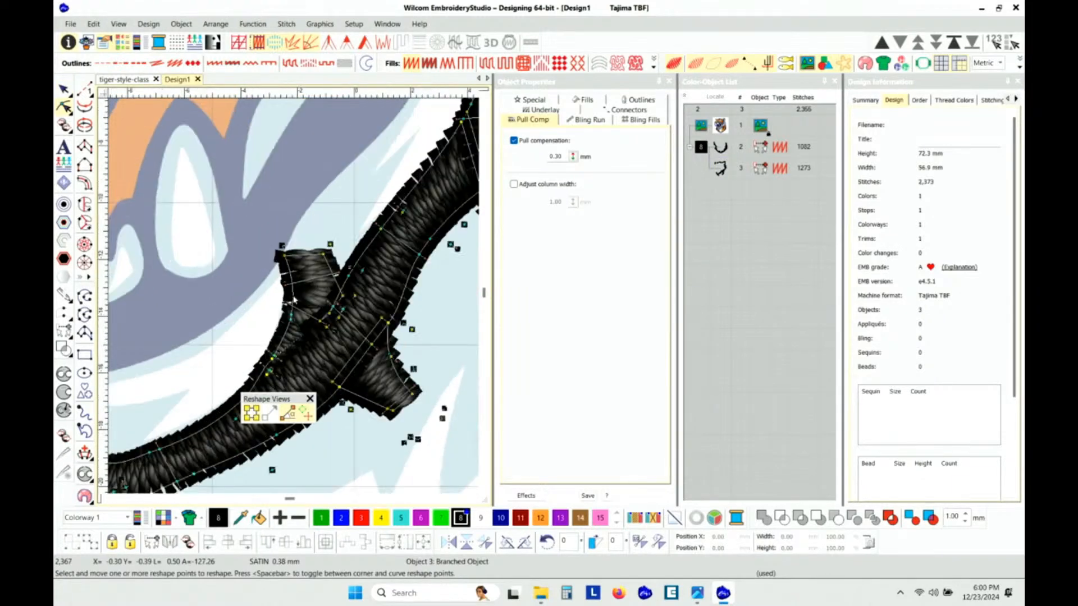
{"action": "left_click", "coordinate": [310, 398]}
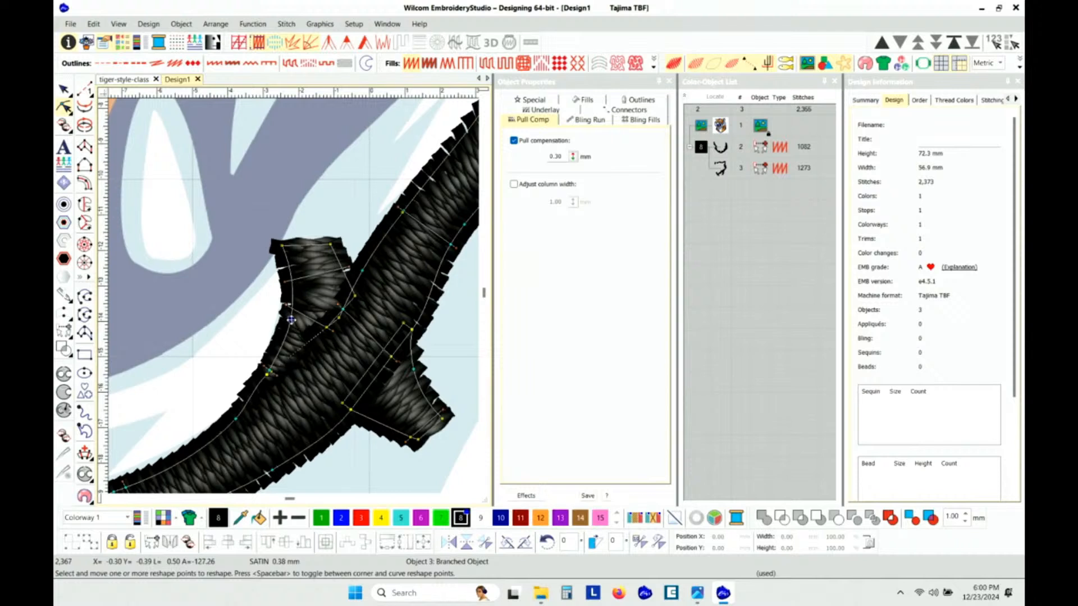
{"action": "left_click_drag", "start_coordinate": [291, 320], "coordinate": [277, 273]}
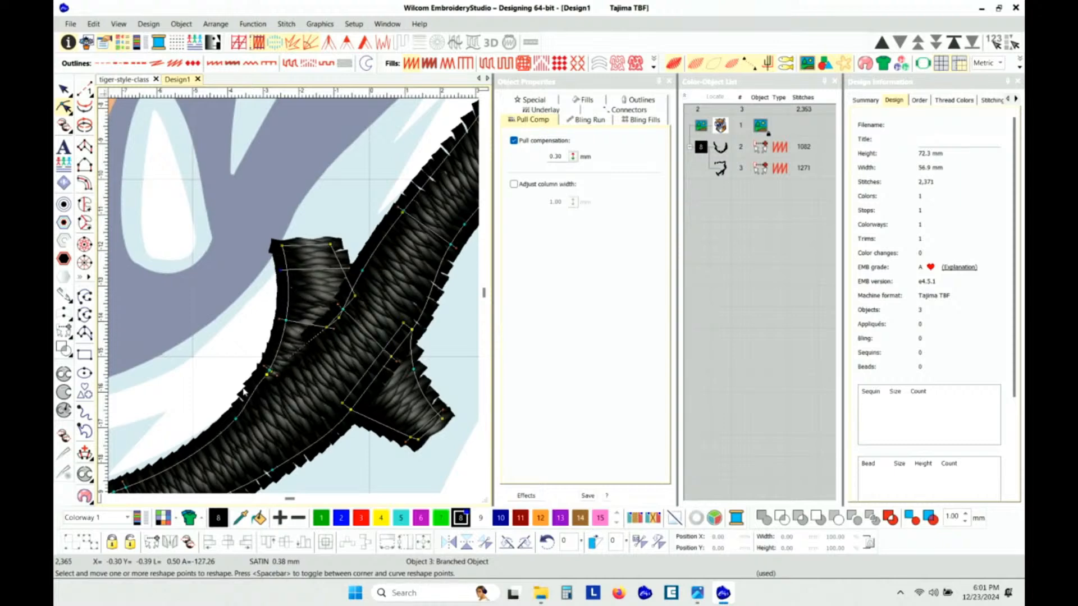
{"action": "left_click", "coordinate": [64, 89]}
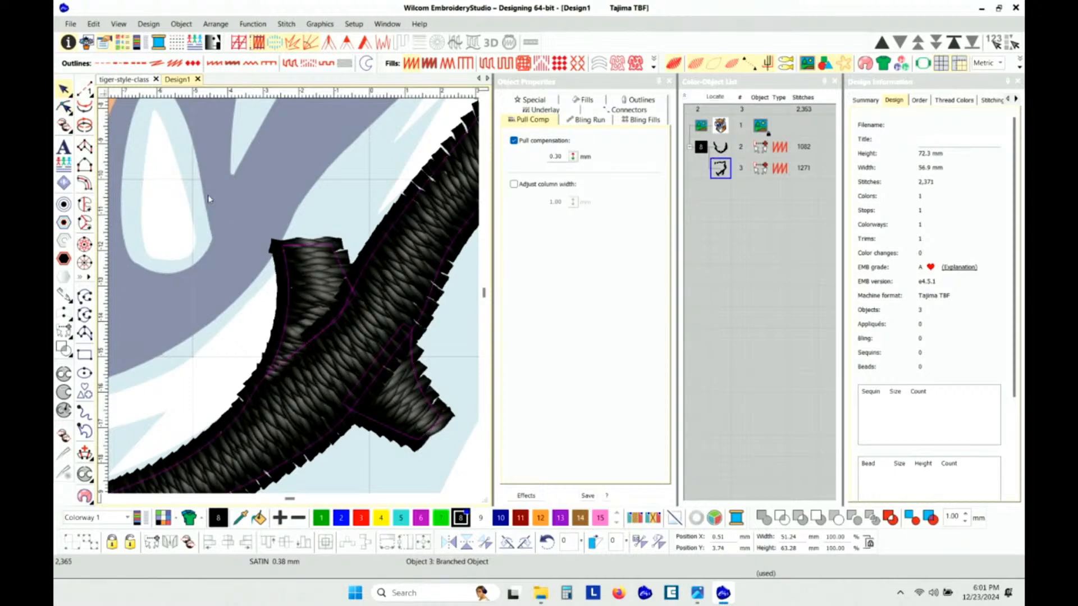
{"action": "scroll", "coordinate": [293, 300], "scroll_direction": "down", "scroll_amount": 6}
{"action": "left_click", "coordinate": [412, 423]}
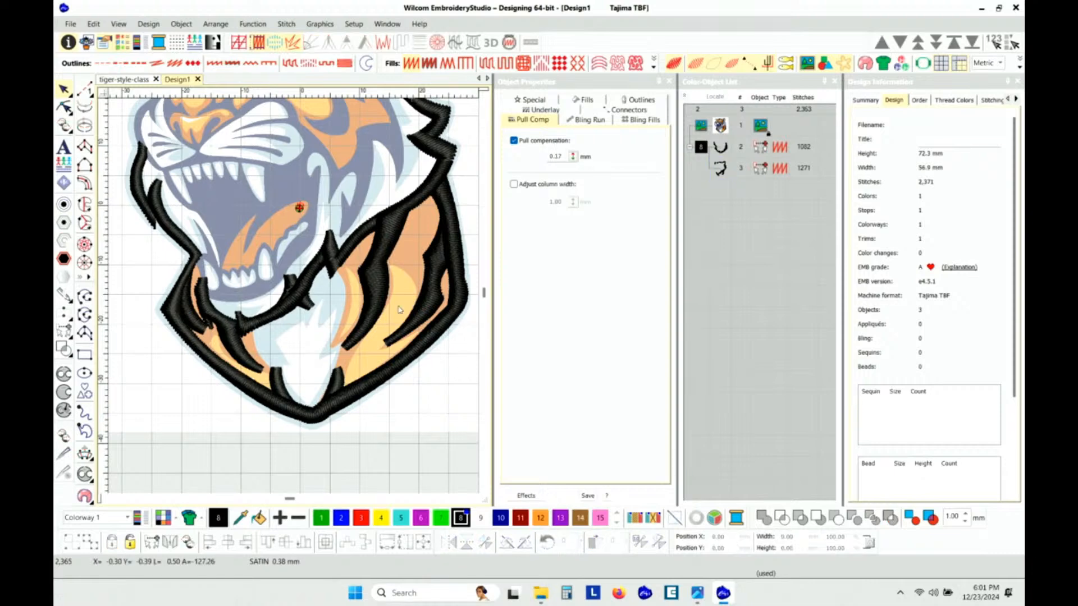
Turn off realistic stitch view and start a Complex Turning object for the dark cheek shading beside the open mouth.
{"action": "scroll", "coordinate": [291, 269], "scroll_direction": "down", "scroll_amount": 2}
{"action": "scroll", "coordinate": [292, 270], "scroll_direction": "up", "scroll_amount": 3}
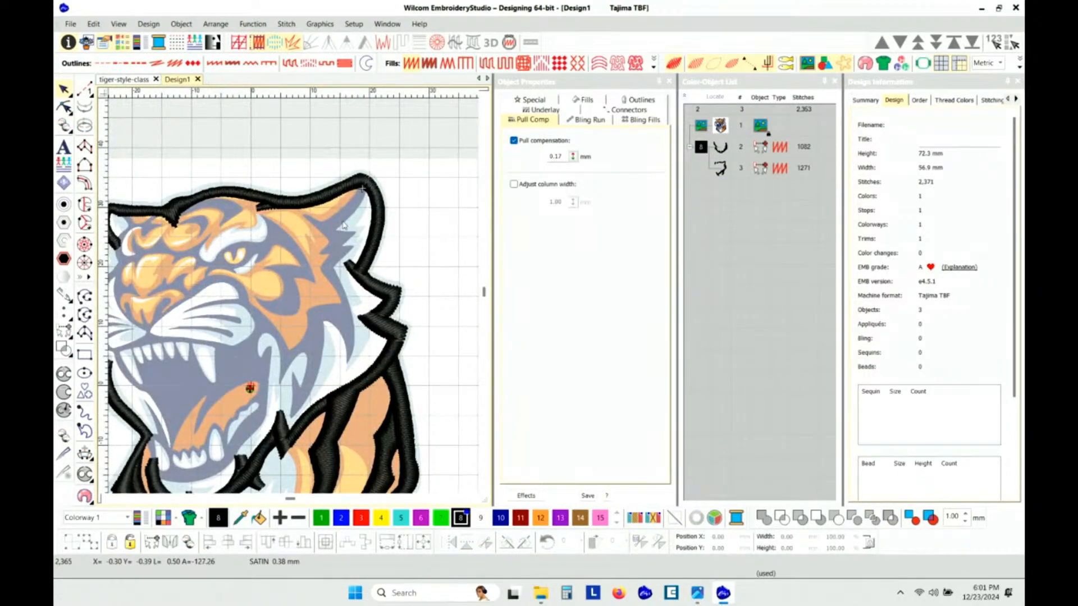
{"action": "scroll", "coordinate": [294, 299], "scroll_direction": "up", "scroll_amount": 2}
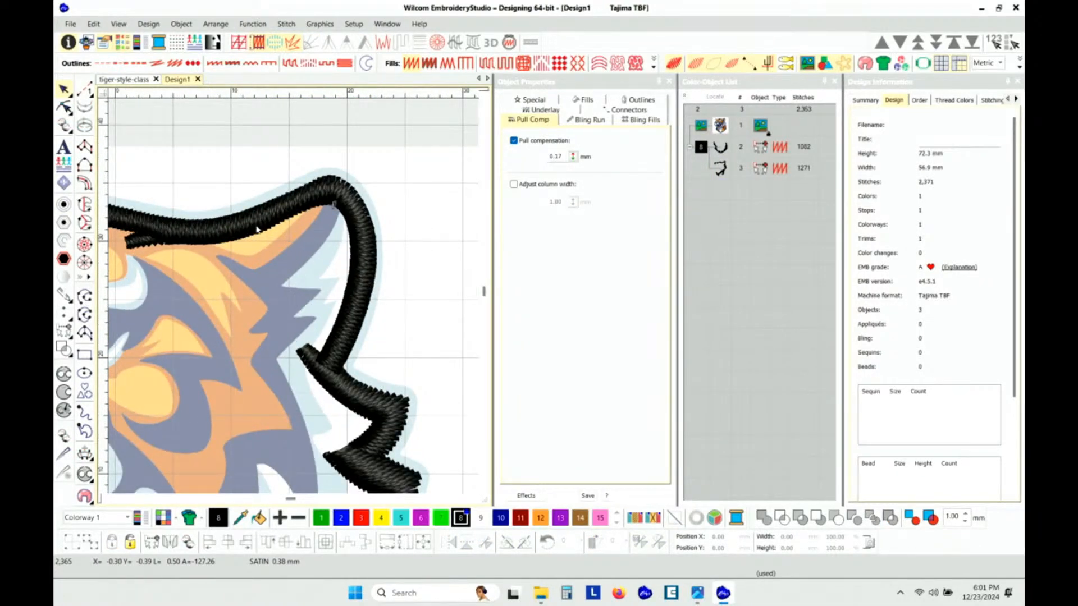
{"action": "key", "text": "t"}
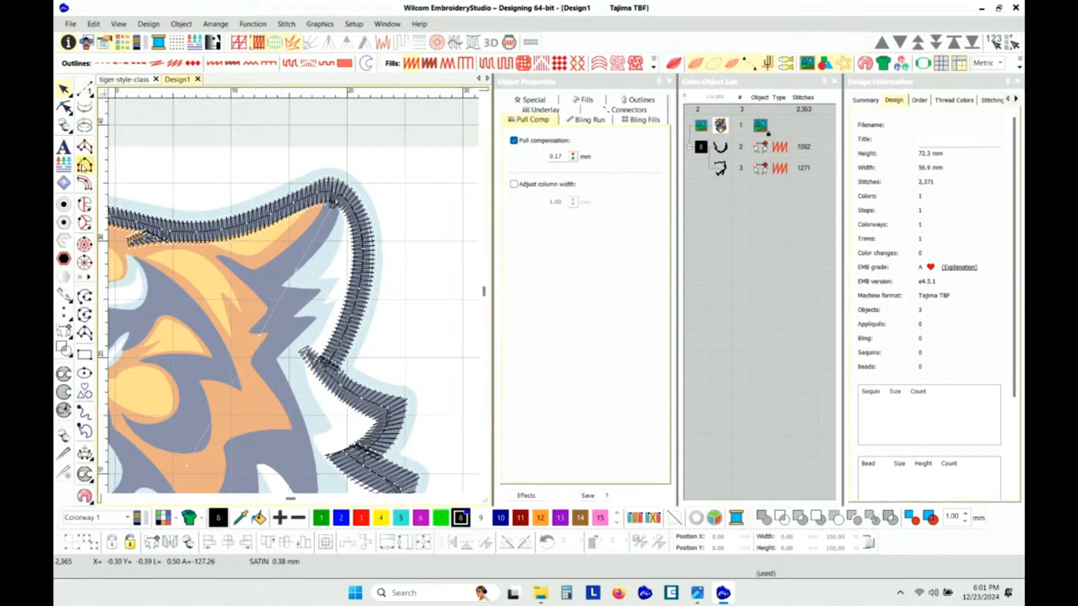
{"action": "left_click", "coordinate": [83, 165]}
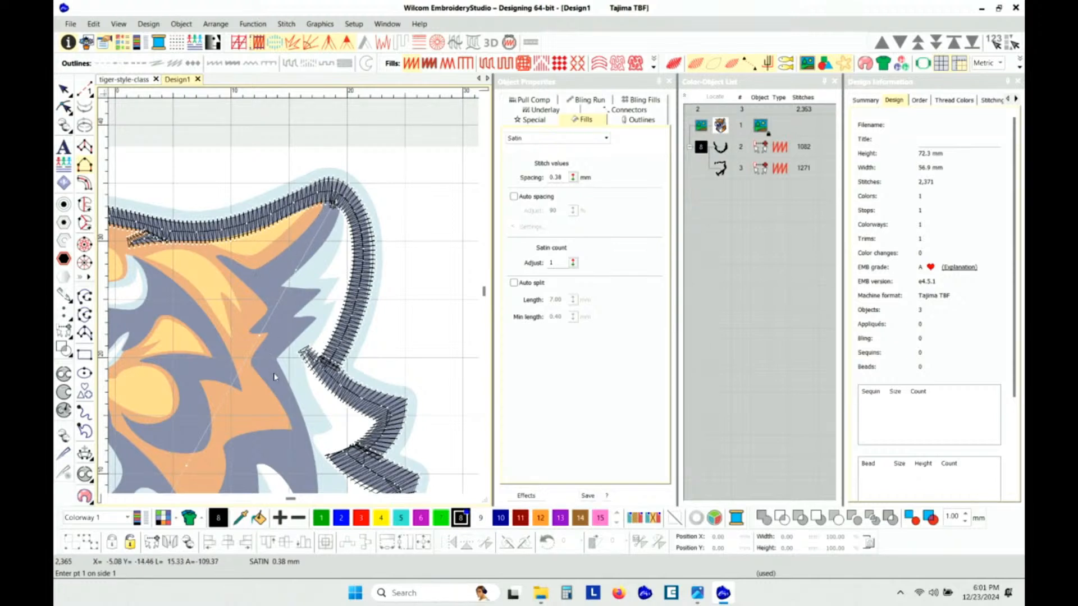
{"action": "scroll", "coordinate": [273, 373], "scroll_direction": "down", "scroll_amount": 1}
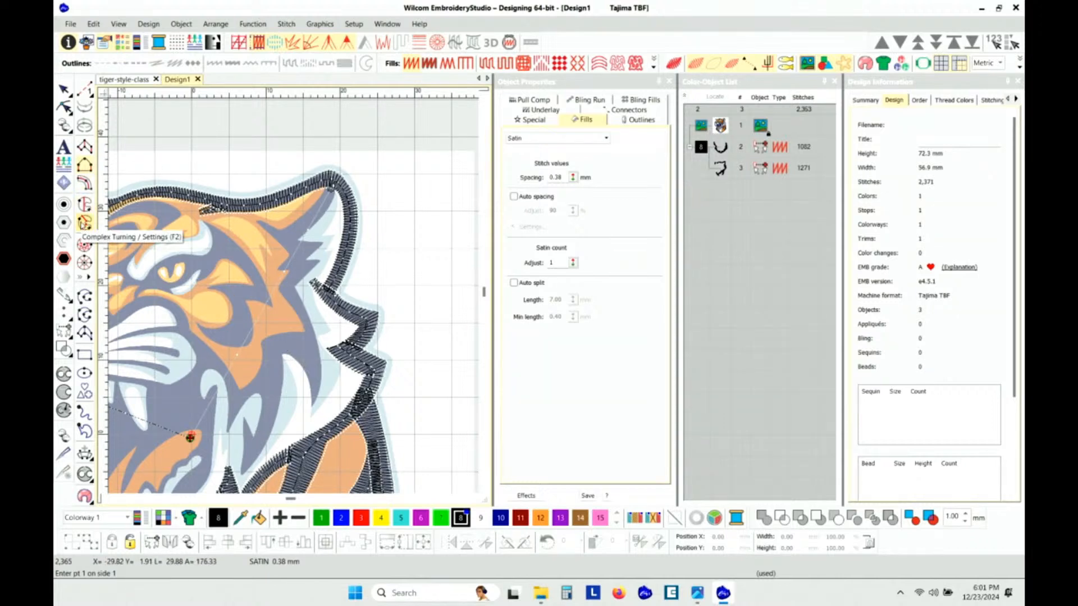
{"action": "left_click", "coordinate": [84, 223]}
{"action": "scroll", "coordinate": [213, 380], "scroll_direction": "down", "scroll_amount": 2}
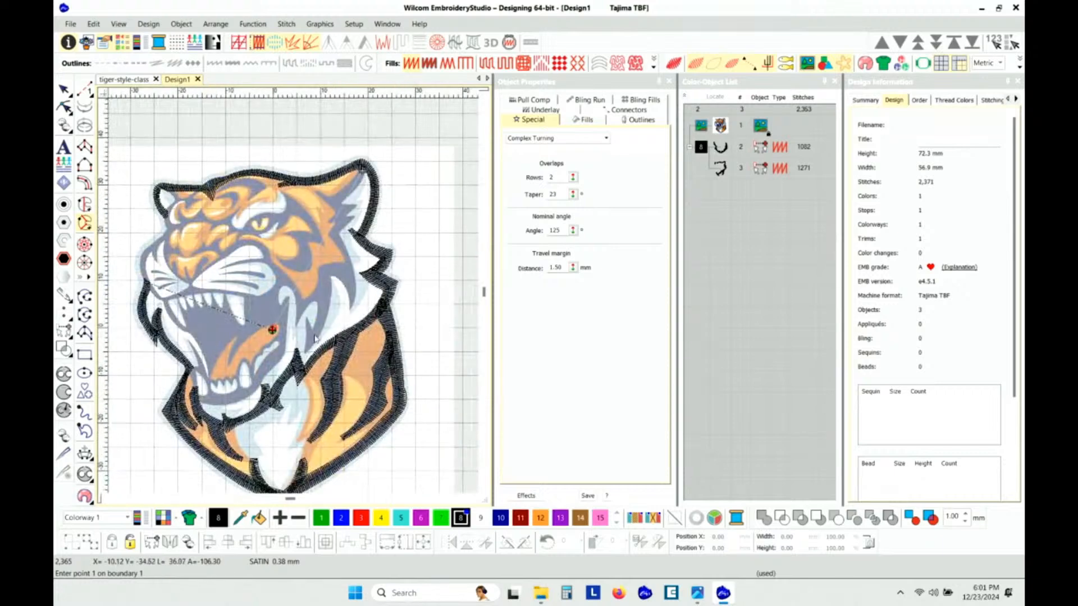
{"action": "scroll", "coordinate": [294, 294], "scroll_direction": "up", "scroll_amount": 3}
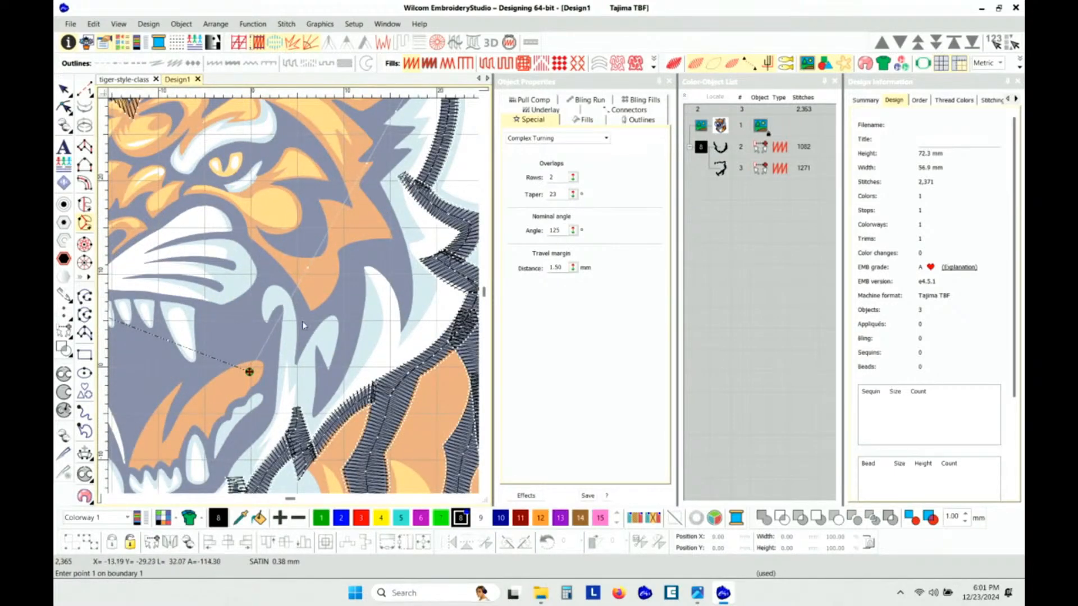
{"action": "left_click", "coordinate": [249, 238]}
{"action": "left_click", "coordinate": [273, 257]}
{"action": "left_click", "coordinate": [297, 285]}
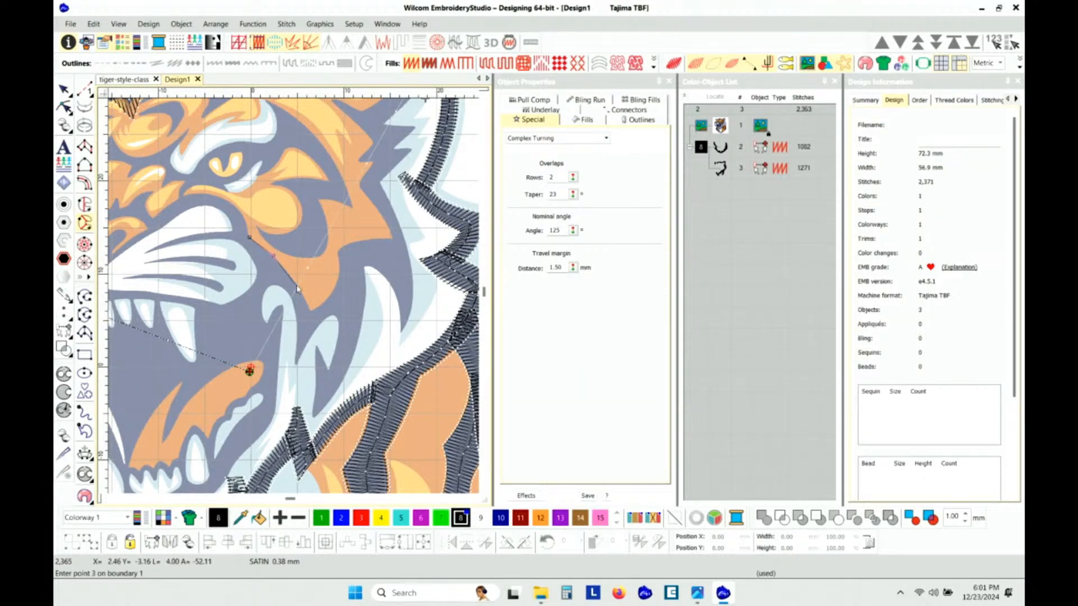
{"action": "left_click", "coordinate": [309, 311]}
{"action": "left_click", "coordinate": [337, 277]}
{"action": "left_click", "coordinate": [358, 242]}
{"action": "left_click", "coordinate": [392, 238]}
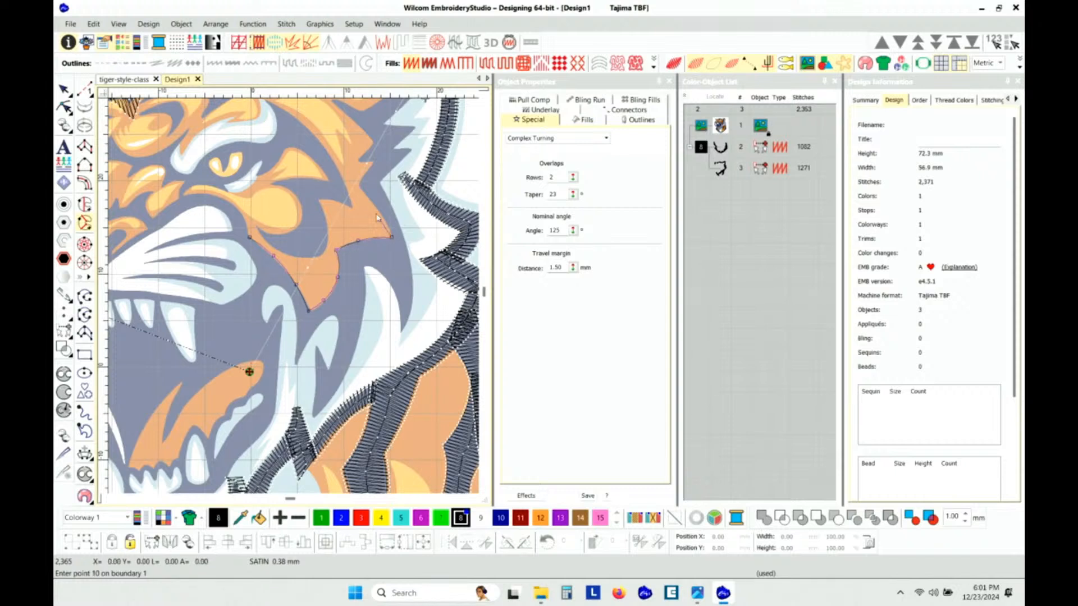
{"action": "left_click", "coordinate": [358, 183]}
{"action": "left_click", "coordinate": [375, 159]}
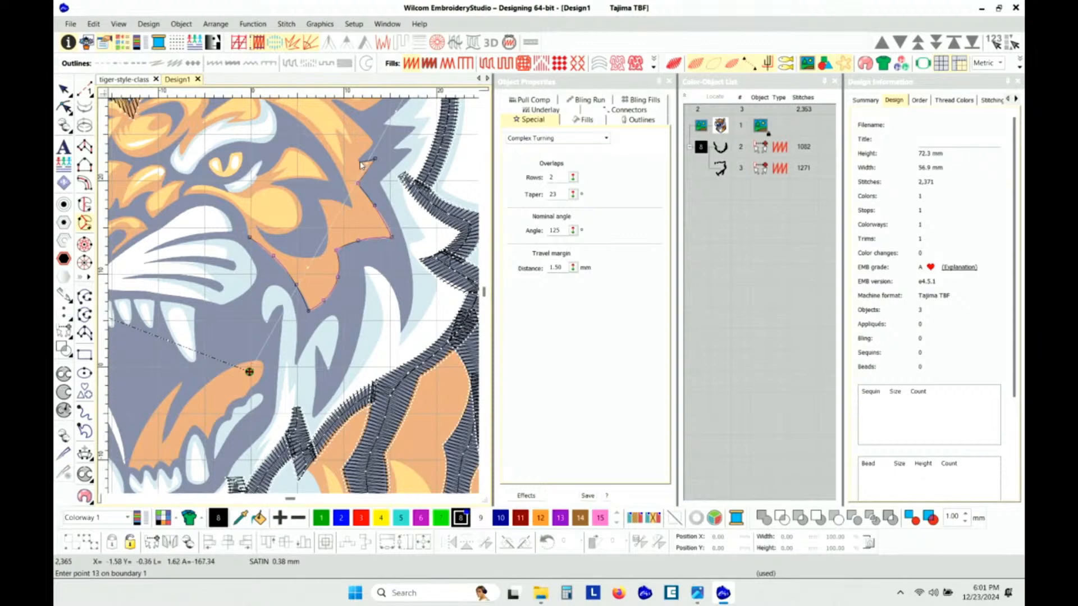
{"action": "left_click", "coordinate": [359, 163]}
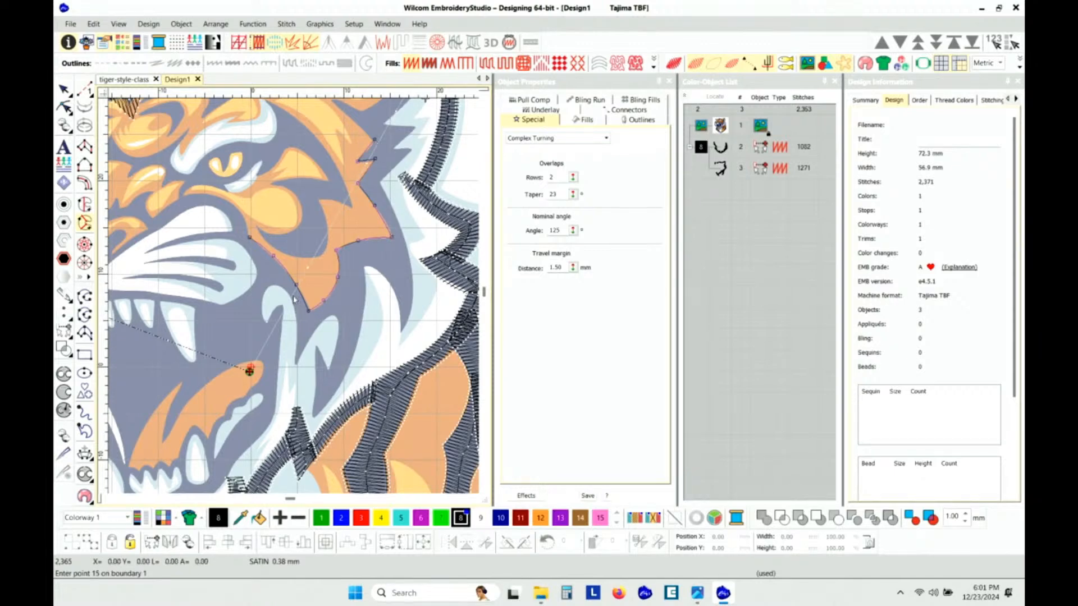
{"action": "scroll", "coordinate": [295, 299], "scroll_direction": "down", "scroll_amount": 1}
{"action": "scroll", "coordinate": [295, 299], "scroll_direction": "up", "scroll_amount": 3}
{"action": "left_click", "coordinate": [223, 232]}
{"action": "right_click", "coordinate": [240, 233]}
{"action": "left_click", "coordinate": [274, 250]}
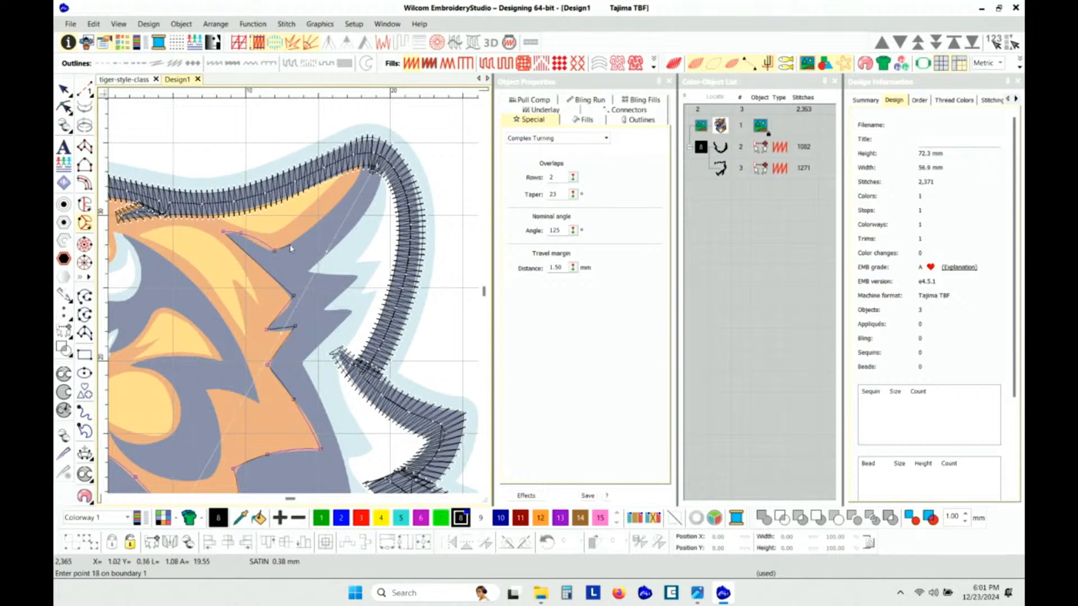
{"action": "left_click", "coordinate": [299, 236]}
{"action": "left_click", "coordinate": [336, 206]}
{"action": "left_click", "coordinate": [364, 167]}
{"action": "key", "text": "Return"}
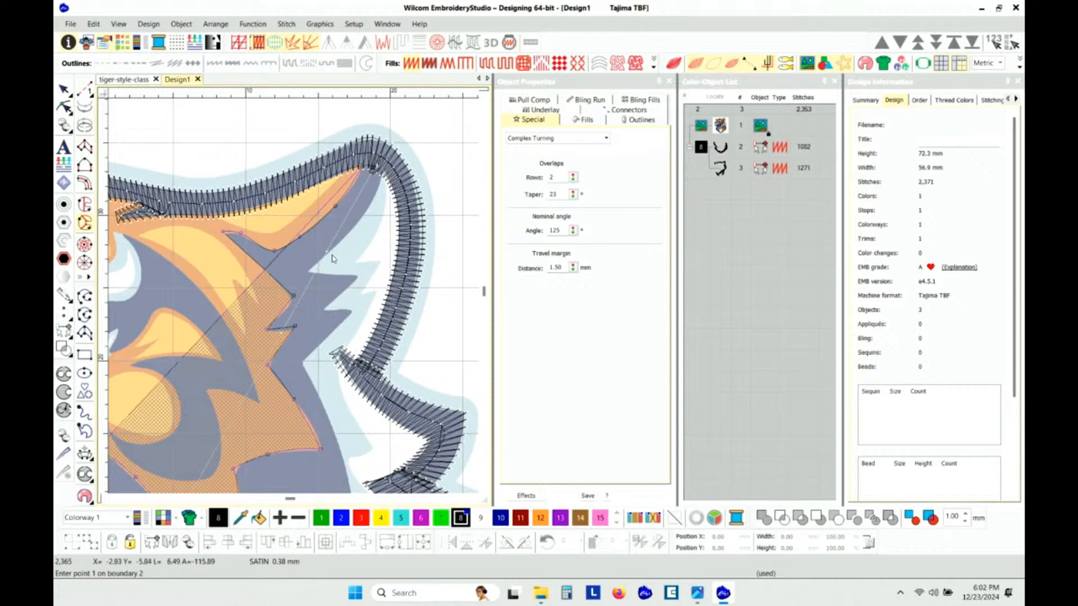
{"action": "key", "text": "Return"}
Begin the Complex Turning boundary at the notch of the pale rounded cheek patch, tracing its lower tip, outer side and rounded top.
{"action": "scroll", "coordinate": [331, 259], "scroll_direction": "down", "scroll_amount": 4}
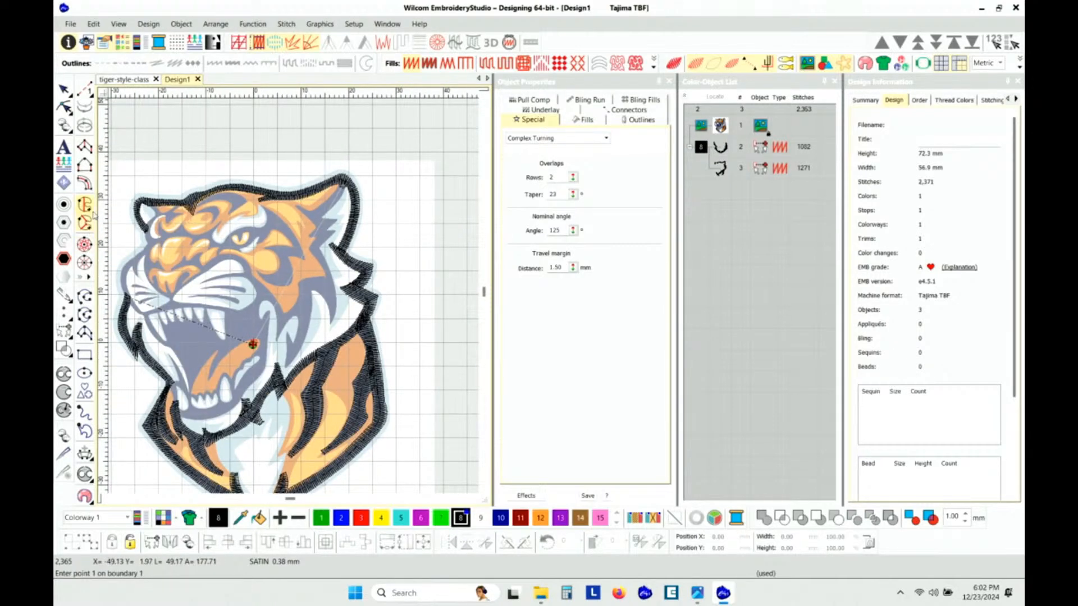
{"action": "scroll", "coordinate": [284, 352], "scroll_direction": "up", "scroll_amount": 5}
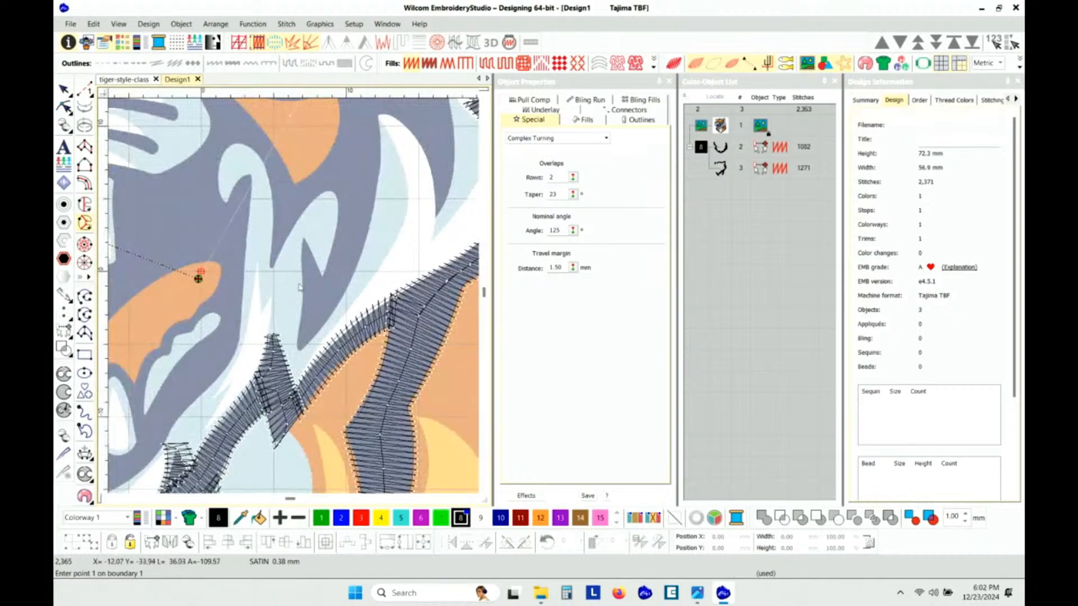
{"action": "left_click", "coordinate": [303, 206]}
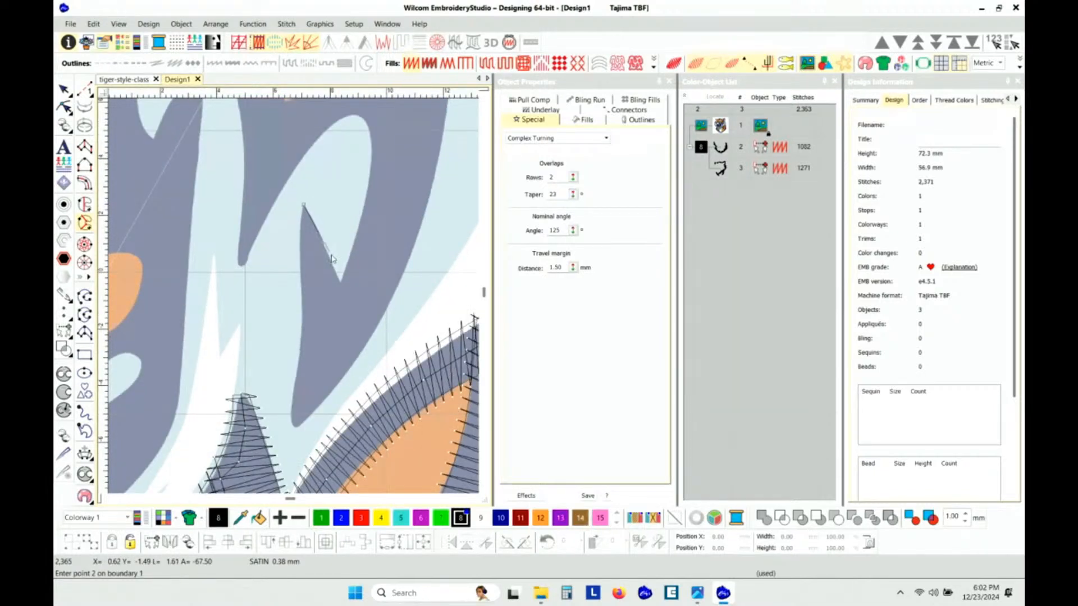
{"action": "left_click", "coordinate": [341, 282]}
{"action": "left_click", "coordinate": [371, 137]}
{"action": "left_click", "coordinate": [323, 205]}
{"action": "left_click", "coordinate": [308, 207]}
{"action": "left_click", "coordinate": [288, 222]}
{"action": "left_click", "coordinate": [261, 255]}
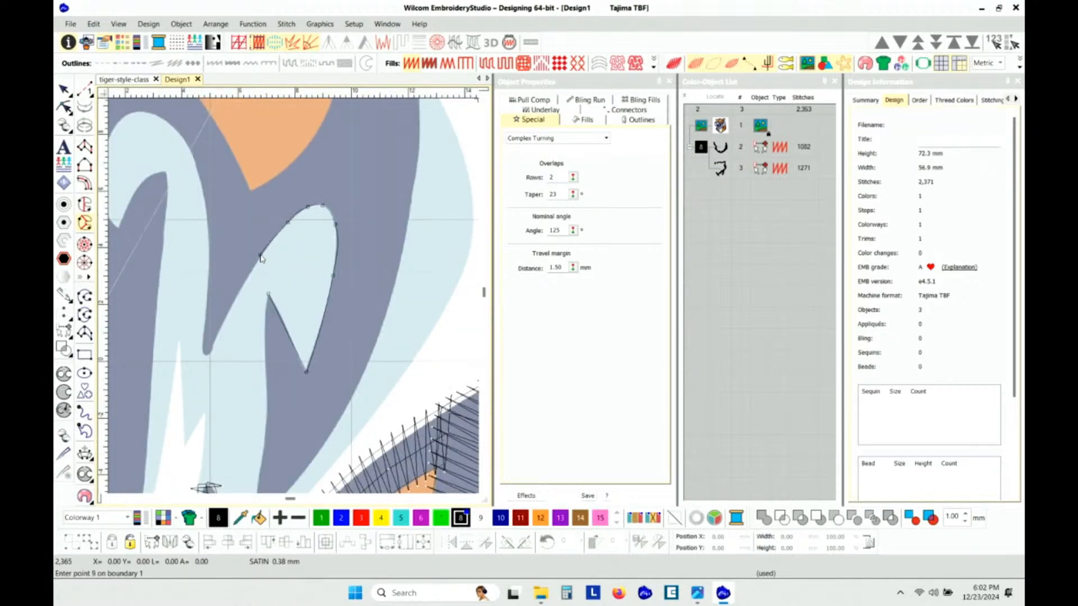
Continue the boundary down into the V between the pale patches, widening its tip, and up the hooked patch's outer edge to its top.
{"action": "left_click", "coordinate": [212, 360]}
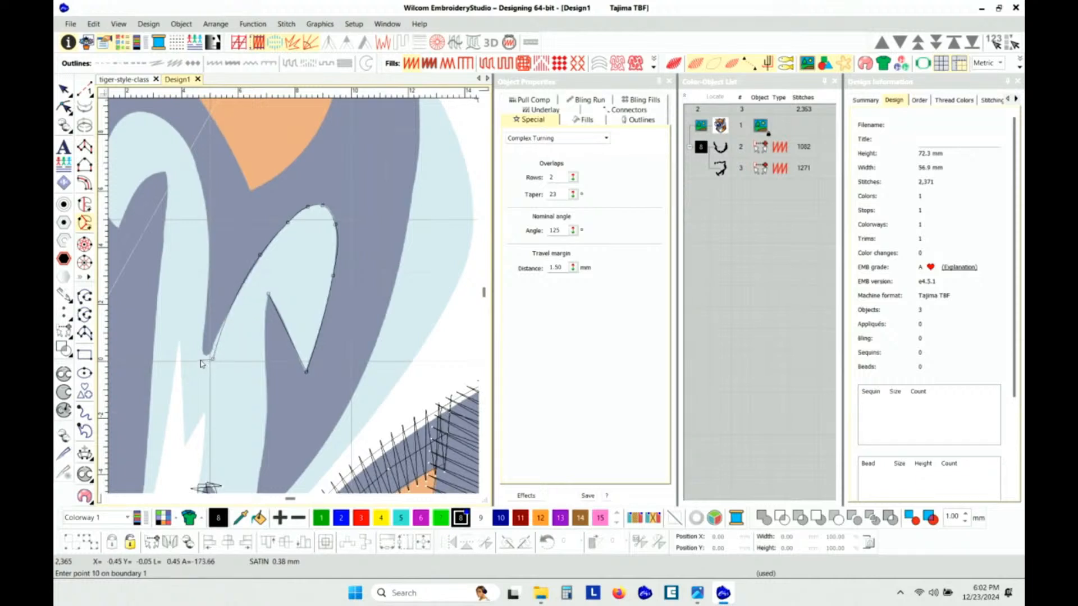
{"action": "left_click", "coordinate": [197, 359]}
{"action": "left_click", "coordinate": [204, 289]}
{"action": "left_click", "coordinate": [205, 185]}
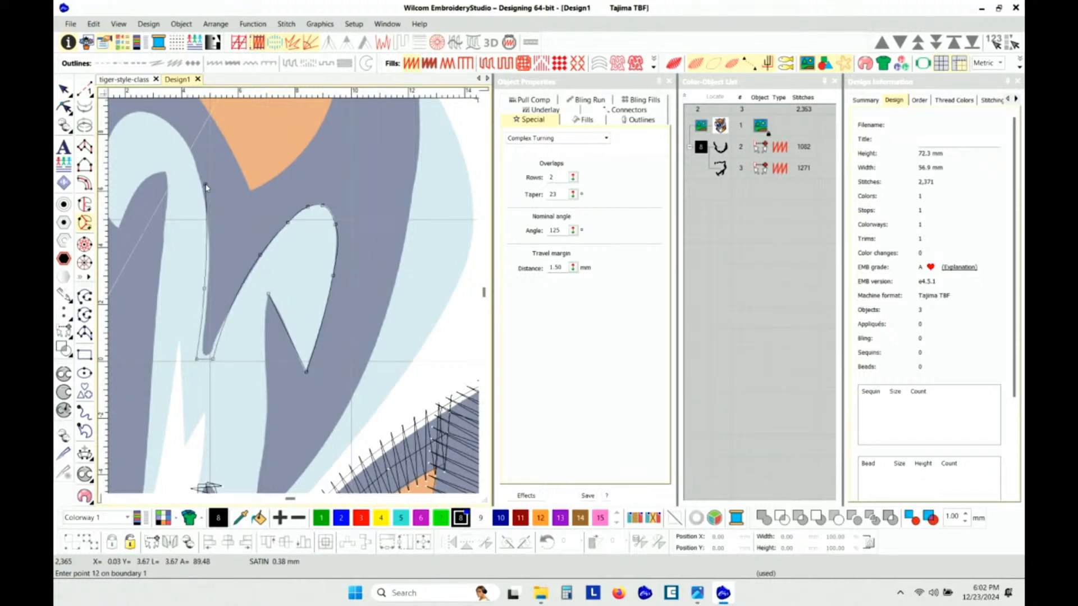
{"action": "left_click", "coordinate": [180, 134]}
{"action": "left_click", "coordinate": [209, 203]}
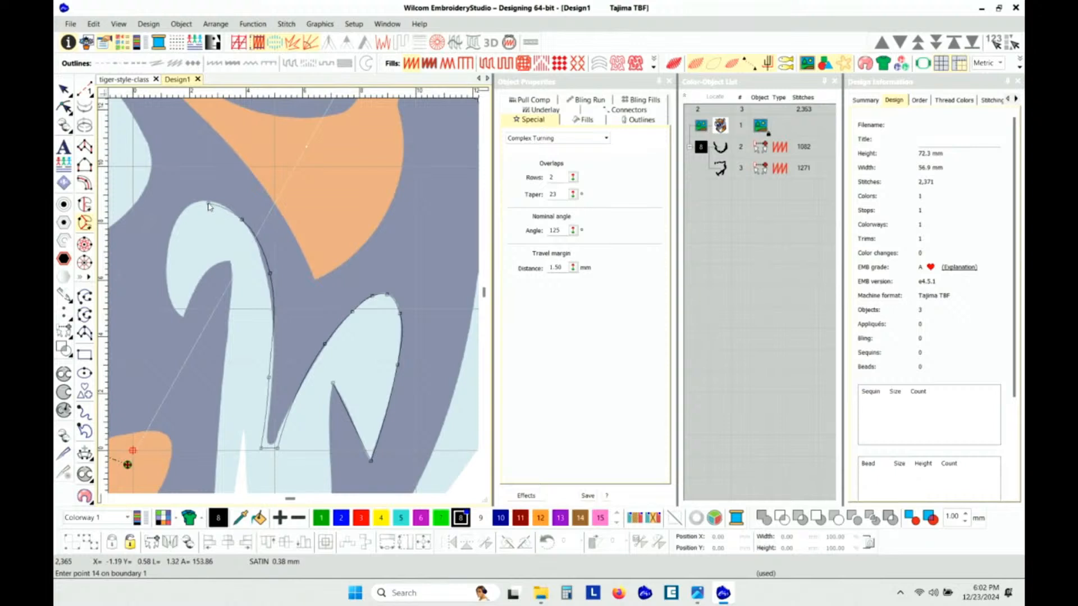
{"action": "left_click", "coordinate": [177, 217]}
{"action": "left_click", "coordinate": [165, 263]}
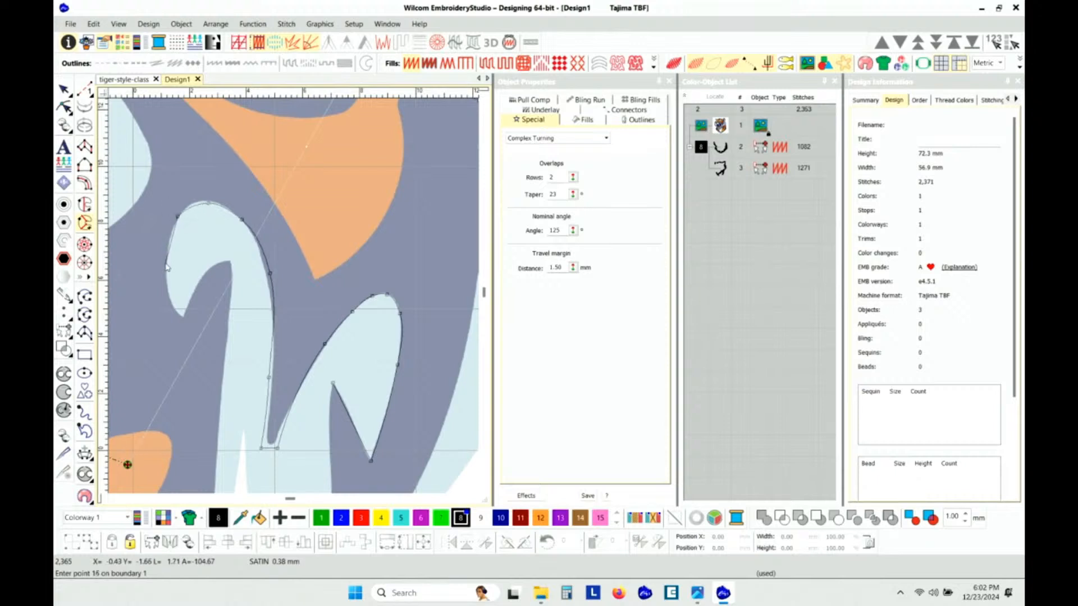
{"action": "left_click", "coordinate": [181, 318]}
{"action": "left_click", "coordinate": [195, 293]}
{"action": "left_click", "coordinate": [227, 263]}
{"action": "left_click", "coordinate": [230, 298]}
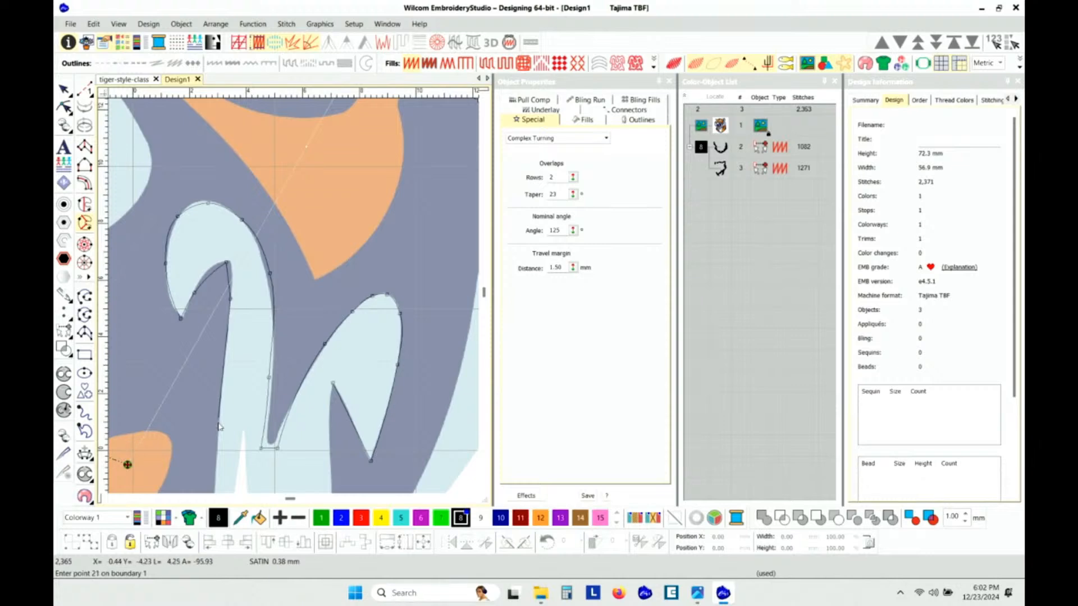
{"action": "left_click", "coordinate": [219, 448]}
{"action": "scroll", "coordinate": [232, 304], "scroll_direction": "down", "scroll_amount": 2}
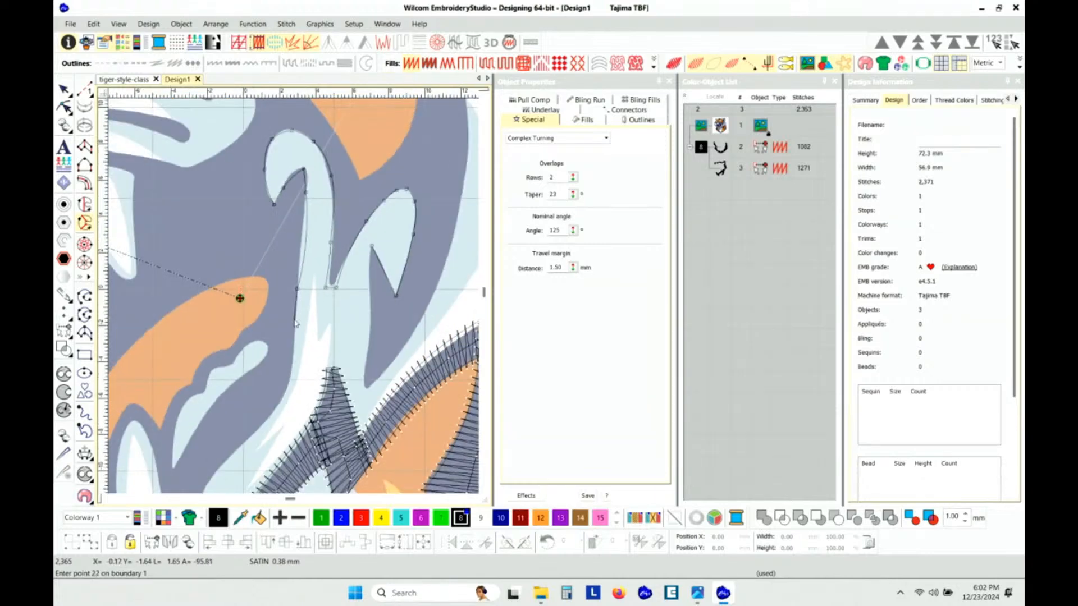
{"action": "scroll", "coordinate": [294, 299], "scroll_direction": "down", "scroll_amount": 2}
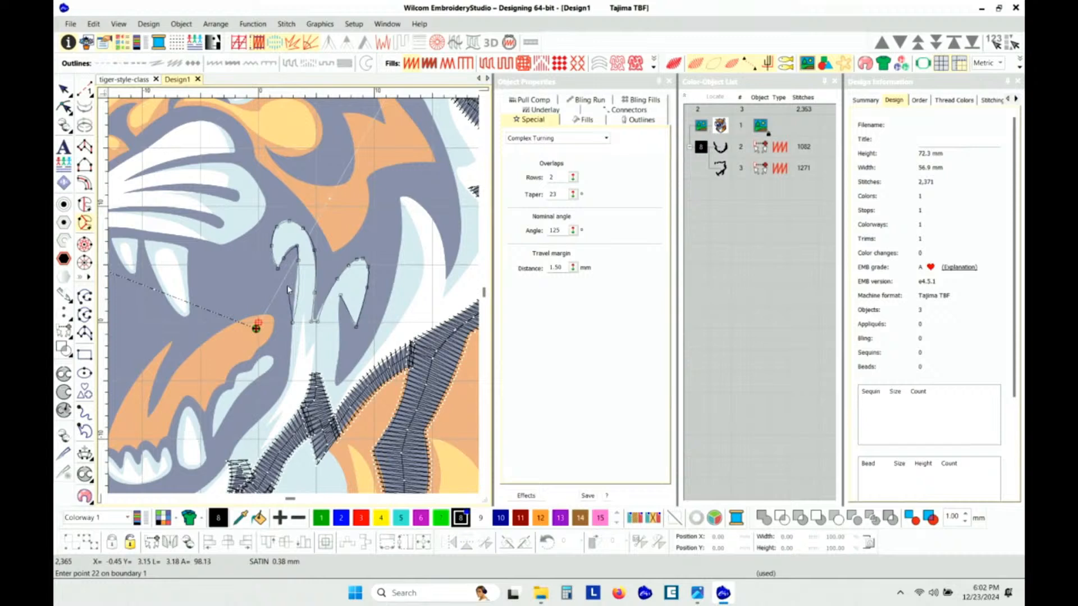
{"action": "key", "text": "BackSpace"}
{"action": "key", "text": "BackSpace"}
{"action": "key", "text": "BackSpace"}
{"action": "key", "text": "BackSpace"}
{"action": "key", "text": "BackSpace"}
{"action": "key", "text": "BackSpace"}
{"action": "key", "text": "BackSpace"}
{"action": "left_click", "coordinate": [294, 194]}
{"action": "key", "text": "BackSpace"}
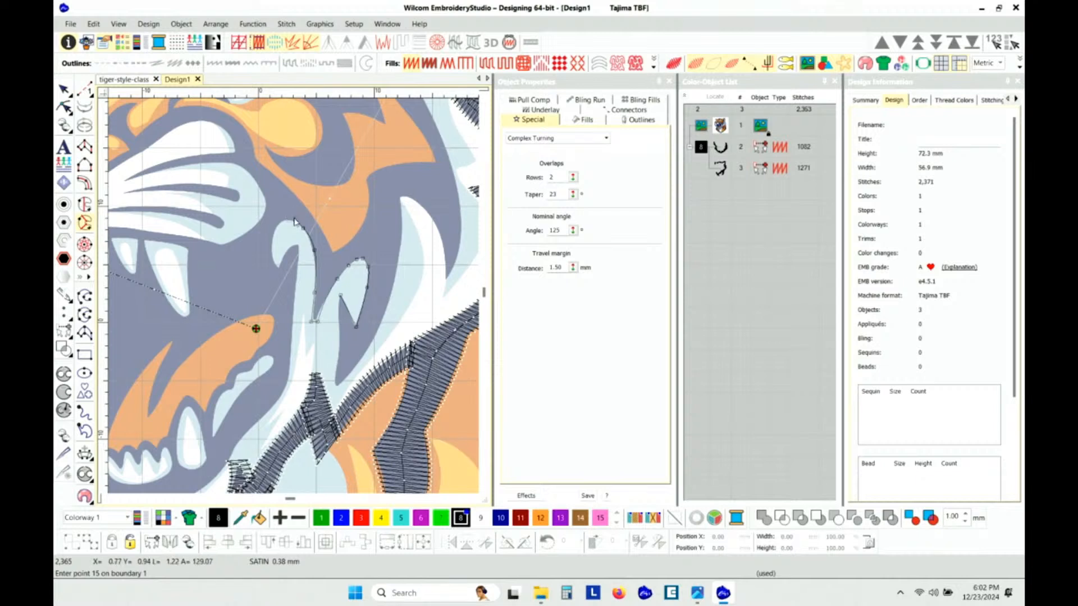
Carry the boundary across from the hooked patch to the orange cheek area, around its lower tip and out to its pointed outer corner.
{"action": "left_click", "coordinate": [294, 194]}
{"action": "left_click", "coordinate": [318, 223]}
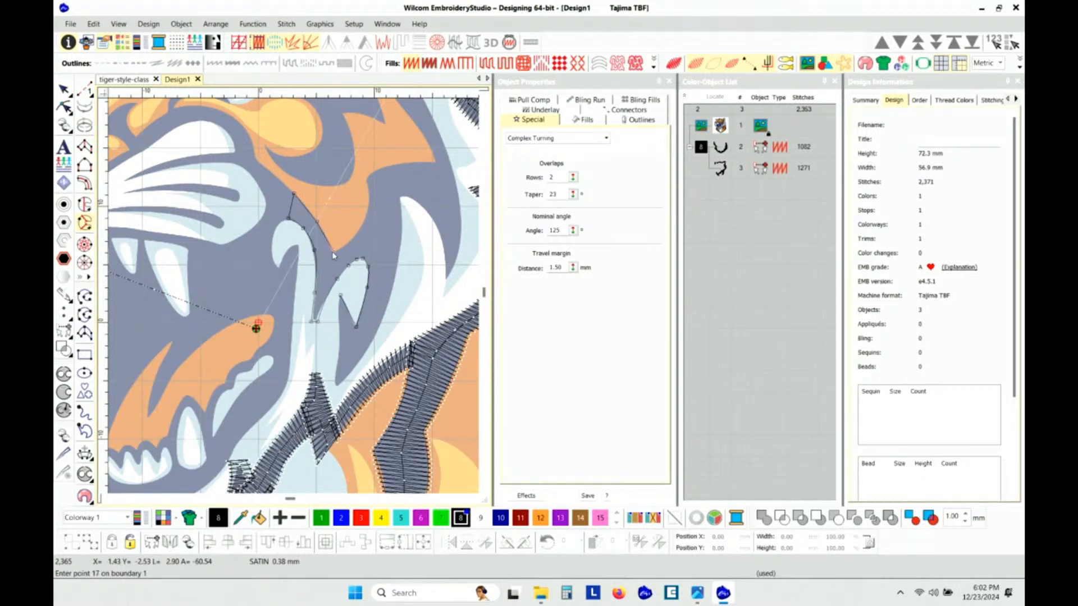
{"action": "left_click", "coordinate": [332, 254]}
{"action": "left_click", "coordinate": [351, 241]}
{"action": "left_click", "coordinate": [366, 214]}
{"action": "left_click", "coordinate": [369, 180]}
{"action": "left_click", "coordinate": [433, 161]}
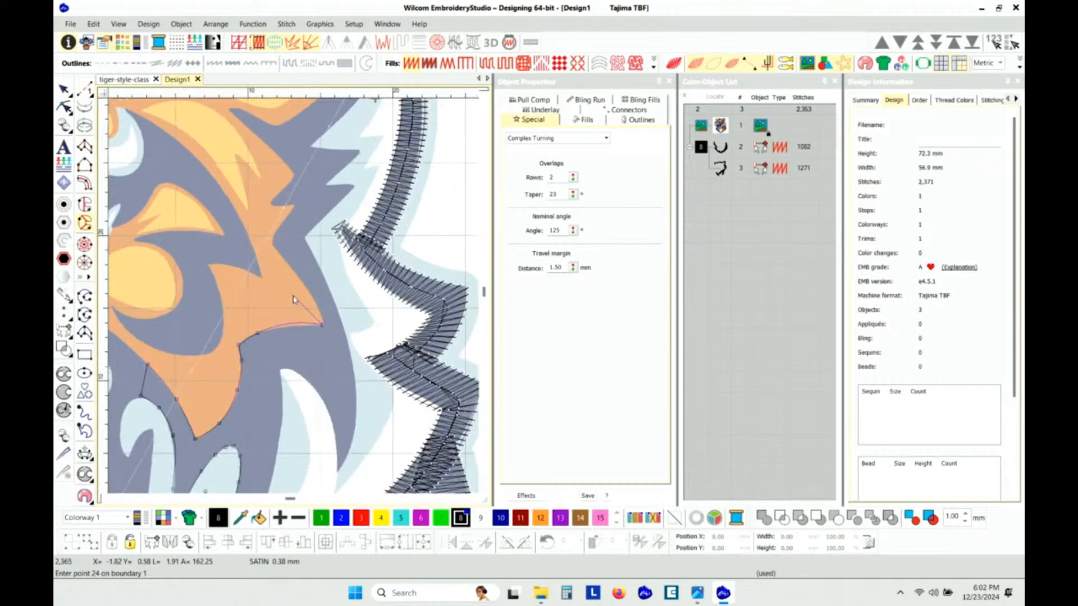
Trace the boundary up the orange cheek's zigzag edge to the dark point below the ear outline, widening that point's tip.
{"action": "scroll", "coordinate": [294, 299], "scroll_direction": "up", "scroll_amount": 1}
{"action": "left_click", "coordinate": [306, 277]}
{"action": "left_click", "coordinate": [267, 229]}
{"action": "left_click", "coordinate": [267, 185]}
{"action": "left_click", "coordinate": [297, 144]}
{"action": "scroll", "coordinate": [296, 145], "scroll_direction": "down", "scroll_amount": 1}
{"action": "scroll", "coordinate": [281, 297], "scroll_direction": "up", "scroll_amount": 2}
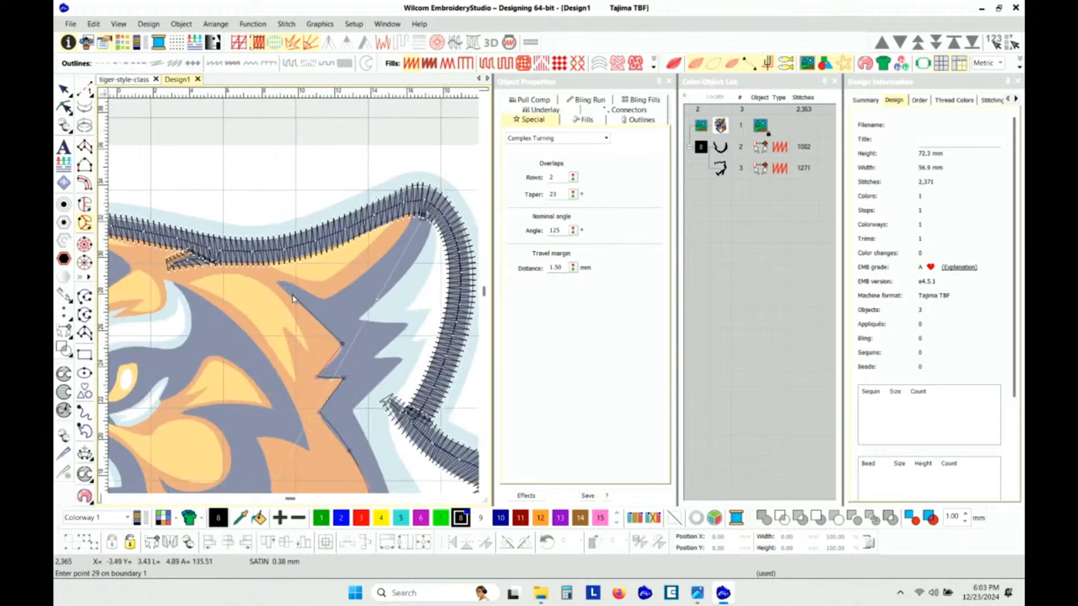
{"action": "left_click", "coordinate": [278, 274]}
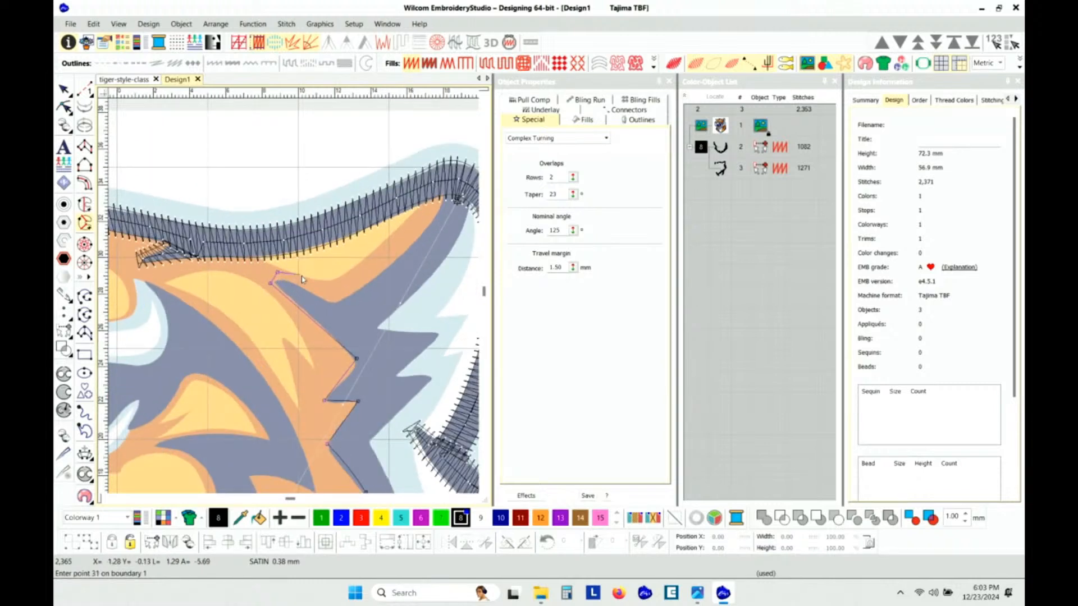
Trace the dark shape's upper edge to the ear tip, then its inner-ear edge back down to the first fur notch.
{"action": "left_click", "coordinate": [335, 303]}
{"action": "left_click", "coordinate": [395, 259]}
{"action": "left_click", "coordinate": [444, 193]}
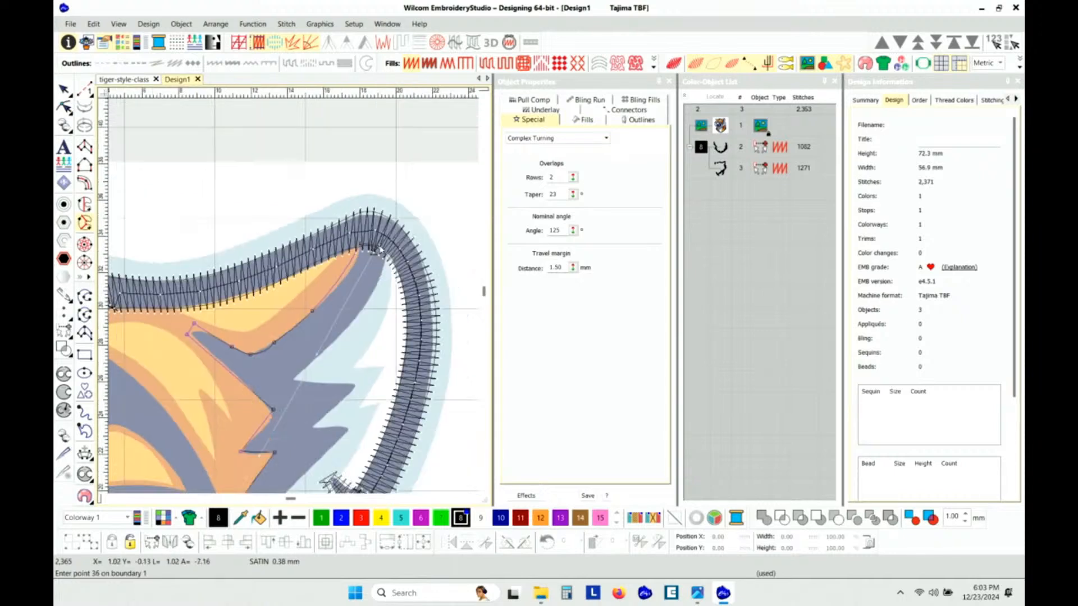
{"action": "left_click", "coordinate": [386, 263]}
{"action": "left_click", "coordinate": [376, 288]}
{"action": "left_click", "coordinate": [339, 337]}
{"action": "left_click", "coordinate": [293, 381]}
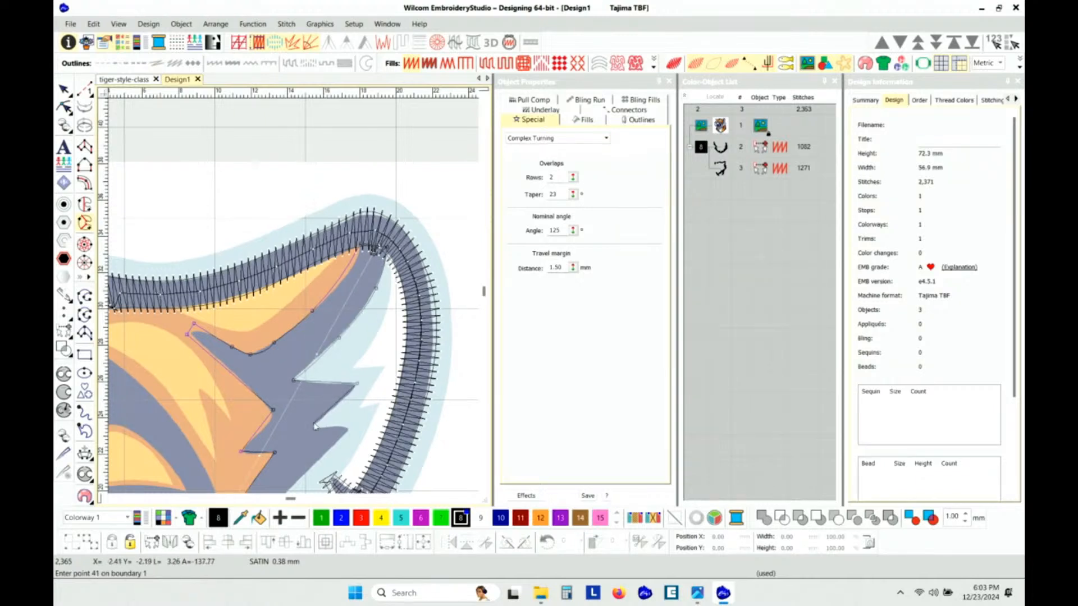
Trace the boundary around the second inner-ear fur spike and down the outer edge of the dark cheek.
{"action": "left_click", "coordinate": [352, 426]}
{"action": "scroll", "coordinate": [312, 471], "scroll_direction": "down", "scroll_amount": 1}
{"action": "left_click", "coordinate": [272, 315]}
{"action": "left_click", "coordinate": [297, 362]}
{"action": "left_click", "coordinate": [308, 439]}
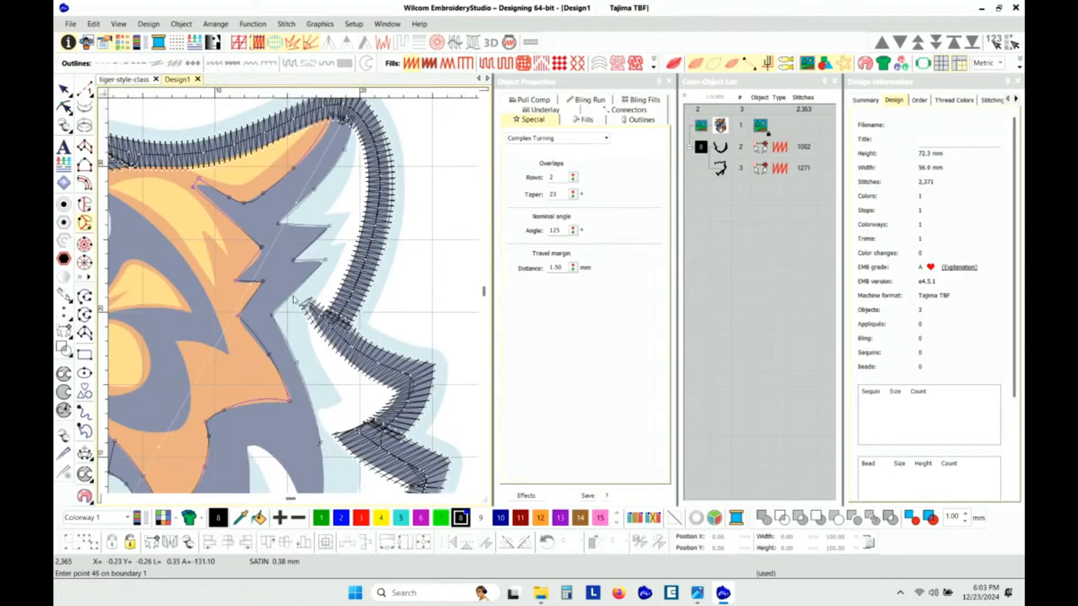
Trace the cheek's curved fur tip and adjoining white notch, continue down to the lowest dark tip, and close the first boundary.
{"action": "scroll", "coordinate": [309, 438], "scroll_direction": "down", "scroll_amount": 1}
{"action": "left_click", "coordinate": [288, 365]}
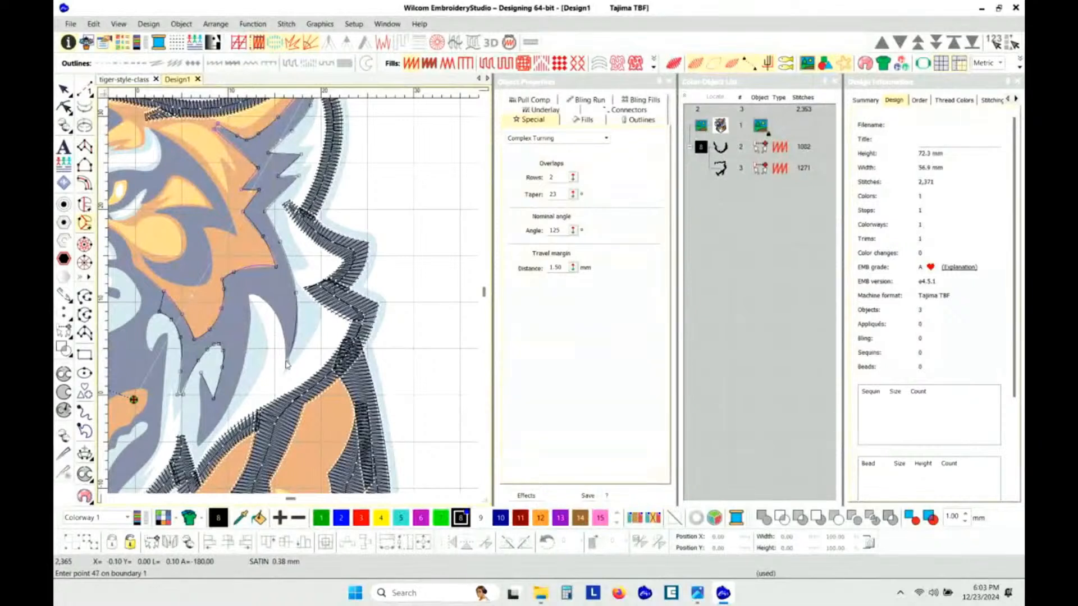
{"action": "left_click", "coordinate": [249, 293]}
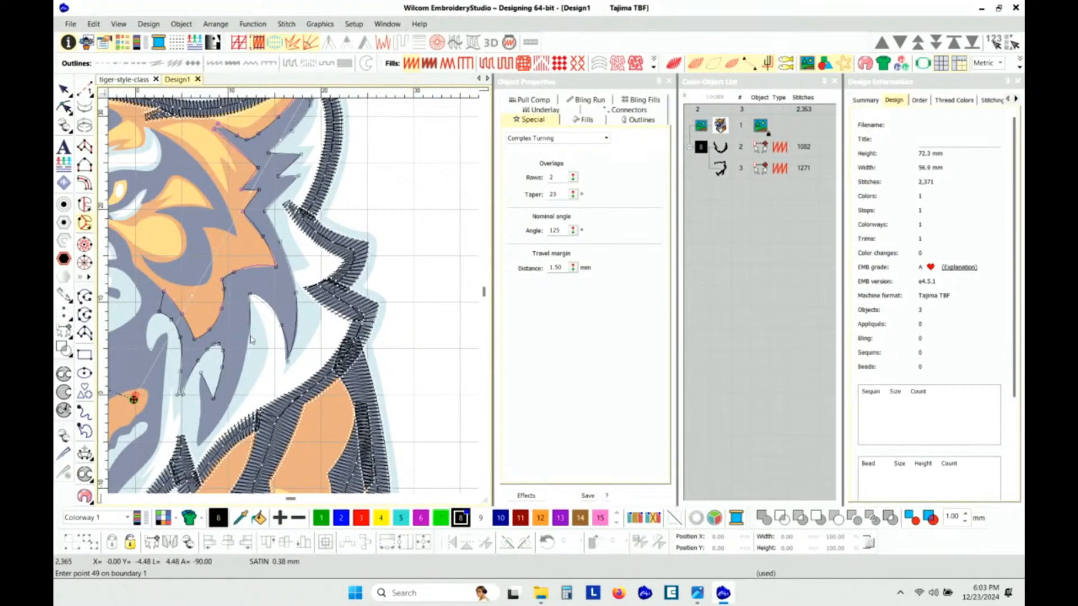
{"action": "left_click", "coordinate": [228, 409]}
{"action": "left_click", "coordinate": [198, 448]}
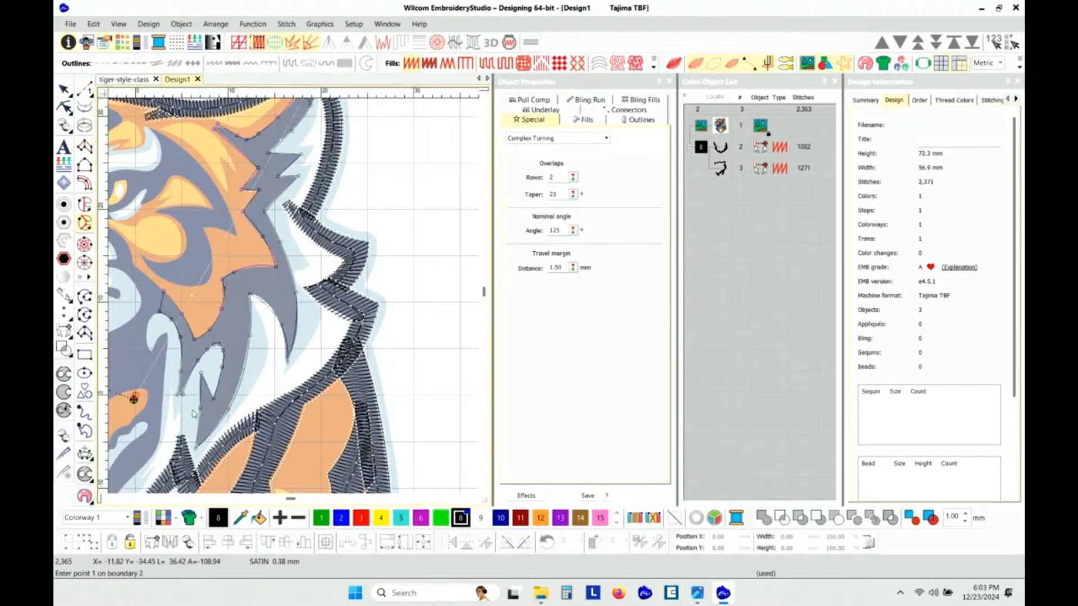
Finish the boundary entry without further boundaries, then set stitch angle lines across the lowest cheek tip and the dark cheek above it.
{"action": "key", "text": "Return"}
{"action": "key", "text": "Return"}
{"action": "scroll", "coordinate": [181, 407], "scroll_direction": "down", "scroll_amount": 2}
{"action": "scroll", "coordinate": [294, 301], "scroll_direction": "up", "scroll_amount": 2}
{"action": "left_click", "coordinate": [283, 354]}
{"action": "left_click", "coordinate": [331, 365]}
{"action": "left_click", "coordinate": [318, 286]}
{"action": "left_click", "coordinate": [365, 296]}
Set stitch angle lines across the small inner notch spike, the short lower prong and the cheek's inner upper branch.
{"action": "left_click", "coordinate": [310, 301]}
{"action": "left_click", "coordinate": [286, 310]}
{"action": "left_click", "coordinate": [278, 299]}
{"action": "left_click", "coordinate": [253, 295]}
{"action": "left_click", "coordinate": [265, 162]}
{"action": "left_click", "coordinate": [235, 217]}
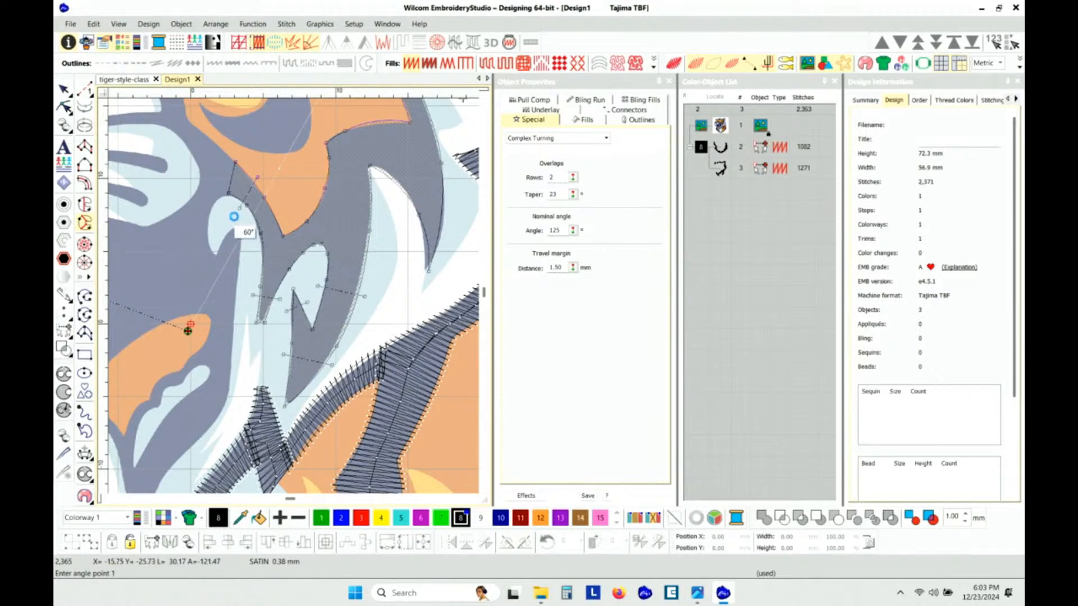
Add stitch angle lines at the junction below the orange cheek point, across the main cheek and across the curved fur tip.
{"action": "left_click", "coordinate": [298, 219]}
{"action": "left_click", "coordinate": [313, 246]}
{"action": "left_click", "coordinate": [310, 188]}
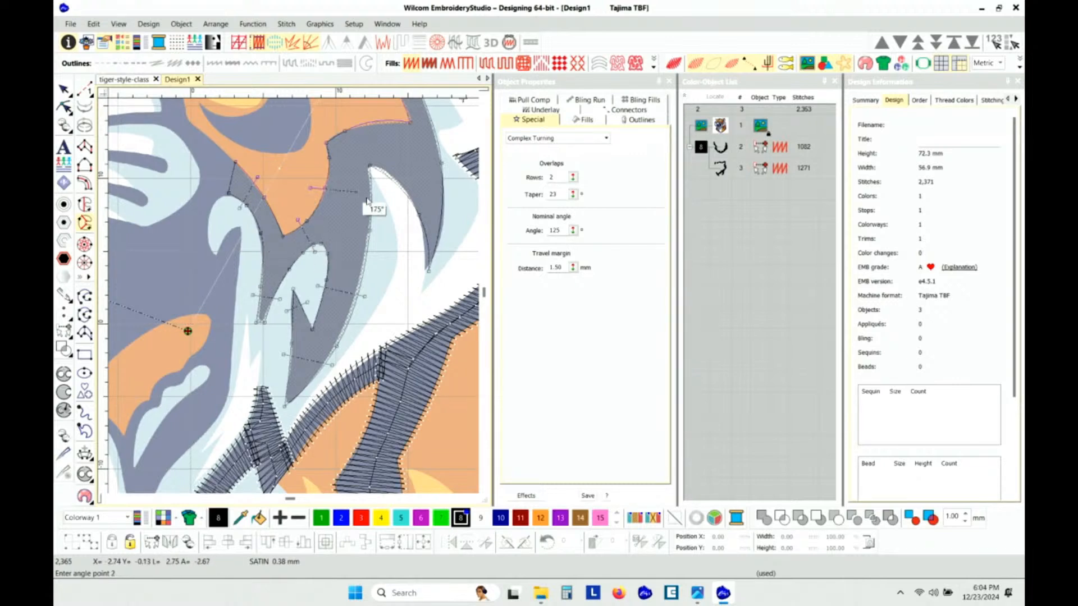
{"action": "left_click", "coordinate": [389, 212]}
{"action": "left_click", "coordinate": [389, 192]}
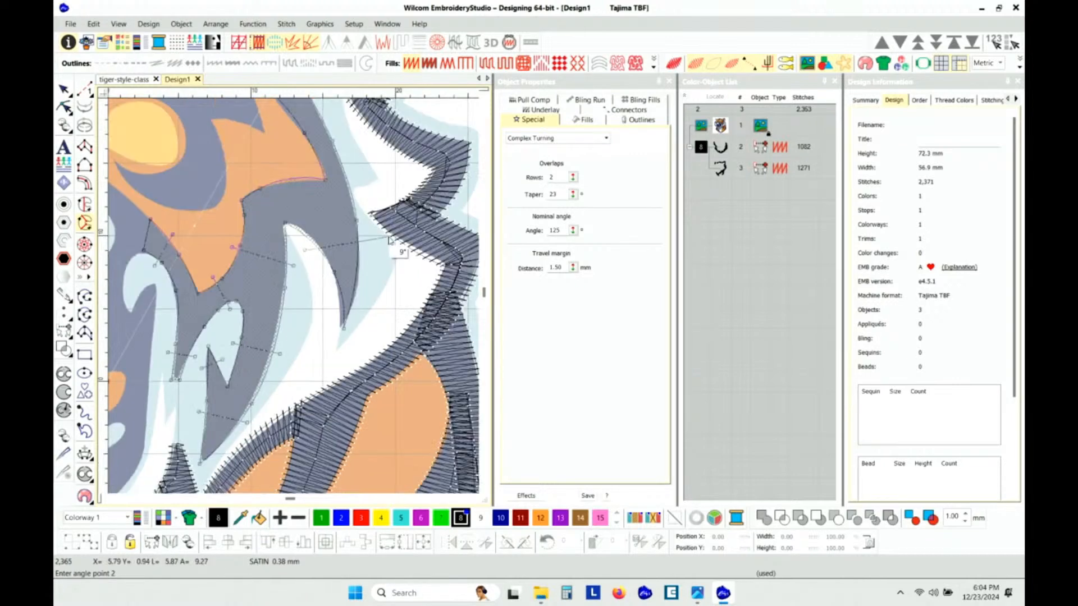
{"action": "left_click", "coordinate": [365, 243]}
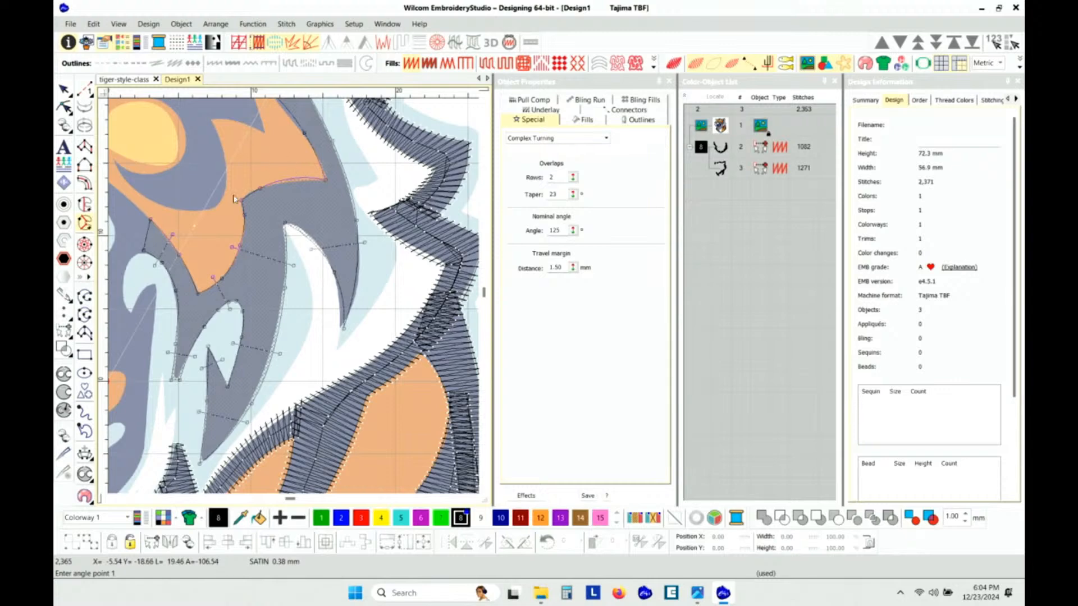
Add a stitch angle line above the white notch and two across the narrow dark strip rising along the orange cheek.
{"action": "left_click", "coordinate": [289, 222]}
{"action": "left_click", "coordinate": [282, 174]}
{"action": "left_click", "coordinate": [306, 154]}
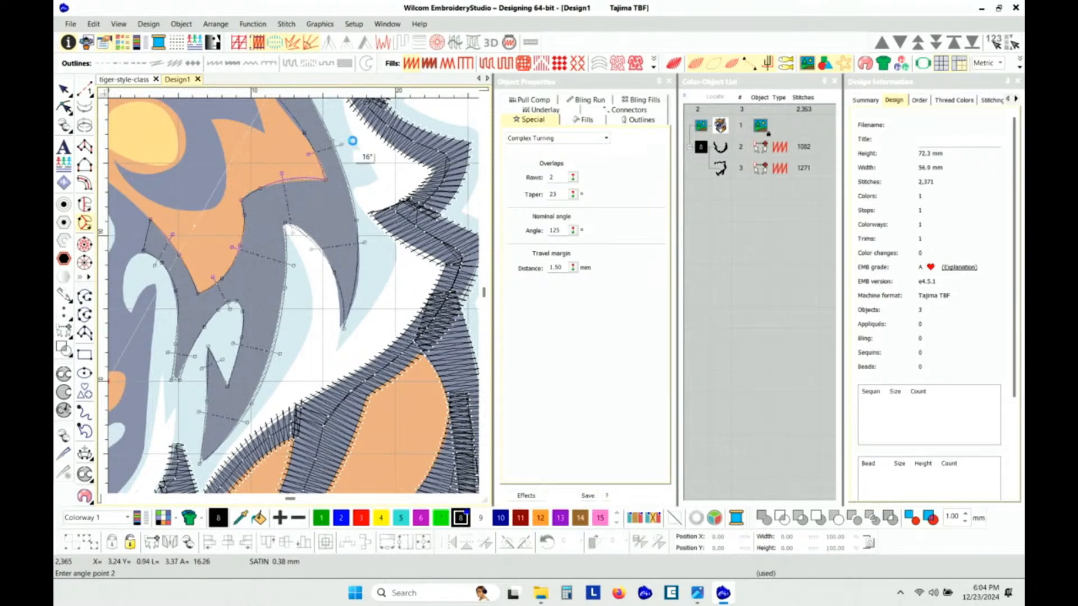
{"action": "left_click", "coordinate": [347, 142]}
{"action": "scroll", "coordinate": [349, 139], "scroll_direction": "down", "scroll_amount": 3}
{"action": "scroll", "coordinate": [285, 284], "scroll_direction": "up", "scroll_amount": 4}
{"action": "left_click", "coordinate": [282, 295]}
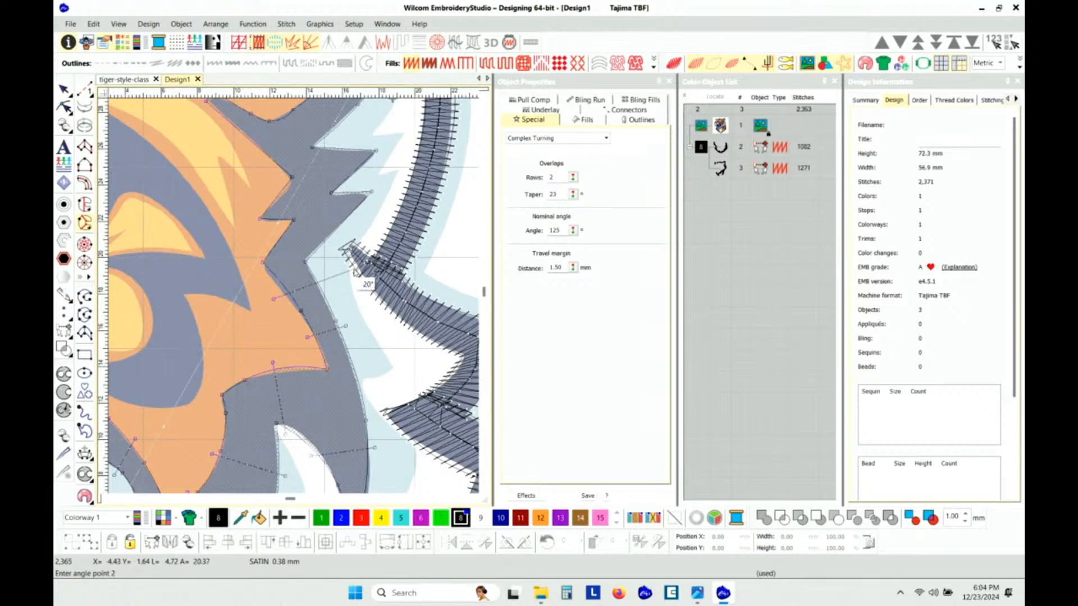
{"action": "left_click", "coordinate": [324, 278]}
{"action": "scroll", "coordinate": [293, 276], "scroll_direction": "up", "scroll_amount": 3}
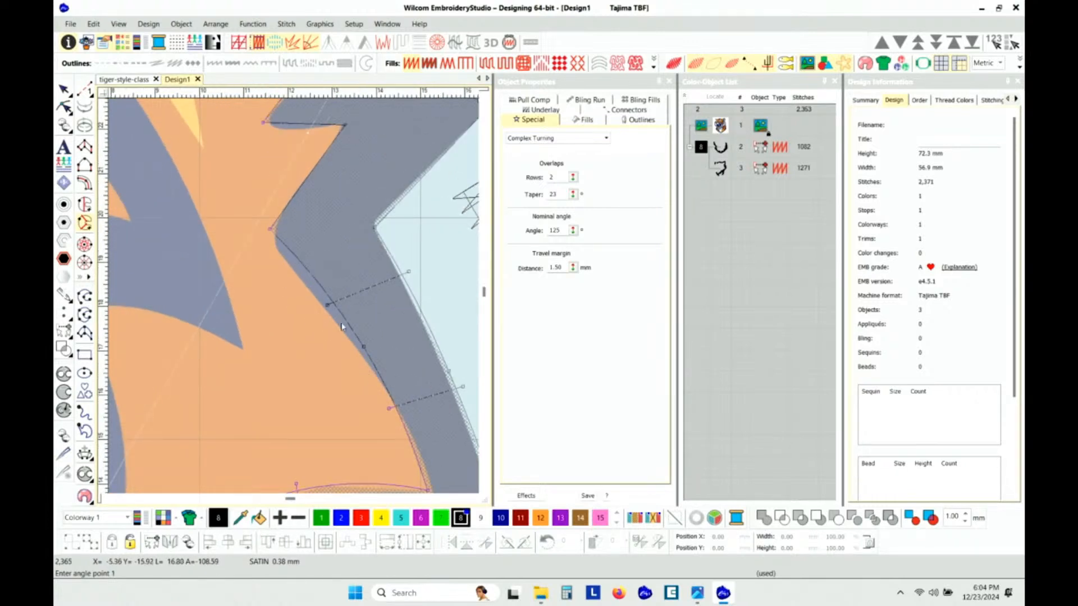
{"action": "scroll", "coordinate": [380, 242], "scroll_direction": "down", "scroll_amount": 2}
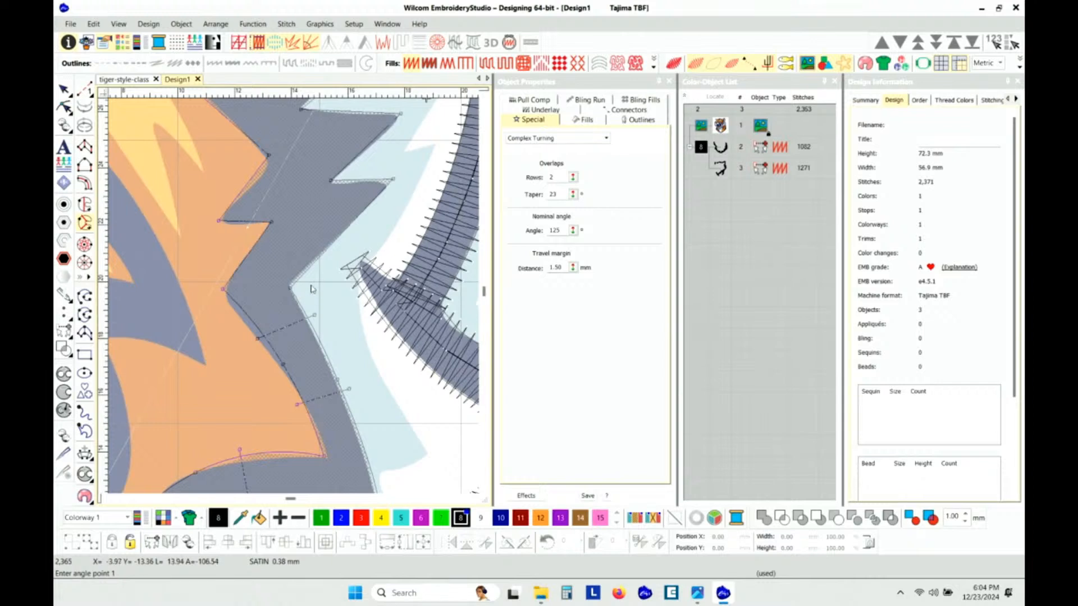
Set stitch angle lines across the second inner-ear spike, the dark point on the orange side and the strip just below them.
{"action": "left_click", "coordinate": [361, 173]}
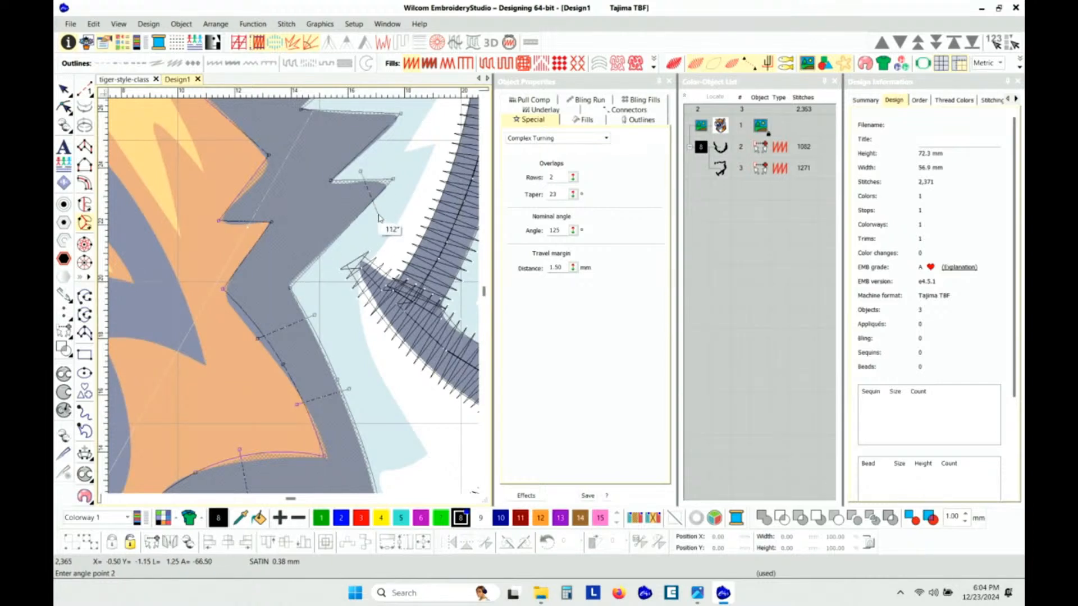
{"action": "left_click", "coordinate": [249, 228]}
{"action": "left_click", "coordinate": [247, 240]}
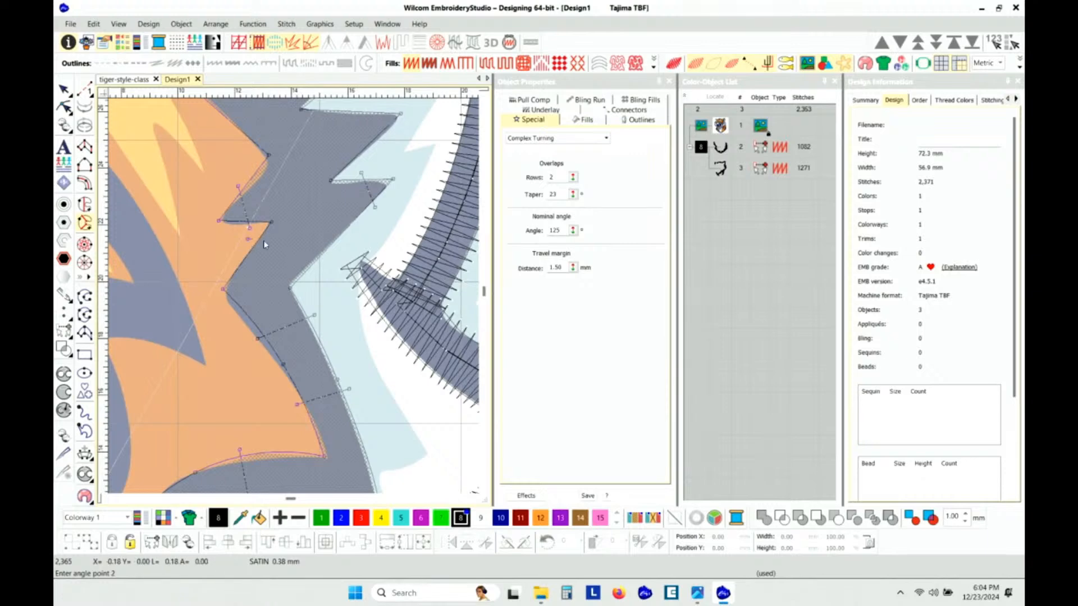
{"action": "left_click", "coordinate": [313, 275]}
{"action": "scroll", "coordinate": [291, 257], "scroll_direction": "down", "scroll_amount": 1}
{"action": "scroll", "coordinate": [294, 294], "scroll_direction": "up", "scroll_amount": 1}
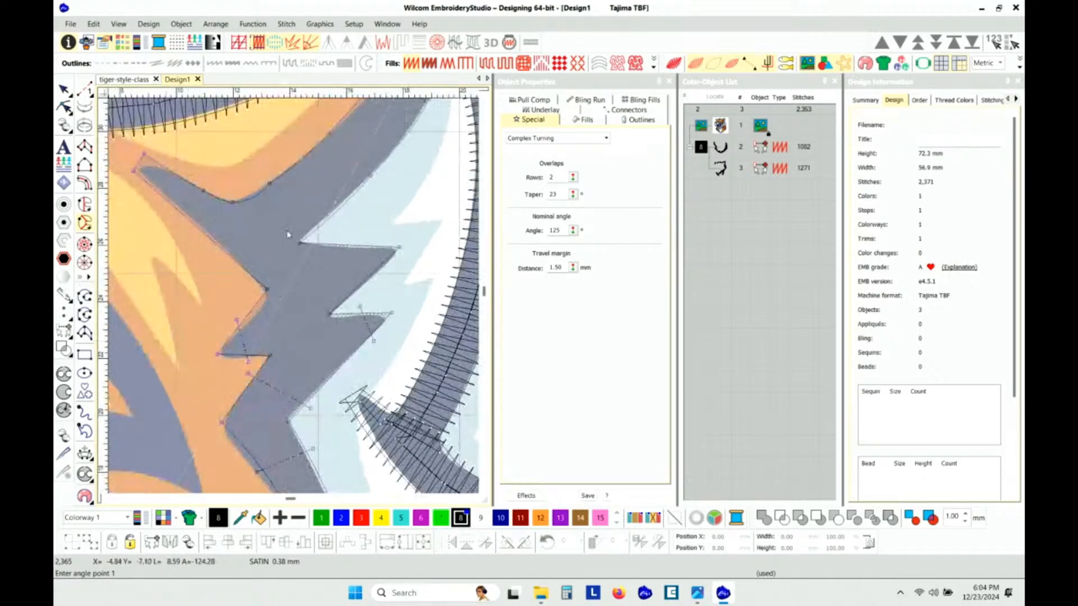
Set stitch angle lines across the ear's dark branches and the upper inner-ear spike, then generate the Complex Turning satin shape.
{"action": "left_click", "coordinate": [229, 187]}
{"action": "left_click", "coordinate": [188, 239]}
{"action": "left_click", "coordinate": [279, 164]}
{"action": "left_click", "coordinate": [352, 208]}
{"action": "left_click", "coordinate": [341, 239]}
{"action": "left_click", "coordinate": [376, 297]}
{"action": "scroll", "coordinate": [282, 237], "scroll_direction": "down", "scroll_amount": 1}
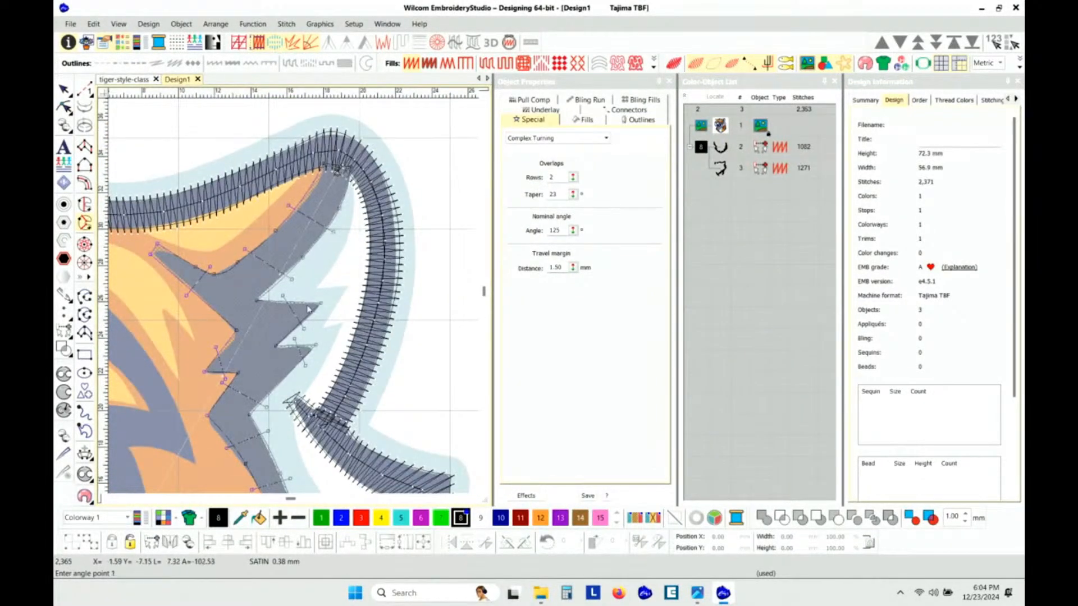
{"action": "scroll", "coordinate": [277, 325], "scroll_direction": "down", "scroll_amount": 1}
{"action": "scroll", "coordinate": [282, 316], "scroll_direction": "down", "scroll_amount": 1}
{"action": "key", "text": "Return"}
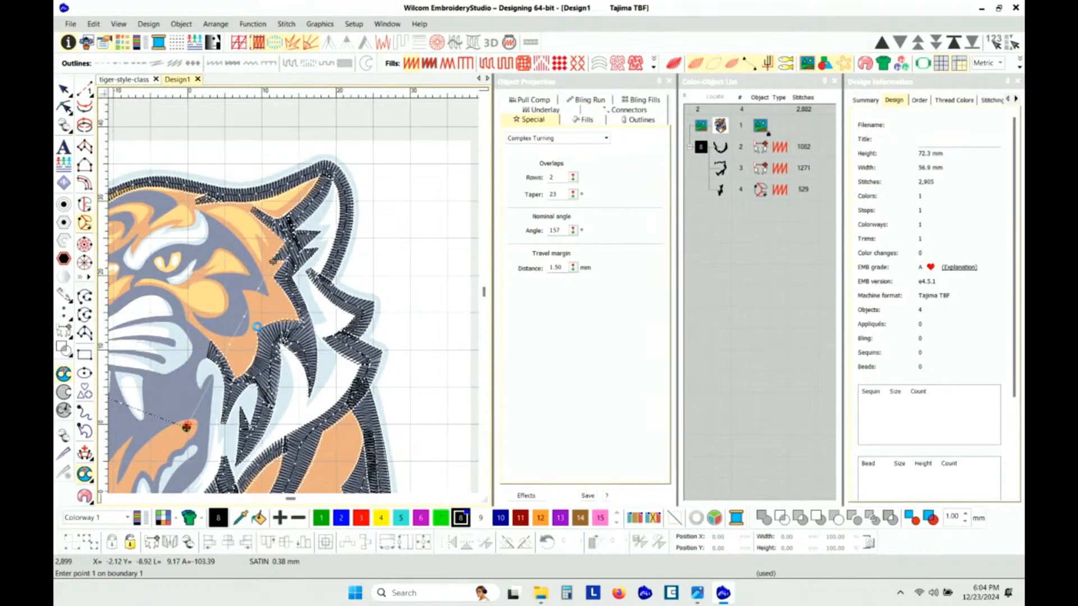
Show the design in TrueView and apply Branching to the new Complex Turning cheek object.
{"action": "scroll", "coordinate": [273, 323], "scroll_direction": "down", "scroll_amount": 1}
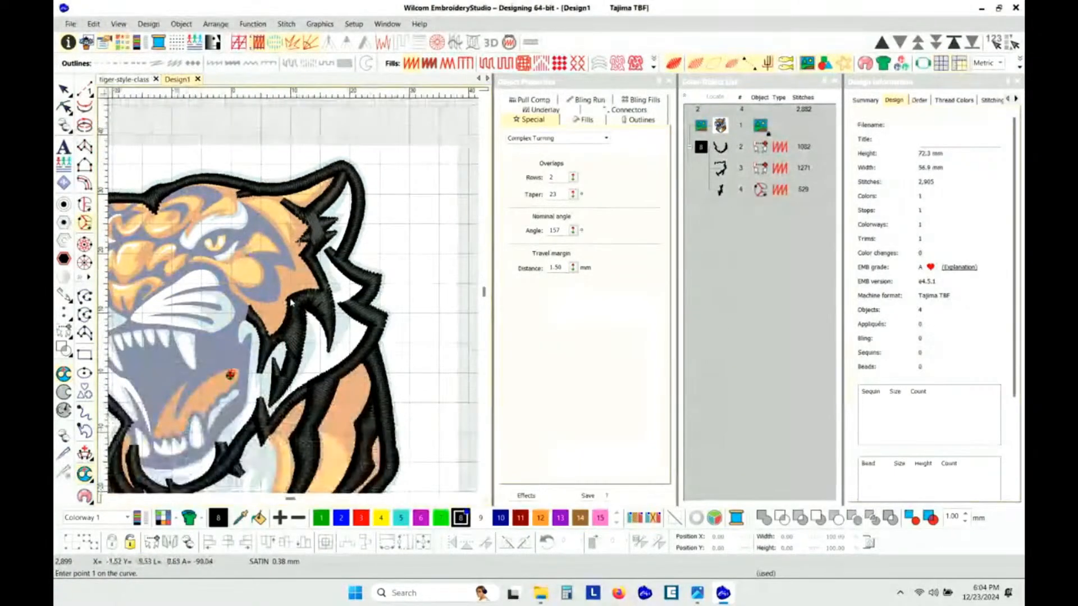
{"action": "scroll", "coordinate": [319, 292], "scroll_direction": "up", "scroll_amount": 2}
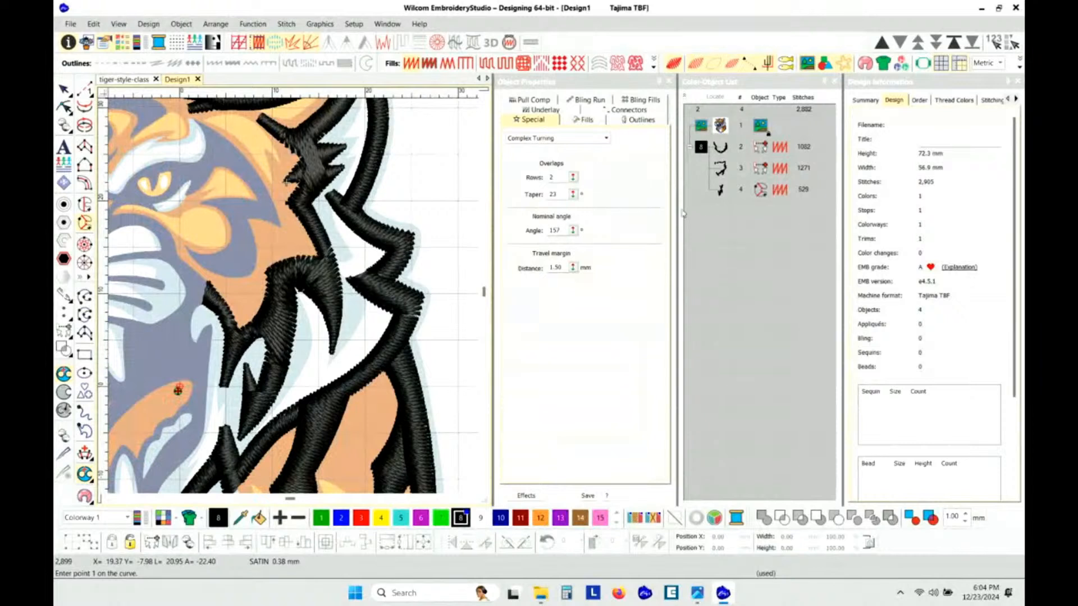
{"action": "left_click", "coordinate": [720, 191]}
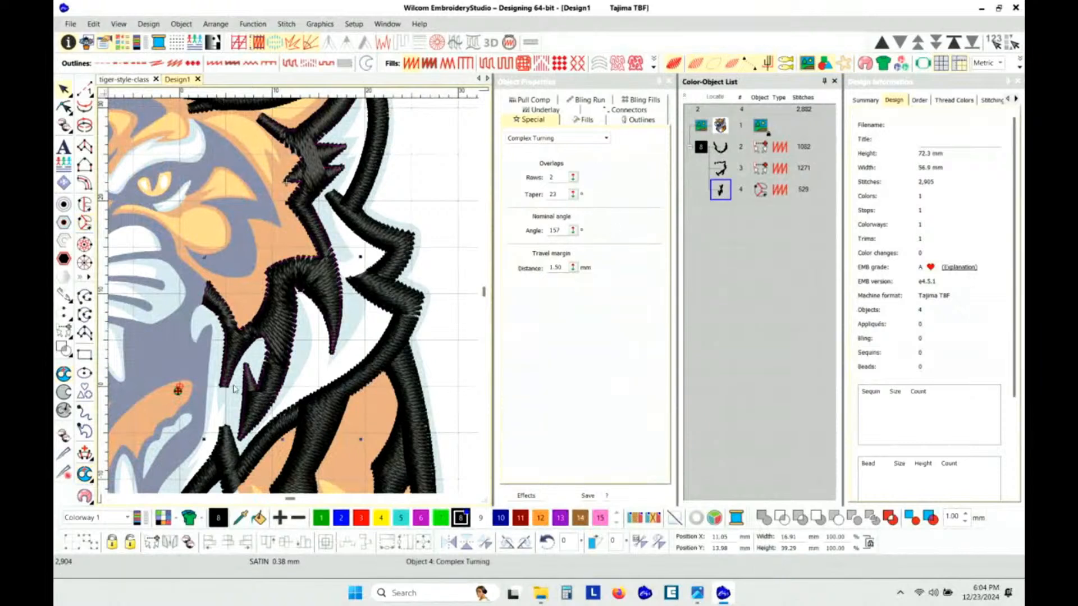
{"action": "left_click", "coordinate": [64, 473]}
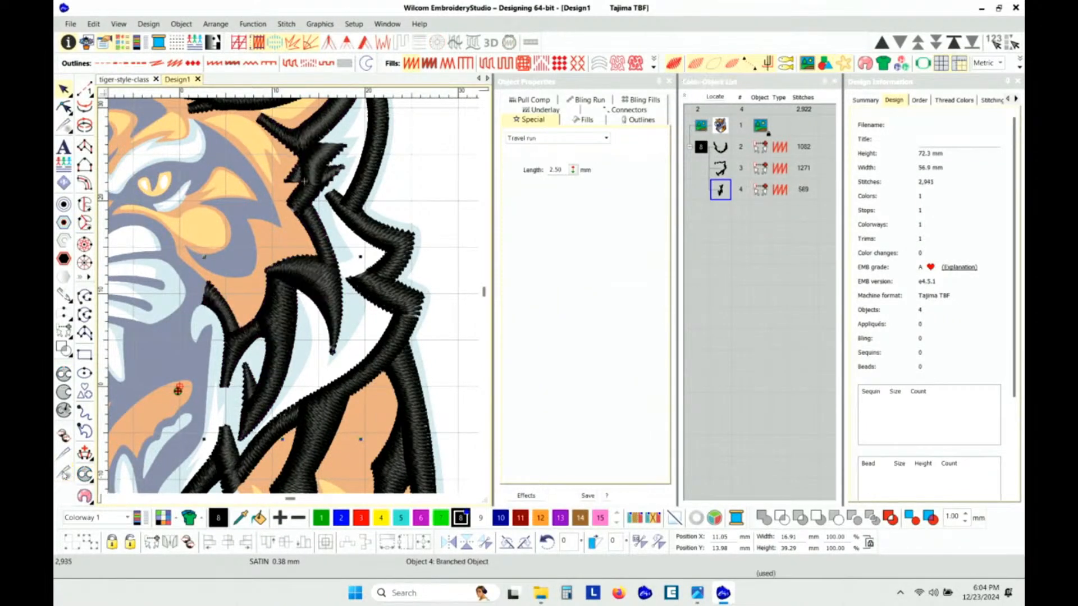
Examine the branched satin stitching at the cheek junctions, lower tips and inner-ear spikes.
{"action": "scroll", "coordinate": [250, 367], "scroll_direction": "up", "scroll_amount": 2}
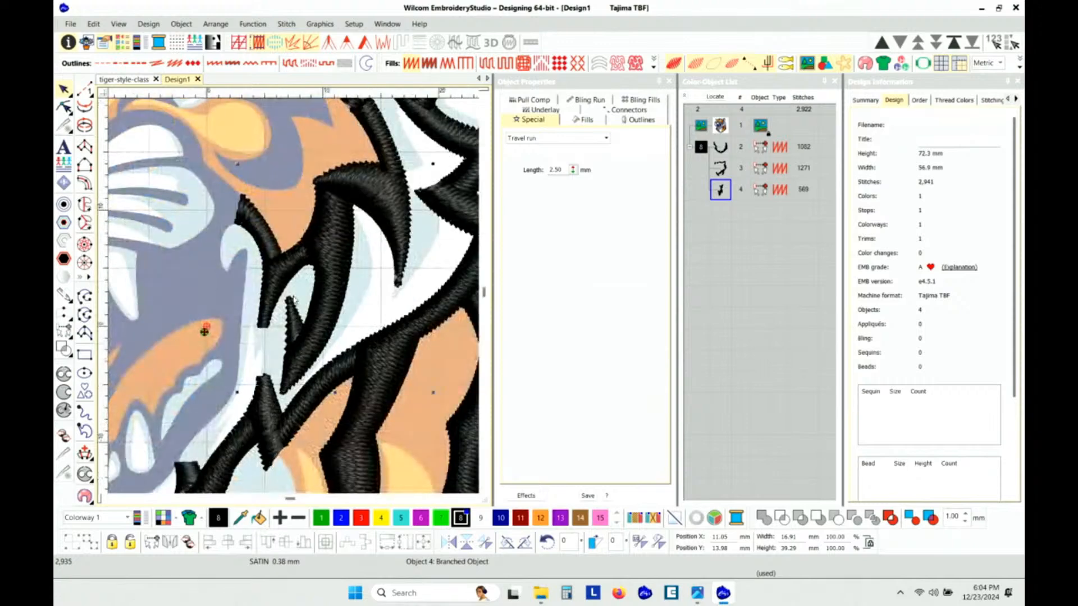
{"action": "scroll", "coordinate": [267, 254], "scroll_direction": "down", "scroll_amount": 2}
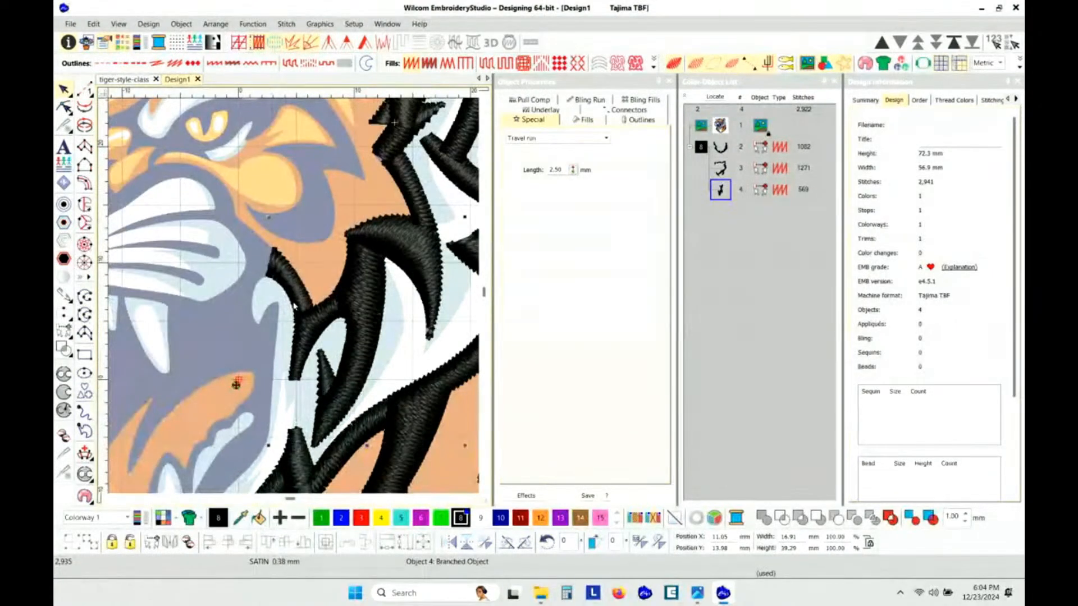
{"action": "scroll", "coordinate": [295, 298], "scroll_direction": "up", "scroll_amount": 2}
{"action": "scroll", "coordinate": [294, 300], "scroll_direction": "up", "scroll_amount": 1}
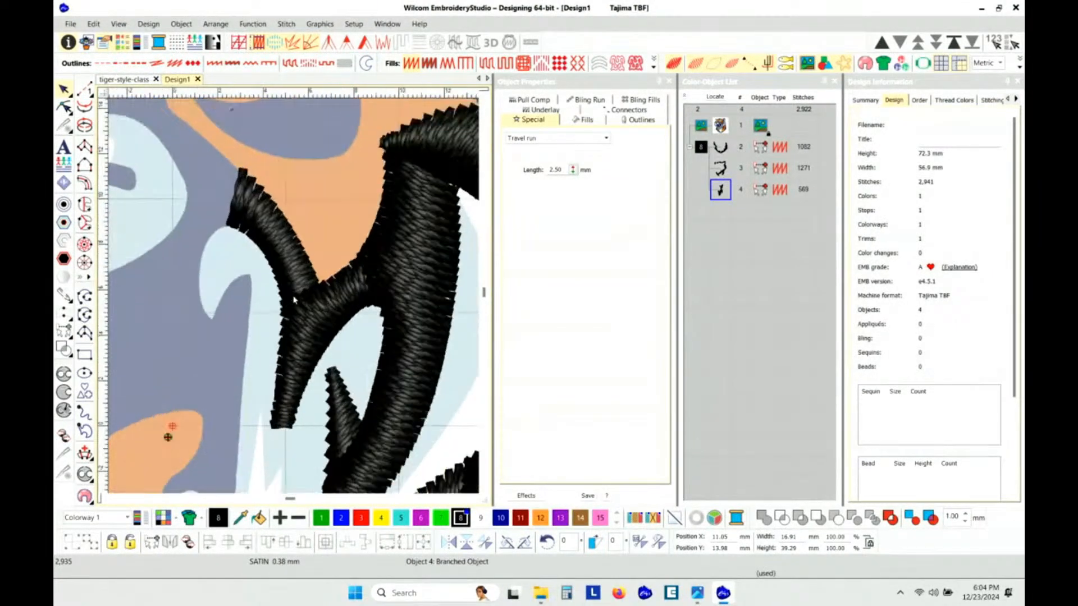
{"action": "scroll", "coordinate": [362, 273], "scroll_direction": "down", "scroll_amount": 1}
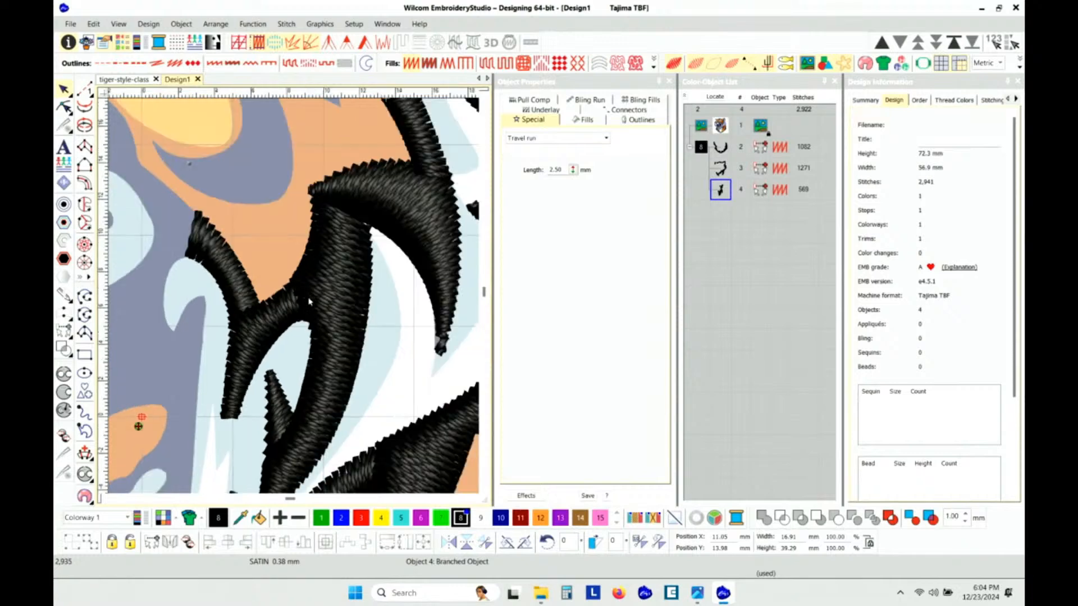
{"action": "scroll", "coordinate": [303, 396], "scroll_direction": "down", "scroll_amount": 1}
{"action": "scroll", "coordinate": [271, 368], "scroll_direction": "up", "scroll_amount": 1}
{"action": "scroll", "coordinate": [294, 298], "scroll_direction": "up", "scroll_amount": 1}
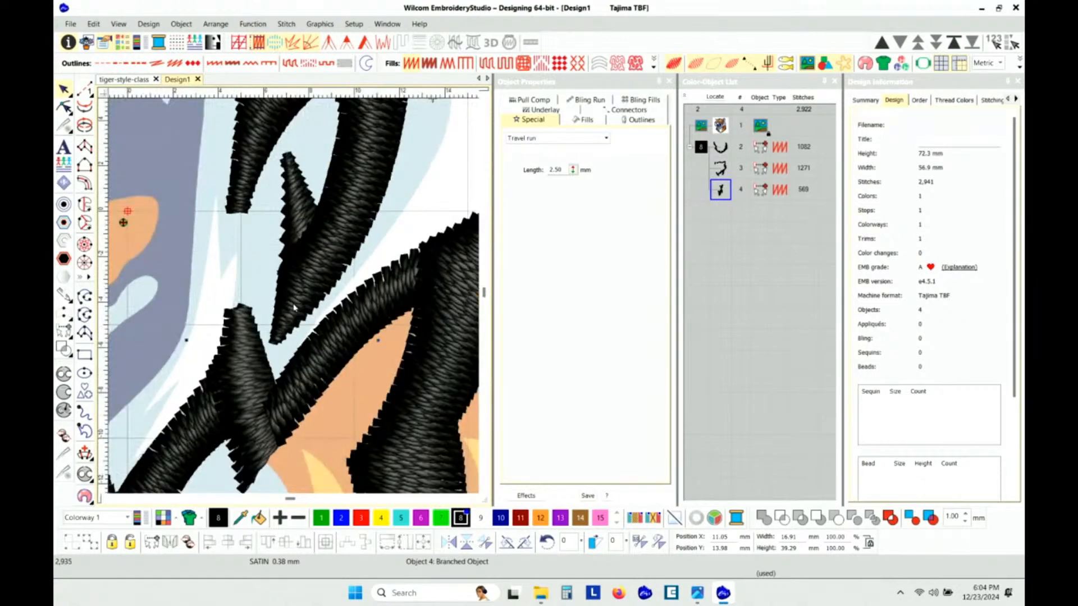
{"action": "scroll", "coordinate": [294, 300], "scroll_direction": "down", "scroll_amount": 1}
{"action": "scroll", "coordinate": [314, 256], "scroll_direction": "down", "scroll_amount": 1}
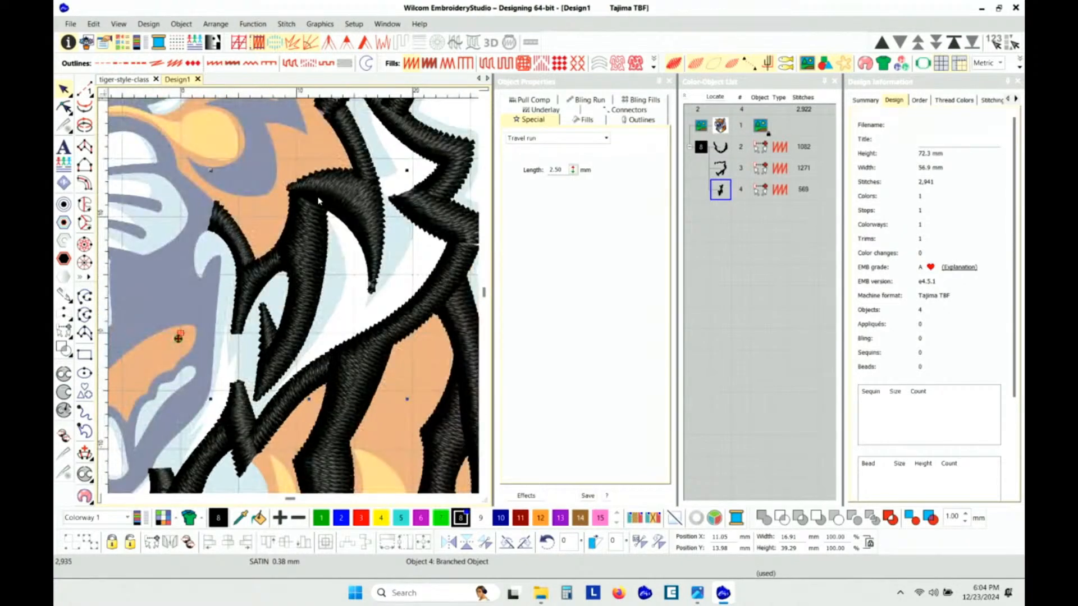
{"action": "scroll", "coordinate": [298, 292], "scroll_direction": "down", "scroll_amount": 1}
{"action": "scroll", "coordinate": [294, 229], "scroll_direction": "up", "scroll_amount": 3}
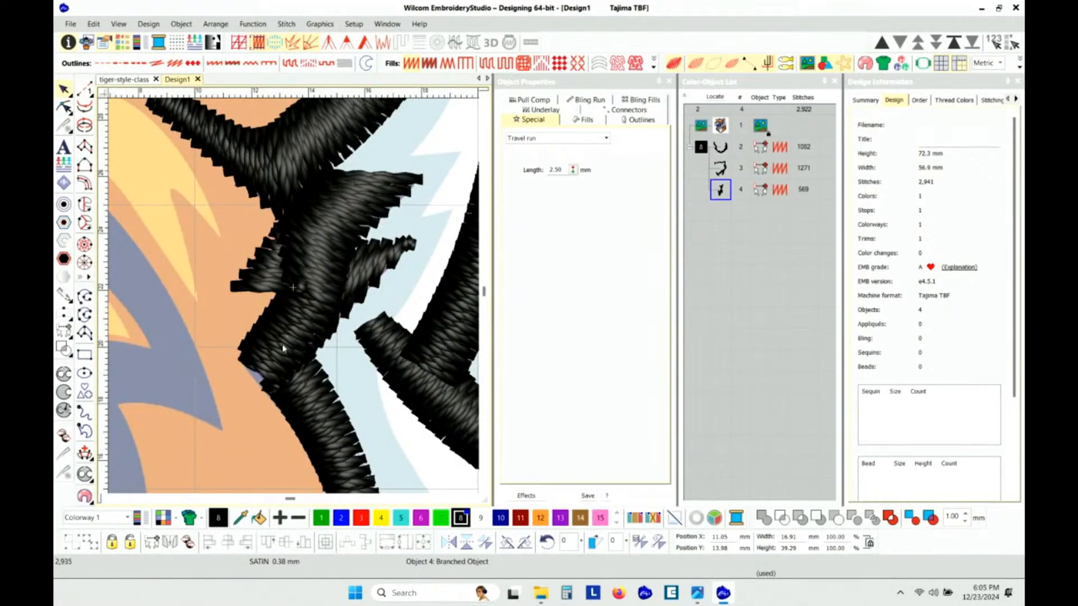
Turn off TrueView and inspect the stitch lines and reshape points around the inner-ear fur spikes.
{"action": "key", "text": "t"}
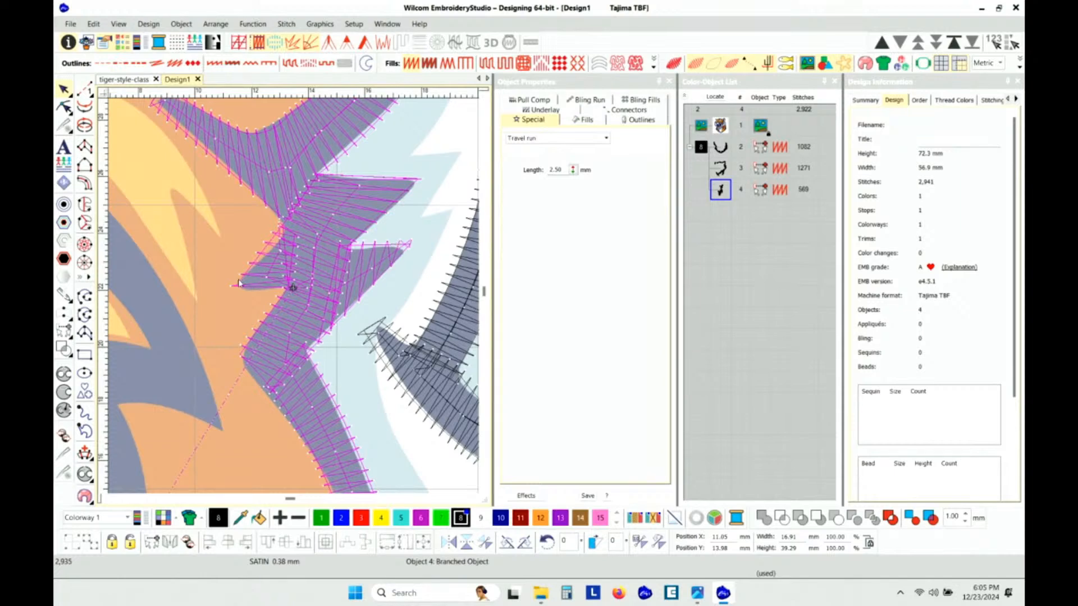
{"action": "scroll", "coordinate": [287, 265], "scroll_direction": "down", "scroll_amount": 3}
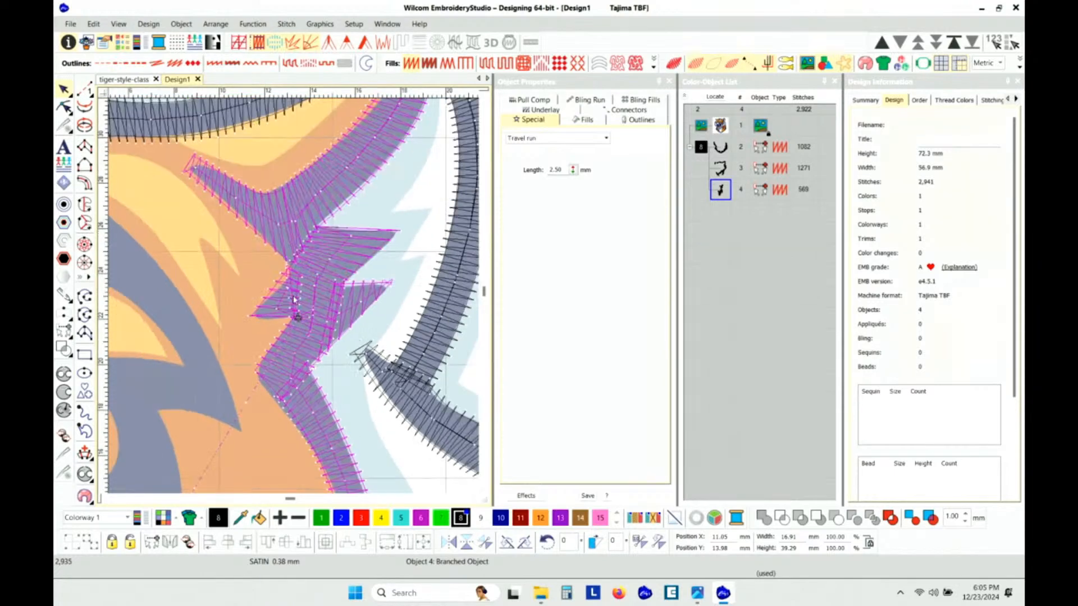
{"action": "scroll", "coordinate": [293, 298], "scroll_direction": "up", "scroll_amount": 2}
{"action": "scroll", "coordinate": [294, 299], "scroll_direction": "up", "scroll_amount": 3}
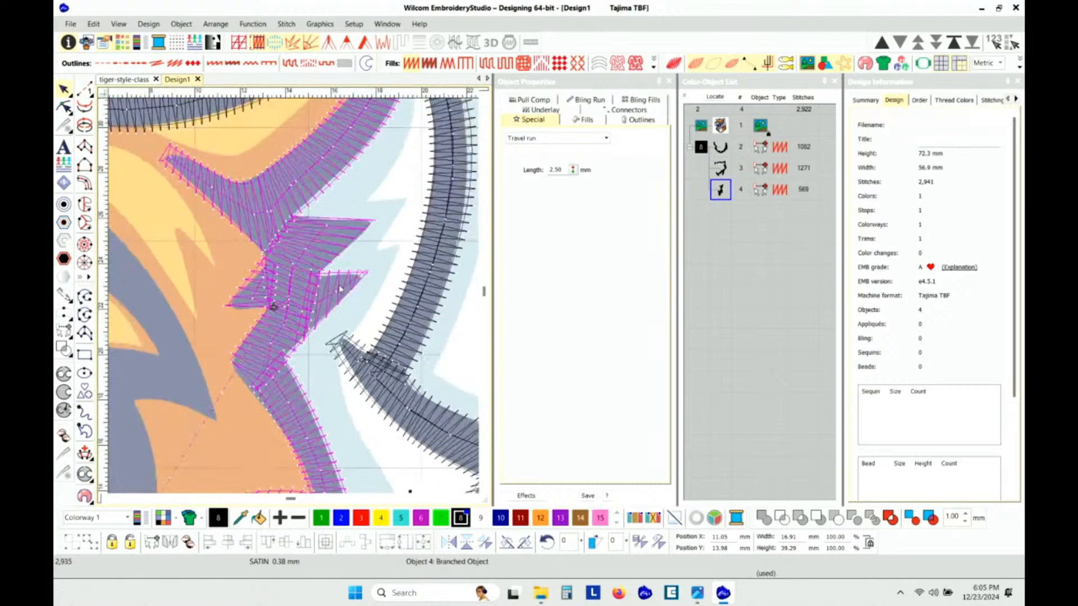
{"action": "key", "text": "h"}
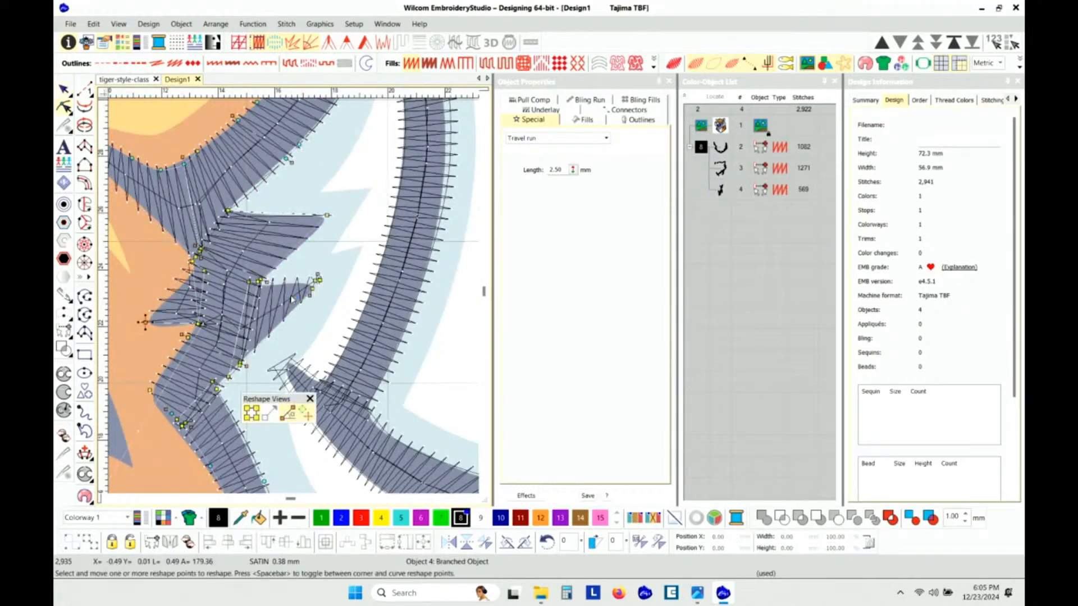
{"action": "scroll", "coordinate": [304, 295], "scroll_direction": "up", "scroll_amount": 2}
{"action": "scroll", "coordinate": [305, 294], "scroll_direction": "down", "scroll_amount": 2}
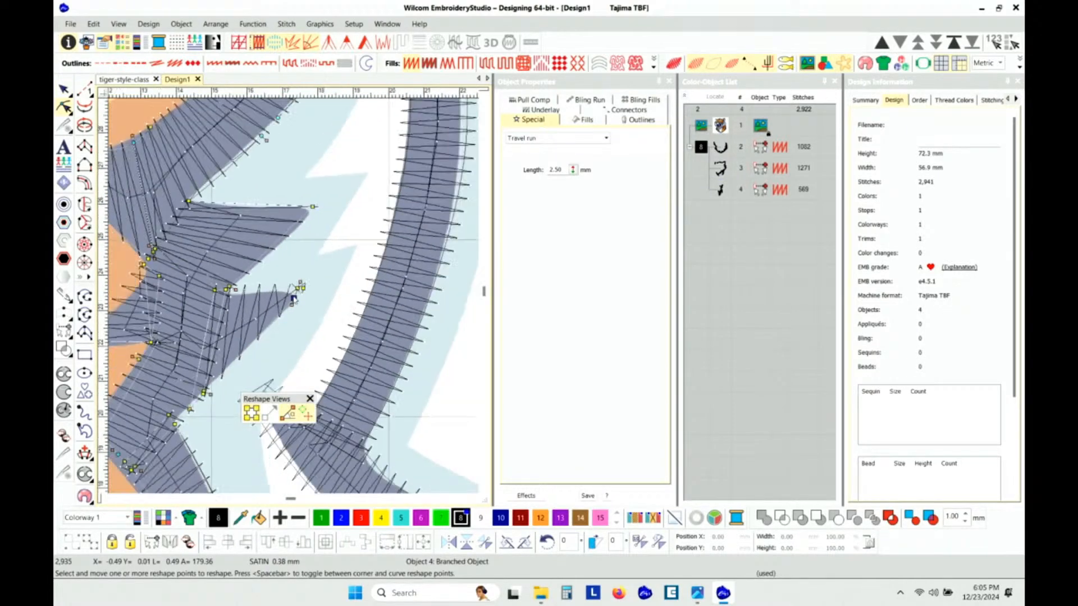
{"action": "scroll", "coordinate": [294, 300], "scroll_direction": "up", "scroll_amount": 2}
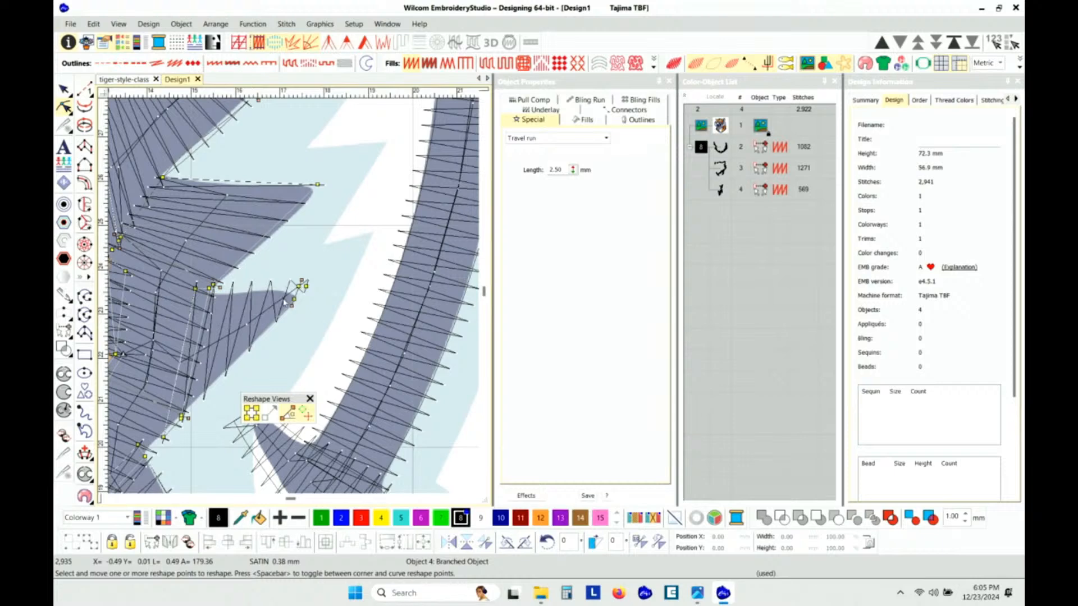
{"action": "scroll", "coordinate": [280, 303], "scroll_direction": "down", "scroll_amount": 1}
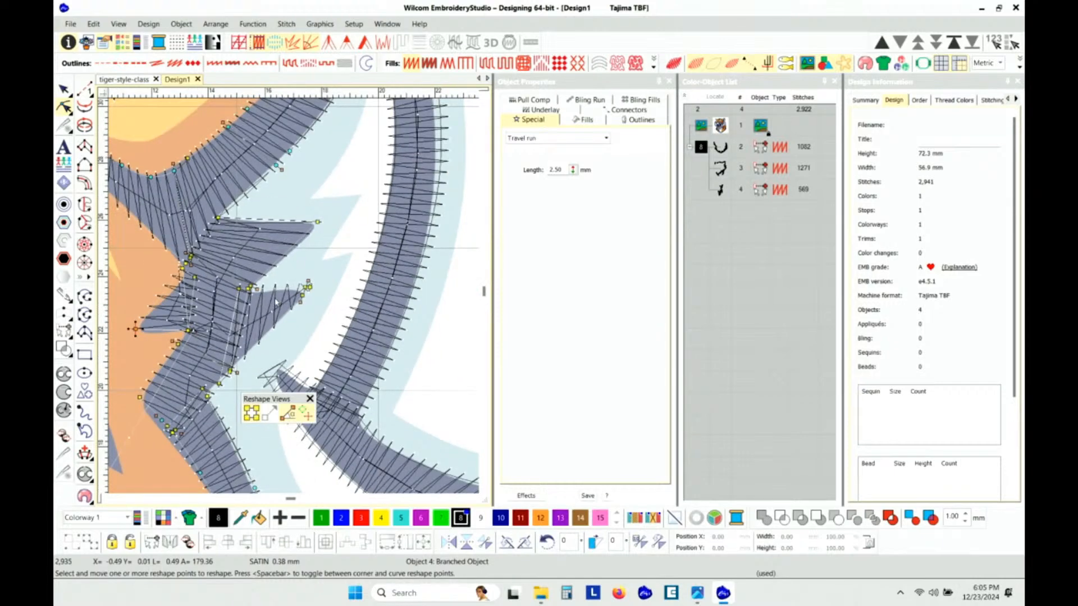
{"action": "key", "text": "Escape"}
{"action": "scroll", "coordinate": [291, 302], "scroll_direction": "down", "scroll_amount": 1}
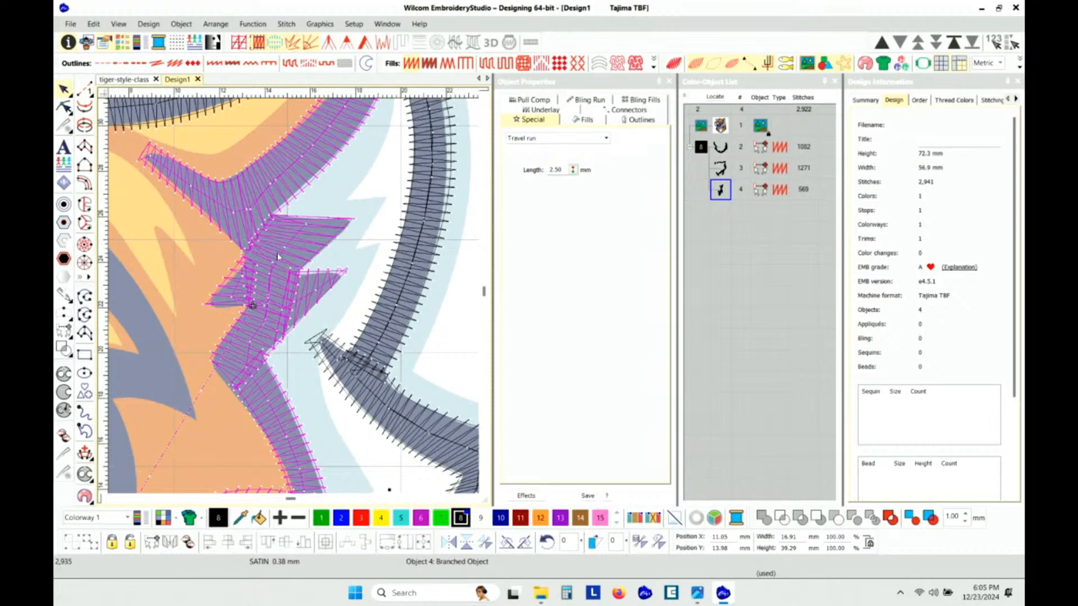
Turn TrueView back on and review the ear and cheek stitching up close and in the overall design.
{"action": "key", "text": "t"}
{"action": "scroll", "coordinate": [280, 250], "scroll_direction": "down", "scroll_amount": 2}
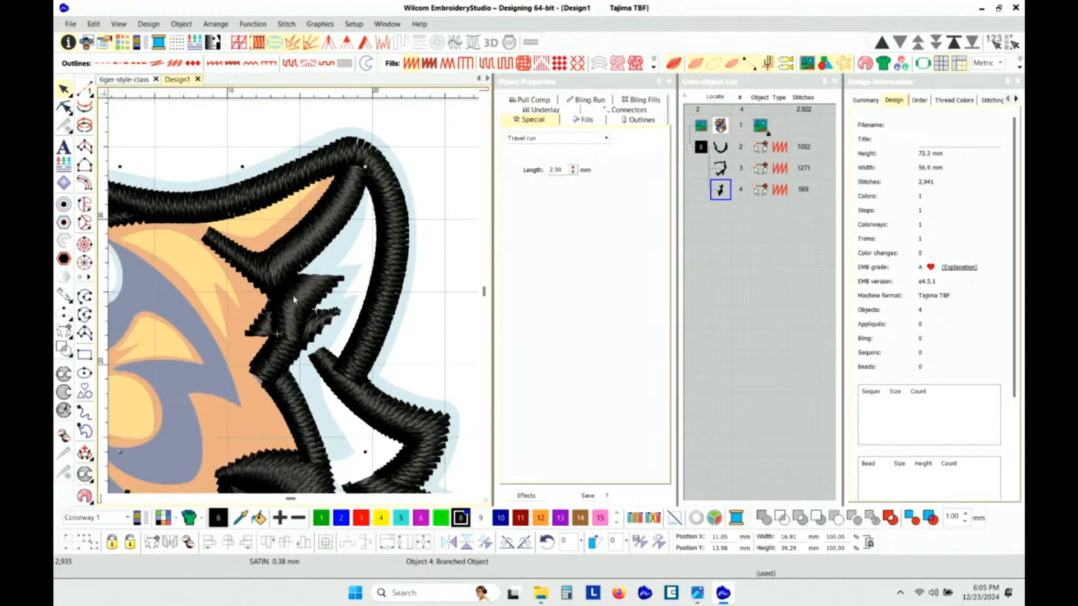
{"action": "scroll", "coordinate": [293, 299], "scroll_direction": "down", "scroll_amount": 3}
{"action": "scroll", "coordinate": [293, 301], "scroll_direction": "up", "scroll_amount": 5}
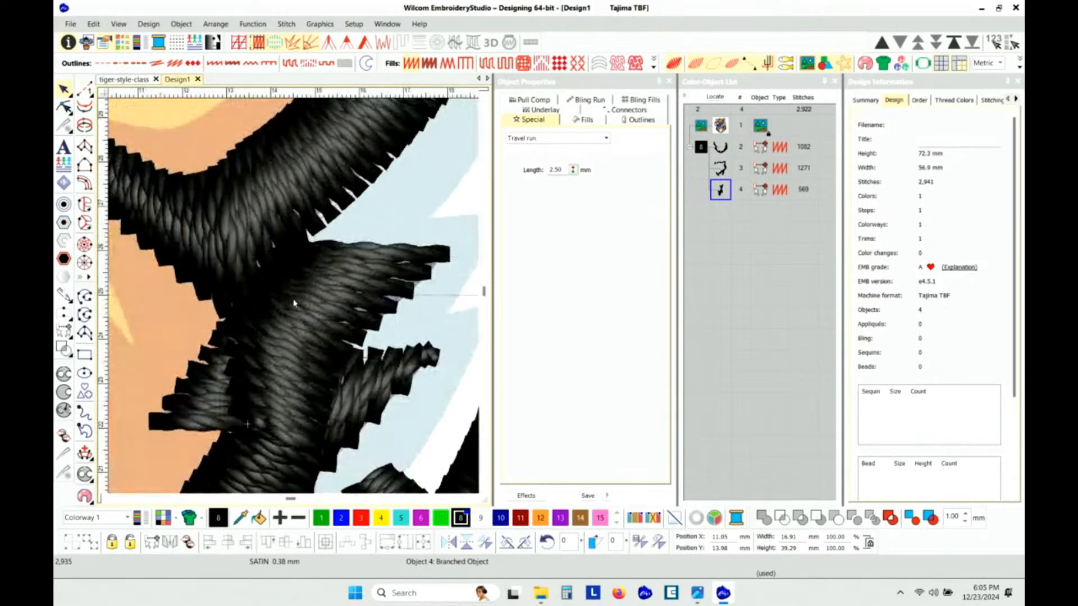
{"action": "scroll", "coordinate": [293, 301], "scroll_direction": "down", "scroll_amount": 2}
{"action": "scroll", "coordinate": [293, 307], "scroll_direction": "down", "scroll_amount": 4}
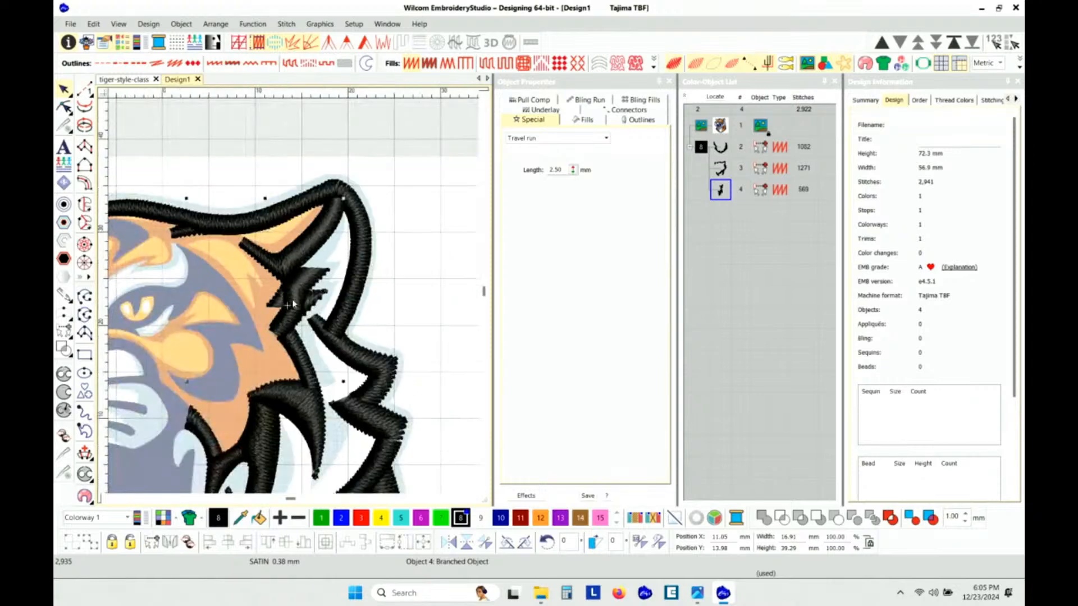
Switch to the finished tiger-style-class design and examine the black satin stitching around the inner-ear spikes.
{"action": "scroll", "coordinate": [292, 303], "scroll_direction": "down", "scroll_amount": 1}
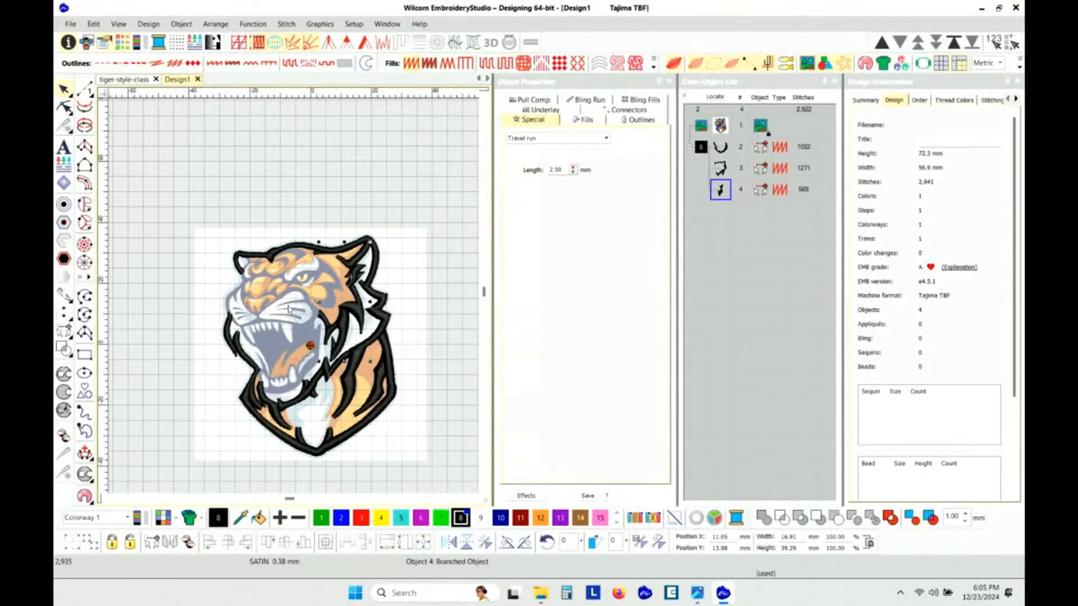
{"action": "scroll", "coordinate": [294, 299], "scroll_direction": "up", "scroll_amount": 1}
{"action": "scroll", "coordinate": [294, 294], "scroll_direction": "down", "scroll_amount": 1}
{"action": "left_click", "coordinate": [143, 81]}
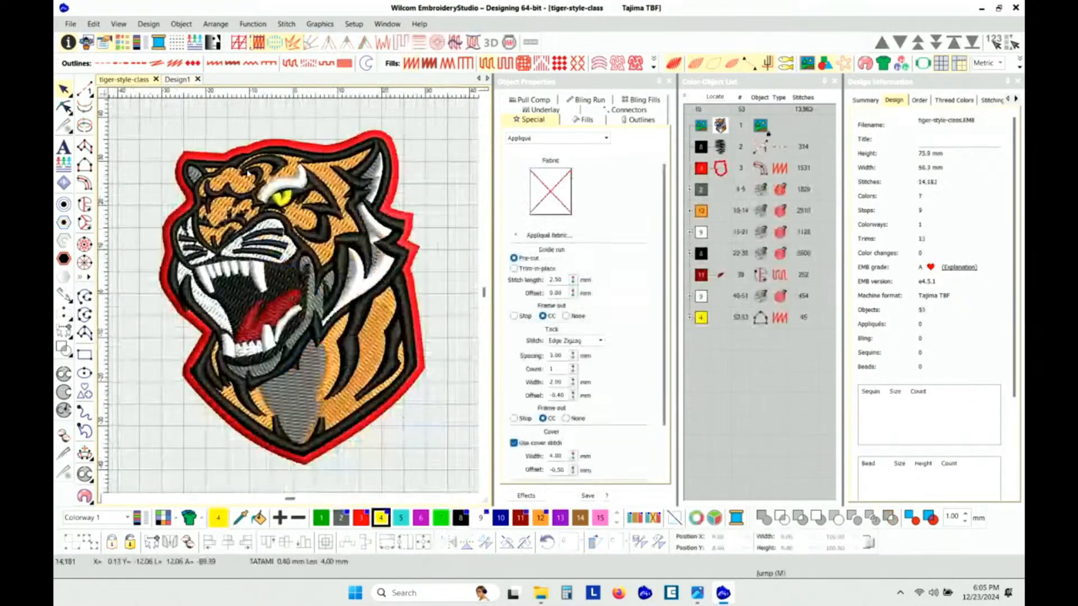
{"action": "scroll", "coordinate": [327, 180], "scroll_direction": "up", "scroll_amount": 2}
{"action": "scroll", "coordinate": [330, 314], "scroll_direction": "up", "scroll_amount": 2}
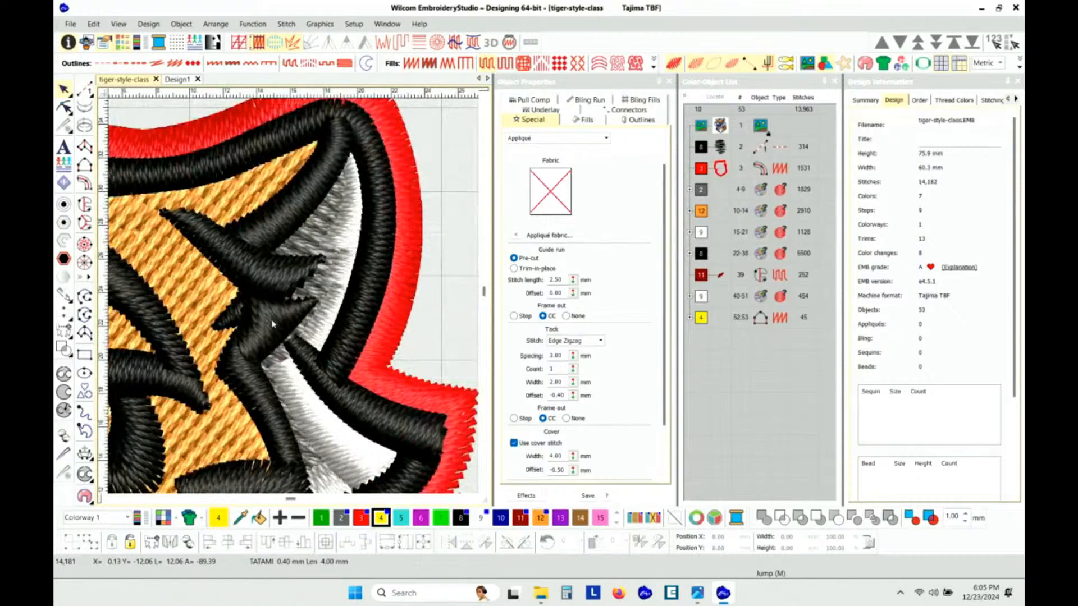
{"action": "scroll", "coordinate": [238, 321], "scroll_direction": "up", "scroll_amount": 1}
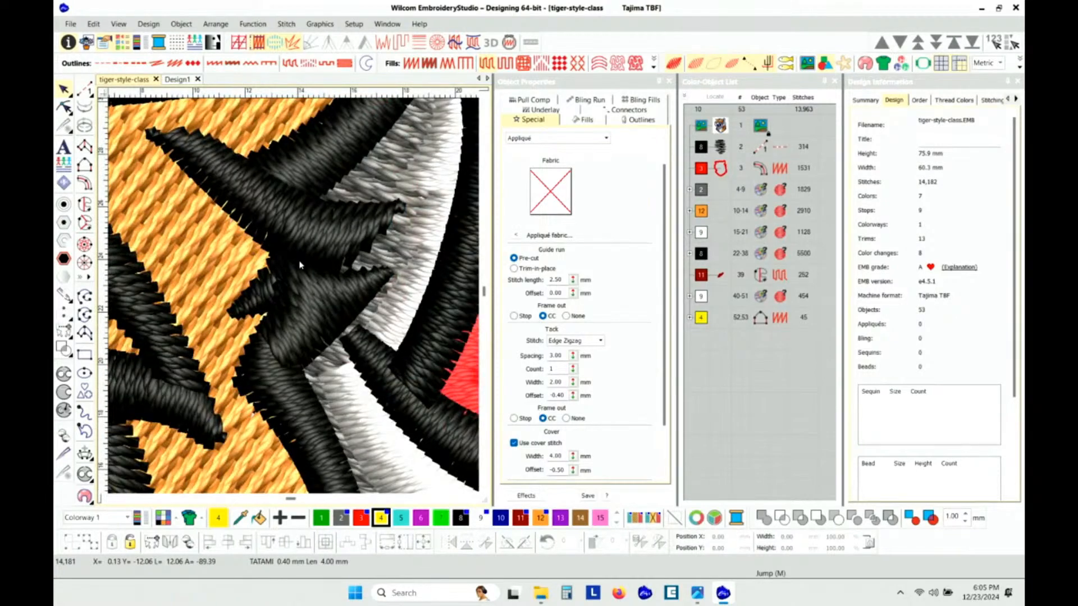
{"action": "scroll", "coordinate": [295, 309], "scroll_direction": "down", "scroll_amount": 1}
{"action": "scroll", "coordinate": [295, 320], "scroll_direction": "up", "scroll_amount": 2}
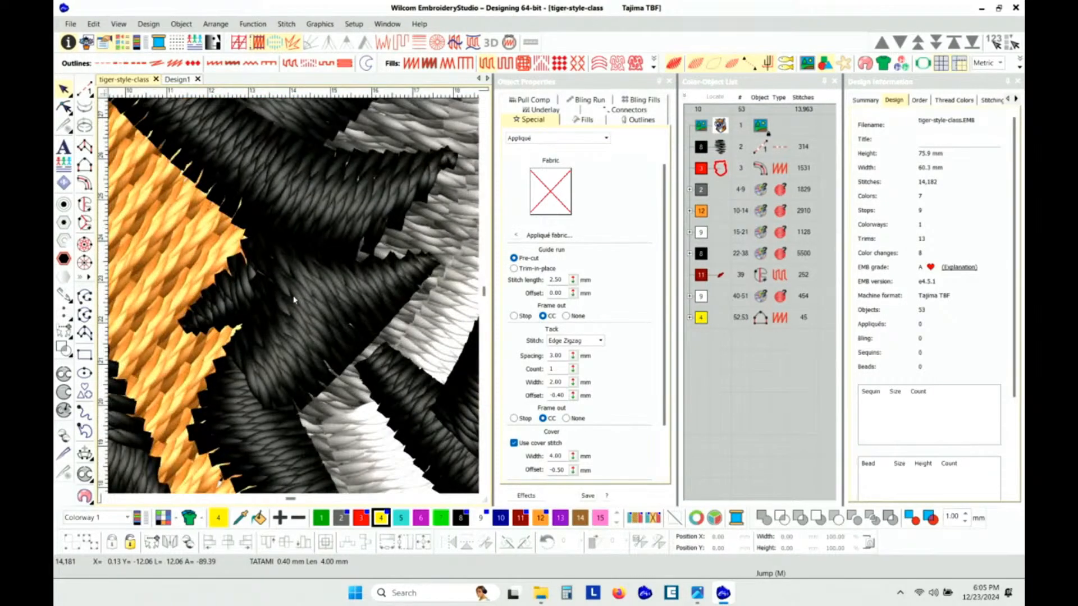
Select the finished design's black inner-ear branched object and inspect its reshape points around the spikes.
{"action": "left_click", "coordinate": [304, 310]}
{"action": "key", "text": "h"}
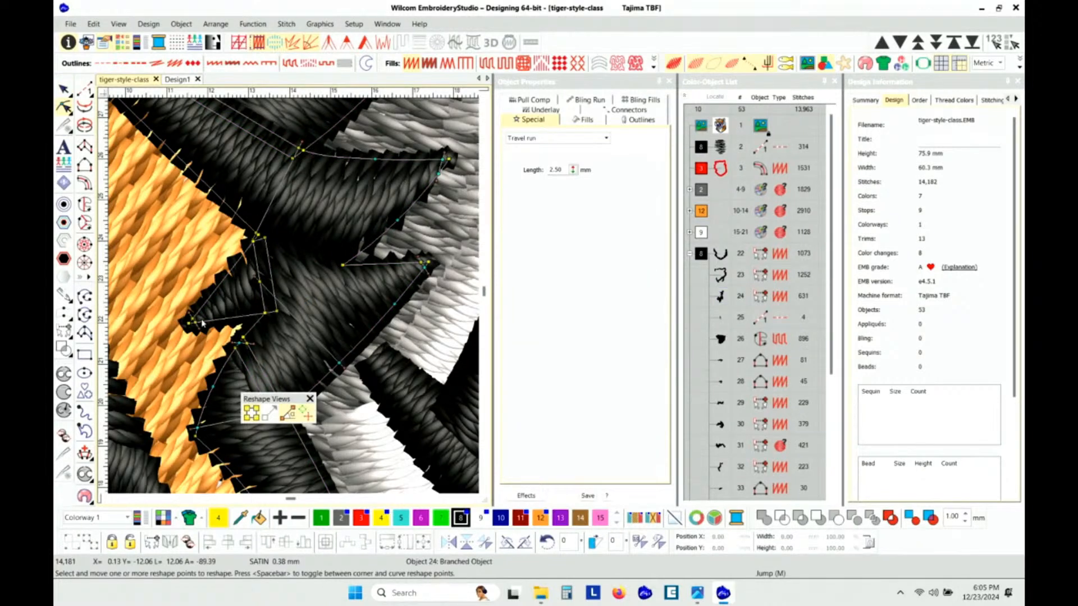
{"action": "key", "text": "Escape"}
{"action": "scroll", "coordinate": [253, 309], "scroll_direction": "down", "scroll_amount": 5}
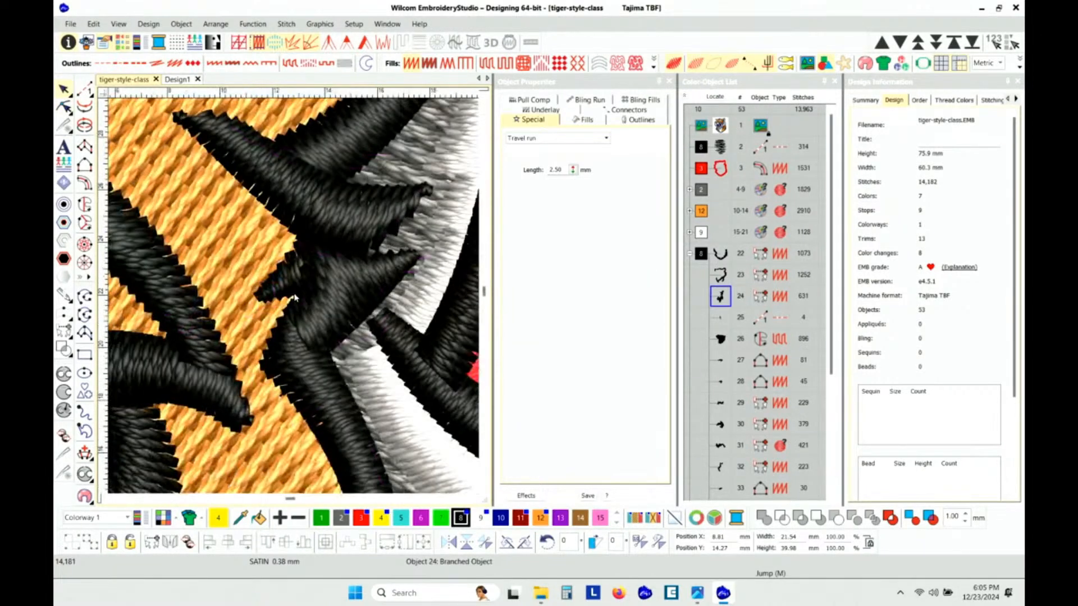
{"action": "scroll", "coordinate": [299, 289], "scroll_direction": "up", "scroll_amount": 3}
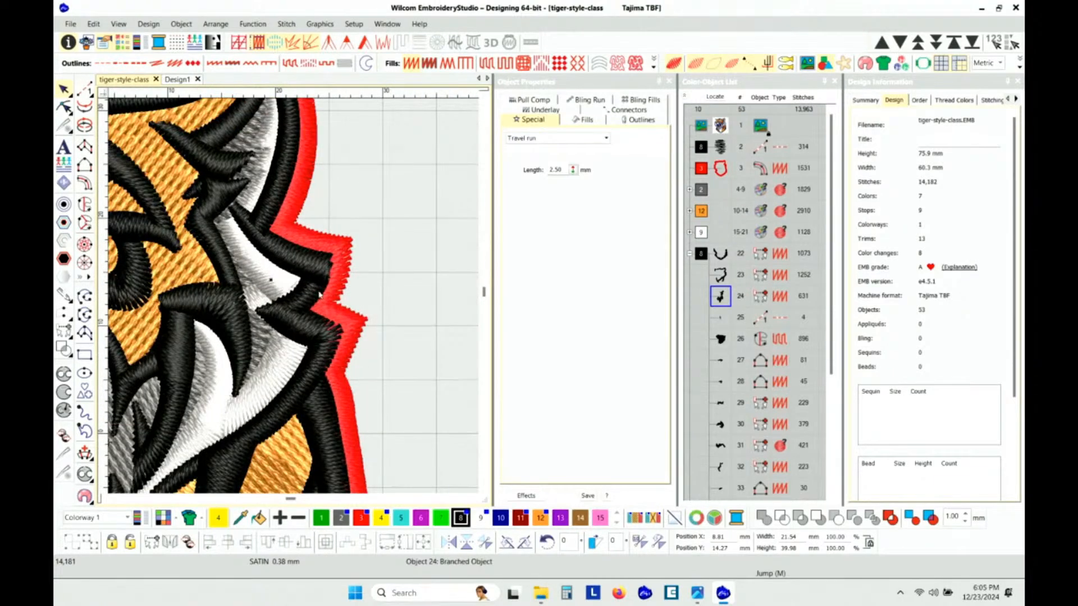
Examine how the black ear and cheek fur shapes meet the outline in the finished tiger, close up and overall.
{"action": "scroll", "coordinate": [279, 252], "scroll_direction": "down", "scroll_amount": 1}
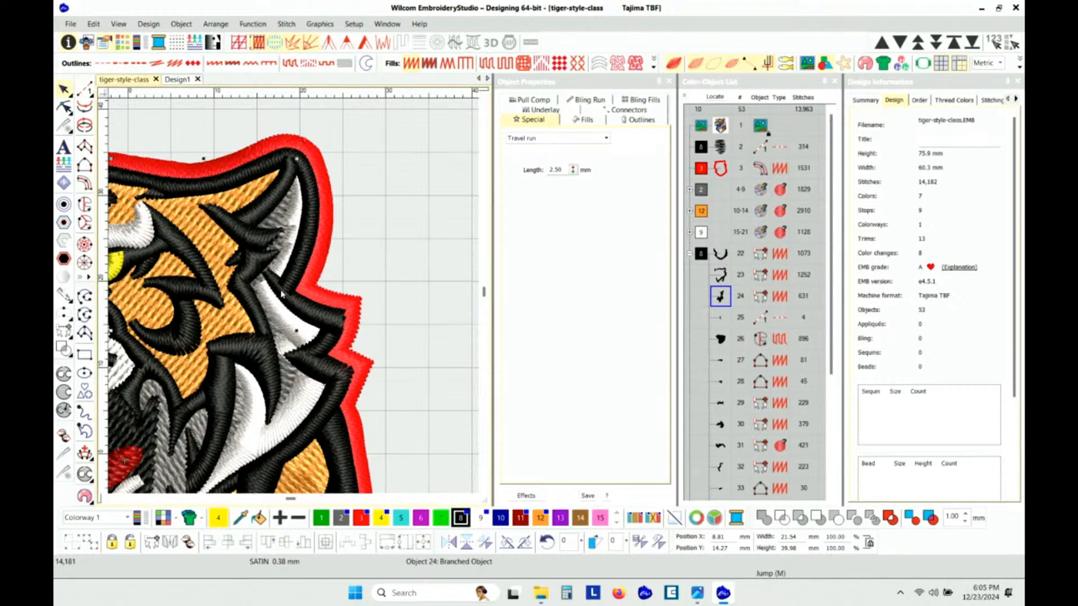
{"action": "scroll", "coordinate": [283, 293], "scroll_direction": "up", "scroll_amount": 2}
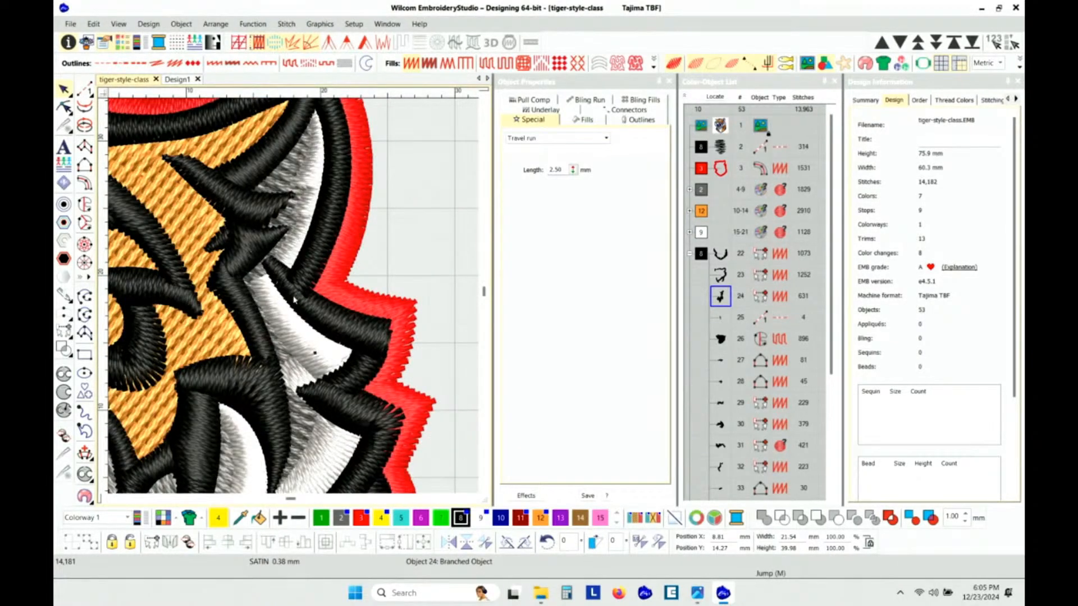
{"action": "scroll", "coordinate": [294, 299], "scroll_direction": "down", "scroll_amount": 4}
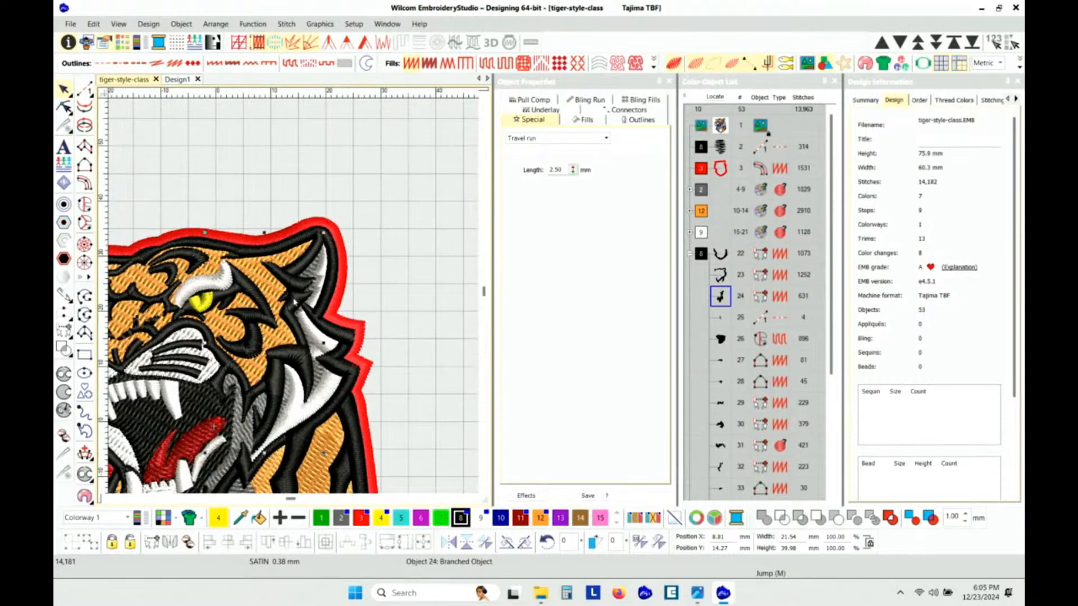
{"action": "scroll", "coordinate": [283, 355], "scroll_direction": "down", "scroll_amount": 2}
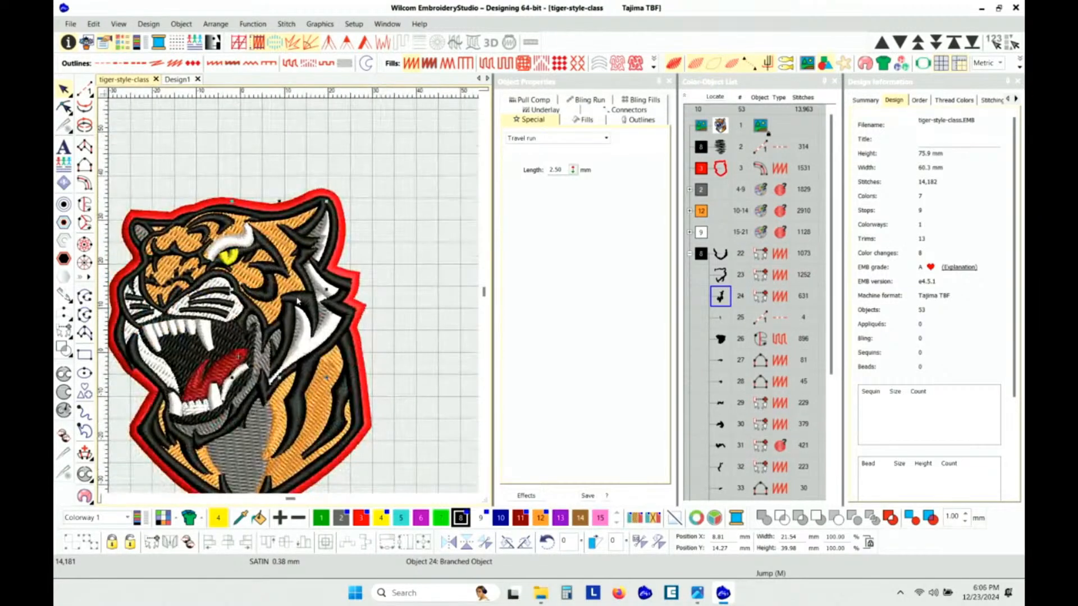
{"action": "scroll", "coordinate": [283, 312], "scroll_direction": "up", "scroll_amount": 3}
{"action": "scroll", "coordinate": [283, 312], "scroll_direction": "down", "scroll_amount": 2}
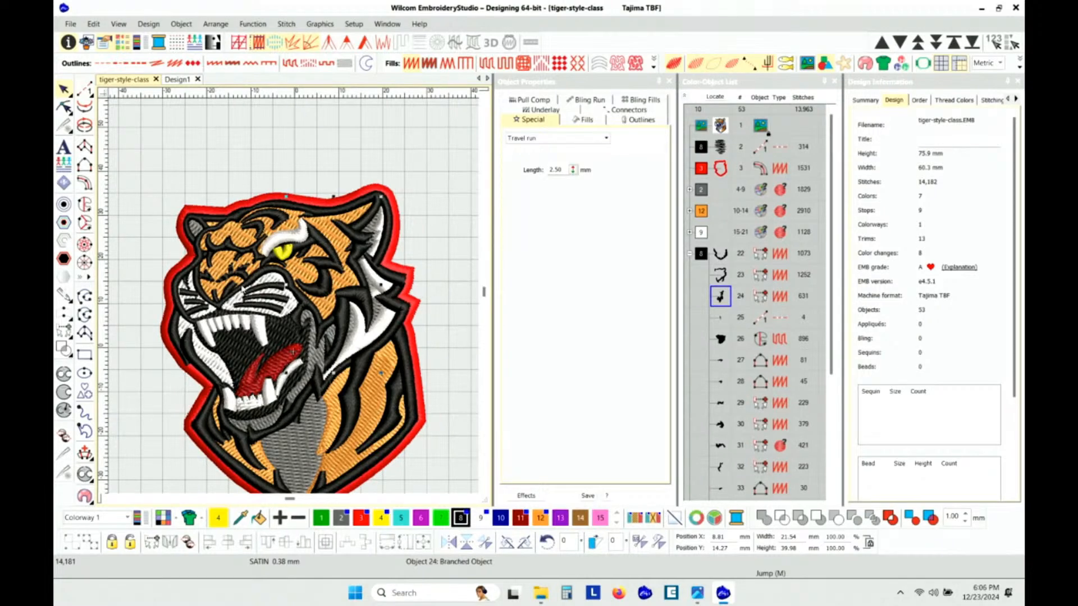
Compare the undigitized face areas in Design1 with the stitched face in the tiger-style-class design.
{"action": "left_click", "coordinate": [183, 80]}
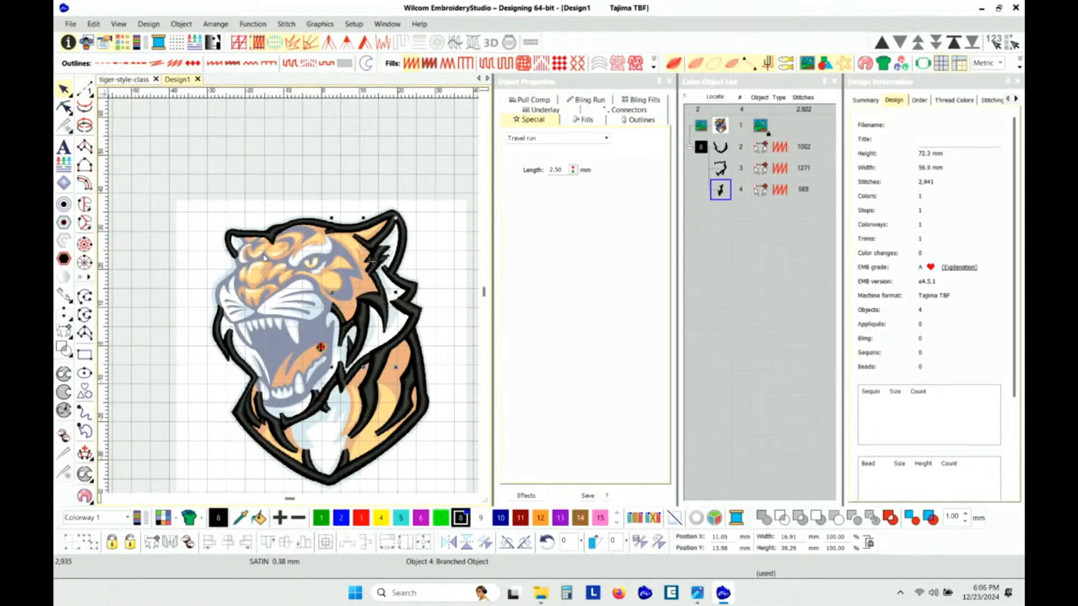
{"action": "scroll", "coordinate": [264, 265], "scroll_direction": "up", "scroll_amount": 2}
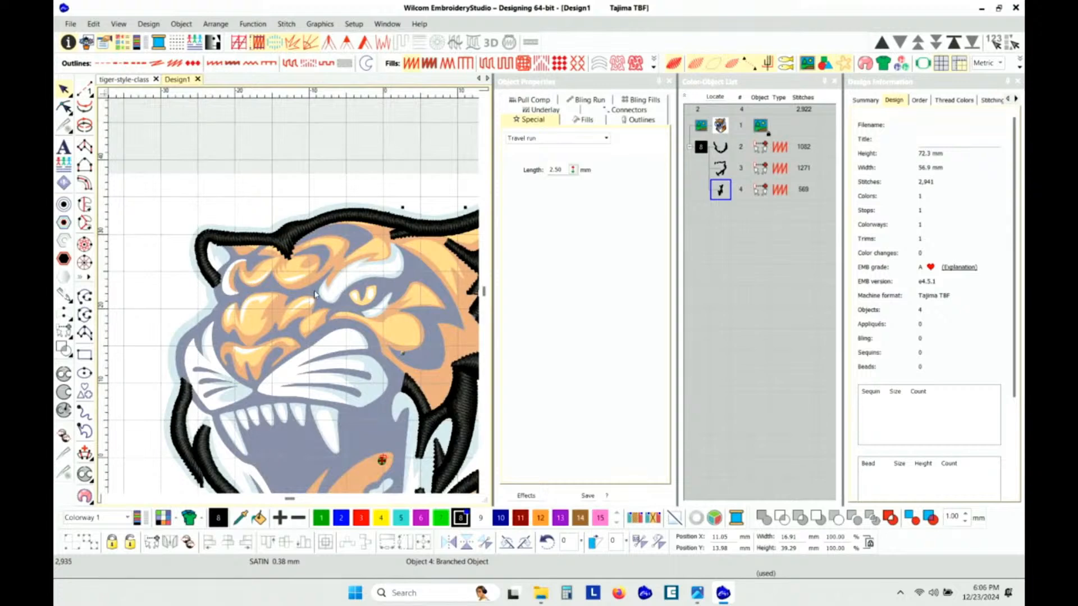
{"action": "scroll", "coordinate": [298, 388], "scroll_direction": "down", "scroll_amount": 1}
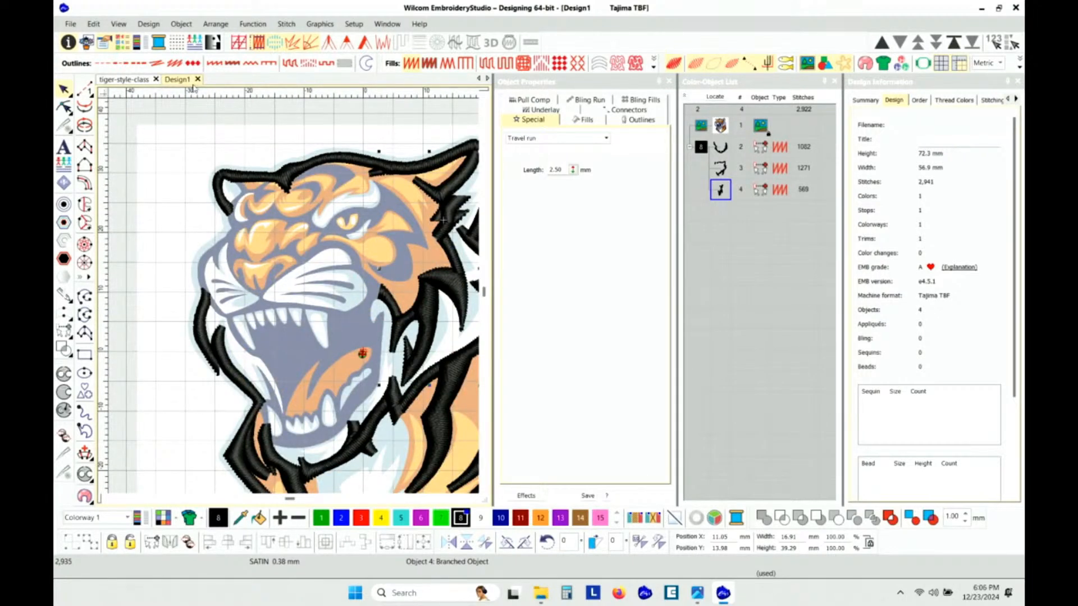
{"action": "left_click", "coordinate": [141, 80]}
{"action": "scroll", "coordinate": [294, 303], "scroll_direction": "down", "scroll_amount": 1}
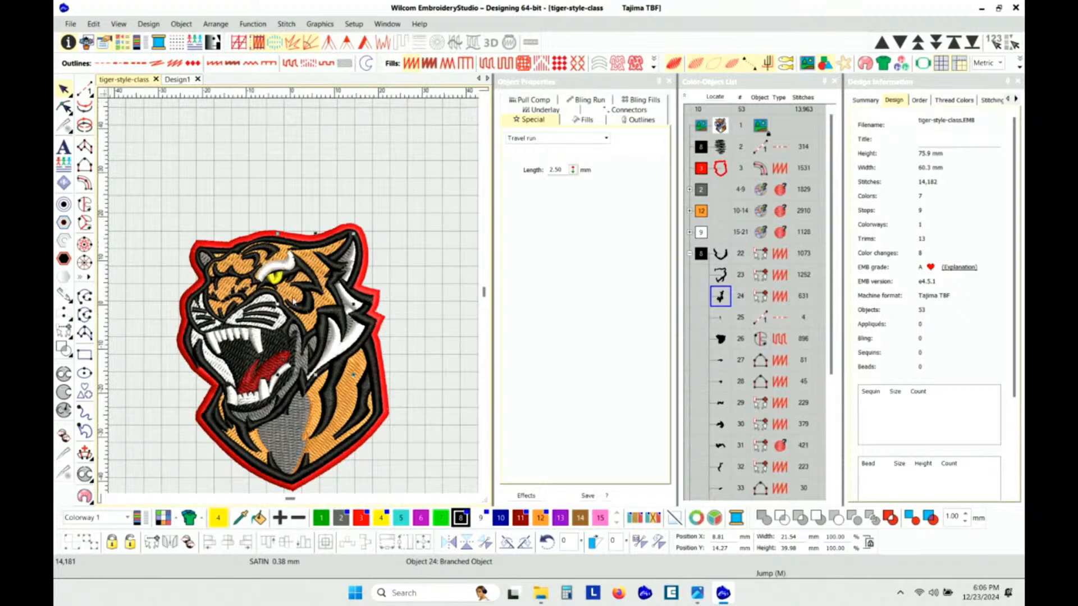
{"action": "scroll", "coordinate": [294, 303], "scroll_direction": "up", "scroll_amount": 1}
{"action": "scroll", "coordinate": [295, 306], "scroll_direction": "up", "scroll_amount": 1}
{"action": "scroll", "coordinate": [295, 303], "scroll_direction": "down", "scroll_amount": 1}
{"action": "scroll", "coordinate": [294, 302], "scroll_direction": "up", "scroll_amount": 1}
{"action": "scroll", "coordinate": [295, 300], "scroll_direction": "down", "scroll_amount": 1}
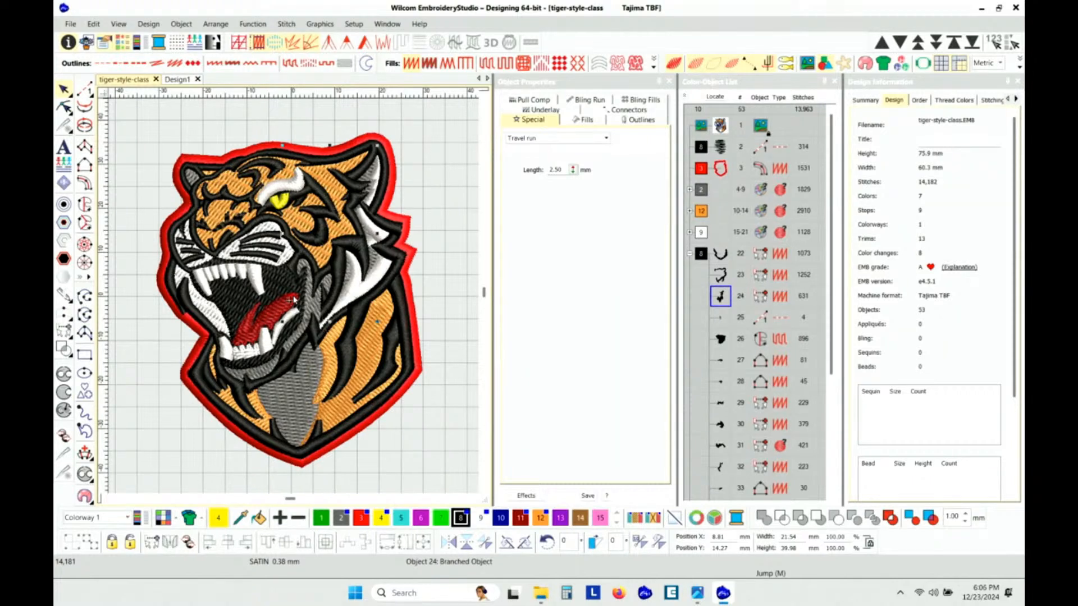
Review the sewing order of the black group's objects 22 to 26, from the outer outline to the mouth fill.
{"action": "left_click", "coordinate": [690, 253]}
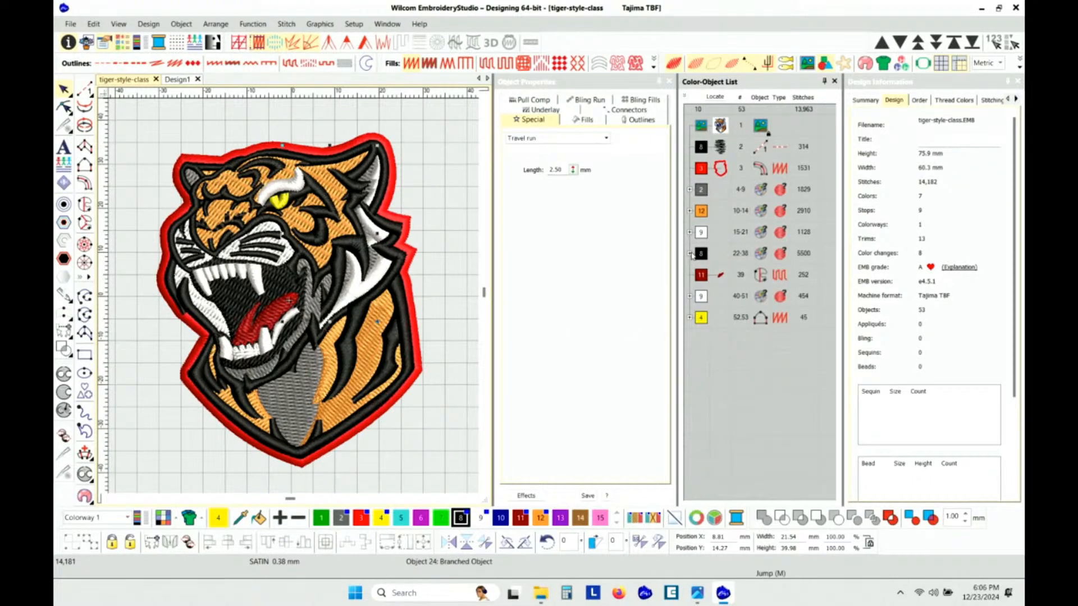
{"action": "left_click", "coordinate": [689, 253]}
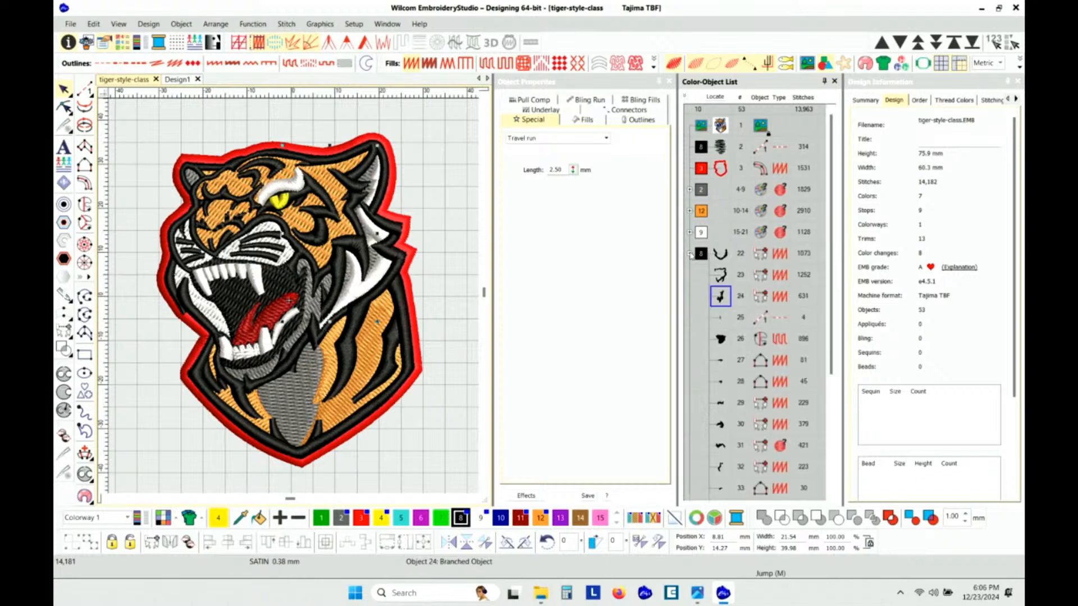
{"action": "left_click", "coordinate": [723, 254]}
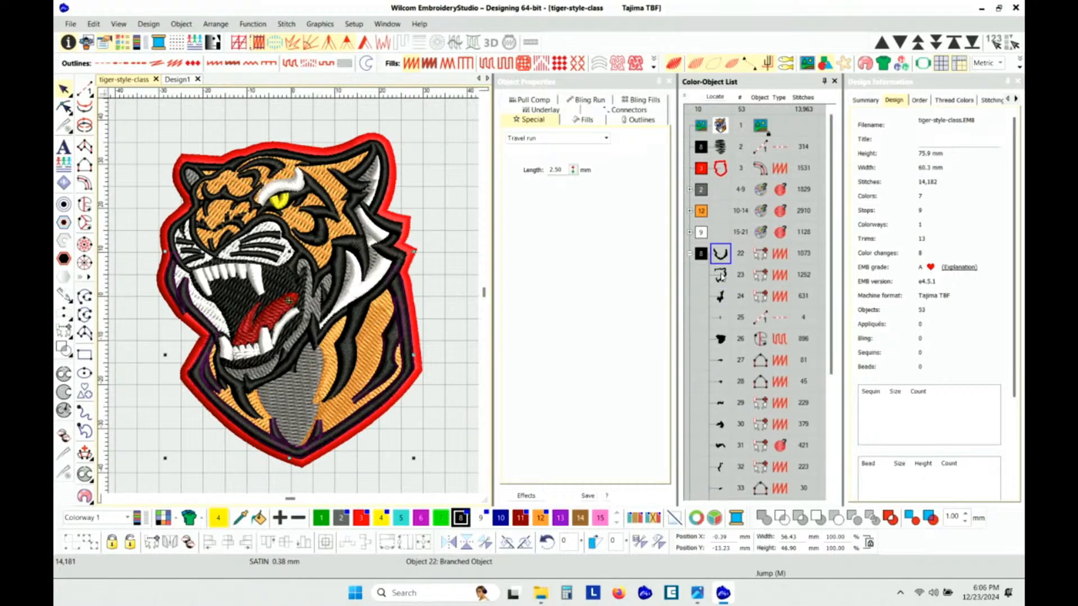
{"action": "left_click", "coordinate": [722, 275]}
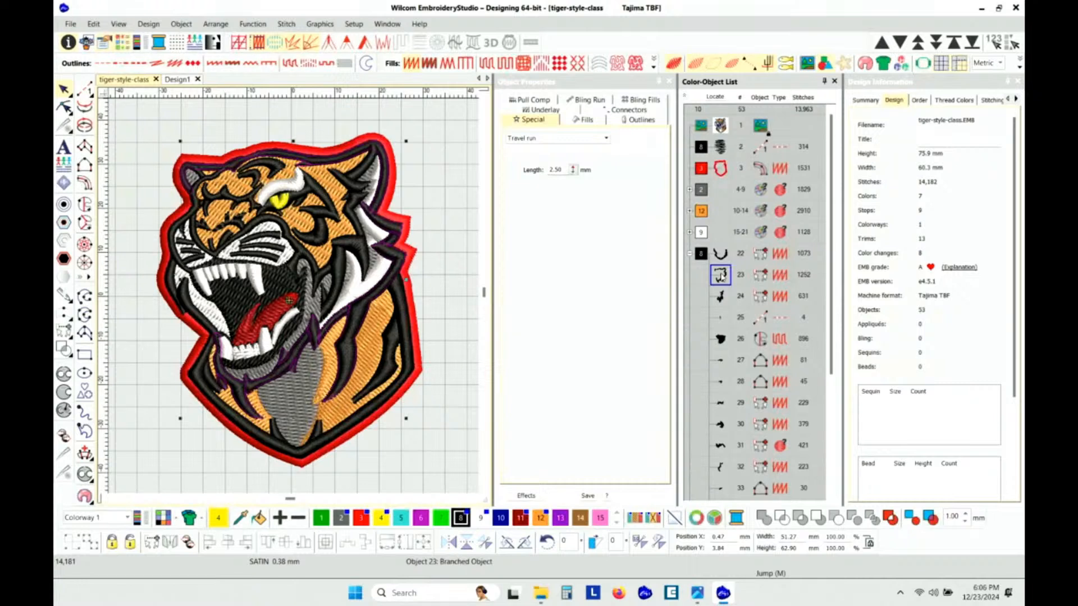
{"action": "left_click", "coordinate": [721, 298]}
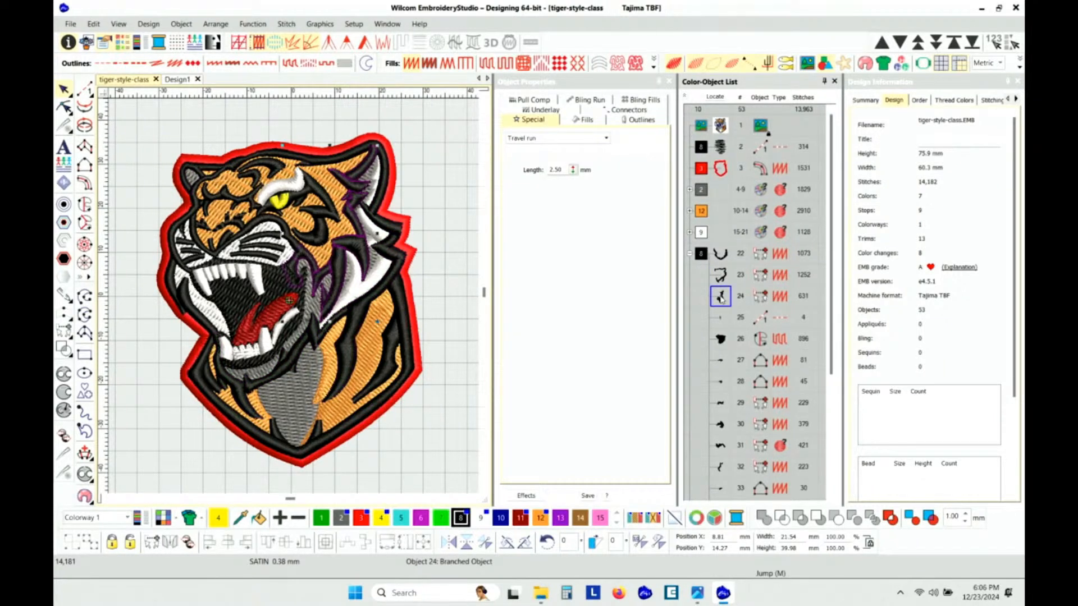
{"action": "left_click", "coordinate": [721, 319]}
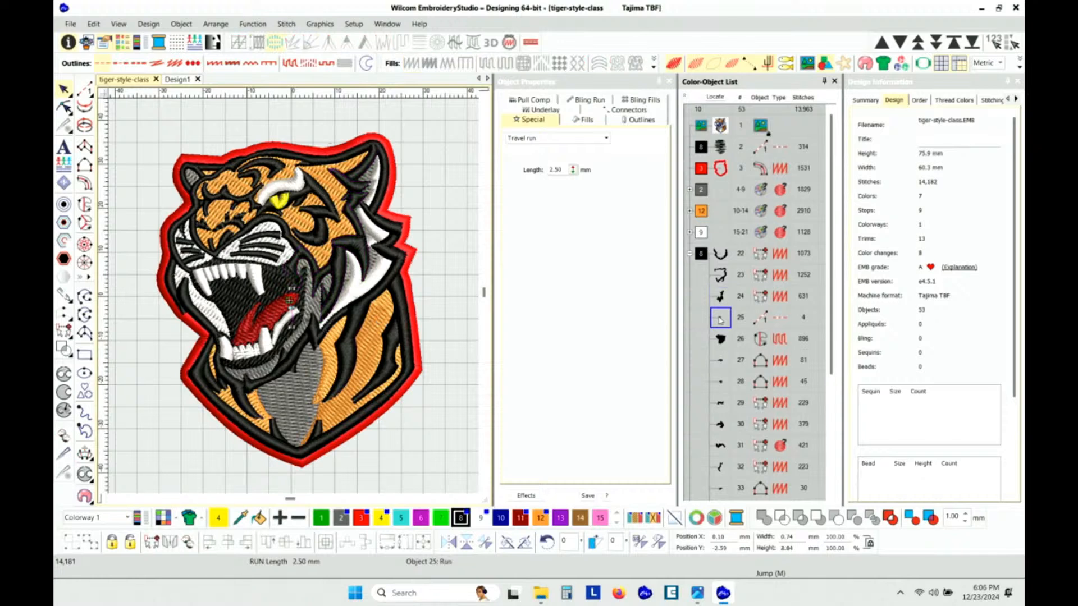
{"action": "left_click", "coordinate": [720, 343]}
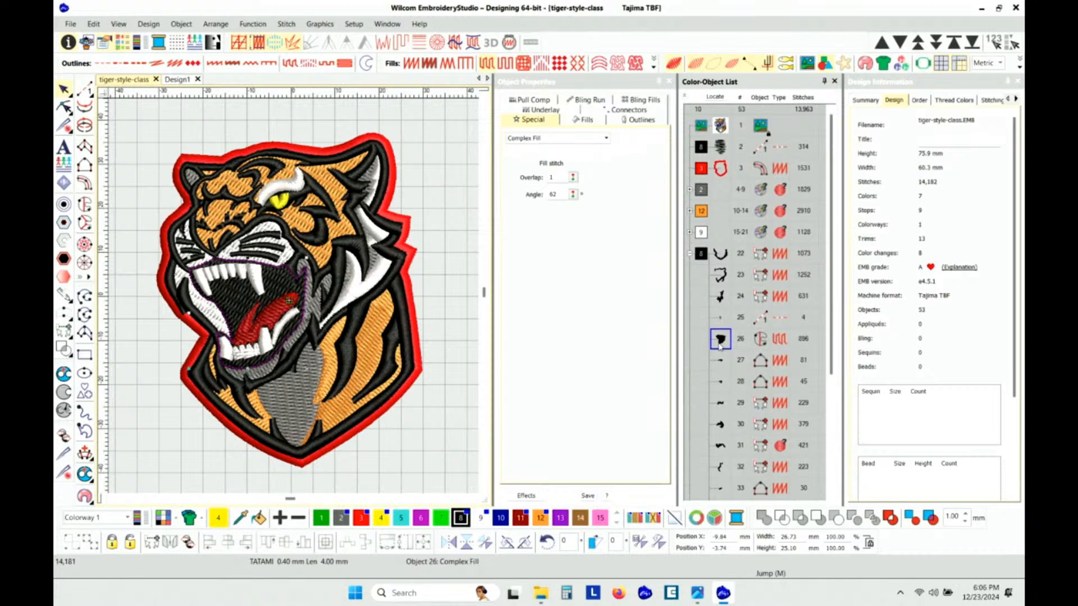
Continue through black objects 27 to 33, checking the forehead, eye, nose and muzzle shapes in sequence.
{"action": "left_click", "coordinate": [721, 364]}
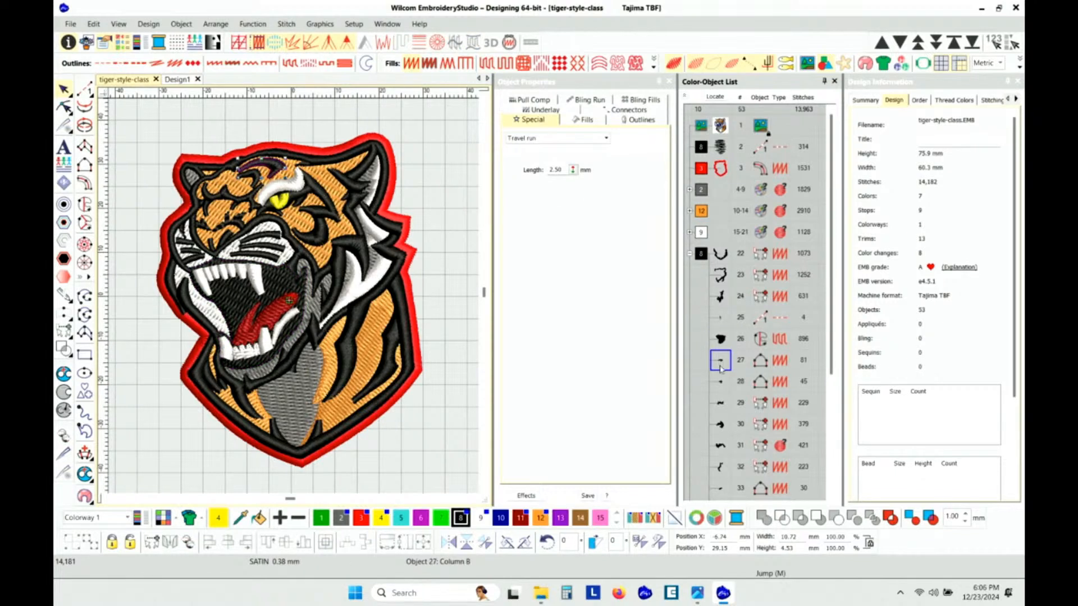
{"action": "left_click", "coordinate": [721, 381]}
{"action": "left_click", "coordinate": [720, 400]}
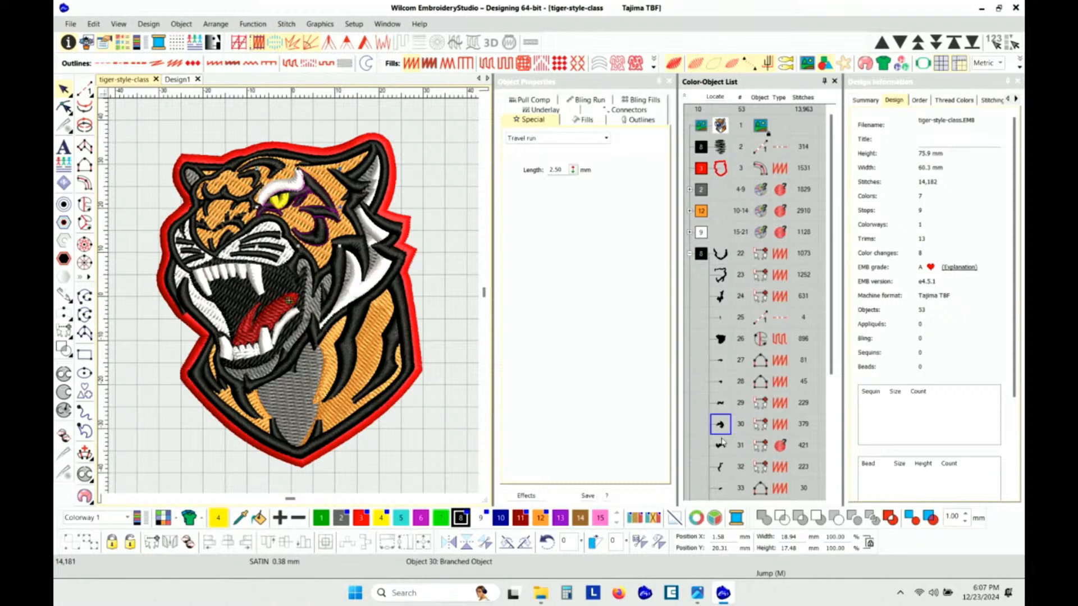
{"action": "left_click", "coordinate": [721, 445]}
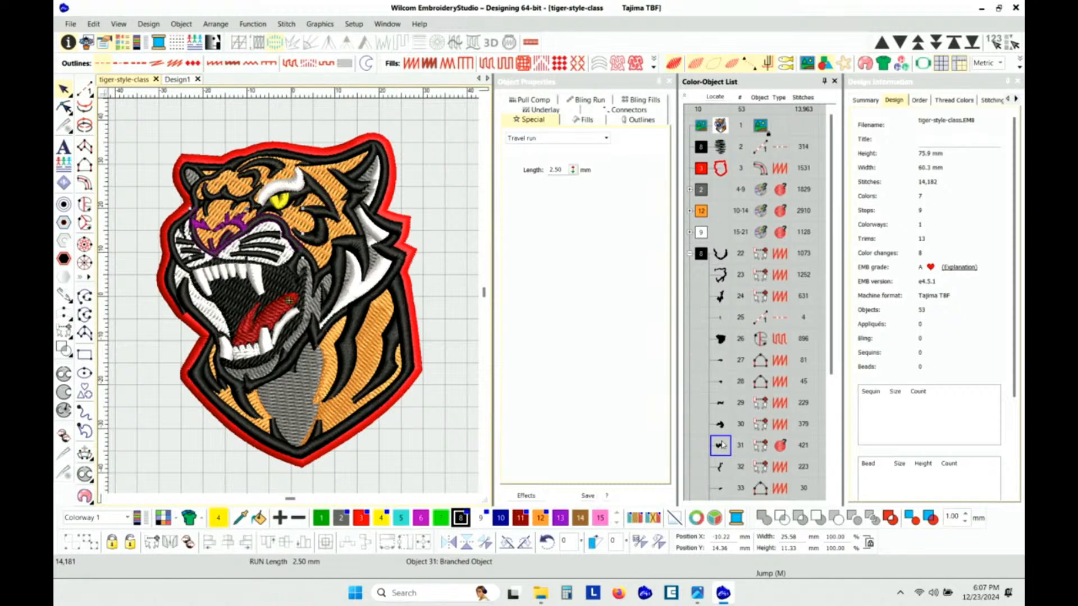
{"action": "left_click", "coordinate": [721, 465]}
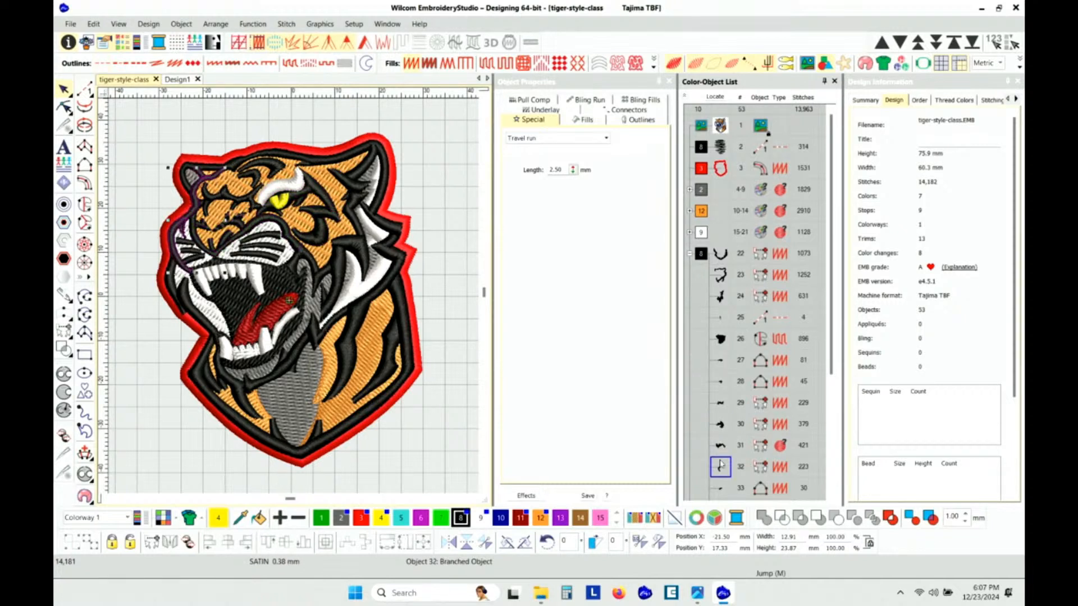
{"action": "left_click", "coordinate": [720, 489]}
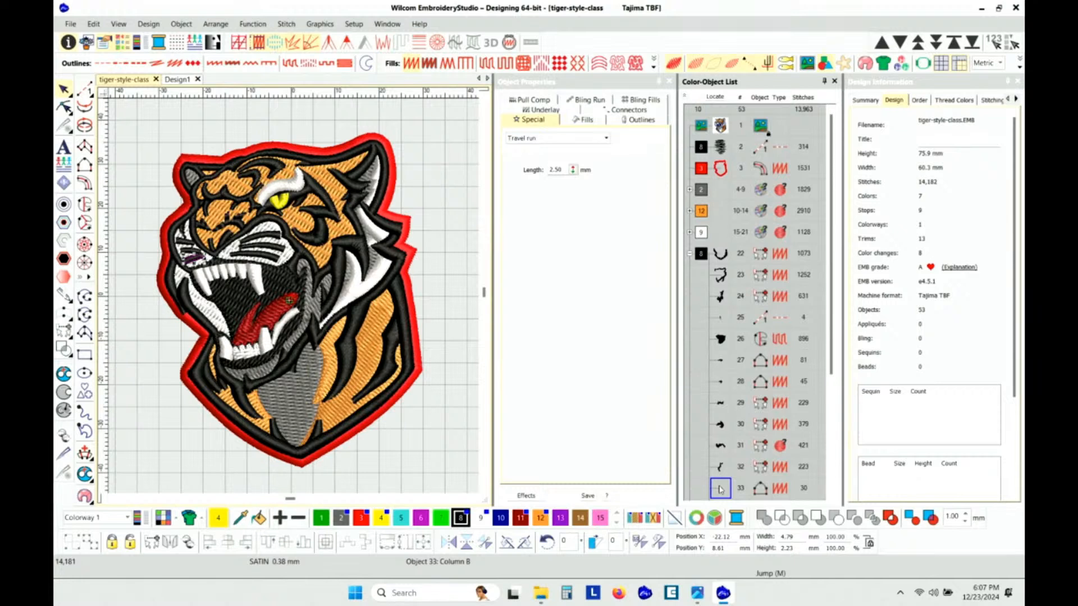
Review the small black whisker-line columns, objects 34 to 38, one after another.
{"action": "scroll", "coordinate": [720, 483], "scroll_direction": "down", "scroll_amount": 2}
{"action": "left_click", "coordinate": [721, 397]}
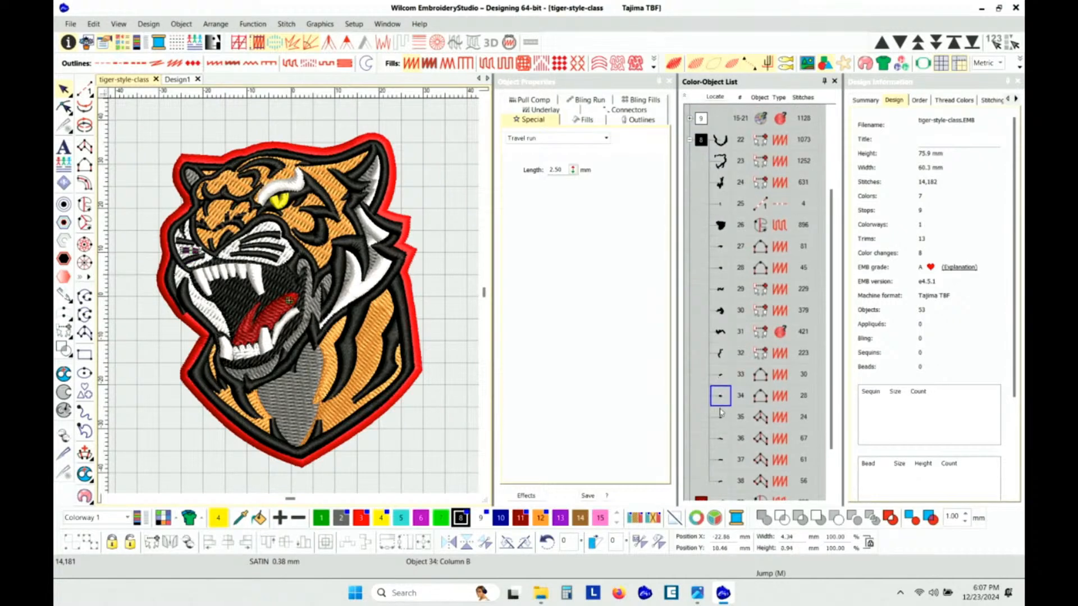
{"action": "left_click", "coordinate": [721, 420]}
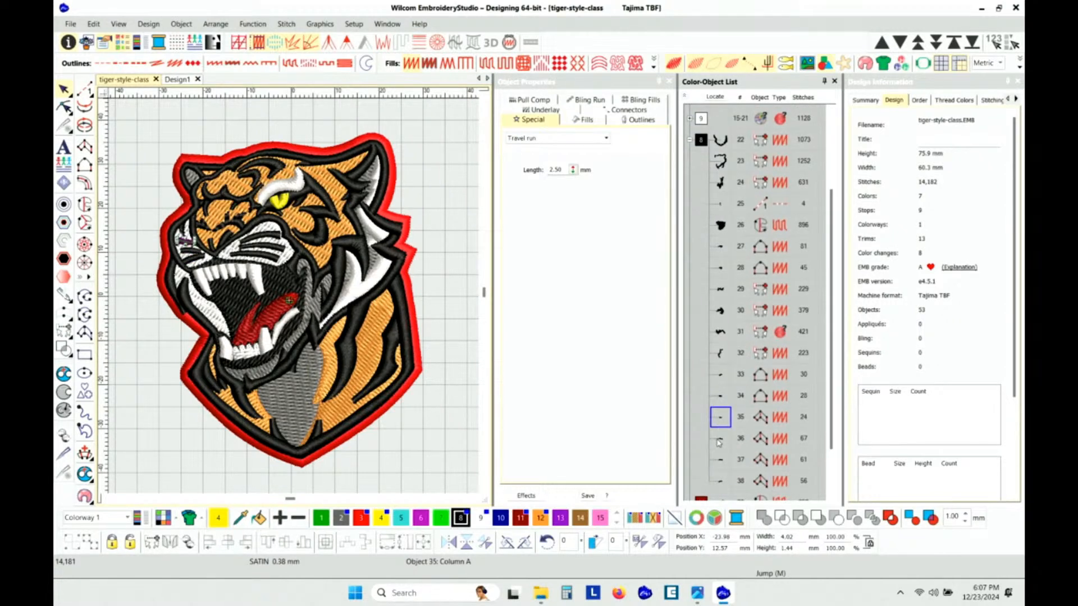
{"action": "left_click", "coordinate": [720, 442]}
{"action": "left_click", "coordinate": [719, 459]}
{"action": "left_click", "coordinate": [720, 480]}
Check the dark red tongue fill, object 39, and select the whole final white group, objects 40 to 51.
{"action": "scroll", "coordinate": [720, 475], "scroll_direction": "down", "scroll_amount": 1}
{"action": "scroll", "coordinate": [721, 464], "scroll_direction": "down", "scroll_amount": 1}
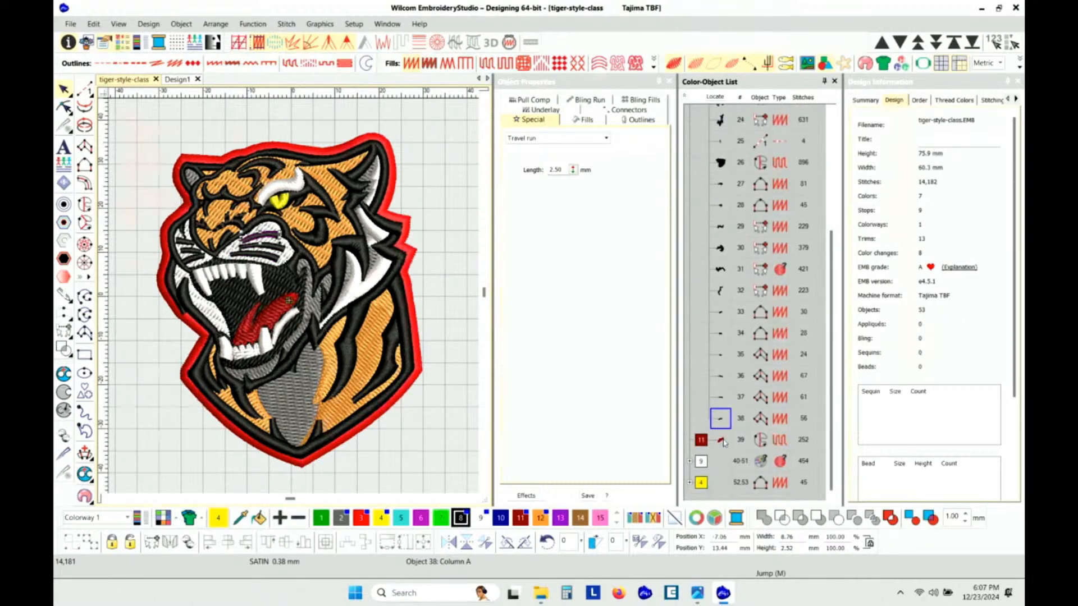
{"action": "left_click", "coordinate": [721, 441]}
{"action": "left_click", "coordinate": [721, 461]}
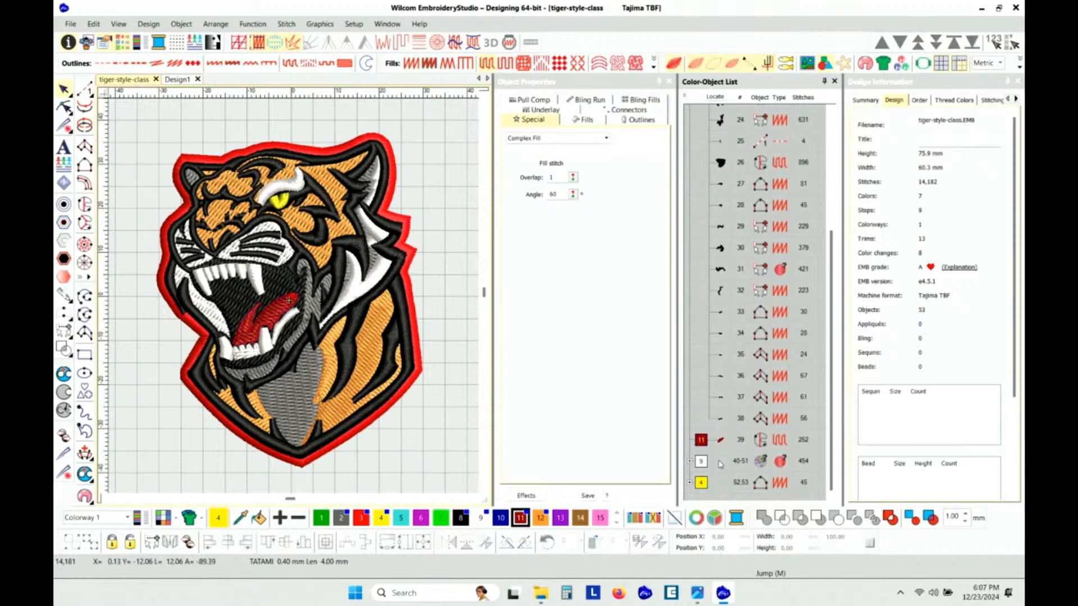
{"action": "left_click", "coordinate": [700, 462]}
{"action": "scroll", "coordinate": [700, 463], "scroll_direction": "down", "scroll_amount": 2}
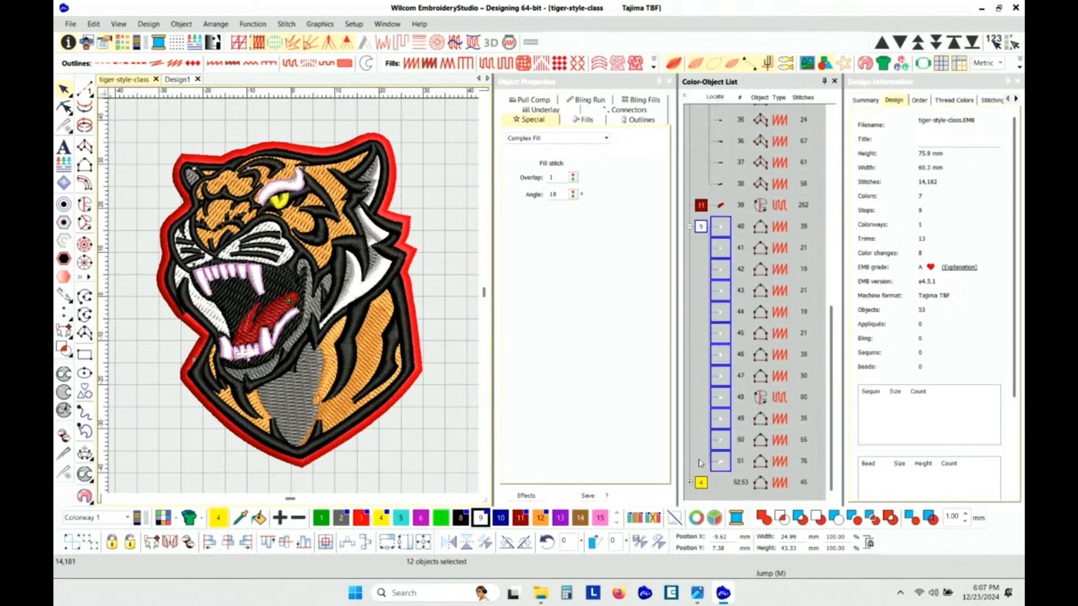
Isolate the final yellow eye group, objects 52 and 53, by hiding all other objects.
{"action": "left_click", "coordinate": [701, 482]}
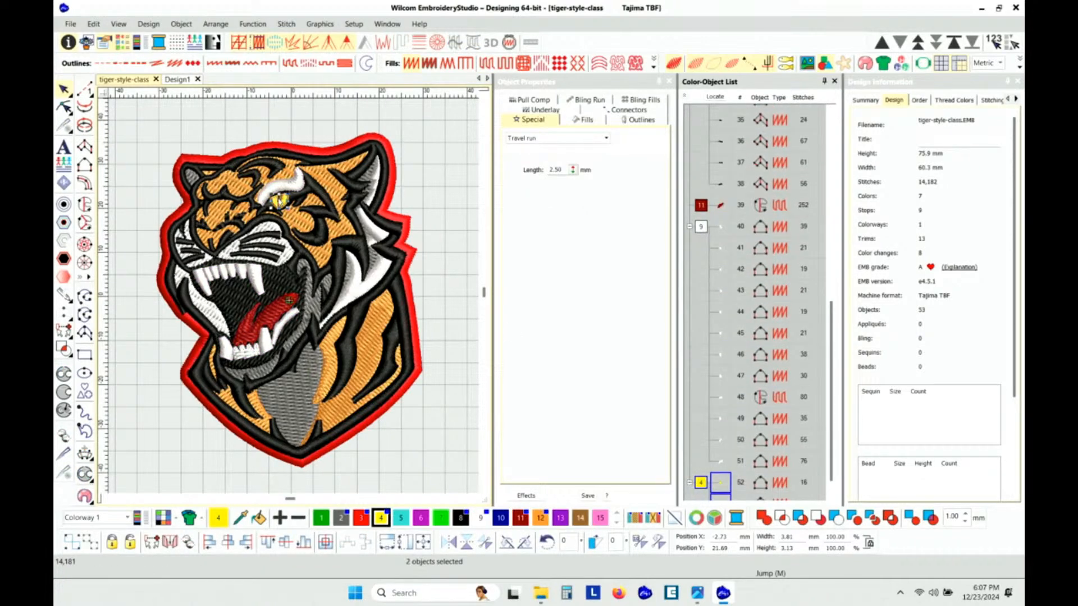
{"action": "scroll", "coordinate": [279, 202], "scroll_direction": "up", "scroll_amount": 2}
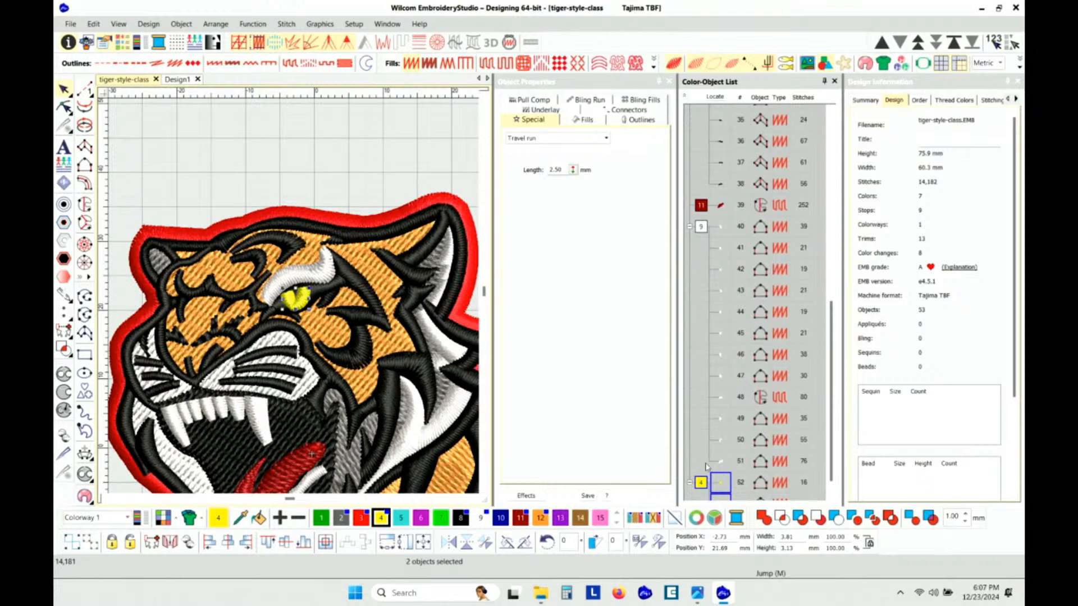
{"action": "right_click", "coordinate": [701, 487]}
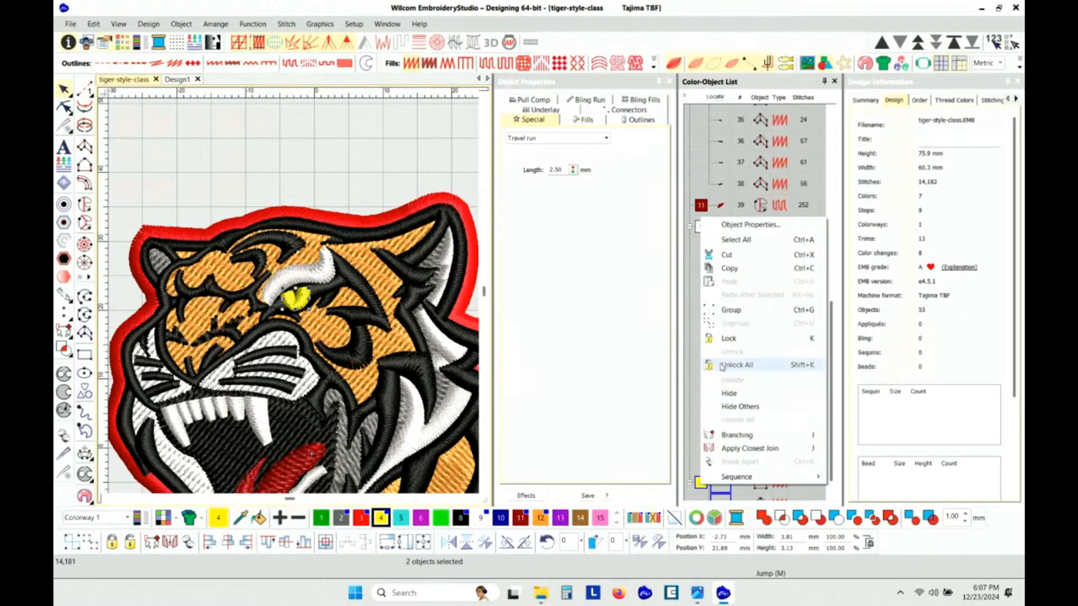
{"action": "left_click", "coordinate": [739, 406]}
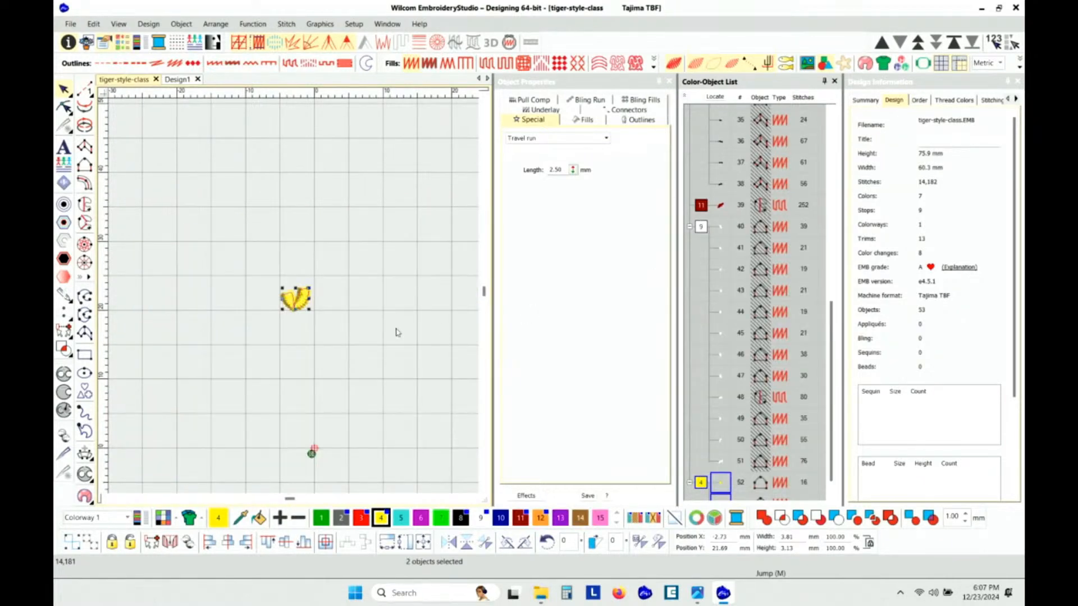
Unhide the tiger bitmap, object 1, and dim the artwork behind the yellow eye stitching.
{"action": "scroll", "coordinate": [767, 180], "scroll_direction": "up", "scroll_amount": 2}
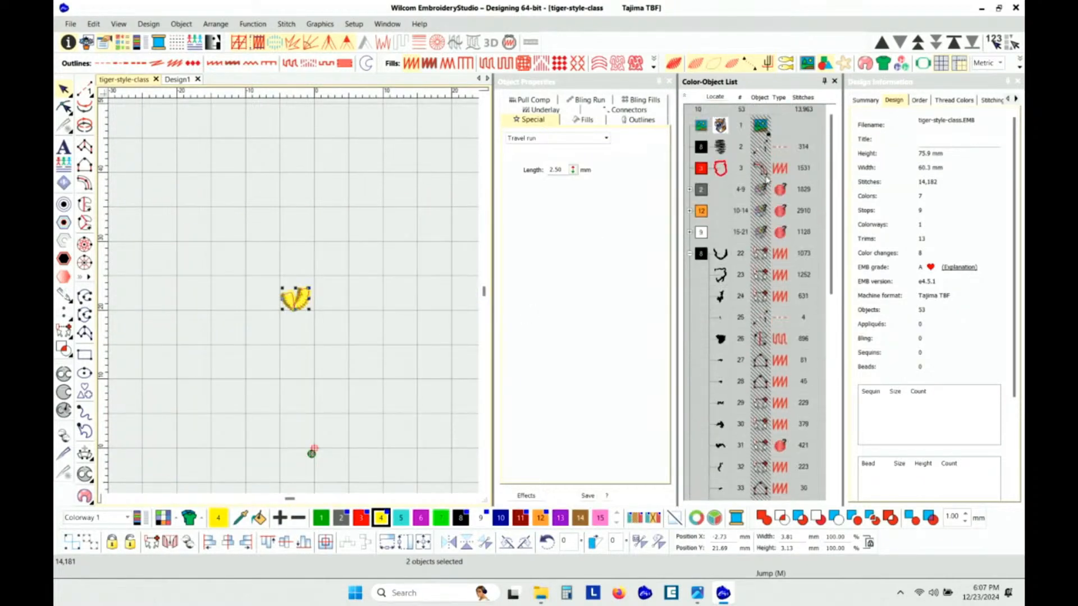
{"action": "left_click", "coordinate": [720, 125]}
{"action": "right_click", "coordinate": [720, 126]}
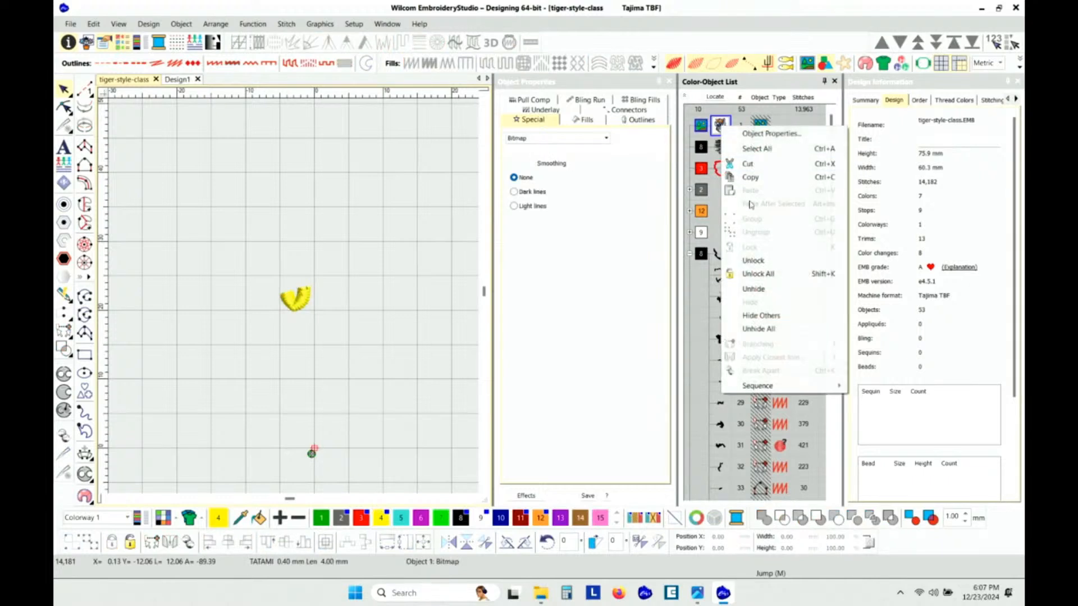
{"action": "left_click", "coordinate": [759, 290]}
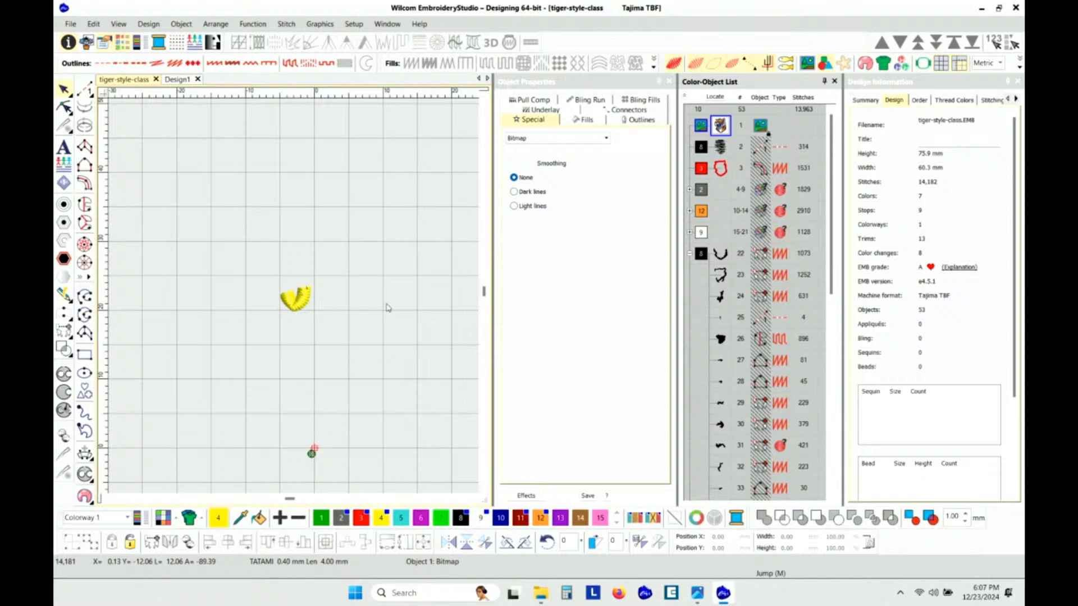
{"action": "left_click", "coordinate": [384, 307]}
{"action": "scroll", "coordinate": [289, 303], "scroll_direction": "up", "scroll_amount": 5}
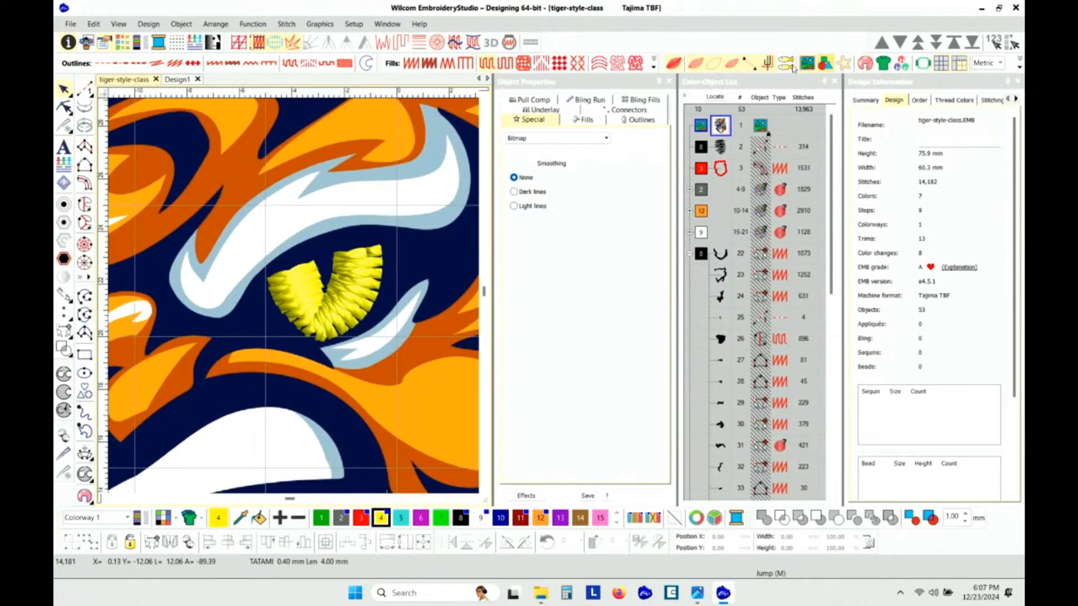
{"action": "left_click", "coordinate": [843, 64]}
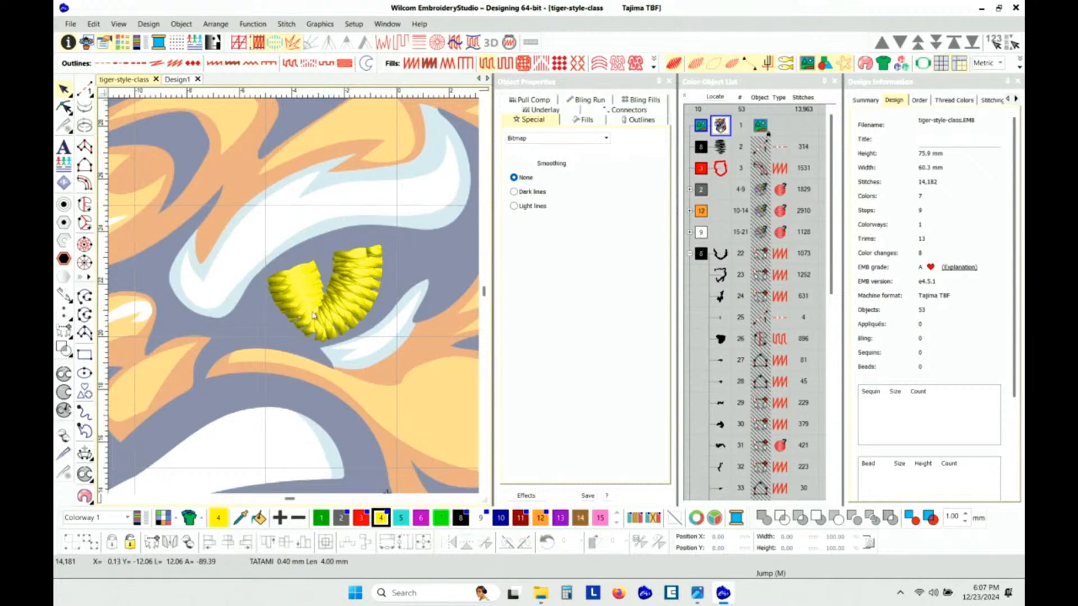
Compare the yellow eye columns with the artwork by temporarily moving object 52 aside and viewing both columns as outlines without stitches.
{"action": "scroll", "coordinate": [292, 286], "scroll_direction": "up", "scroll_amount": 3}
{"action": "left_click", "coordinate": [274, 279]}
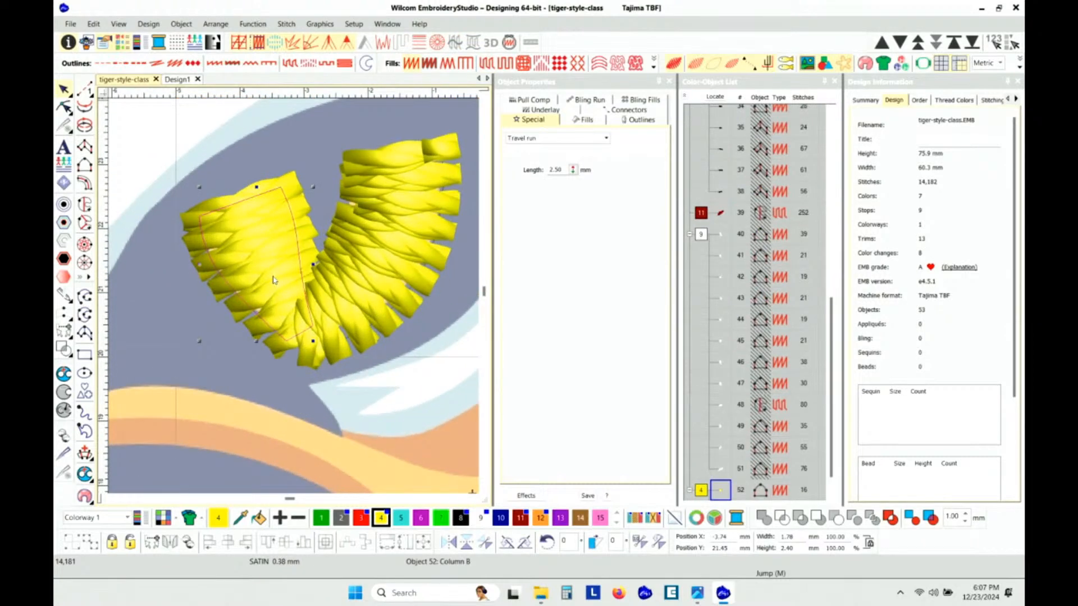
{"action": "left_click_drag", "start_coordinate": [271, 274], "coordinate": [187, 293]}
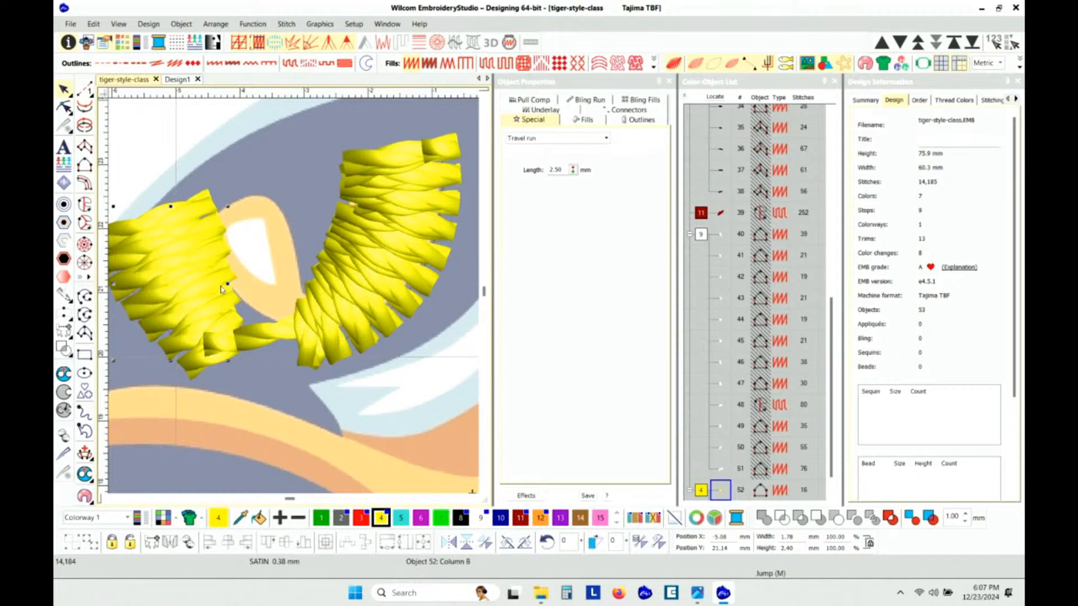
{"action": "key", "text": "ctrl+z"}
{"action": "key", "text": "s"}
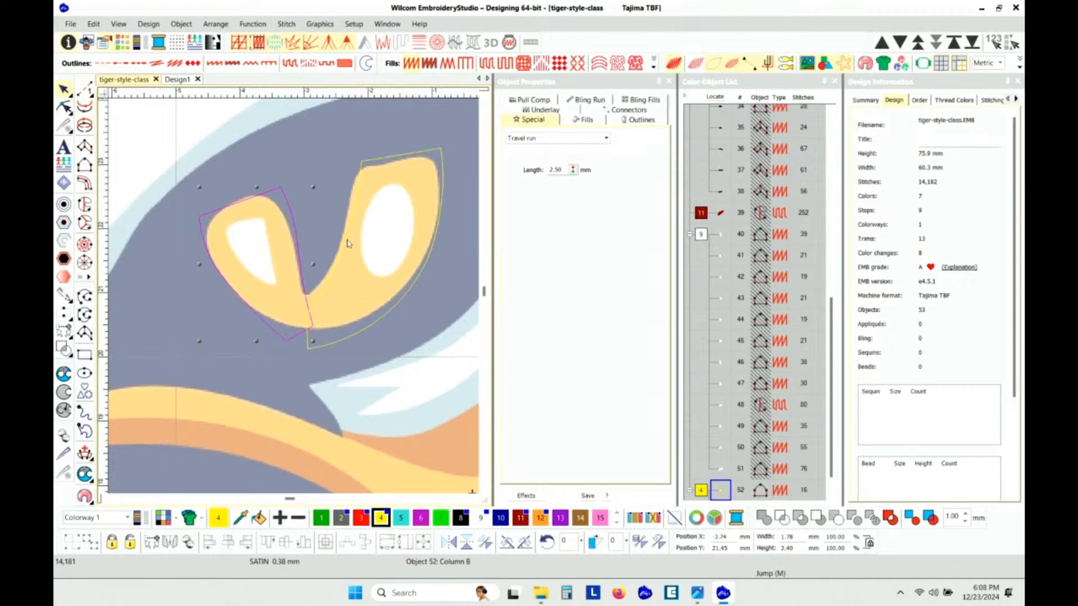
{"action": "key", "text": "t"}
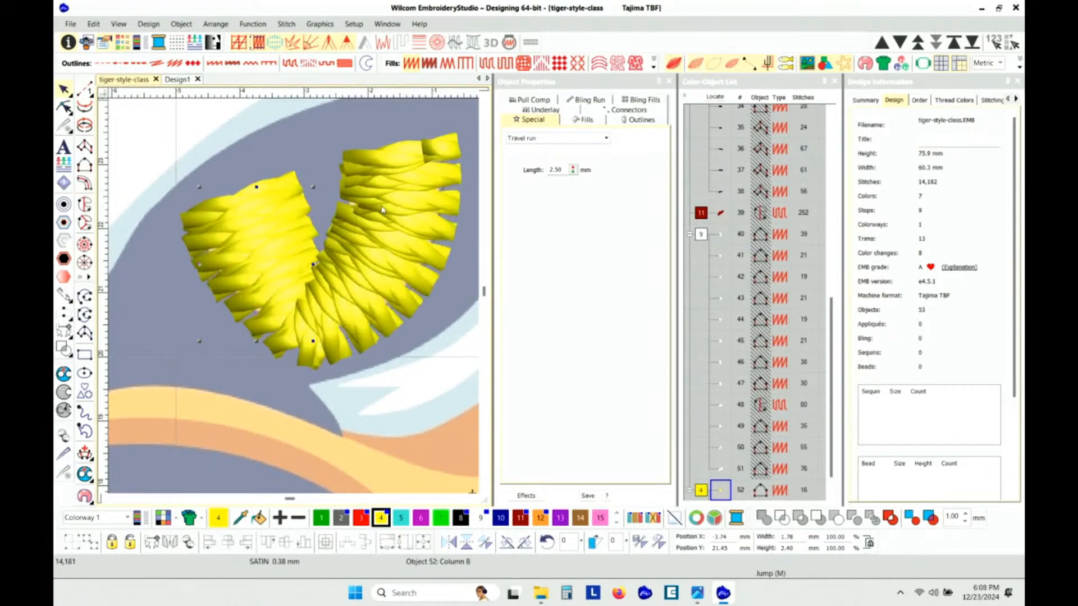
Unhide all objects so the whole tiger-style-class design shows over the artwork, and clear the selection.
{"action": "scroll", "coordinate": [343, 242], "scroll_direction": "down", "scroll_amount": 4}
{"action": "scroll", "coordinate": [293, 300], "scroll_direction": "down", "scroll_amount": 6}
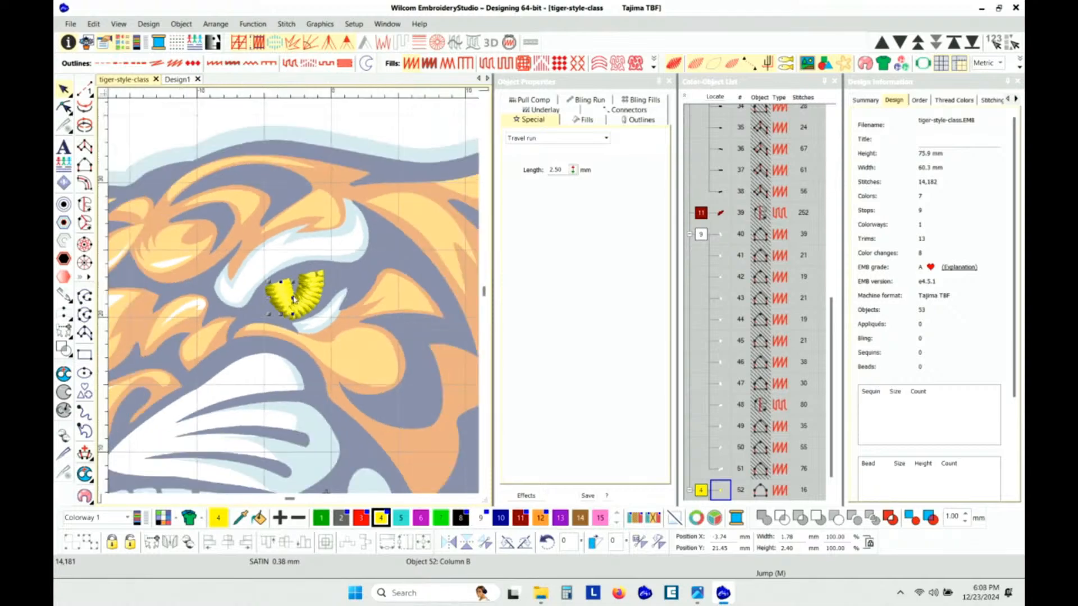
{"action": "scroll", "coordinate": [292, 301], "scroll_direction": "down", "scroll_amount": 2}
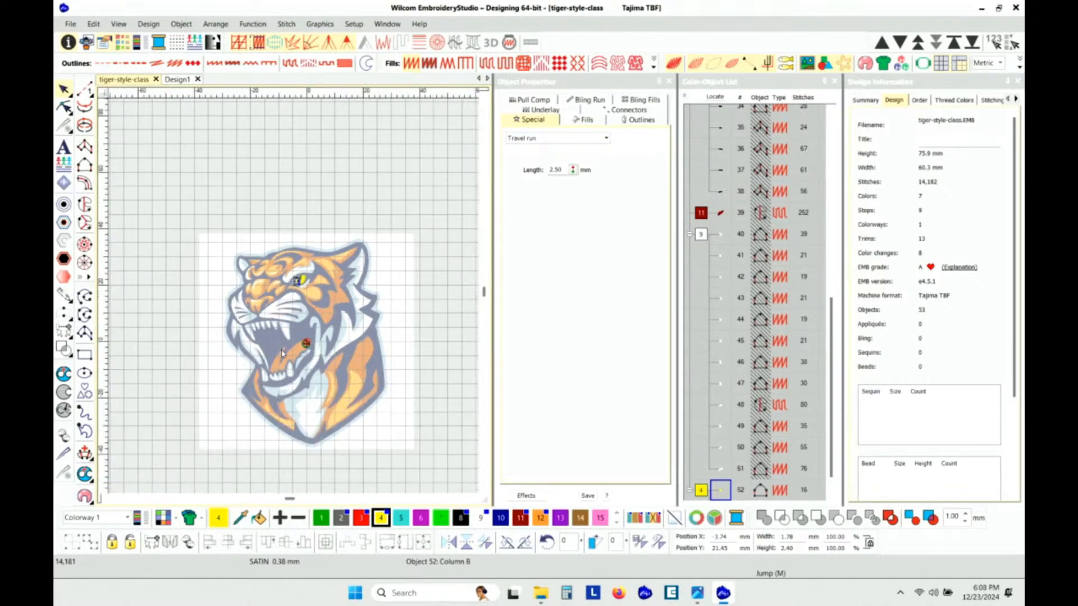
{"action": "scroll", "coordinate": [250, 449], "scroll_direction": "up", "scroll_amount": 2}
{"action": "right_click", "coordinate": [701, 234]}
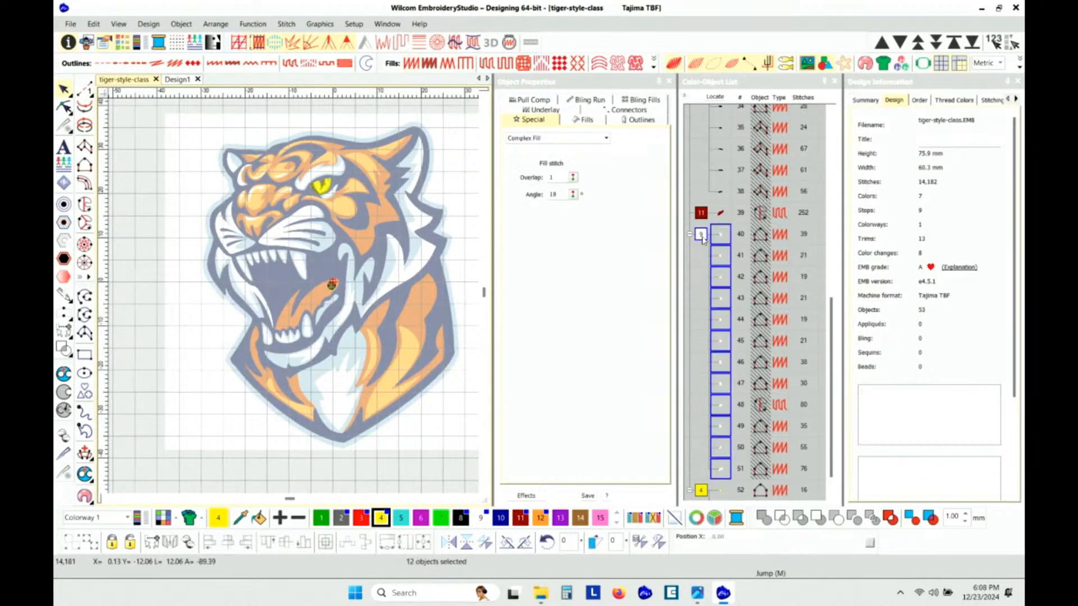
{"action": "left_click", "coordinate": [750, 442]}
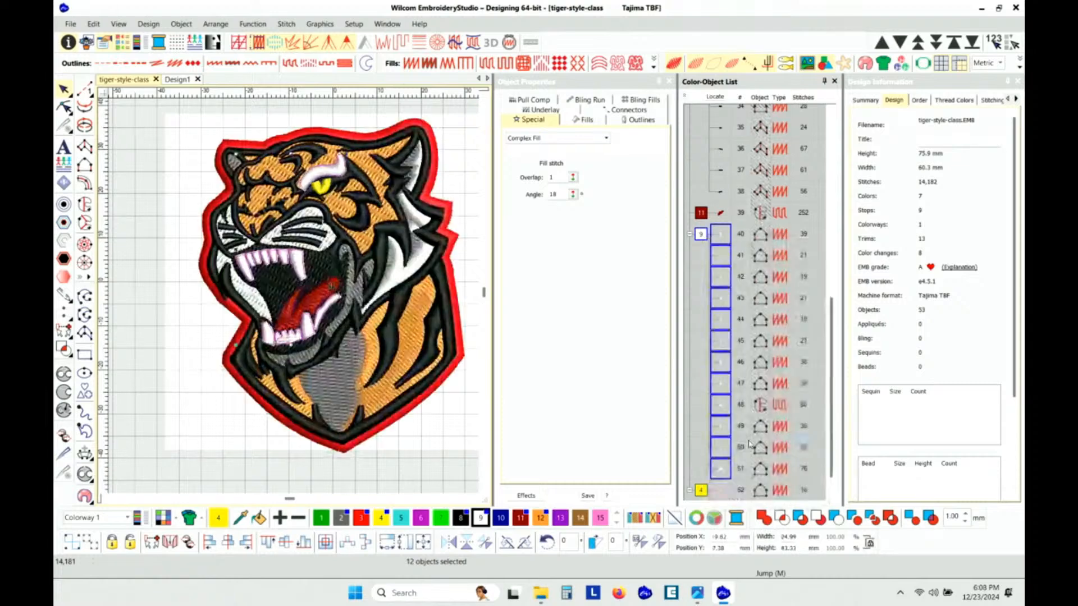
{"action": "scroll", "coordinate": [295, 300], "scroll_direction": "down", "scroll_amount": 1}
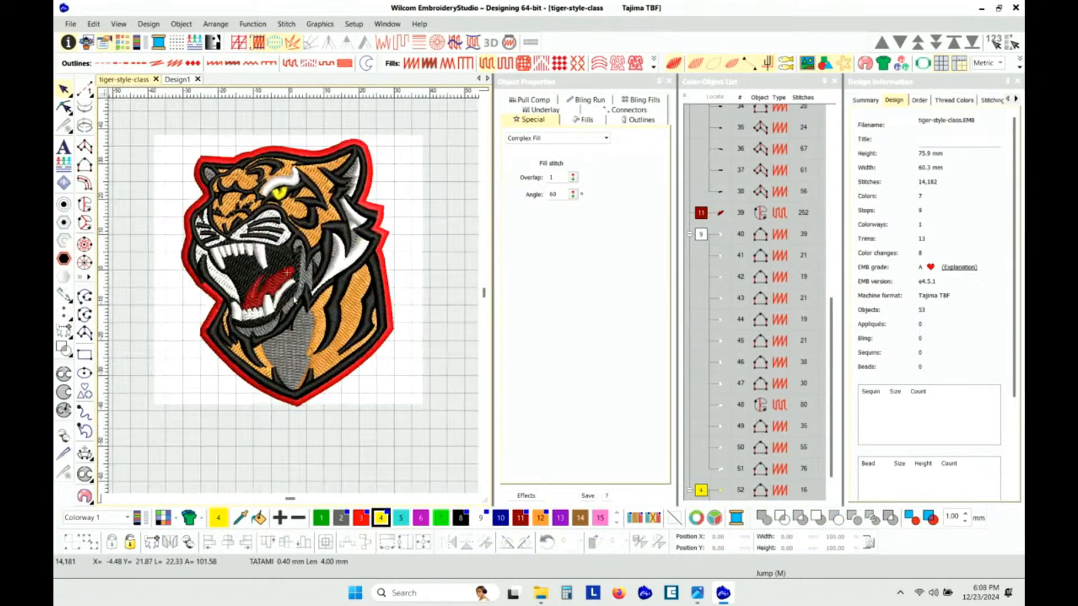